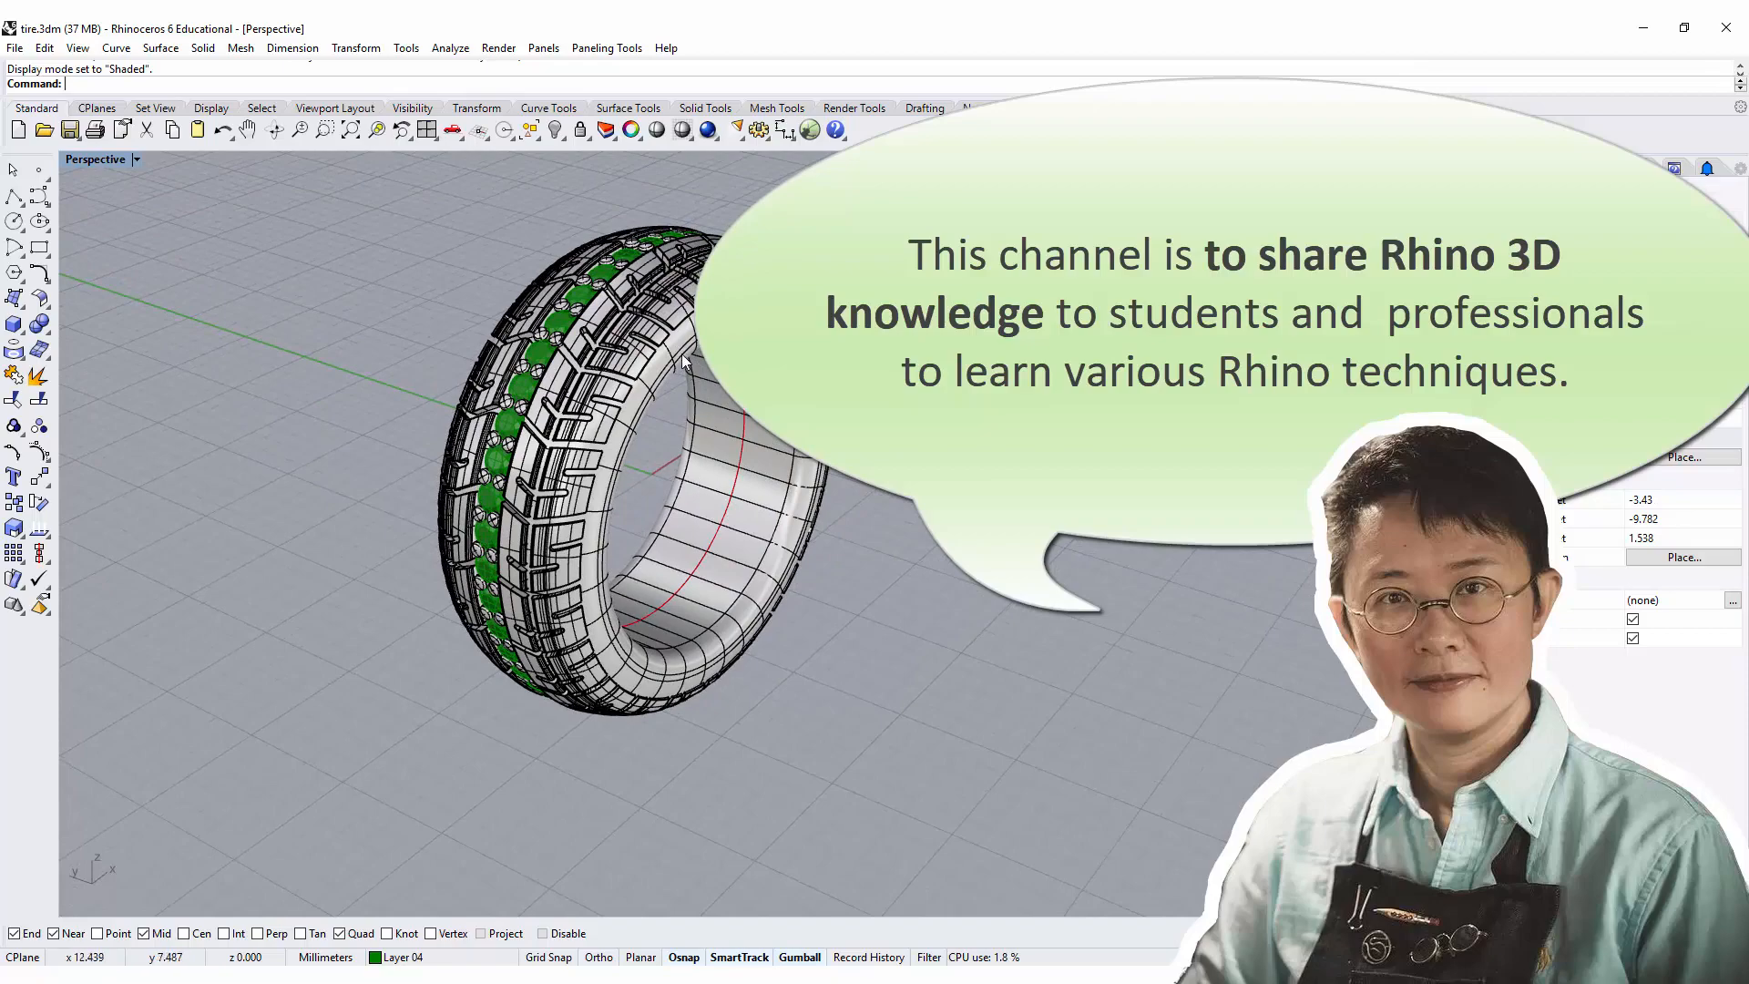
Examine the finished tire ring's tread grooves, stone row and inner band up close and from several angles.
{"action": "right_click_drag", "start_coordinate": [689, 390], "coordinate": [689, 282]}
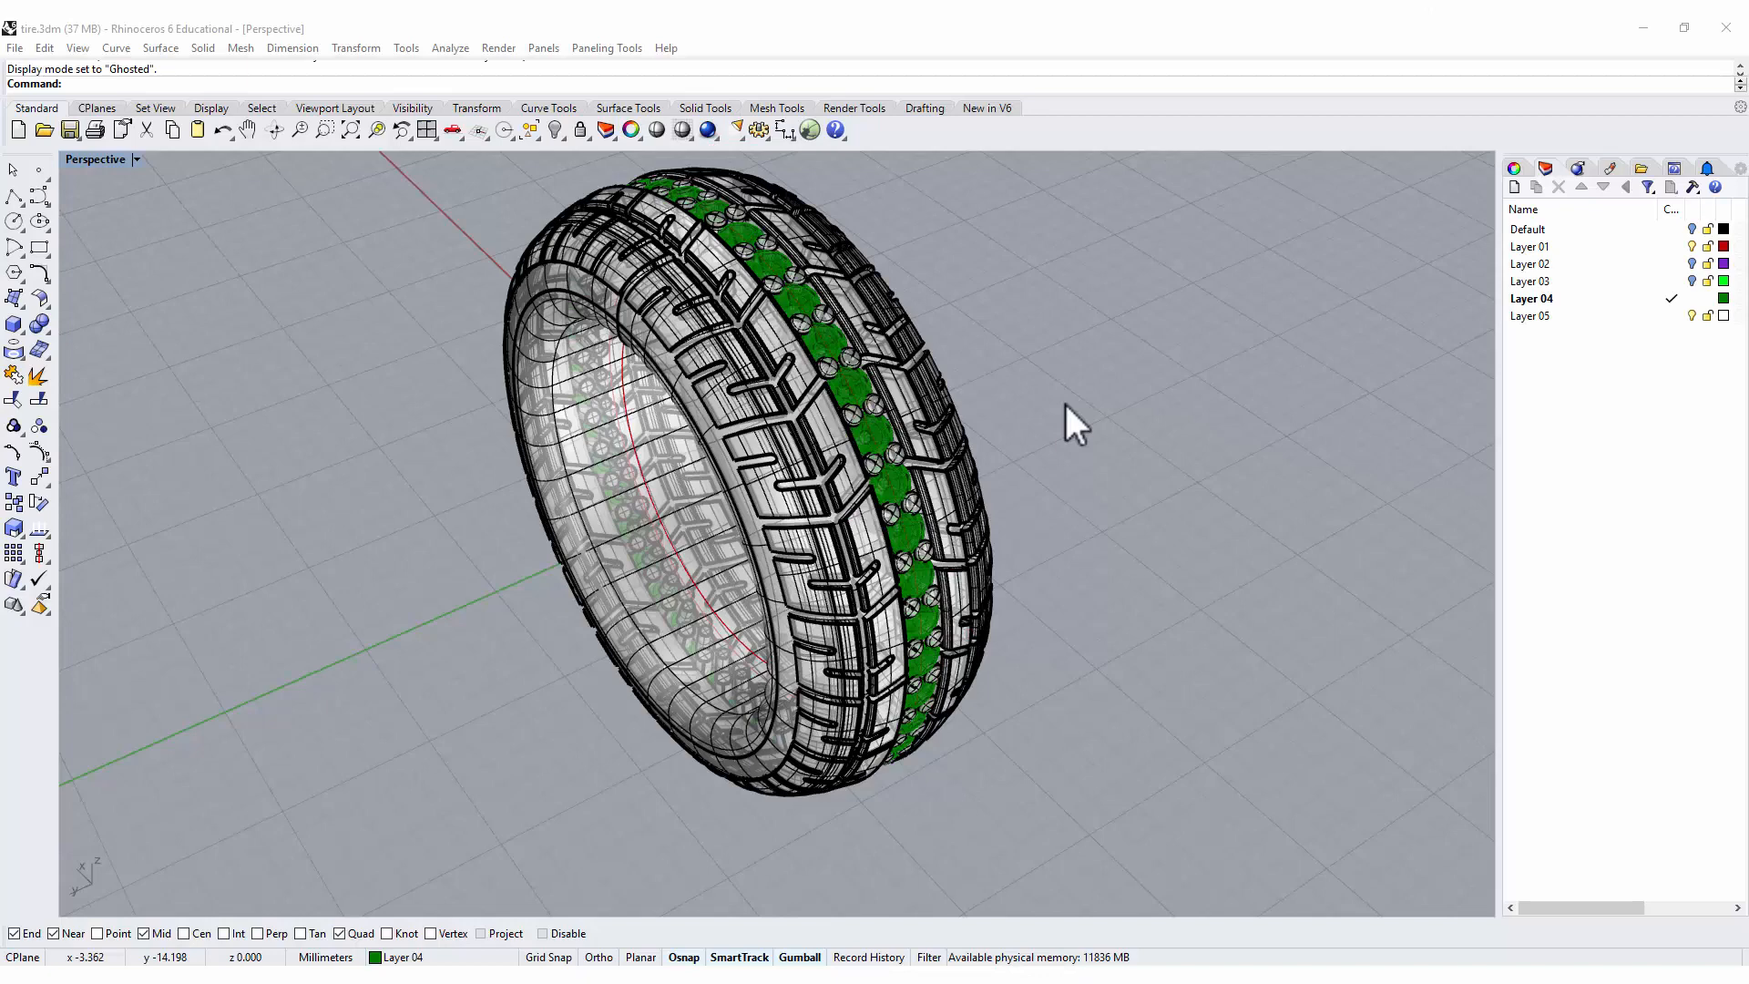
{"action": "right_click_drag", "start_coordinate": [1075, 531], "coordinate": [1111, 525]}
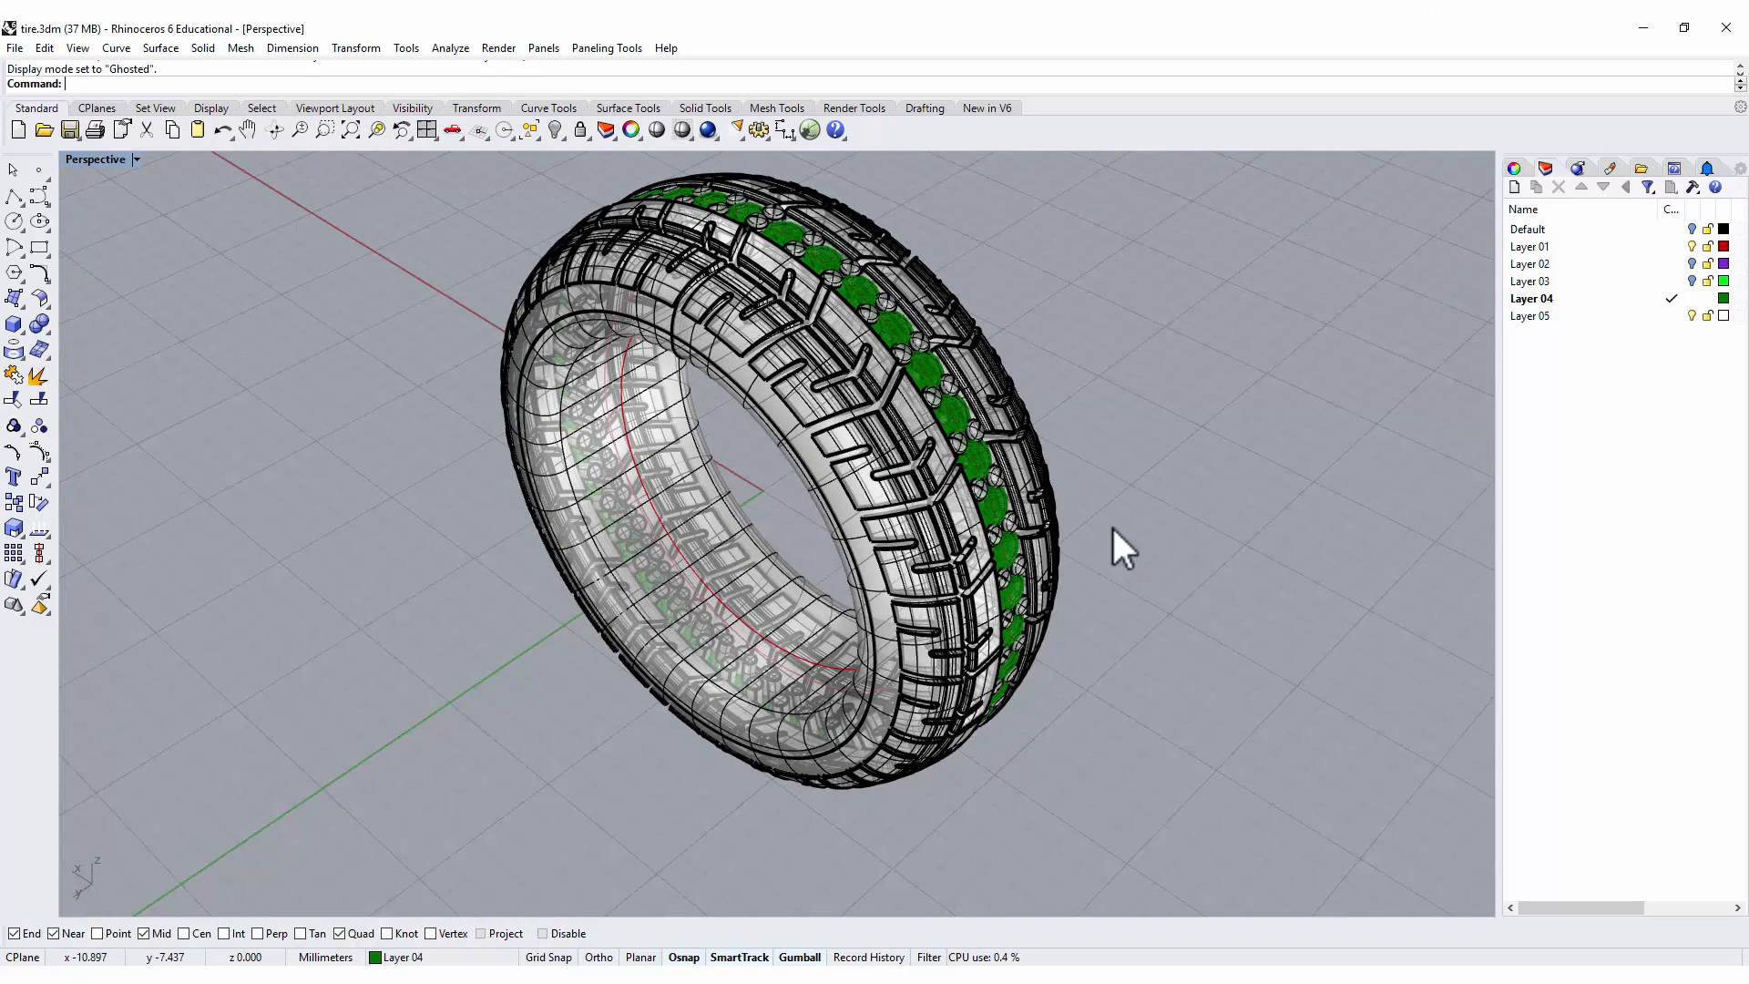
{"action": "right_click", "coordinate": [1112, 525]}
{"action": "left_click", "coordinate": [1088, 368]}
{"action": "scroll", "coordinate": [876, 400], "scroll_direction": "up", "scroll_amount": 2}
{"action": "scroll", "coordinate": [876, 400], "scroll_direction": "up", "scroll_amount": 3}
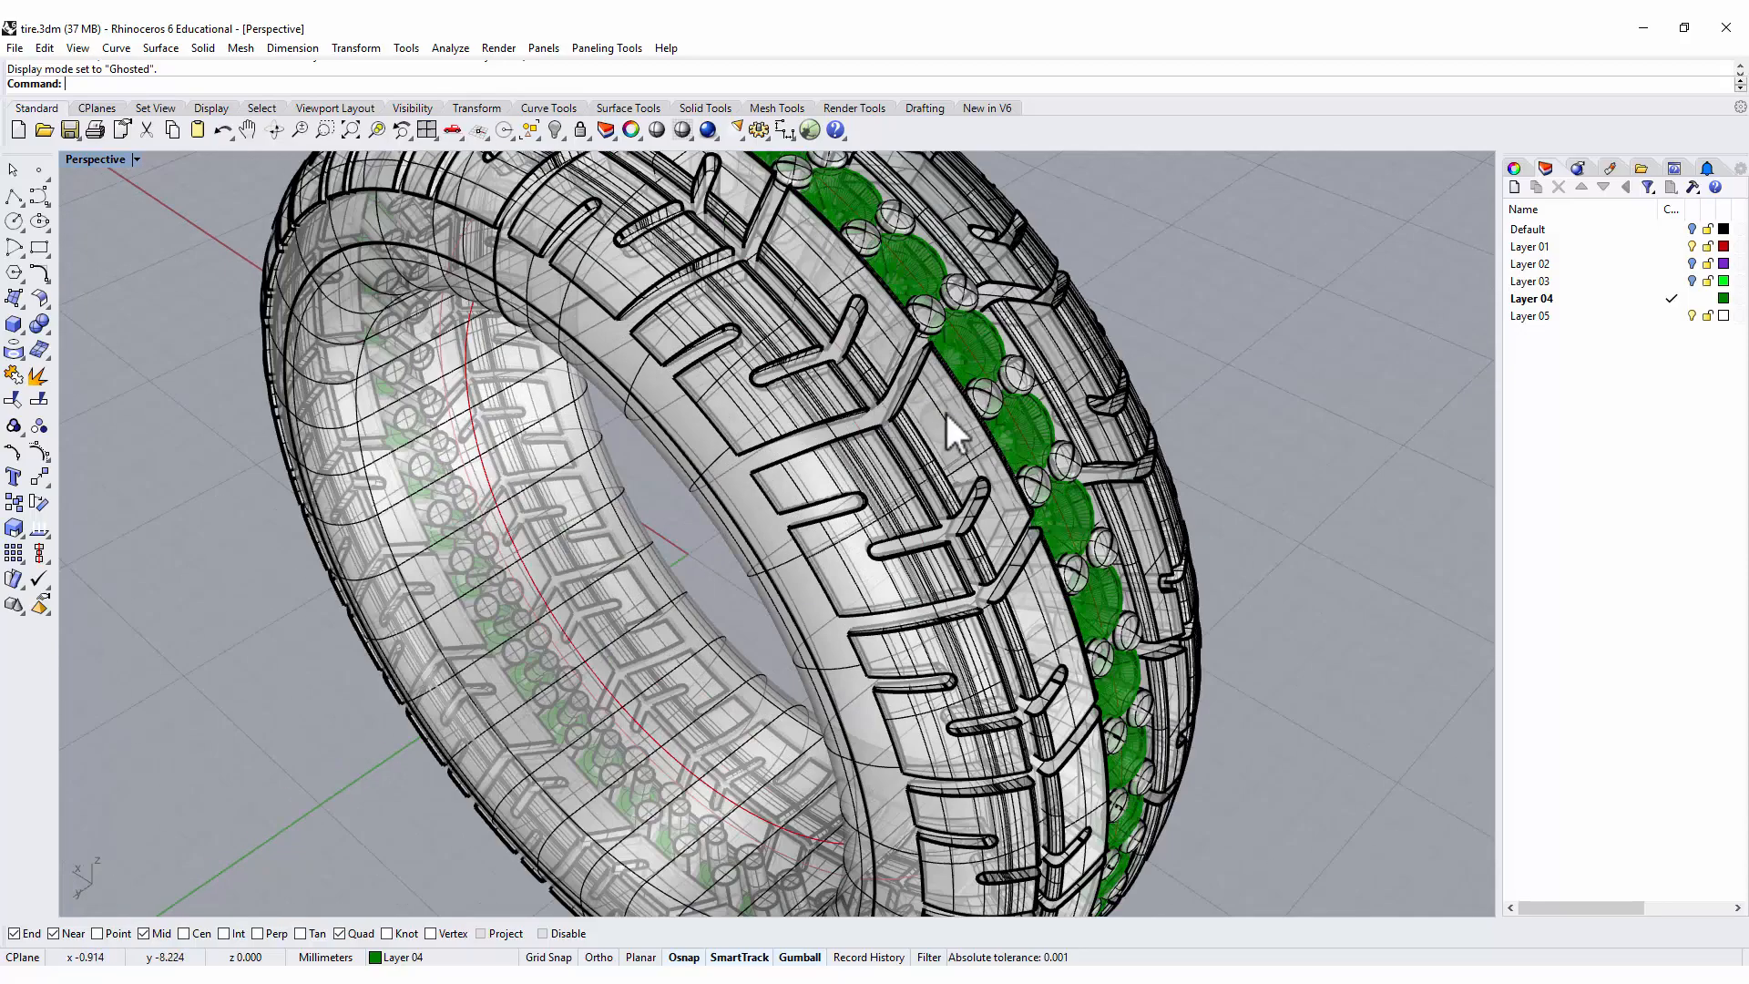
{"action": "right_click_drag", "start_coordinate": [947, 415], "coordinate": [883, 408]}
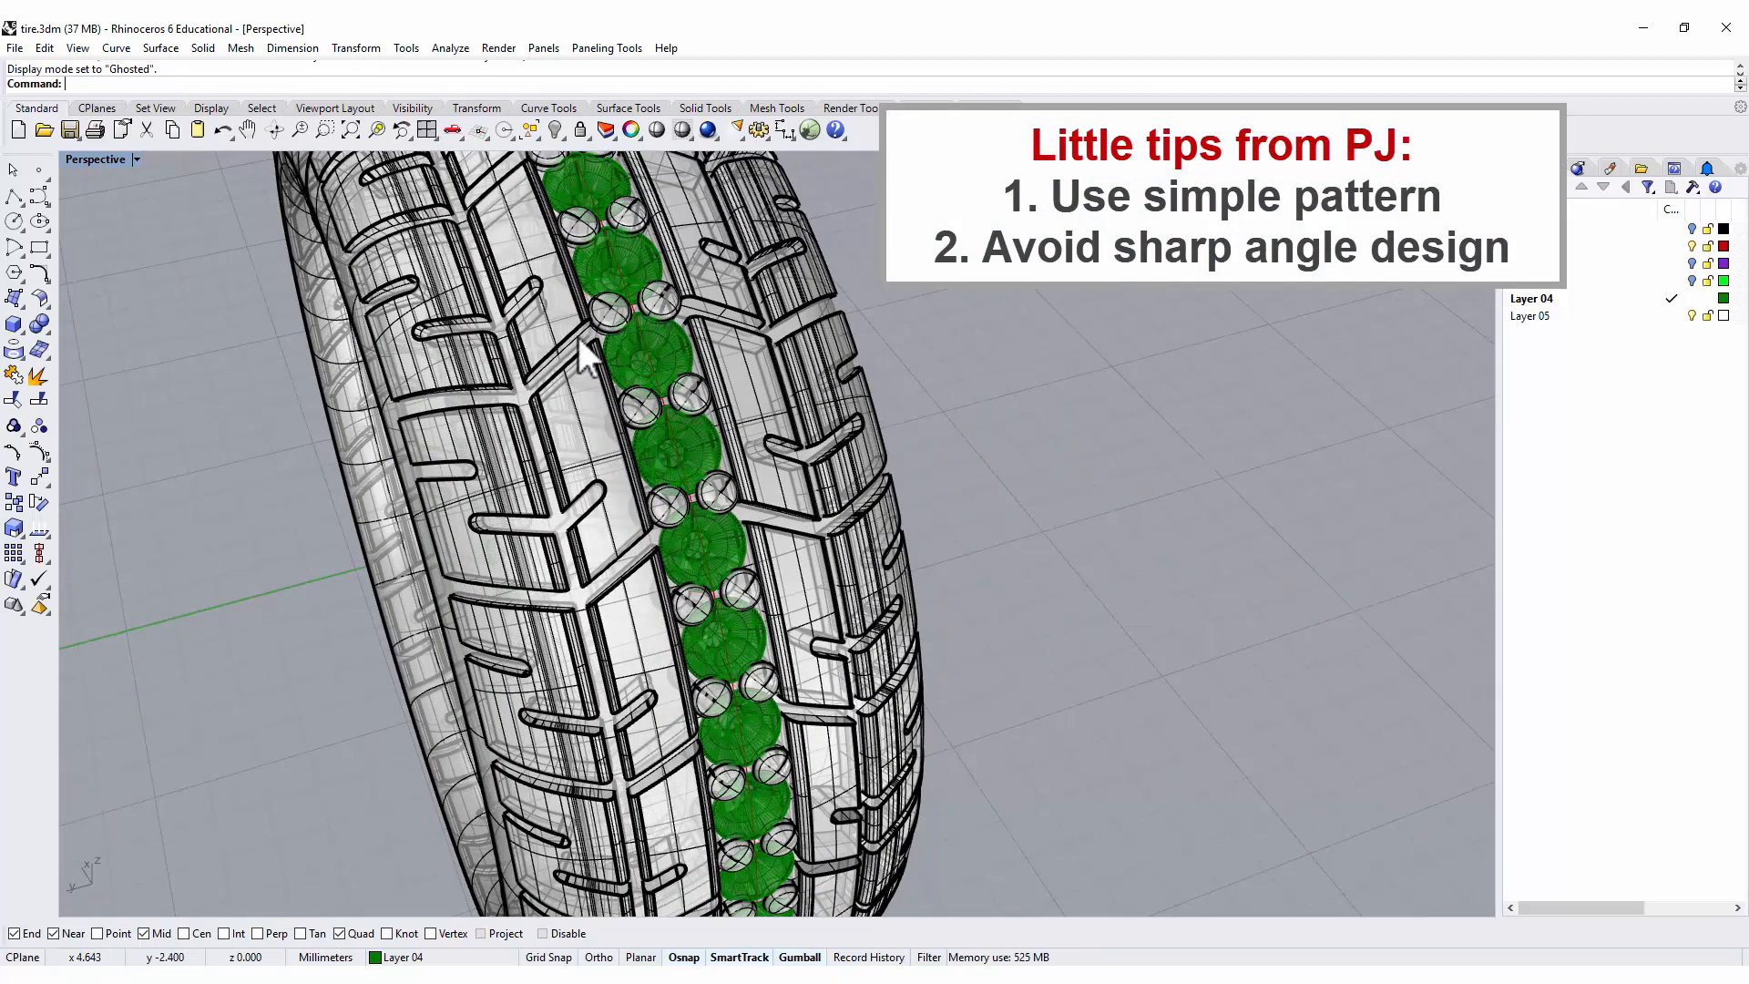
{"action": "right_click_drag", "start_coordinate": [580, 366], "coordinate": [802, 403]}
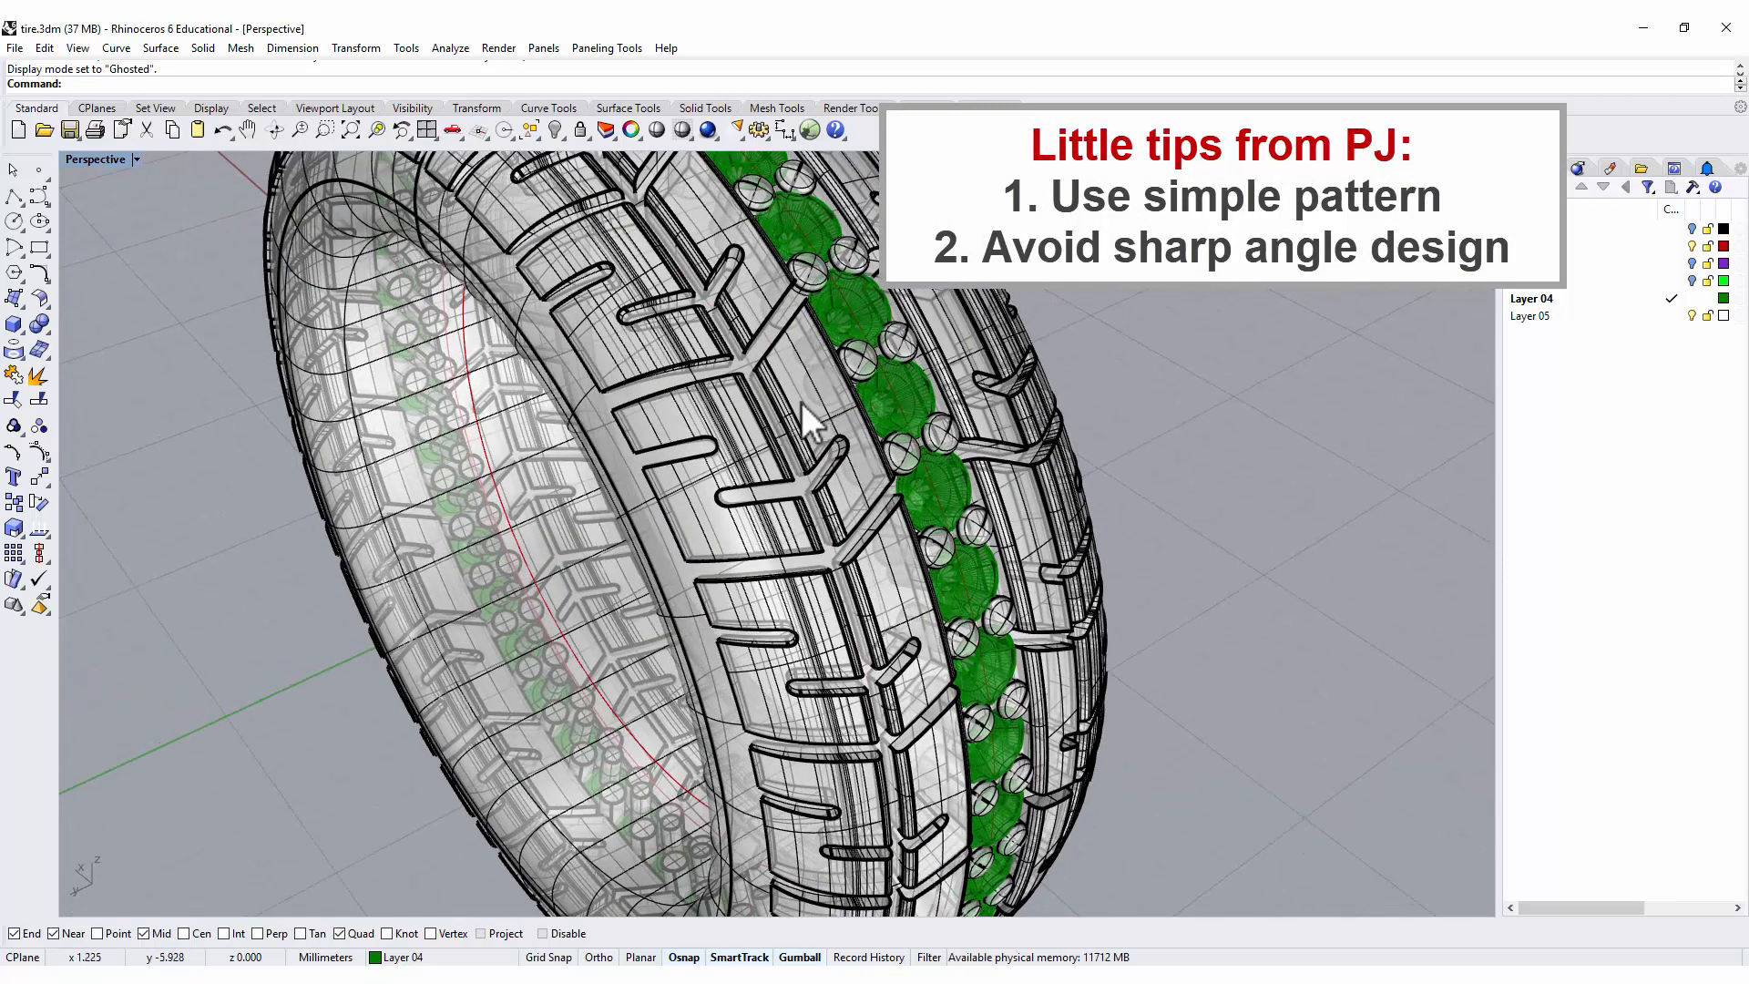
{"action": "scroll", "coordinate": [730, 352], "scroll_direction": "up", "scroll_amount": 6}
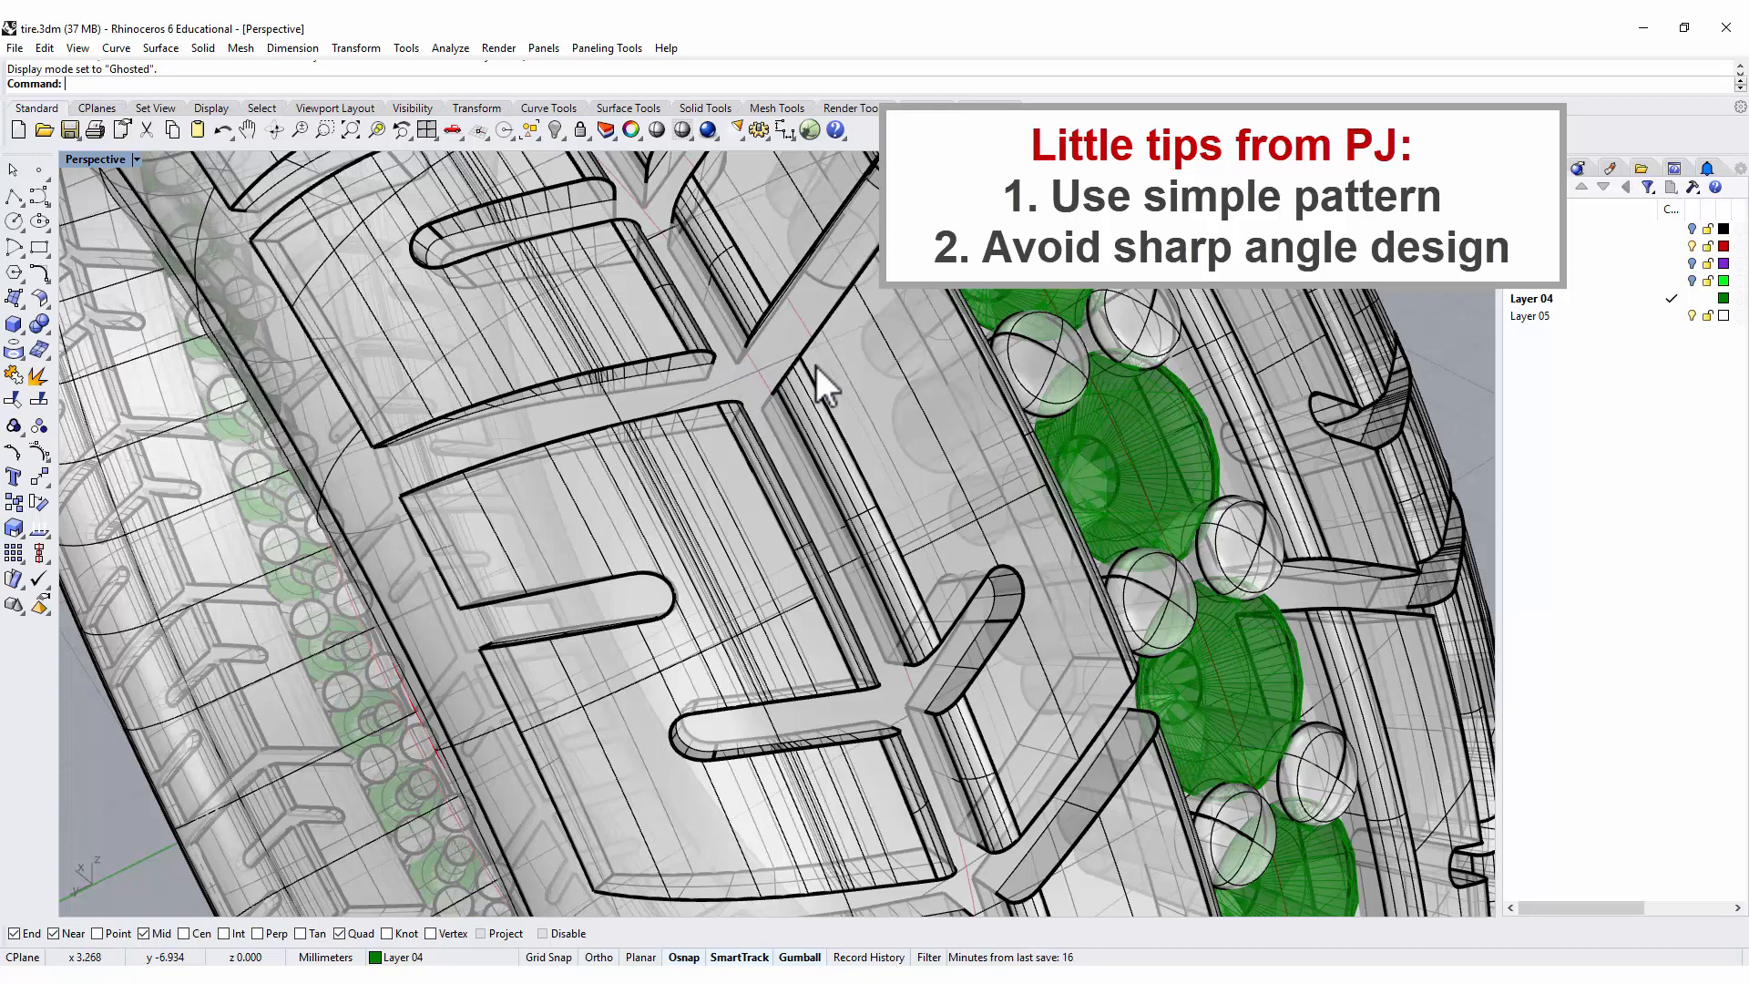
{"action": "scroll", "coordinate": [816, 366], "scroll_direction": "down", "scroll_amount": 5}
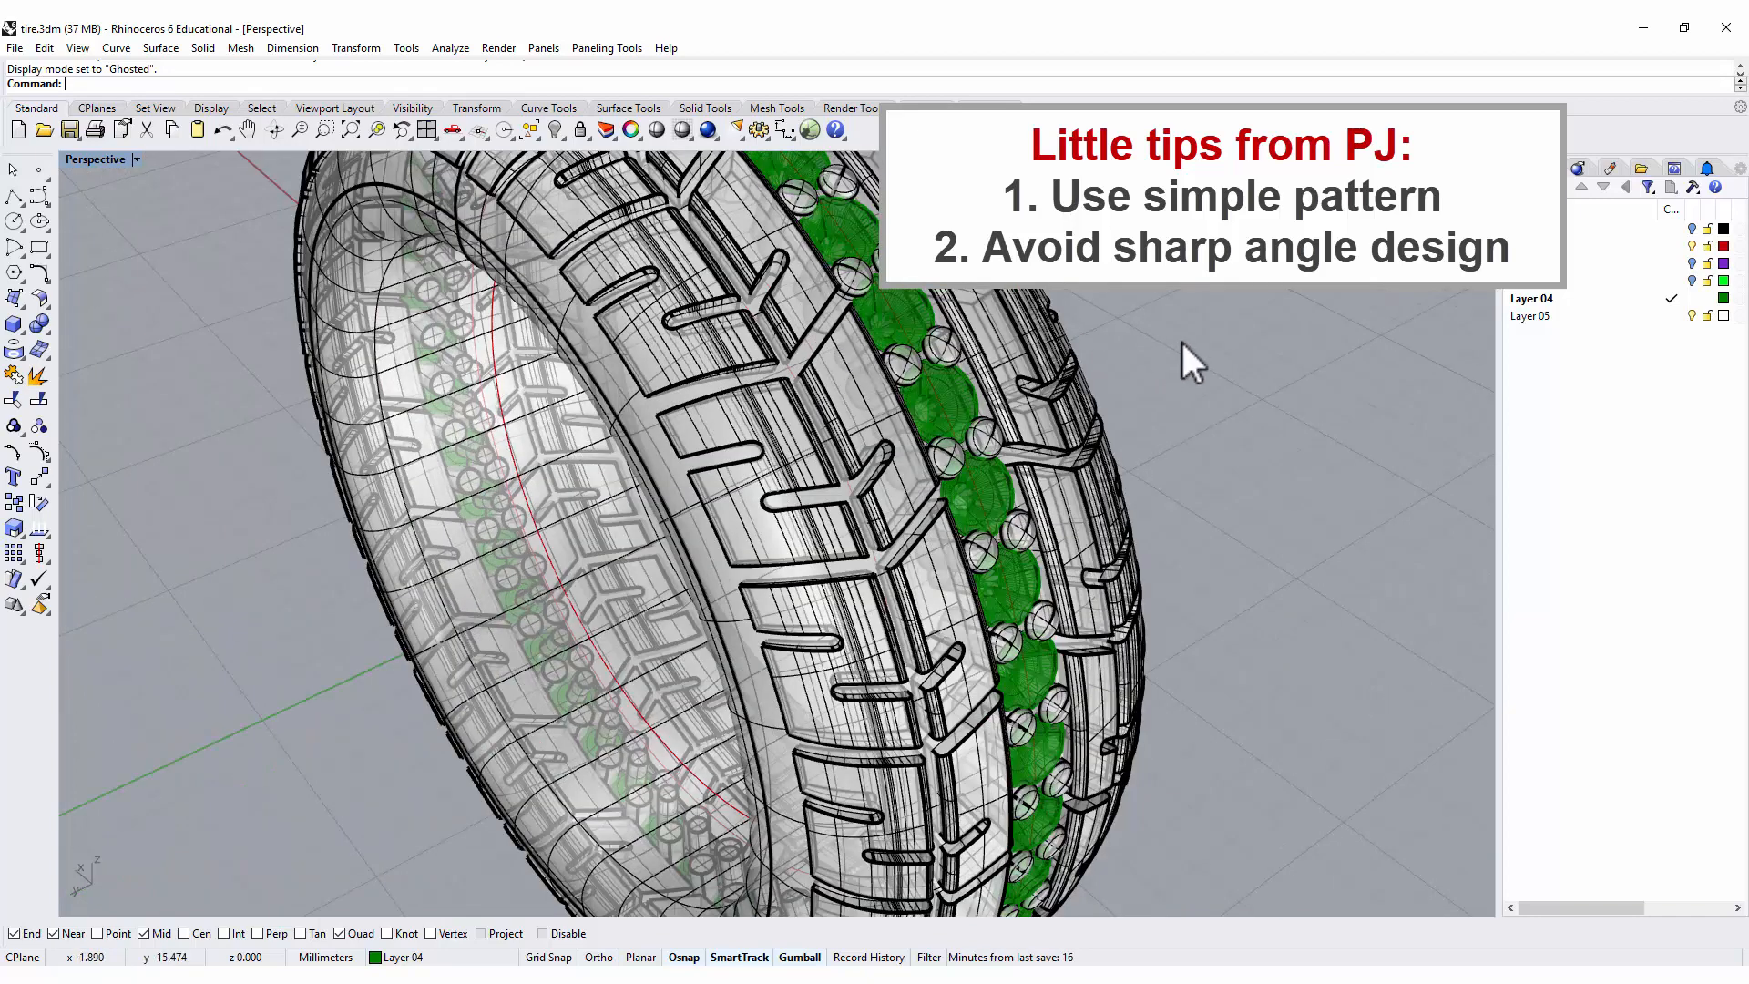
{"action": "scroll", "coordinate": [1149, 341], "scroll_direction": "down", "scroll_amount": 2}
{"action": "mouse_move", "coordinate": [1086, 342]}
{"action": "right_mouse_down"}
{"action": "mouse_move", "coordinate": [1127, 346]}
{"action": "mouse_move", "coordinate": [1075, 346]}
{"action": "right_mouse_up"}
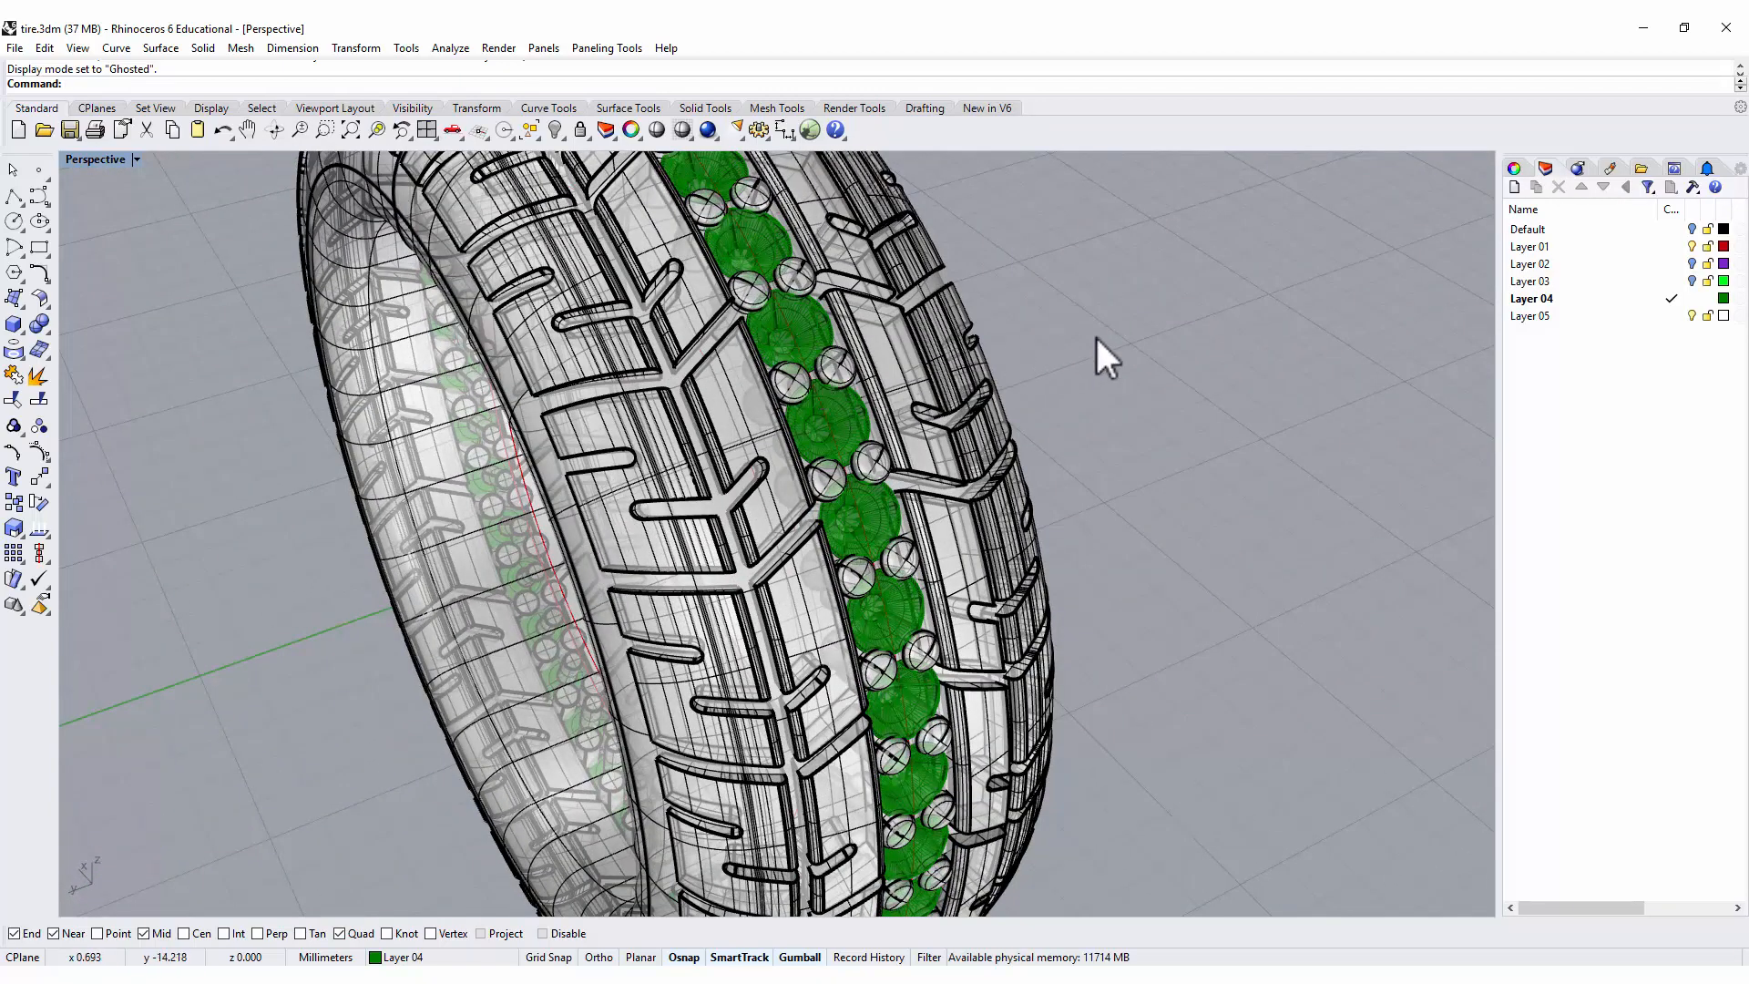
{"action": "scroll", "coordinate": [1095, 335], "scroll_direction": "down", "scroll_amount": 3}
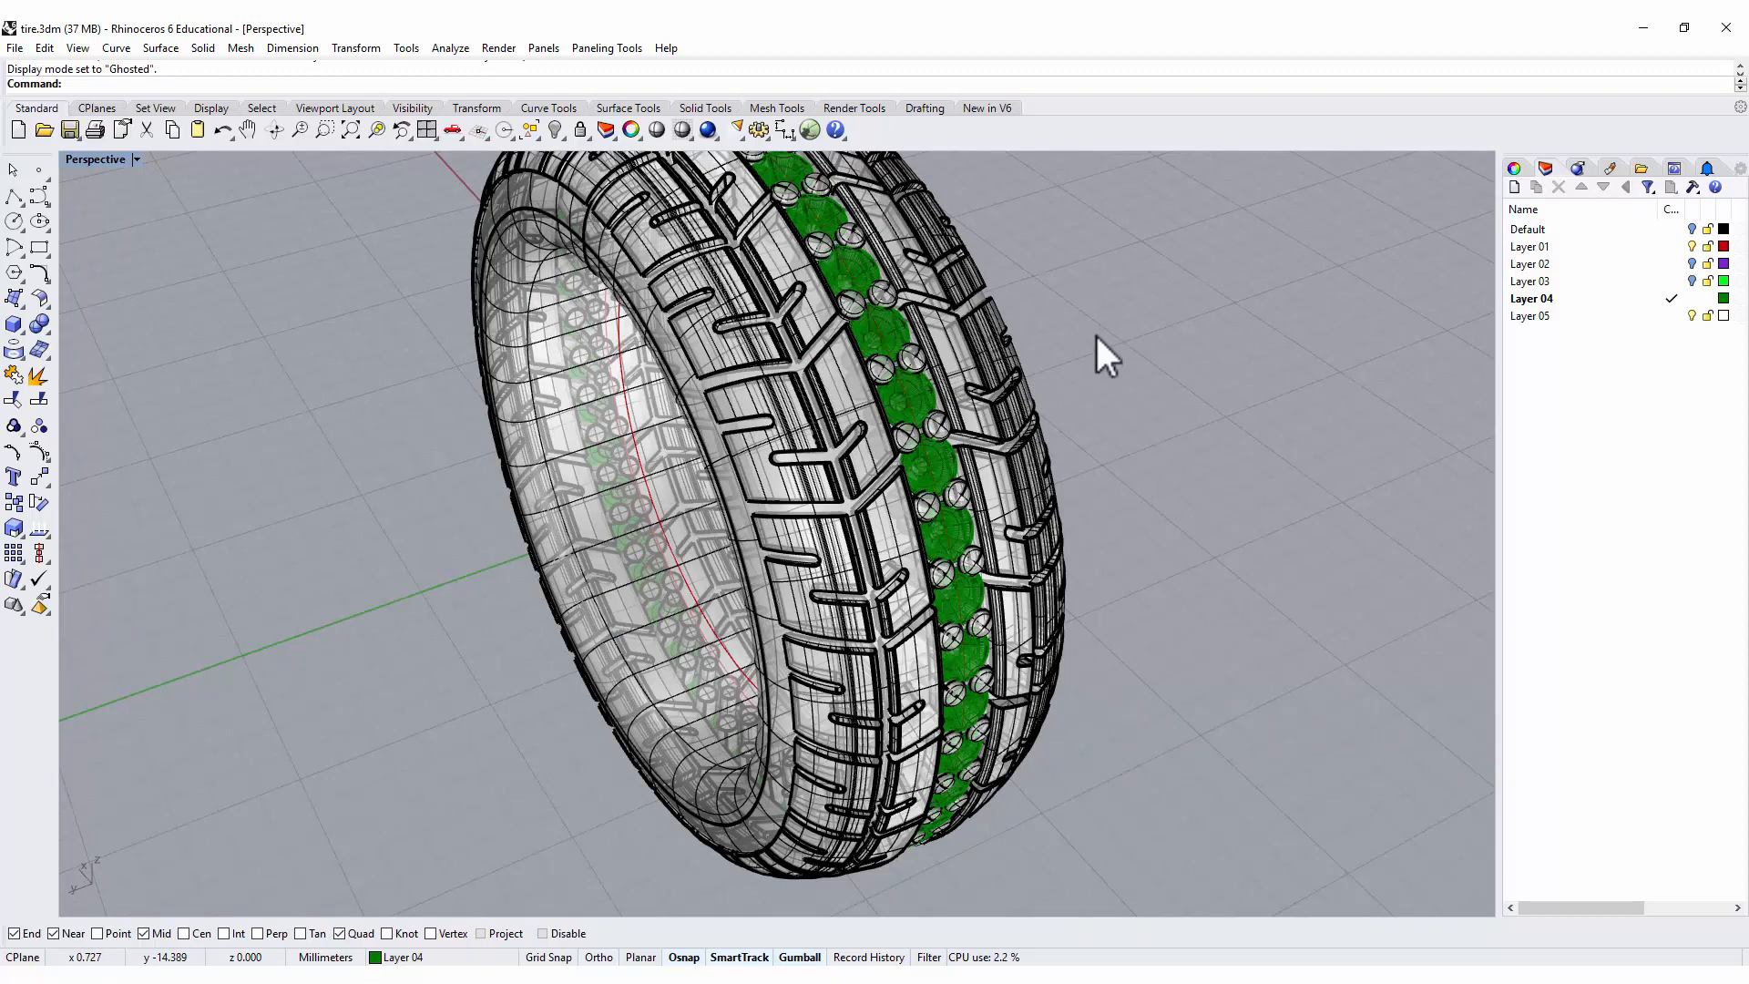
{"action": "right_click_drag", "start_coordinate": [1094, 331], "coordinate": [1076, 353]}
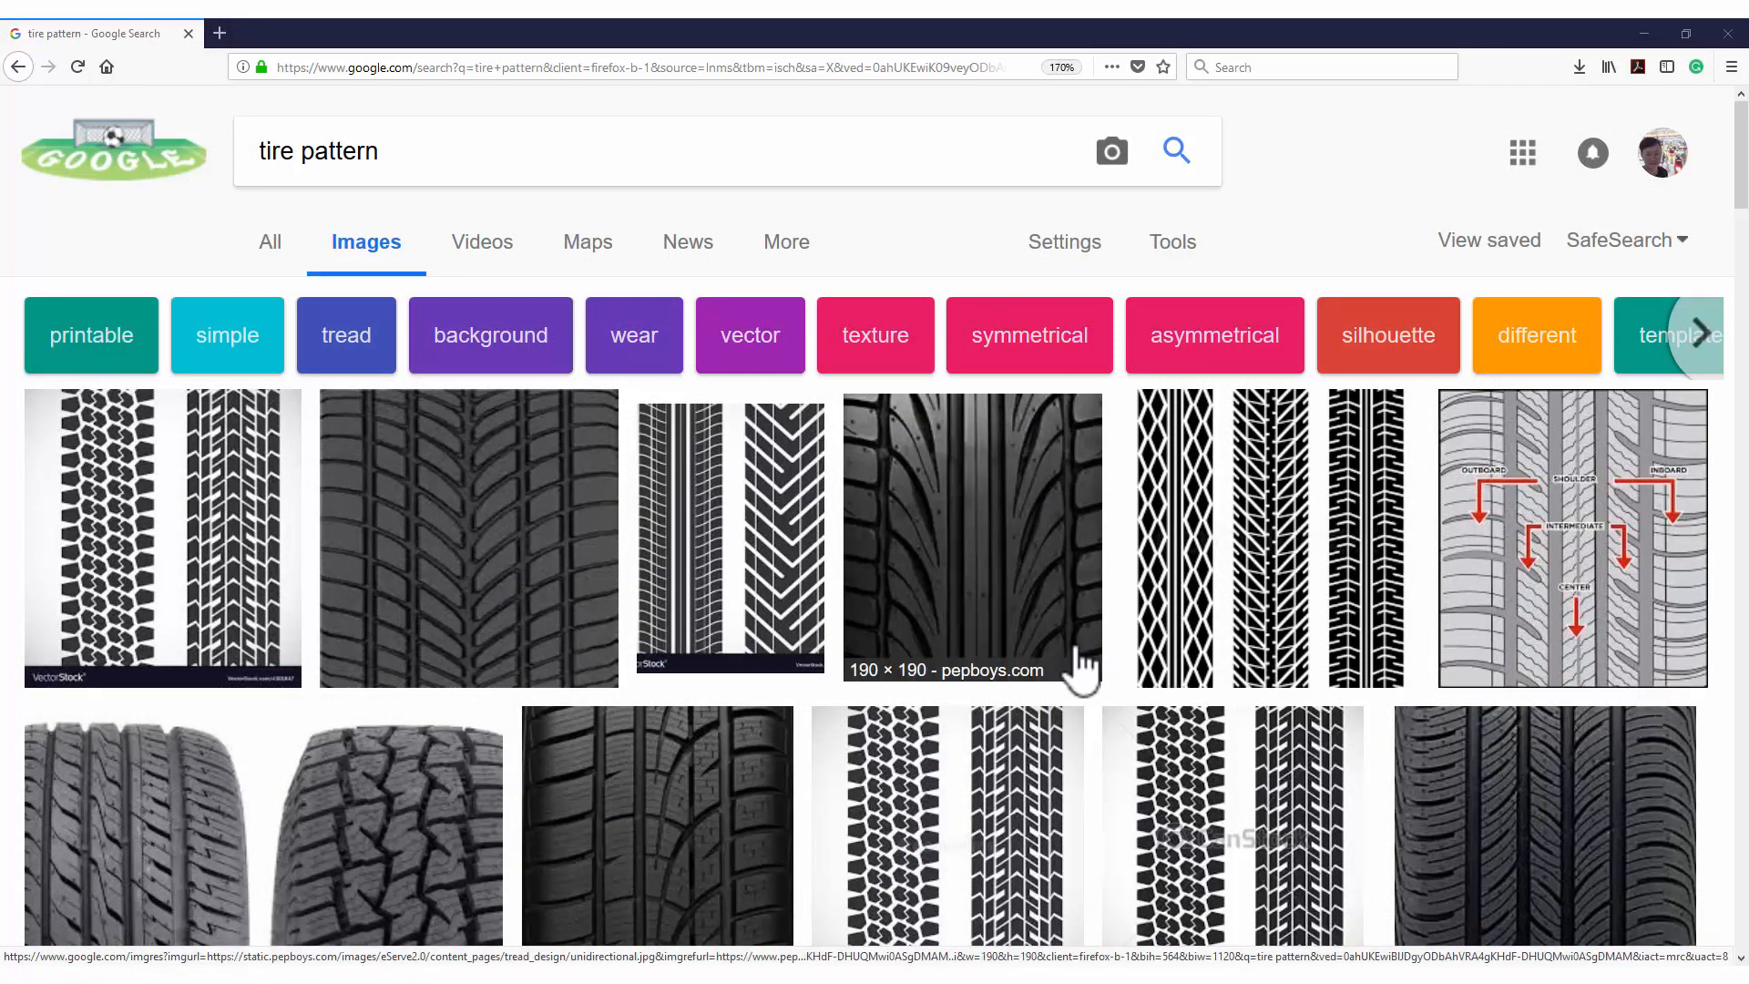
In the Google Images results for "tire pattern", browse tread designs and preview the Pep Boys directional tread and a related tire photo.
{"action": "scroll", "coordinate": [1047, 547], "scroll_direction": "down", "scroll_amount": 2}
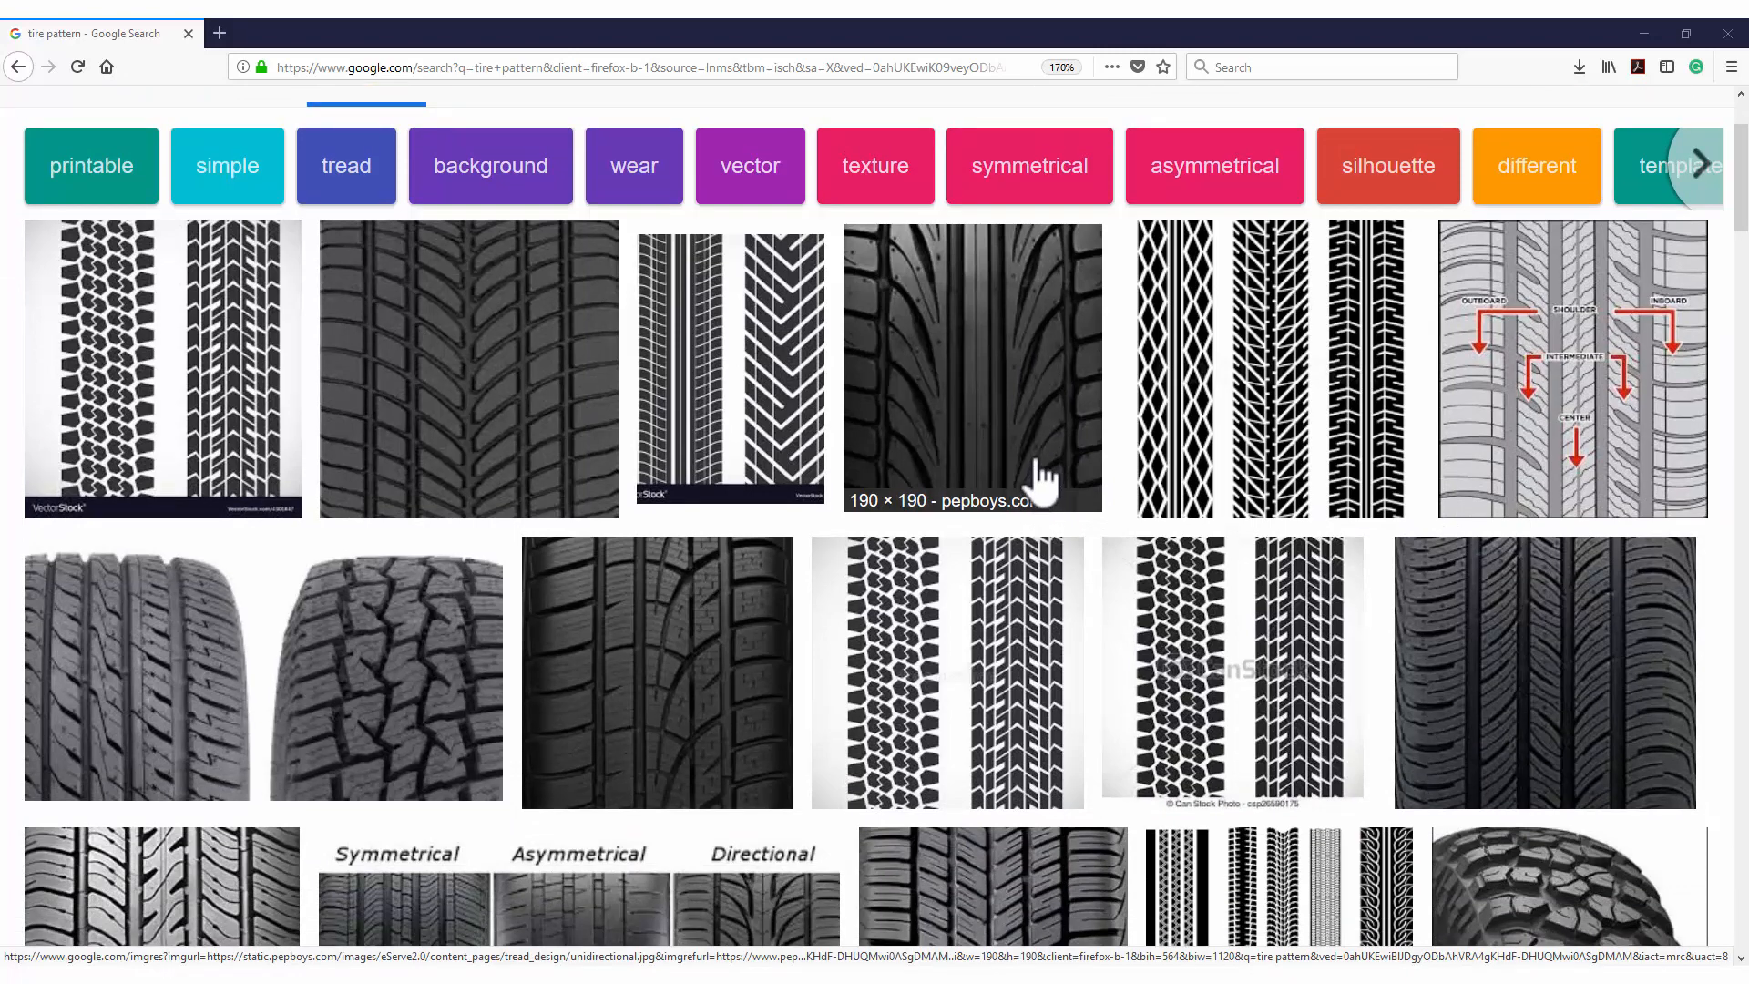
{"action": "left_click", "coordinate": [974, 357]}
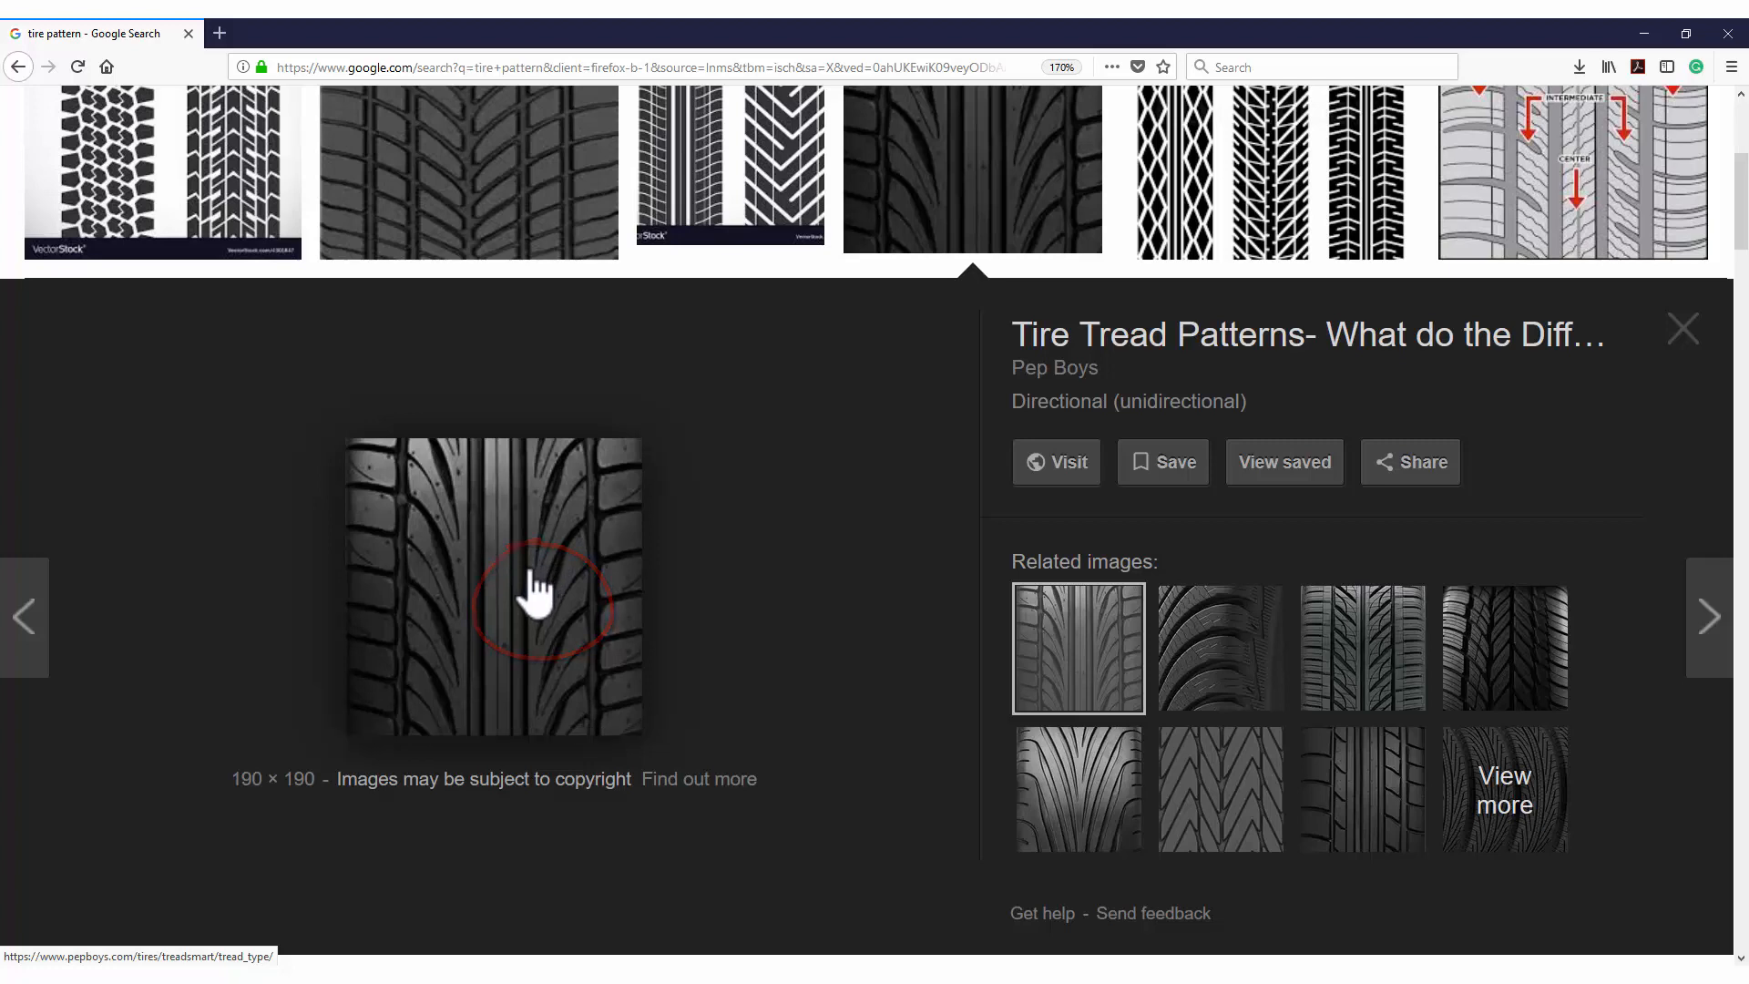
{"action": "left_click", "coordinate": [1529, 654]}
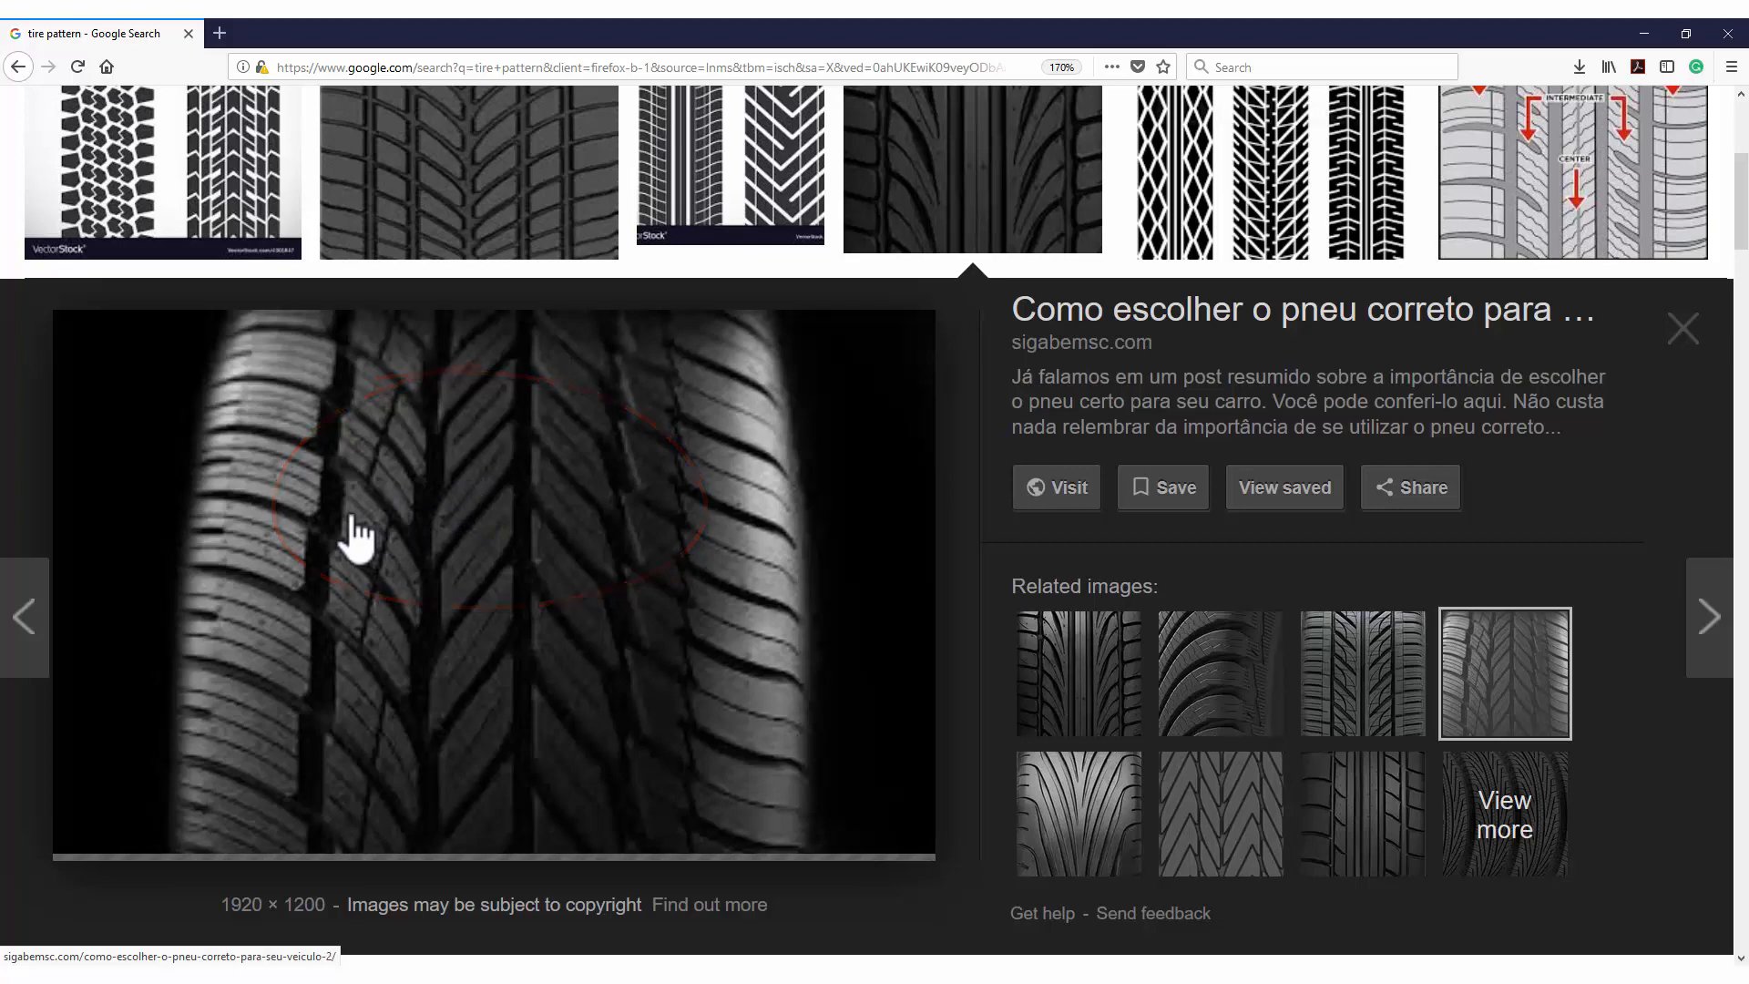
{"action": "scroll", "coordinate": [992, 442], "scroll_direction": "down", "scroll_amount": 8}
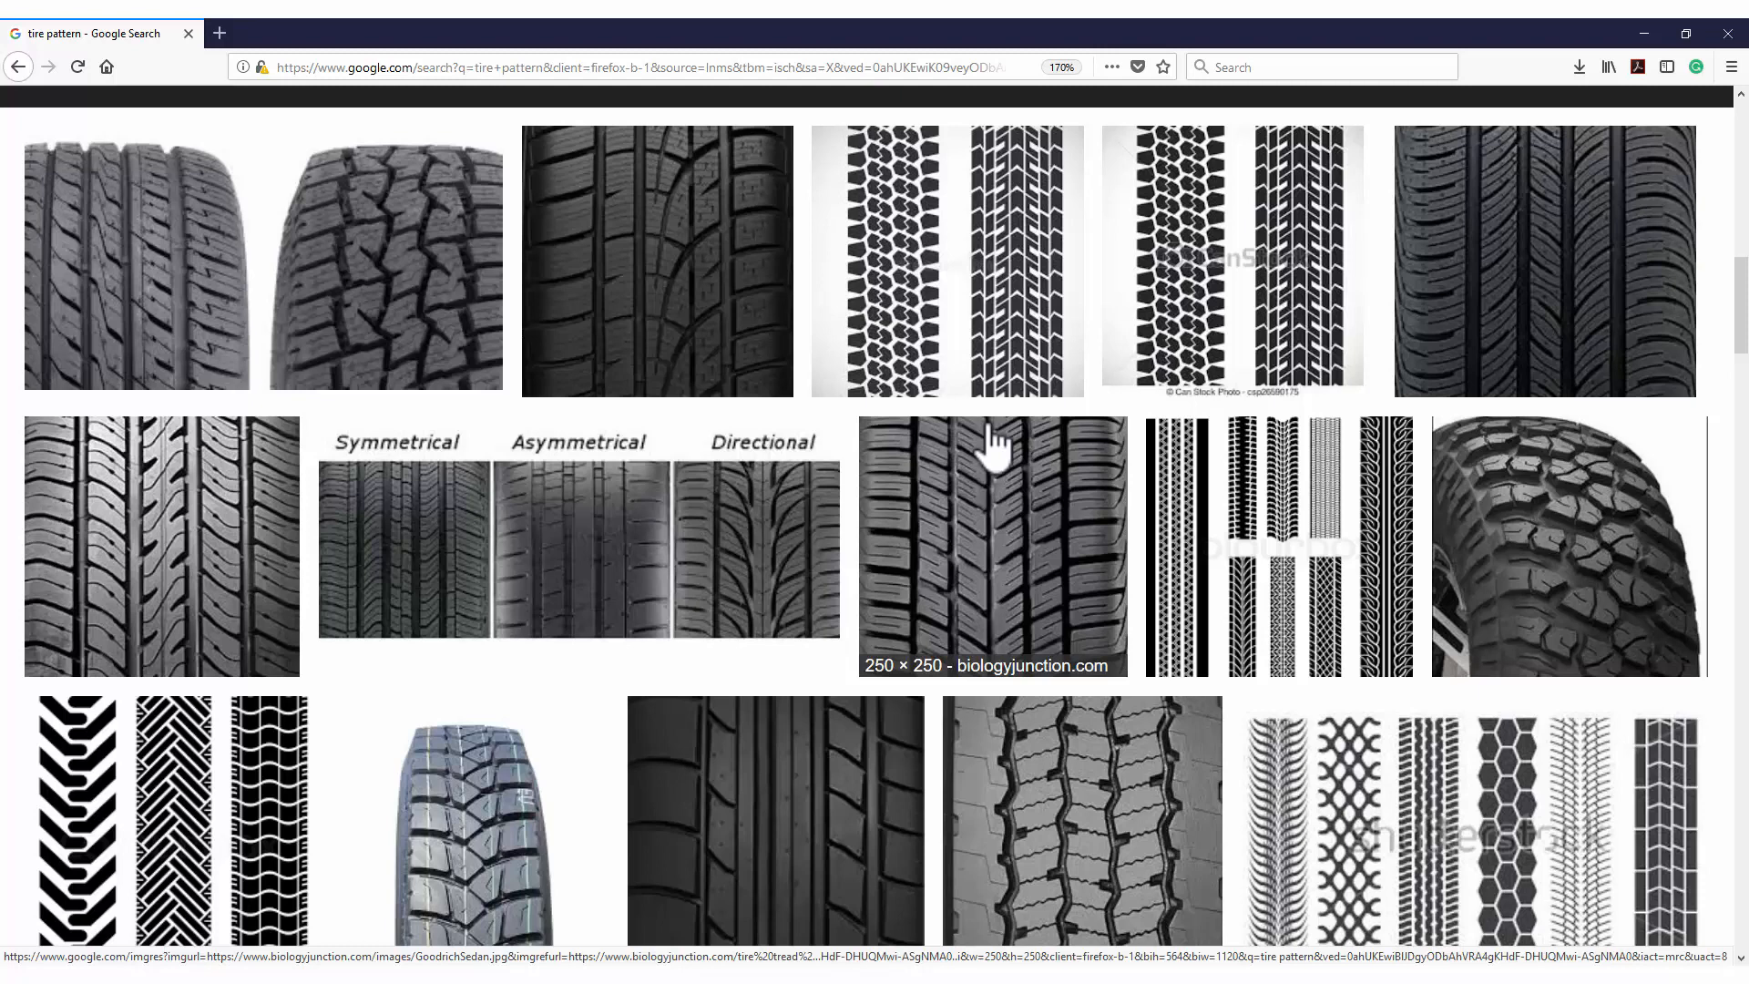
{"action": "scroll", "coordinate": [993, 442], "scroll_direction": "down", "scroll_amount": 2}
{"action": "scroll", "coordinate": [993, 441], "scroll_direction": "down", "scroll_amount": 2}
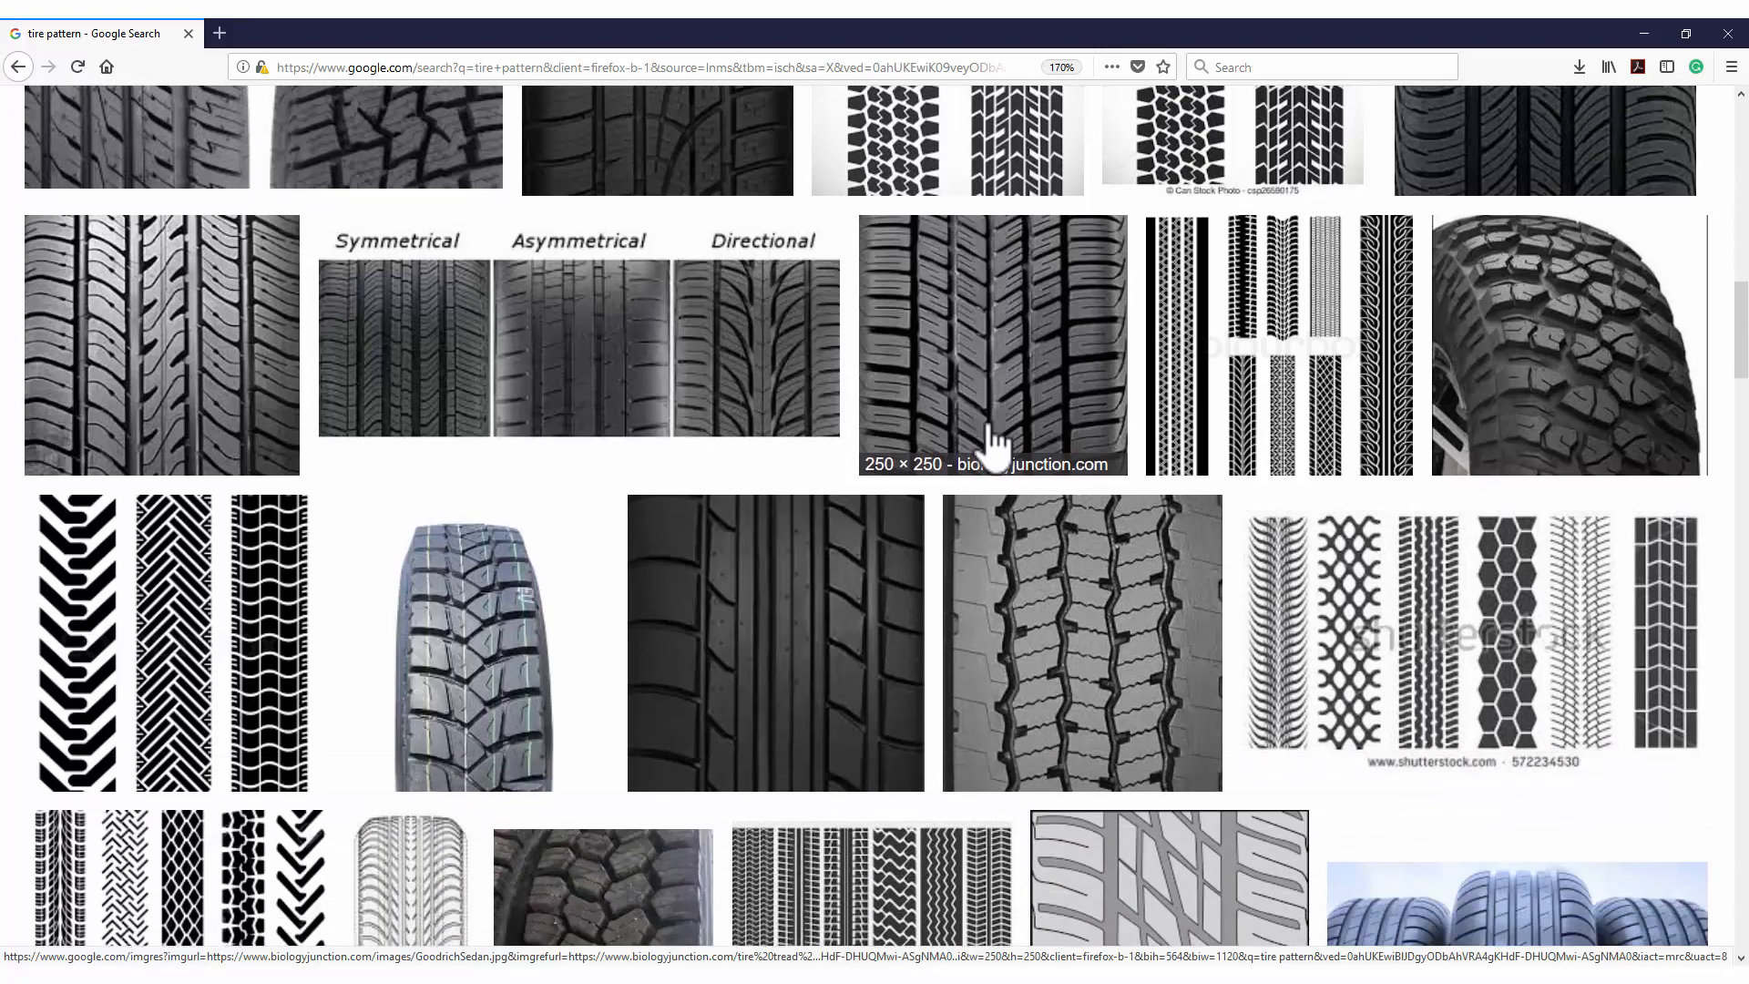
{"action": "scroll", "coordinate": [993, 442], "scroll_direction": "down", "scroll_amount": 2}
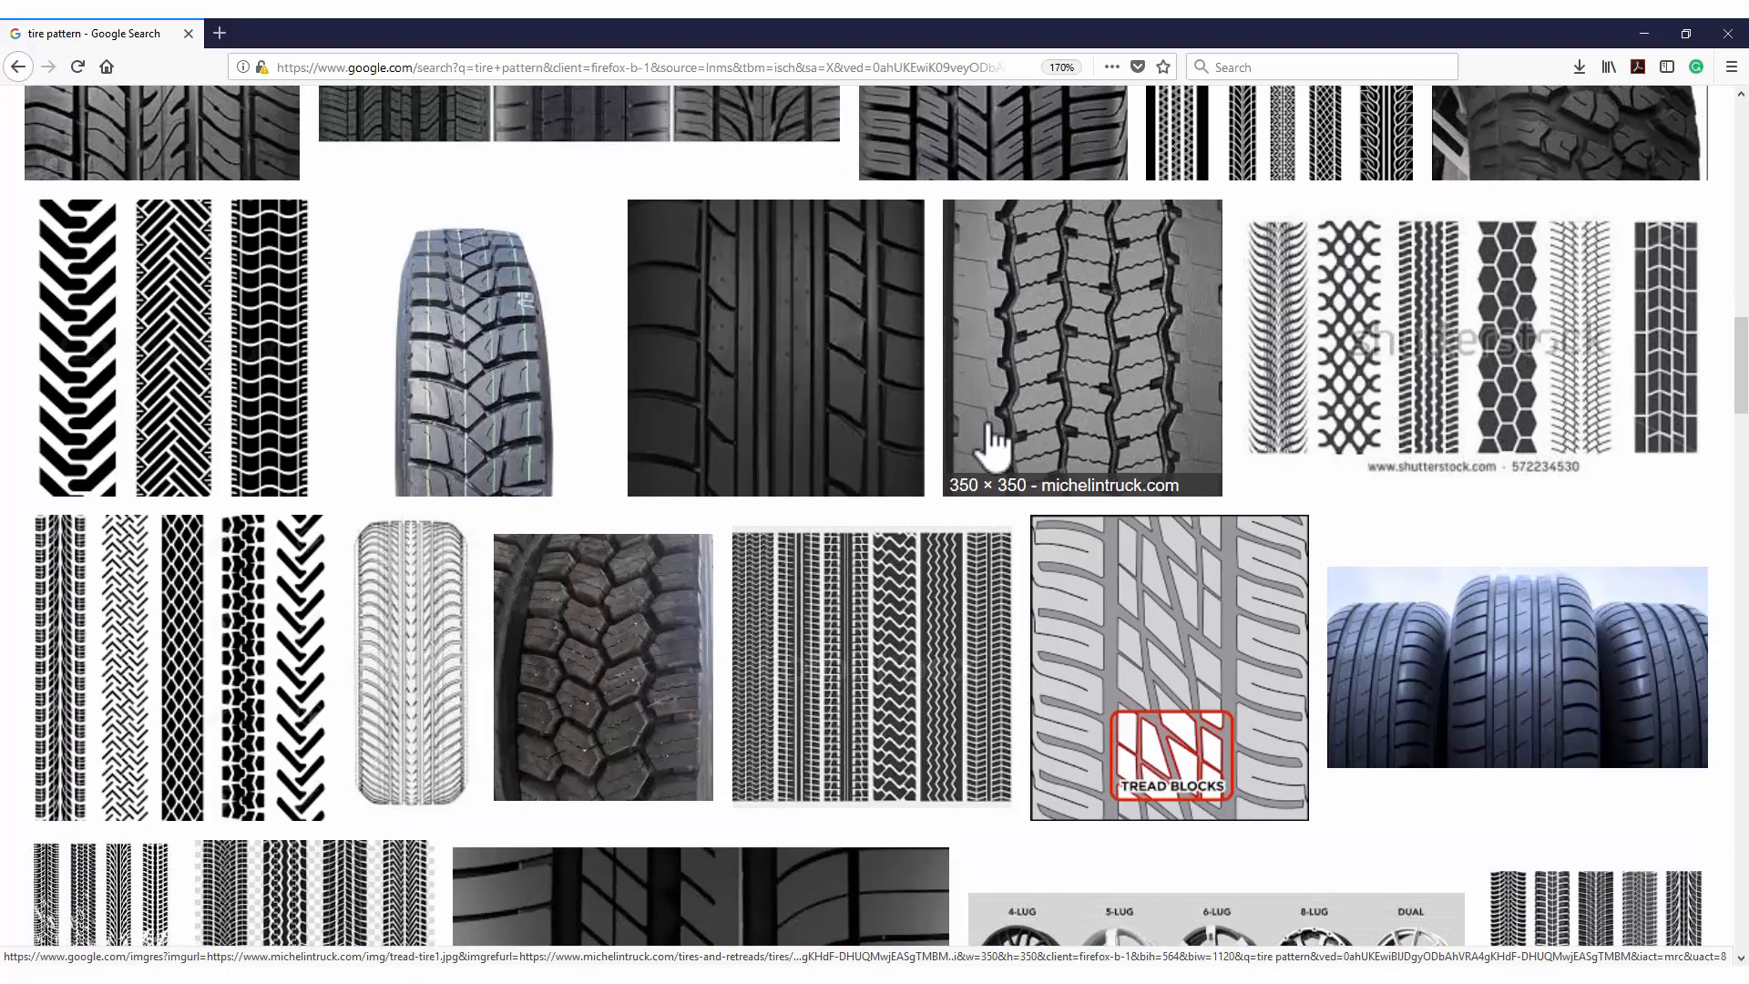
{"action": "scroll", "coordinate": [993, 442], "scroll_direction": "up", "scroll_amount": 4}
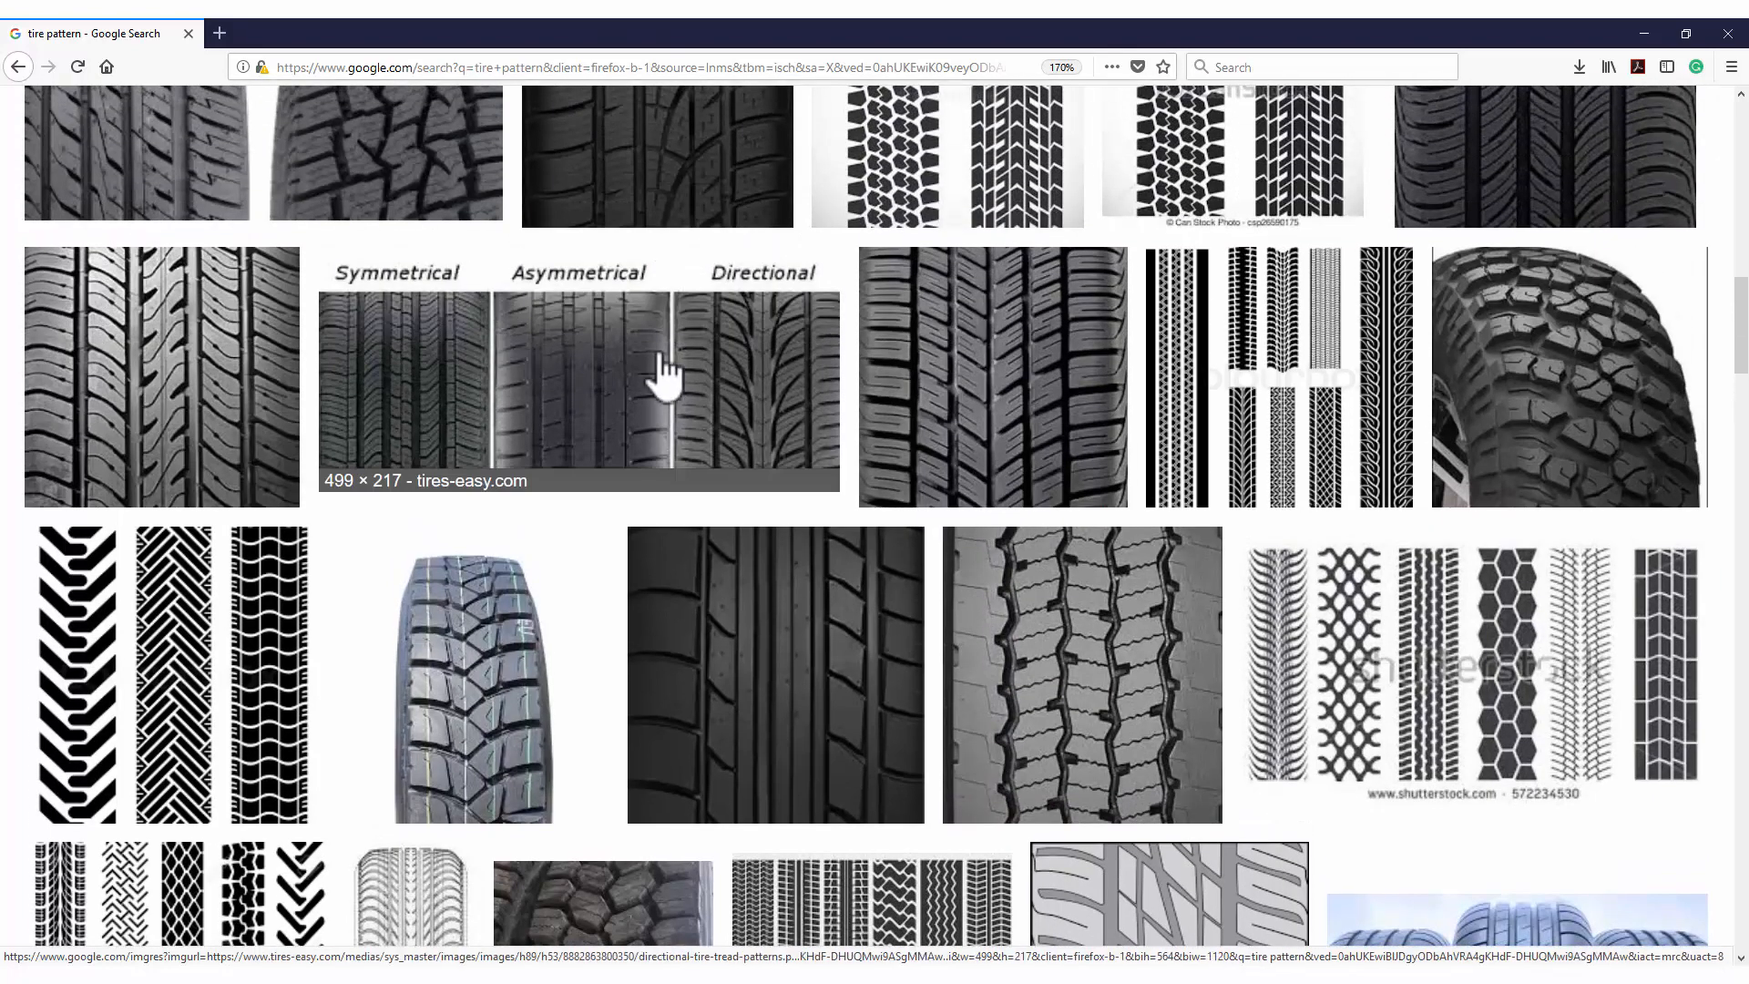
{"action": "scroll", "coordinate": [834, 451], "scroll_direction": "down", "scroll_amount": 4}
{"action": "scroll", "coordinate": [870, 428], "scroll_direction": "down", "scroll_amount": 2}
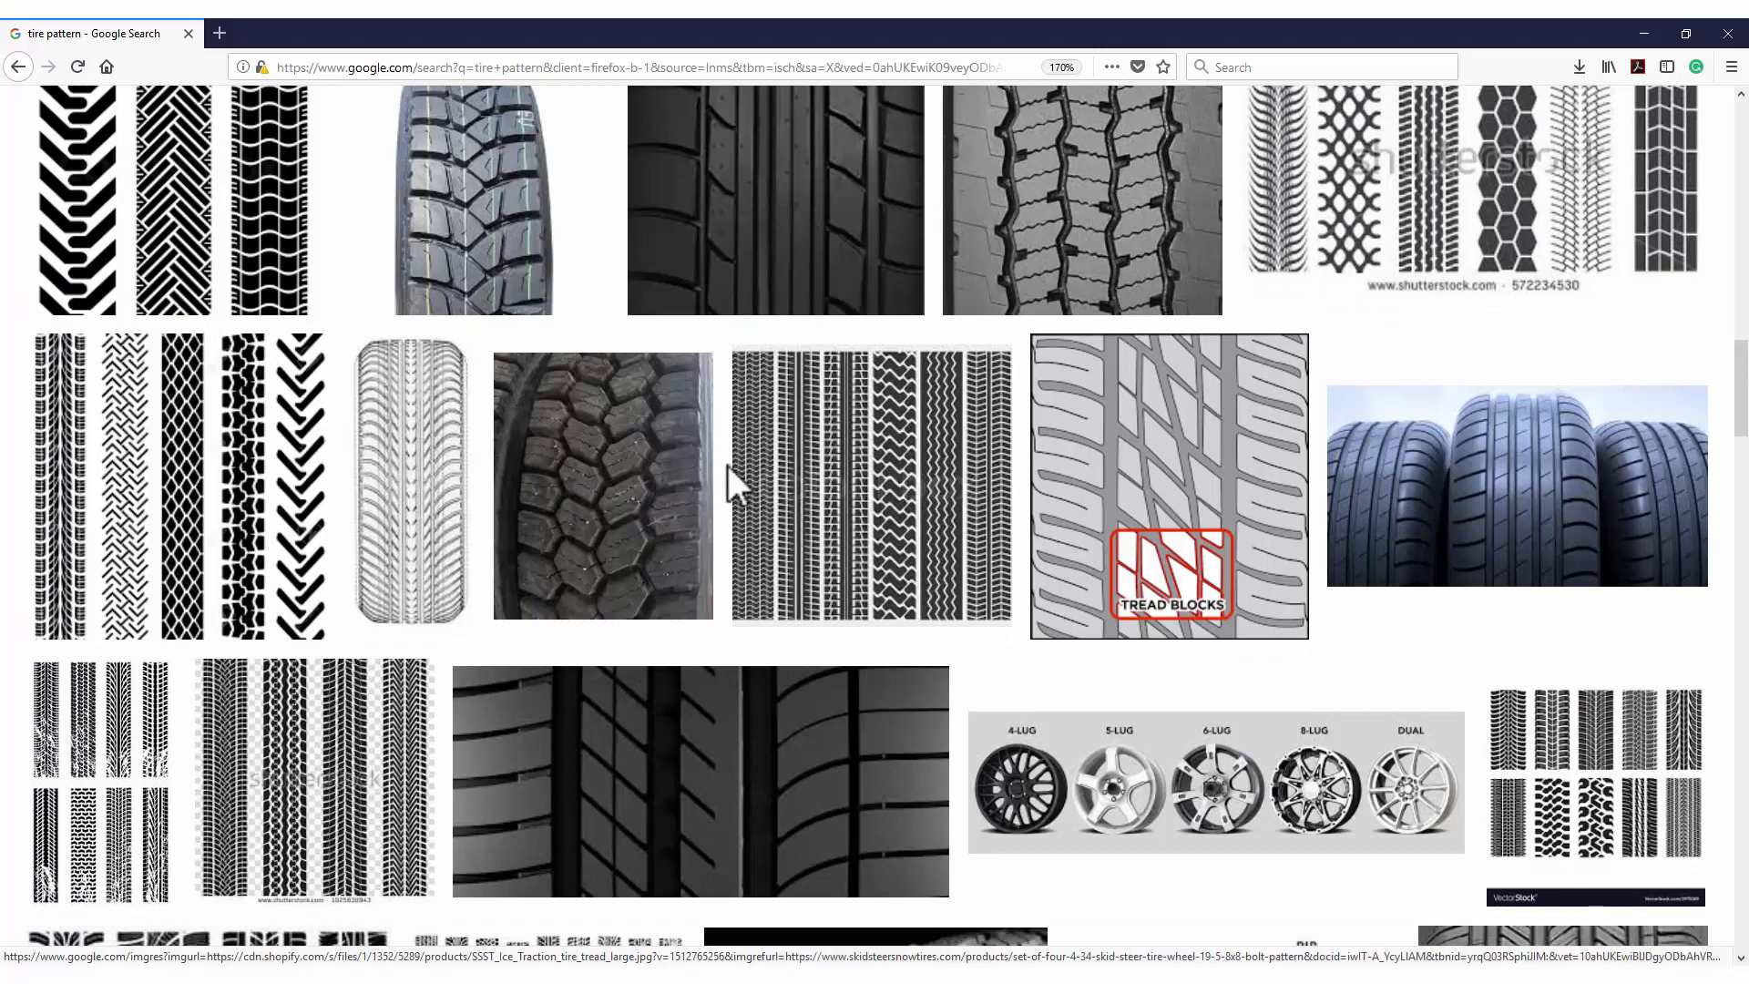
Browse images related to the black-and-white tread strips, previewing the VectorStock tire tread and the Shutterstock collection of six tire tracks.
{"action": "left_click", "coordinate": [278, 255]}
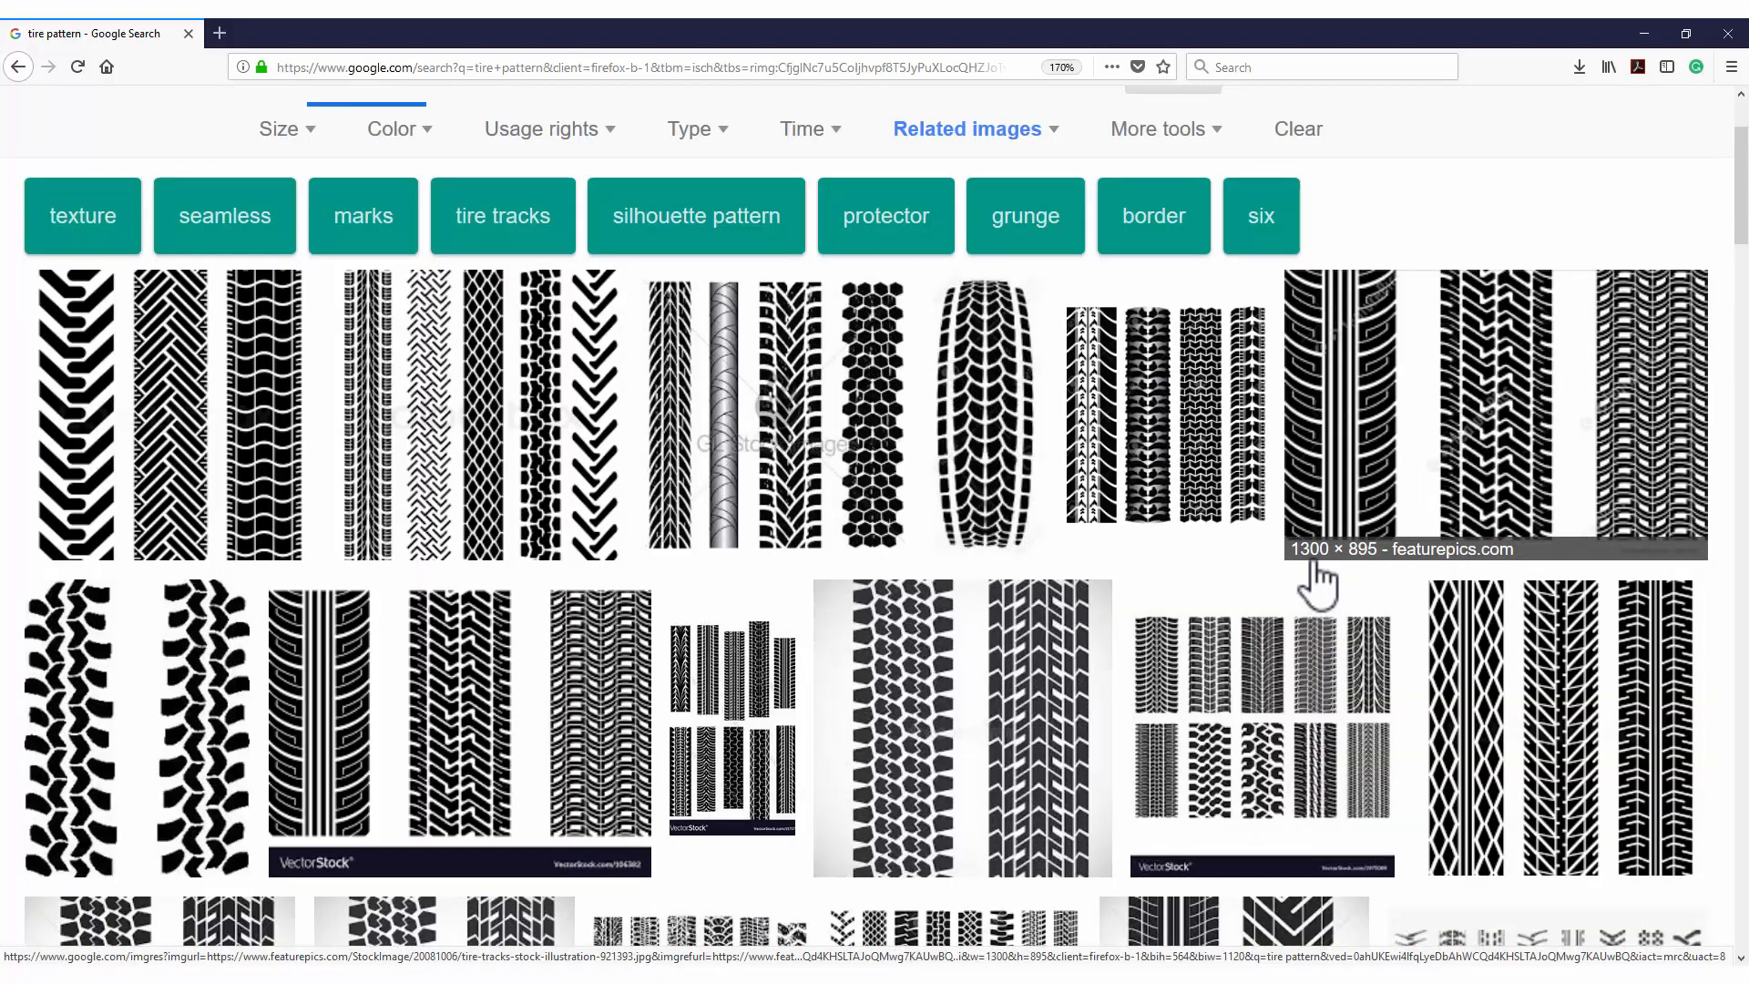
{"action": "scroll", "coordinate": [1319, 583], "scroll_direction": "down", "scroll_amount": 4}
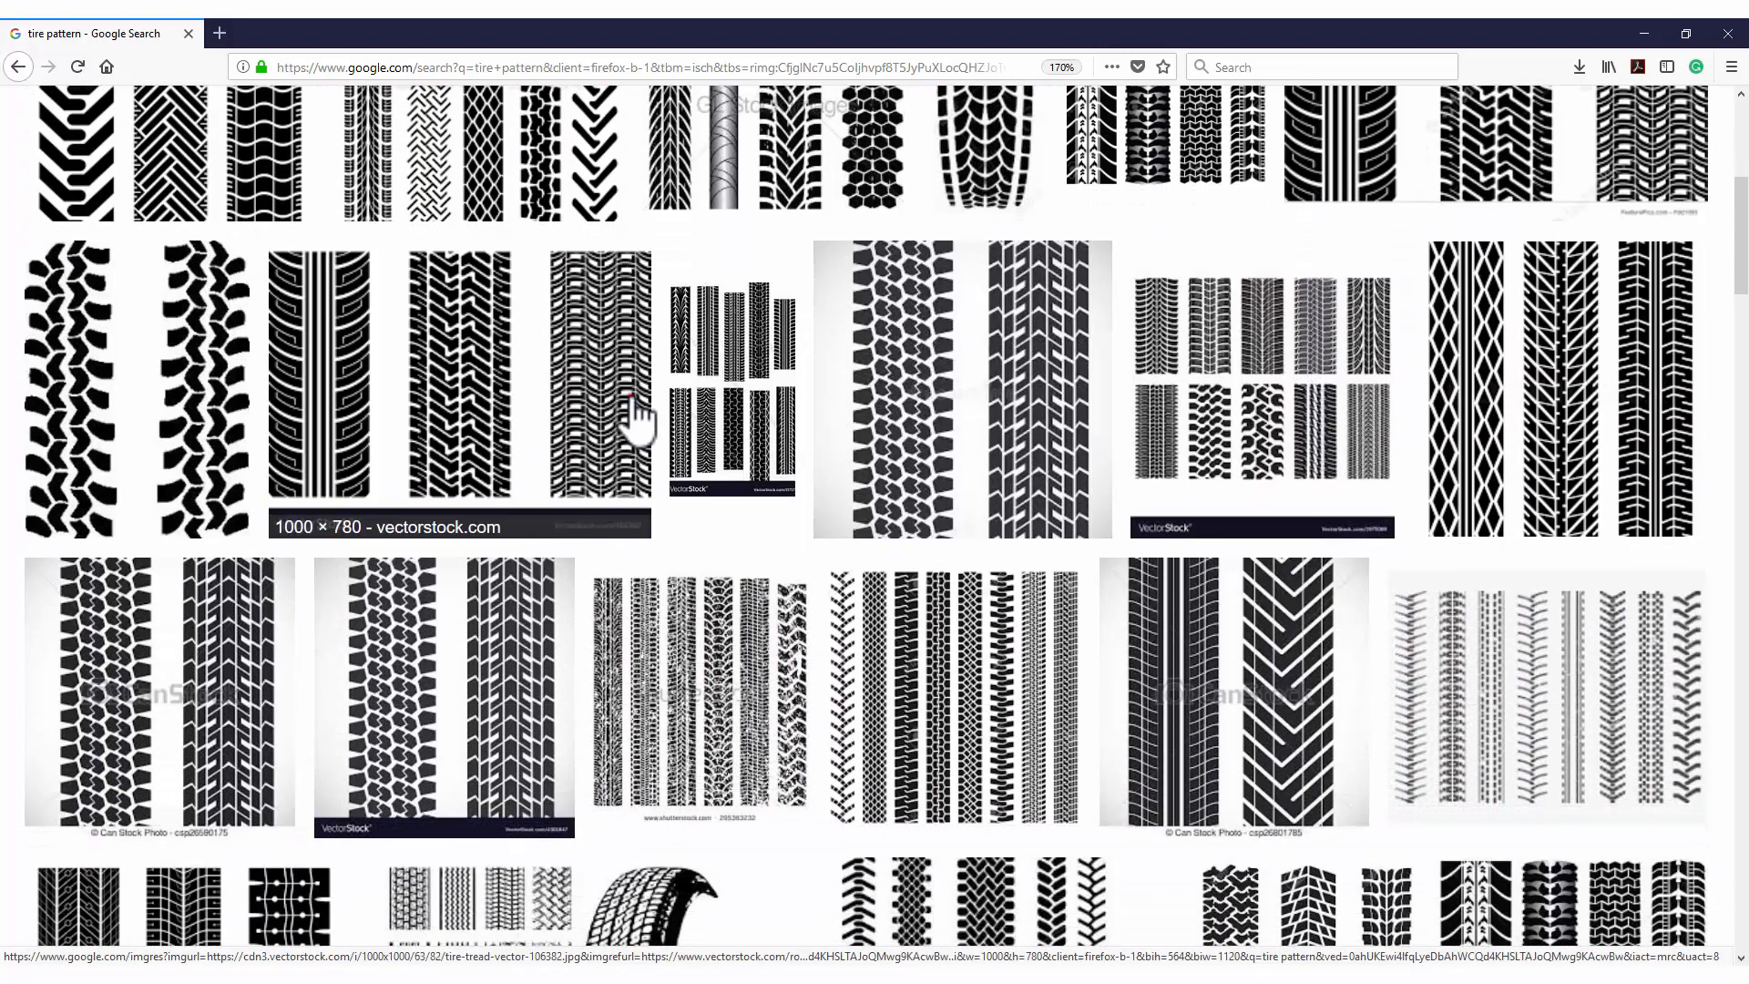
{"action": "left_click", "coordinate": [630, 406]}
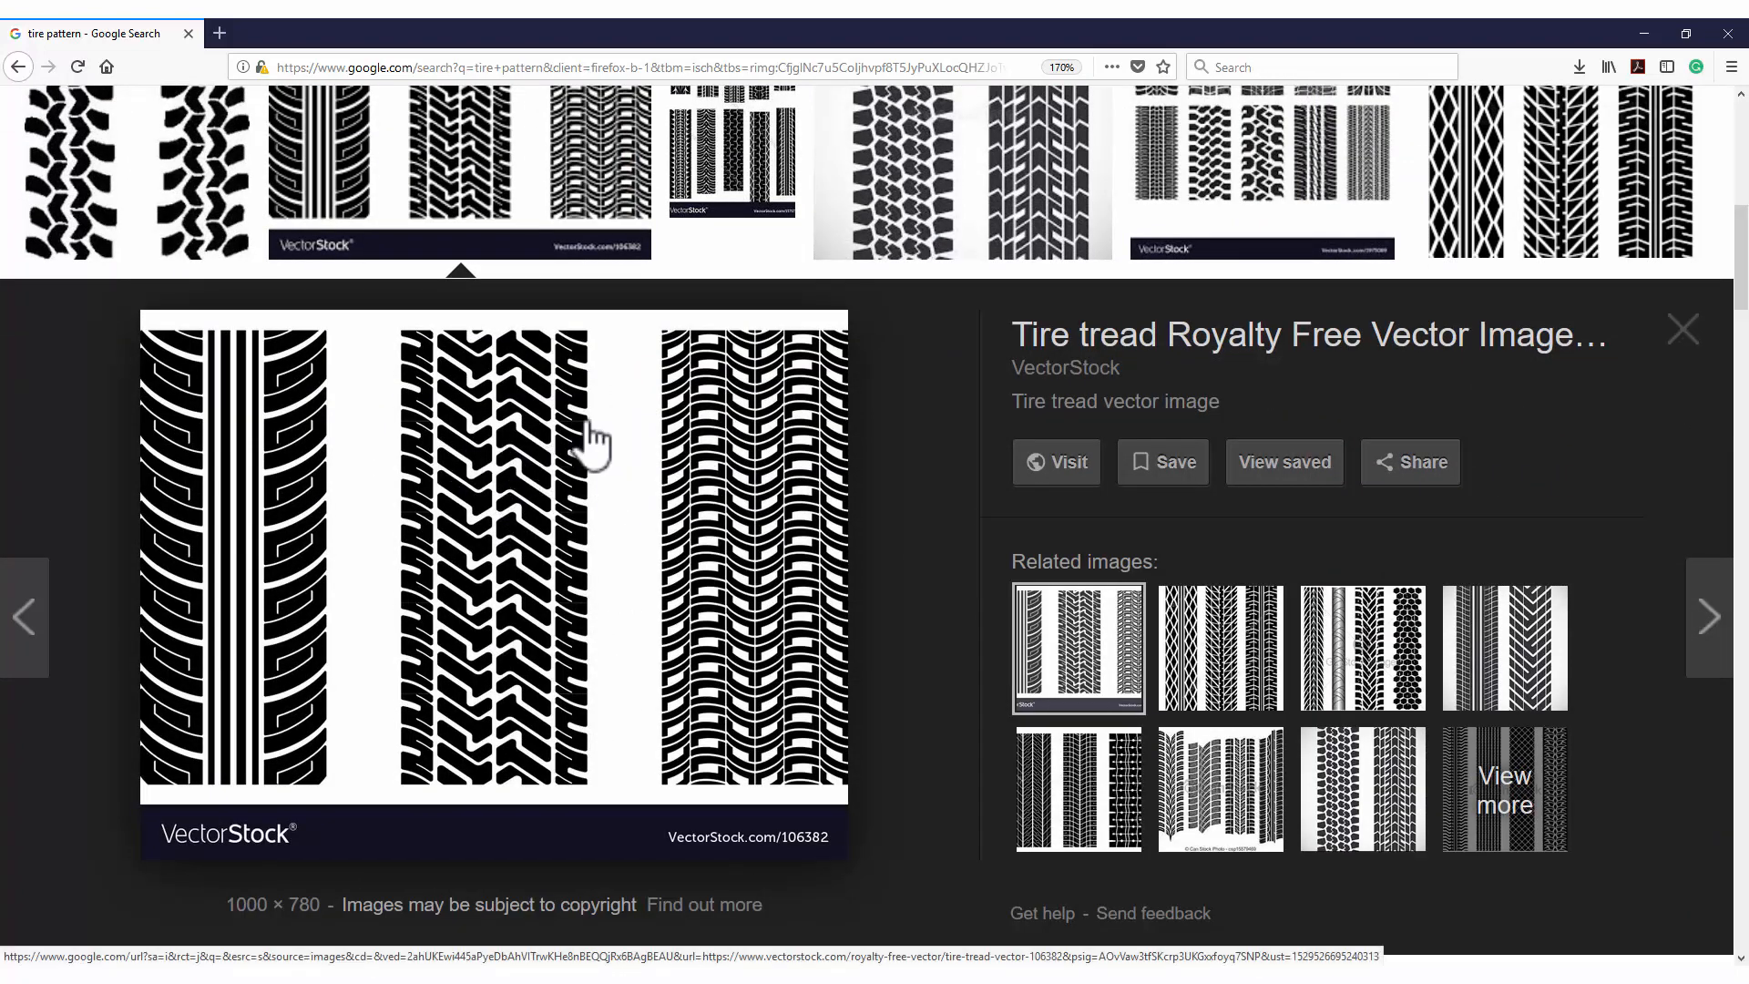
{"action": "scroll", "coordinate": [533, 533], "scroll_direction": "down", "scroll_amount": 6}
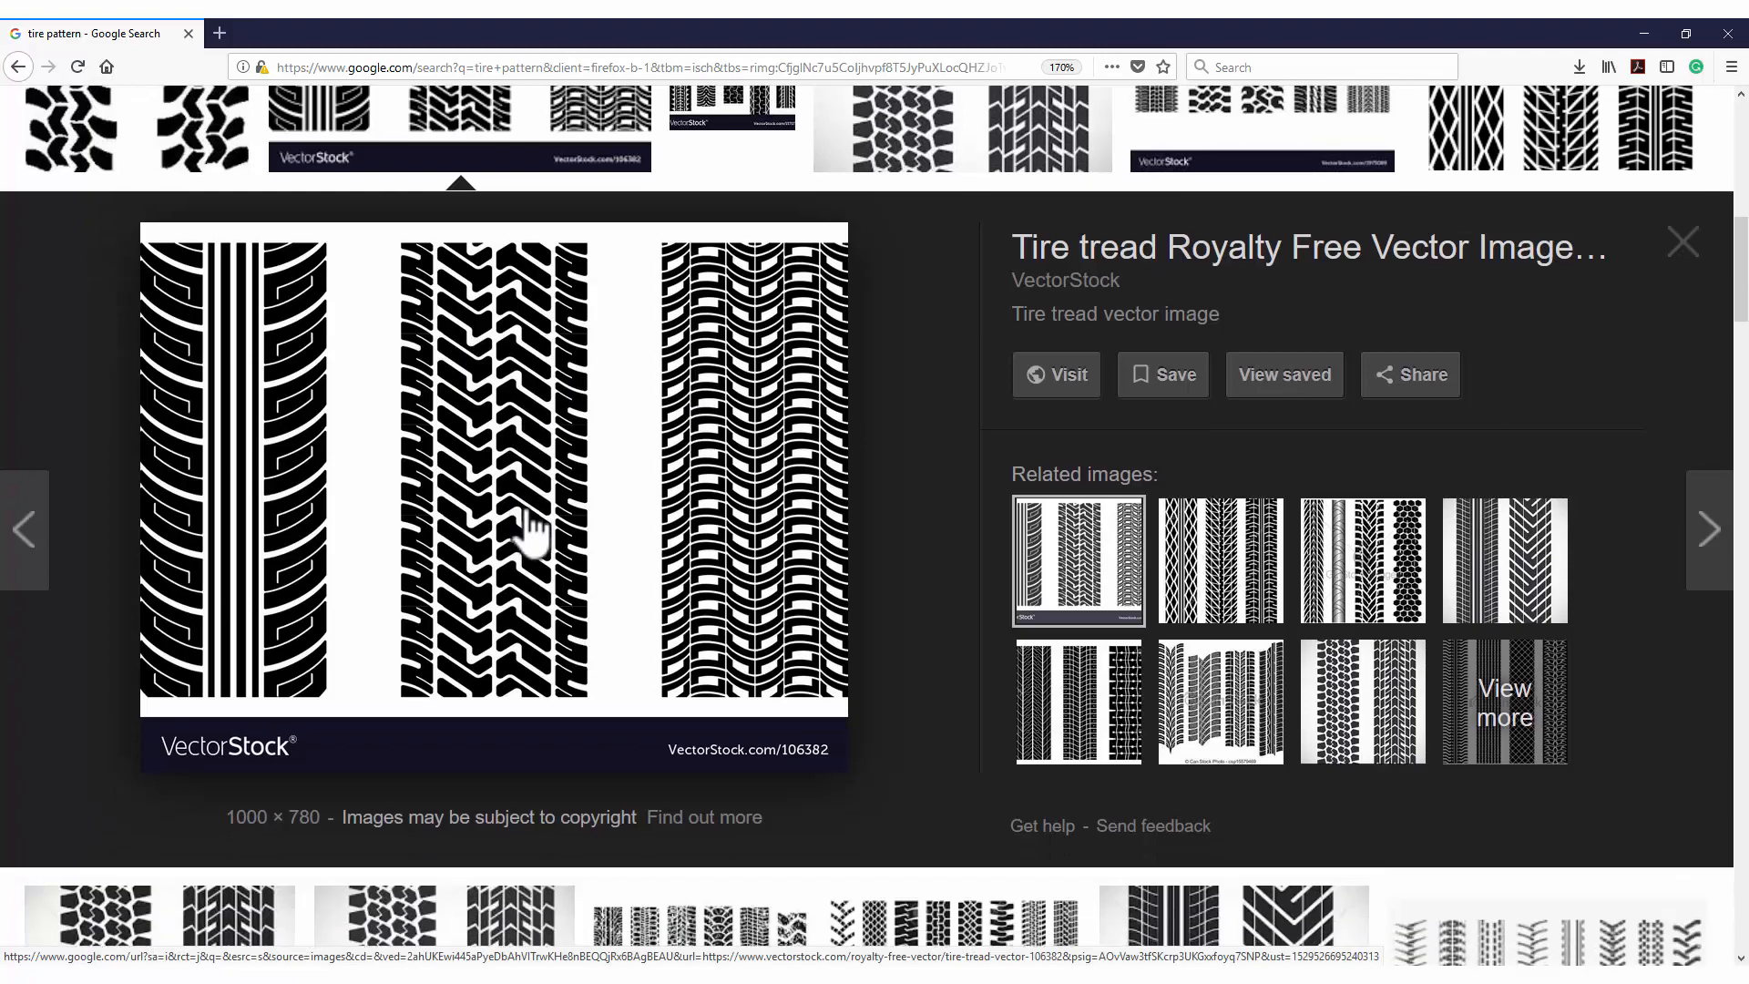
{"action": "left_click", "coordinate": [647, 456]}
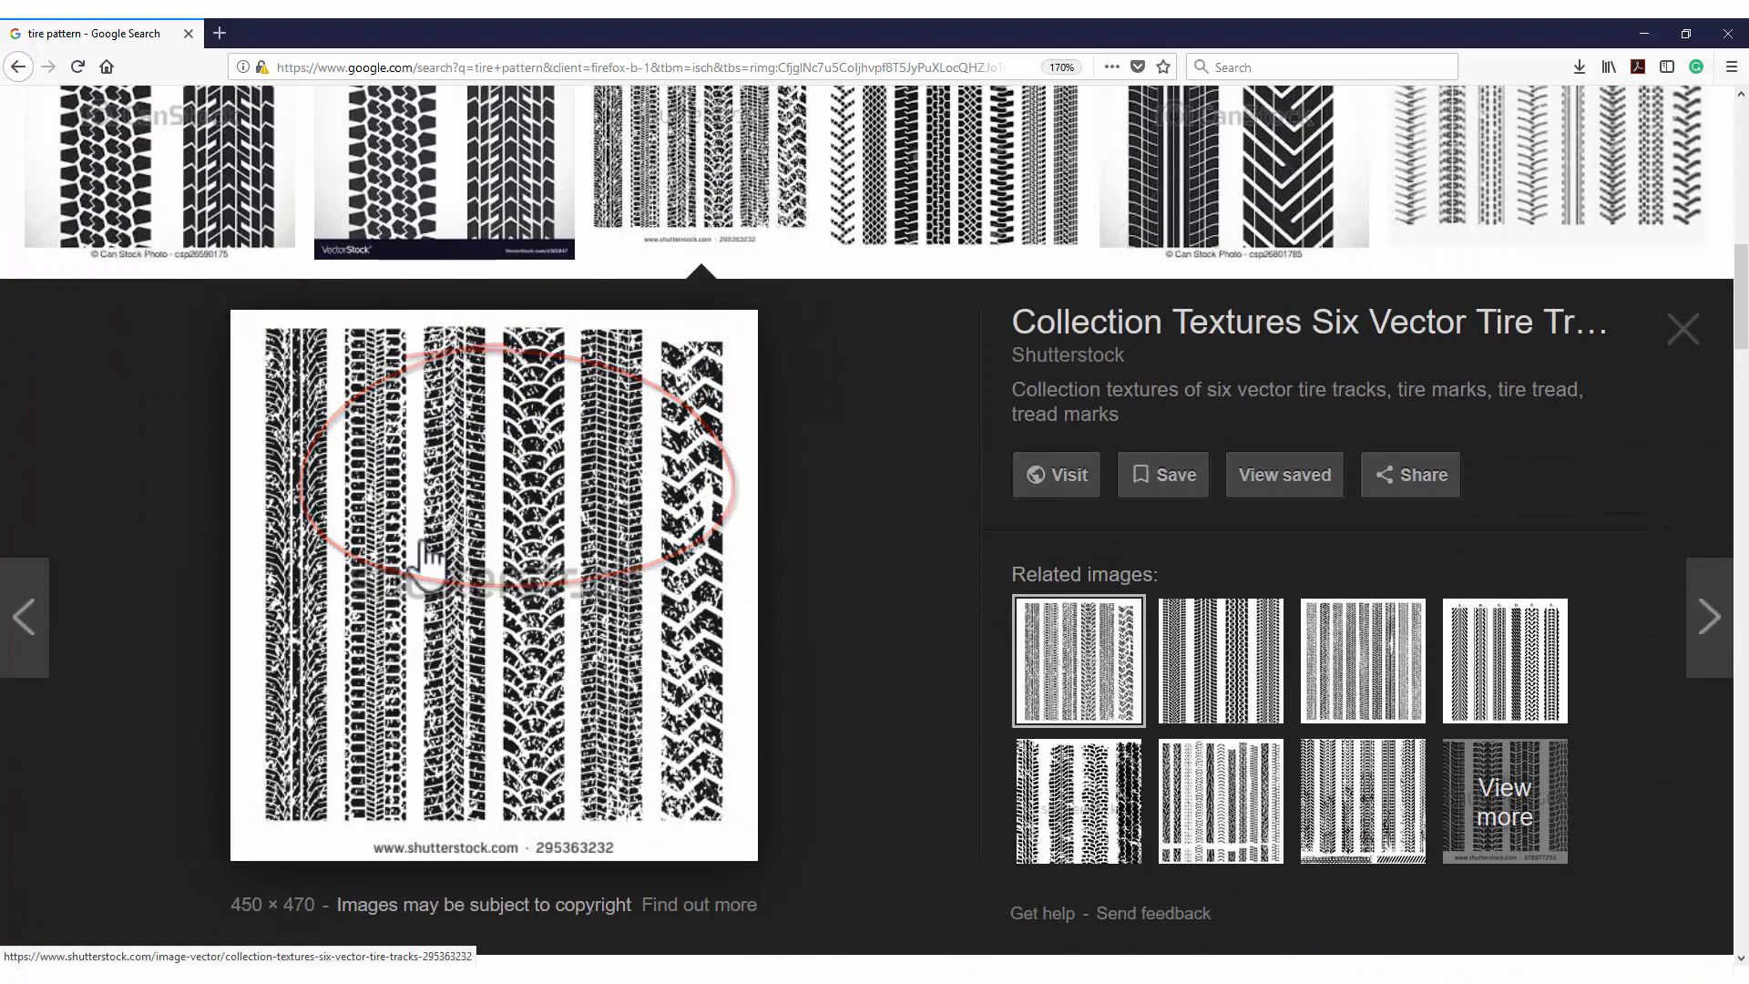
{"action": "scroll", "coordinate": [419, 565], "scroll_direction": "down", "scroll_amount": 12}
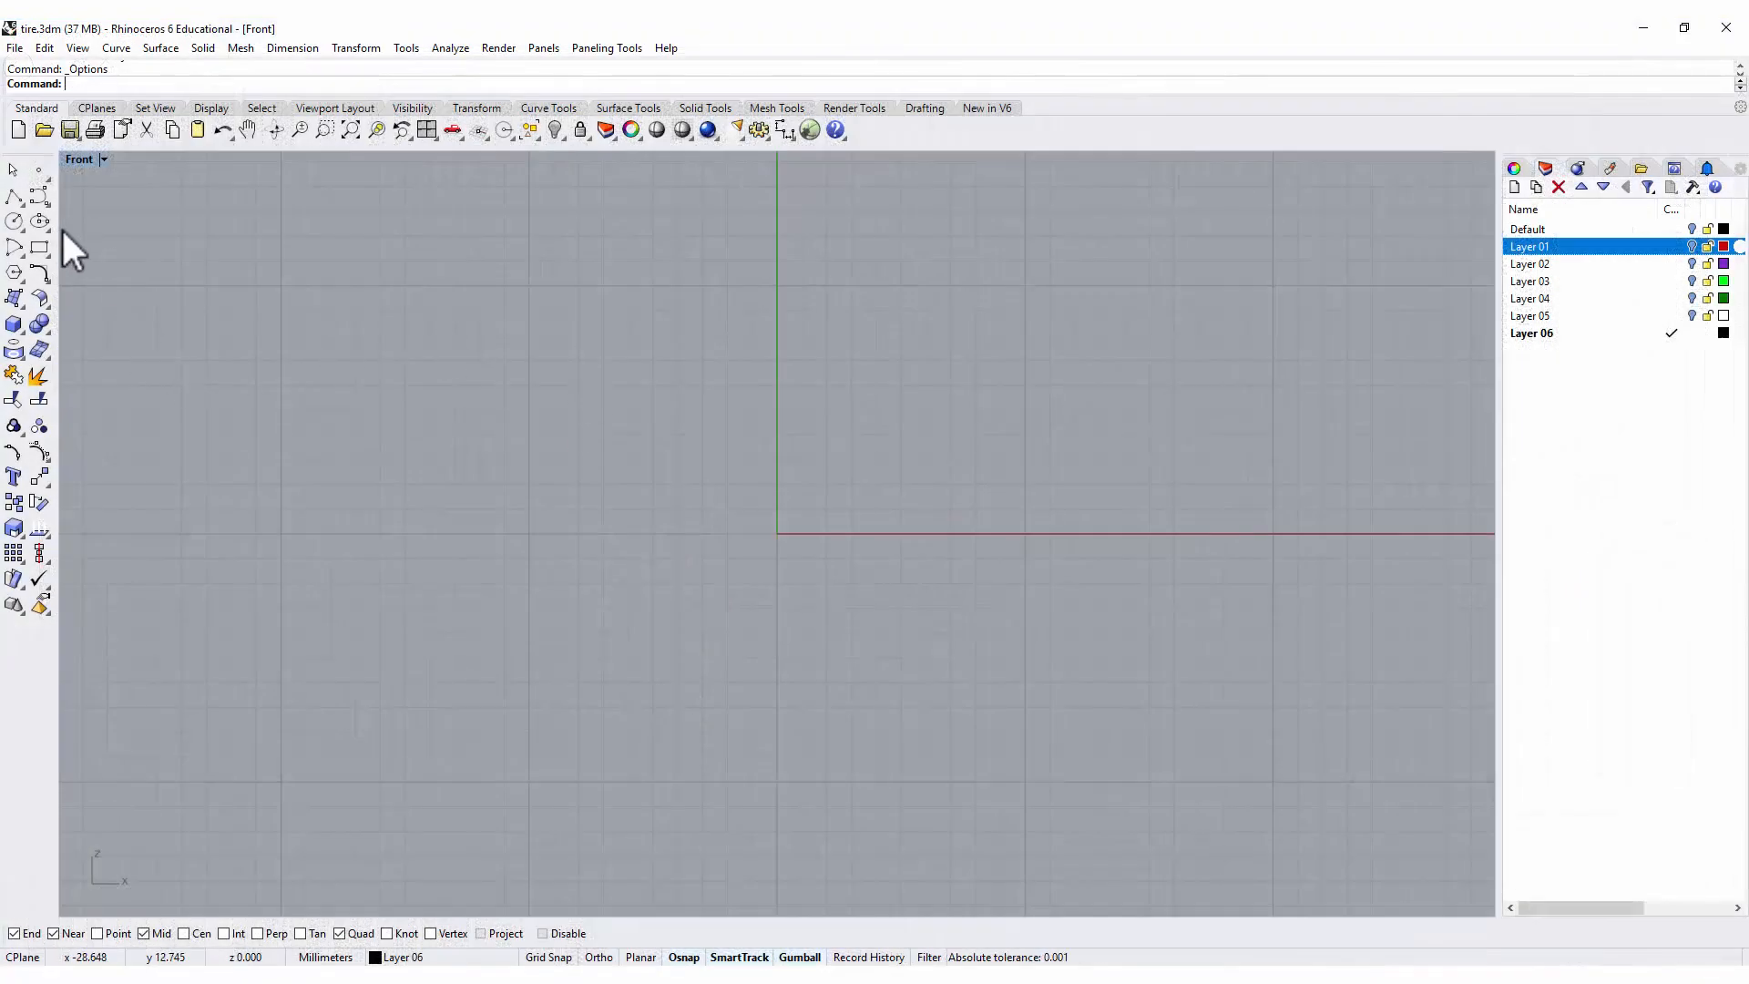
In Rhino, draw a 16 mm diameter circle centred on the origin in the Front view.
{"action": "left_click", "coordinate": [14, 221]}
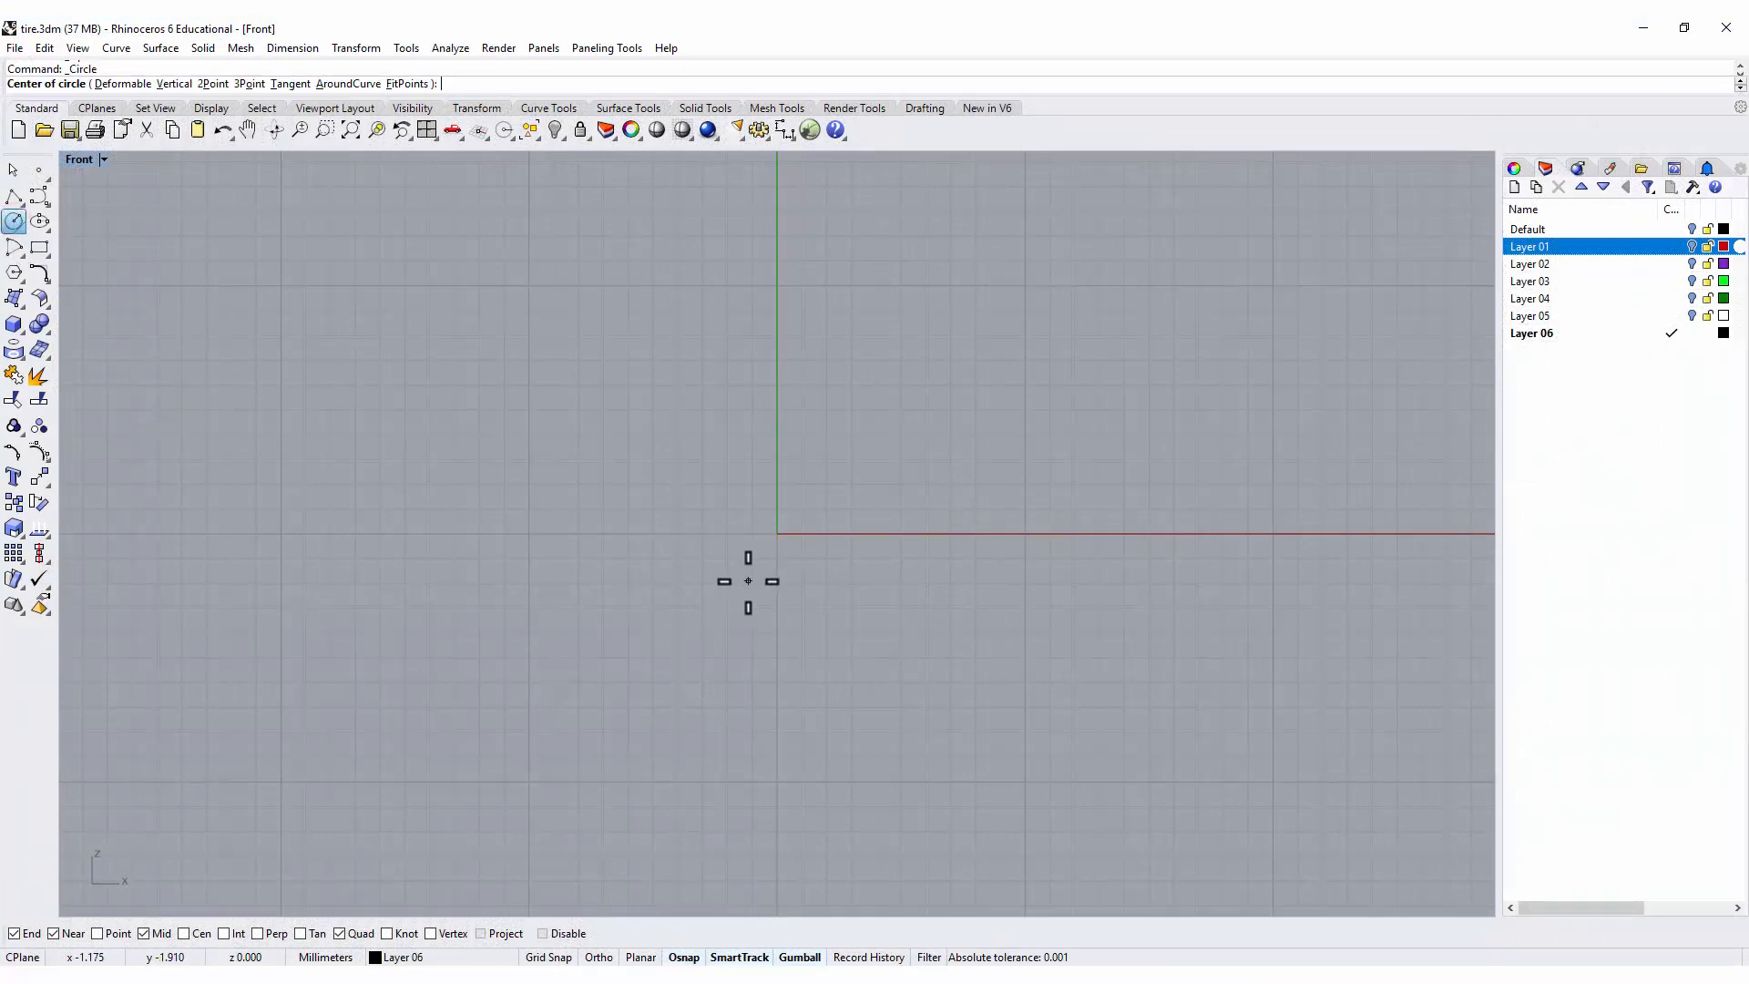
{"action": "type", "text": "0"}
{"action": "key", "text": "Return"}
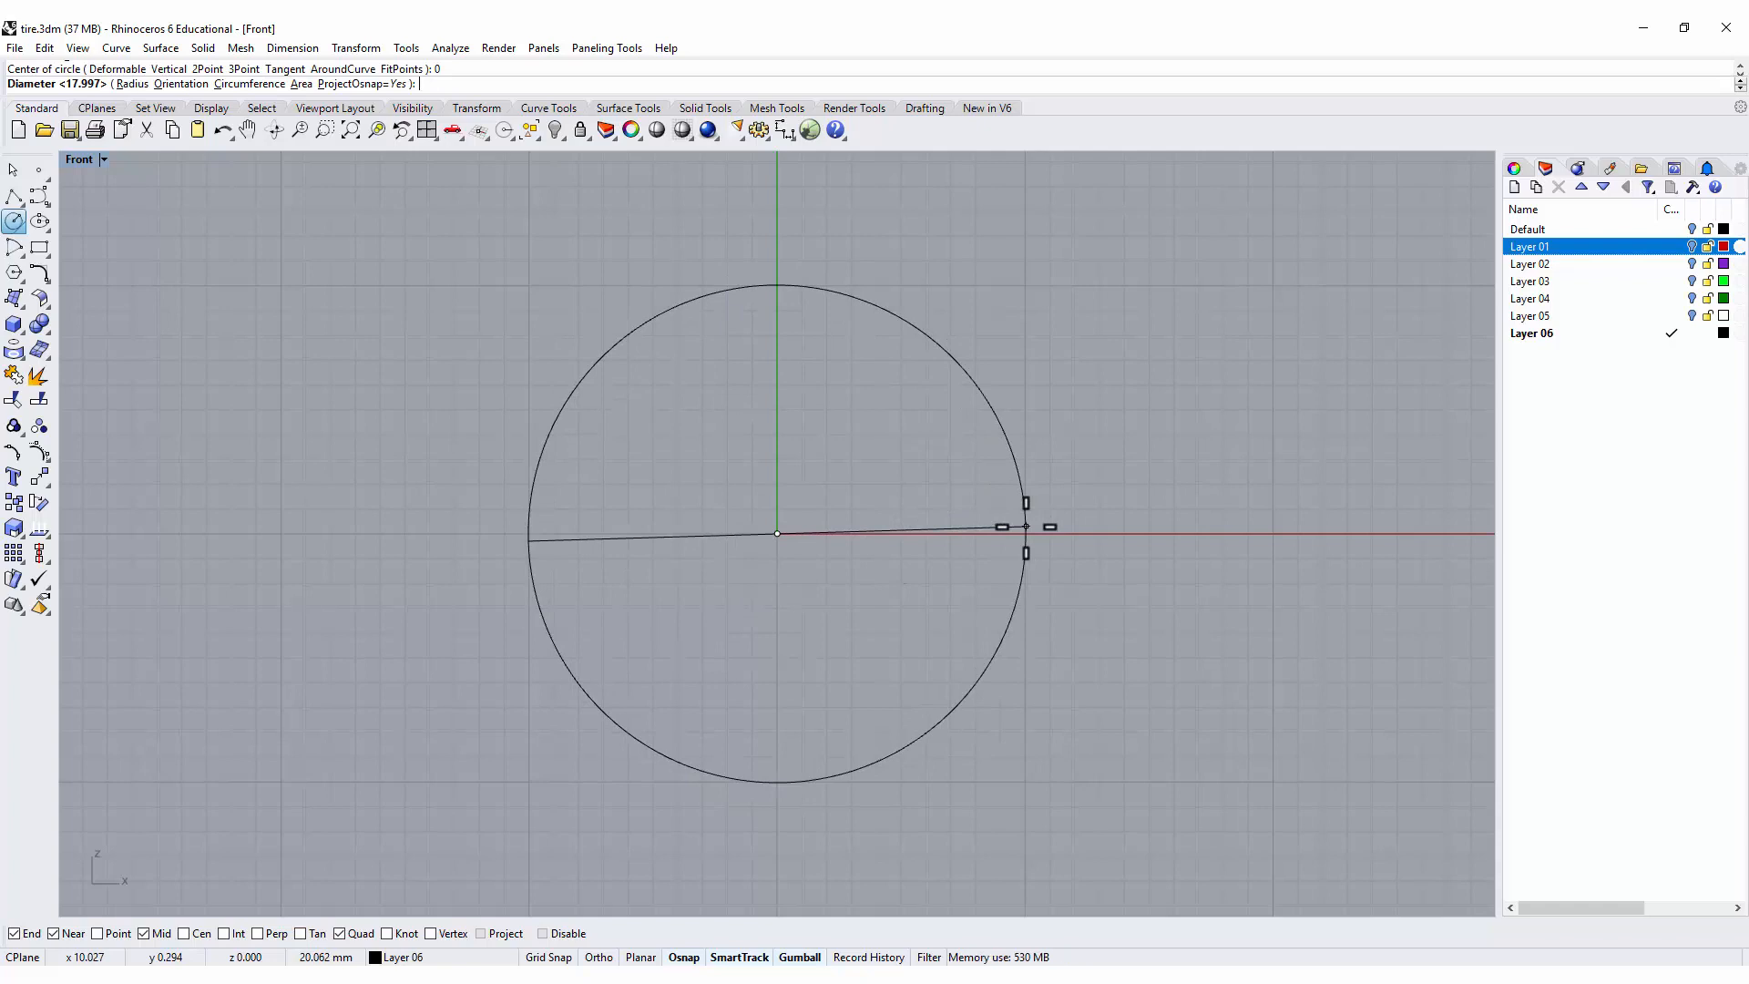
{"action": "type", "text": "16"}
{"action": "key", "text": "Return"}
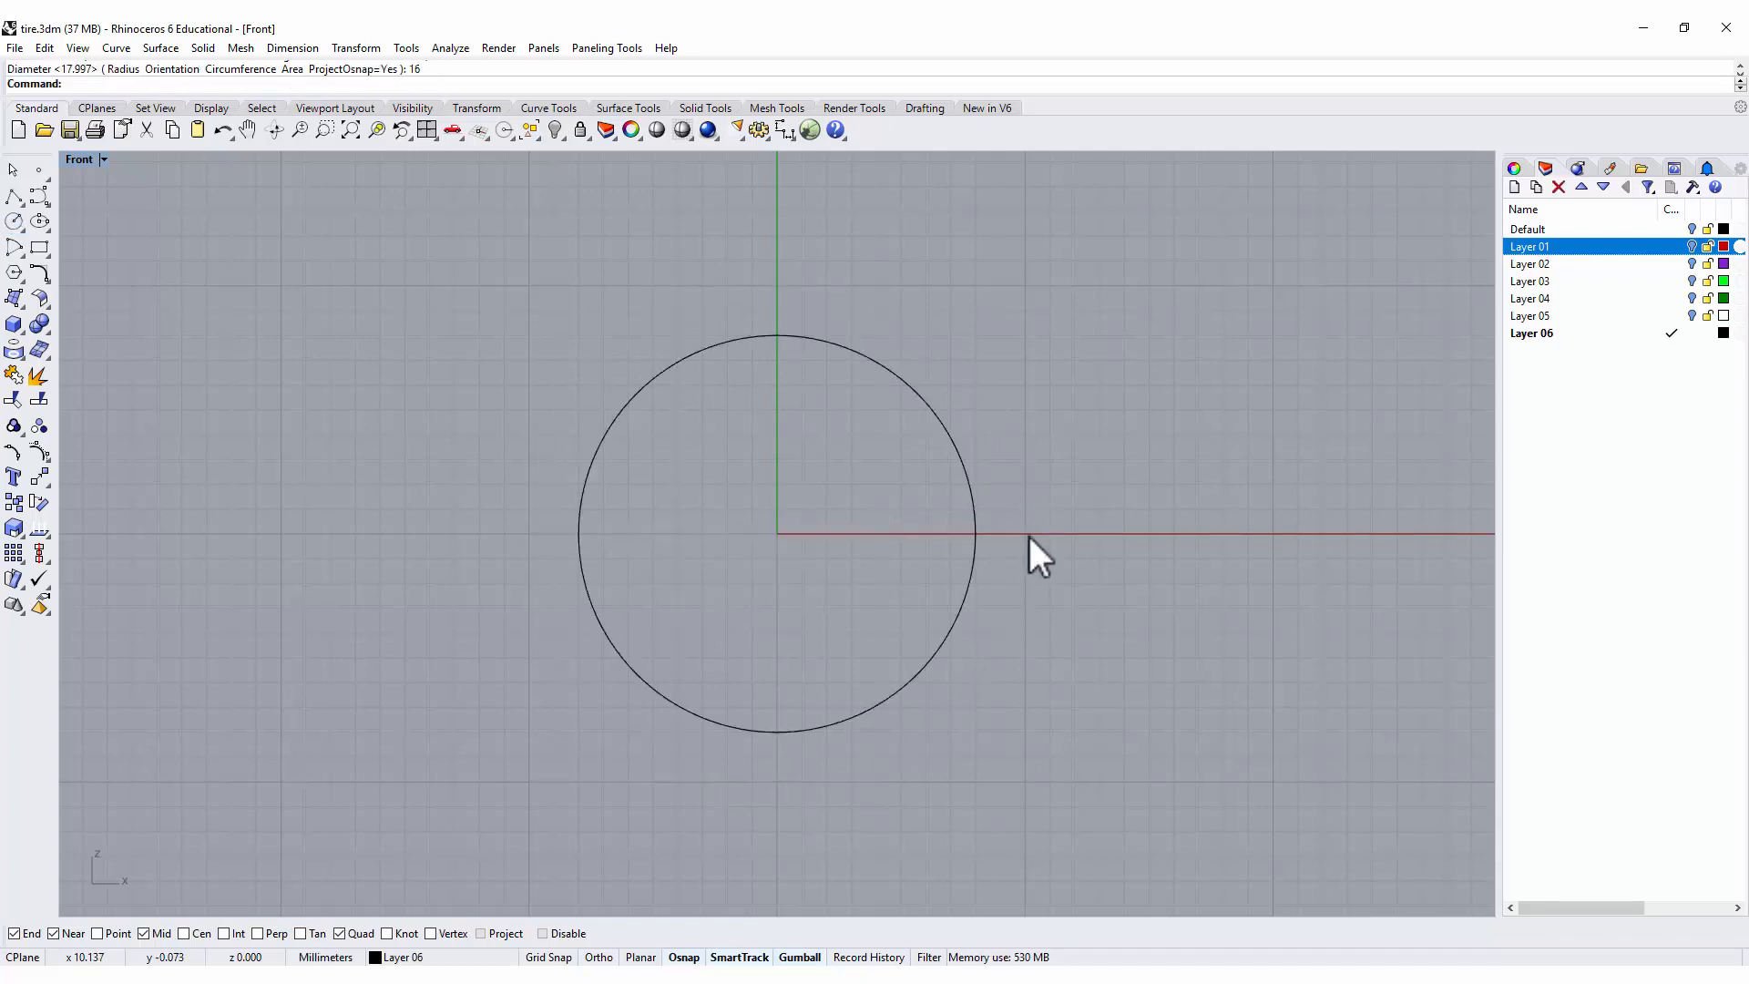
In the Right view, draw a rectangle about 9.4 by 3.1 mm with its first corner on the circle's top quadrant point.
{"action": "double_click", "coordinate": [73, 162]}
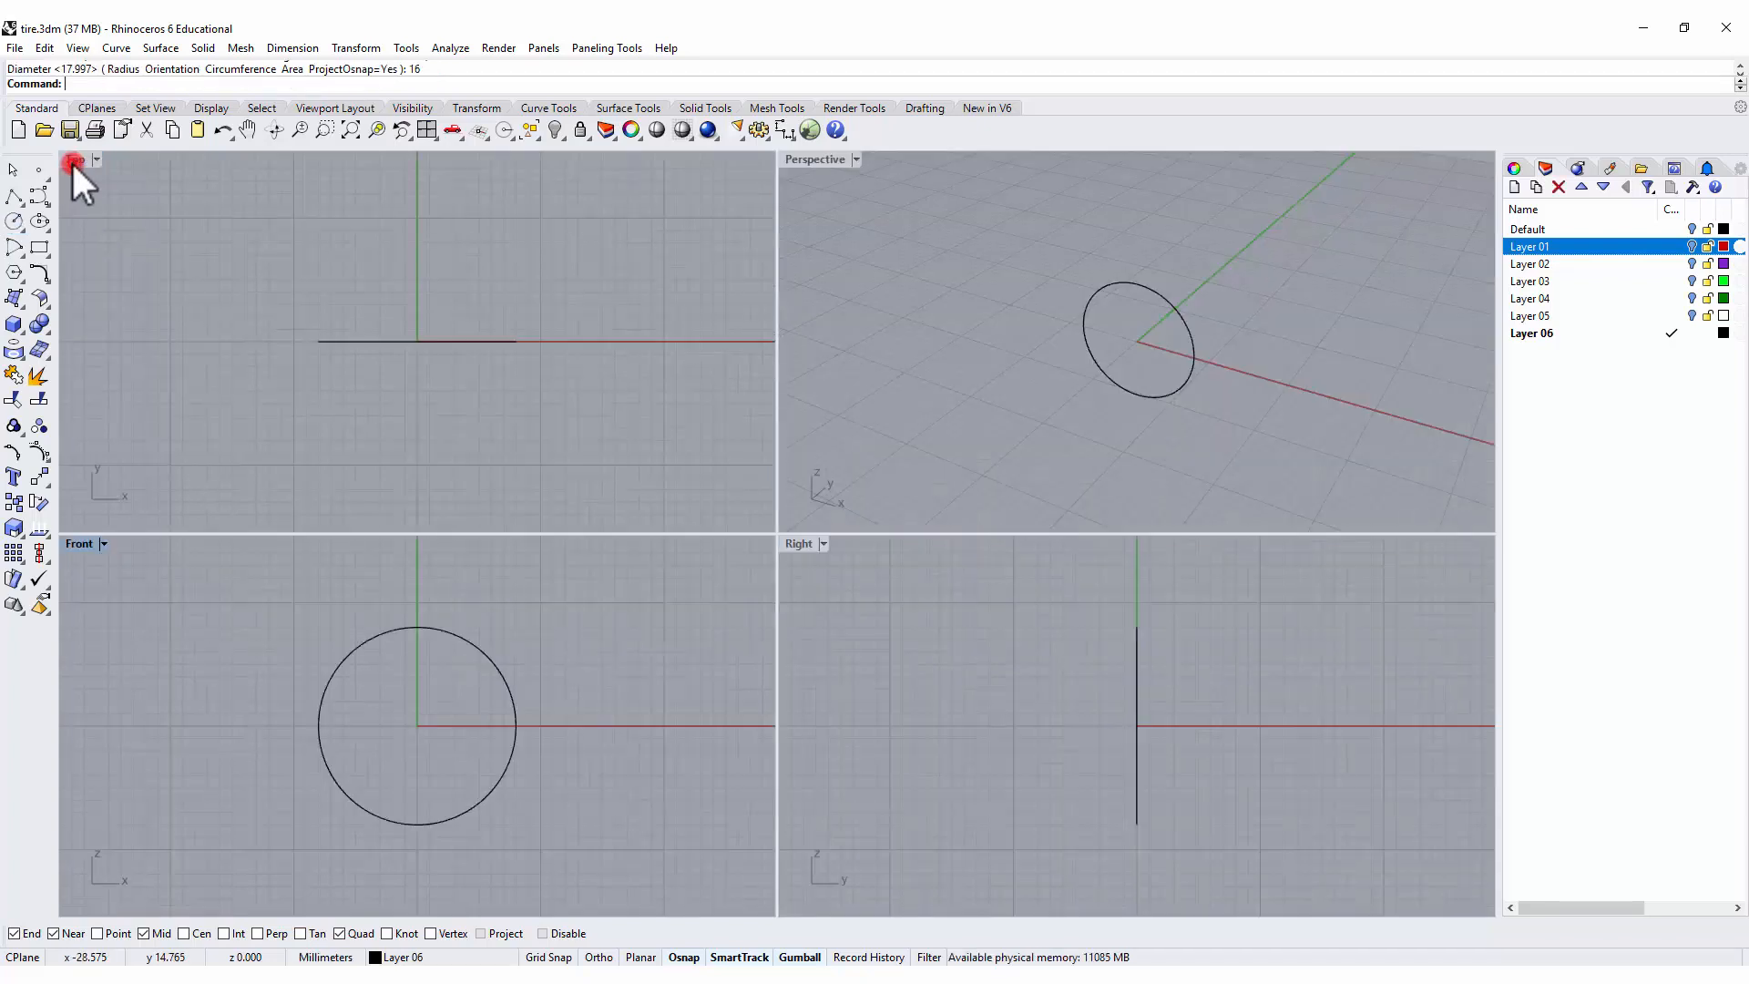
{"action": "double_click", "coordinate": [796, 541]}
{"action": "key", "text": "Return"}
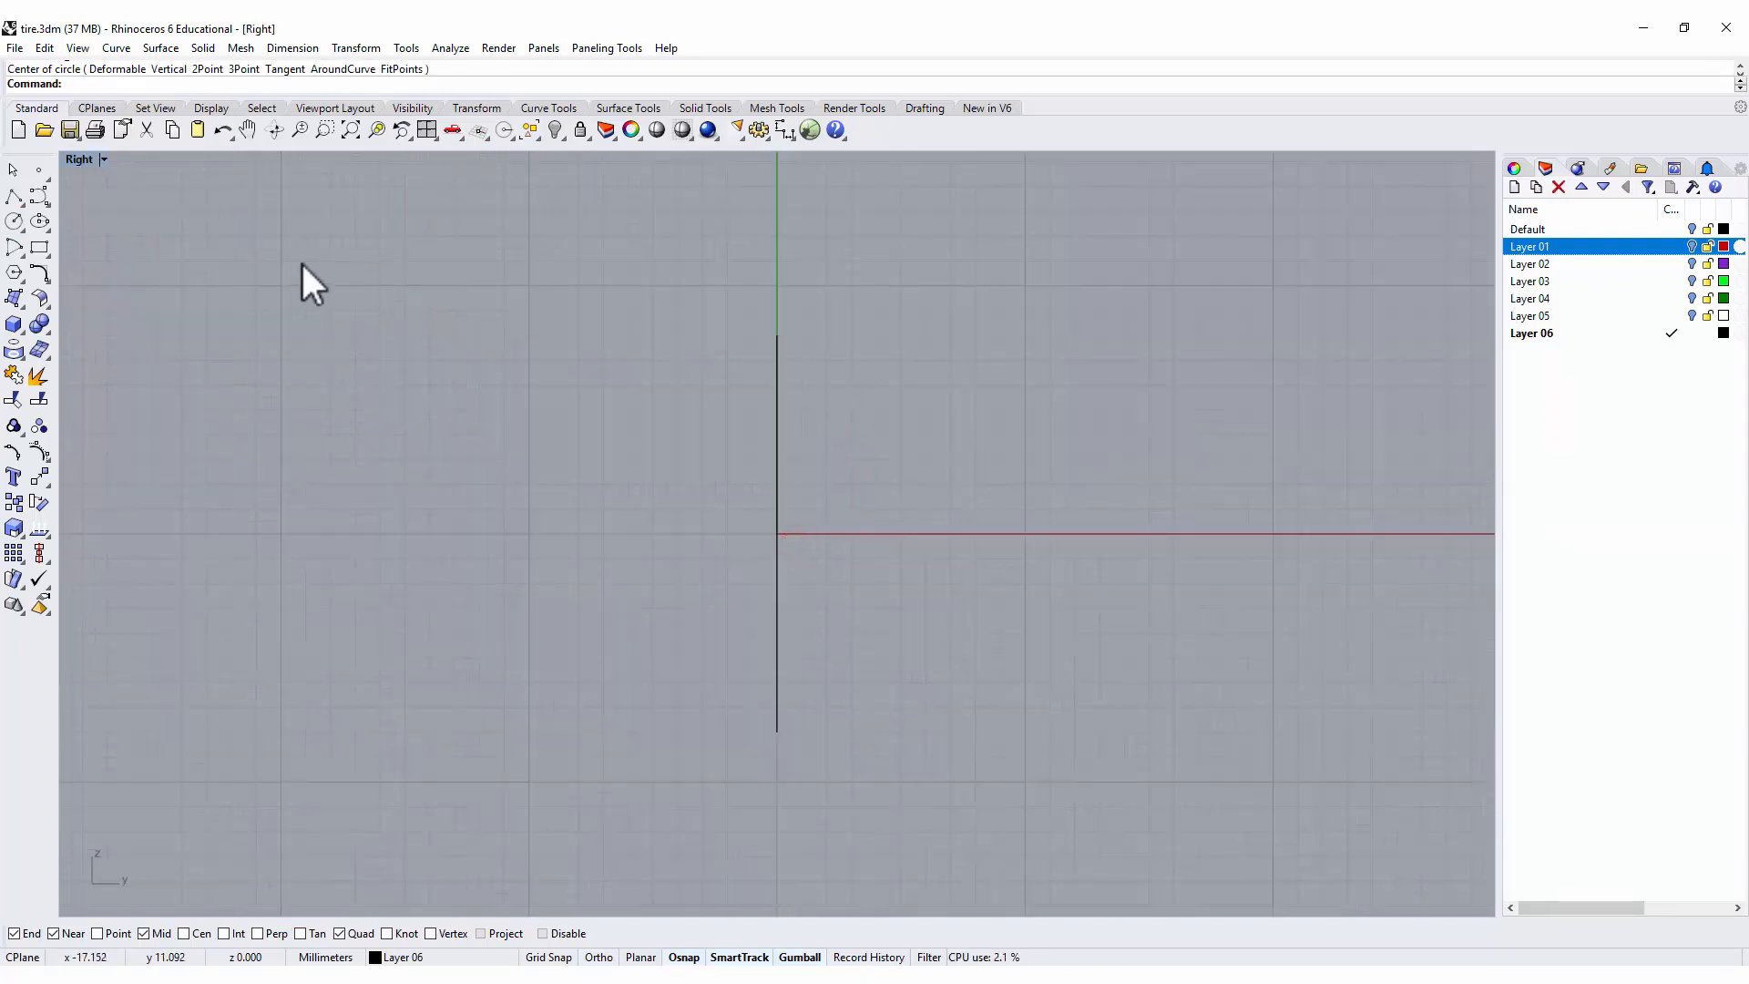
{"action": "right_click_drag", "start_coordinate": [843, 455], "coordinate": [824, 409]}
{"action": "key", "text": "Return"}
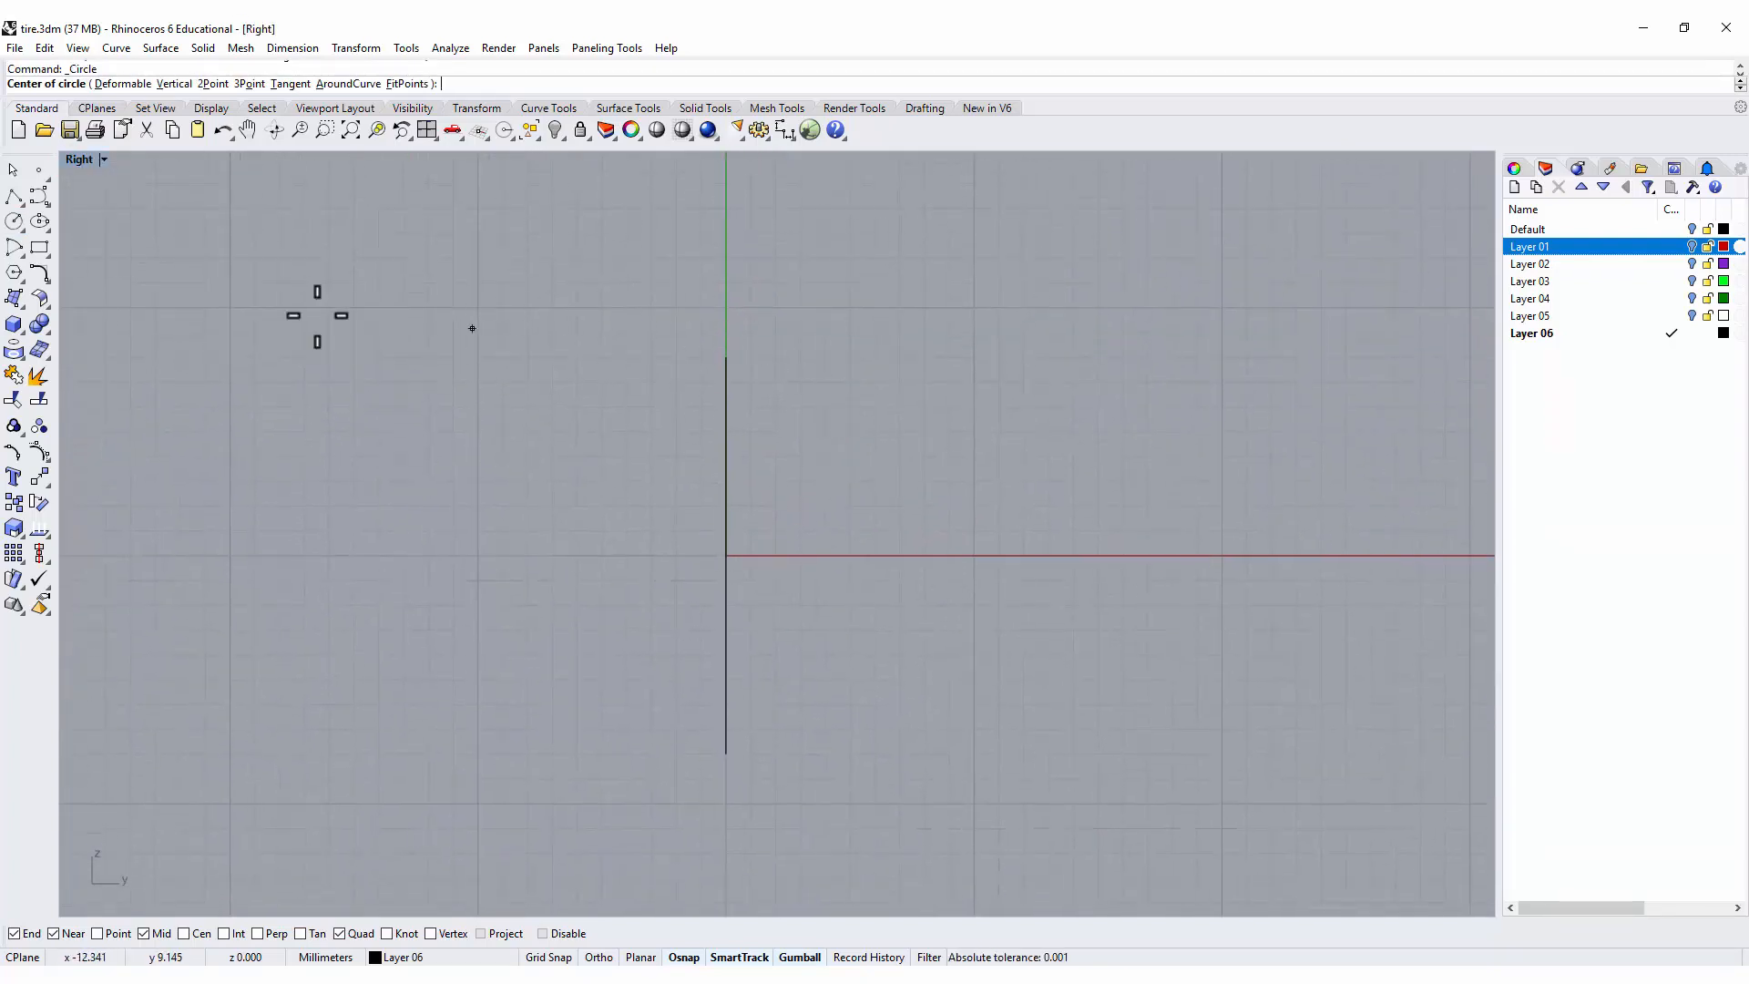
{"action": "left_click", "coordinate": [40, 247]}
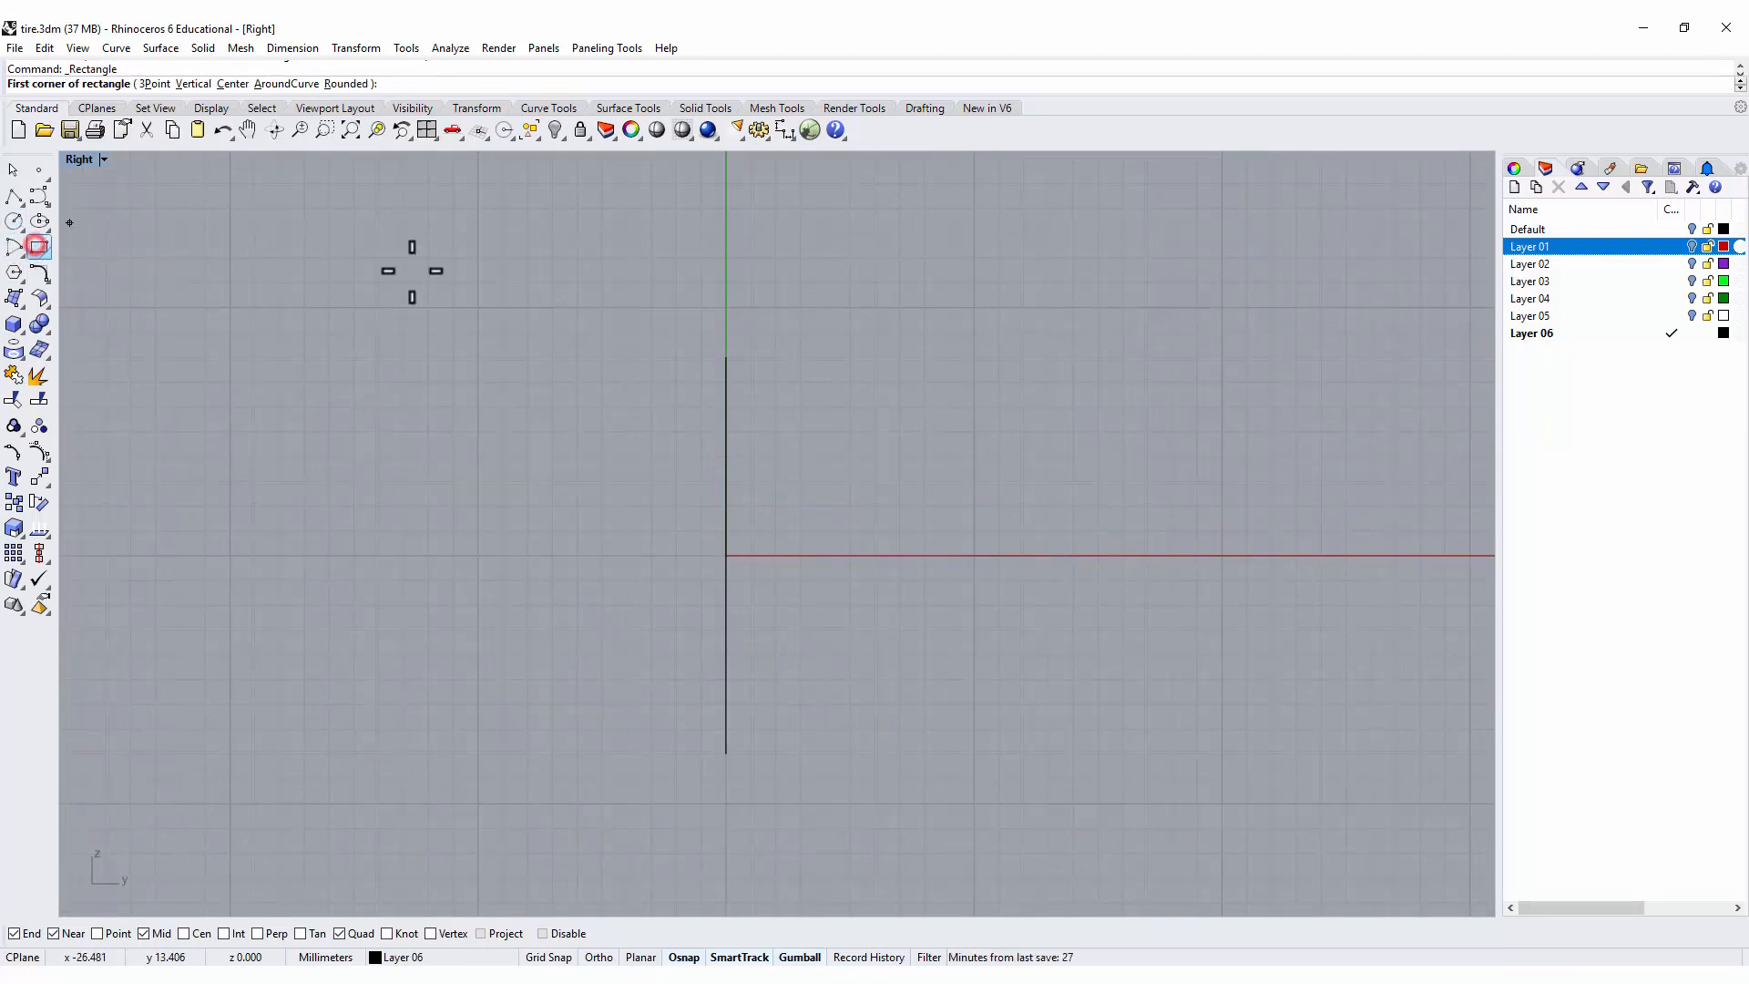
{"action": "left_click", "coordinate": [726, 357]}
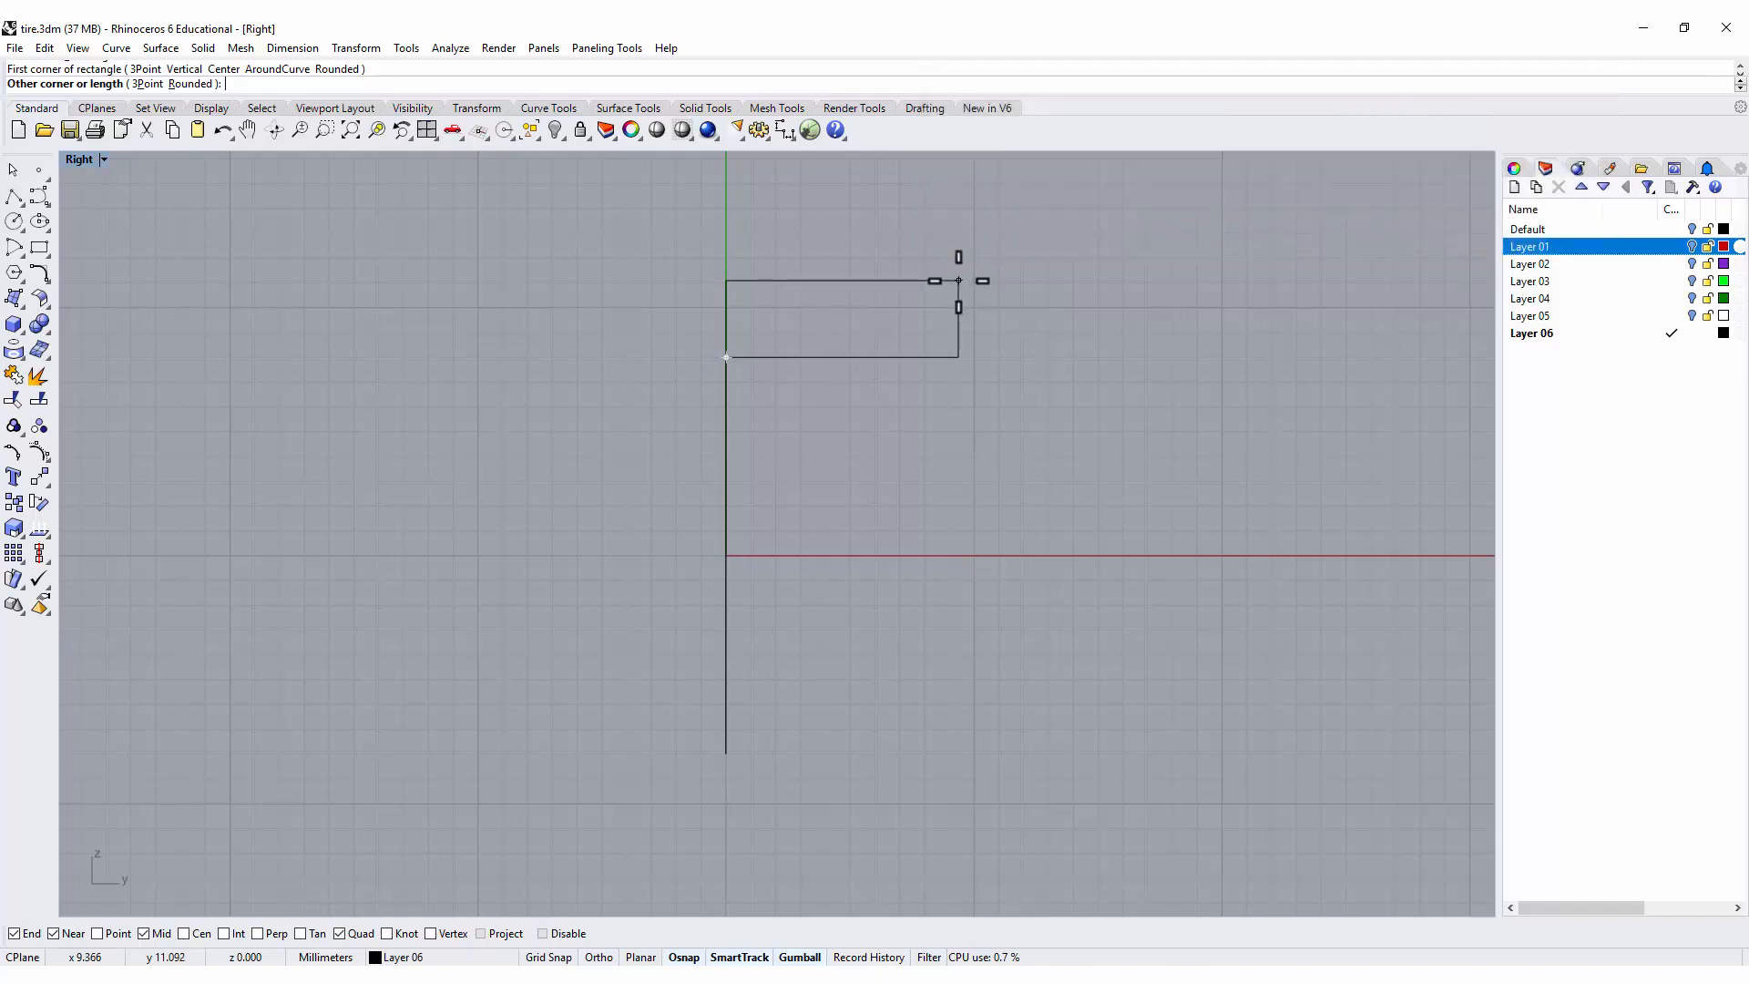
{"action": "left_click", "coordinate": [959, 280]}
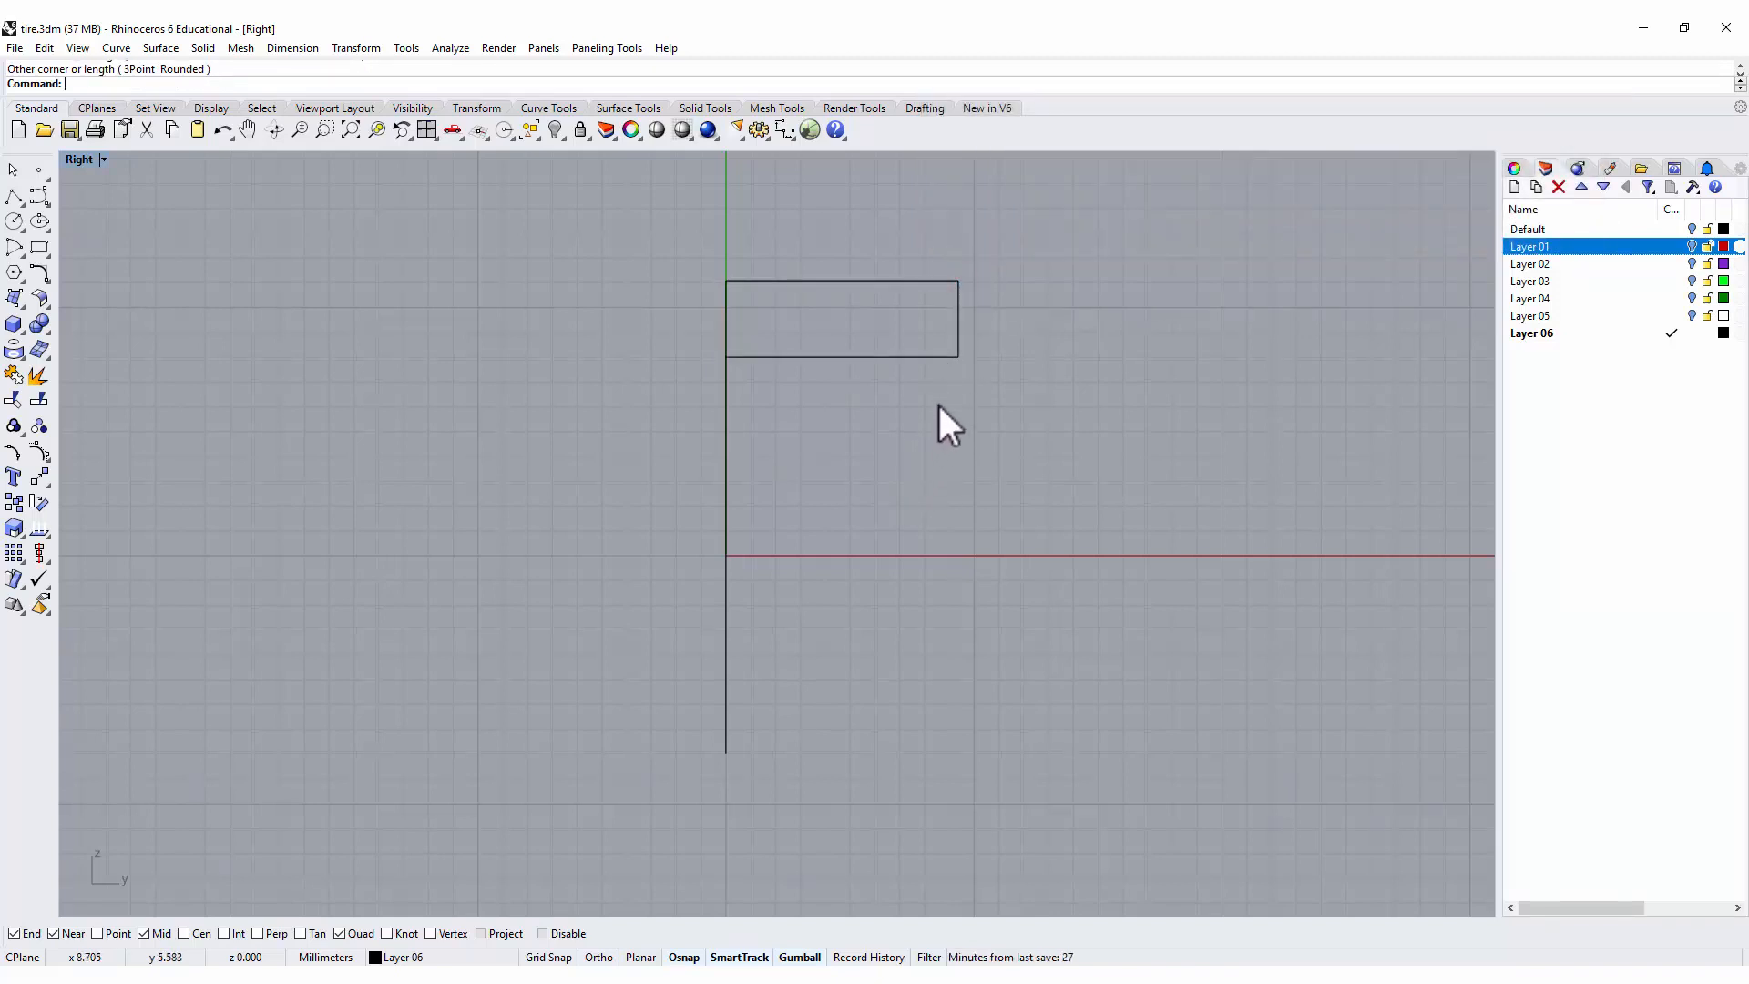
Move the rectangle so the midpoint of its lower edge sits on the circle's top quadrant point.
{"action": "left_click", "coordinate": [929, 356]}
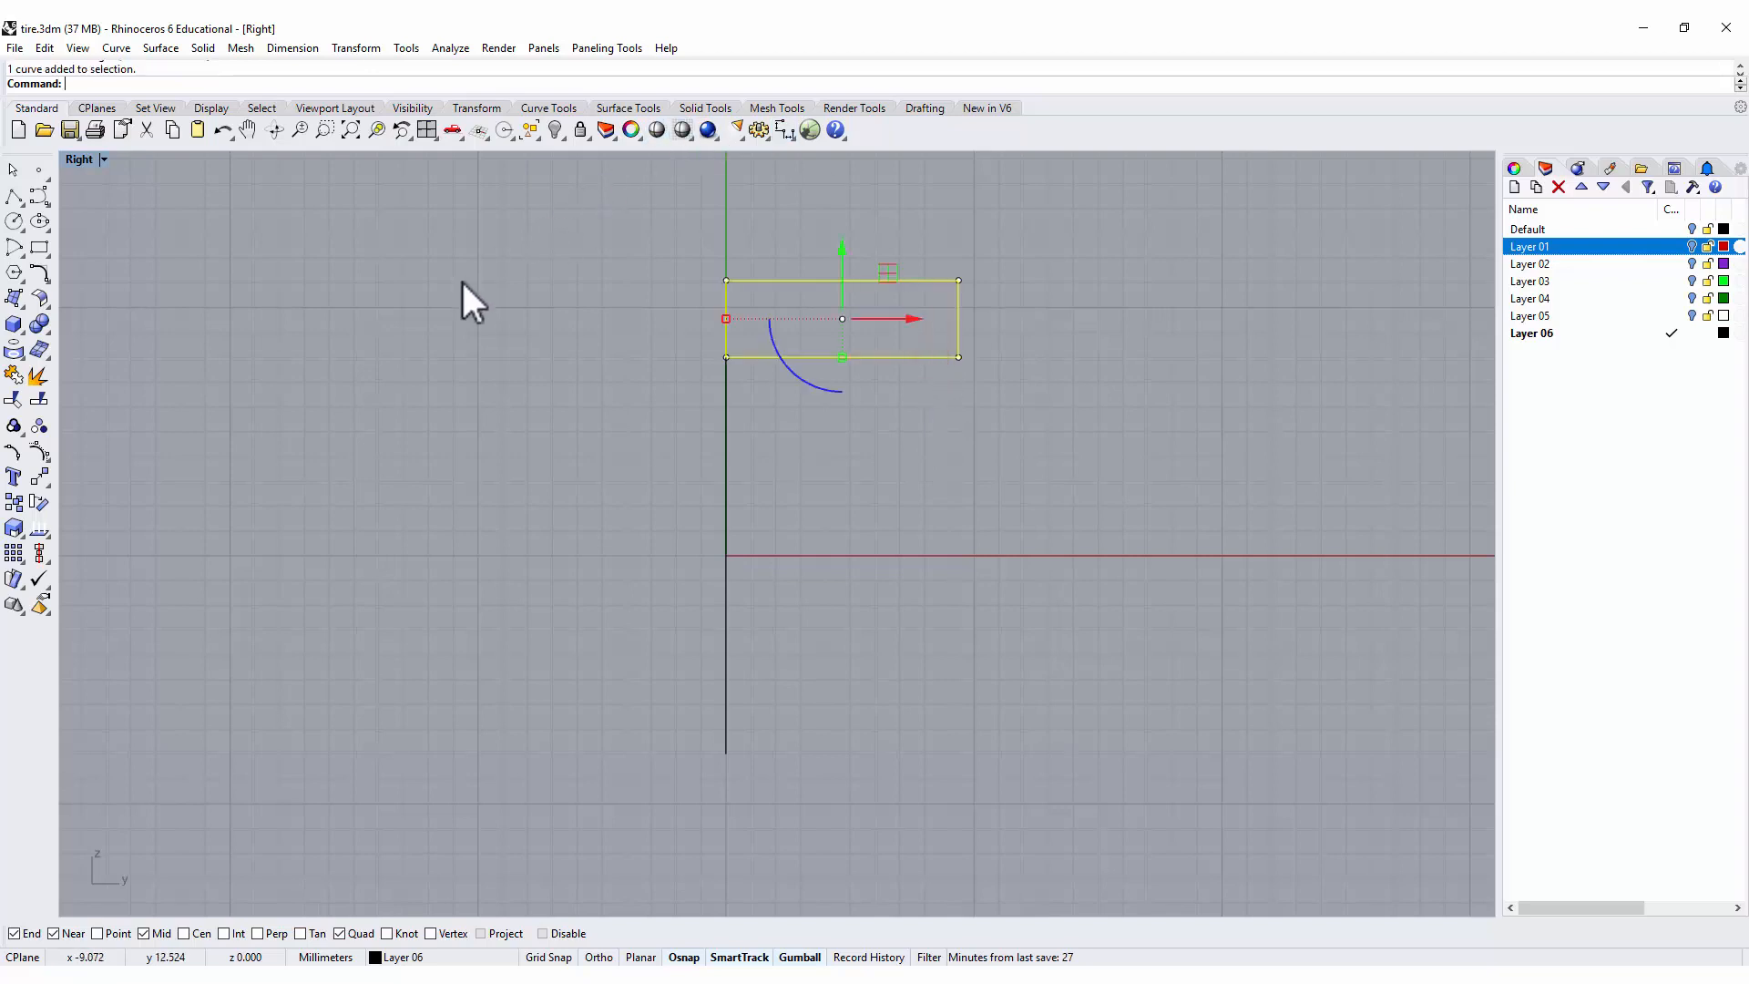
{"action": "left_click", "coordinate": [40, 480]}
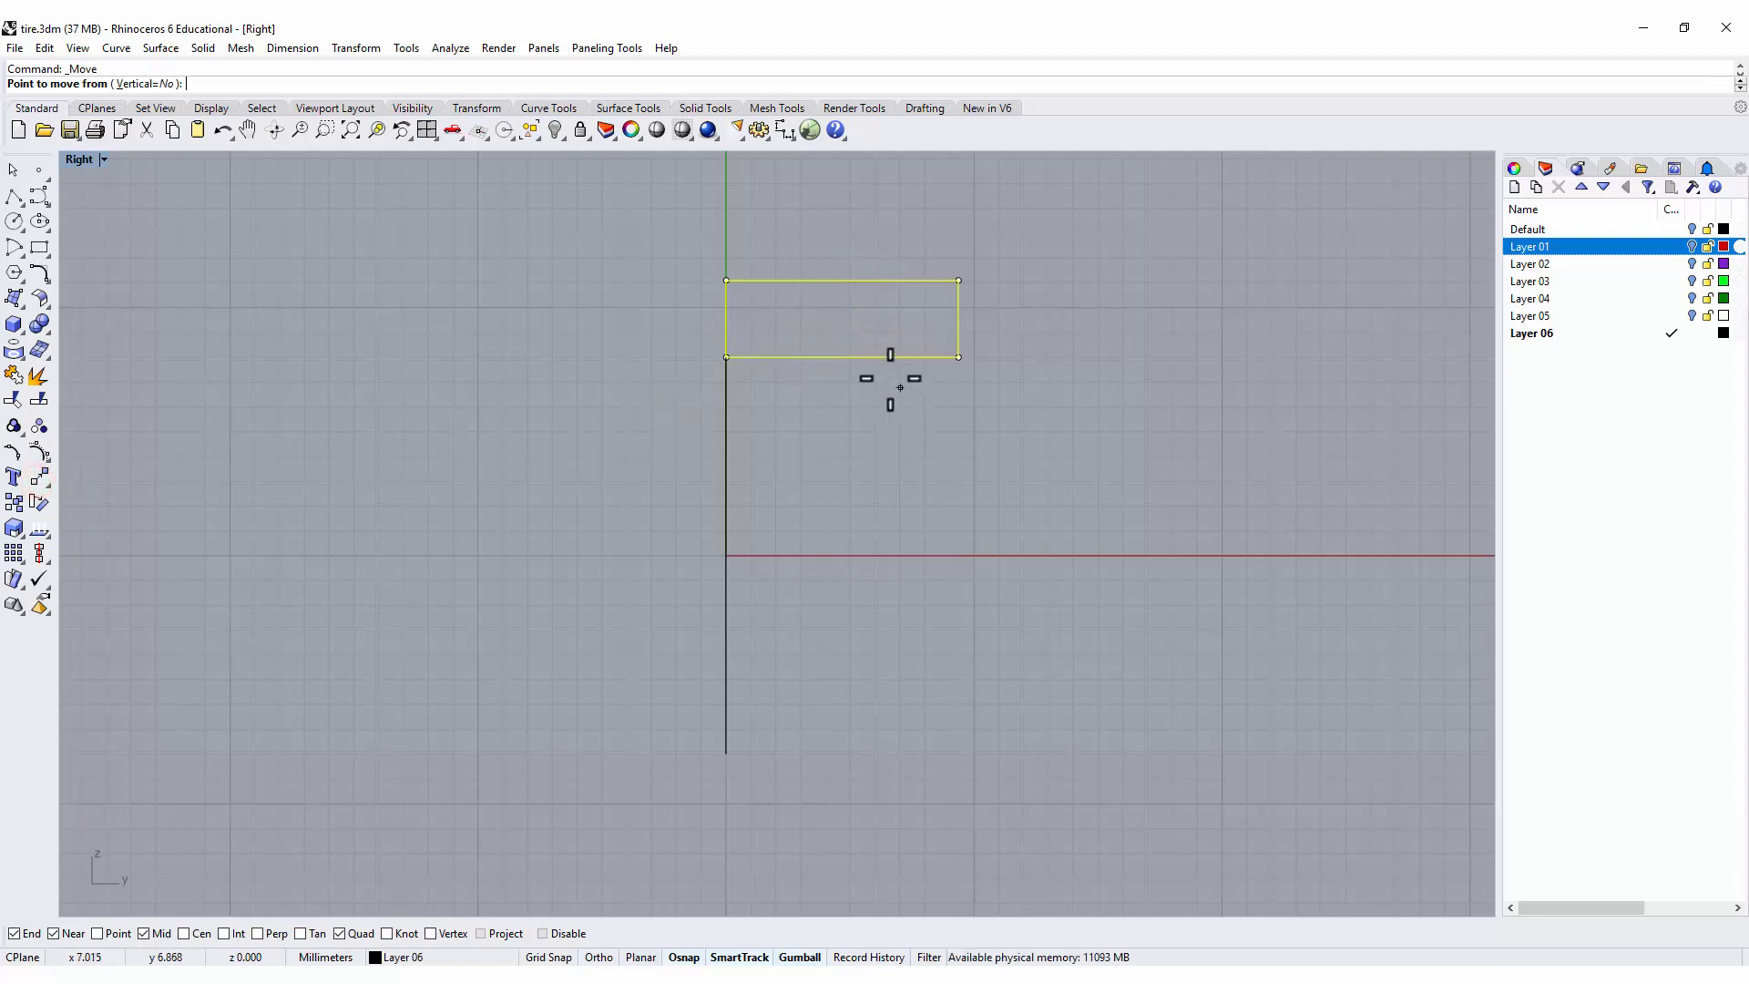
{"action": "left_click", "coordinate": [847, 358]}
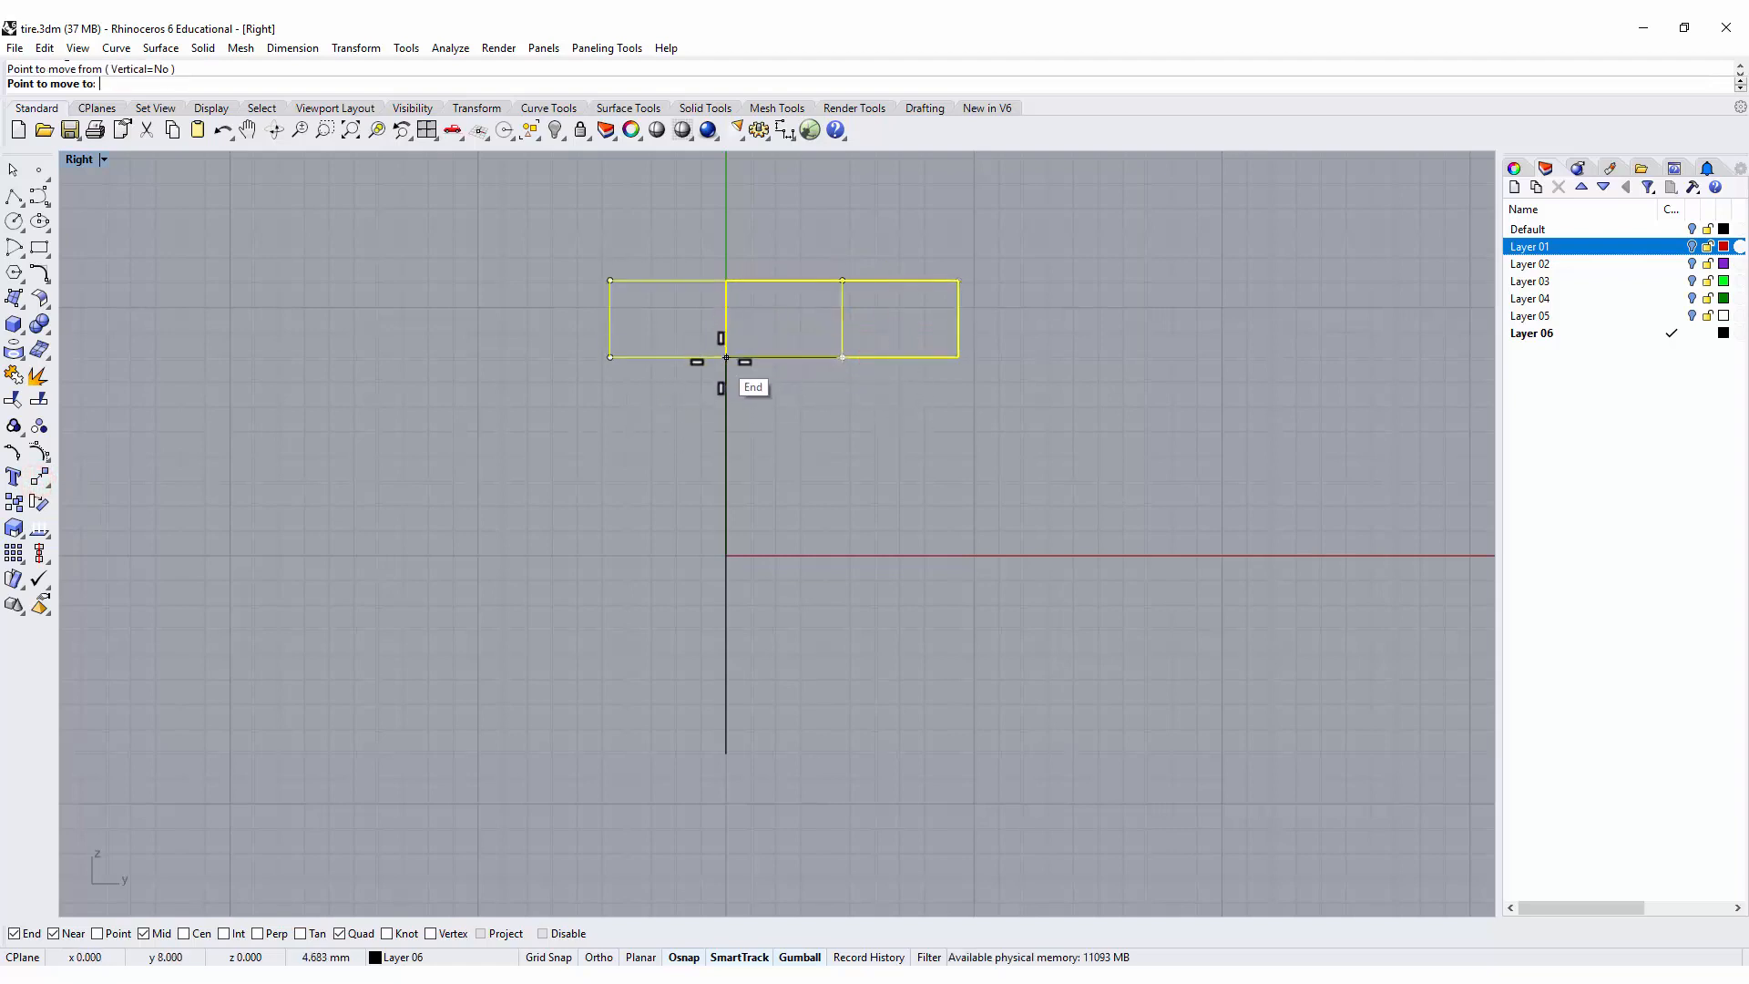
{"action": "left_click", "coordinate": [726, 357]}
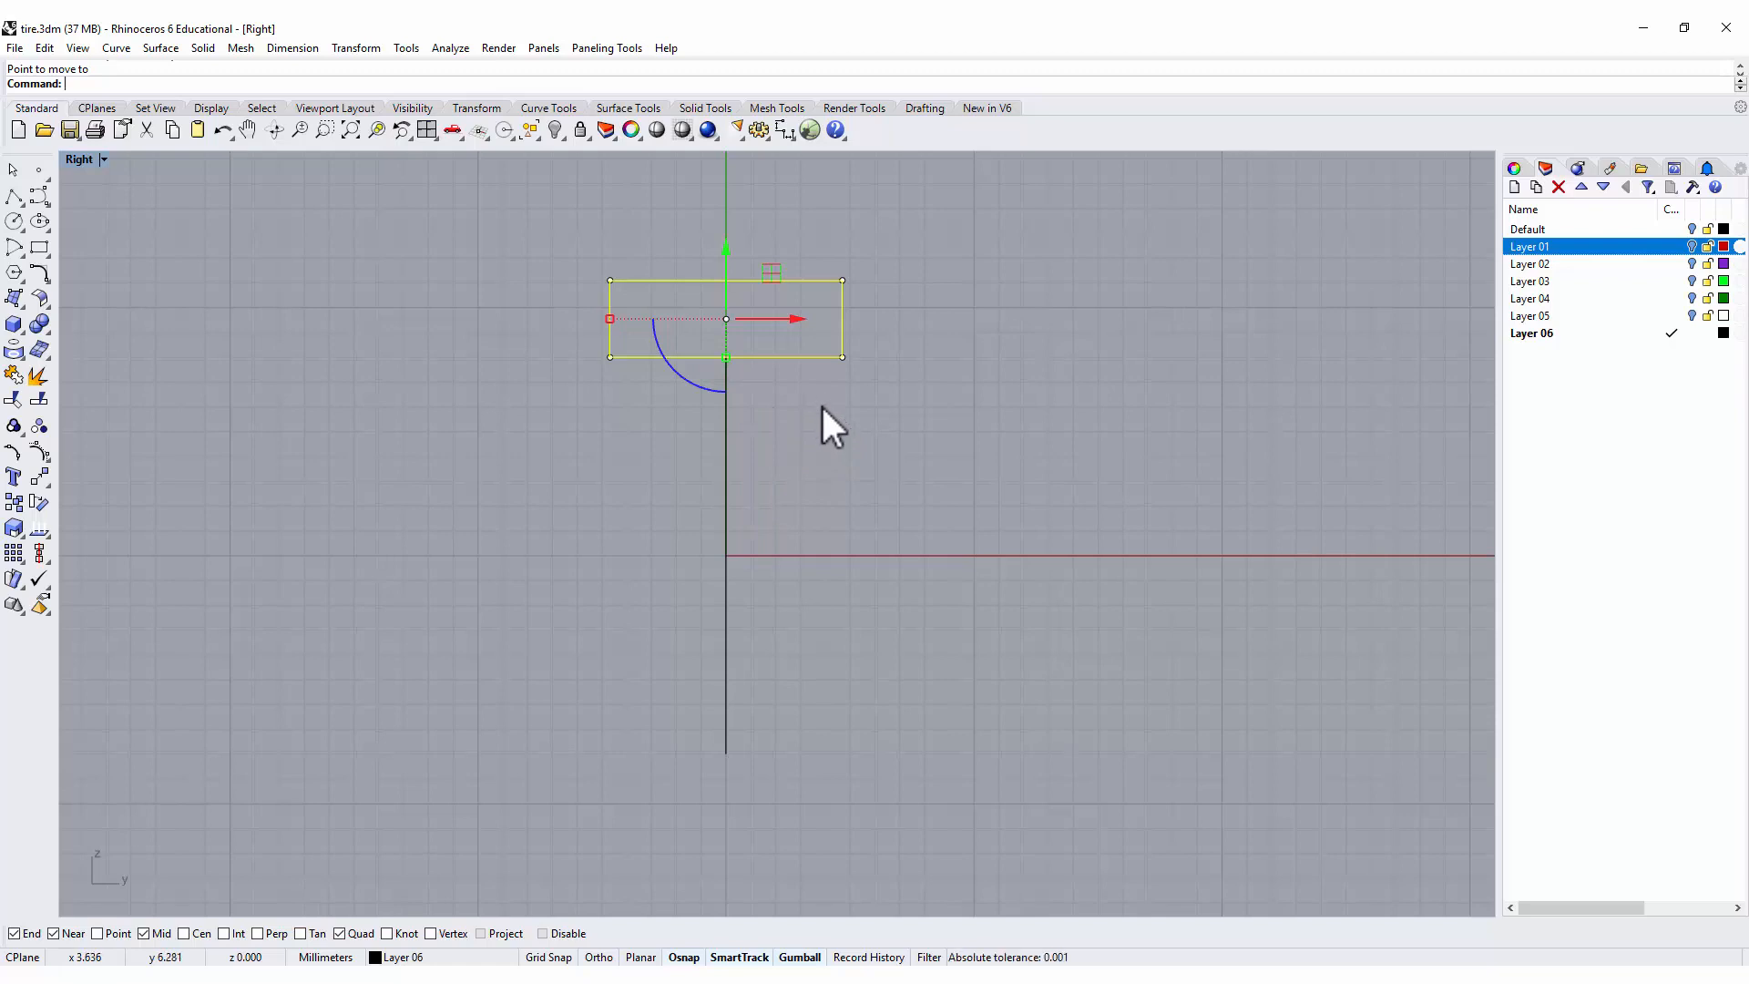
{"action": "left_click", "coordinate": [847, 399]}
{"action": "scroll", "coordinate": [631, 319], "scroll_direction": "up", "scroll_amount": 2}
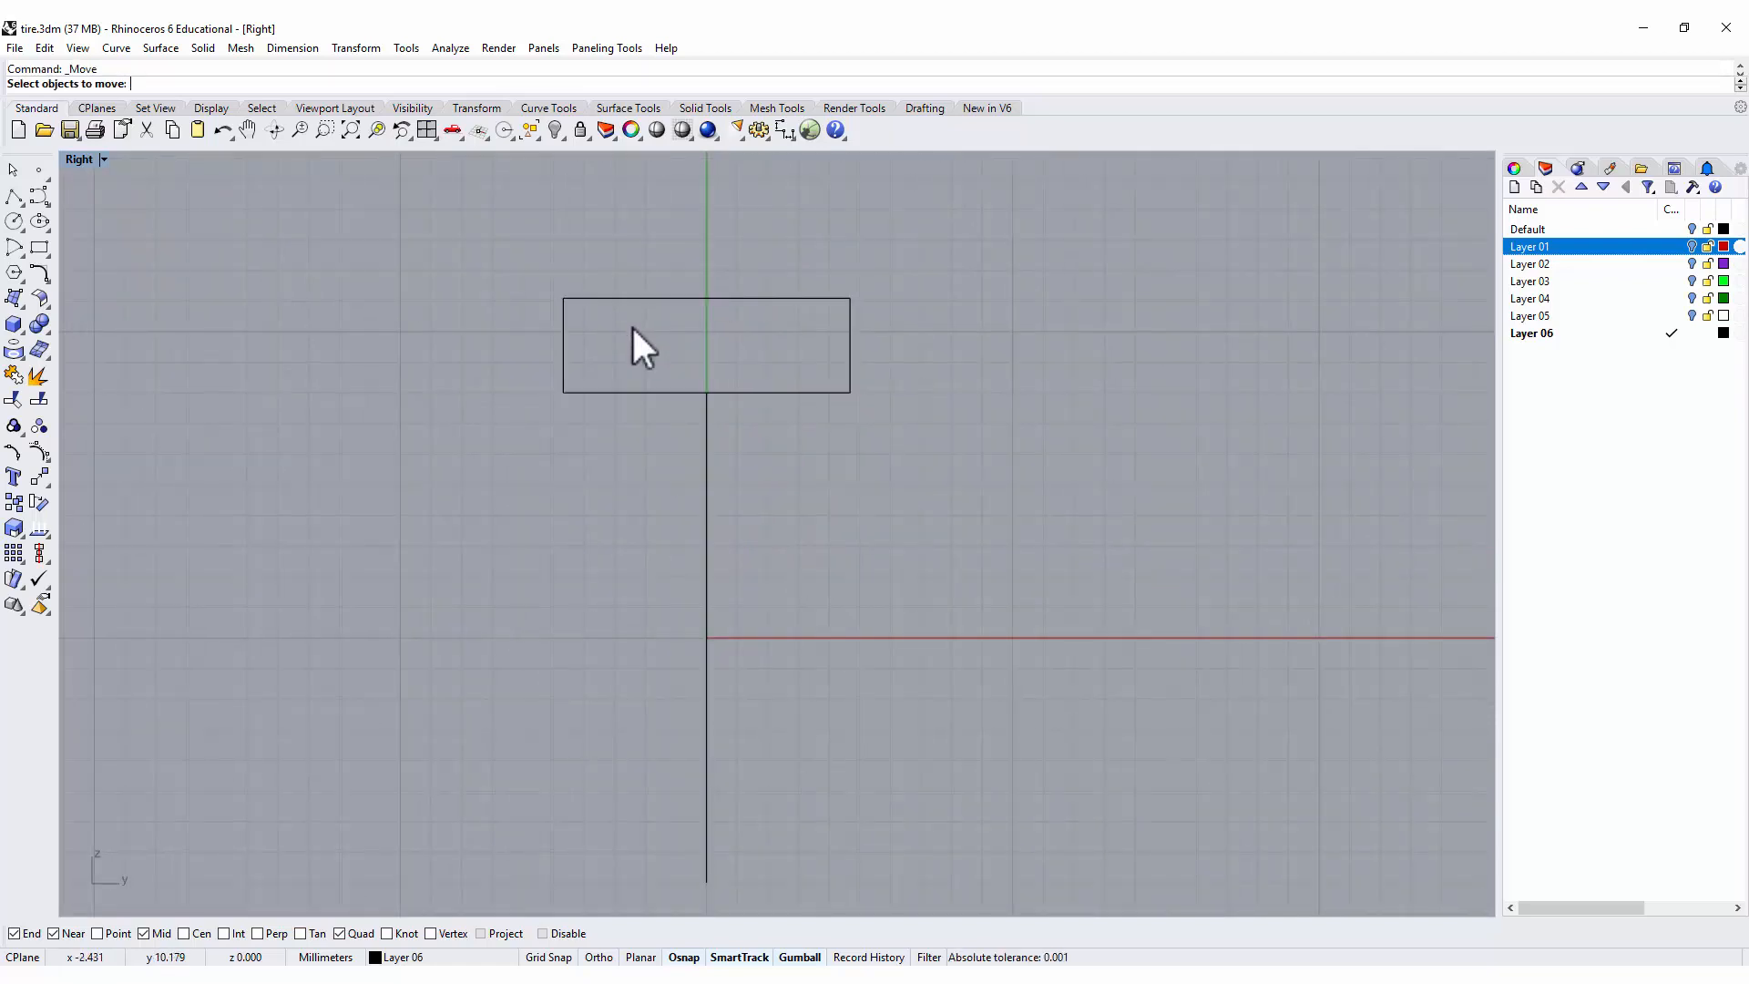
{"action": "right_click", "coordinate": [631, 325]}
Draw a comfort-fit arc between the rectangle's sides, starting about 0.45 mm above the lower edge and passing through that edge's midpoint.
{"action": "scroll", "coordinate": [619, 325], "scroll_direction": "up", "scroll_amount": 2}
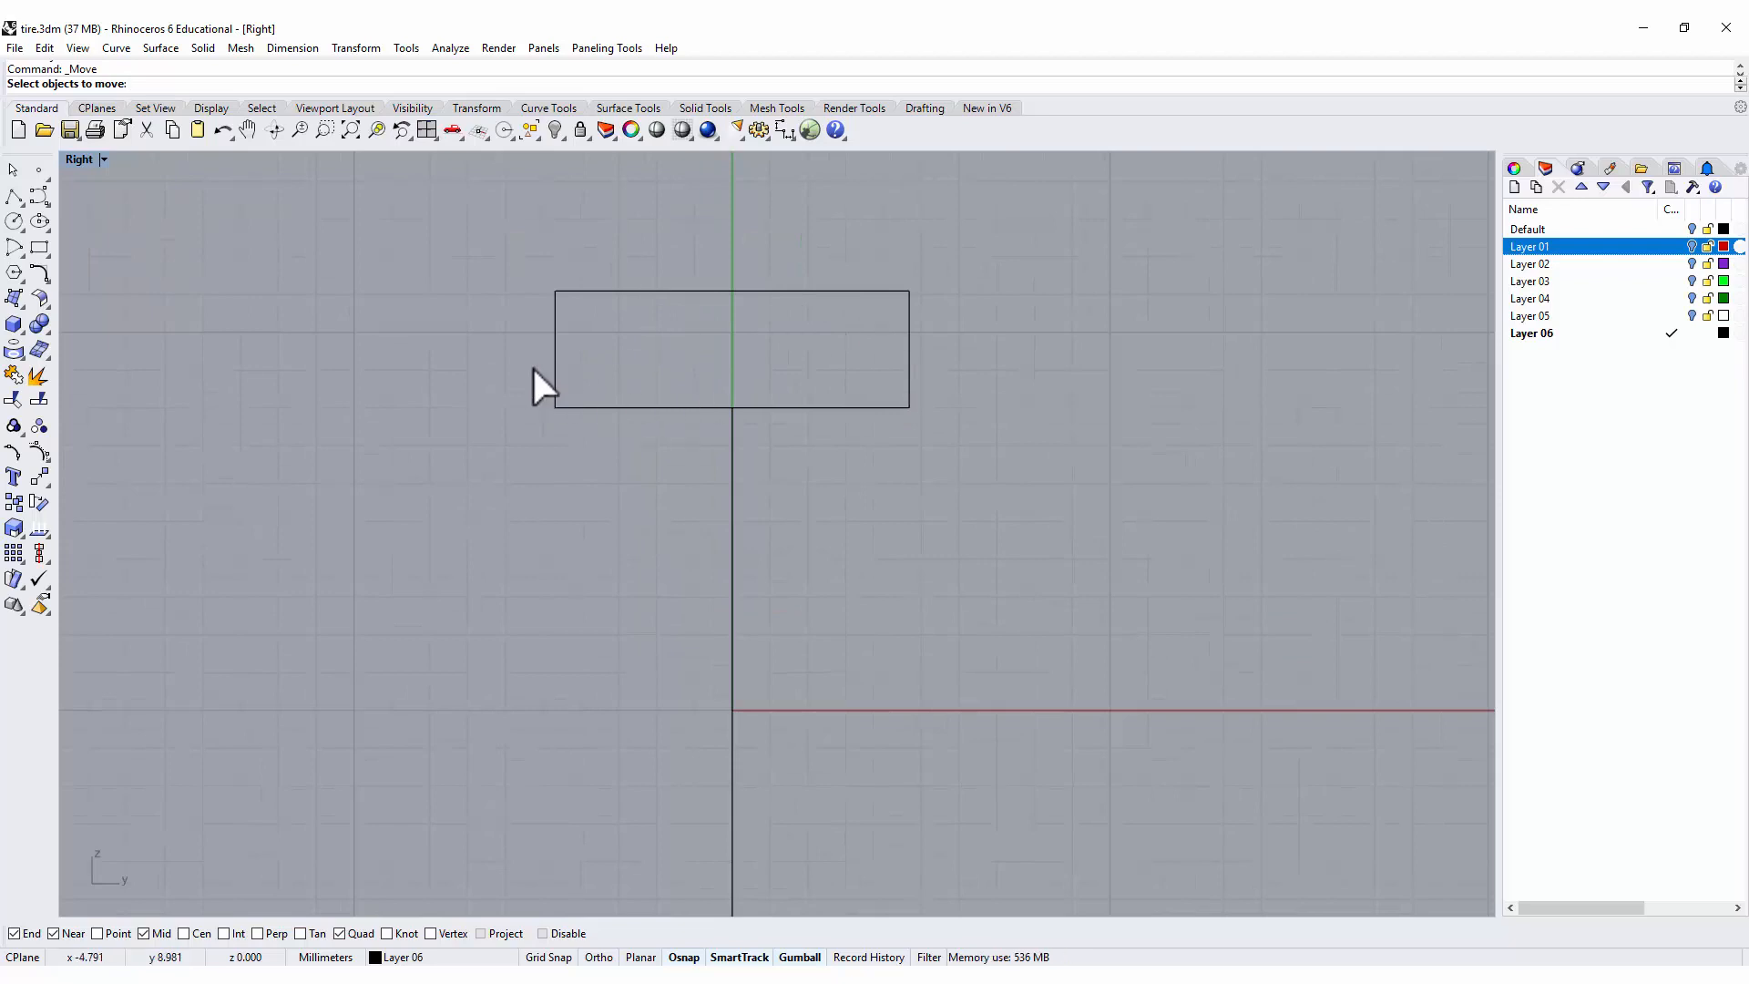
{"action": "left_click", "coordinate": [16, 246]}
{"action": "left_click", "coordinate": [64, 257]}
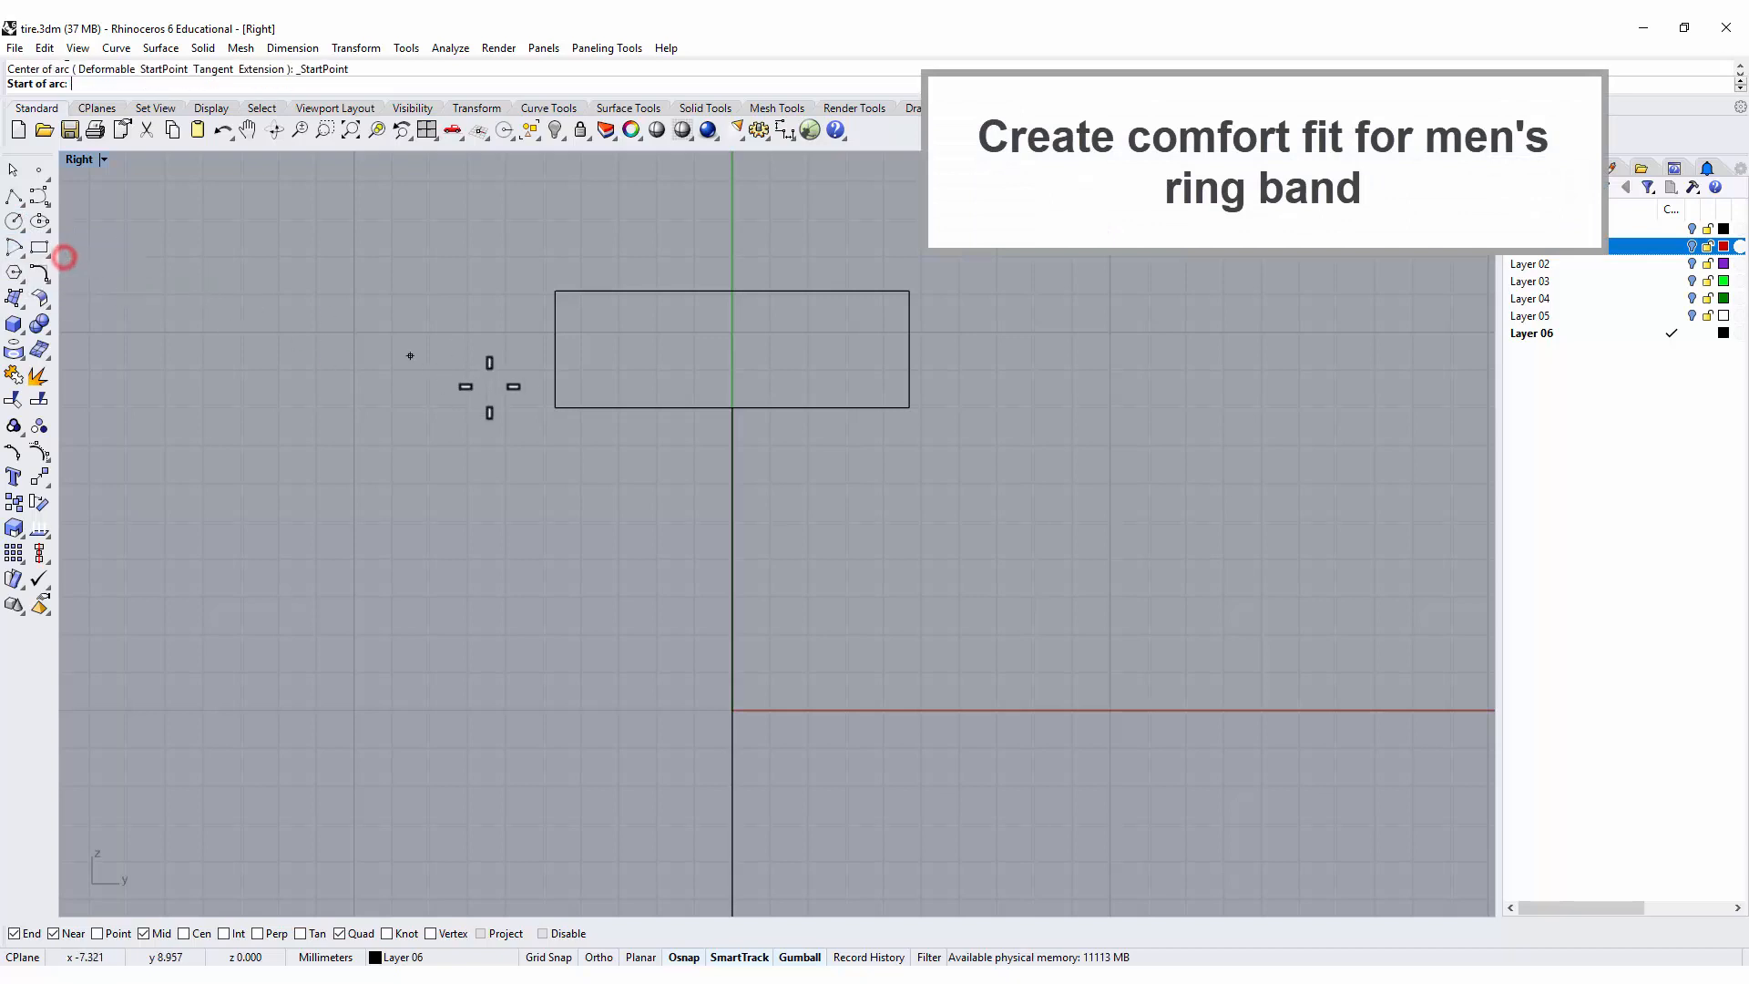
{"action": "left_click", "coordinate": [555, 391]}
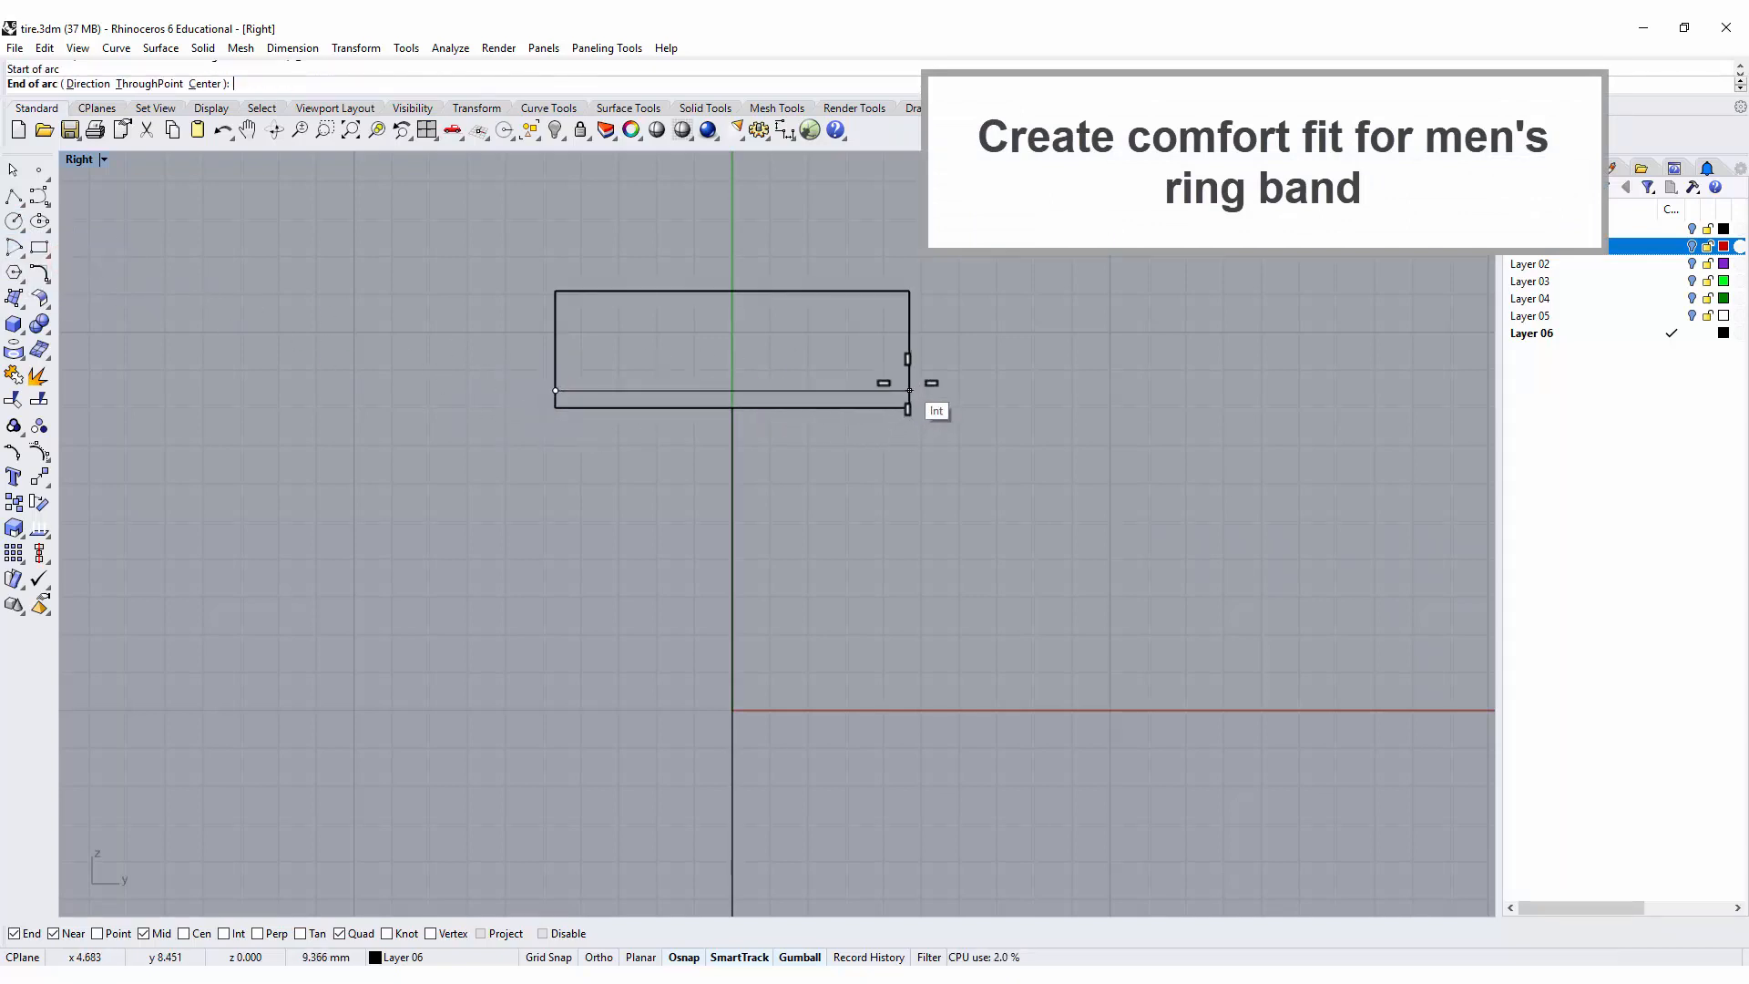
{"action": "left_click", "coordinate": [909, 390]}
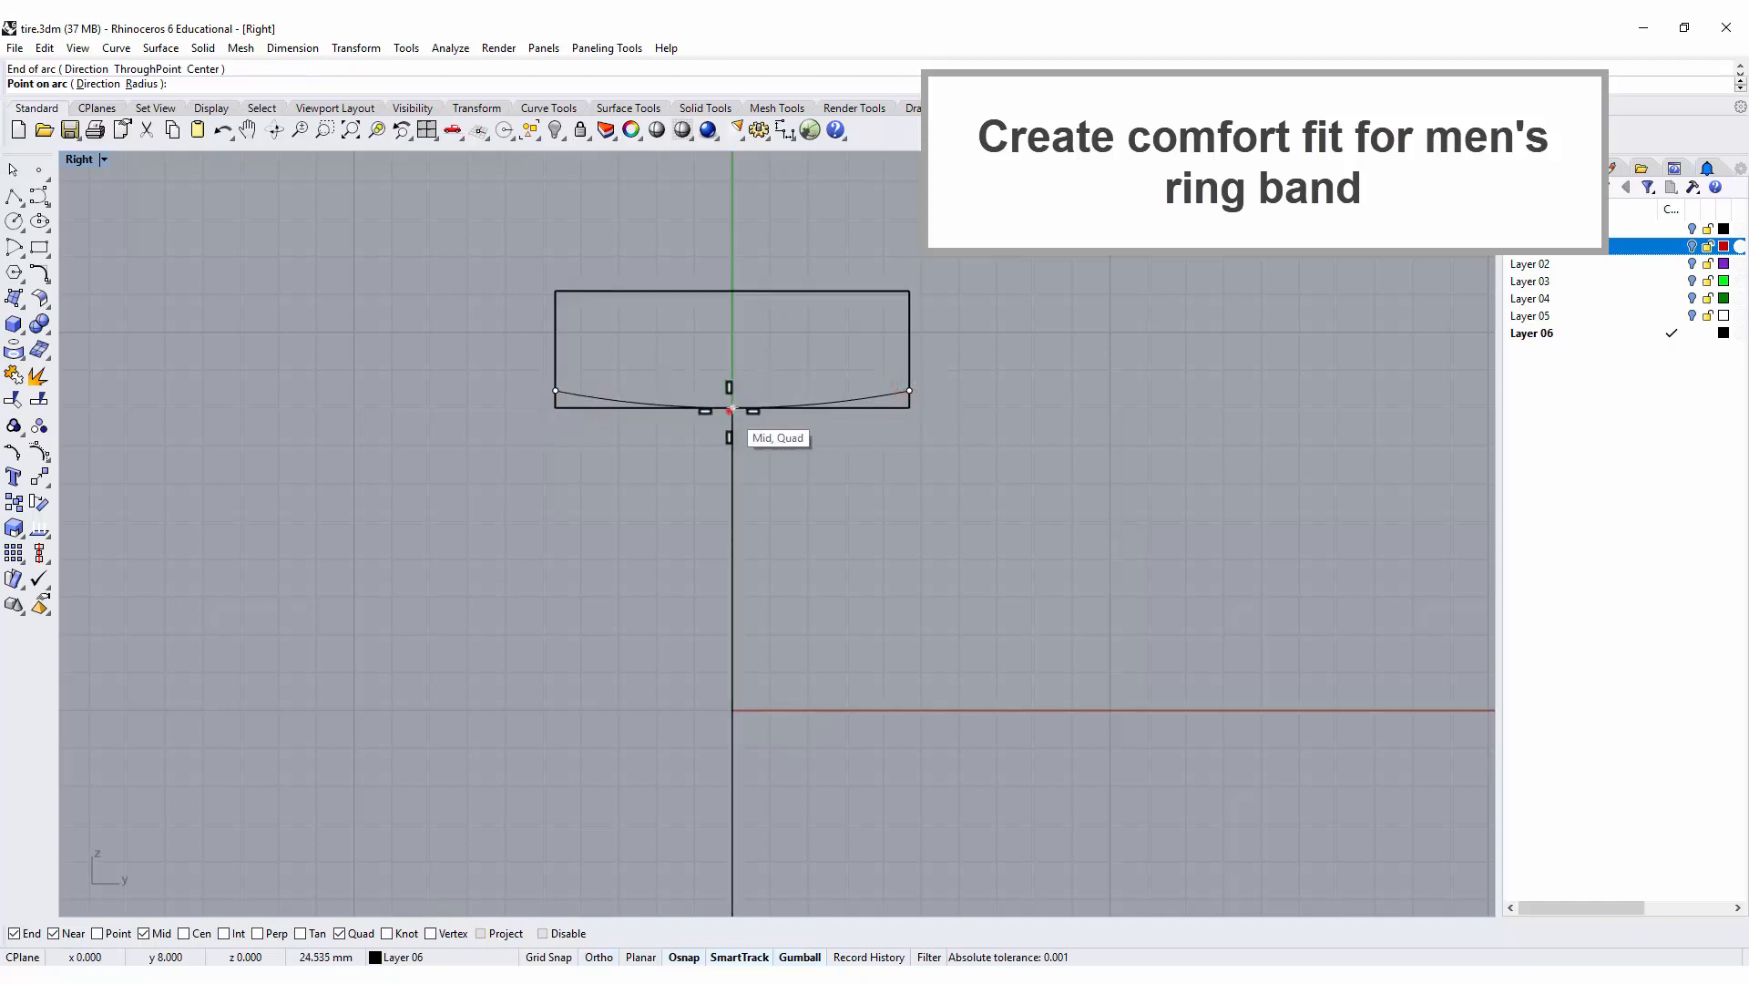
{"action": "left_click", "coordinate": [730, 409]}
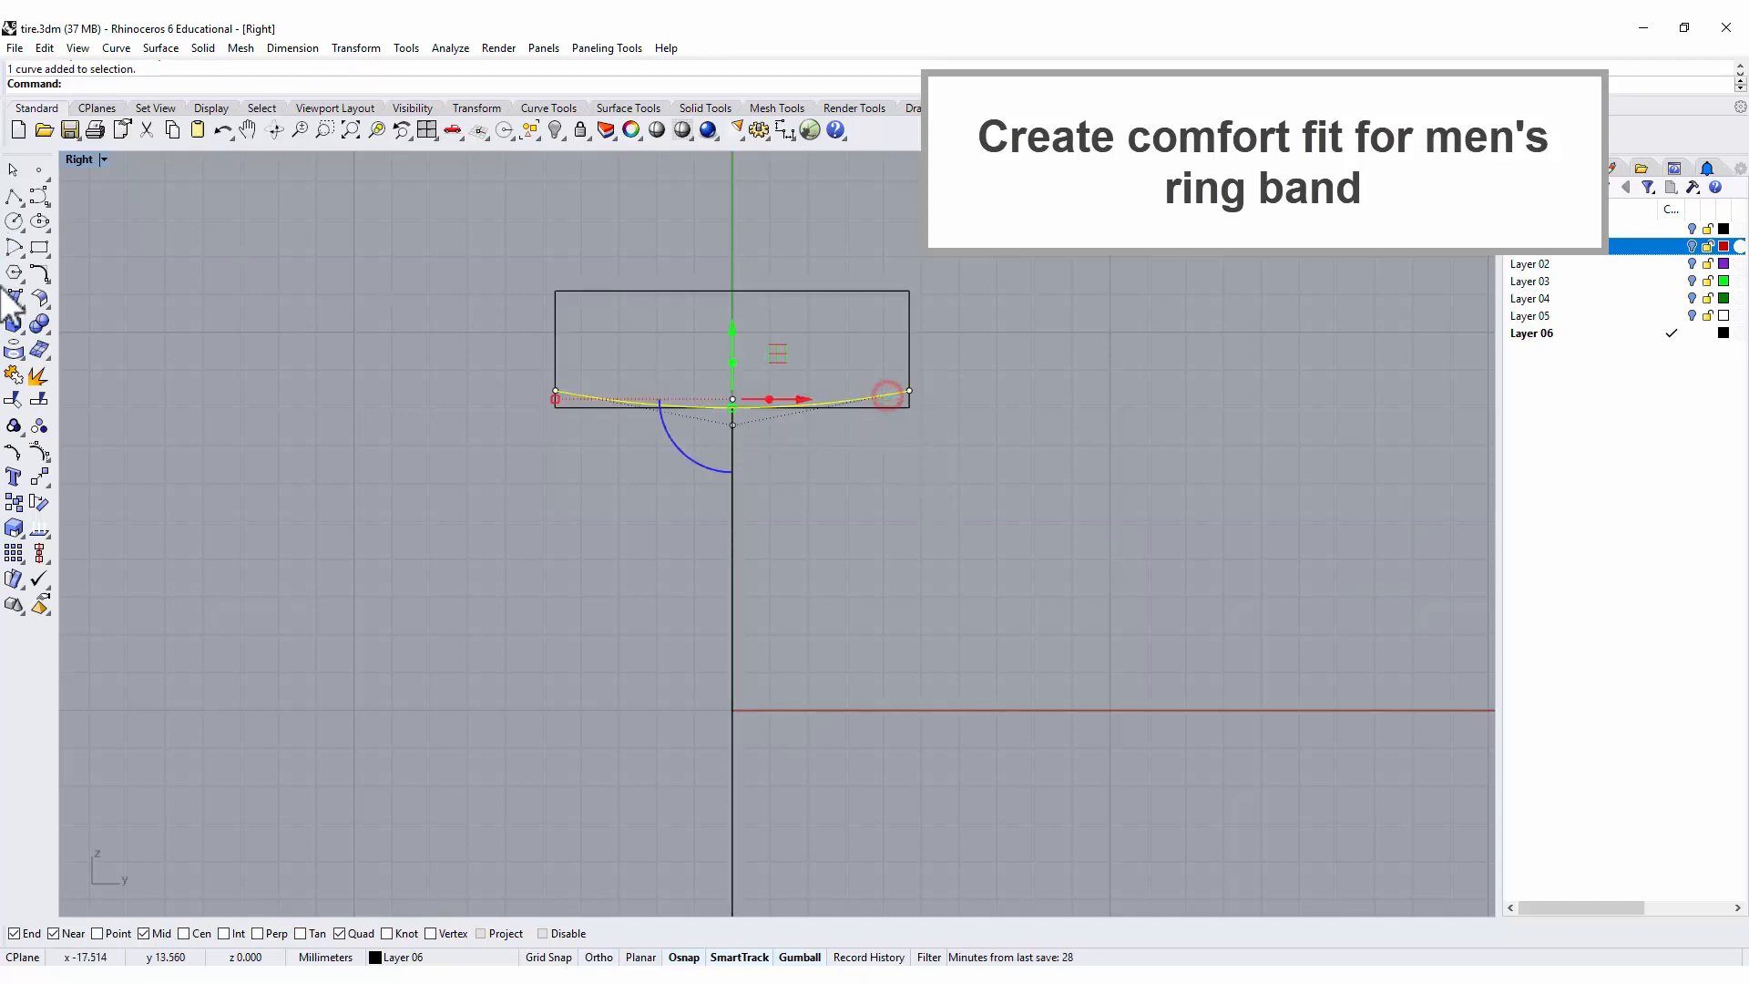
Trim away the rectangle's lower edge and corners outside the comfort-fit arc.
{"action": "left_click", "coordinate": [12, 399]}
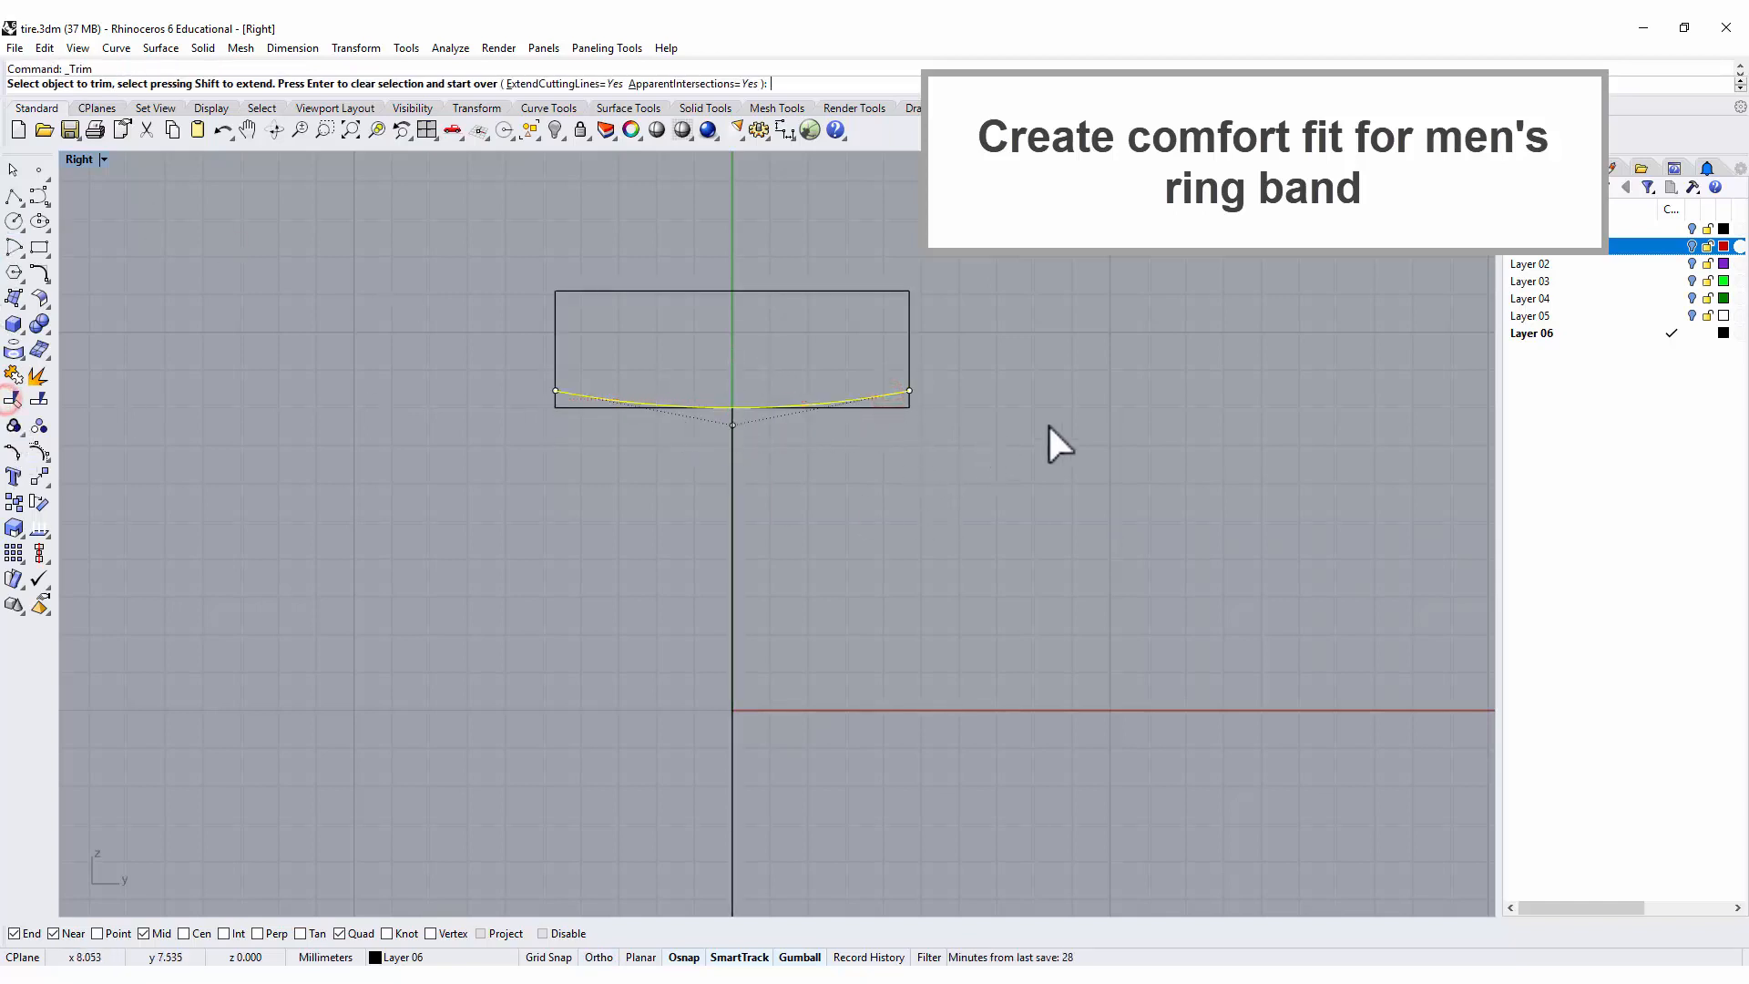
{"action": "left_click", "coordinate": [894, 404]}
{"action": "left_click", "coordinate": [566, 410]}
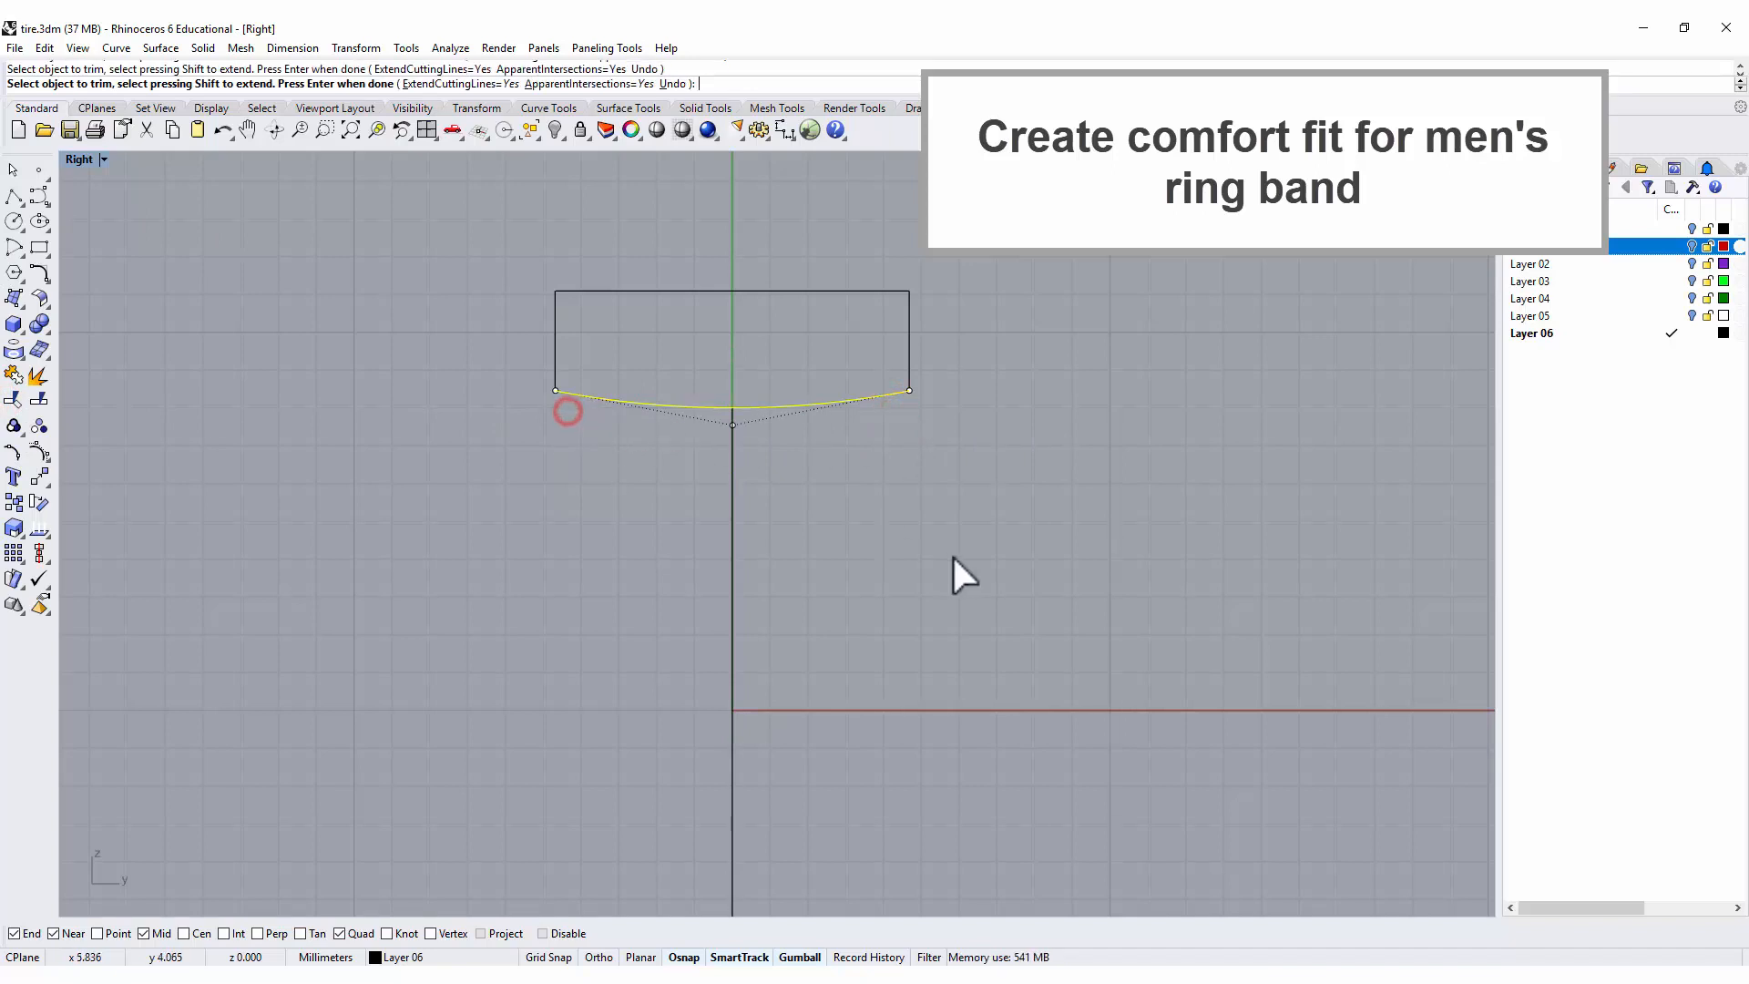
{"action": "key", "text": "Return"}
{"action": "left_click", "coordinate": [971, 493]}
Draw an outer arc between the profile's sides, starting about 0.9 mm below the upper edge and passing through that edge's midpoint.
{"action": "right_click_drag", "start_coordinate": [773, 390], "coordinate": [745, 422]}
{"action": "scroll", "coordinate": [745, 422], "scroll_direction": "up", "scroll_amount": 2}
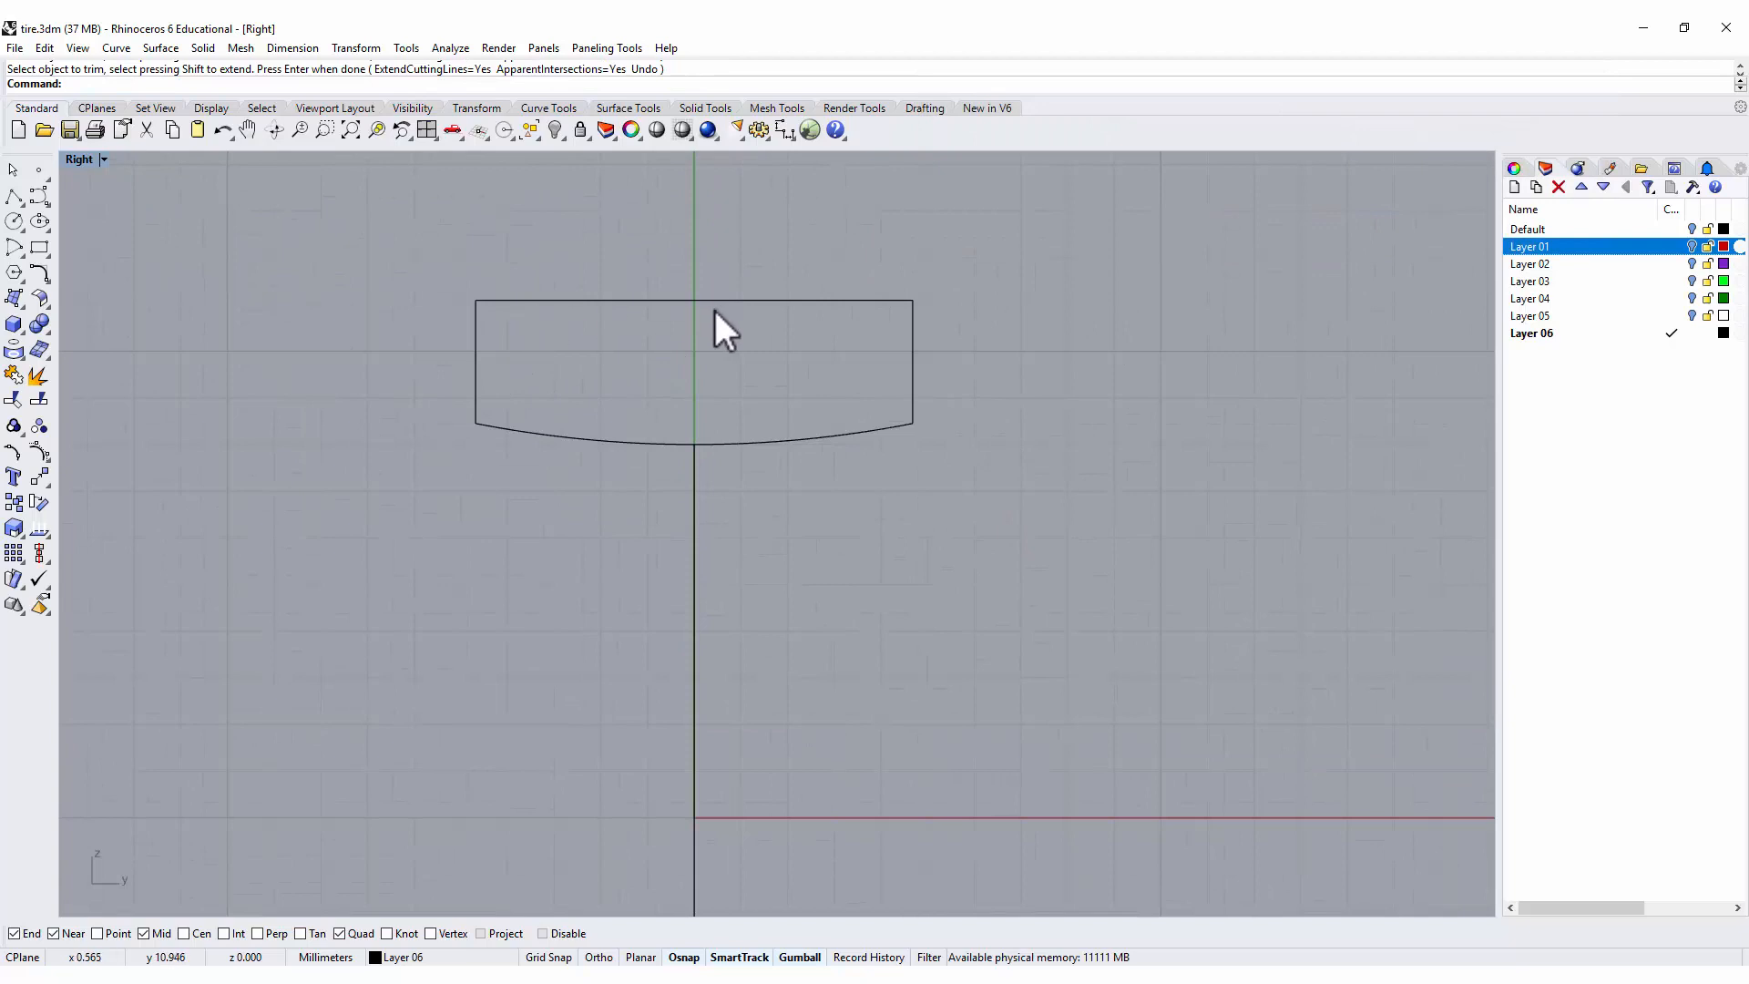
{"action": "left_click", "coordinate": [14, 246]}
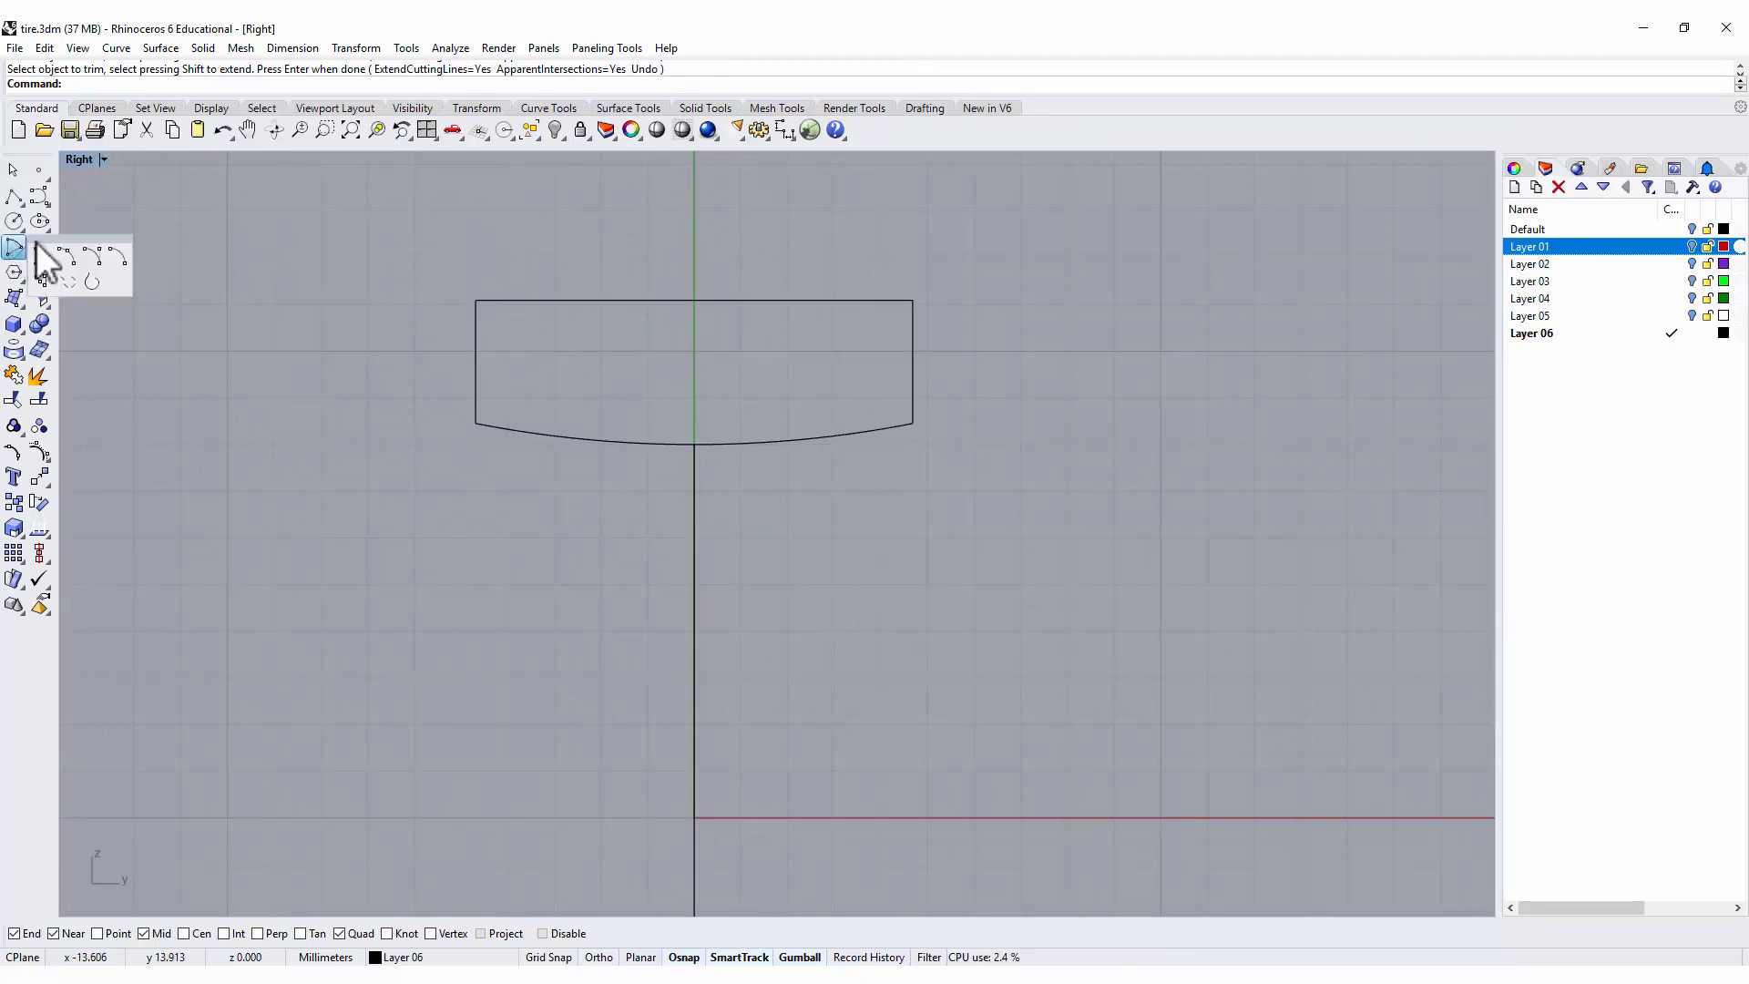
{"action": "left_click", "coordinate": [65, 258]}
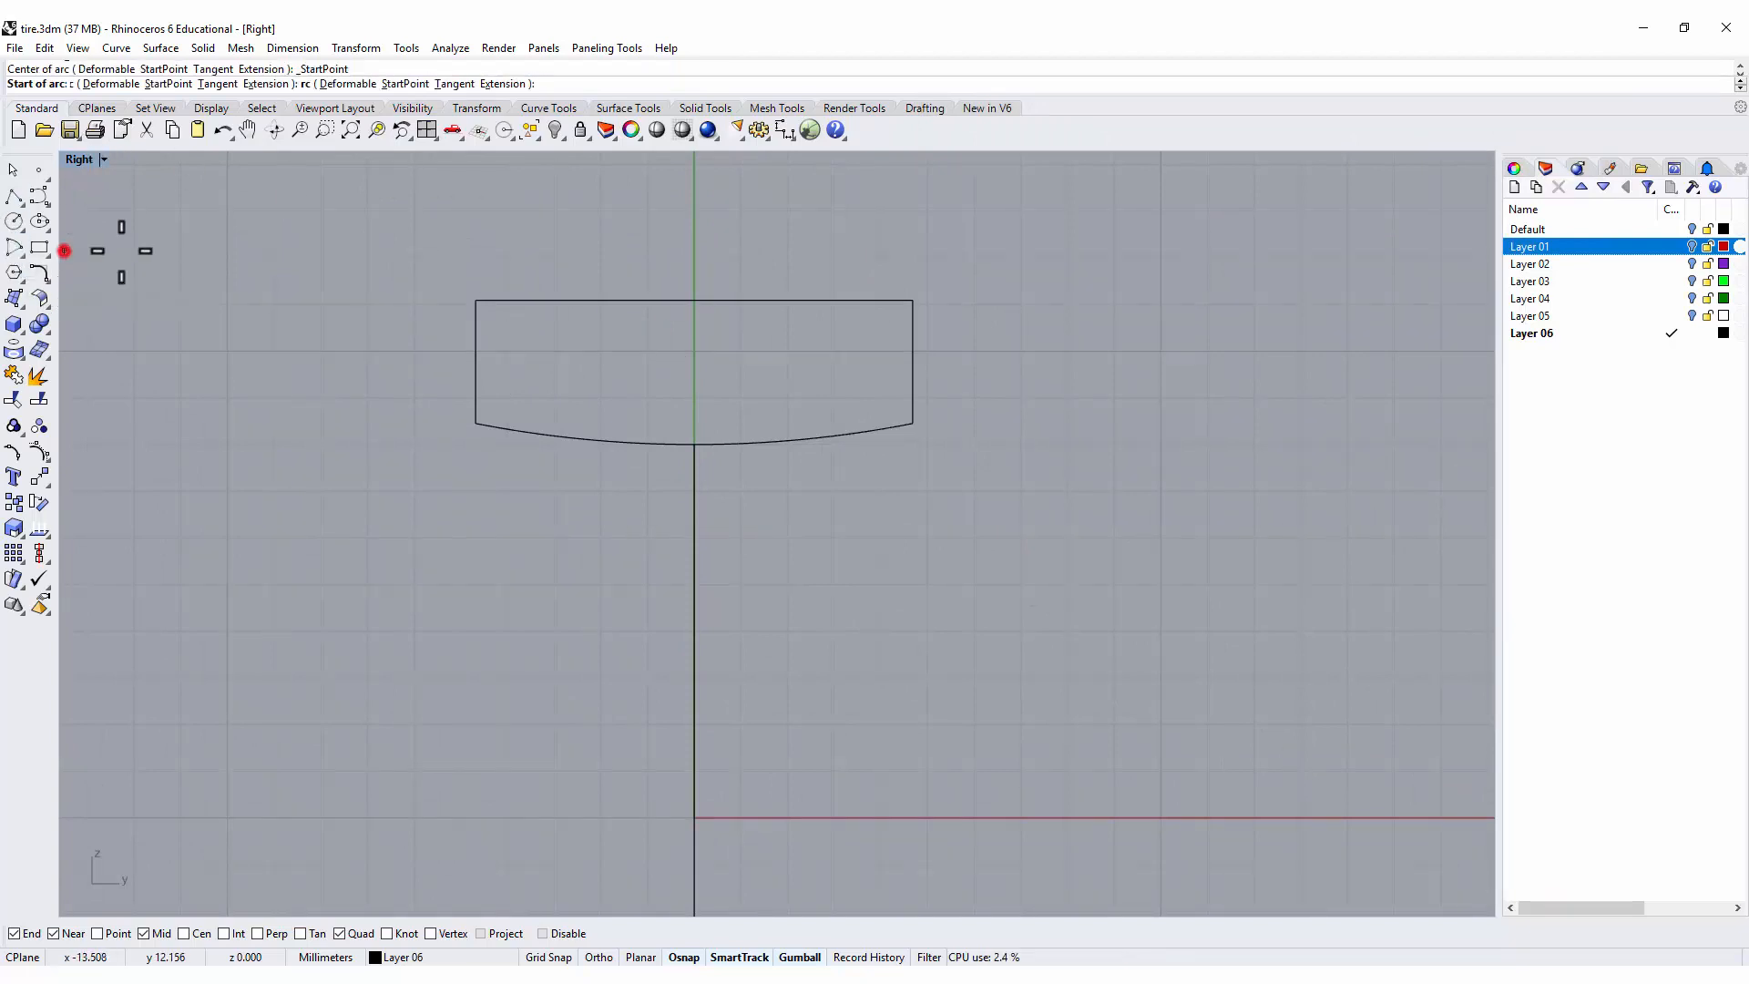
{"action": "left_click", "coordinate": [473, 343]}
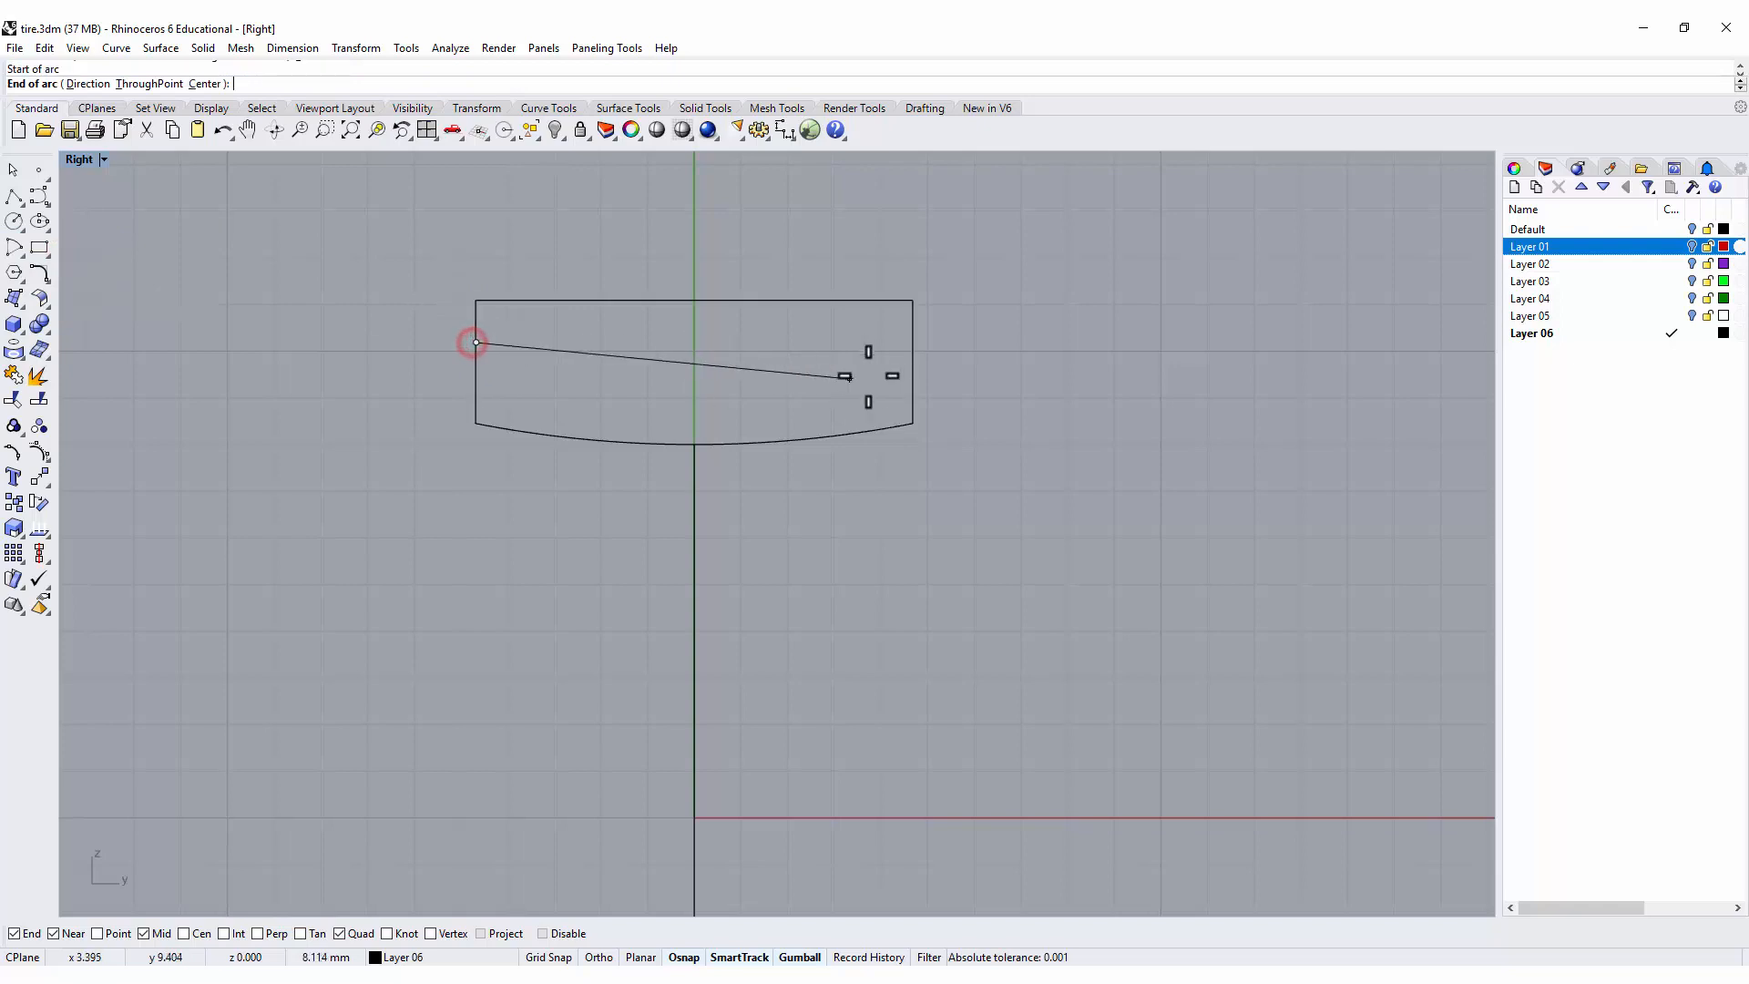
{"action": "left_click", "coordinate": [914, 342]}
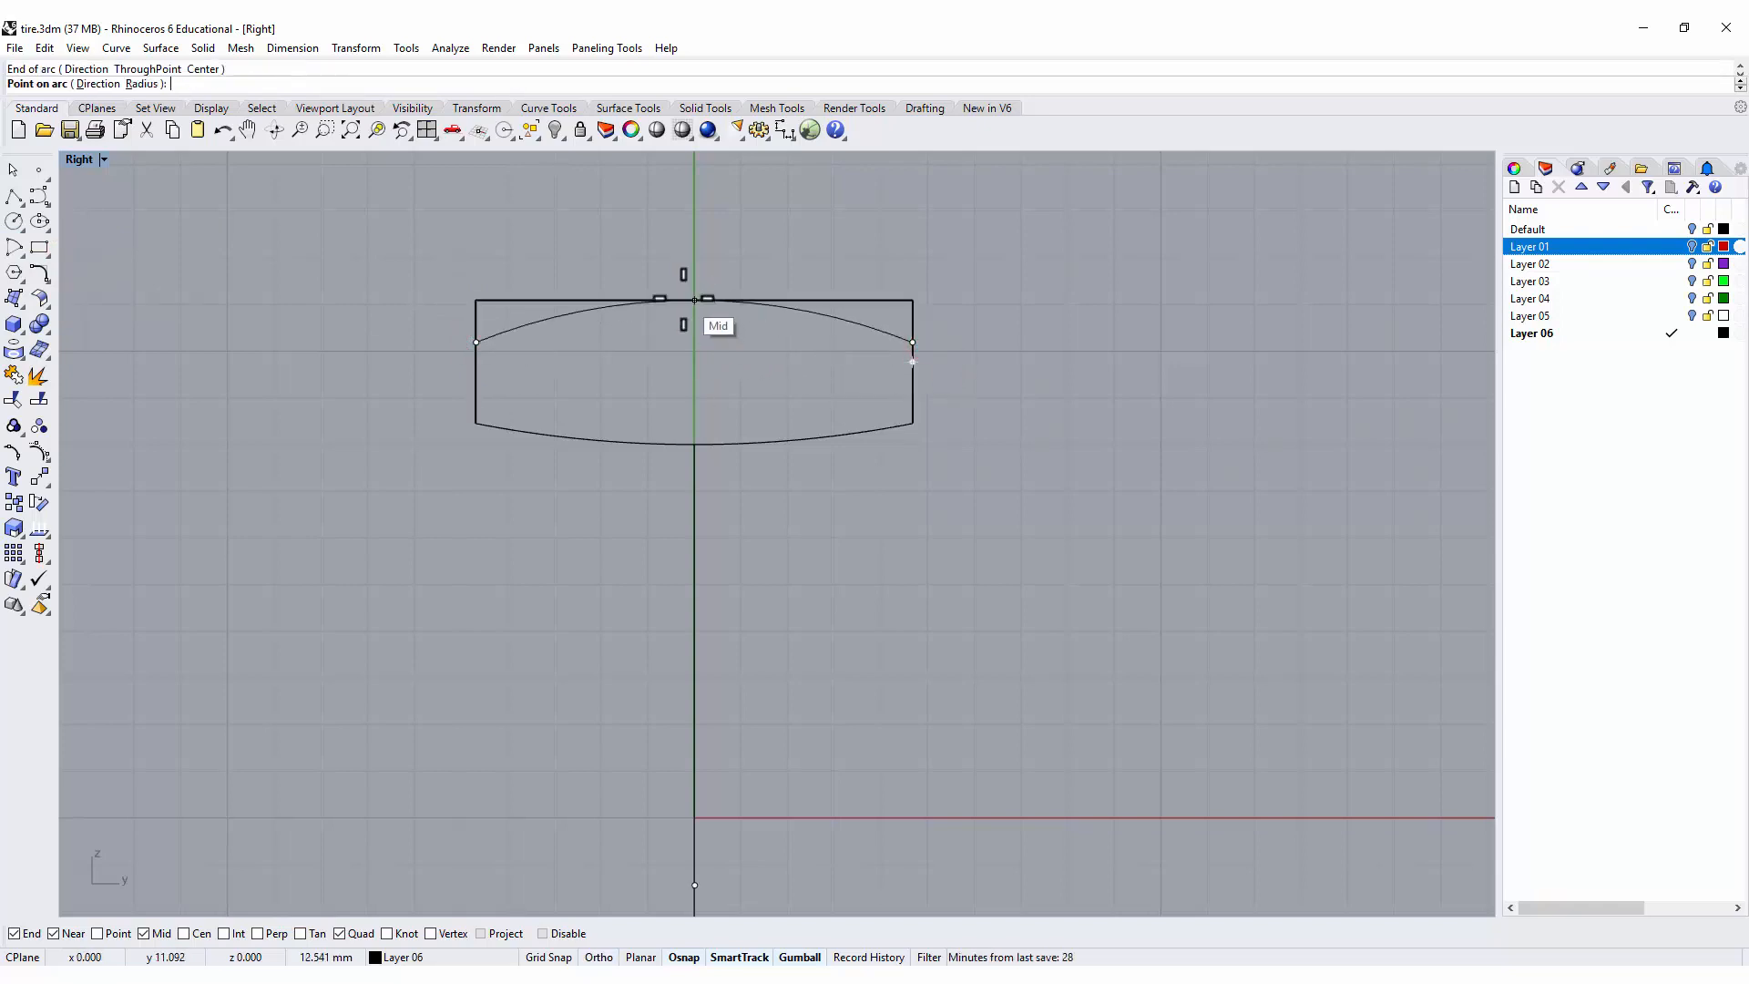
{"action": "left_click", "coordinate": [695, 300]}
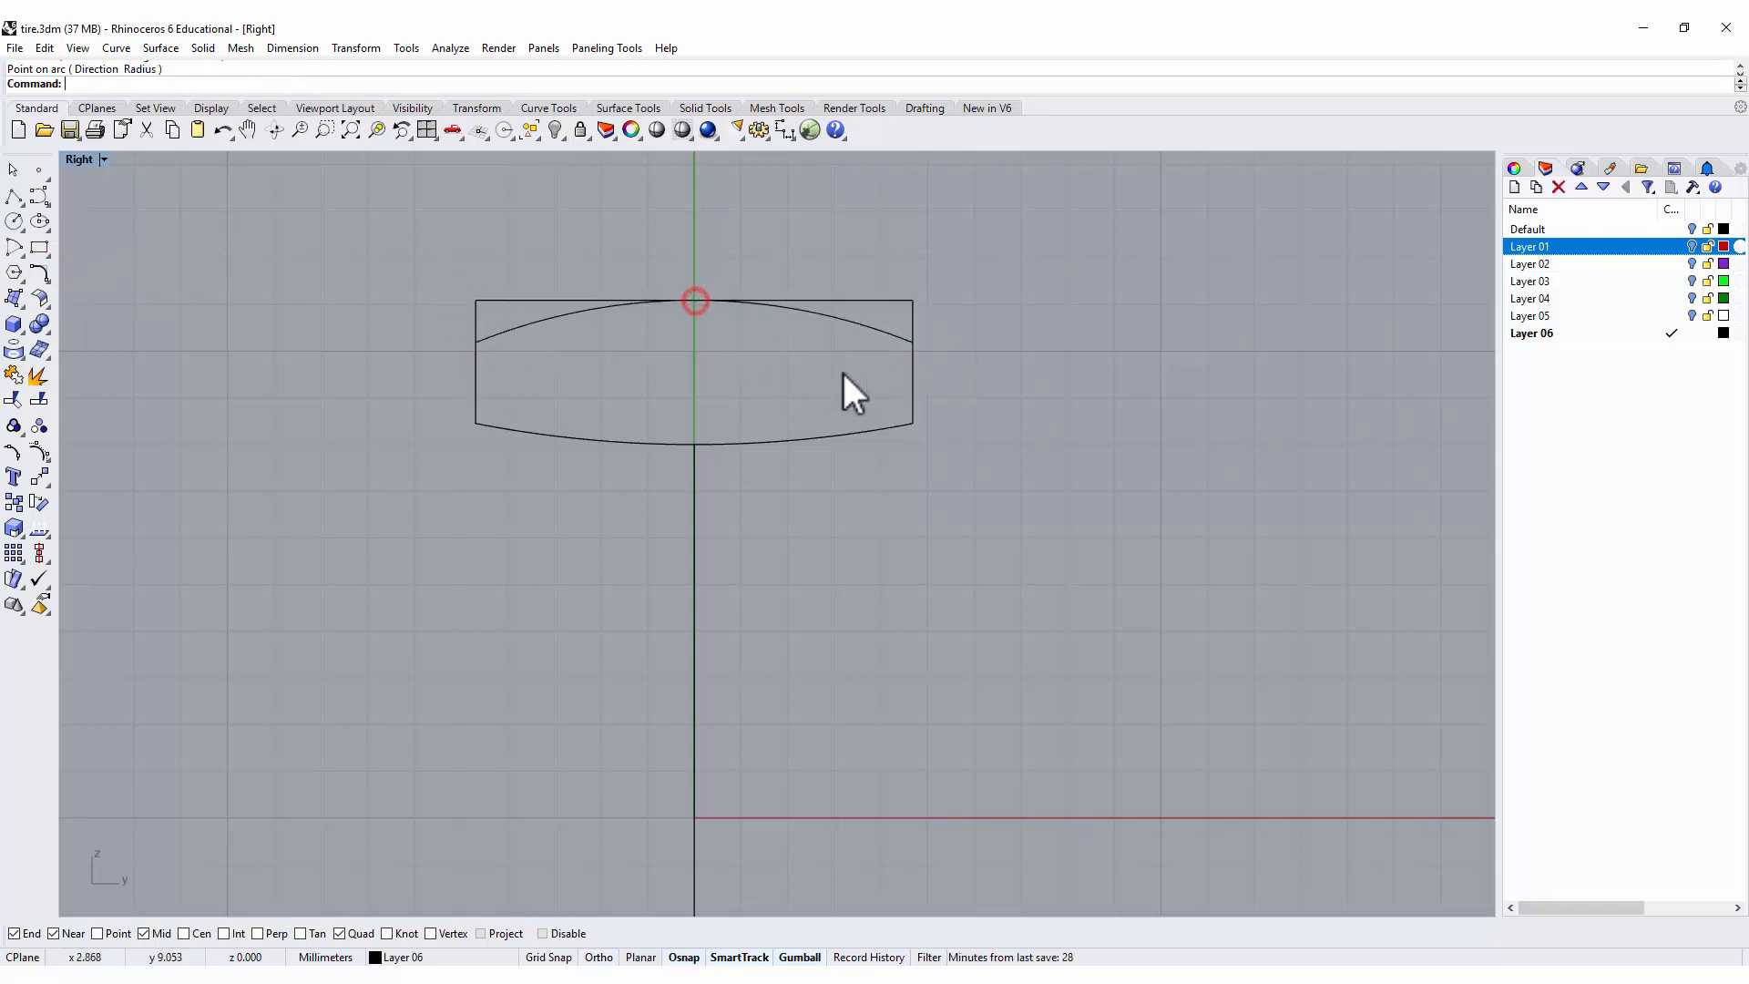
Trim away the rectangle's upper edge and corners outside the outer arc.
{"action": "left_click", "coordinate": [867, 325]}
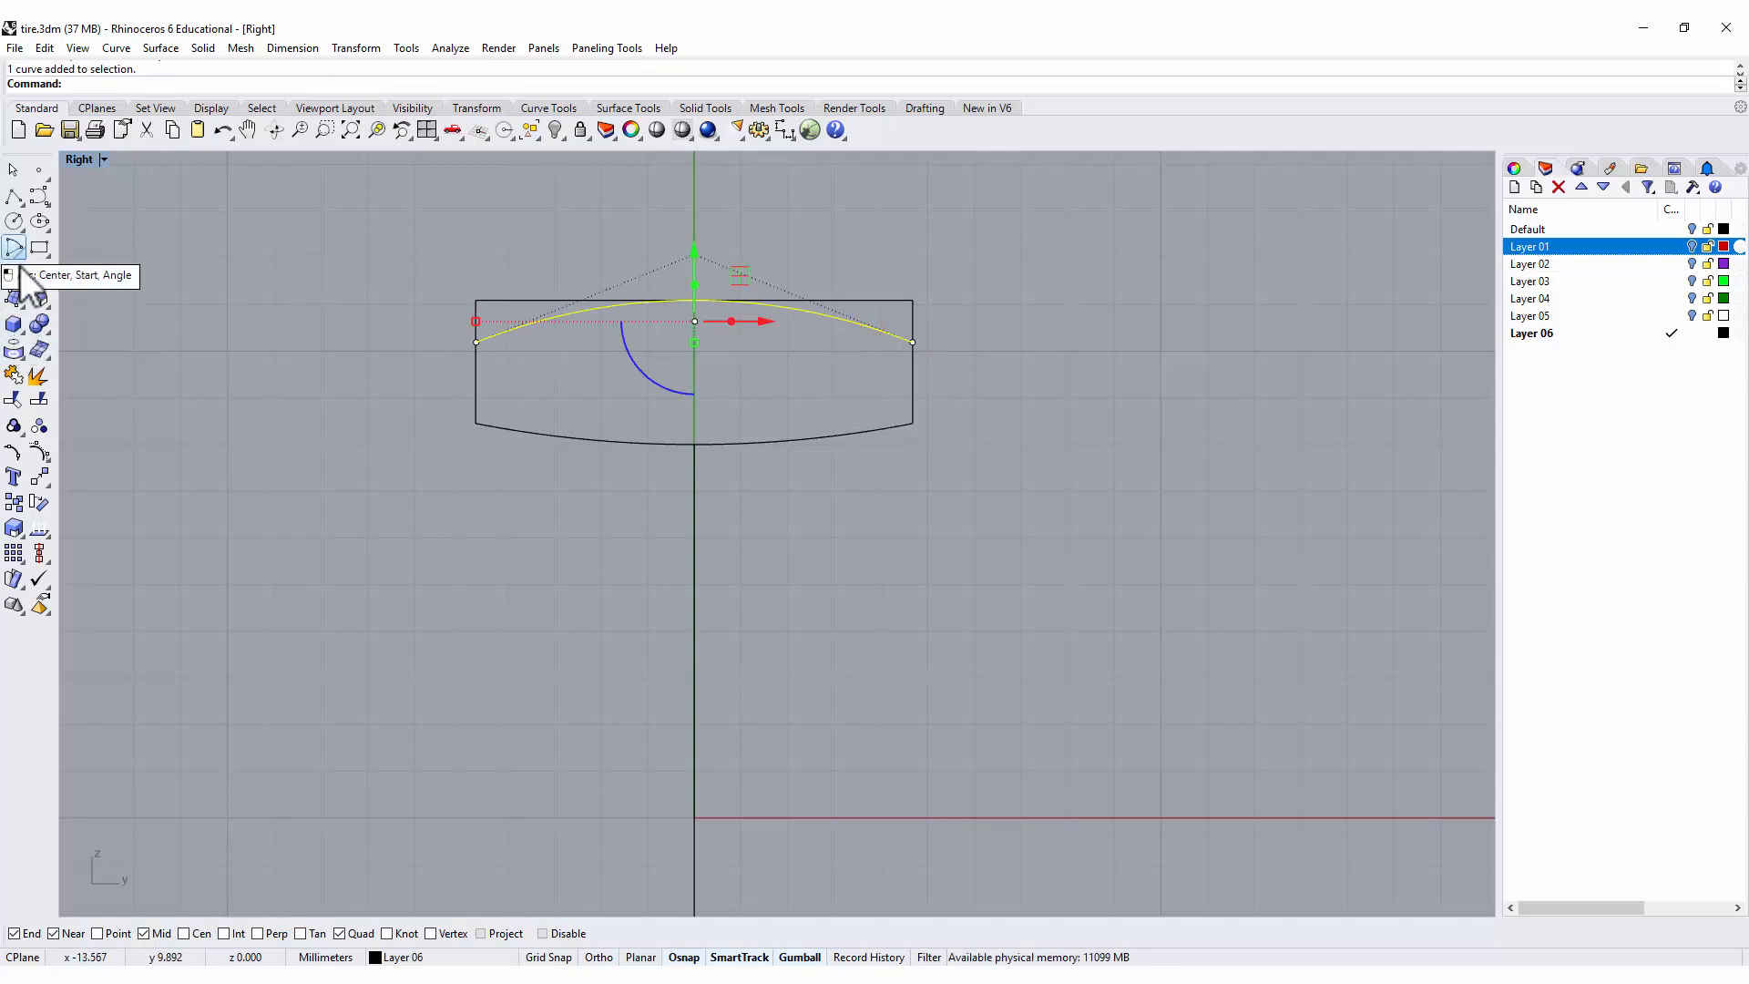
{"action": "left_click", "coordinate": [16, 406]}
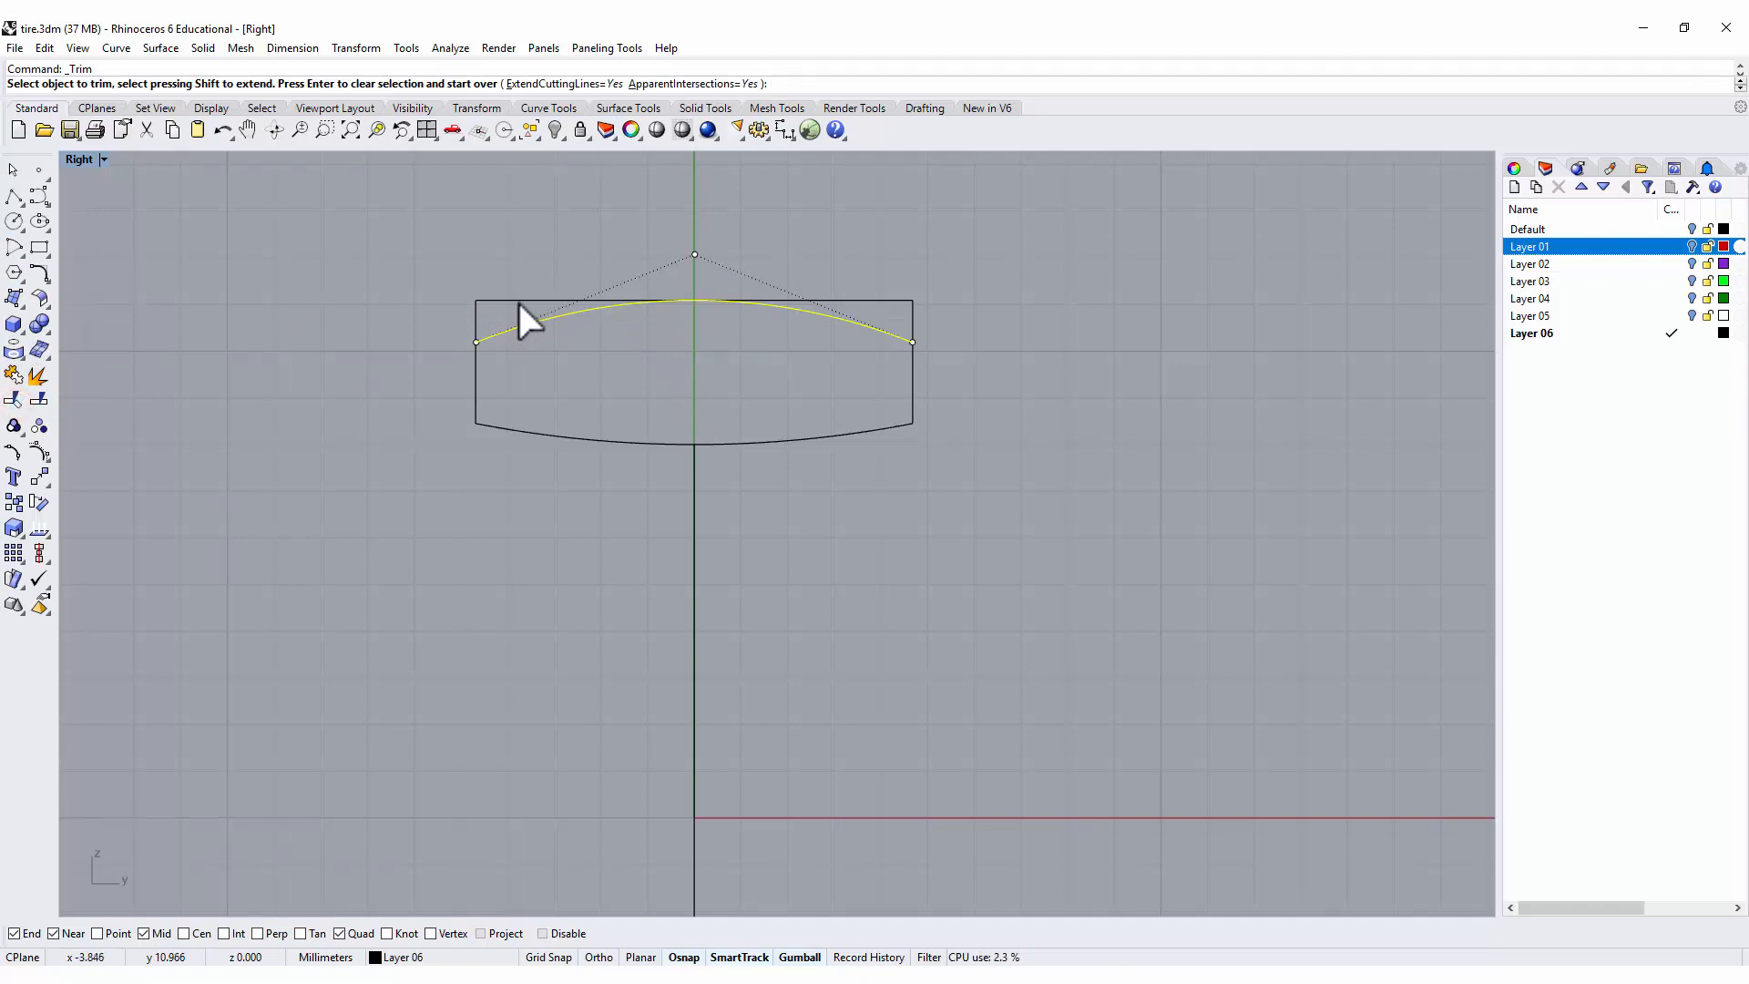
{"action": "left_click", "coordinate": [518, 300]}
{"action": "left_click", "coordinate": [847, 300]}
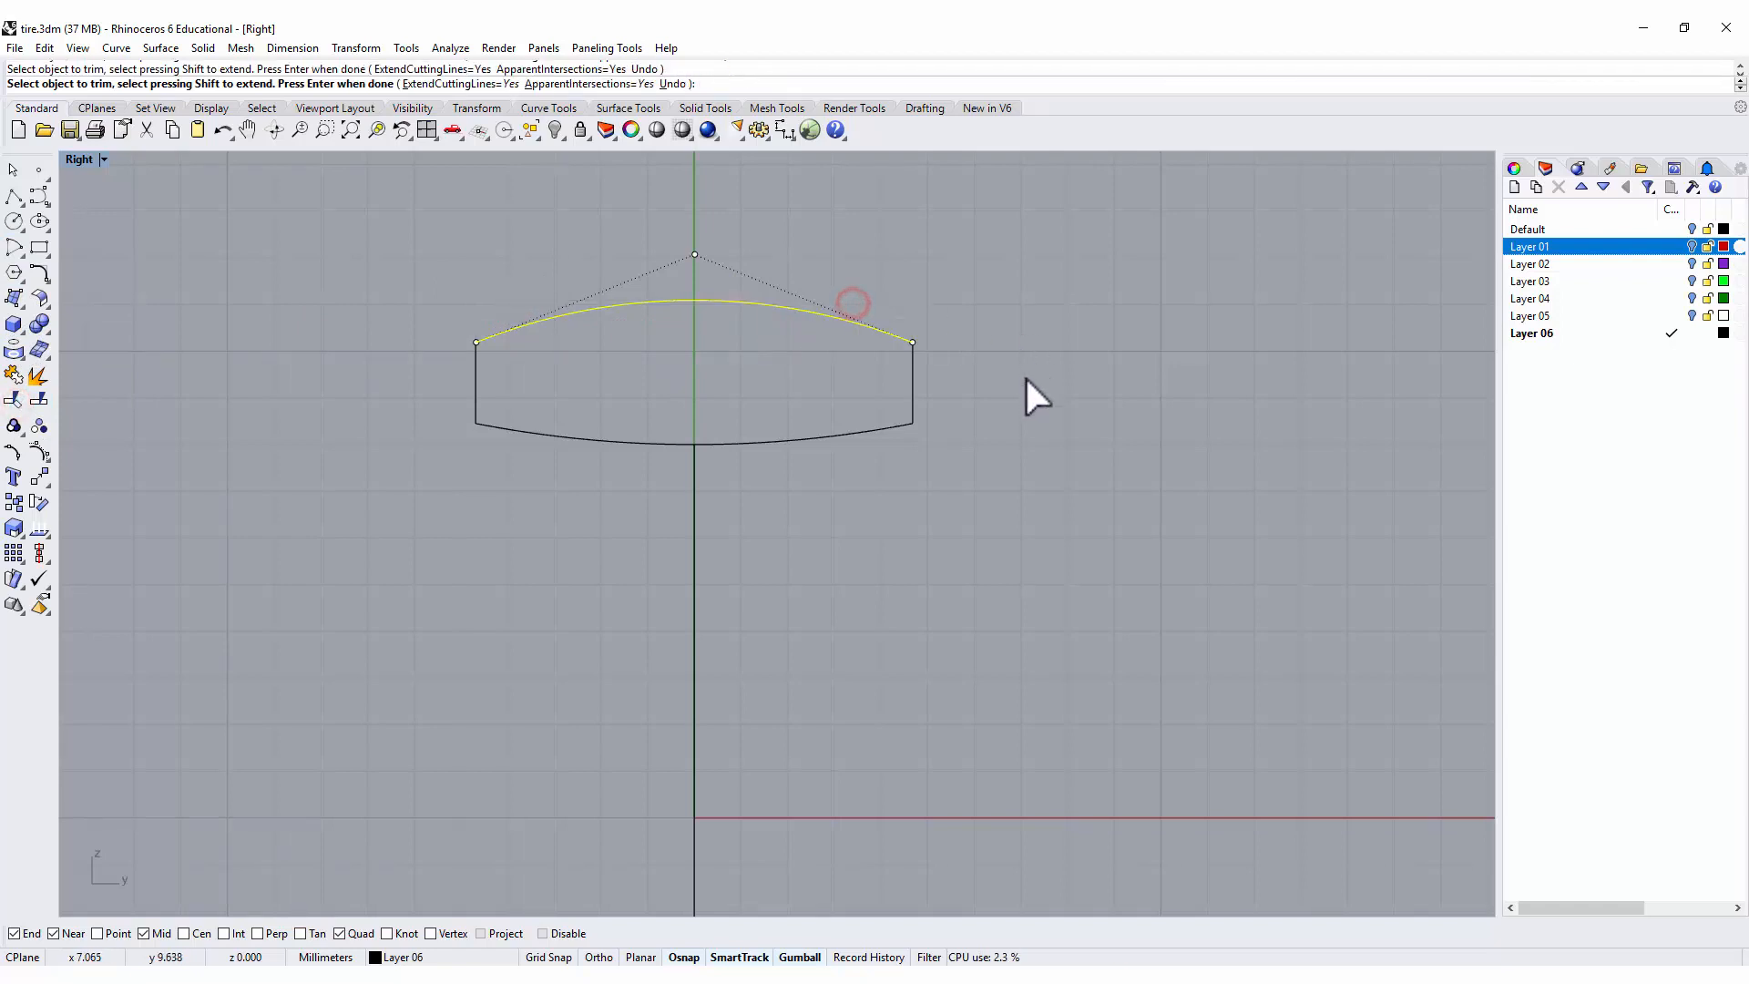
{"action": "key", "text": "Return"}
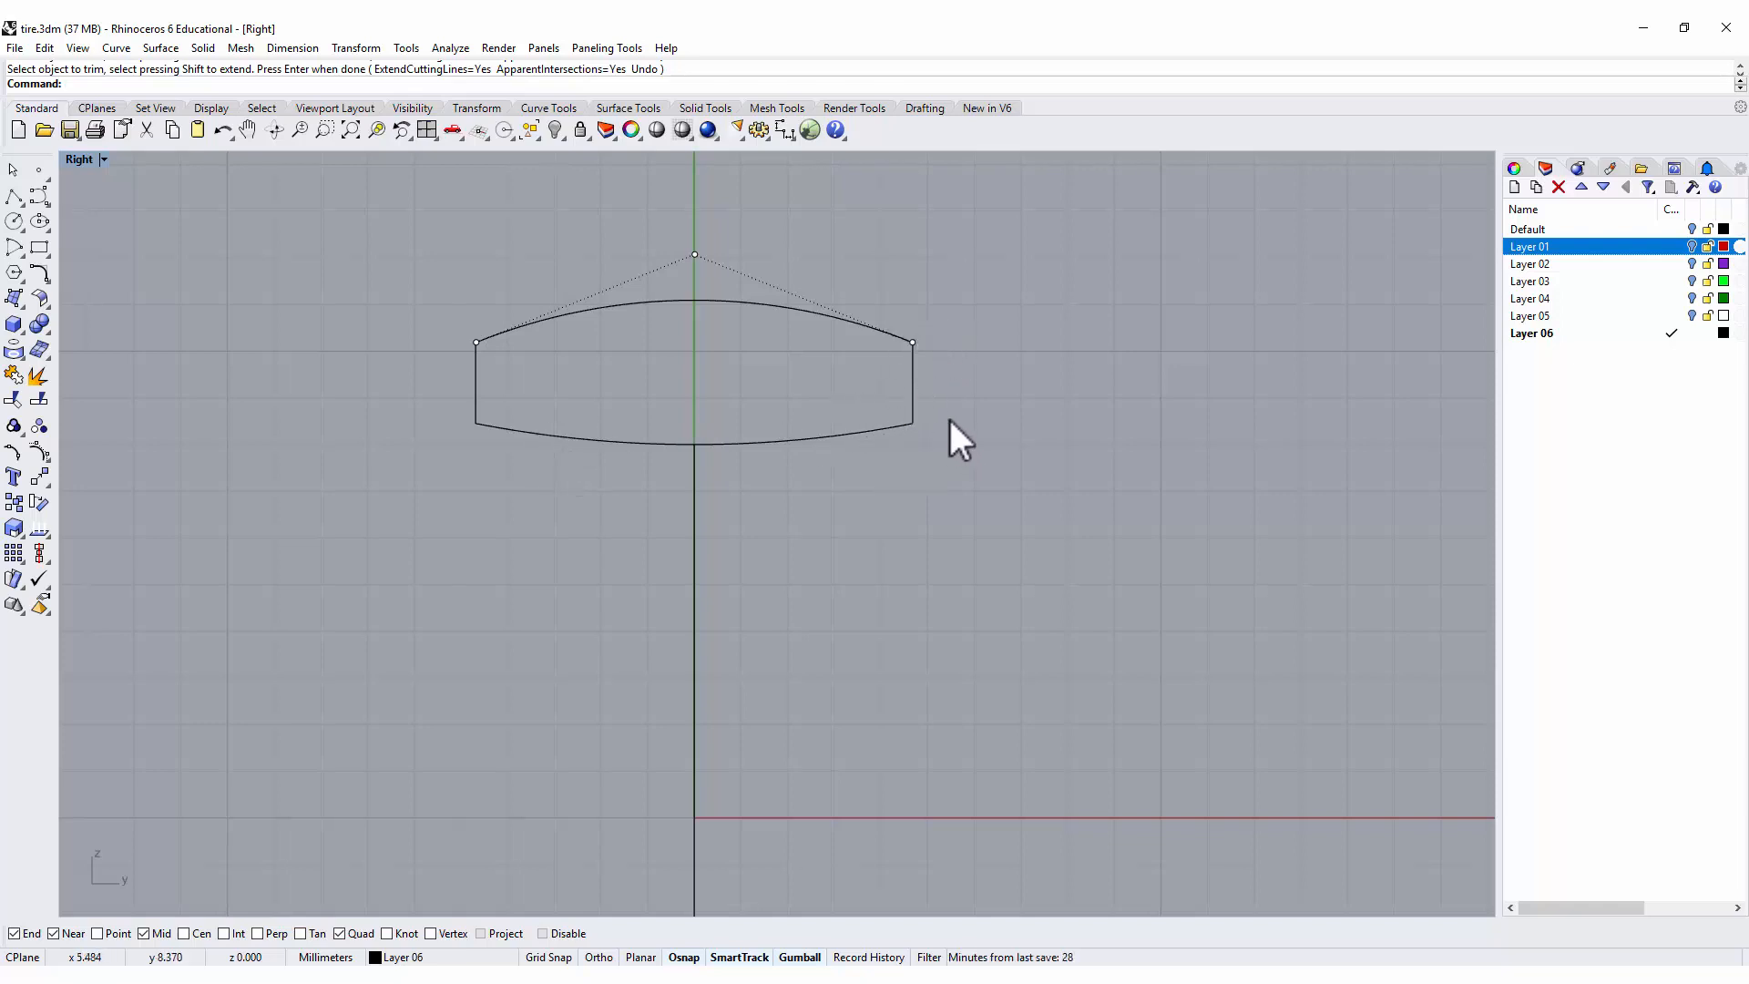
Fillet the two lower corners of the profile with a 0.8 mm radius.
{"action": "left_click", "coordinate": [42, 273]}
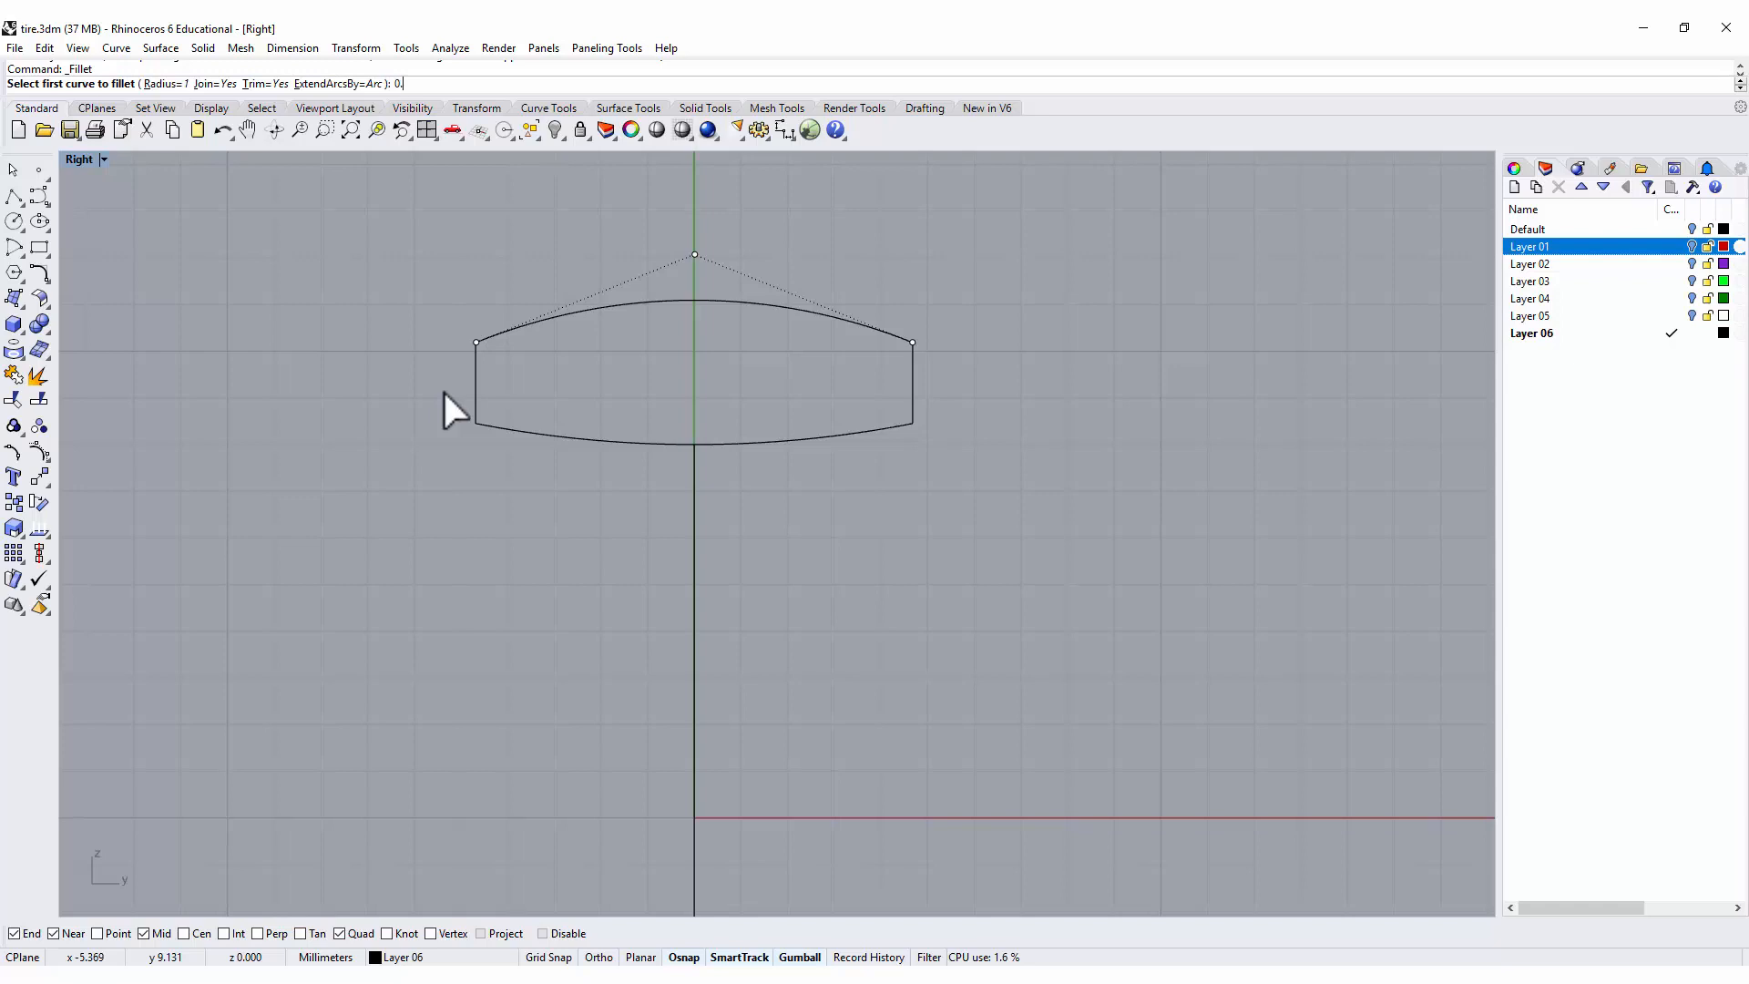
{"action": "type", "text": "0.8"}
{"action": "key", "text": "Return"}
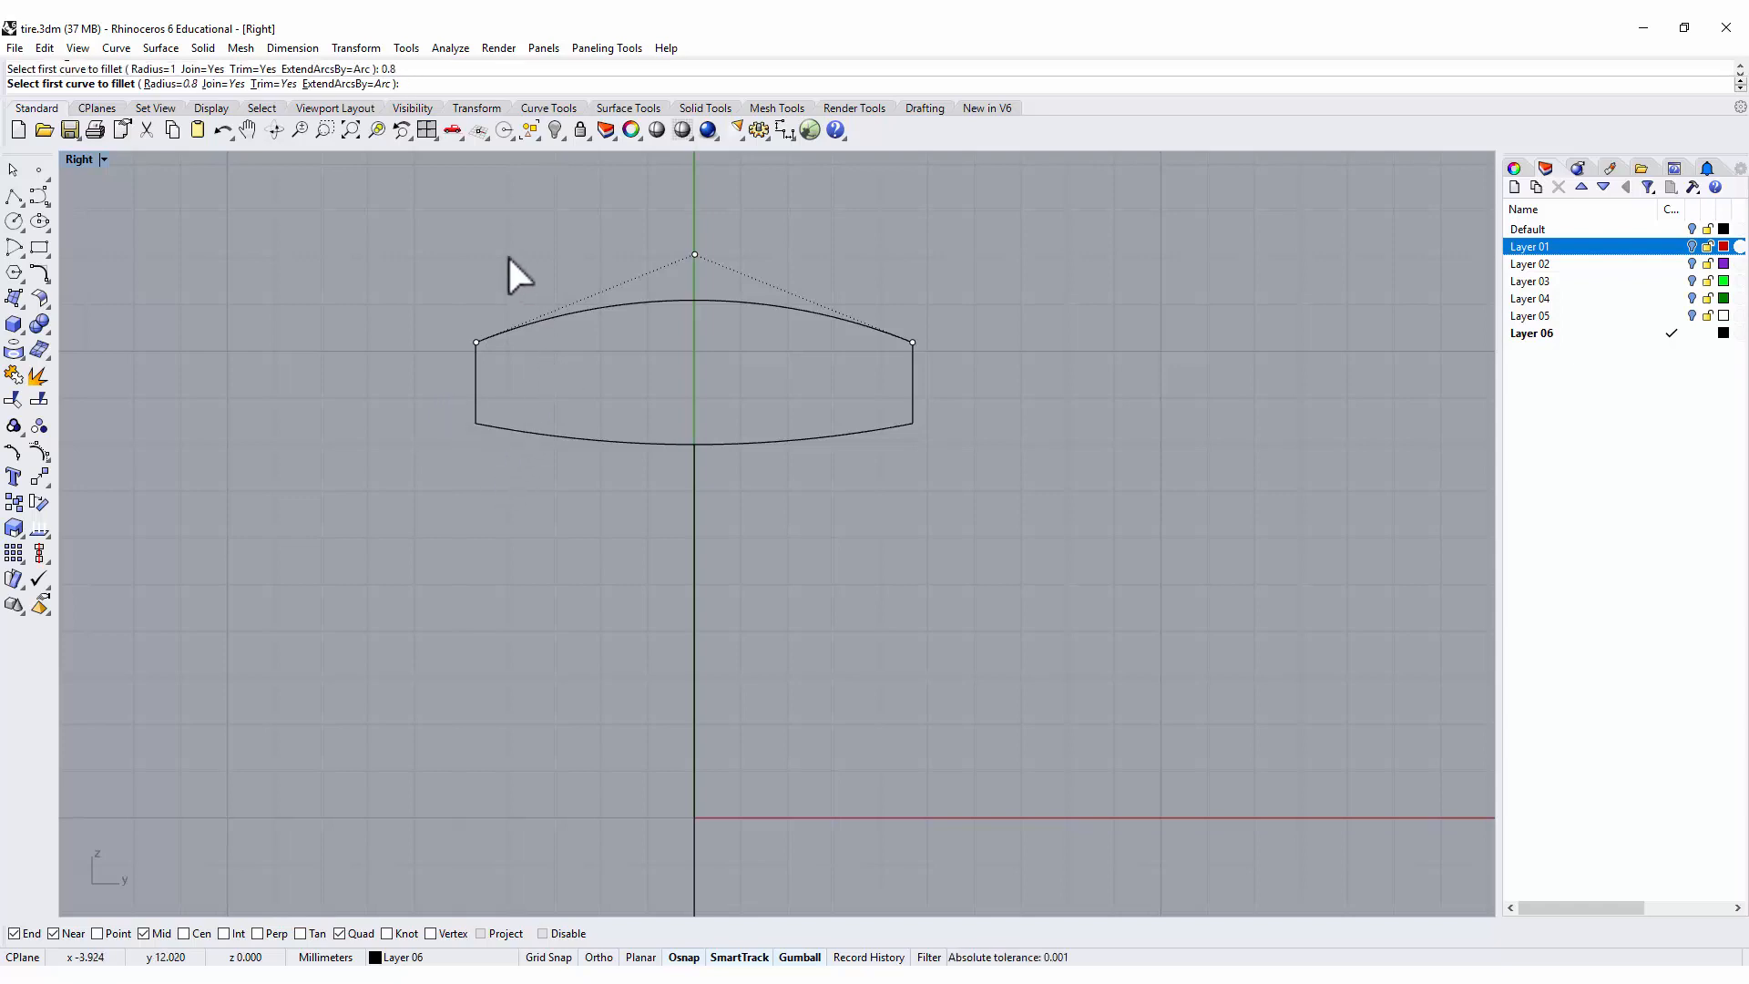
{"action": "left_click", "coordinate": [475, 400]}
{"action": "left_click", "coordinate": [490, 424]}
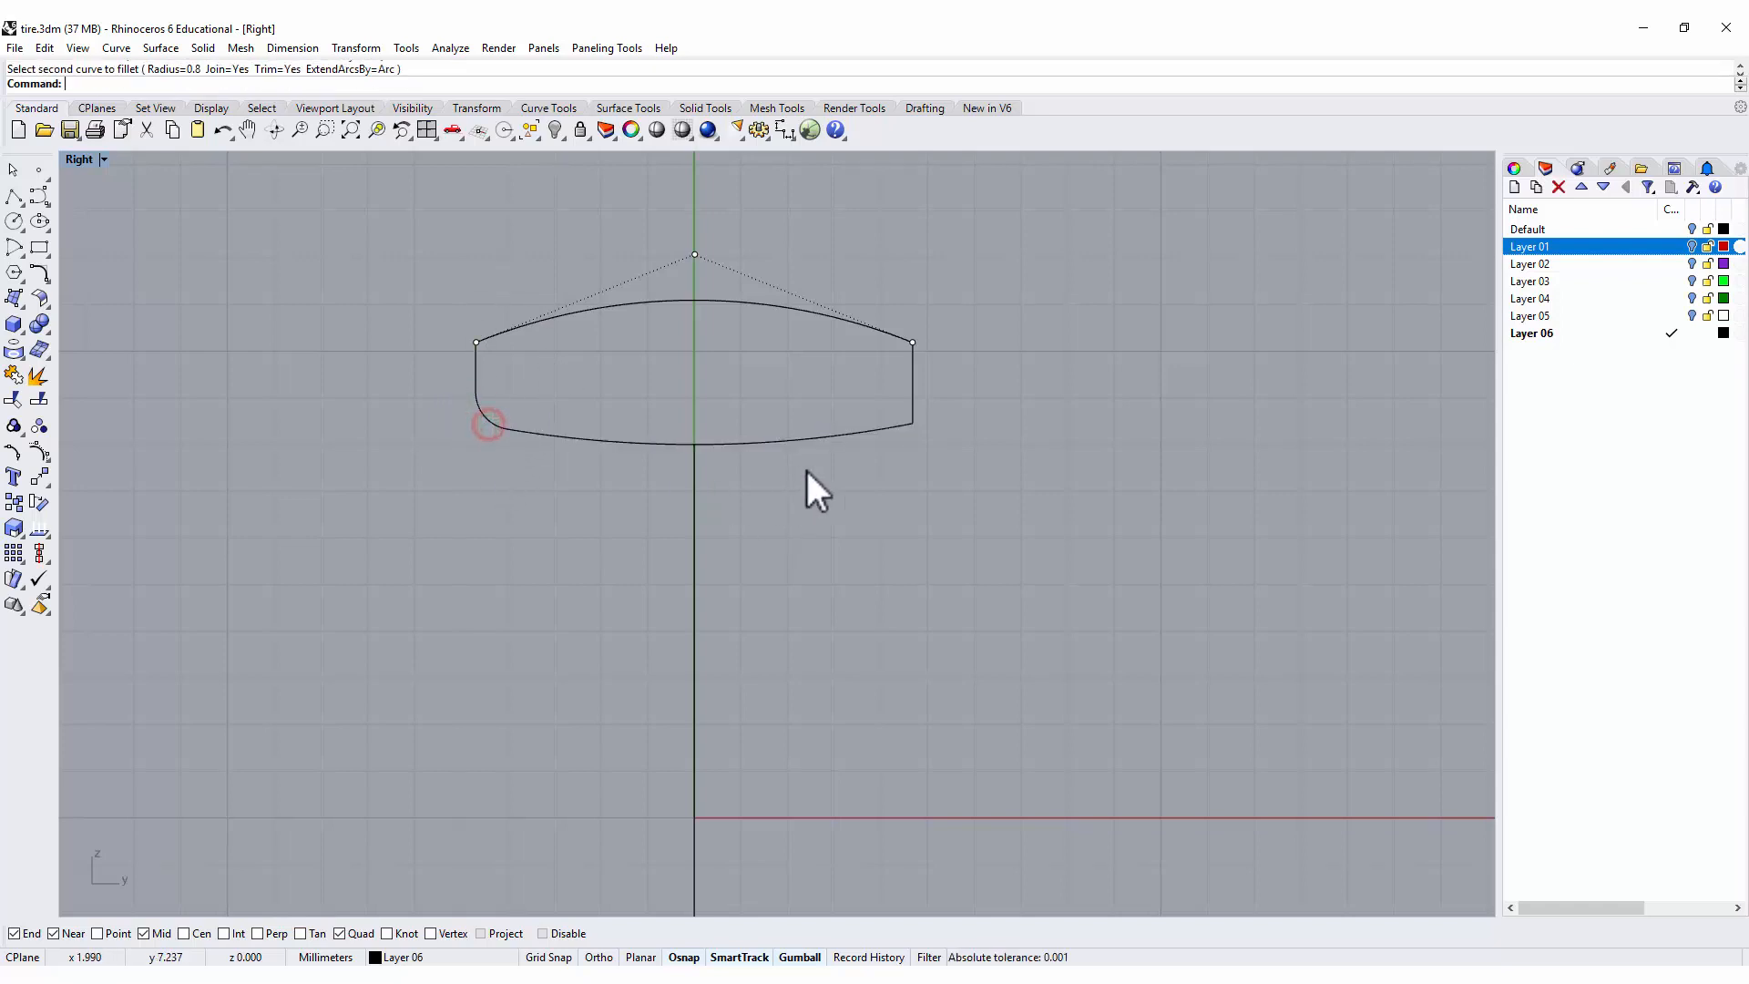
{"action": "key", "text": "Return"}
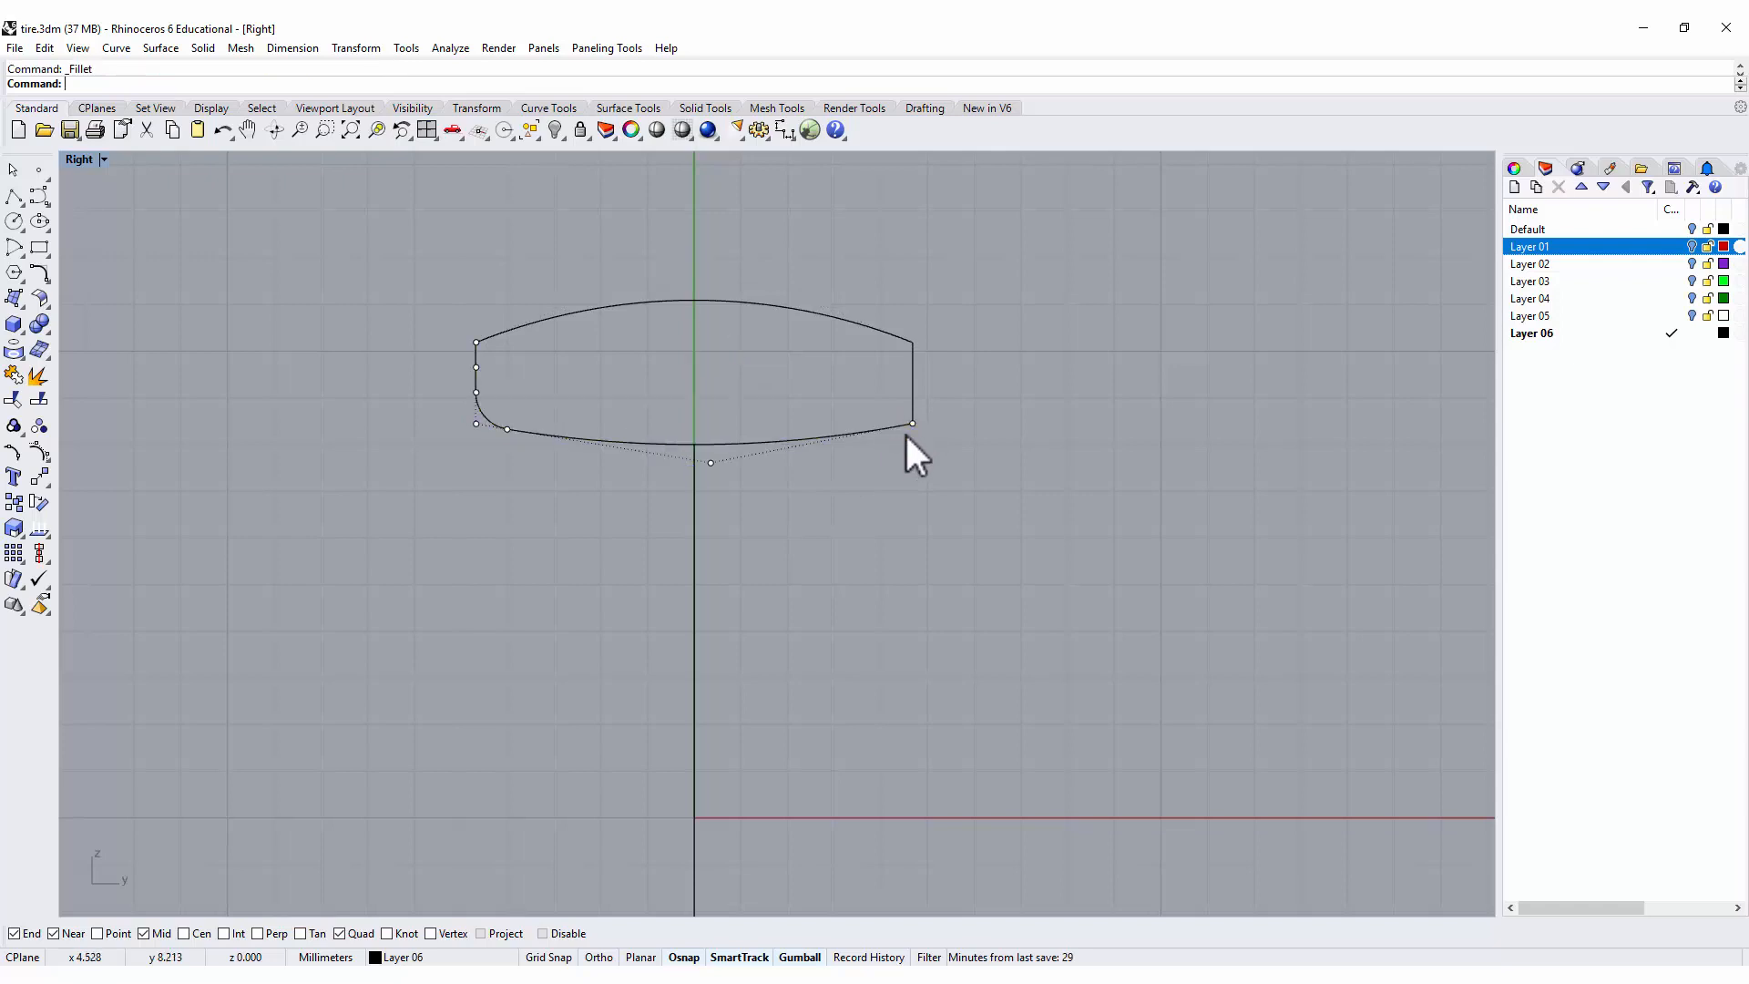
{"action": "left_click", "coordinate": [900, 424]}
{"action": "left_click", "coordinate": [911, 410]}
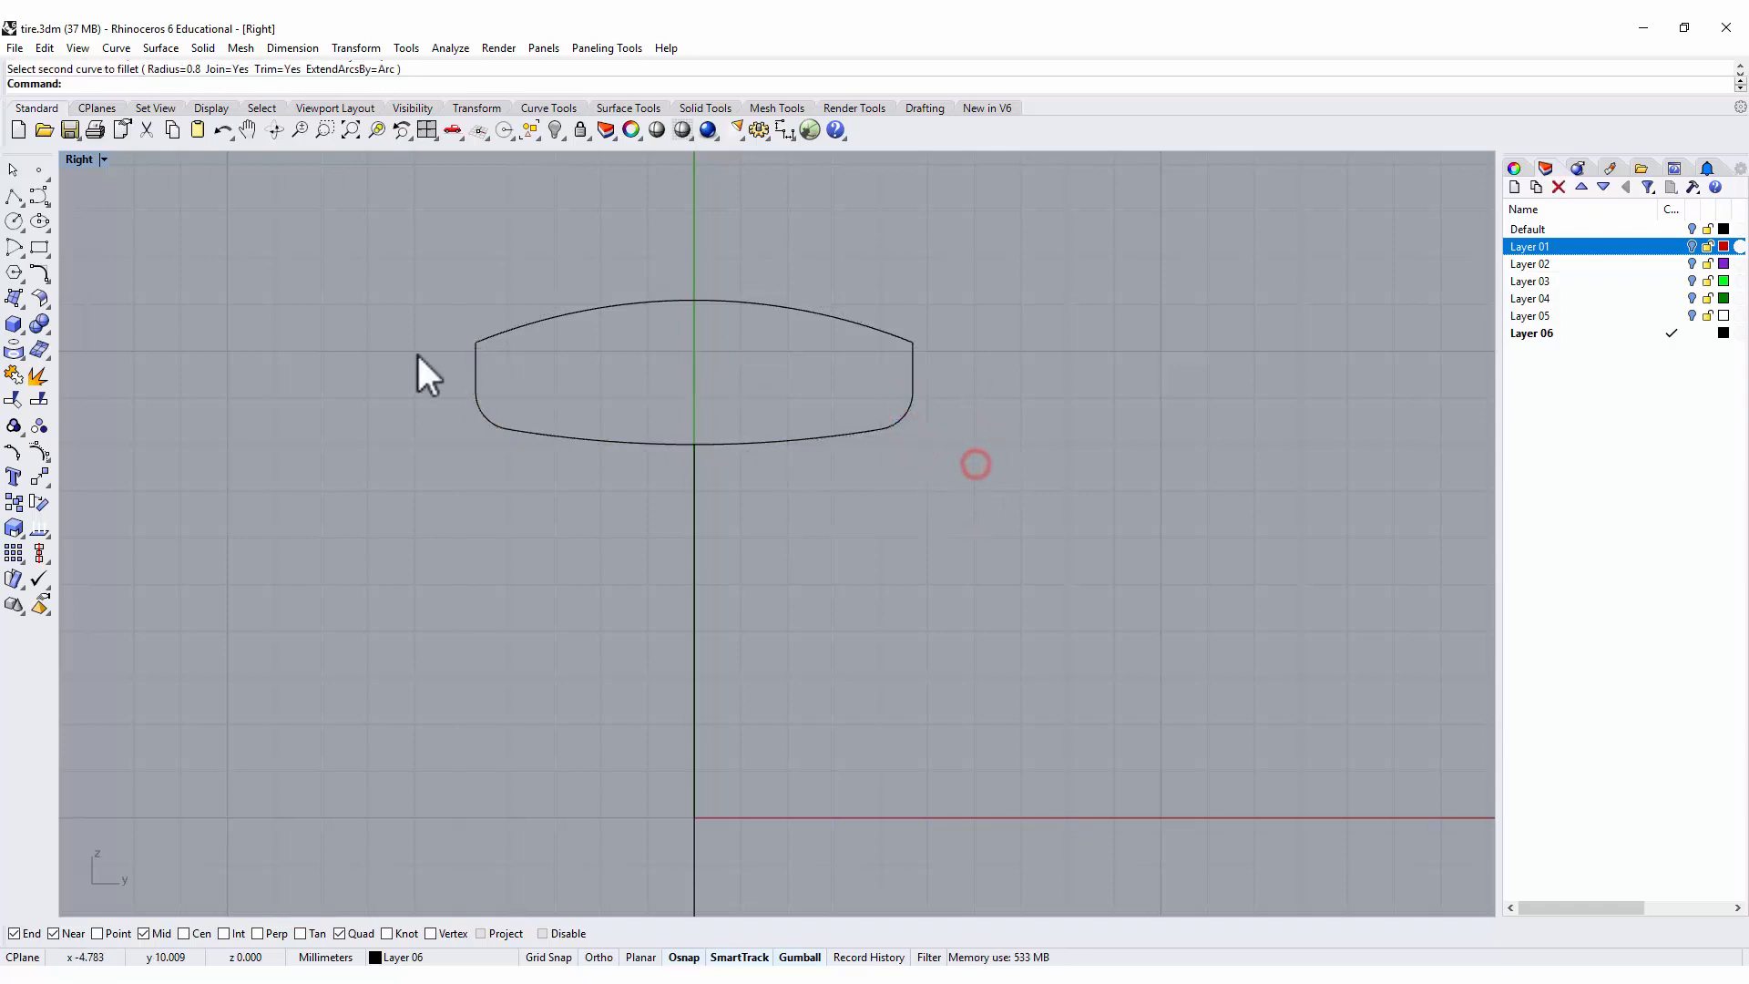
Fillet the two upper corners of the profile with the same 0.8 mm radius.
{"action": "key", "text": "Return"}
{"action": "left_click", "coordinate": [477, 352]}
{"action": "left_click", "coordinate": [488, 338]}
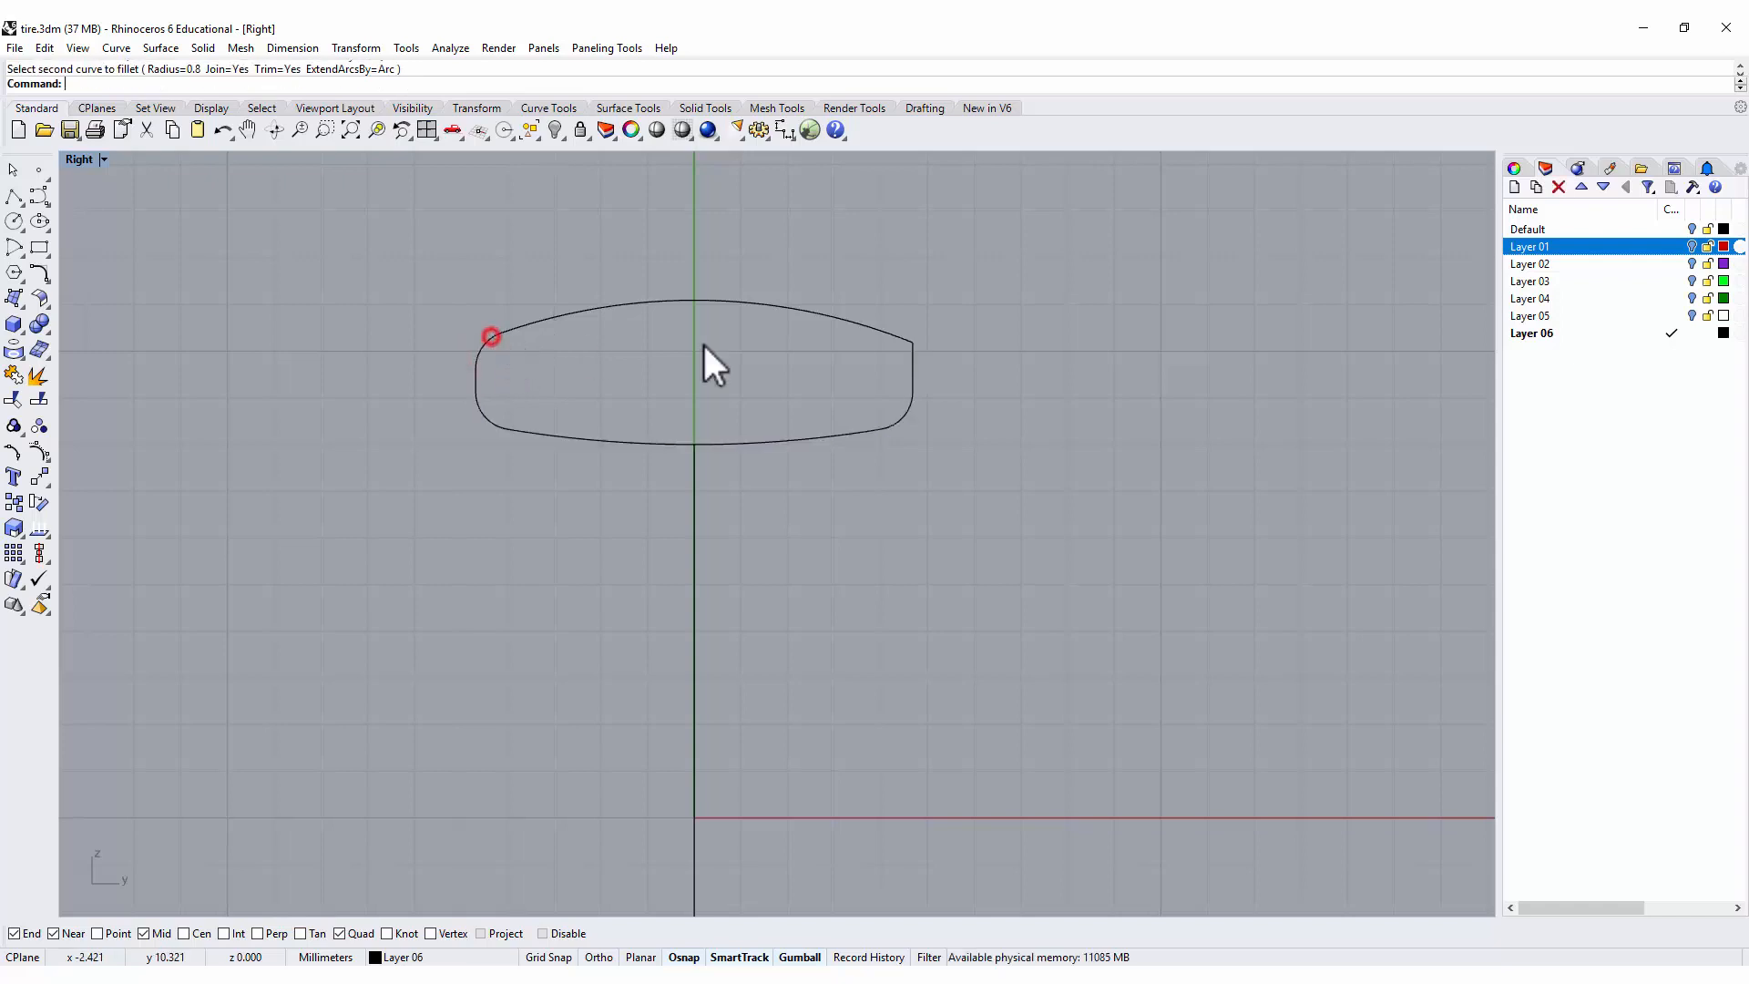
{"action": "key", "text": "Return"}
{"action": "left_click", "coordinate": [892, 334]}
{"action": "left_click", "coordinate": [912, 355]}
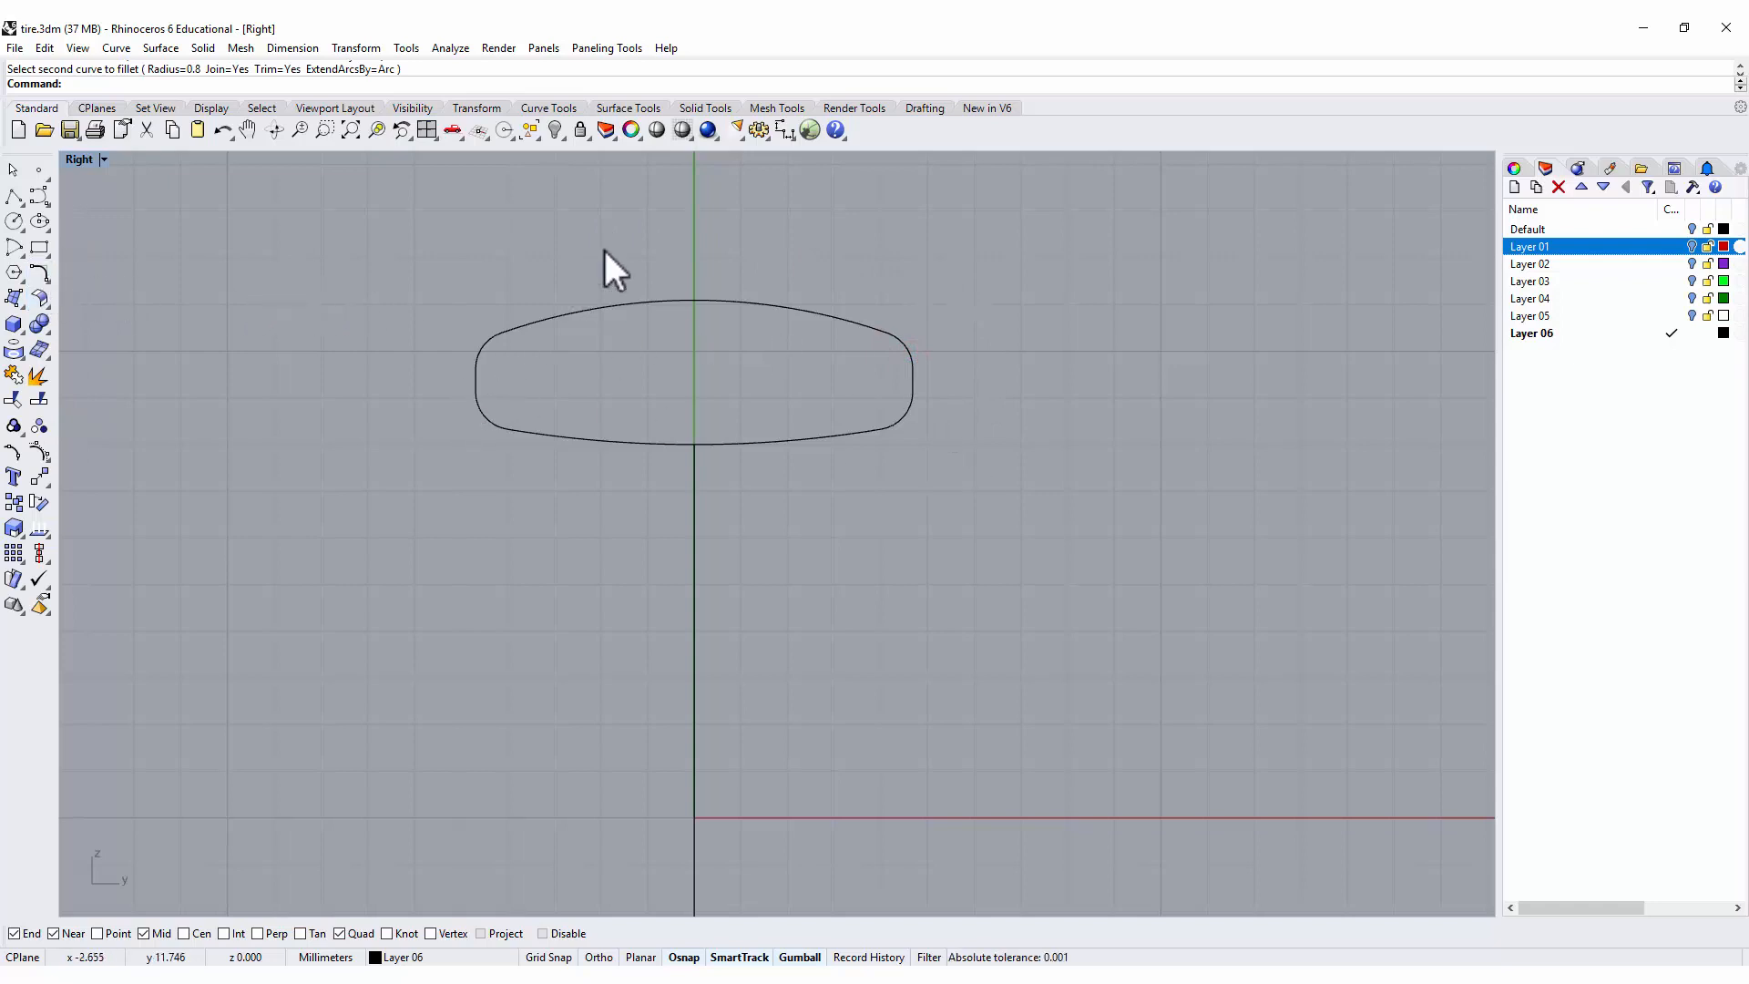
Try to join all segments of the rounded band profile into a single curve.
{"action": "left_click", "coordinate": [402, 246]}
{"action": "left_click_drag", "start_coordinate": [401, 246], "coordinate": [1120, 586]}
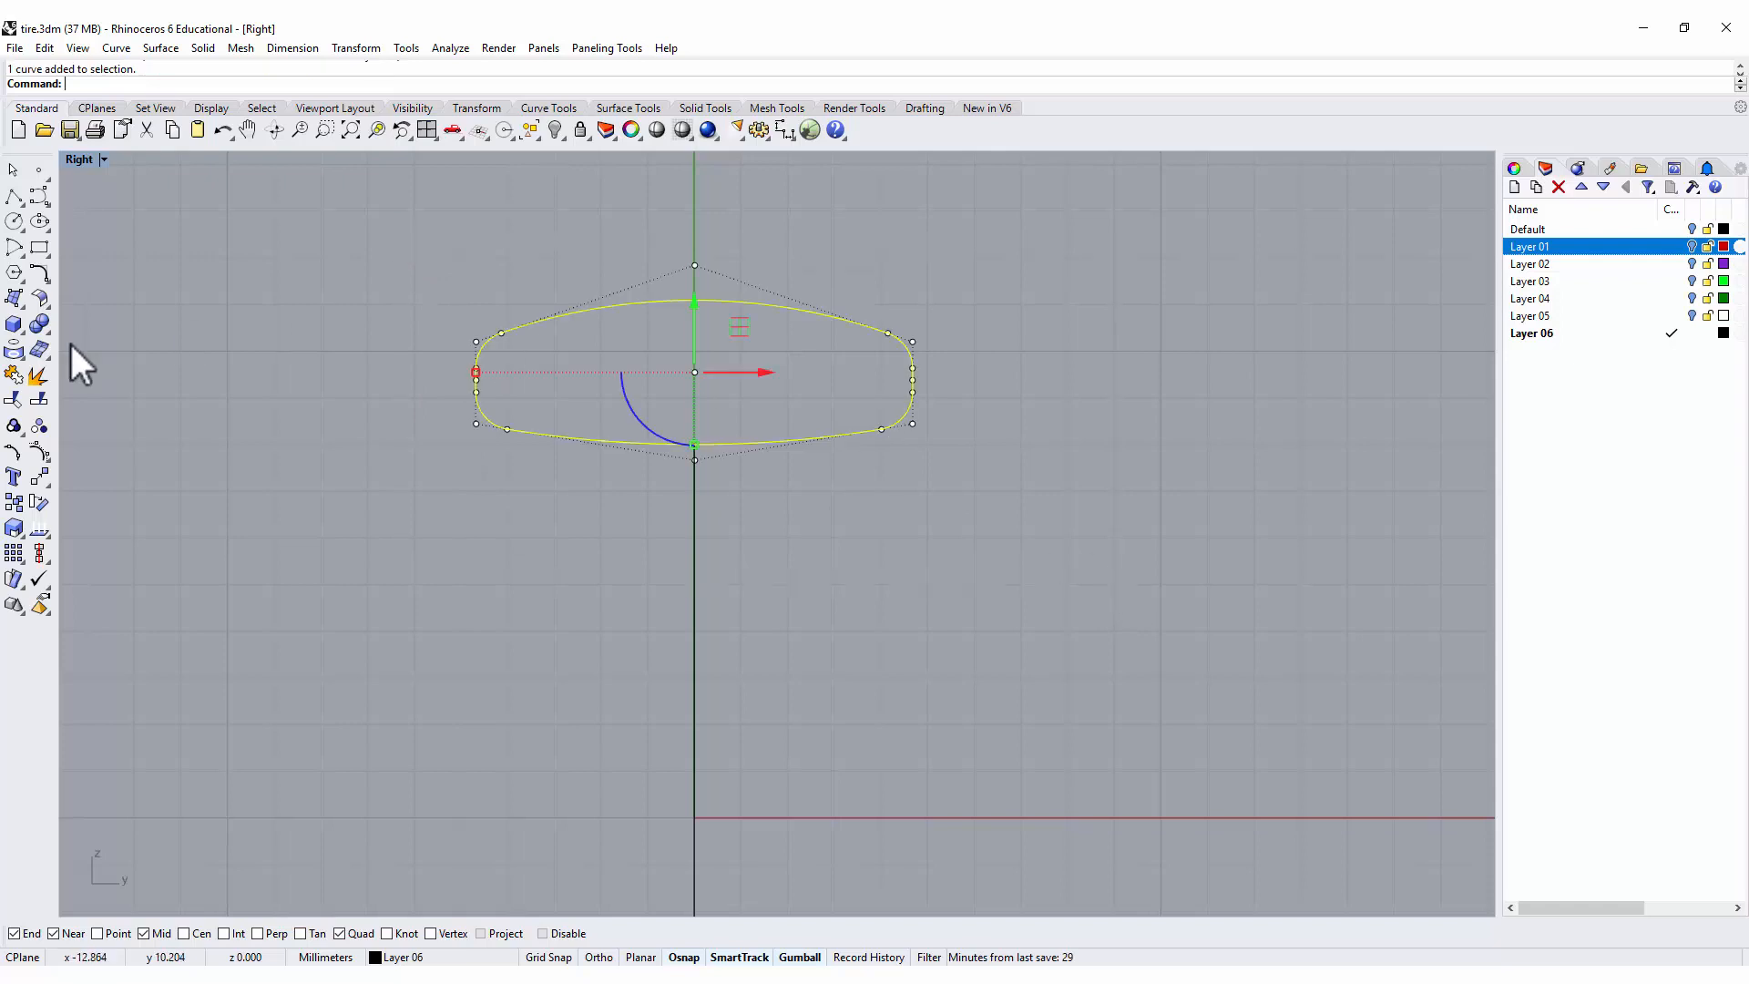
{"action": "left_click", "coordinate": [38, 425]}
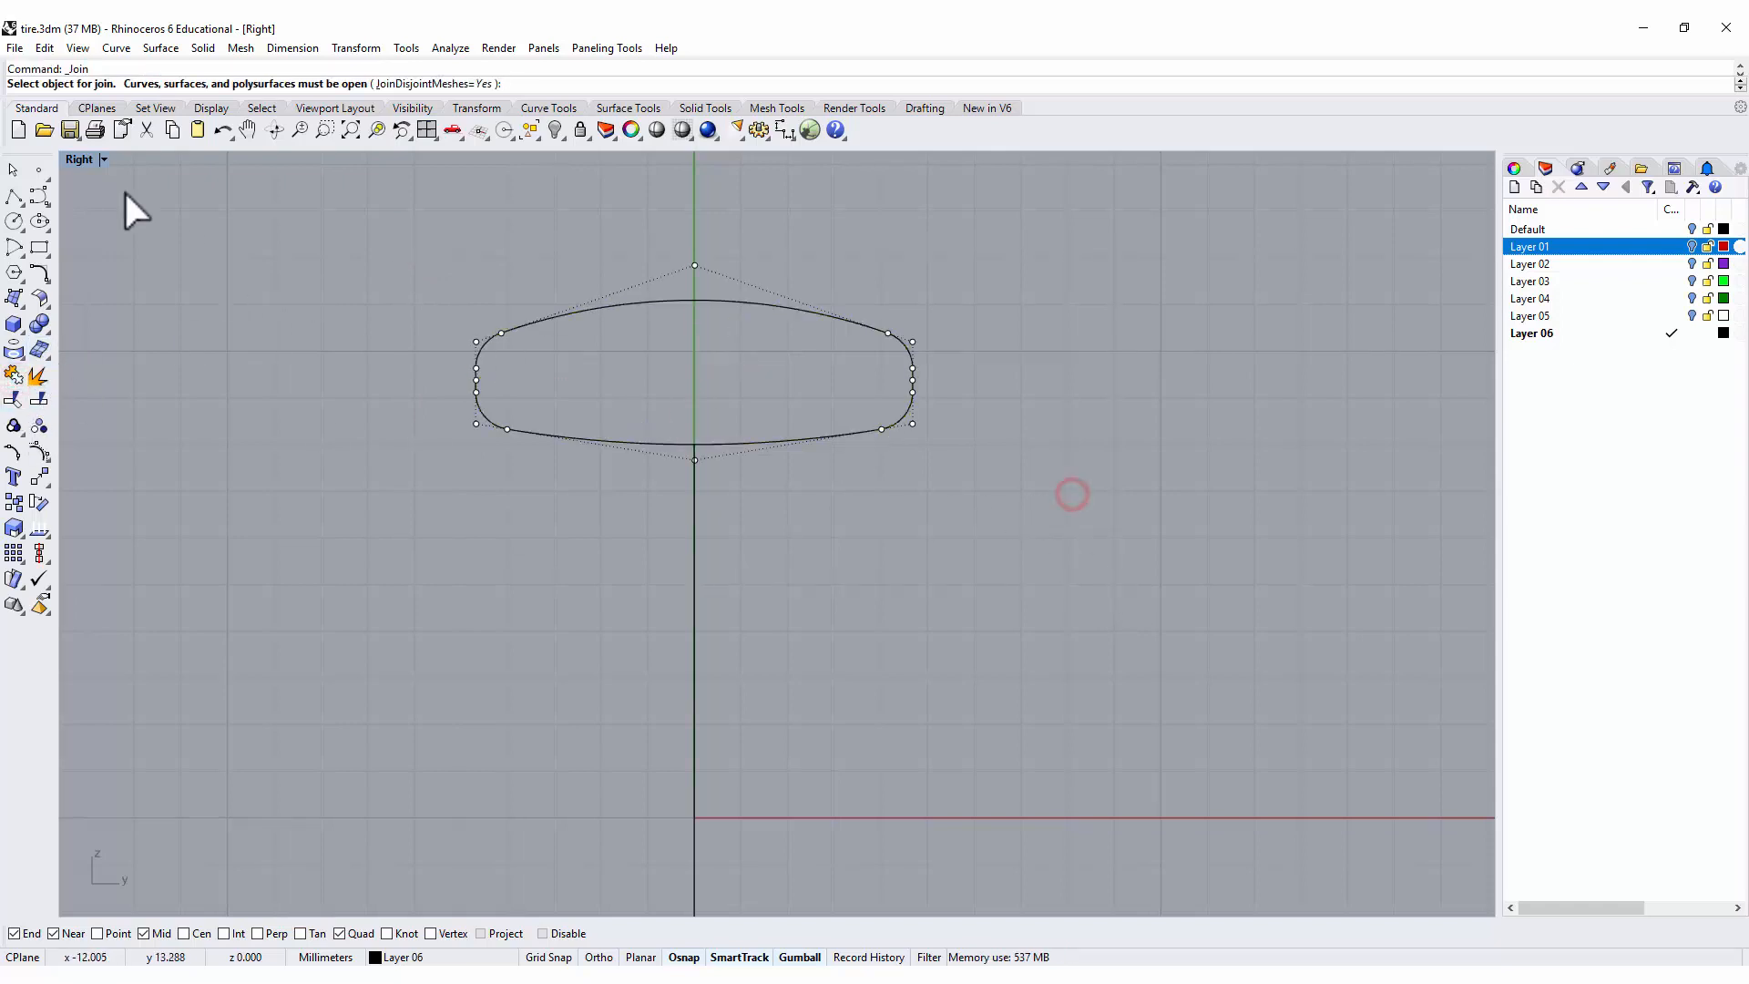
Sweep the rounded band profile along the ring circle as a single rail, with Freeform frame style and unchanged cross sections.
{"action": "double_click", "coordinate": [78, 160]}
{"action": "left_click", "coordinate": [1125, 320]}
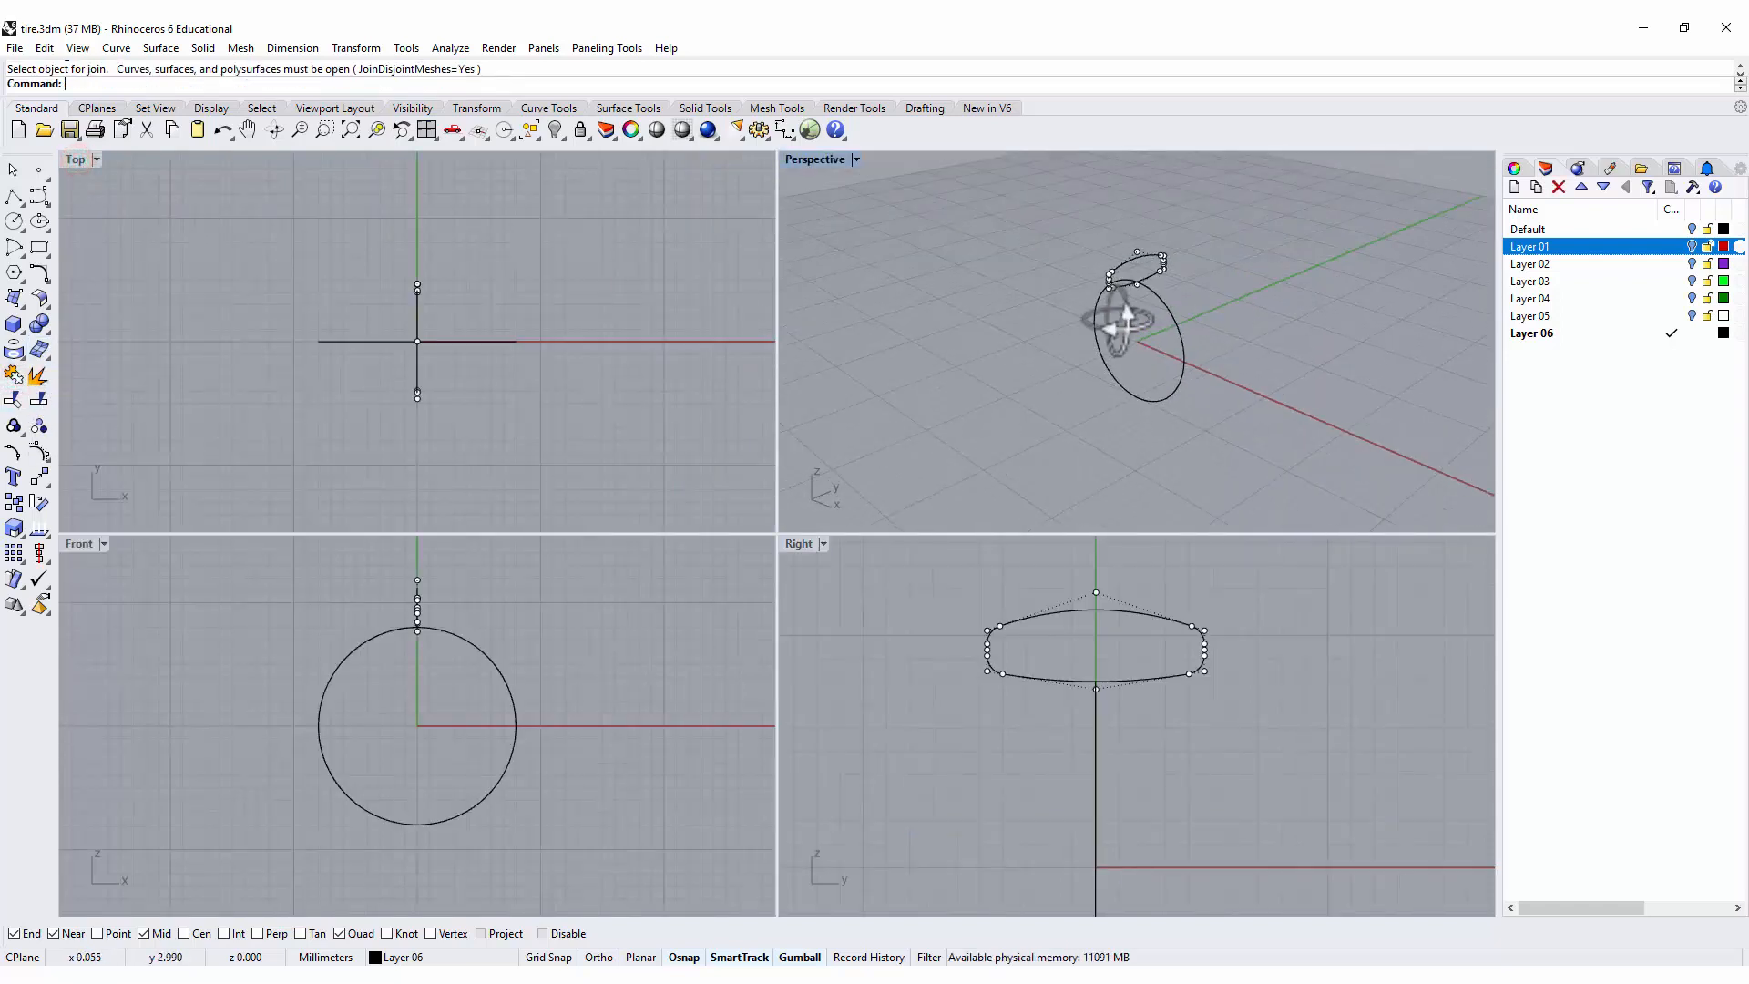
{"action": "left_click", "coordinate": [1246, 293]}
{"action": "left_click", "coordinate": [157, 52]}
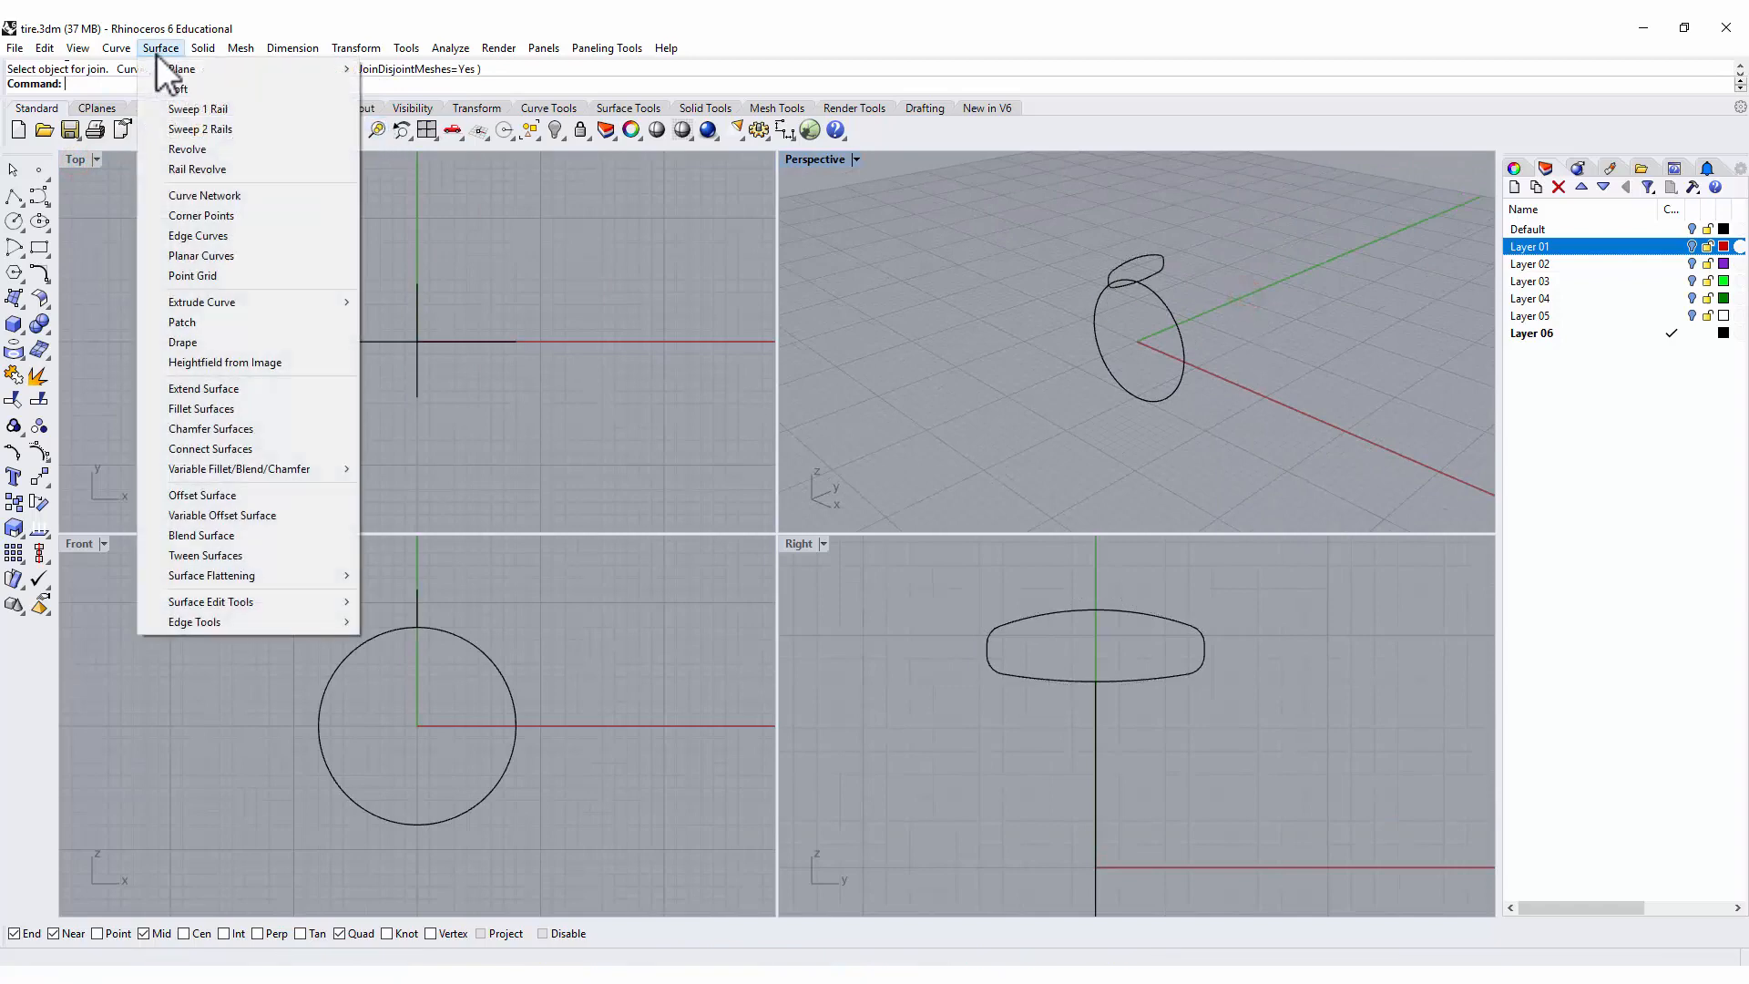
{"action": "left_click", "coordinate": [175, 112]}
{"action": "scroll", "coordinate": [1175, 296], "scroll_direction": "up", "scroll_amount": 3}
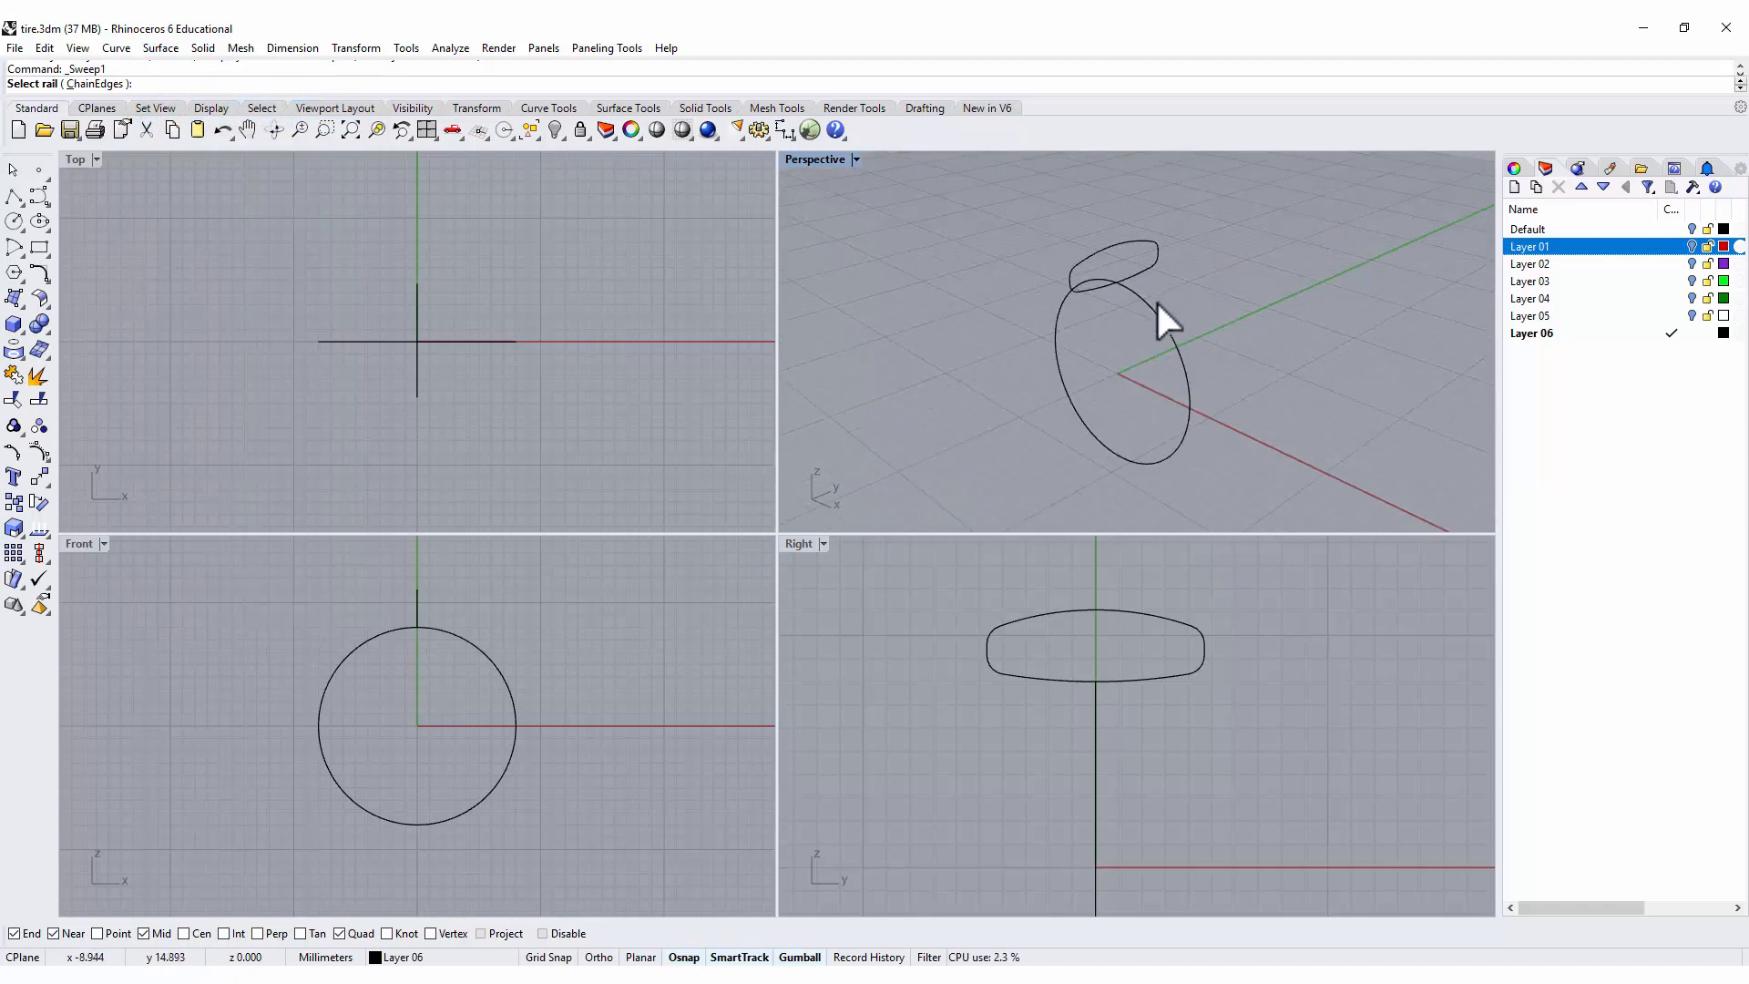
{"action": "left_click", "coordinate": [1142, 301]}
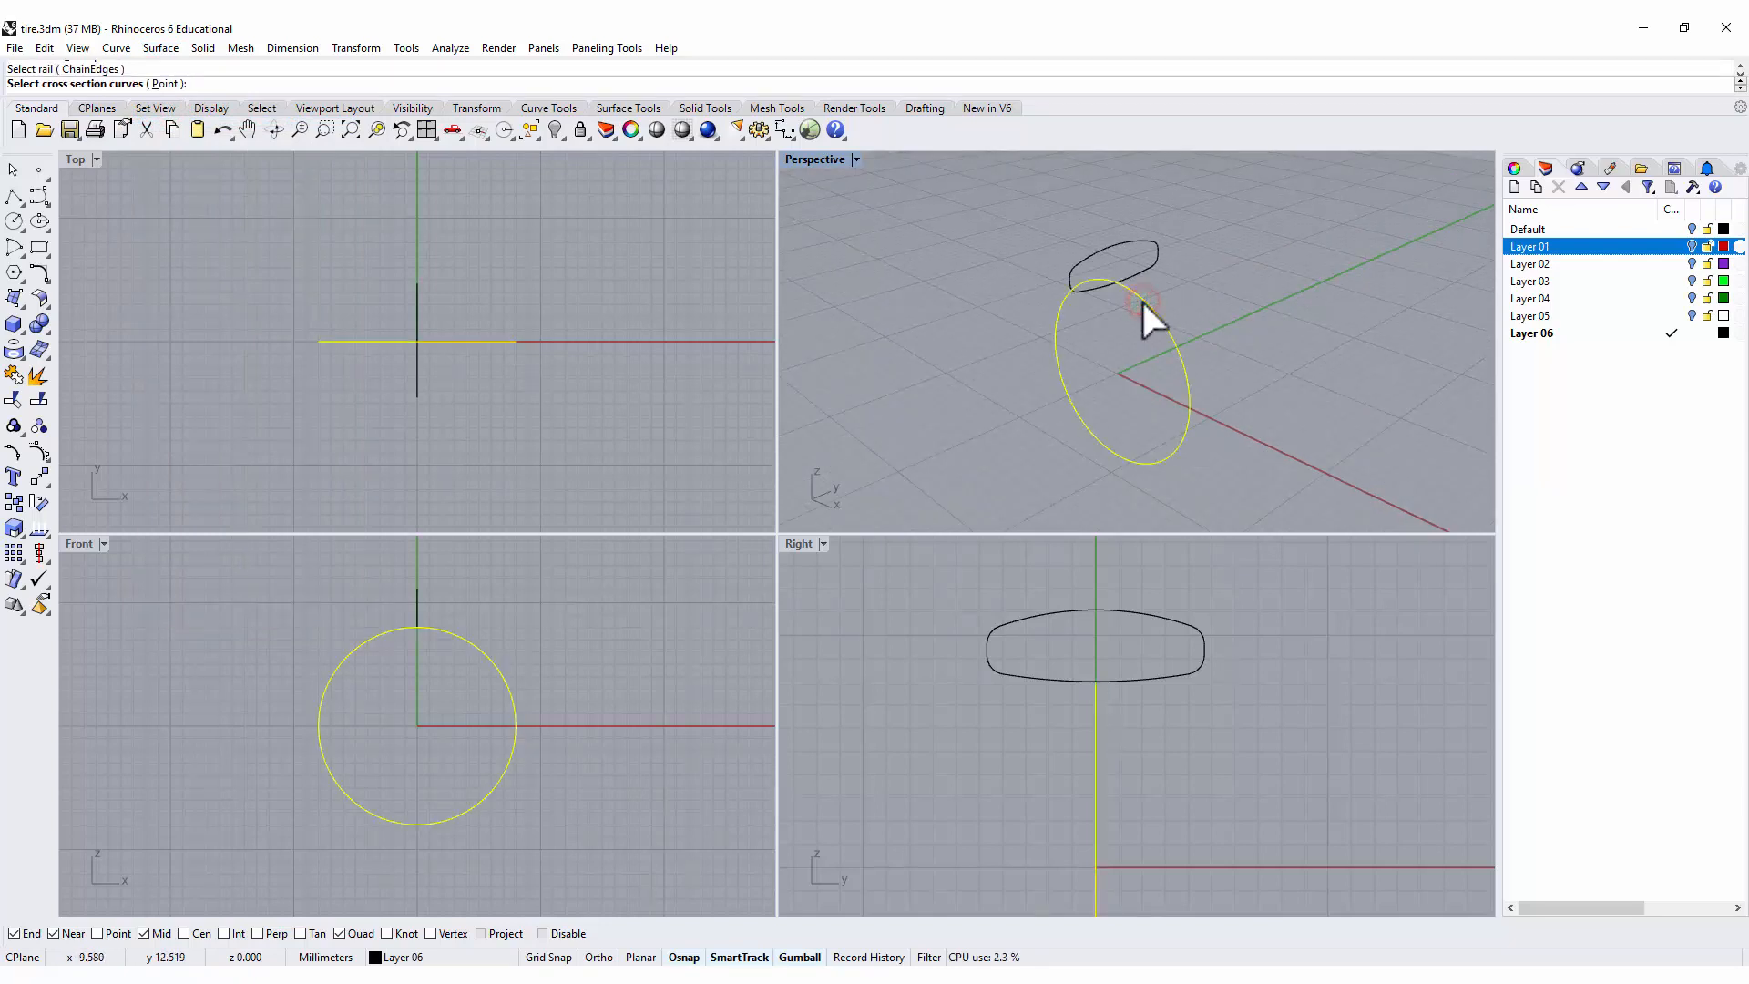
{"action": "left_click", "coordinate": [1145, 271]}
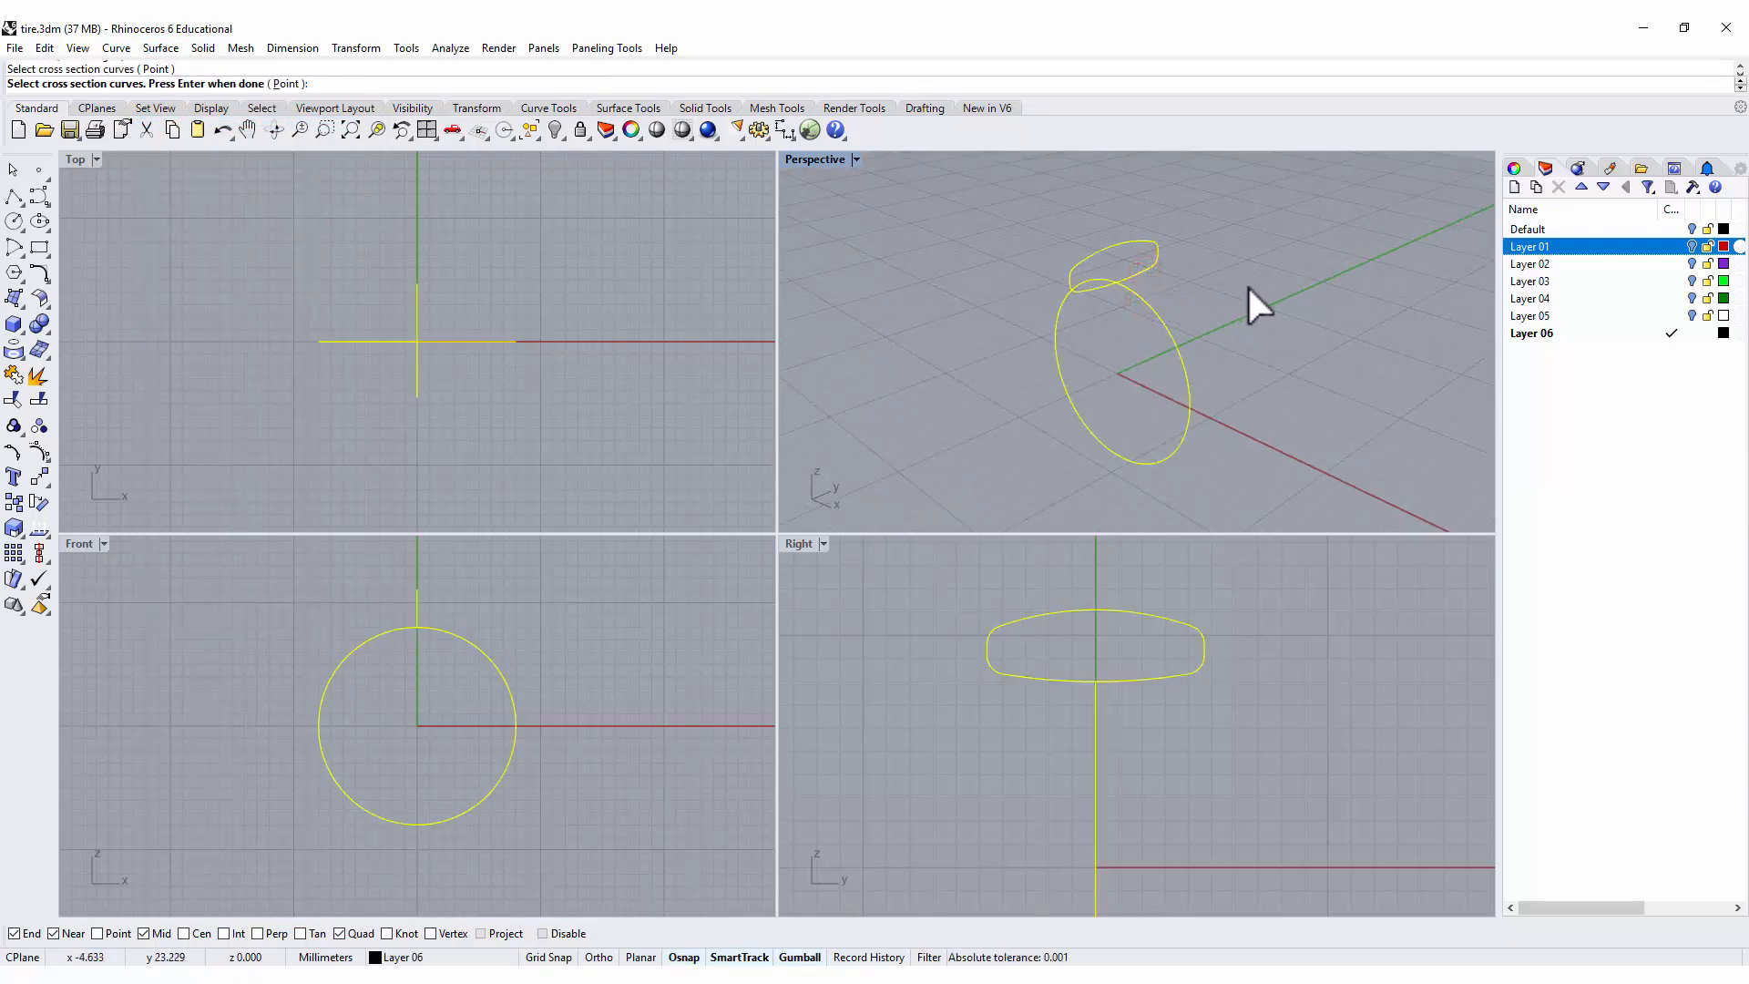
{"action": "key", "text": "Return"}
{"action": "key", "text": "Return"}
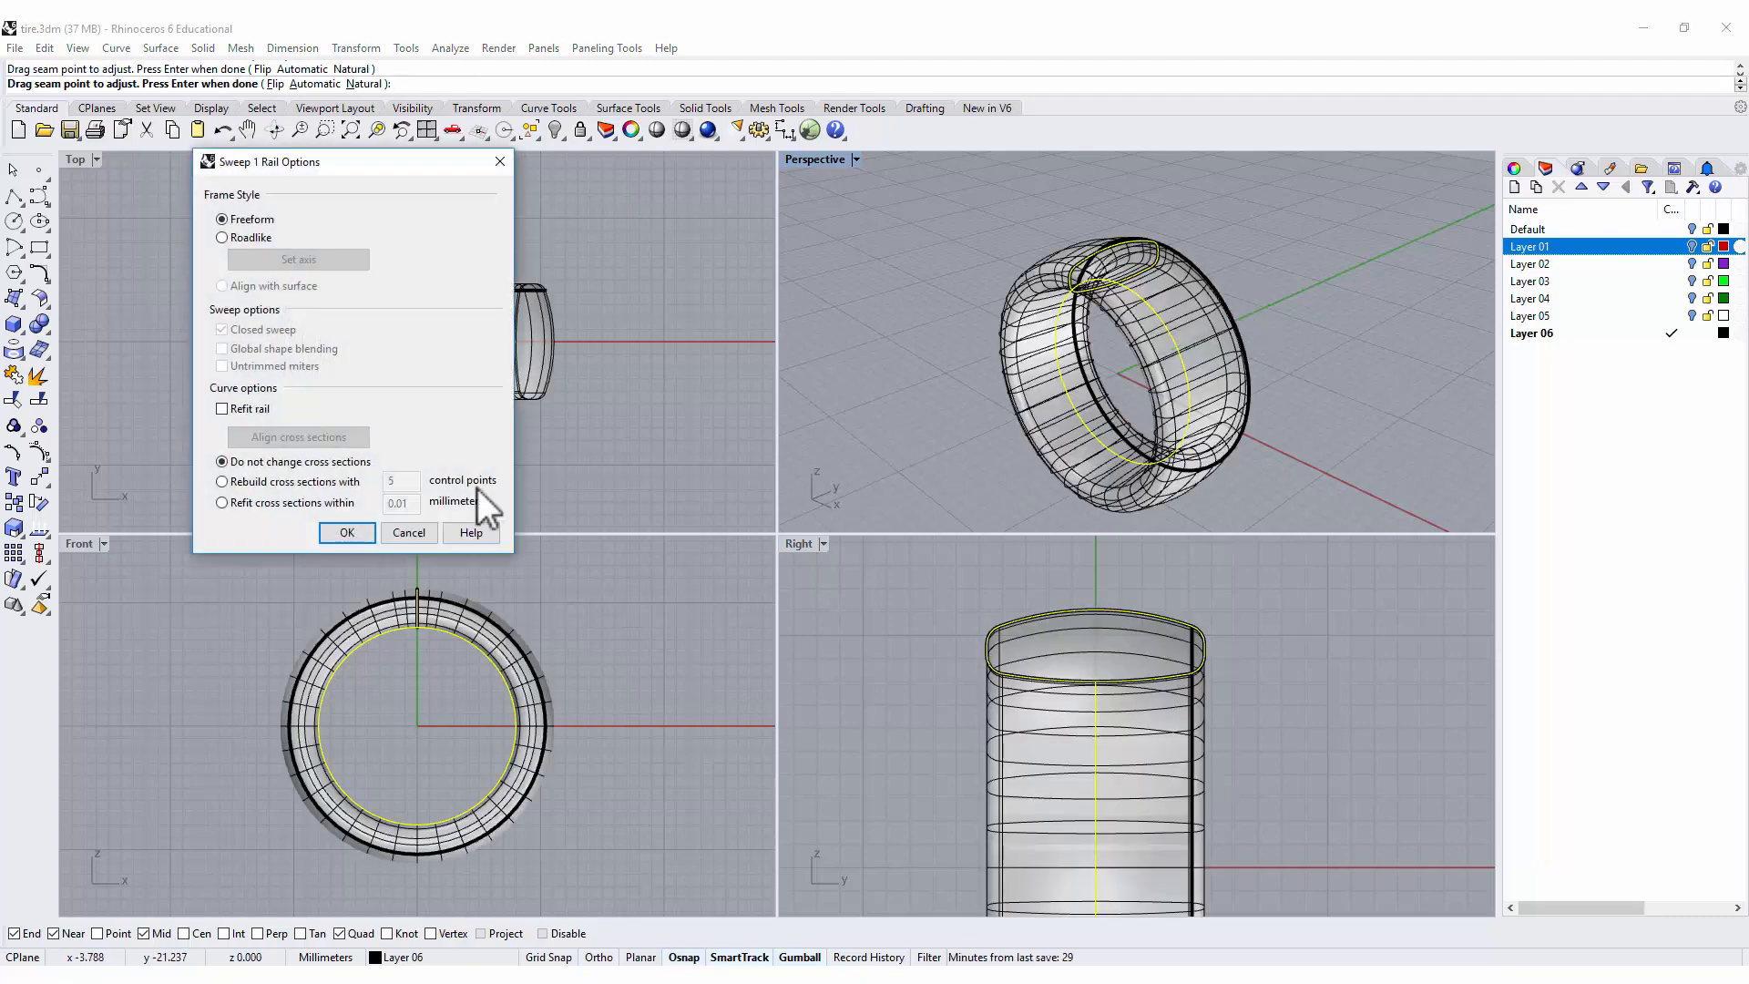
{"action": "left_click", "coordinate": [347, 532]}
Examine the seam lines of the swept ring surface from several angles.
{"action": "right_click", "coordinate": [1324, 325]}
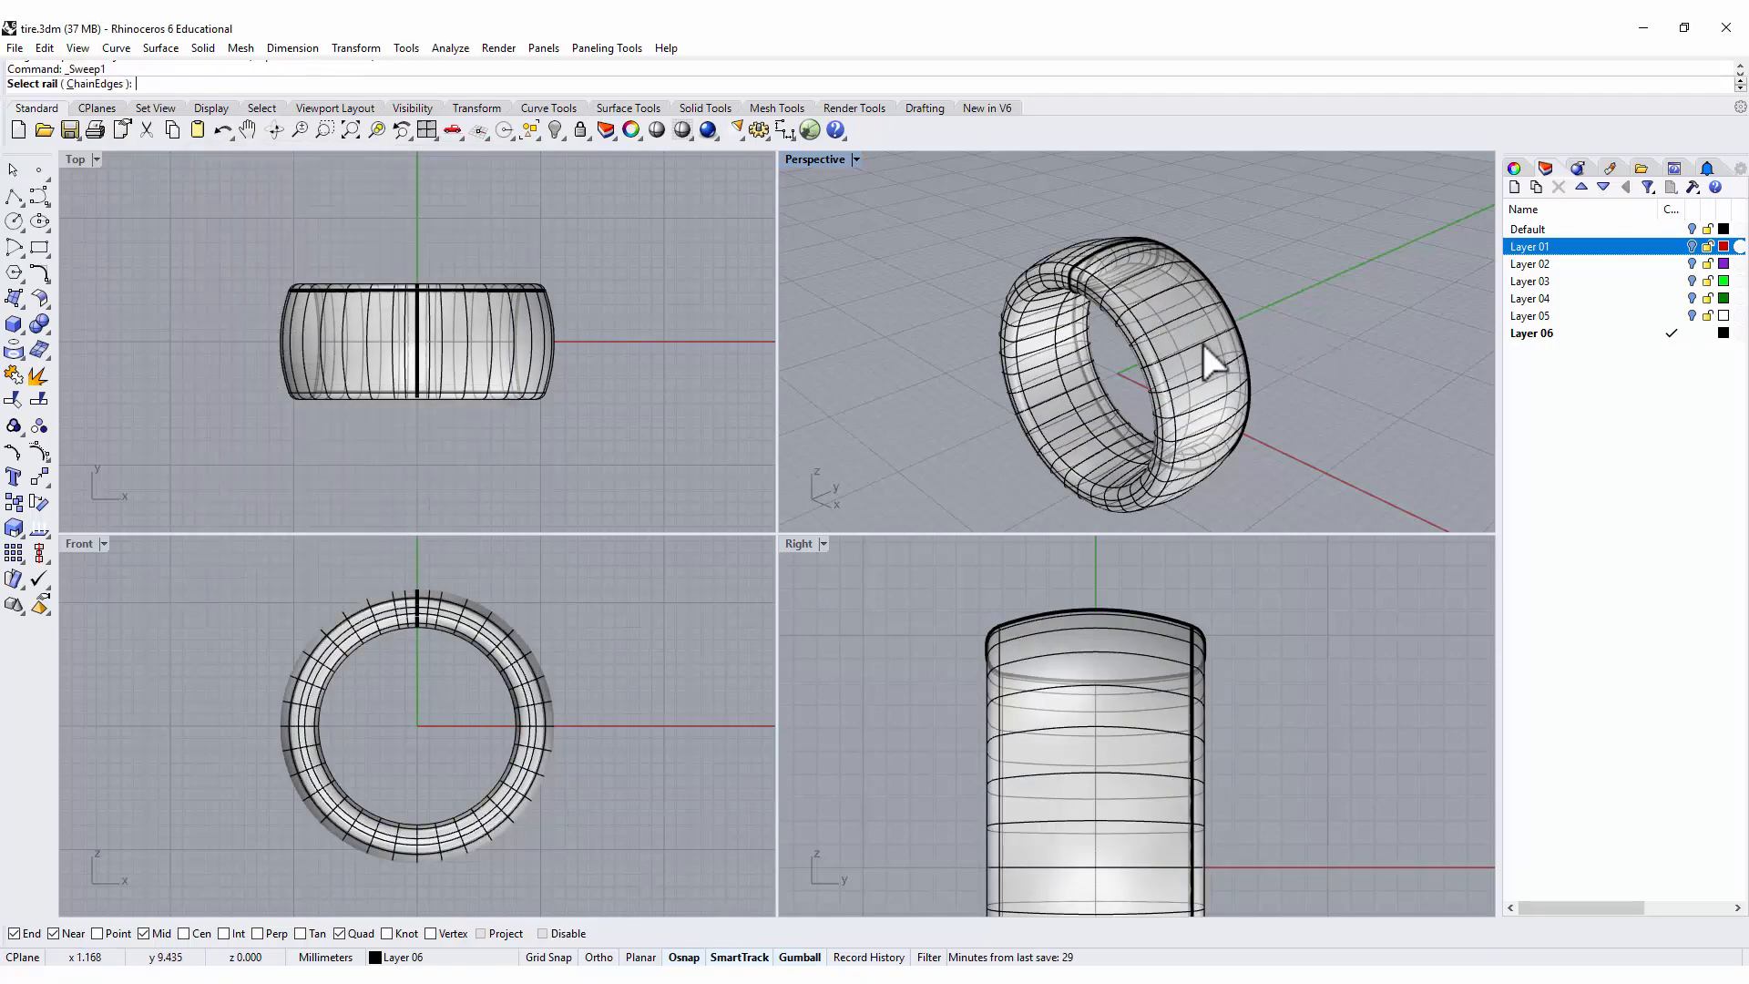
{"action": "right_click_drag", "start_coordinate": [1348, 330], "coordinate": [1089, 337]}
{"action": "scroll", "coordinate": [1143, 265], "scroll_direction": "up", "scroll_amount": 2}
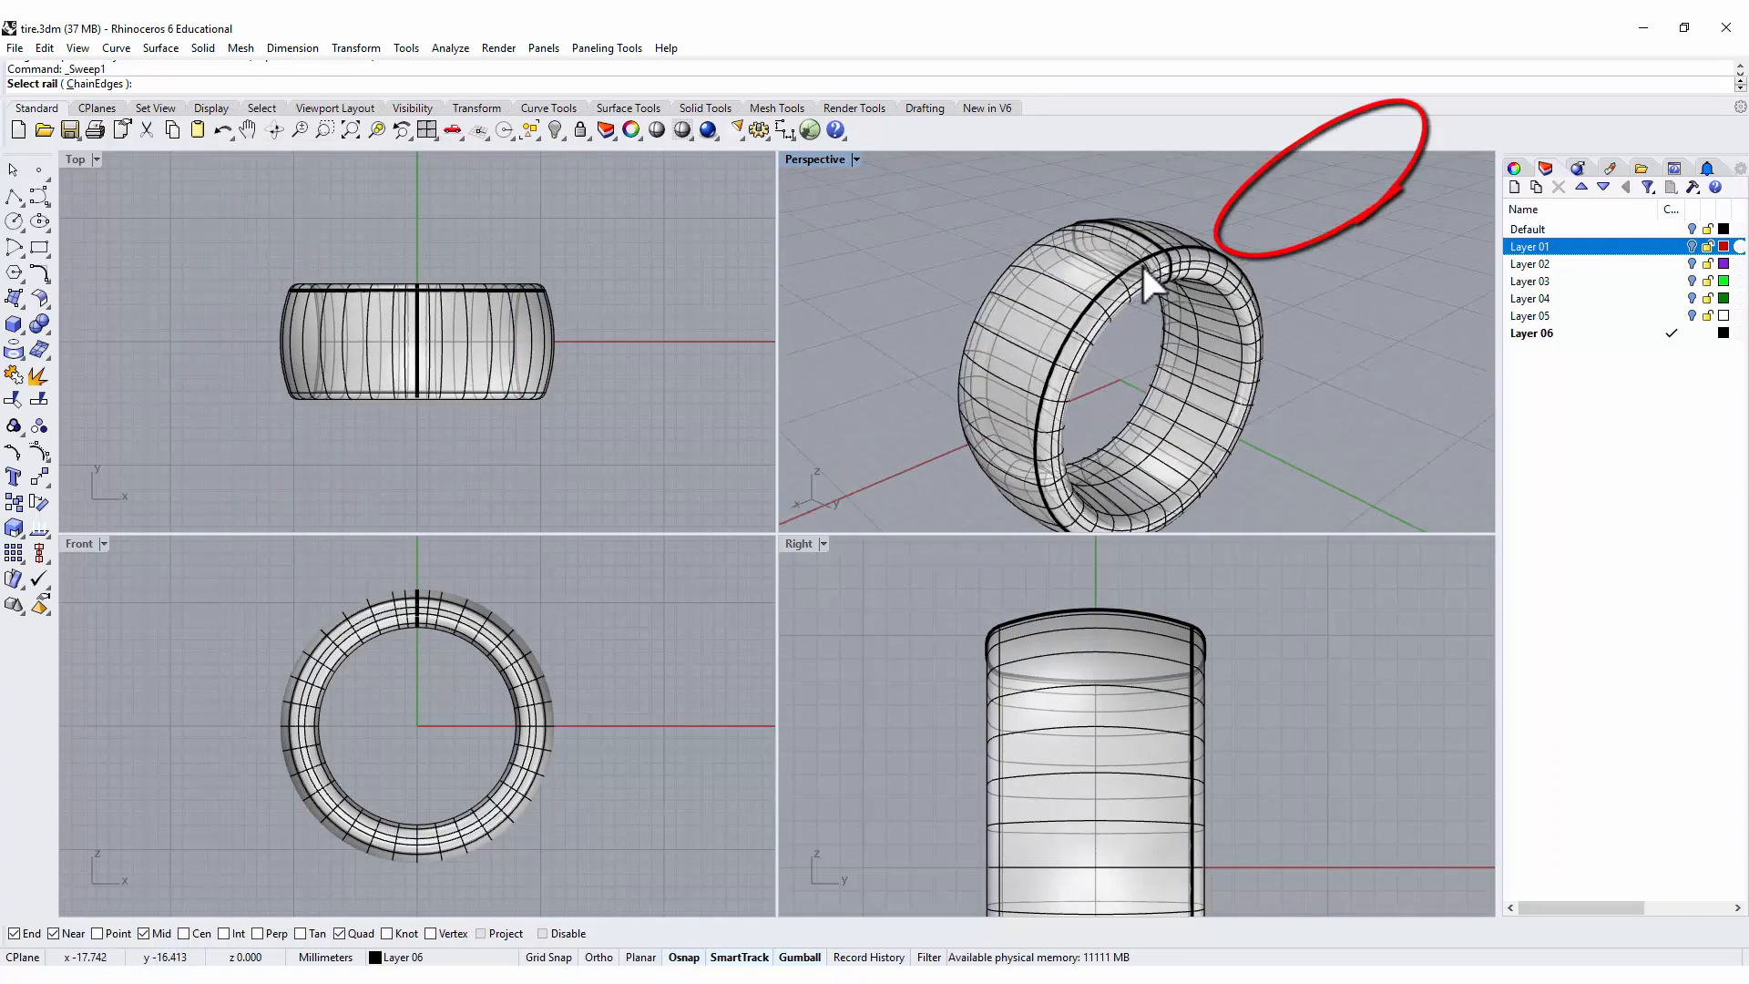
{"action": "mouse_move", "coordinate": [1146, 293]}
{"action": "right_mouse_down"}
{"action": "mouse_move", "coordinate": [1070, 355]}
{"action": "mouse_move", "coordinate": [941, 359]}
{"action": "right_mouse_up"}
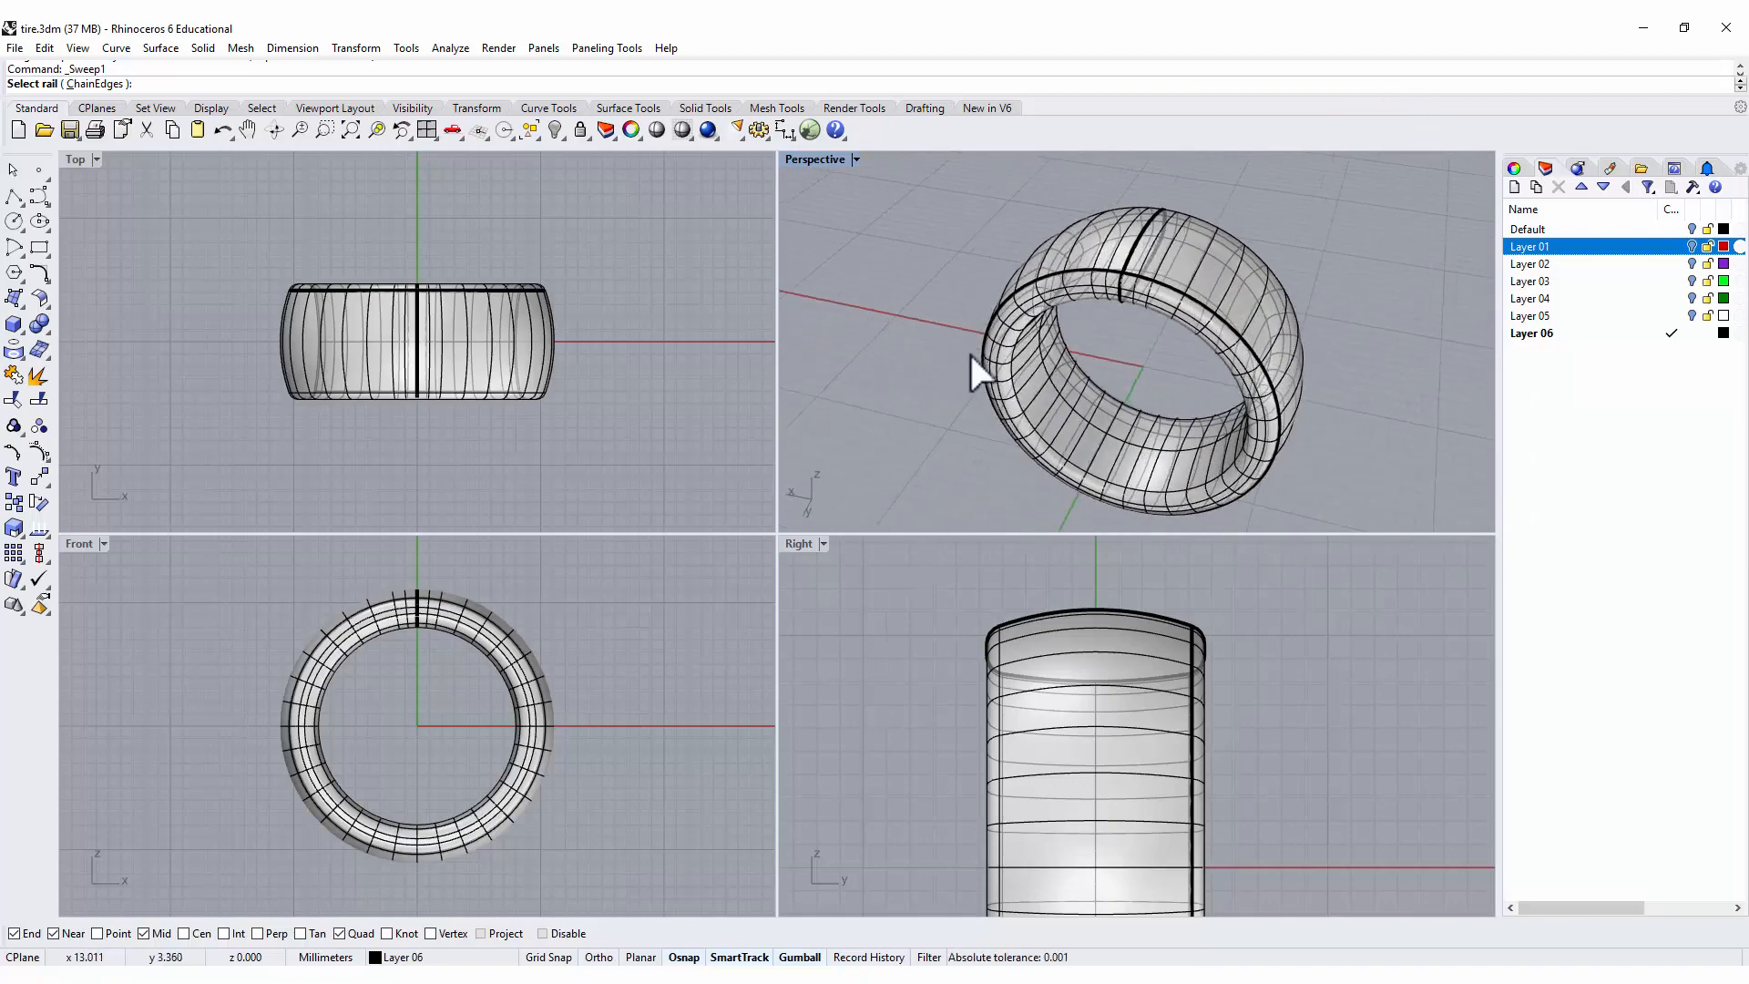
{"action": "key", "text": "Escape"}
{"action": "mouse_move", "coordinate": [1352, 352]}
{"action": "right_mouse_down"}
{"action": "mouse_move", "coordinate": [1136, 374]}
{"action": "mouse_move", "coordinate": [1342, 336]}
{"action": "right_mouse_up"}
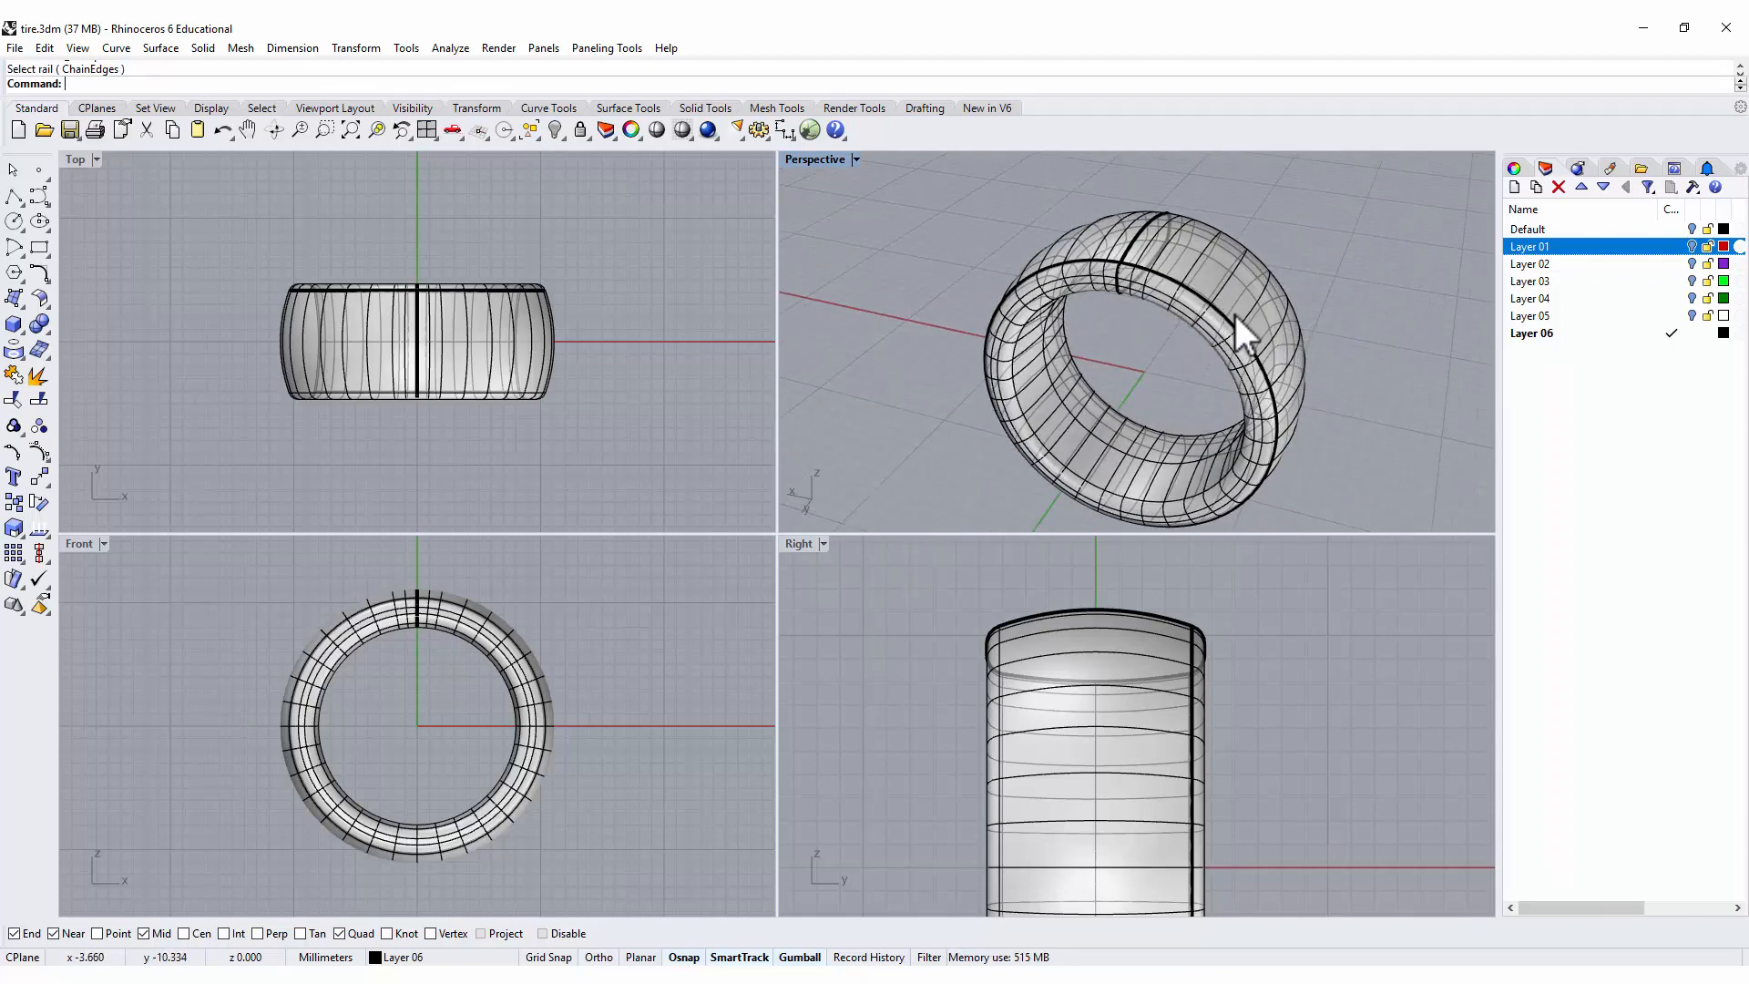
{"action": "mouse_move", "coordinate": [1261, 308]}
{"action": "right_mouse_down"}
{"action": "mouse_move", "coordinate": [1259, 326]}
{"action": "mouse_move", "coordinate": [1124, 359]}
{"action": "mouse_move", "coordinate": [1222, 281]}
{"action": "mouse_move", "coordinate": [1324, 336]}
{"action": "mouse_move", "coordinate": [1268, 339]}
{"action": "right_mouse_up"}
{"action": "double_click", "coordinate": [827, 158]}
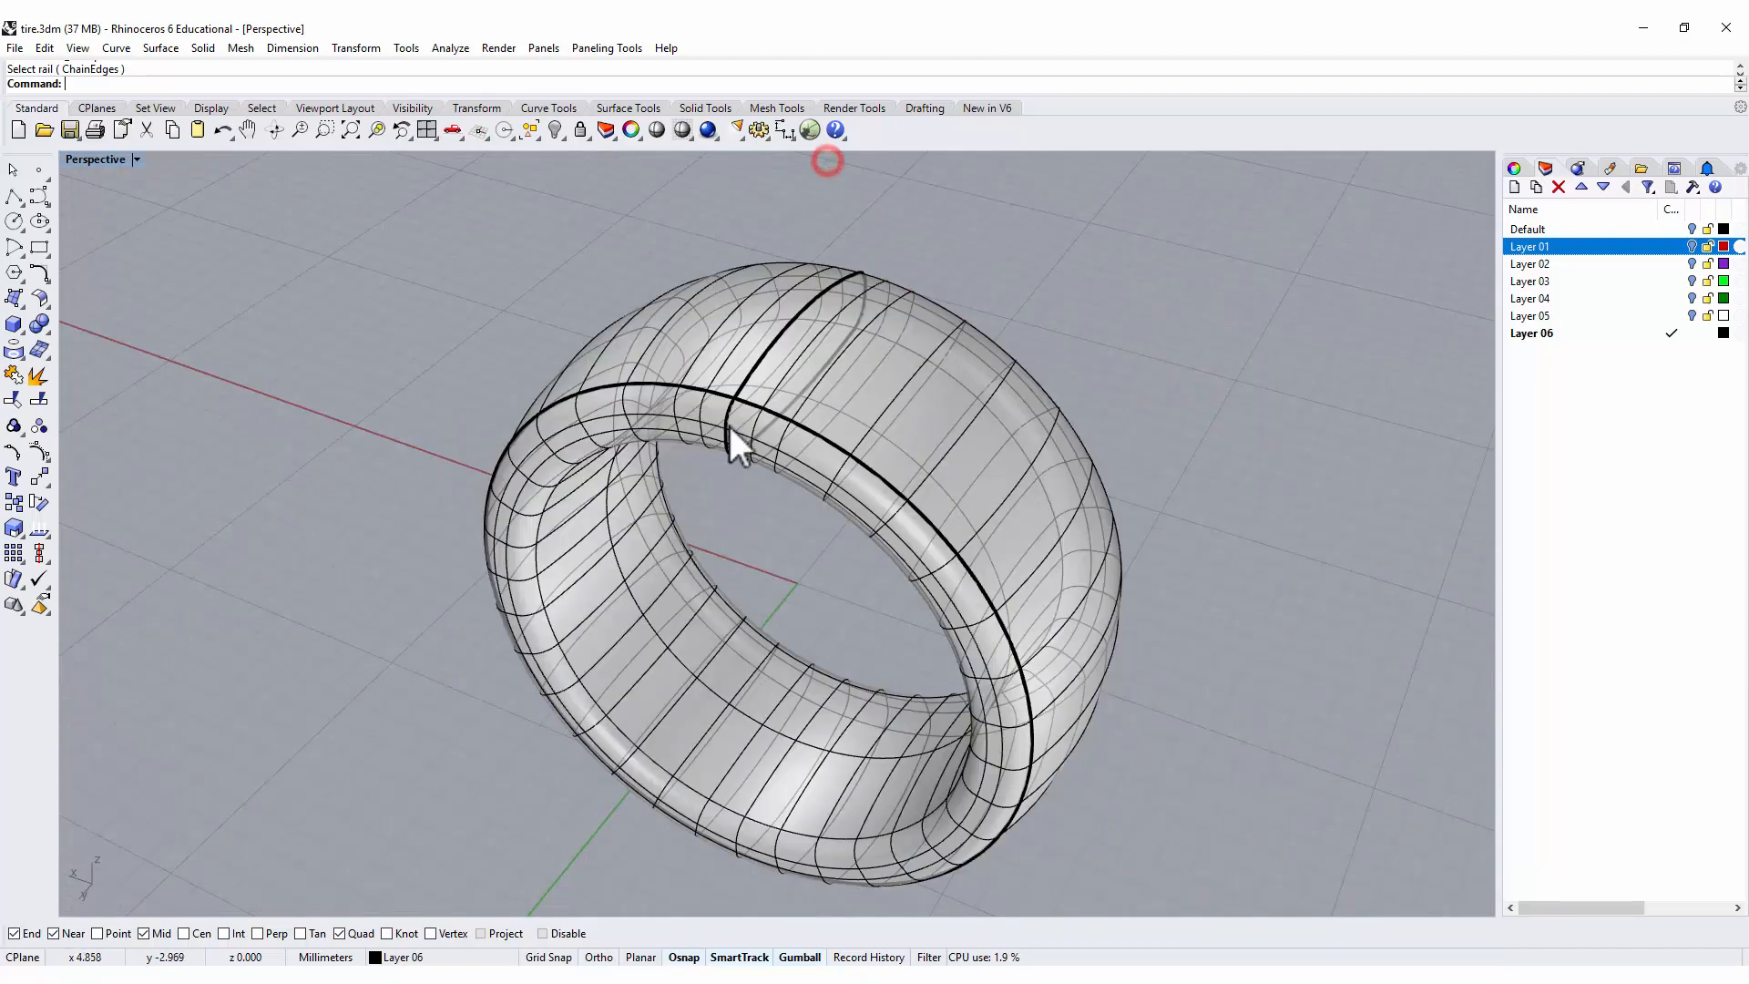
{"action": "right_click_drag", "start_coordinate": [730, 427], "coordinate": [753, 395]}
{"action": "right_click", "coordinate": [752, 395]}
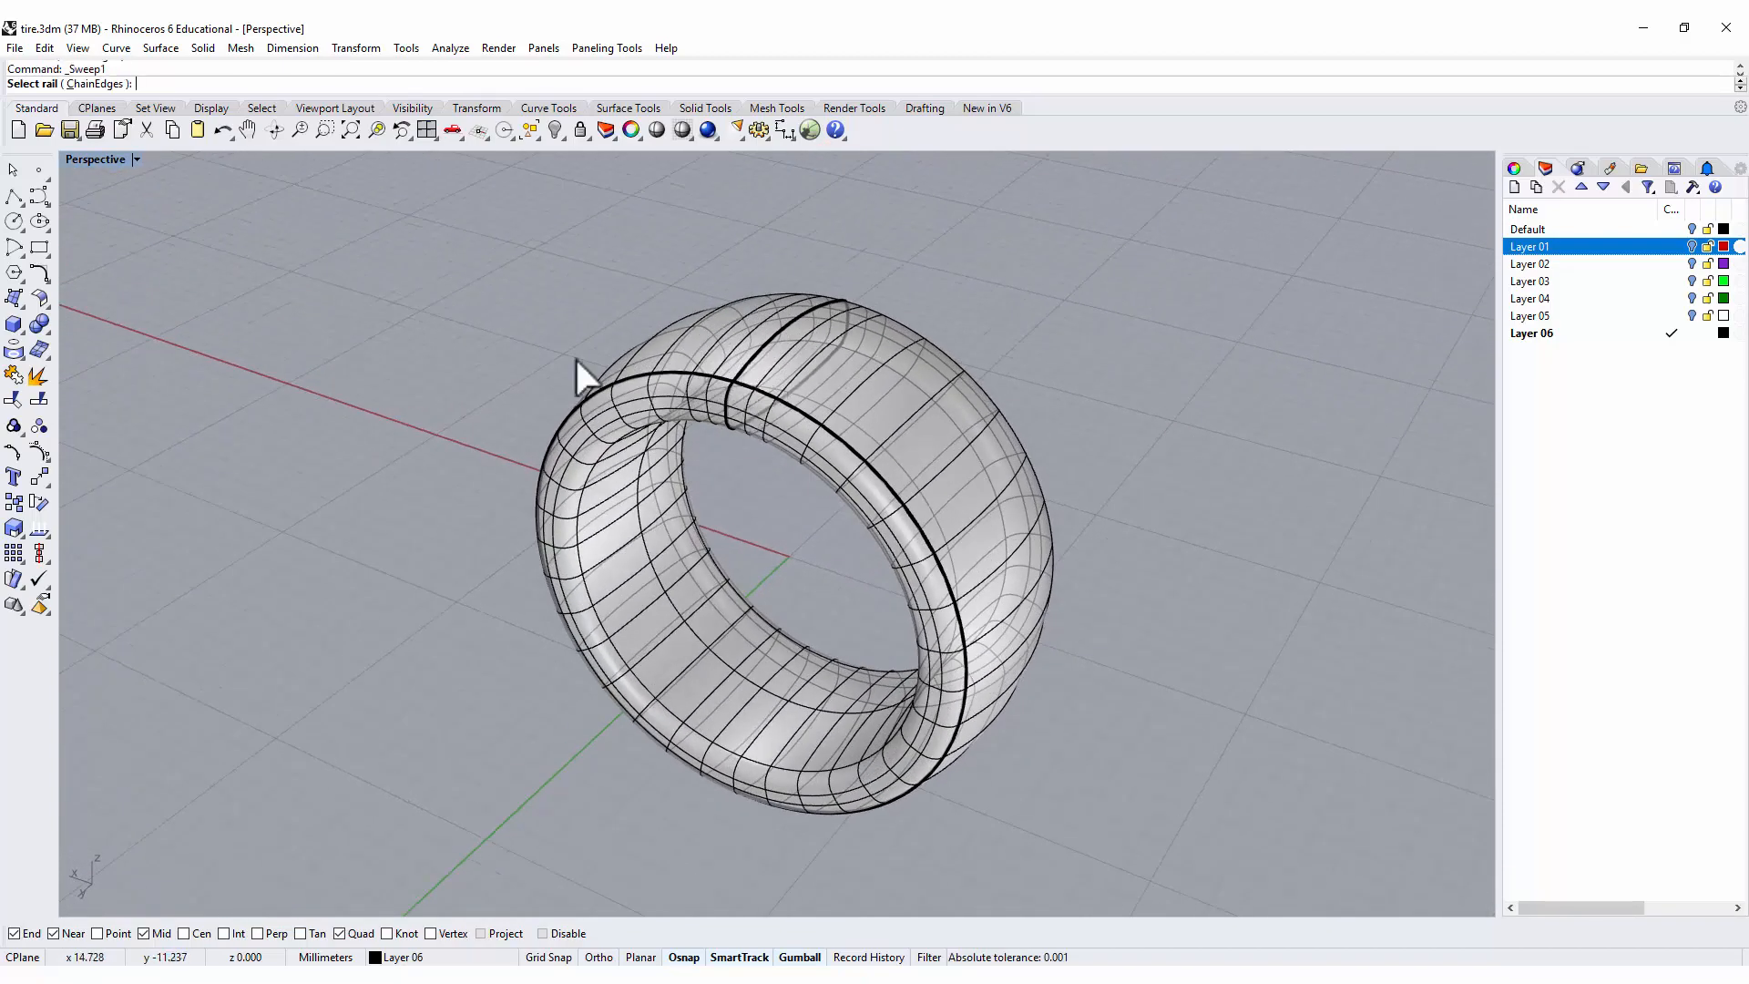
Adjust the ring surface's seam in the U direction, placing it at the quadrant point on the band's inner face.
{"action": "left_click", "coordinate": [47, 309]}
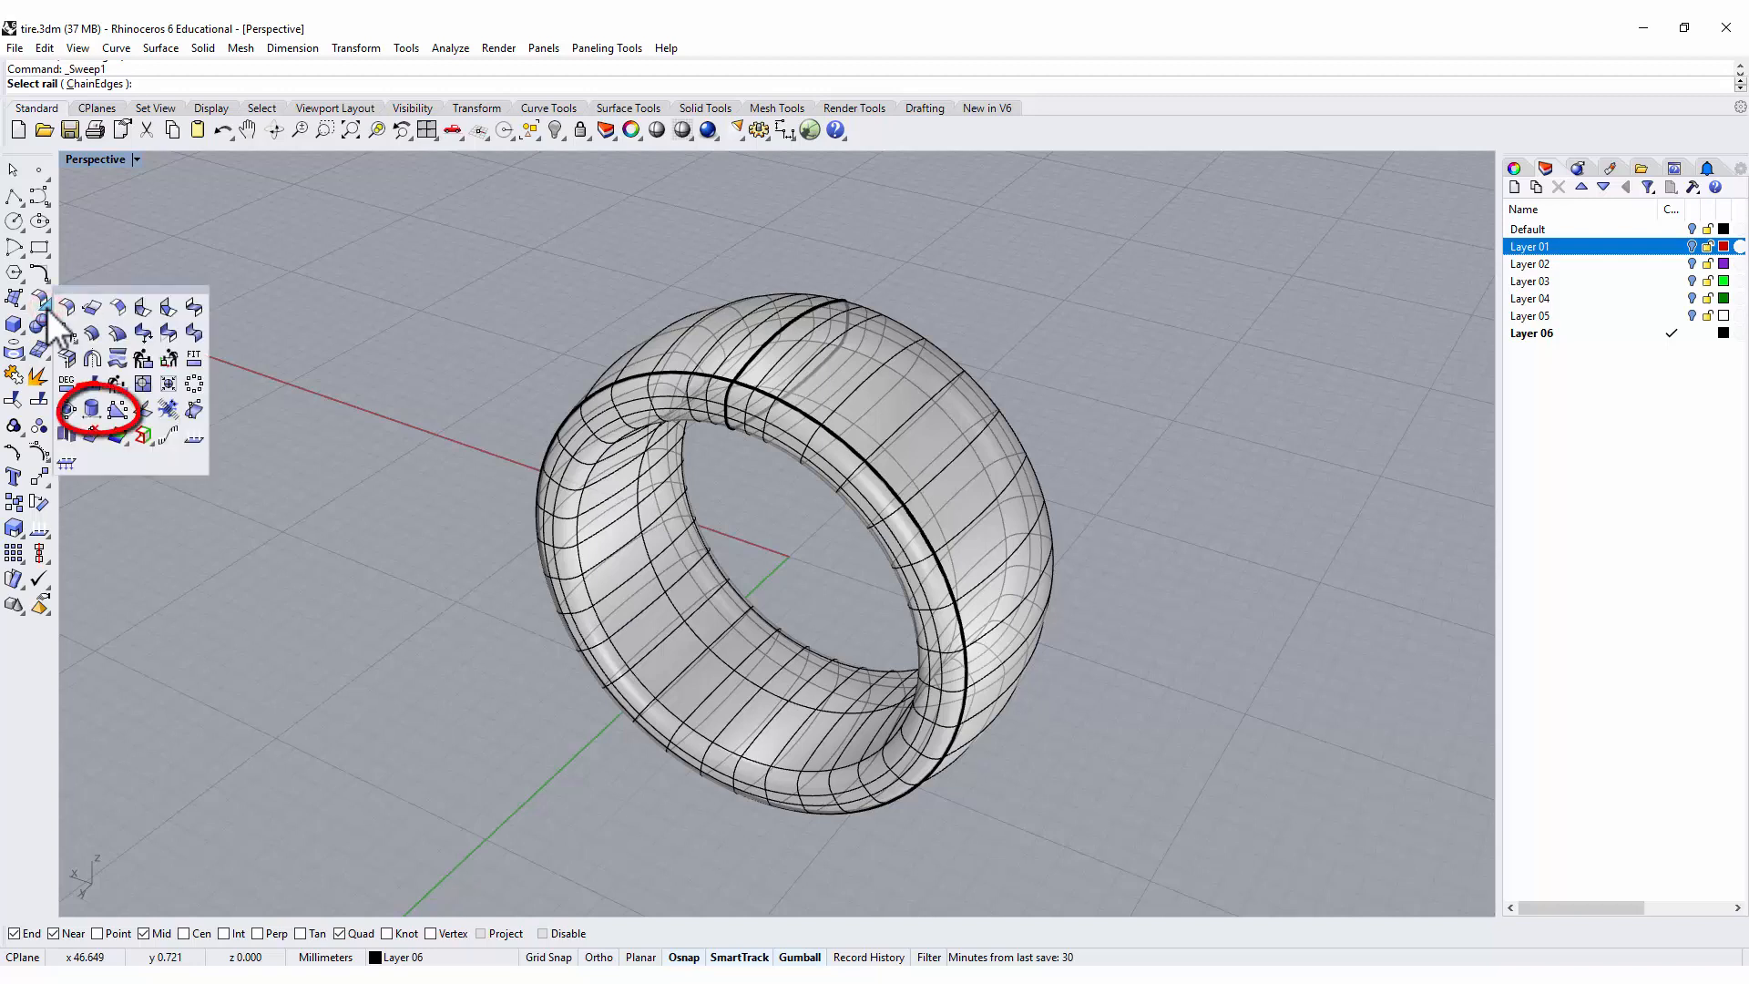
{"action": "left_click", "coordinate": [91, 409]}
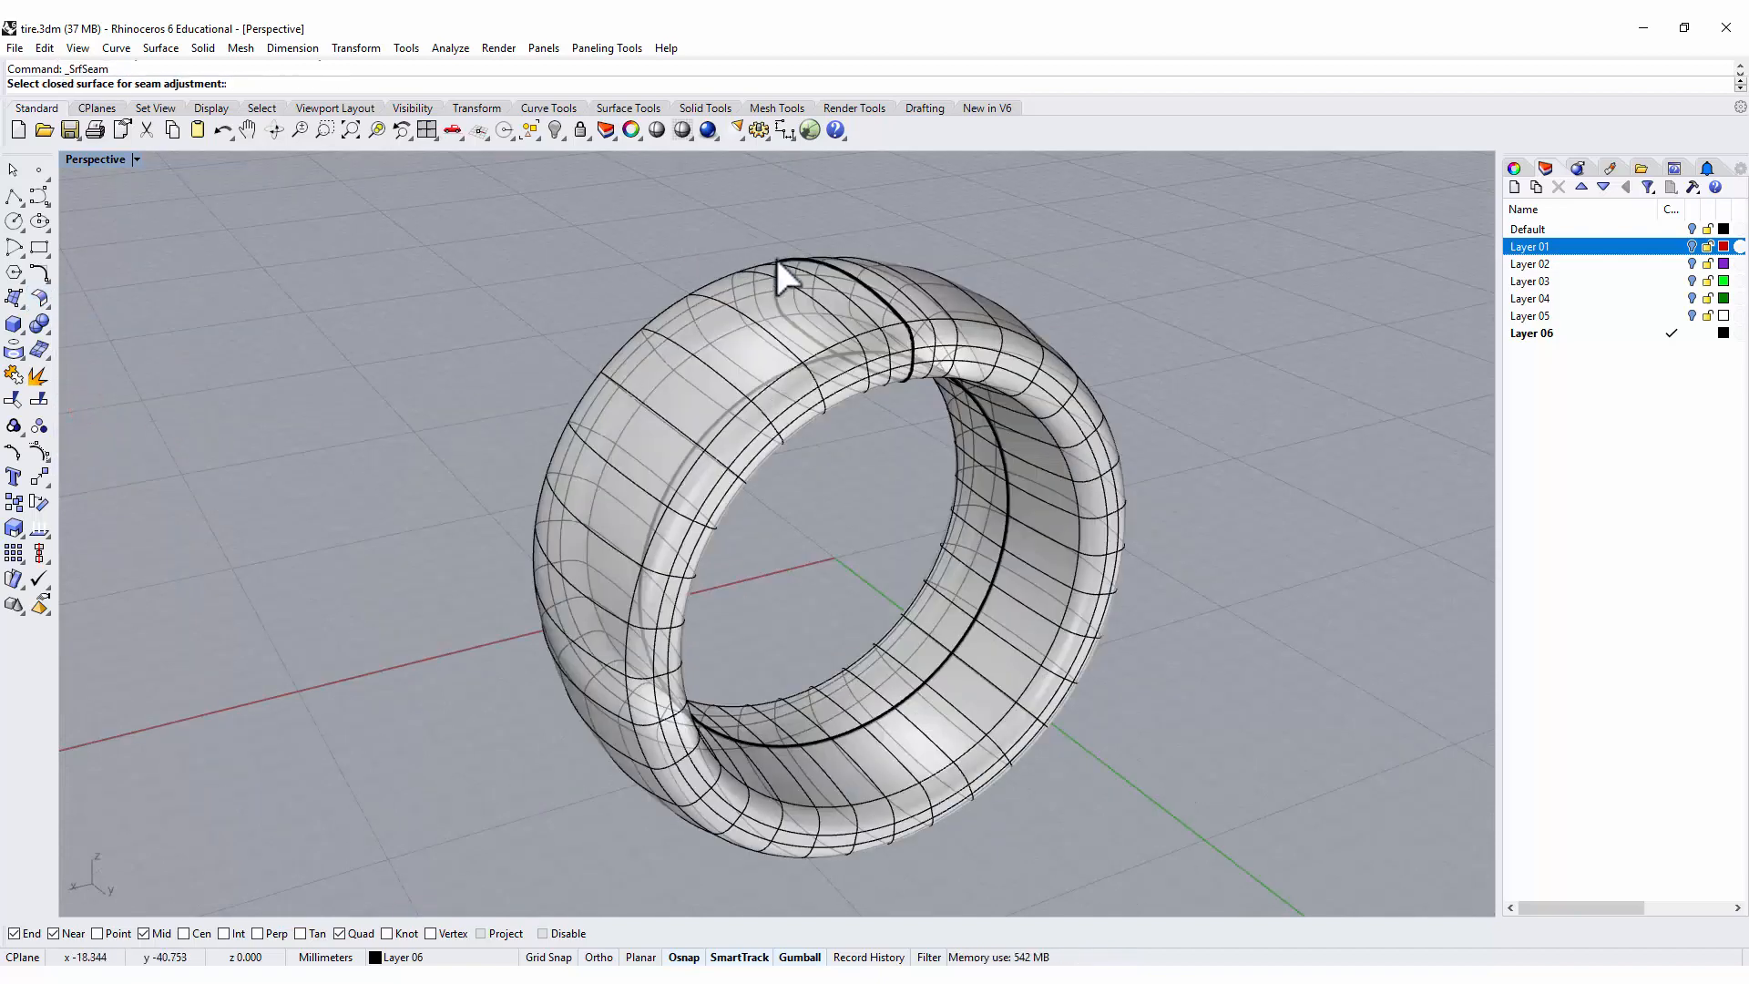
{"action": "left_click", "coordinate": [716, 335]}
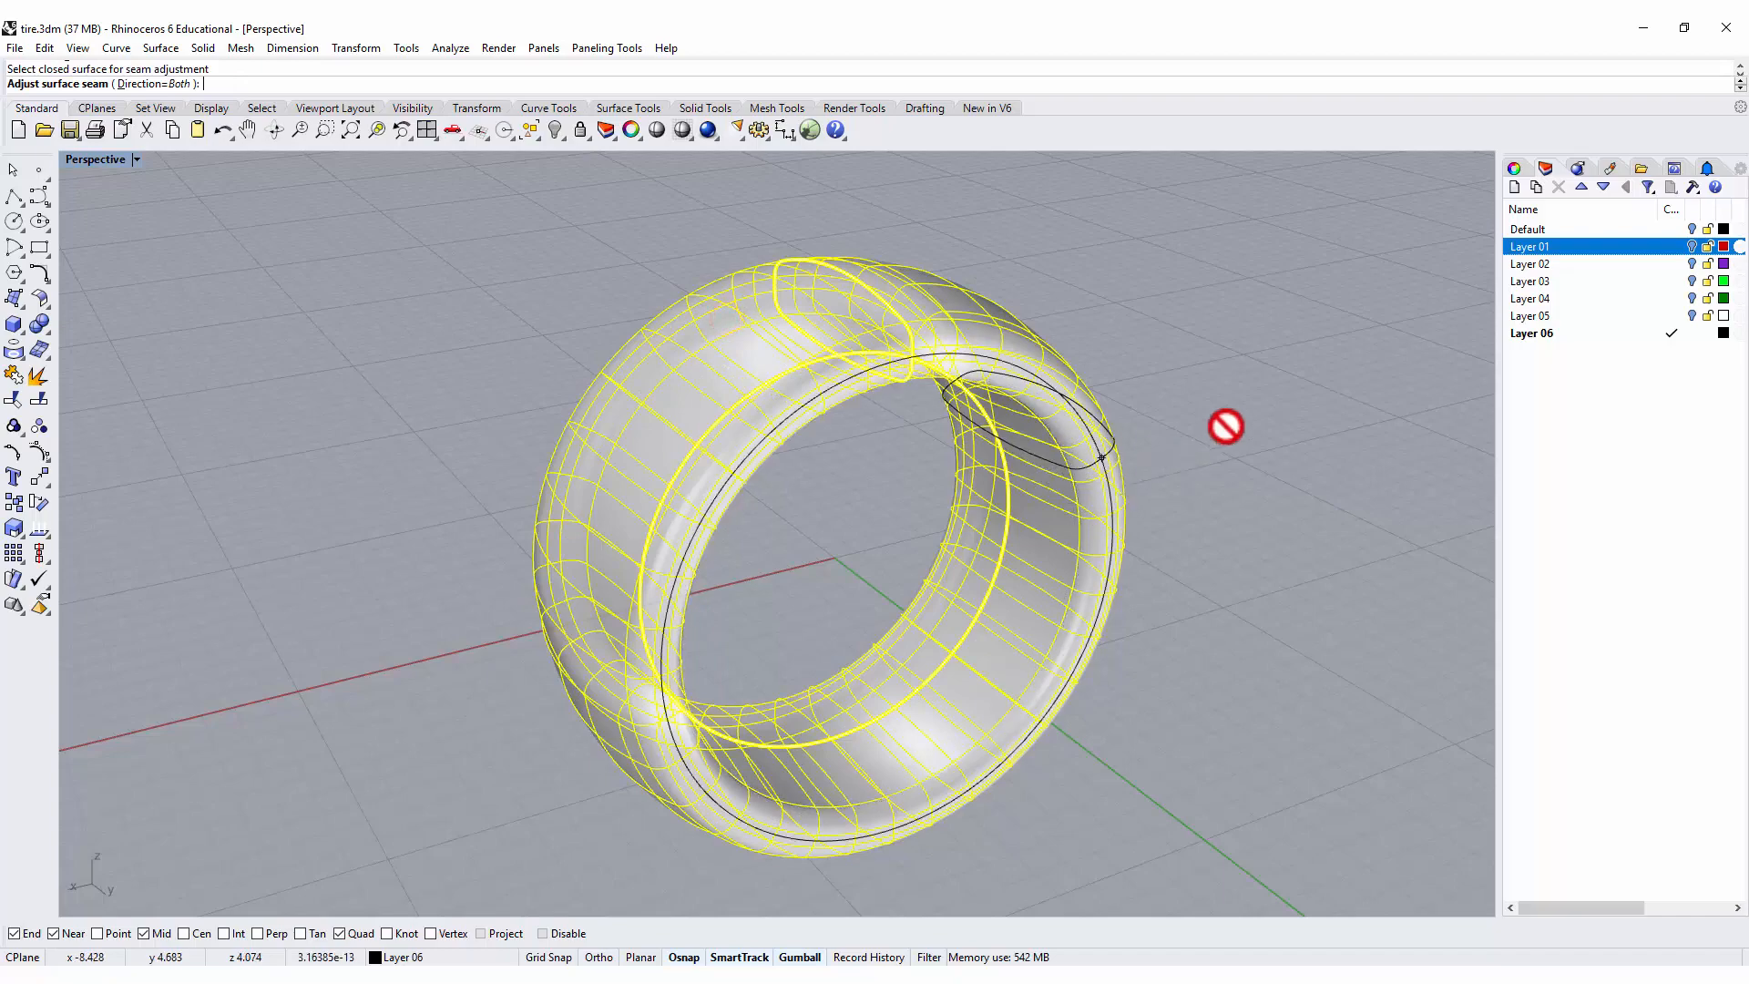
{"action": "right_click_drag", "start_coordinate": [1225, 425], "coordinate": [1164, 391]}
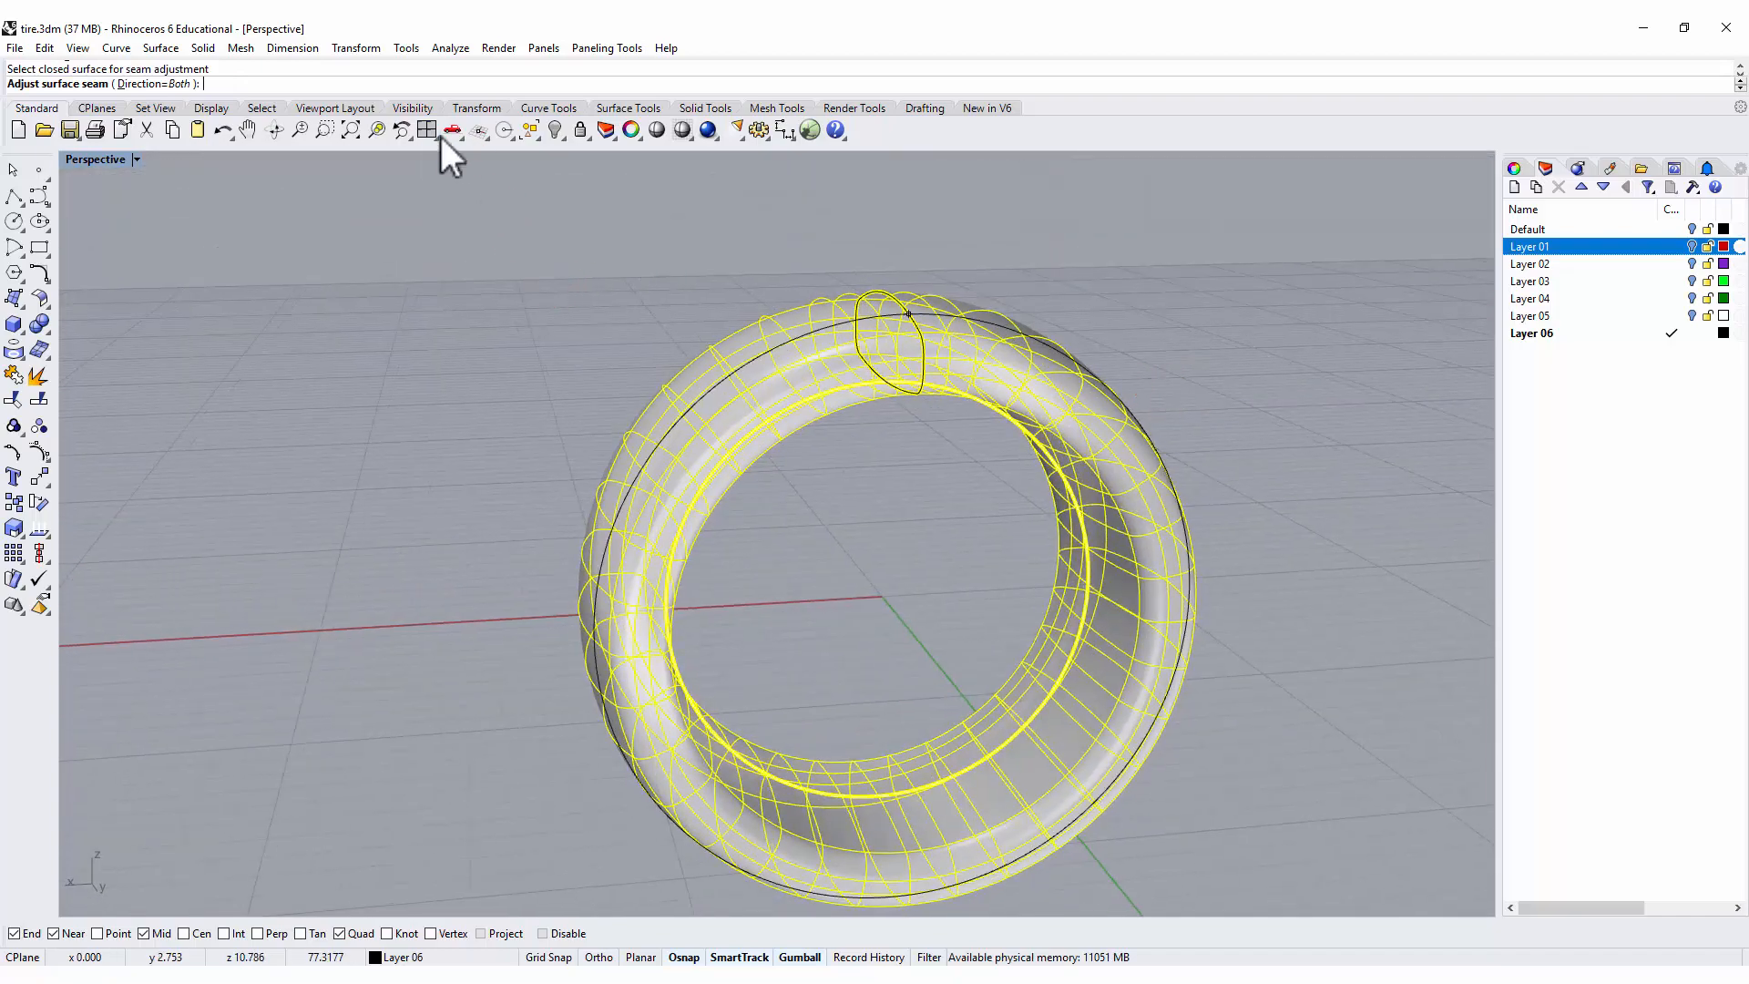
{"action": "left_click", "coordinate": [151, 84]}
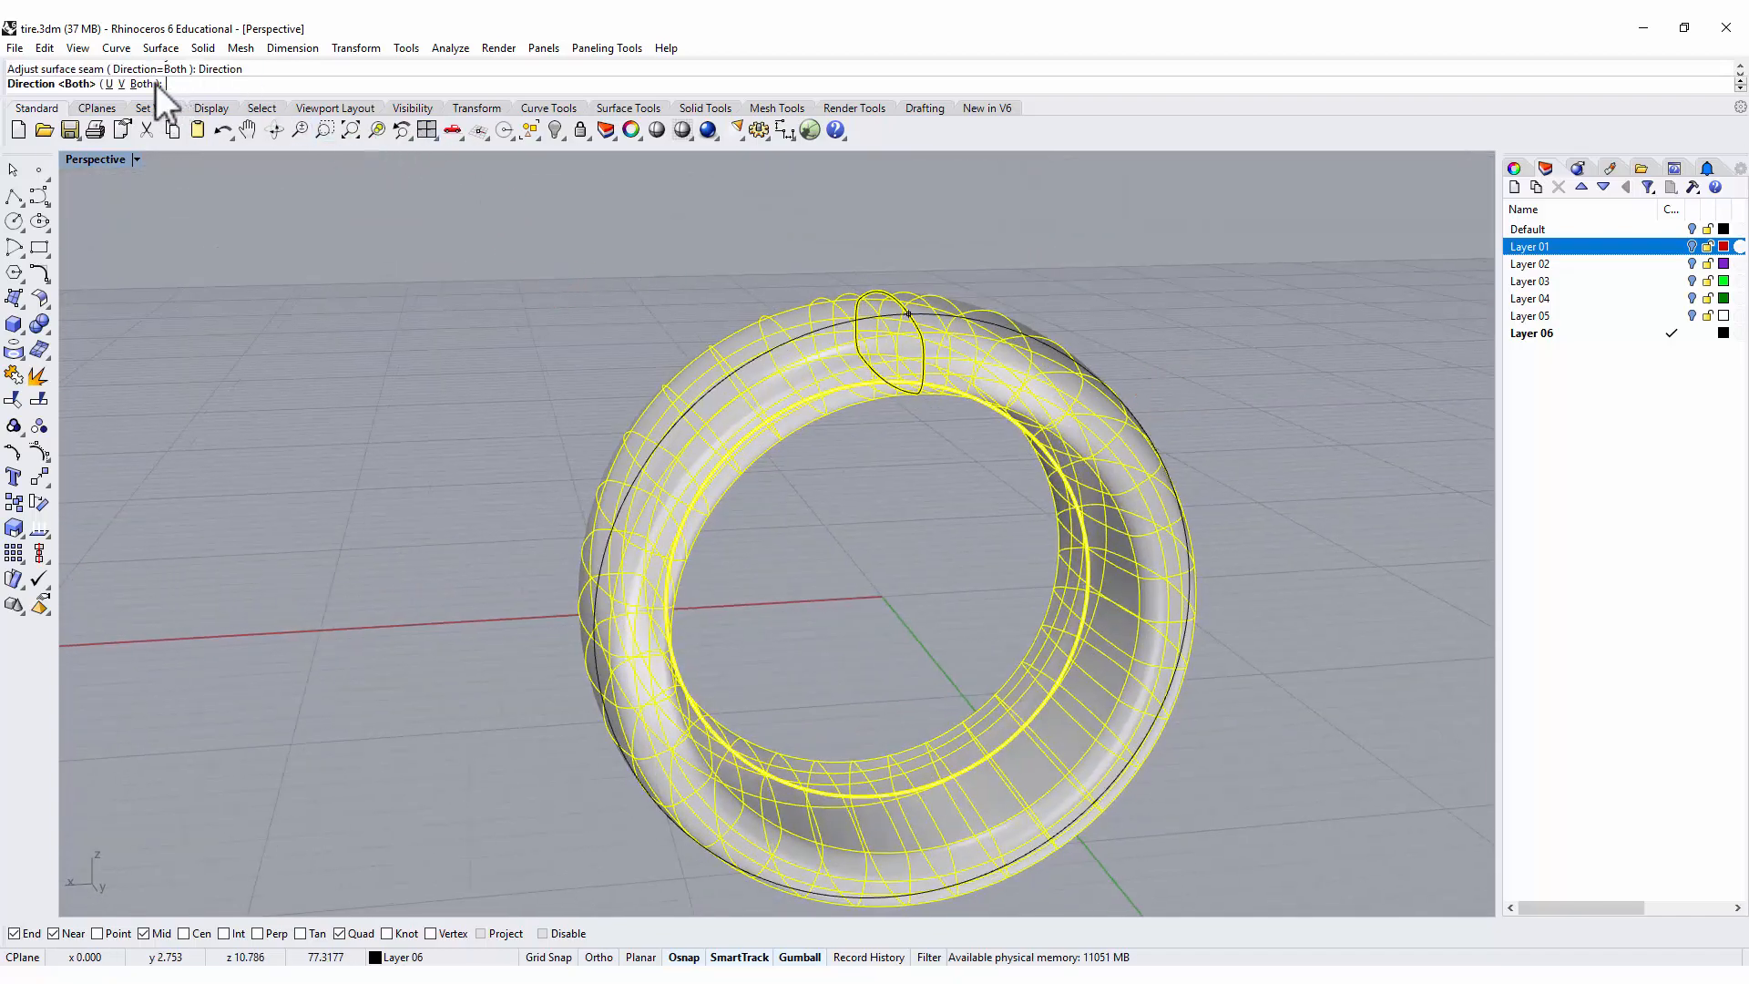
{"action": "left_click", "coordinate": [108, 84]}
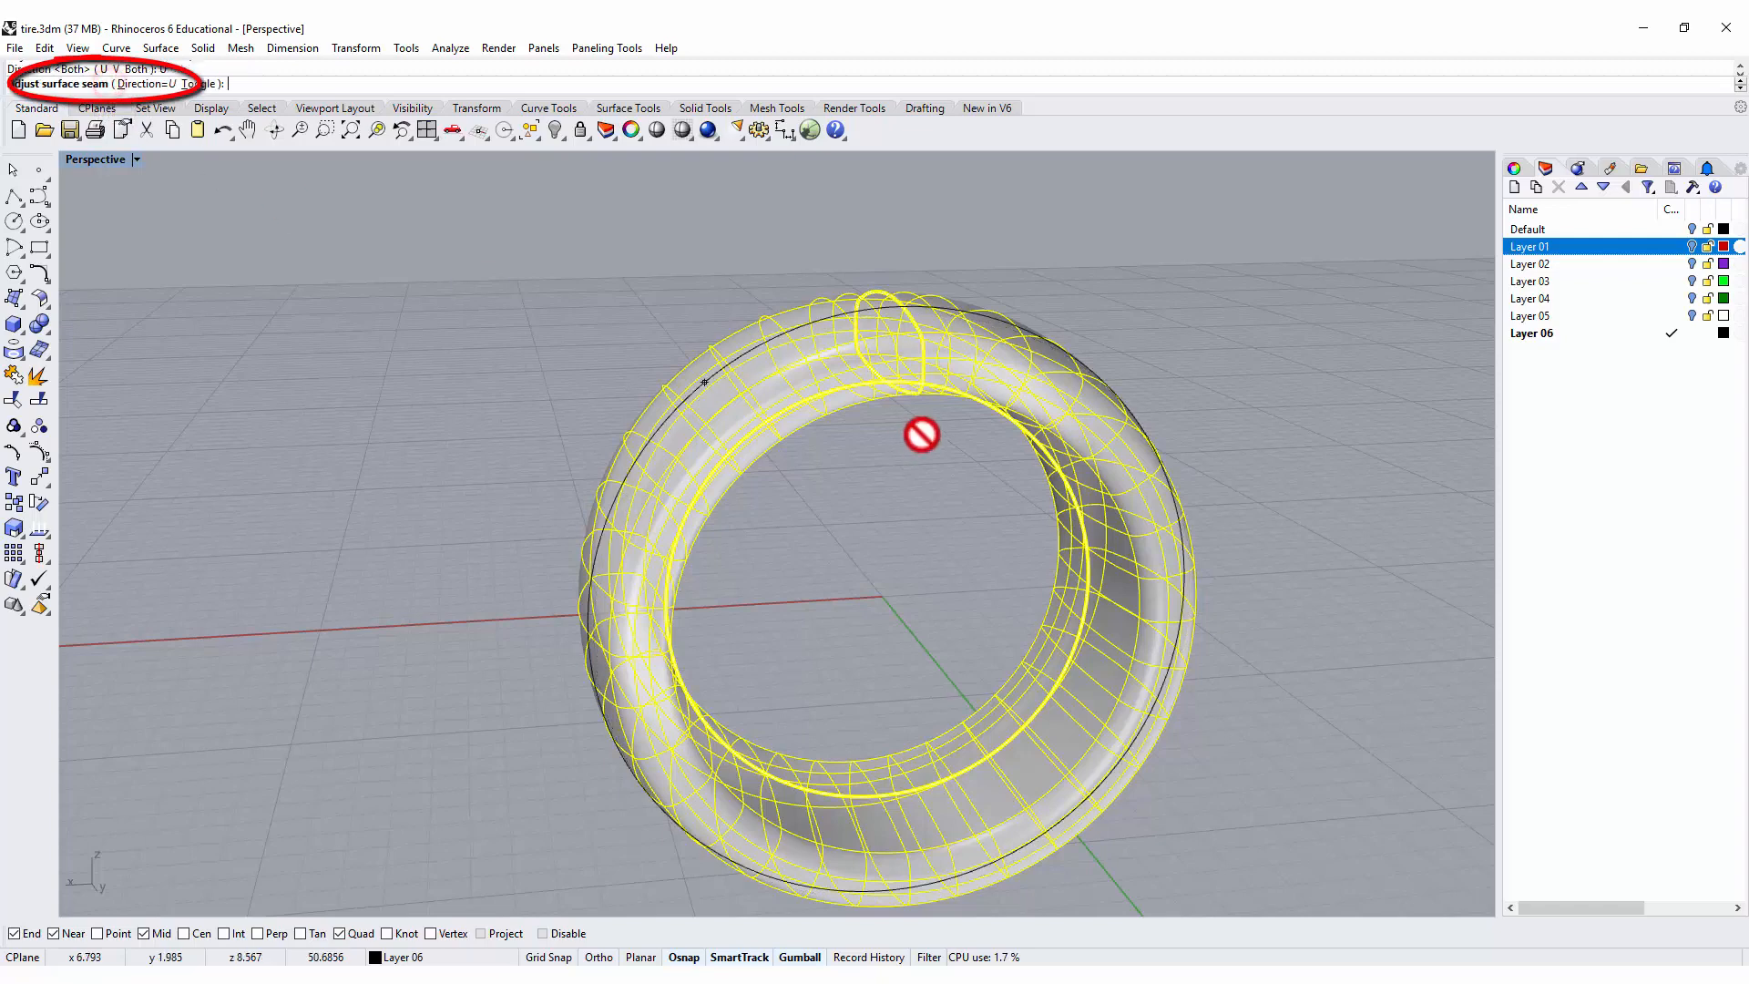
{"action": "right_click_drag", "start_coordinate": [936, 461], "coordinate": [974, 358]}
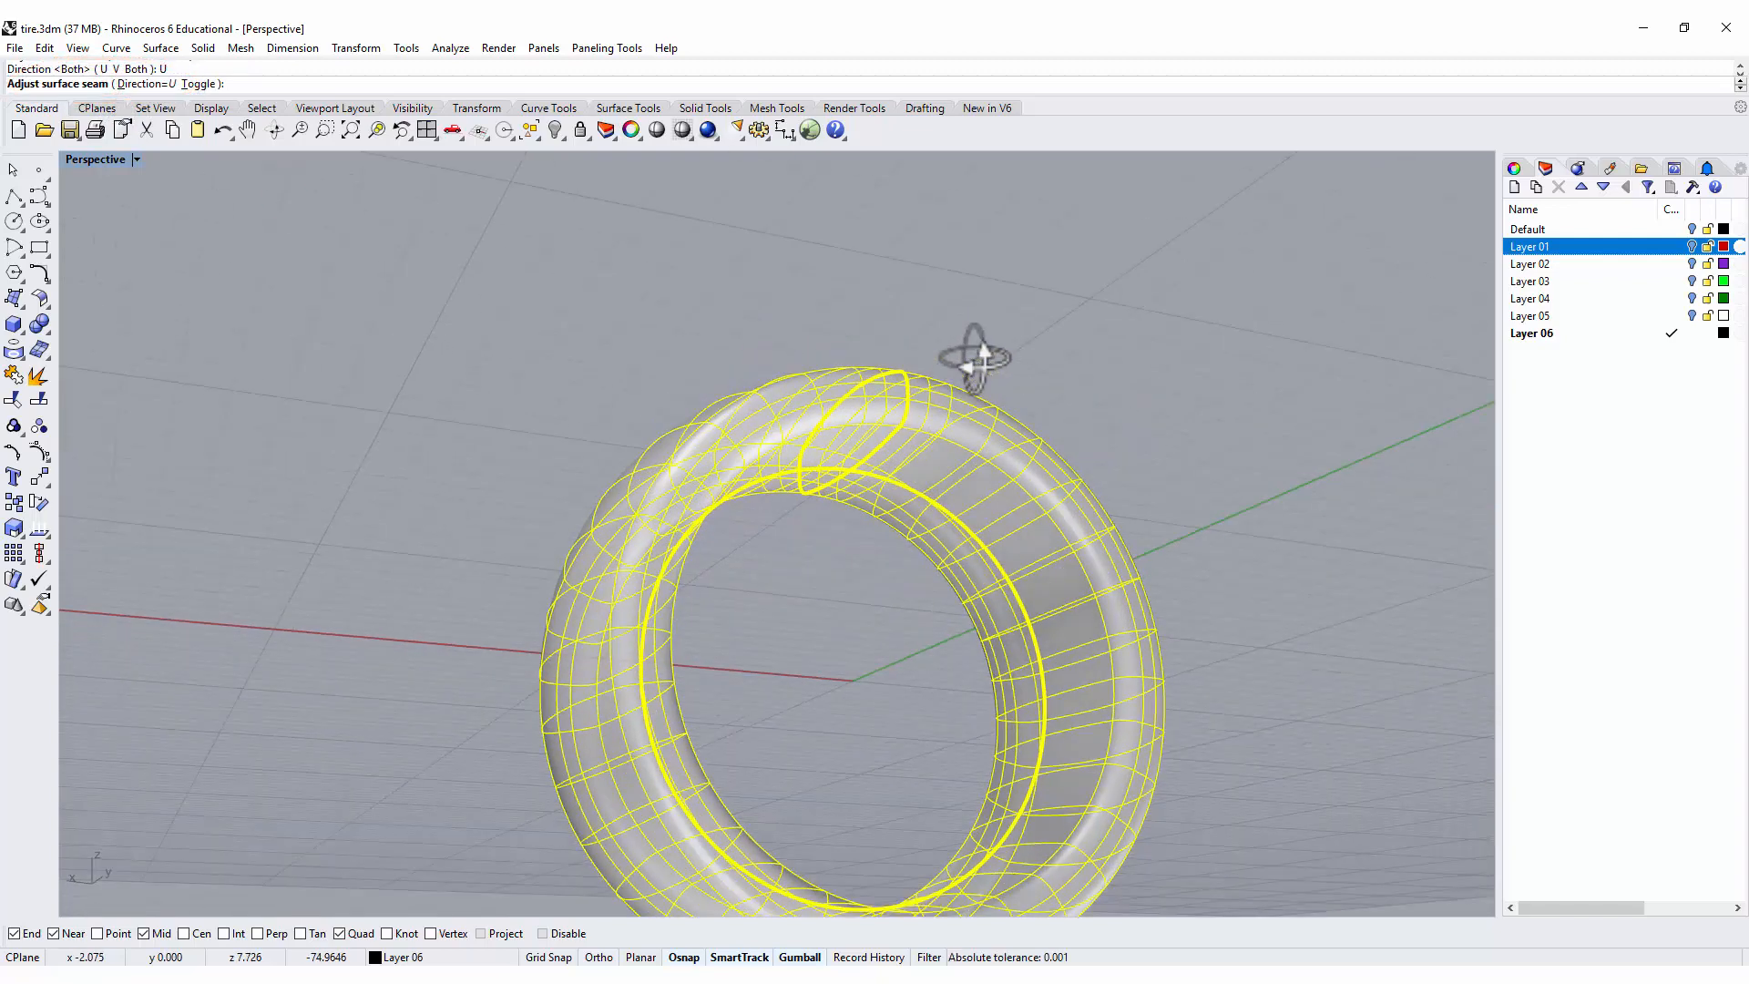
{"action": "left_click", "coordinate": [851, 469]}
{"action": "right_click_drag", "start_coordinate": [1128, 461], "coordinate": [1072, 709]}
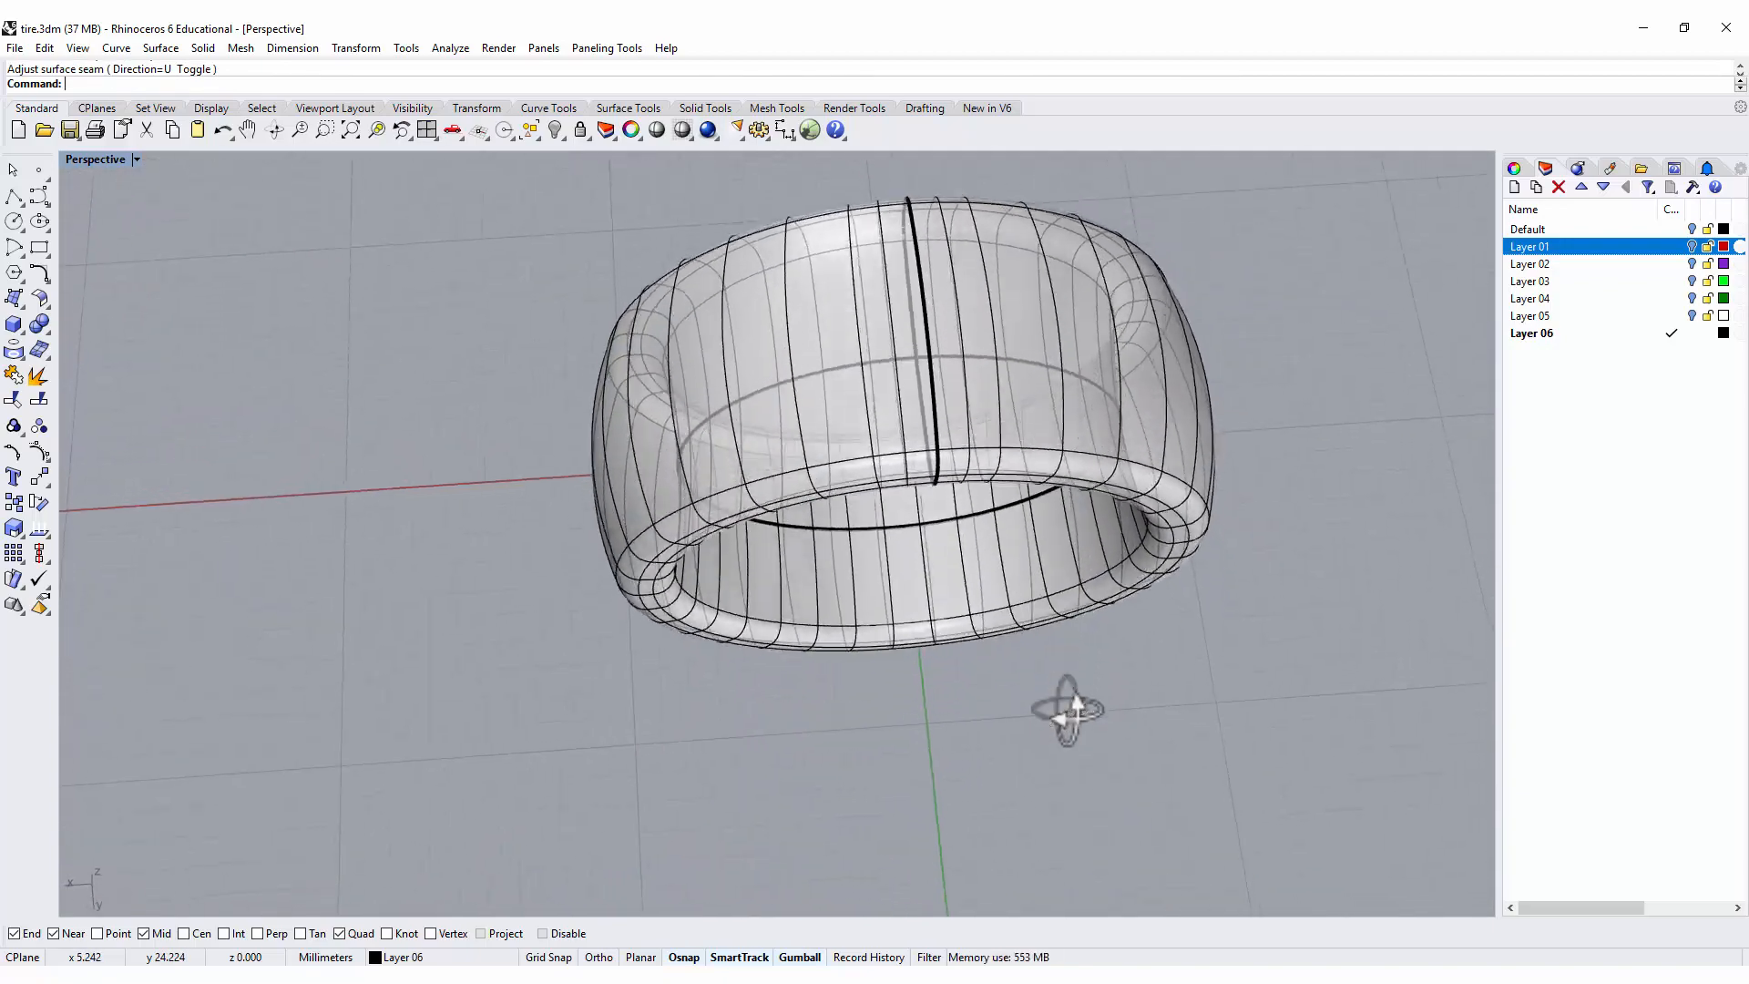
Draw a straight horizontal line about 26 mm long in the Top view, just inside the ring's upper edge and extending past both sides.
{"action": "double_click", "coordinate": [80, 160]}
{"action": "scroll", "coordinate": [364, 281], "scroll_direction": "down", "scroll_amount": 4}
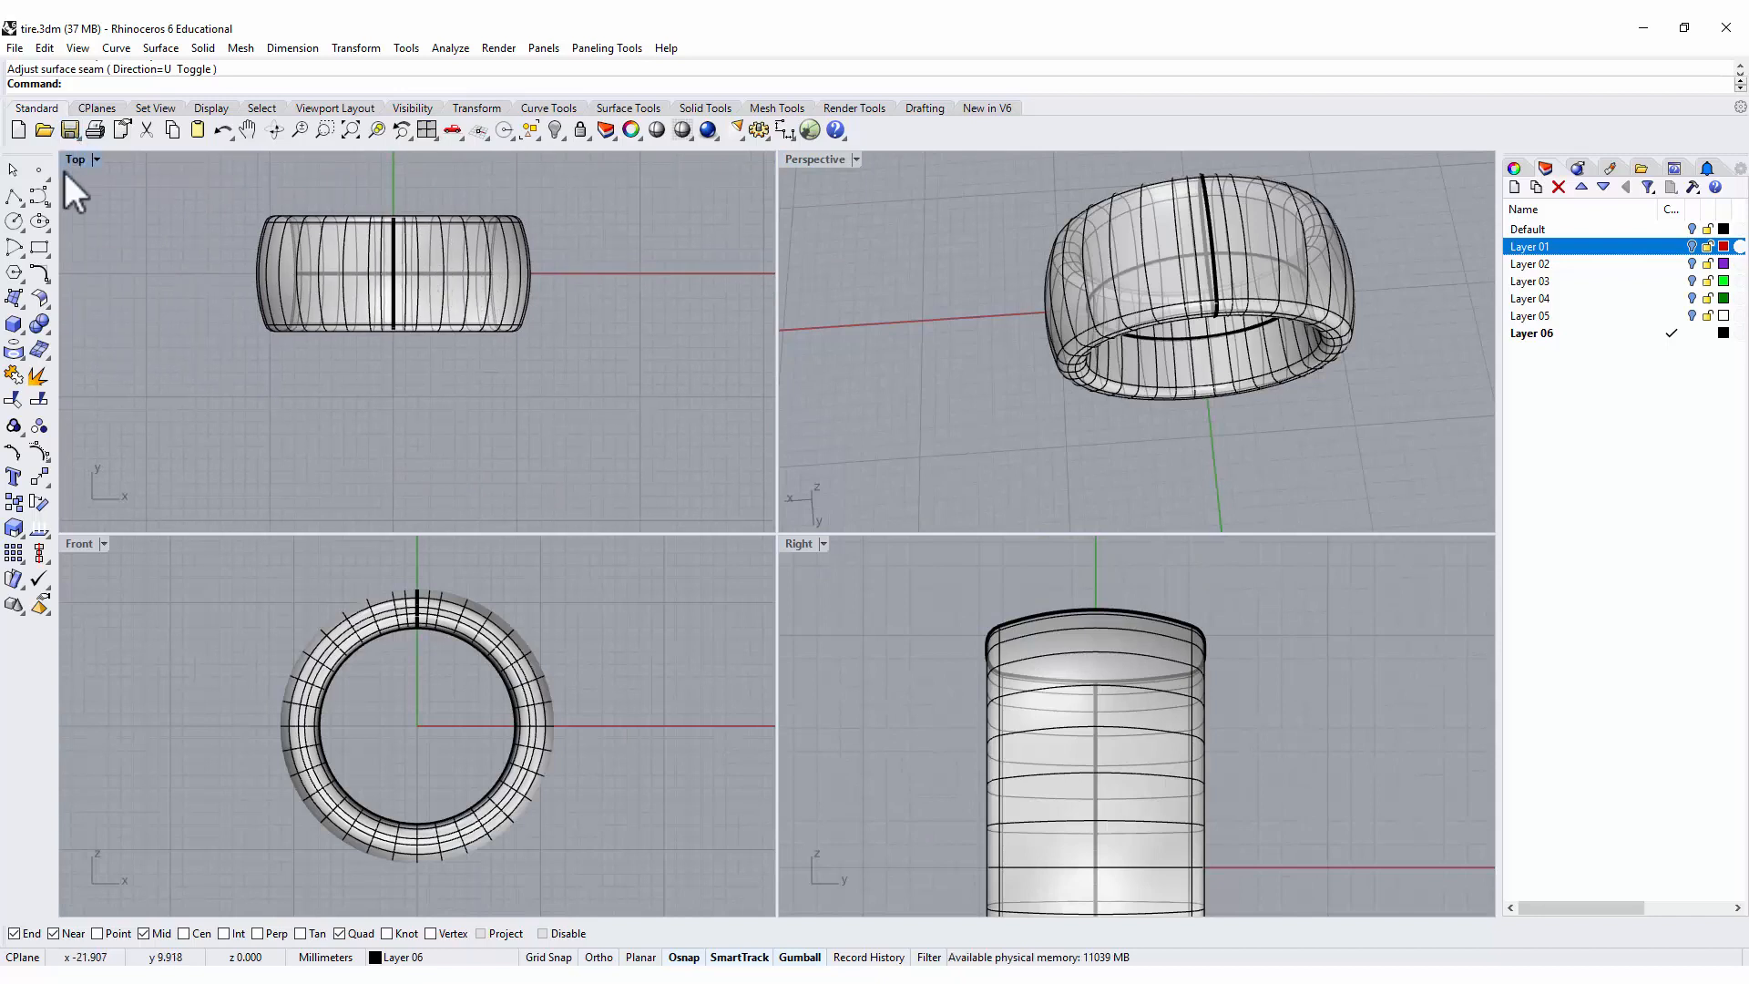
{"action": "left_click", "coordinate": [11, 195]}
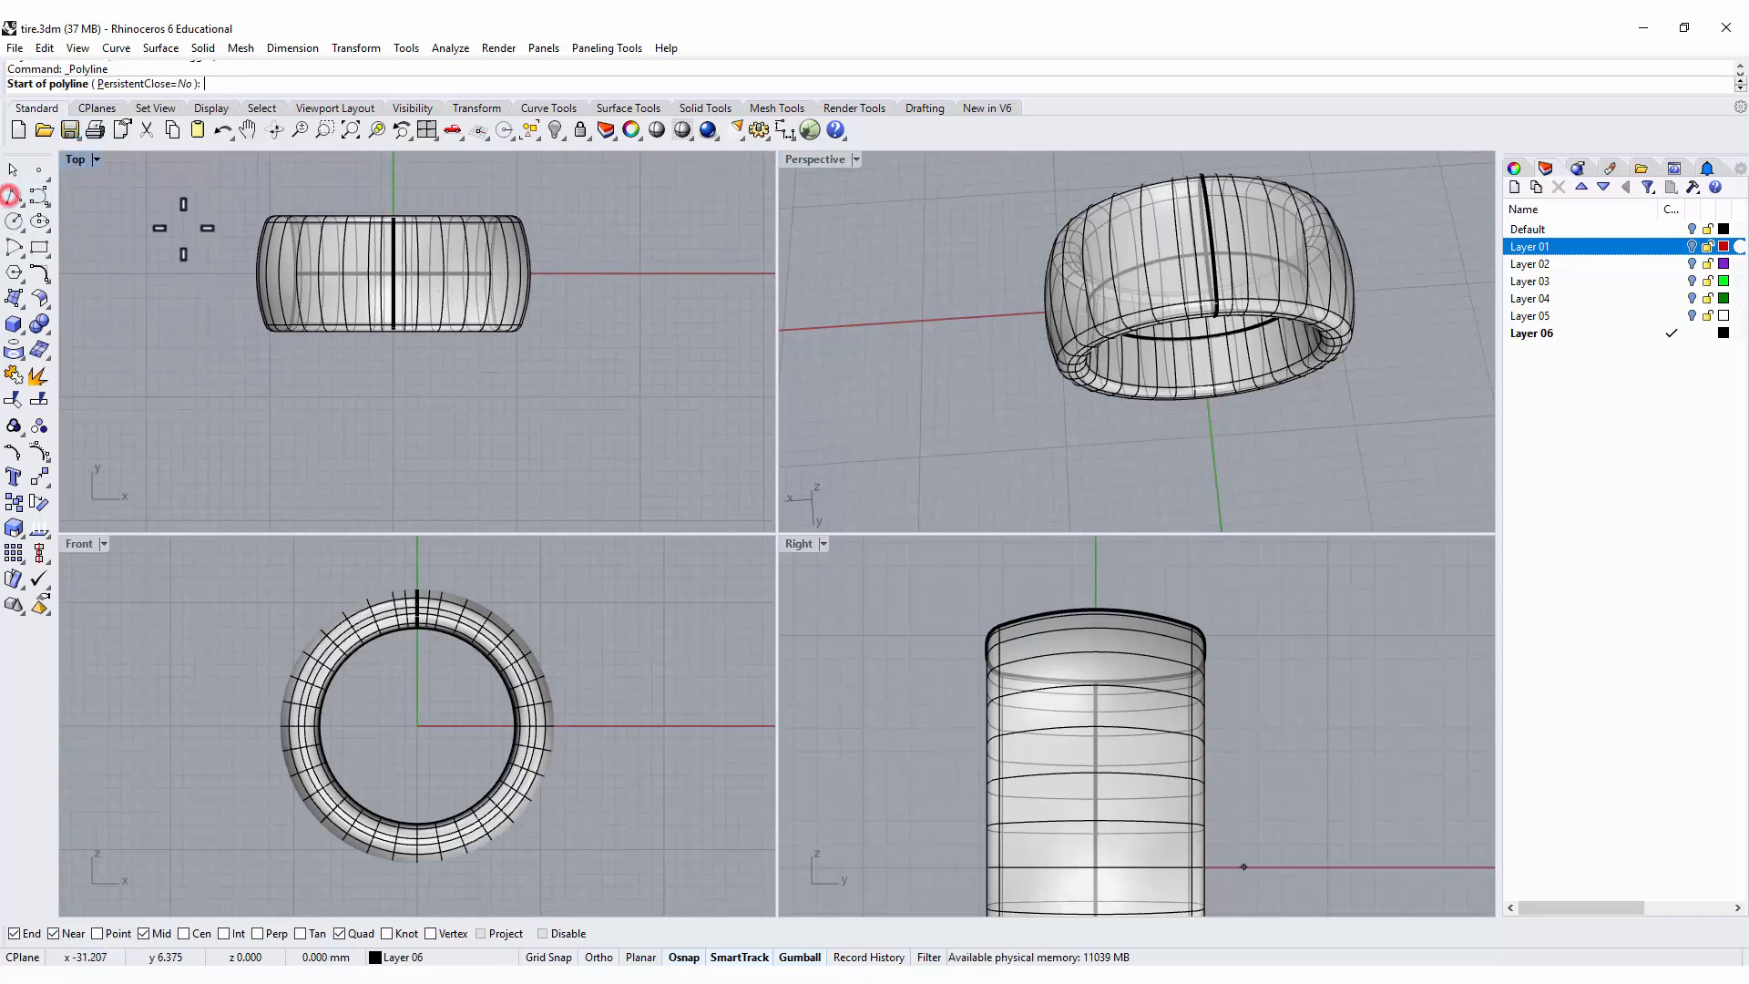
{"action": "scroll", "coordinate": [183, 227], "scroll_direction": "up", "scroll_amount": 3}
{"action": "left_click", "coordinate": [185, 195]}
{"action": "scroll", "coordinate": [458, 233], "scroll_direction": "down", "scroll_amount": 1}
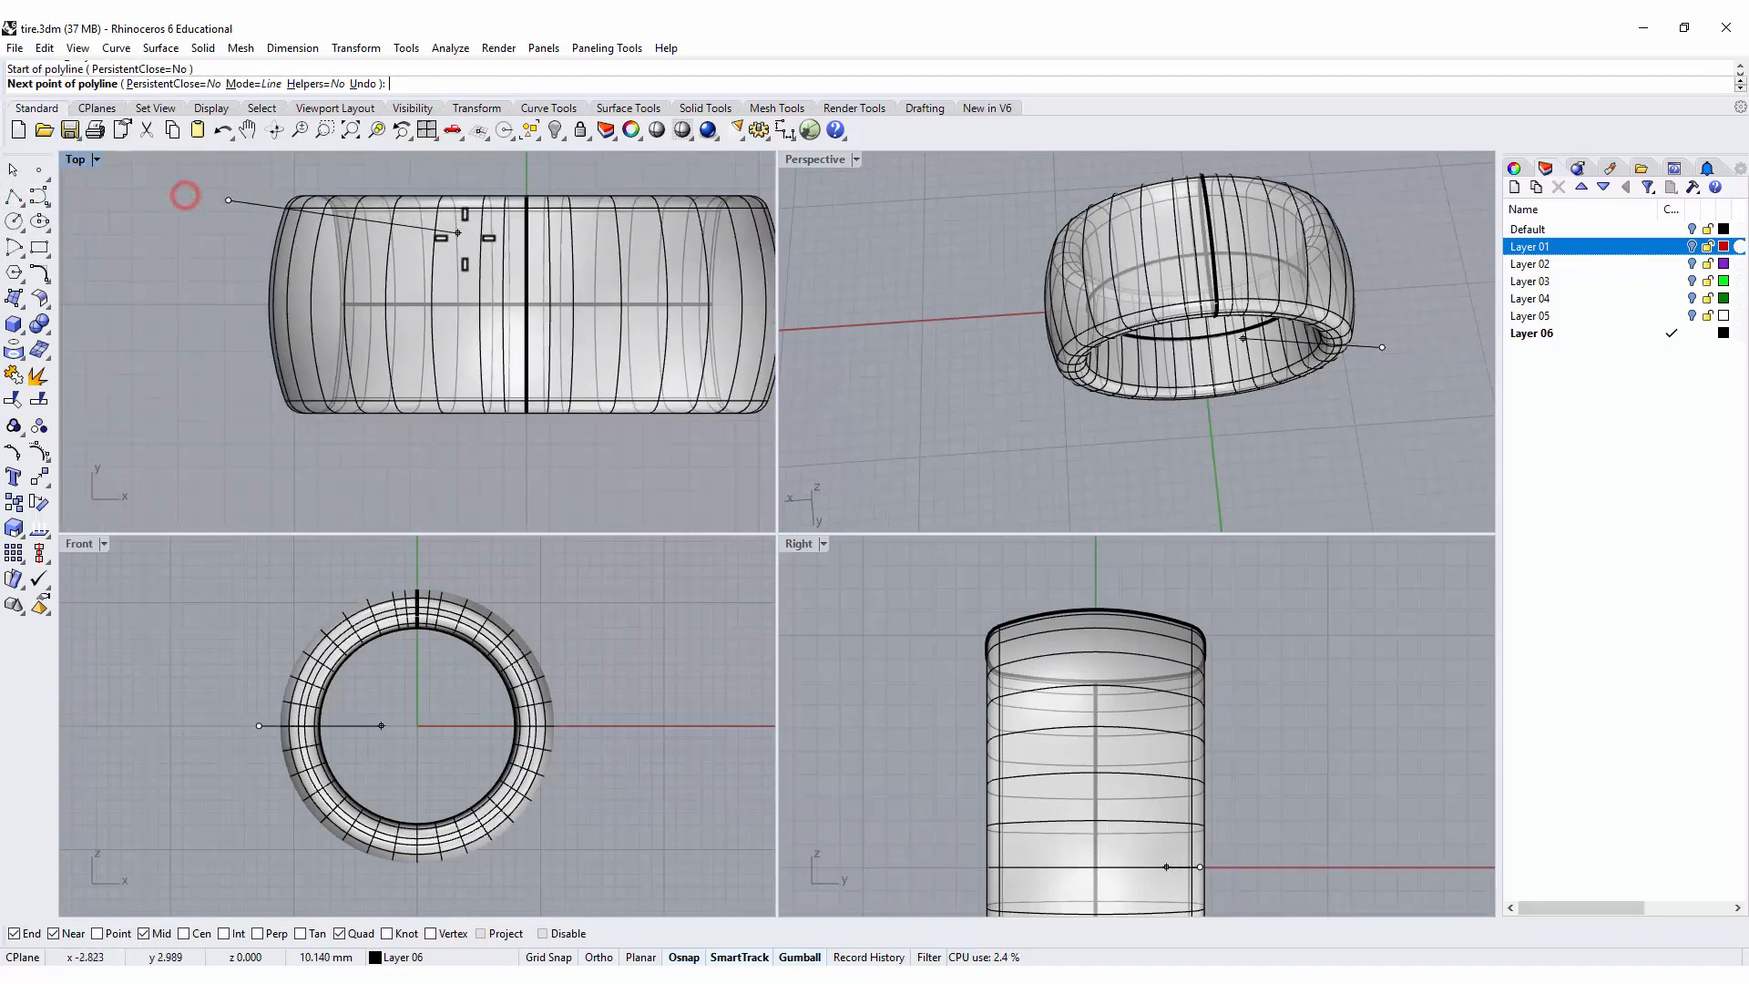
{"action": "scroll", "coordinate": [464, 239], "scroll_direction": "down", "scroll_amount": 4}
{"action": "right_click_drag", "start_coordinate": [419, 266], "coordinate": [225, 272]}
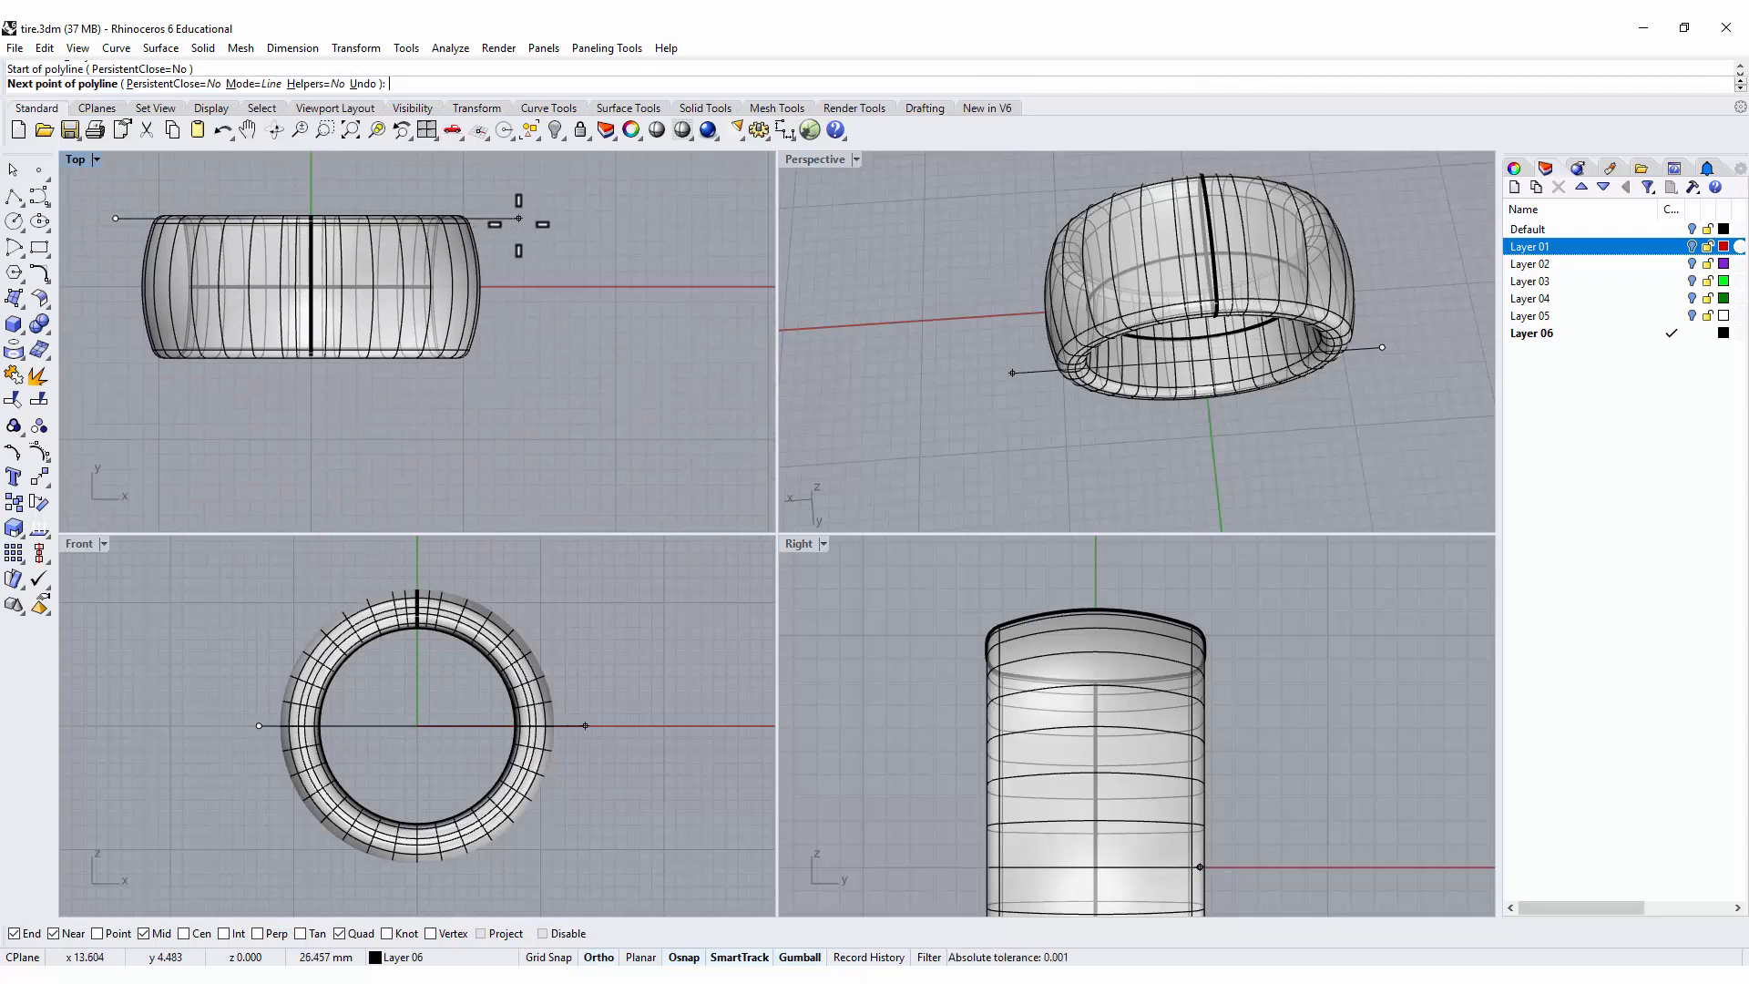
{"action": "left_click", "coordinate": [519, 219]}
{"action": "key", "text": "Return"}
Mirror the horizontal line across the ring's centre to the opposite edge in the Top view.
{"action": "left_click", "coordinate": [504, 219]}
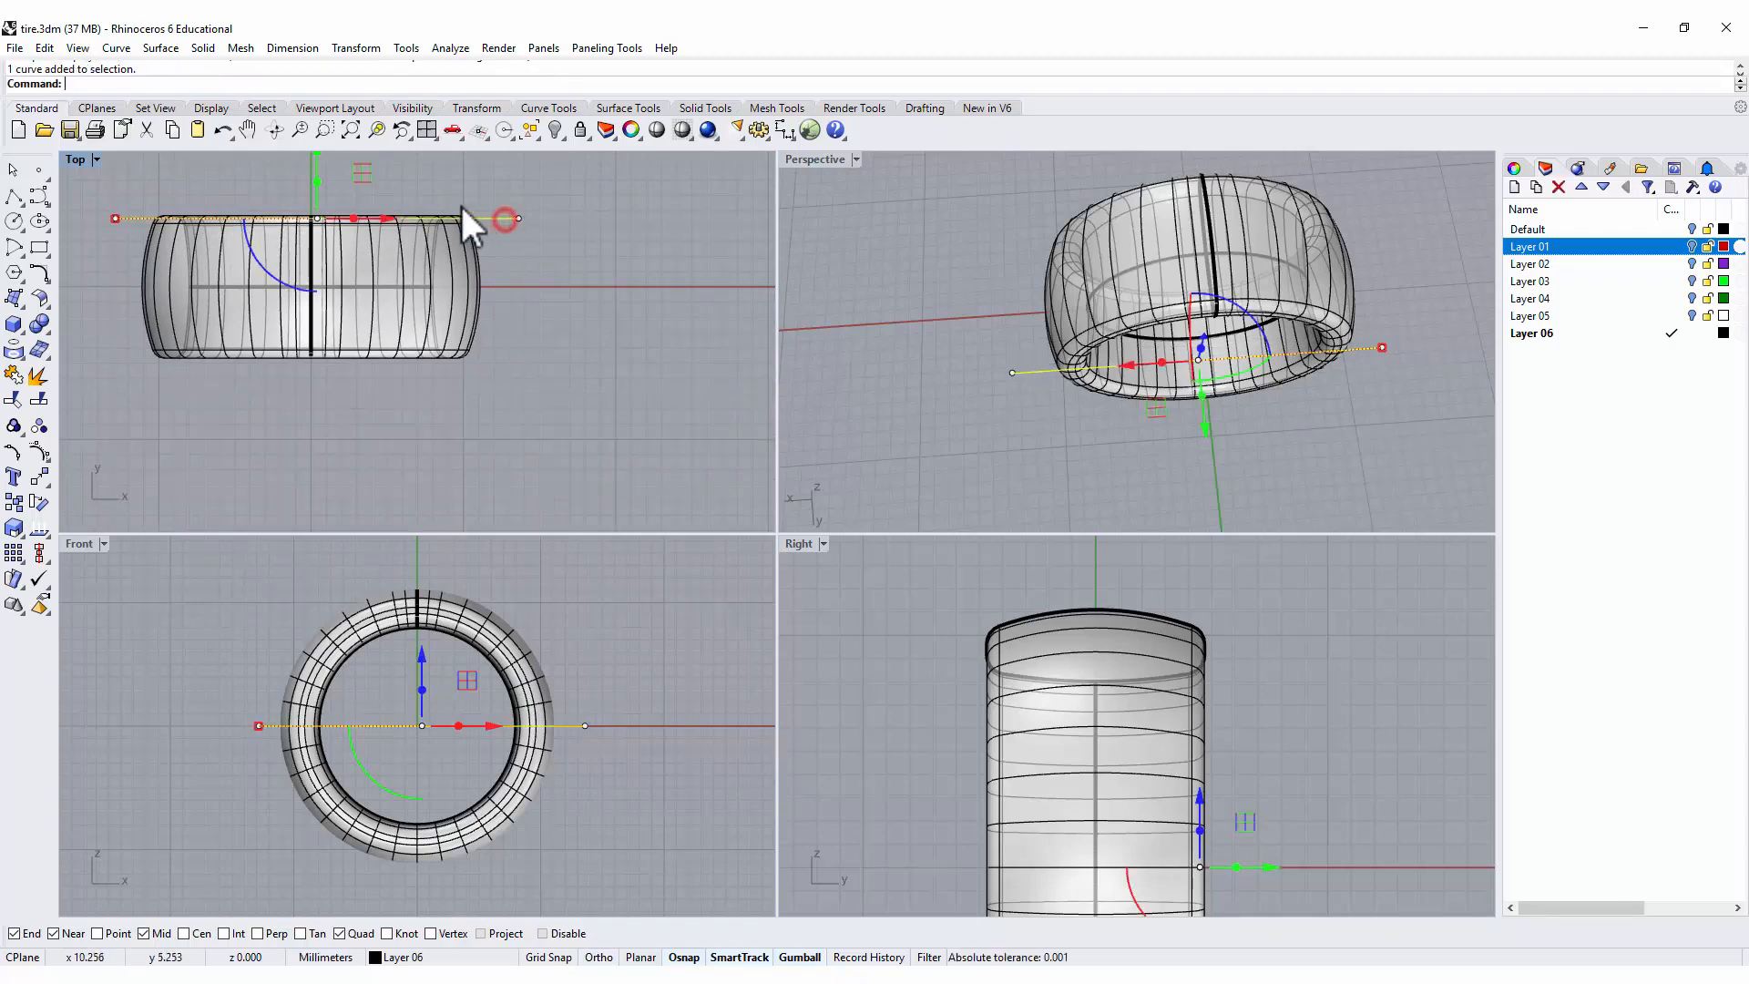
{"action": "scroll", "coordinate": [462, 207], "scroll_direction": "up", "scroll_amount": 5}
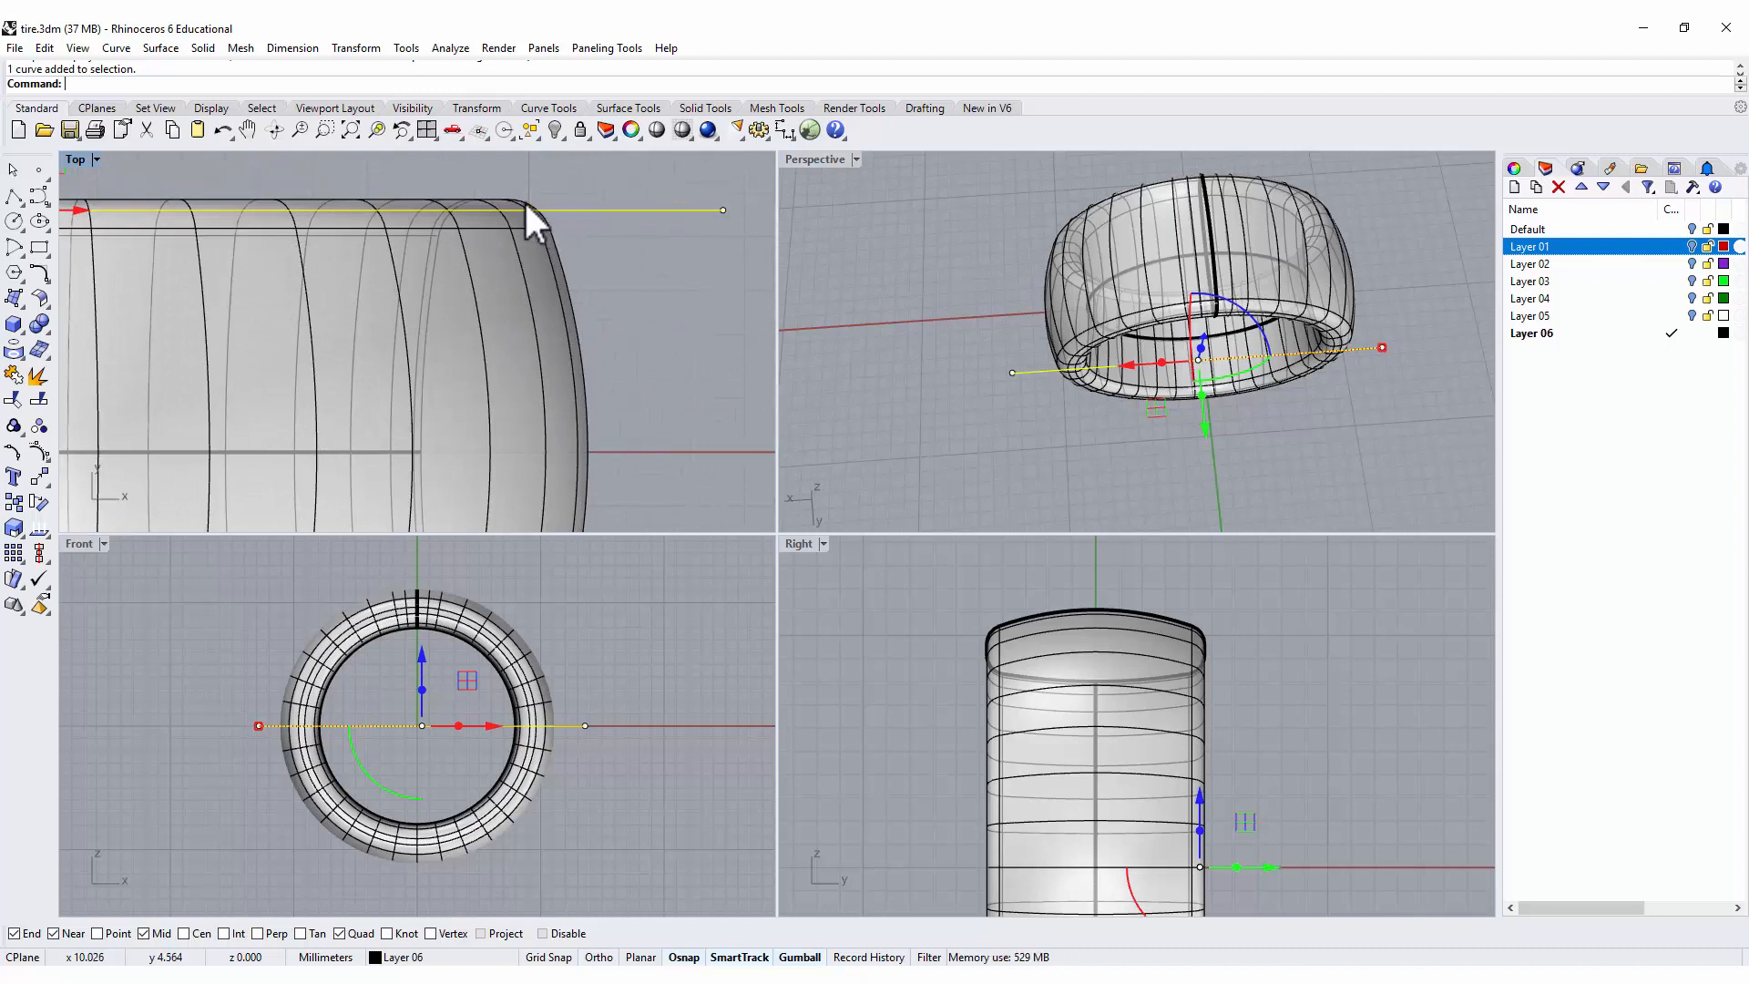
{"action": "scroll", "coordinate": [528, 239], "scroll_direction": "down", "scroll_amount": 1}
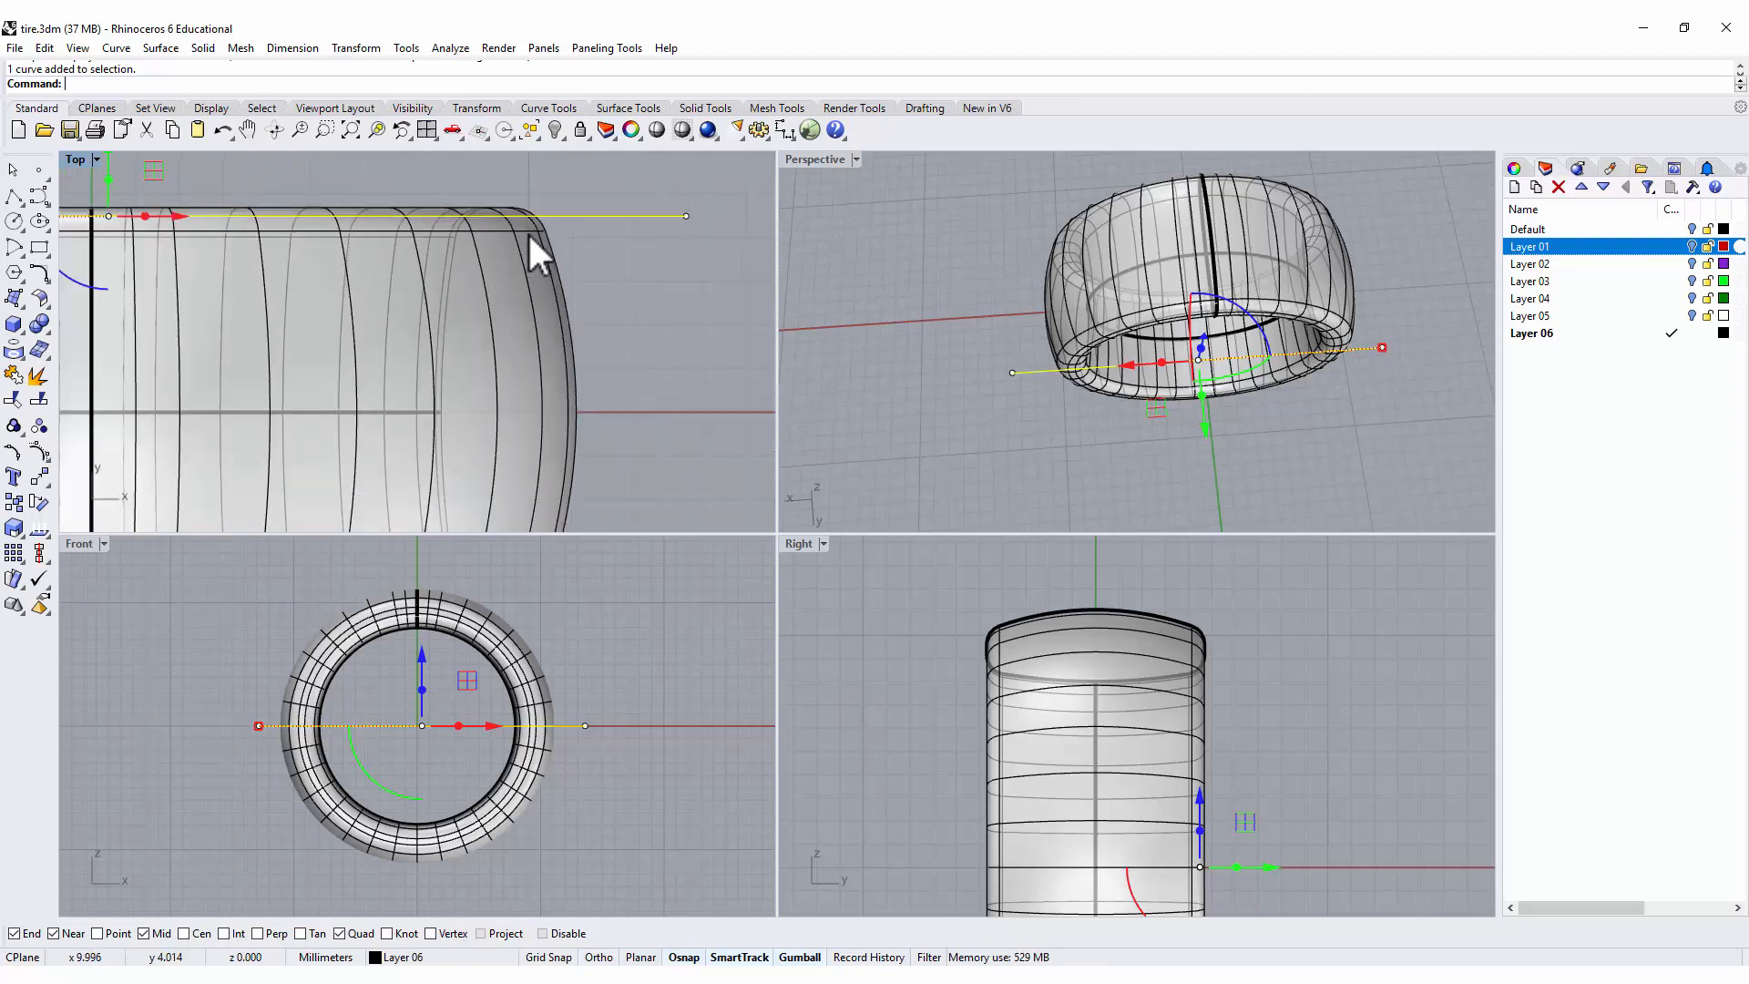
{"action": "scroll", "coordinate": [544, 305], "scroll_direction": "down", "scroll_amount": 4}
Paste a duplicate of the ring surface in place and hide one of the two copies.
{"action": "right_click_drag", "start_coordinate": [563, 420], "coordinate": [574, 406]}
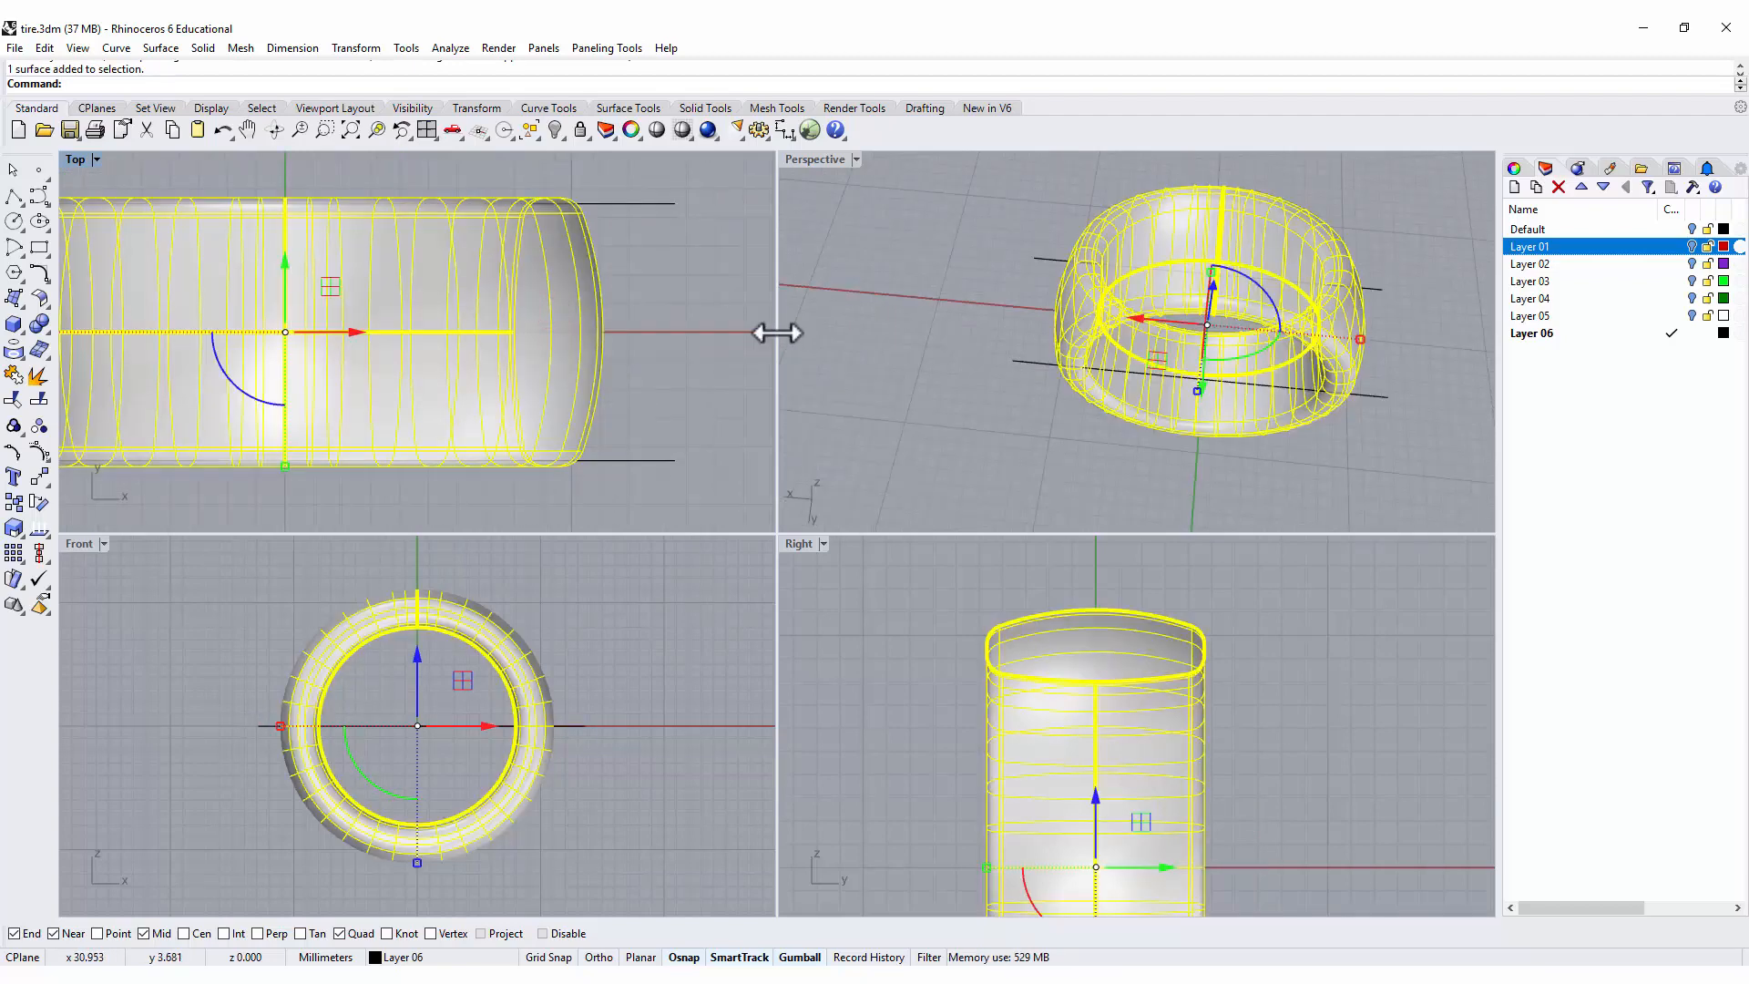
{"action": "key", "text": "ctrl+v"}
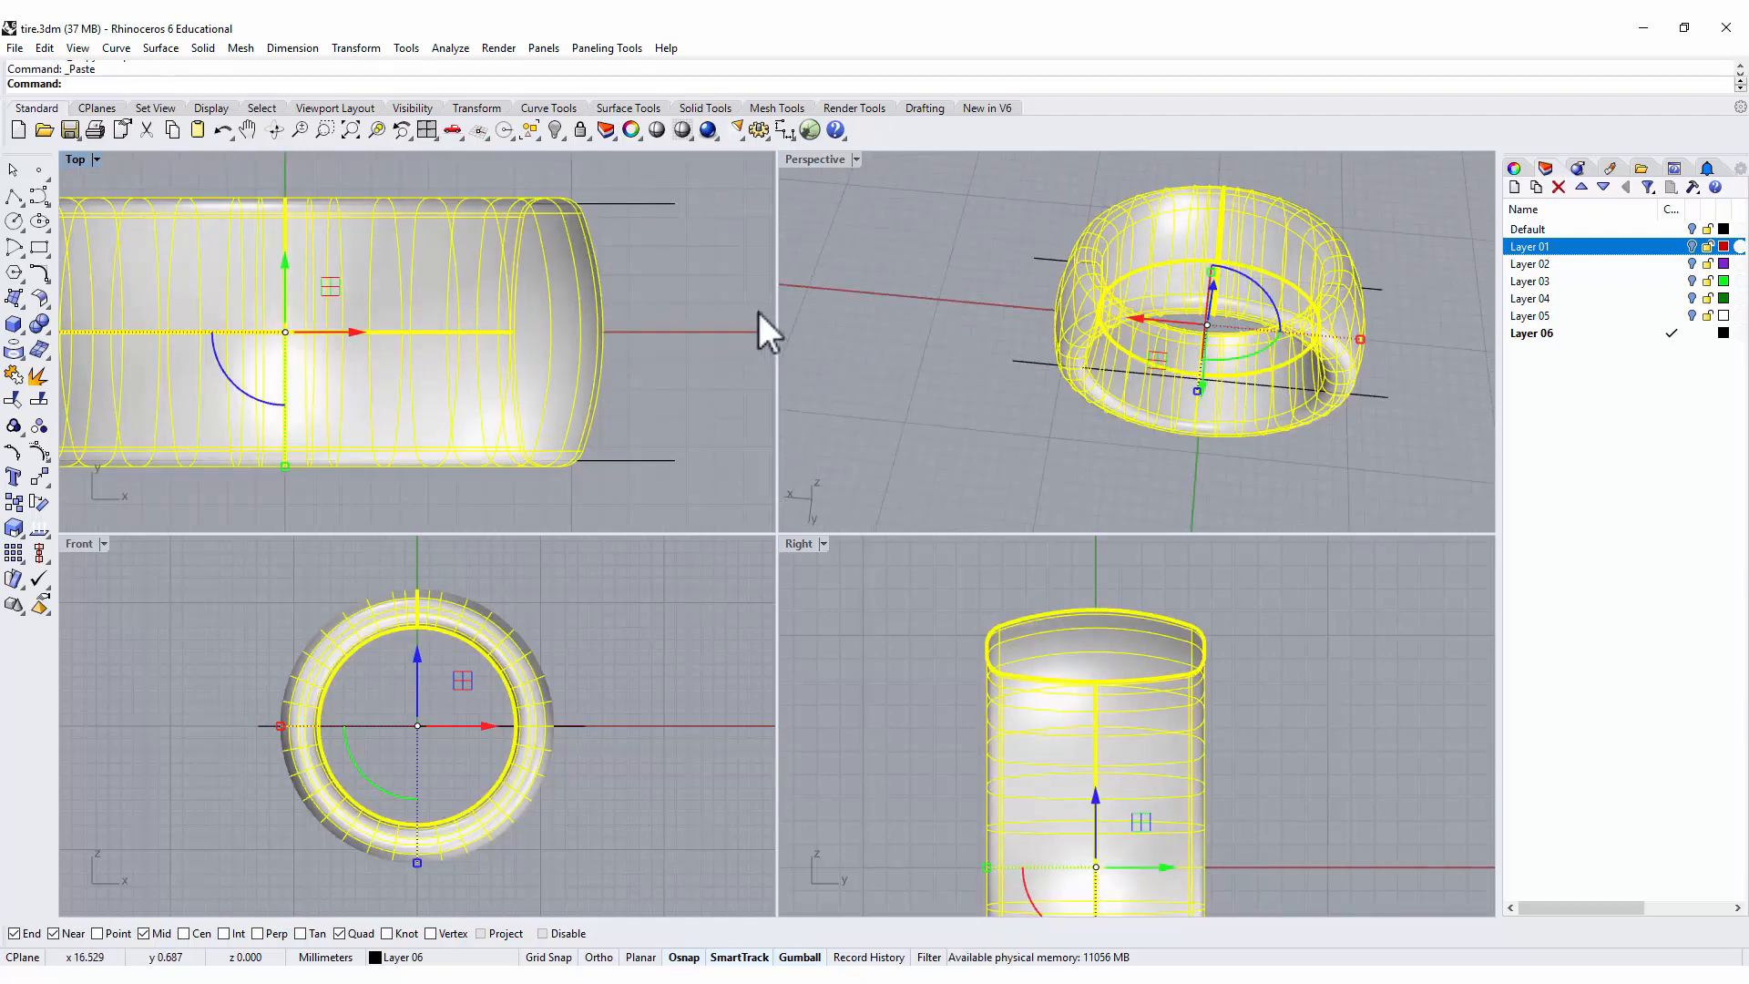
{"action": "left_click", "coordinate": [555, 129]}
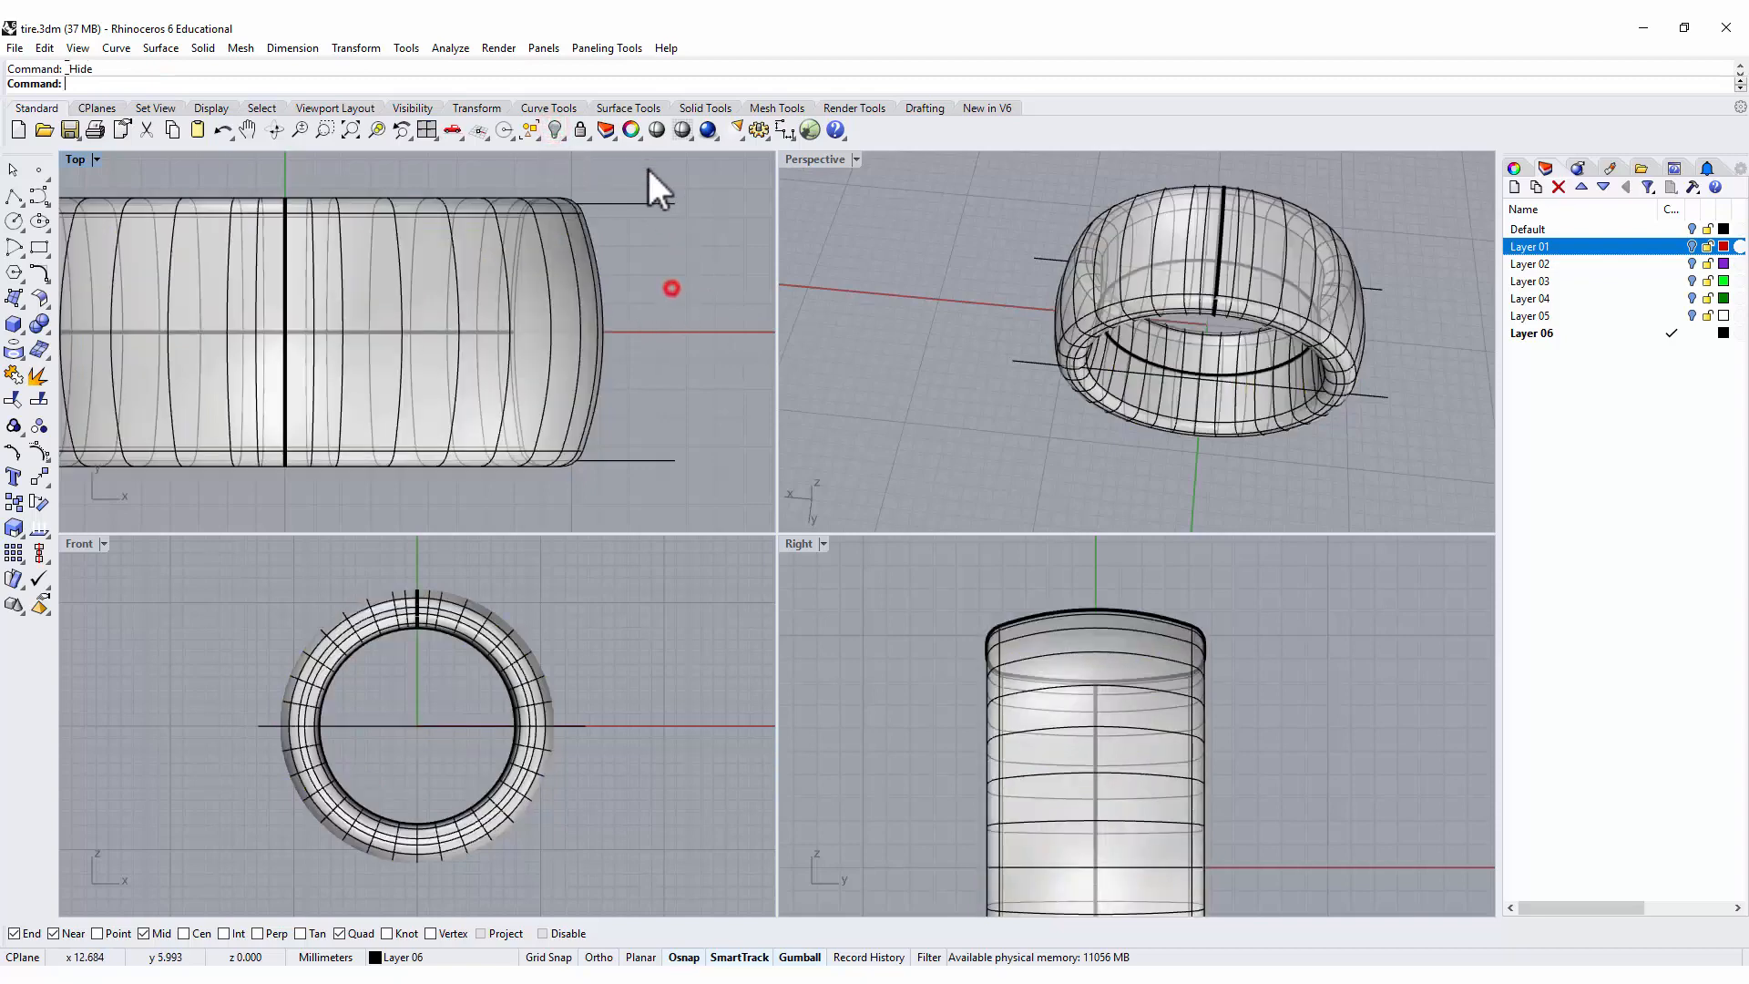
{"action": "left_click", "coordinate": [560, 285]}
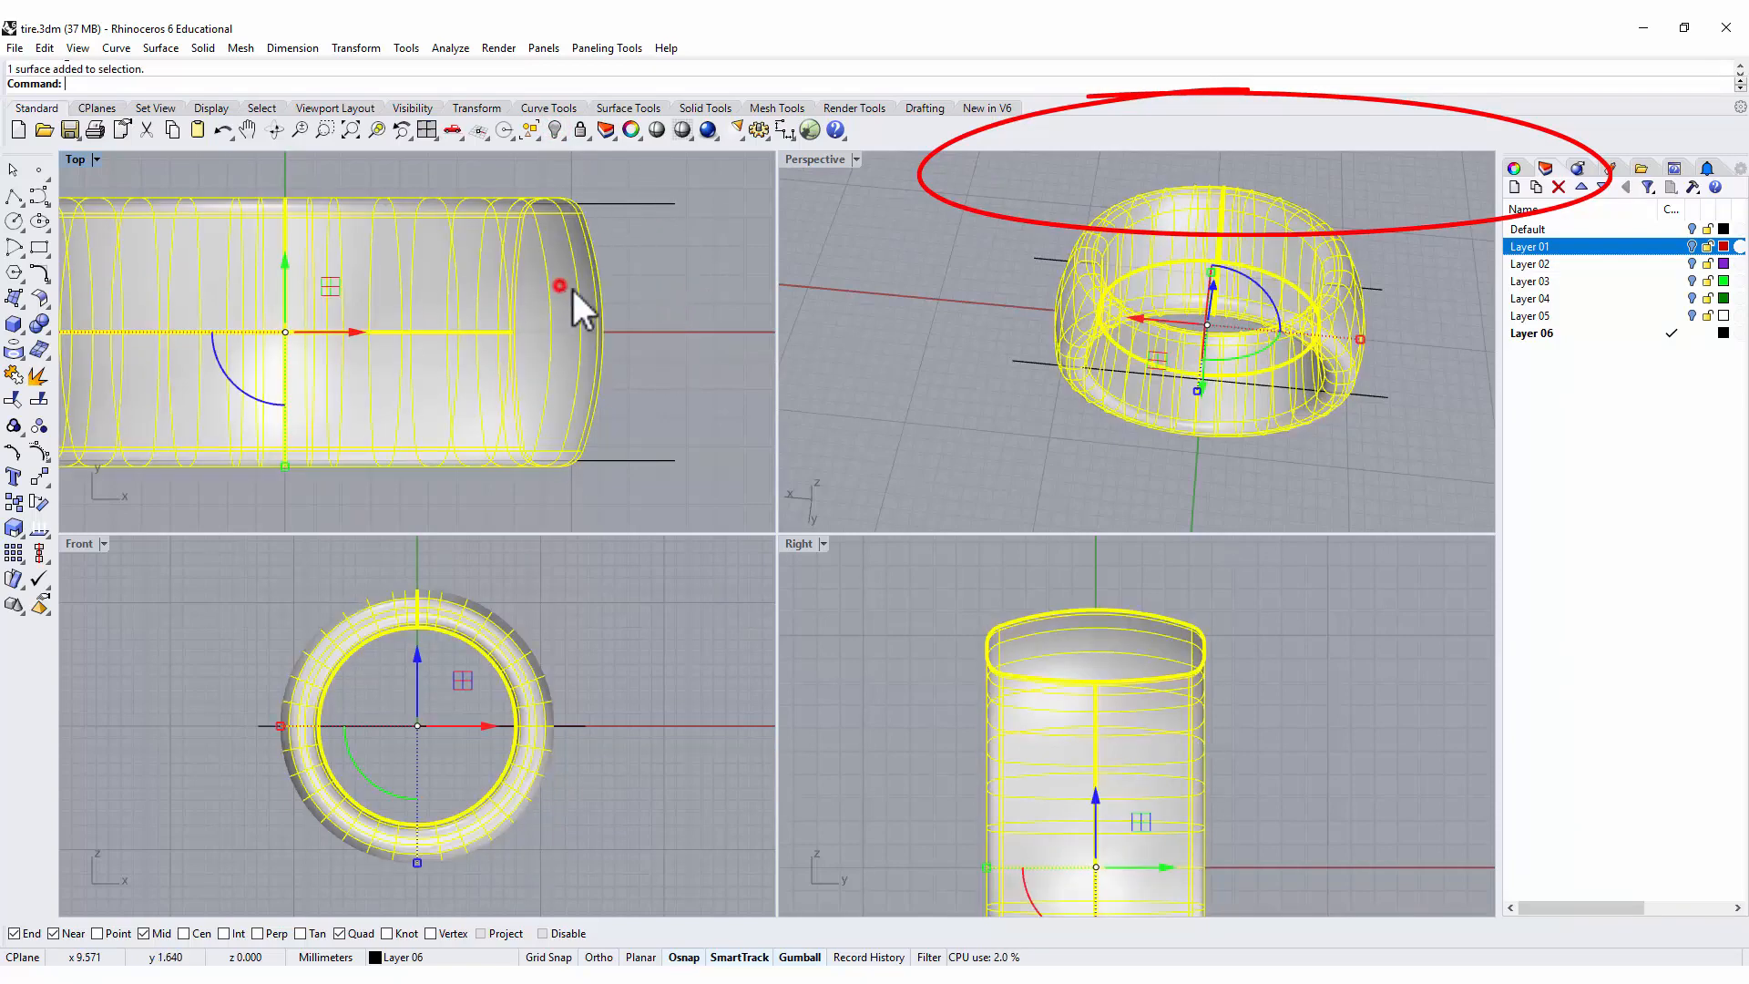
{"action": "left_click", "coordinate": [663, 282]}
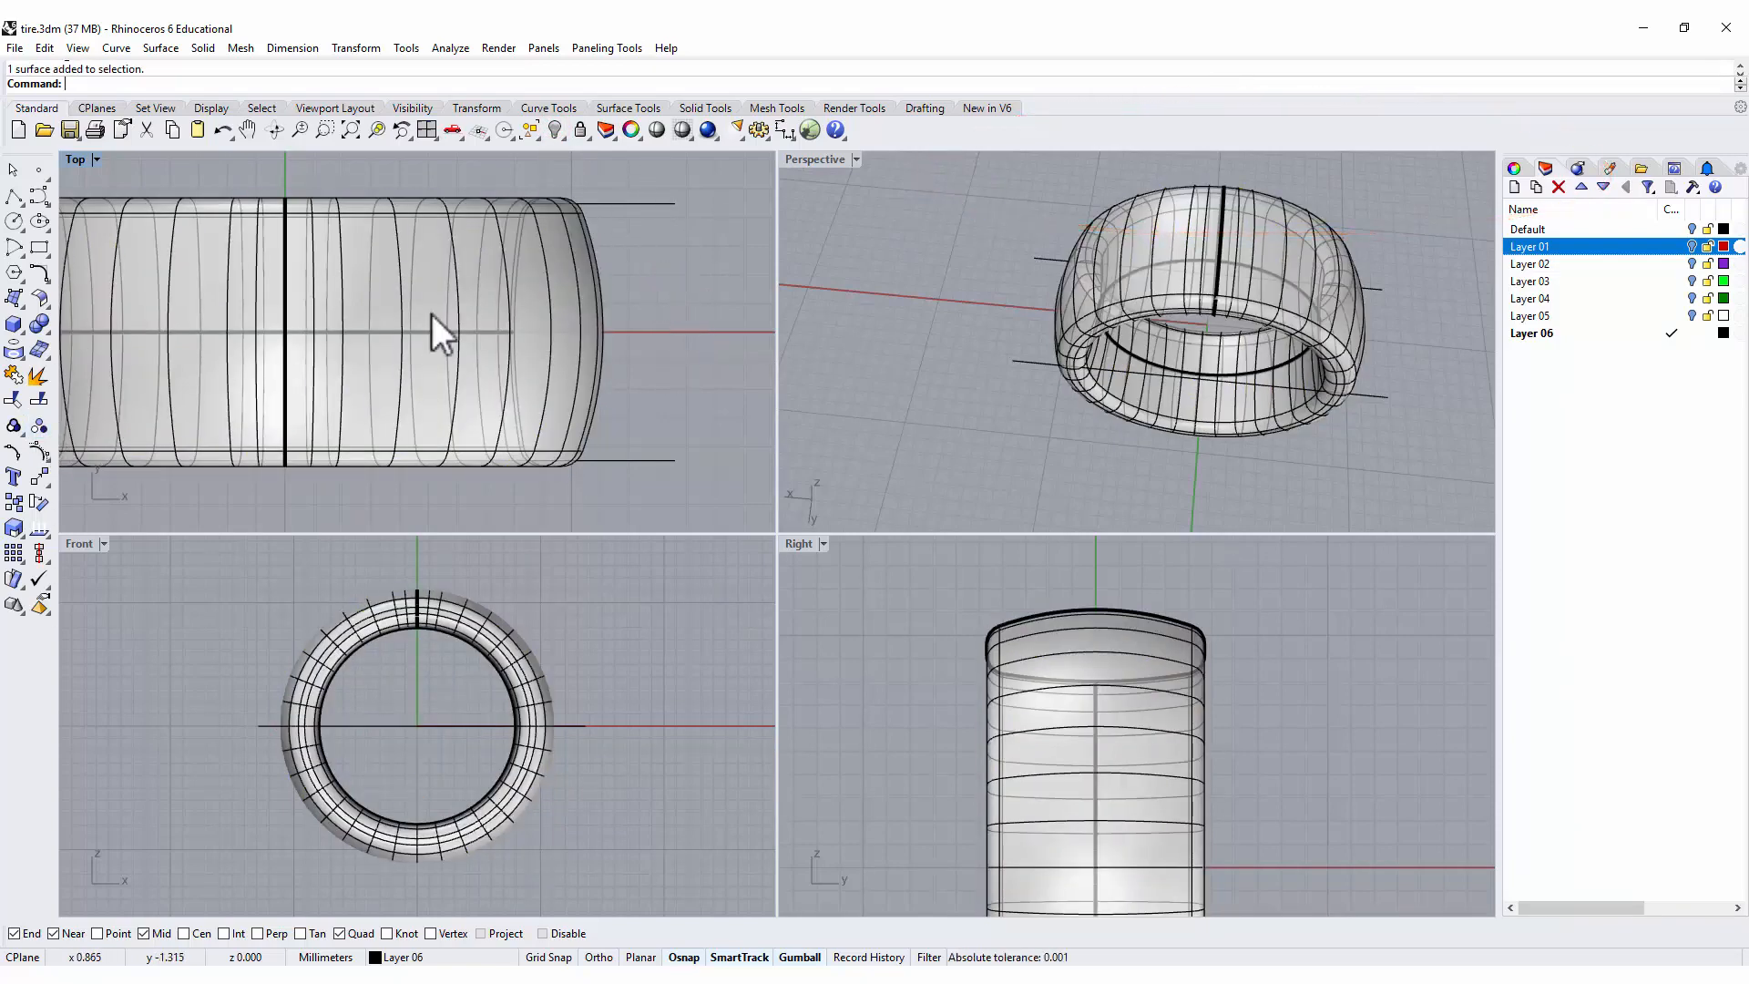
Trim the ring surface with the two horizontal lines in the Top view, removing the parts outside them.
{"action": "left_click", "coordinate": [624, 203]}
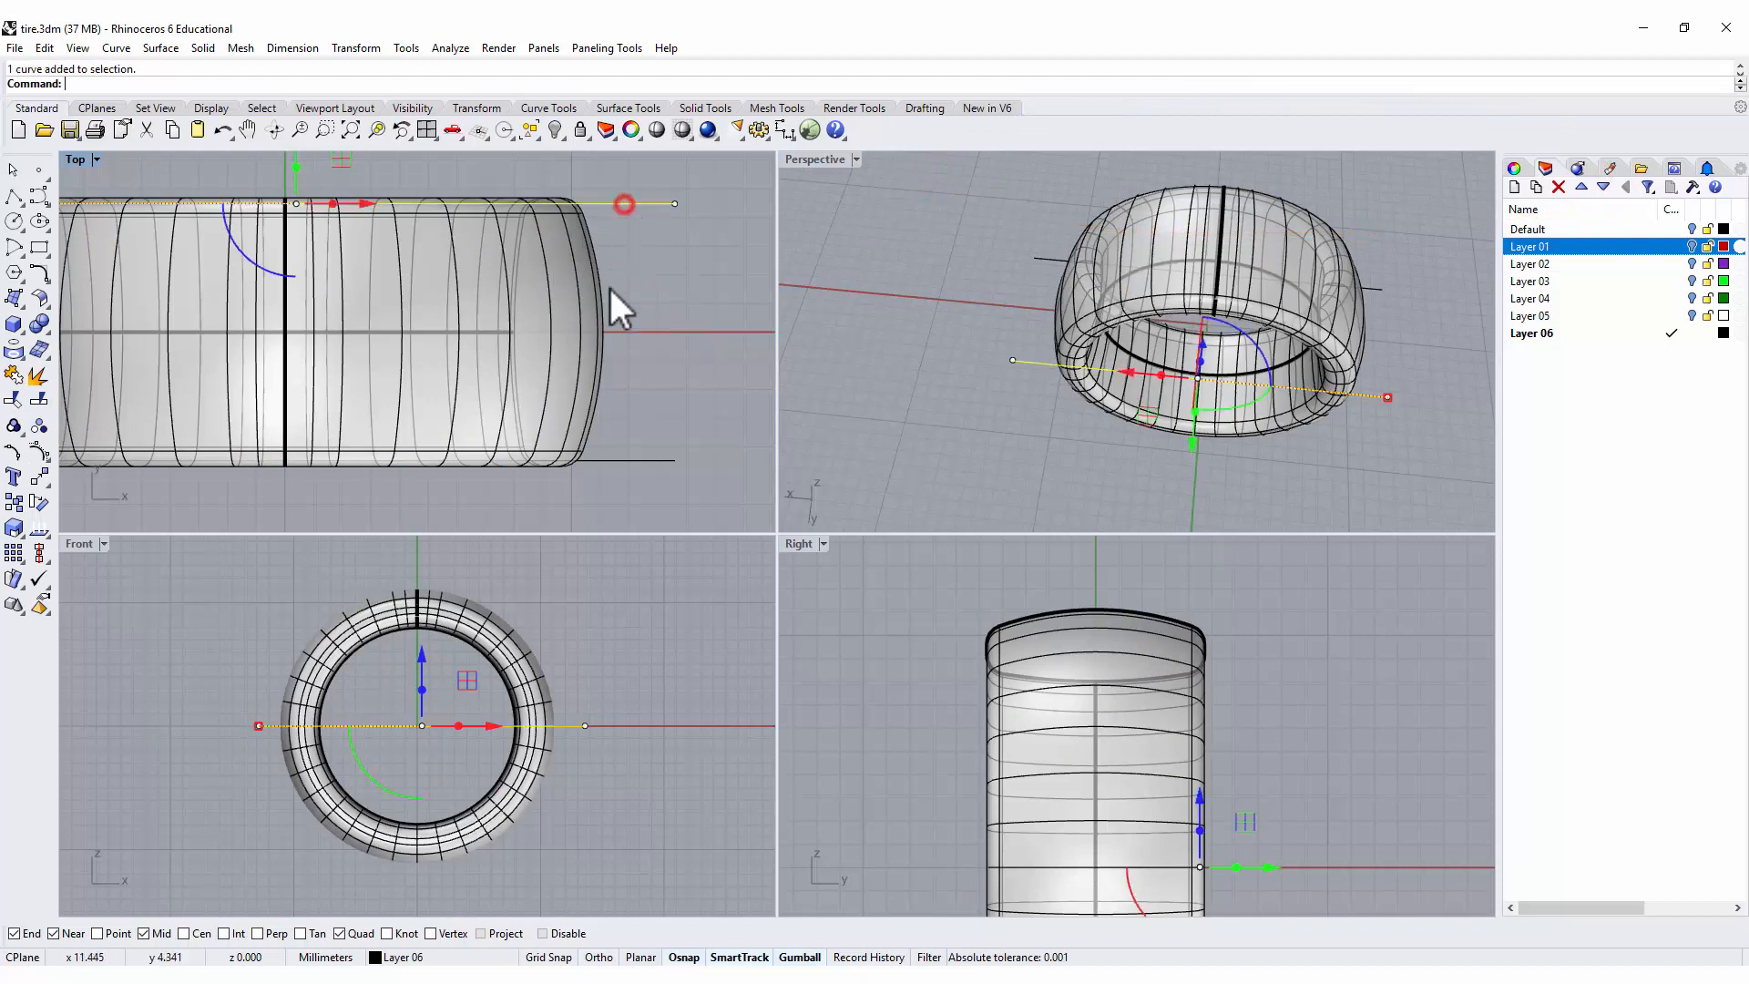
{"action": "left_click", "coordinate": [624, 459], "text": "shift"}
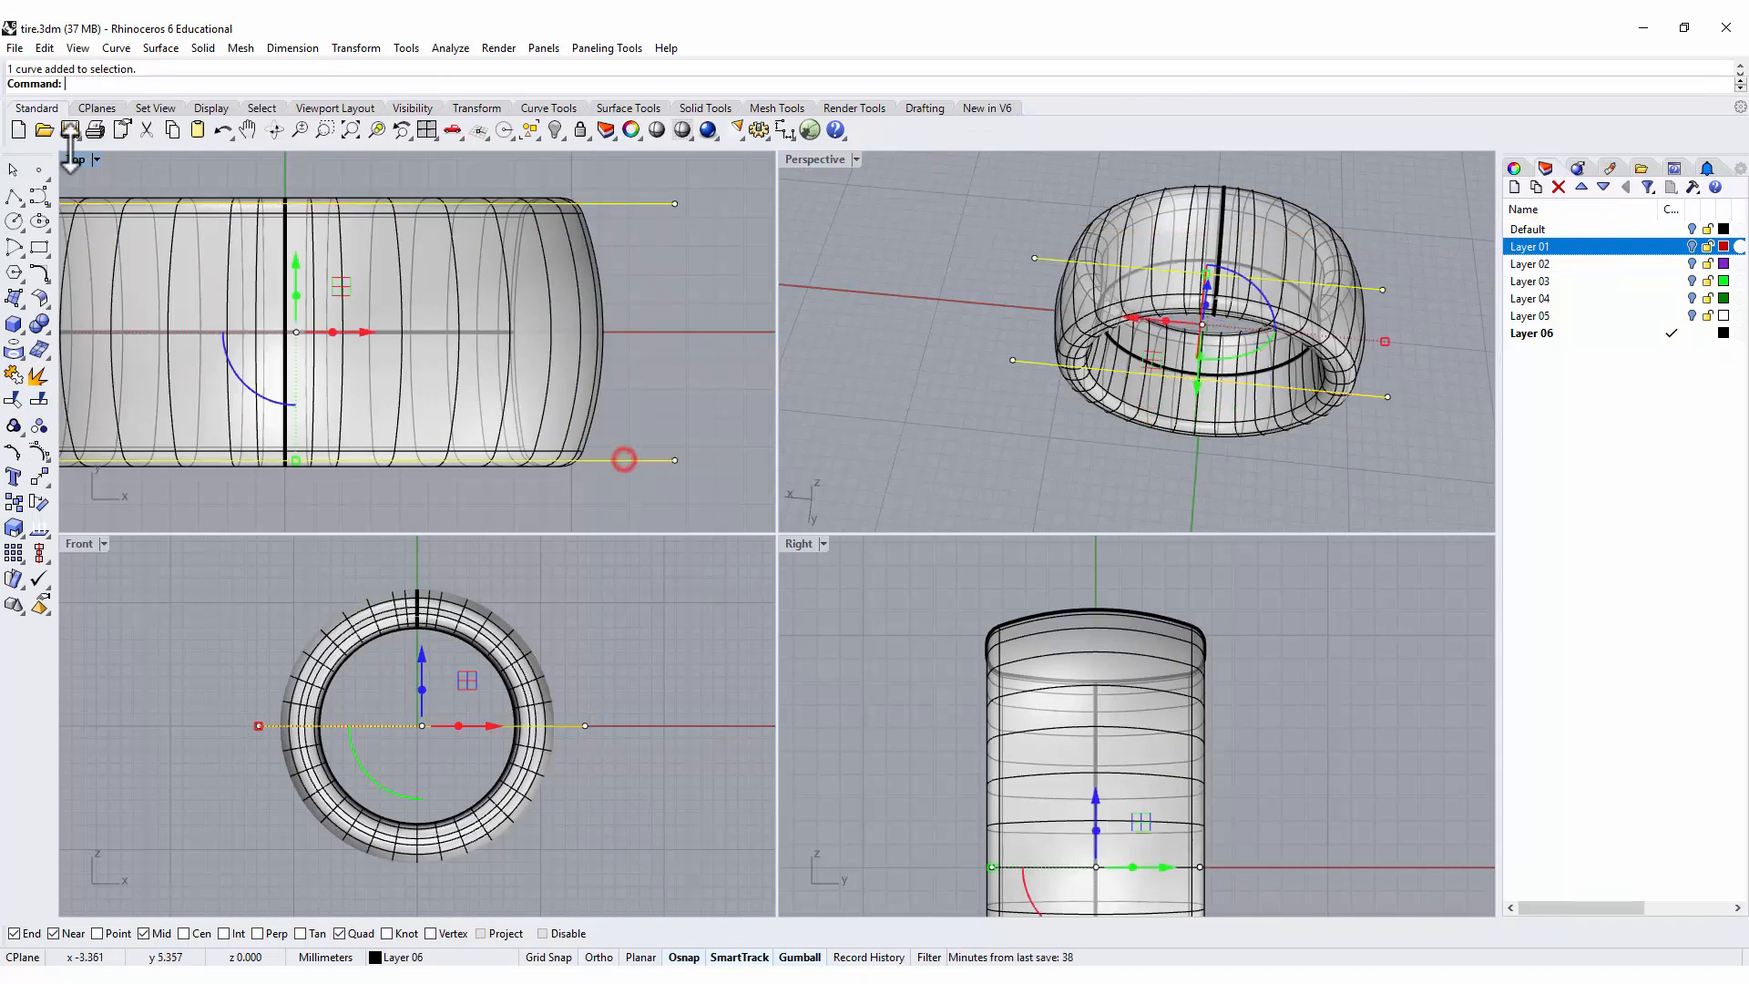
{"action": "left_click", "coordinate": [13, 401]}
{"action": "left_click", "coordinate": [499, 198]}
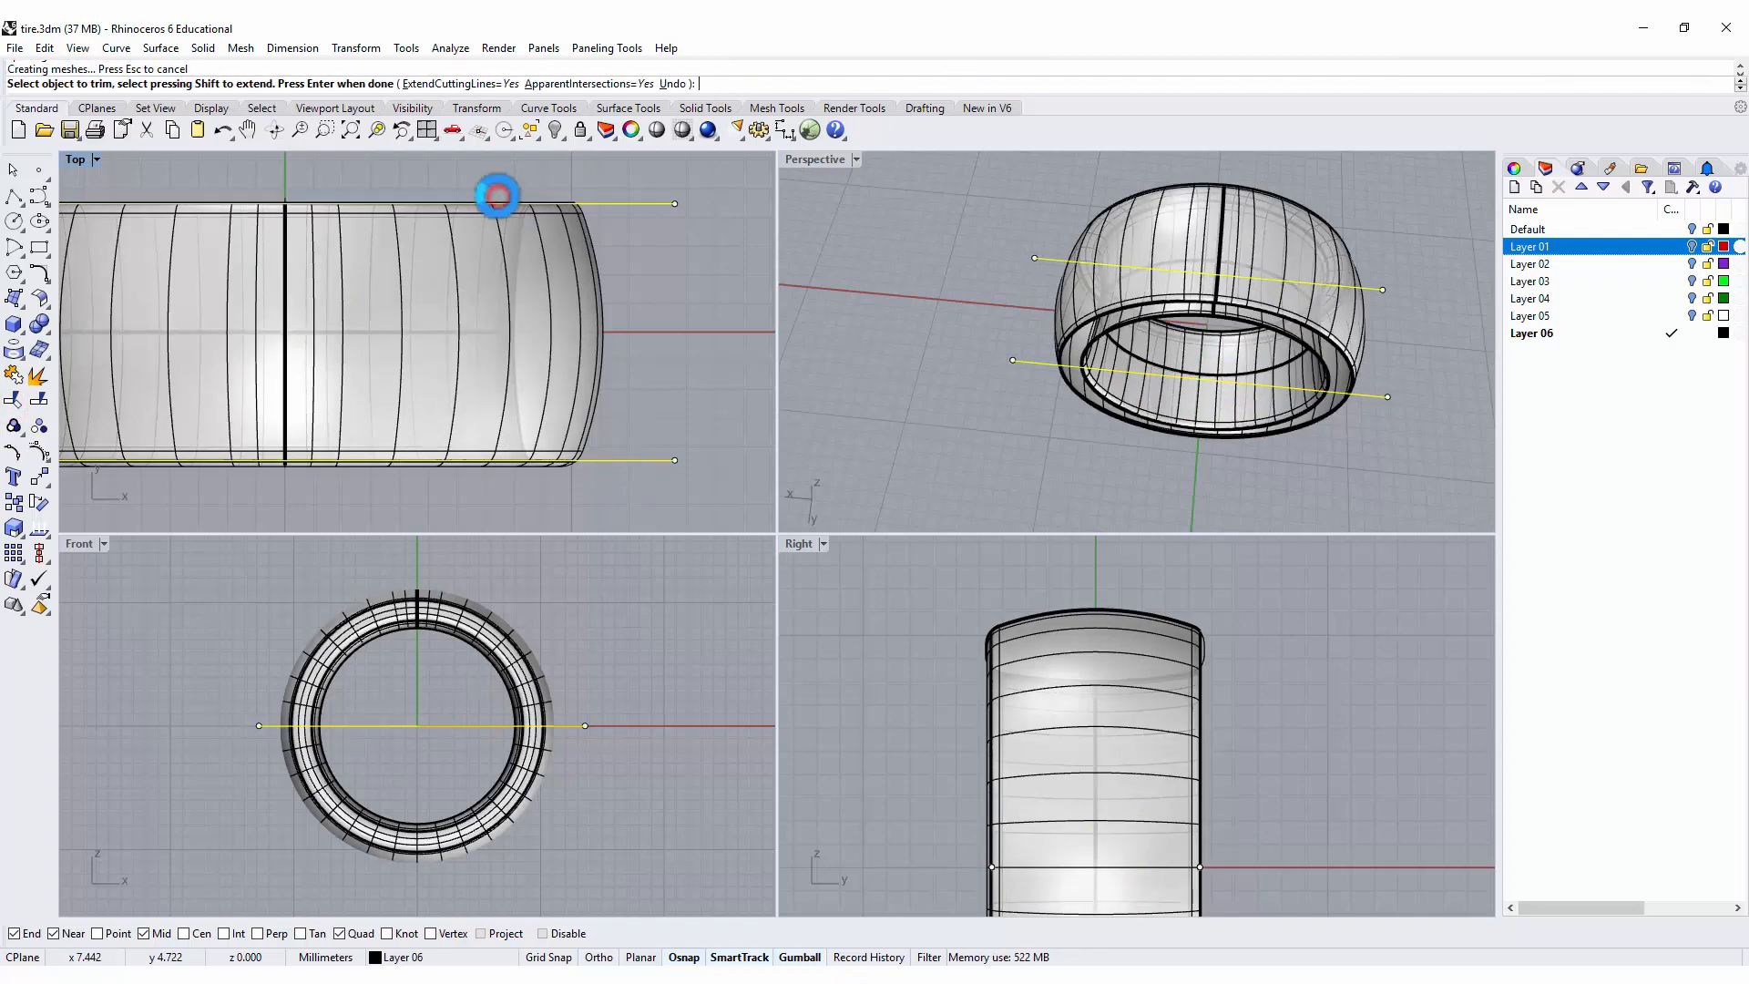
{"action": "left_click", "coordinate": [467, 462]}
{"action": "left_click", "coordinate": [671, 372]}
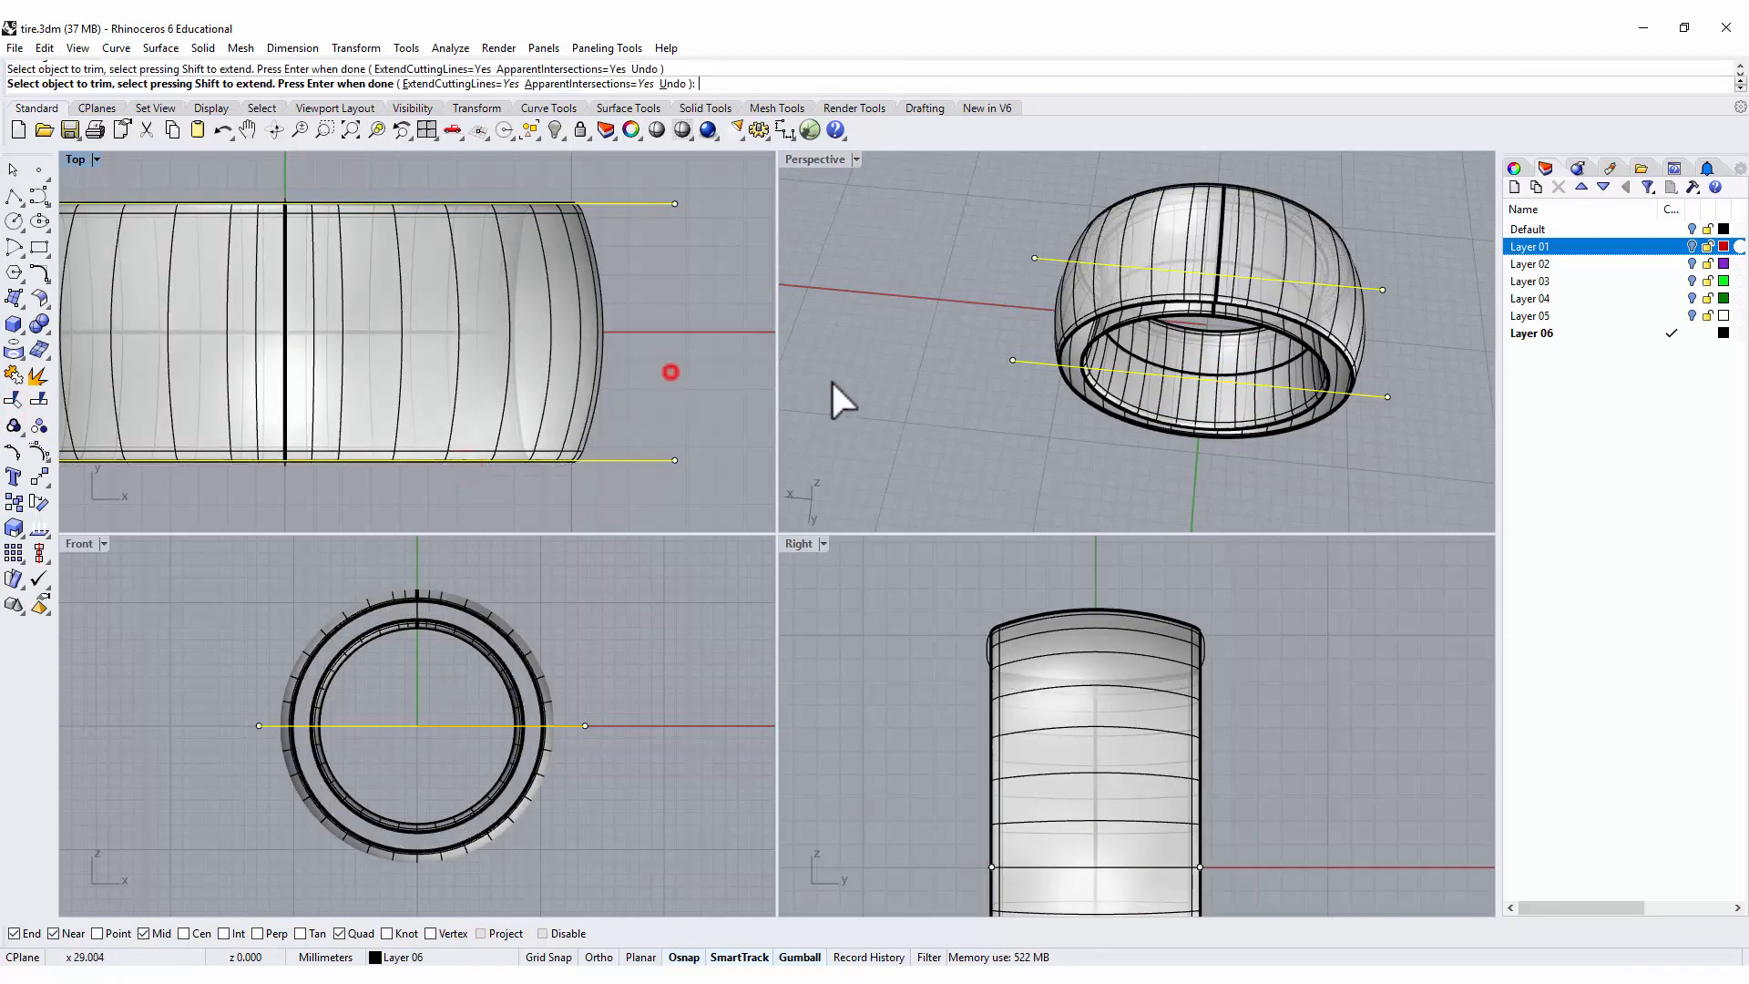
{"action": "scroll", "coordinate": [978, 483], "scroll_direction": "down", "scroll_amount": 4}
{"action": "right_click_drag", "start_coordinate": [978, 483], "coordinate": [956, 370]}
{"action": "right_click", "coordinate": [1202, 273]}
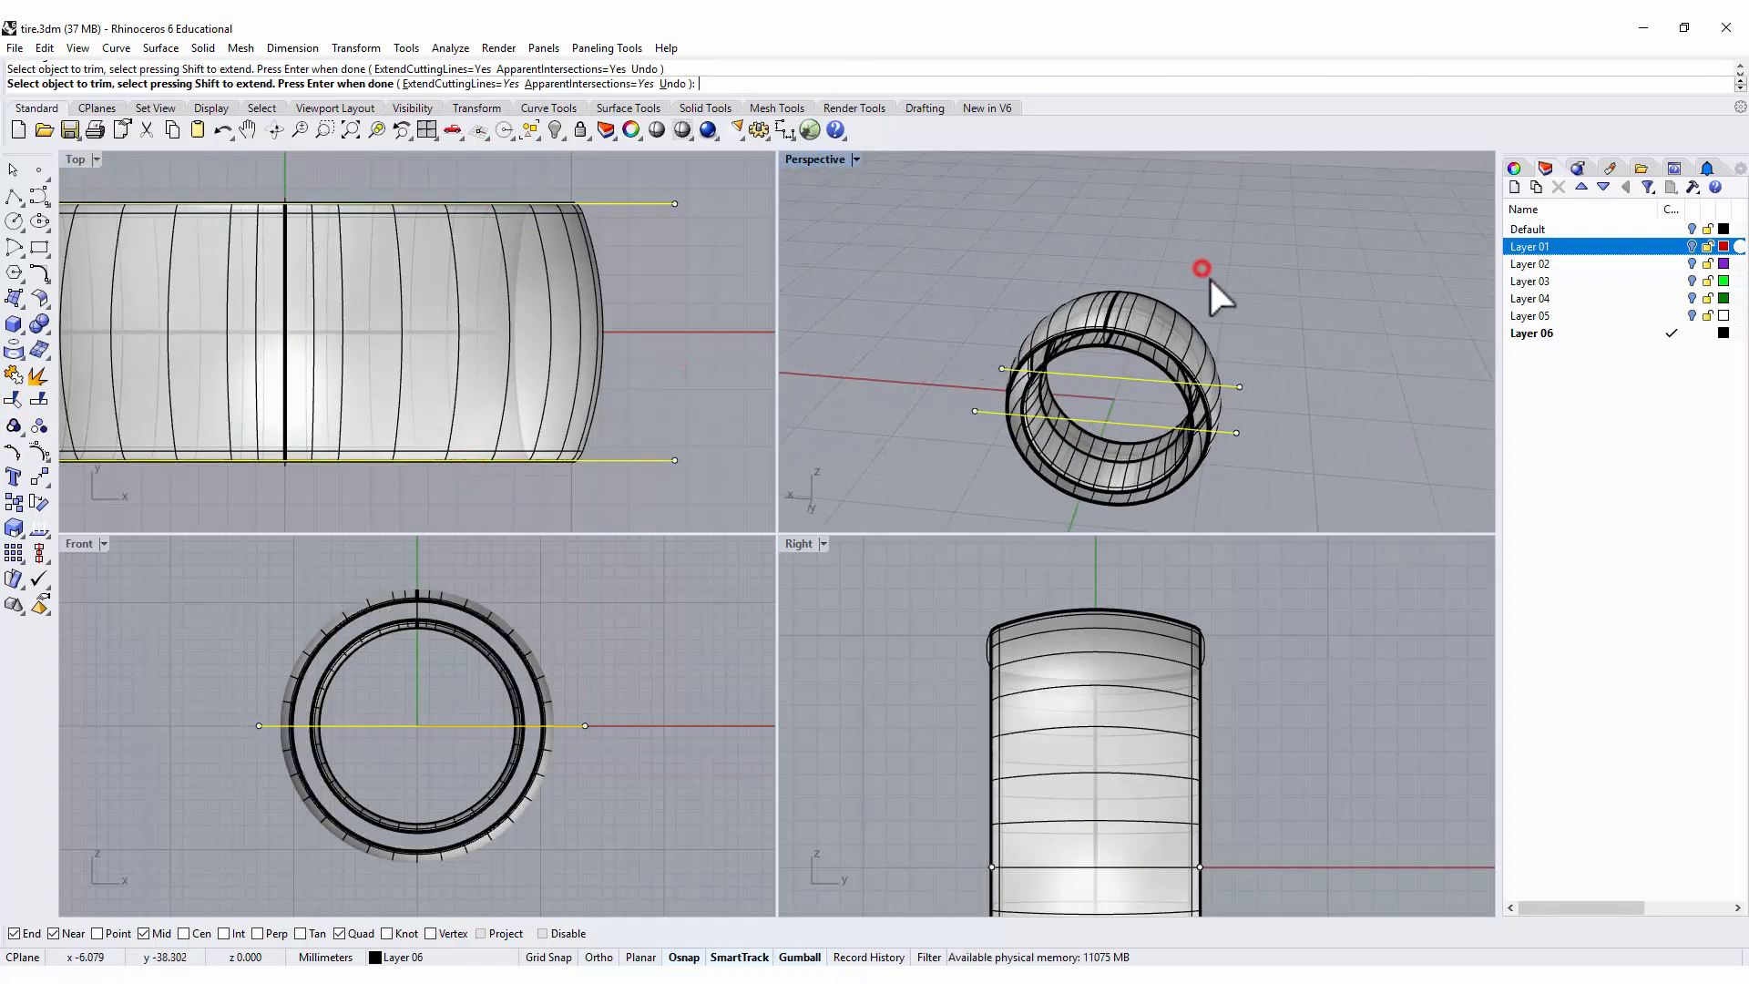
{"action": "key", "text": "Escape"}
Delete the two horizontal cutting lines and the ring's inner band surface, keeping only the outer band.
{"action": "left_click_drag", "start_coordinate": [707, 489], "coordinate": [644, 203]}
{"action": "key", "text": "Delete"}
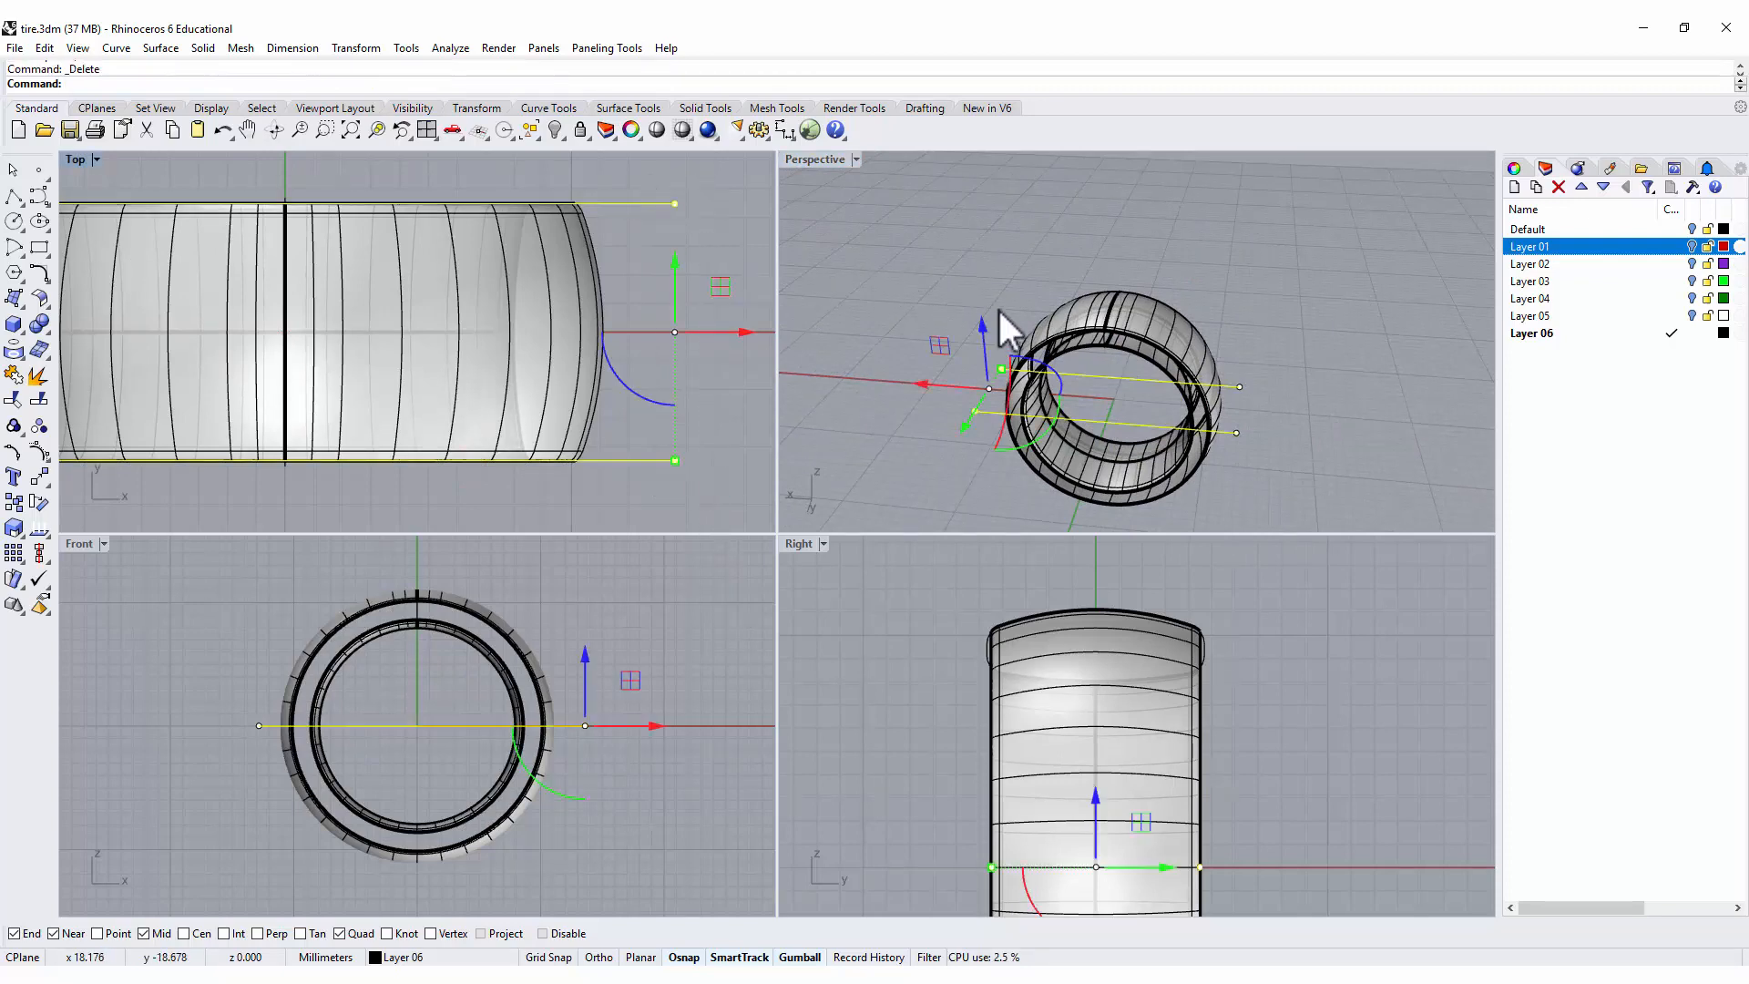
{"action": "right_click_drag", "start_coordinate": [978, 259], "coordinate": [1208, 343]}
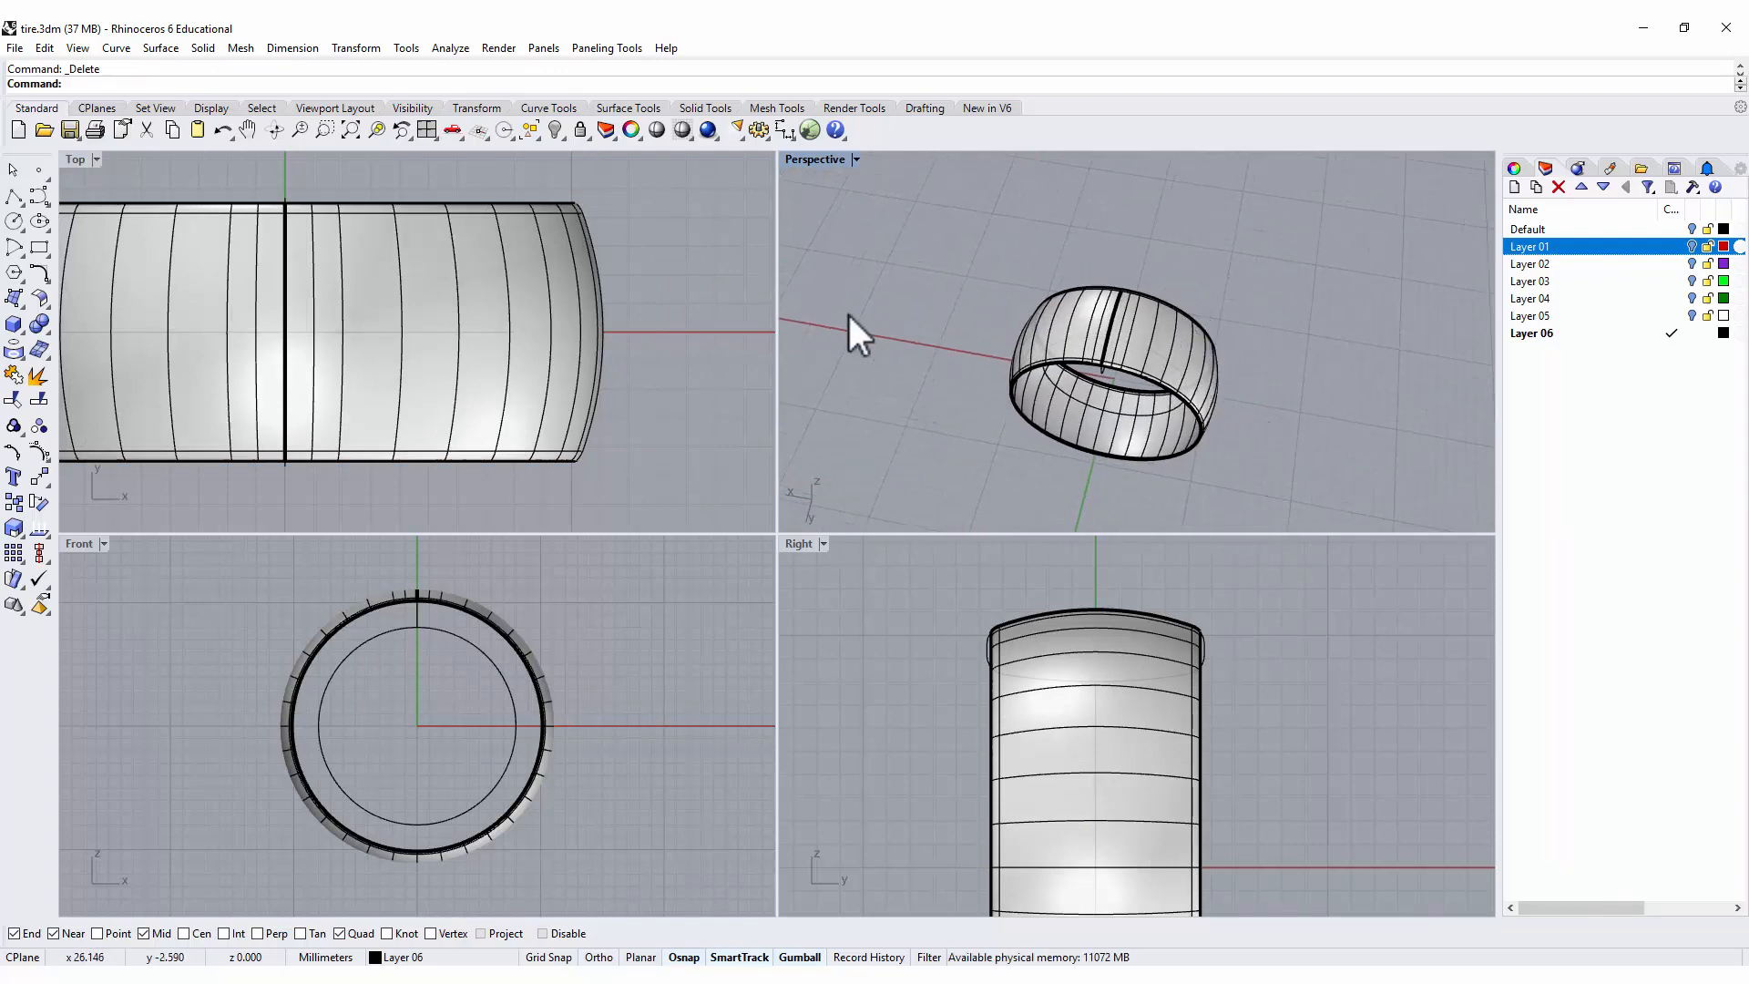
Create UV curves from the ring's outer band surface to lay its outline flat.
{"action": "left_click", "coordinate": [572, 276]}
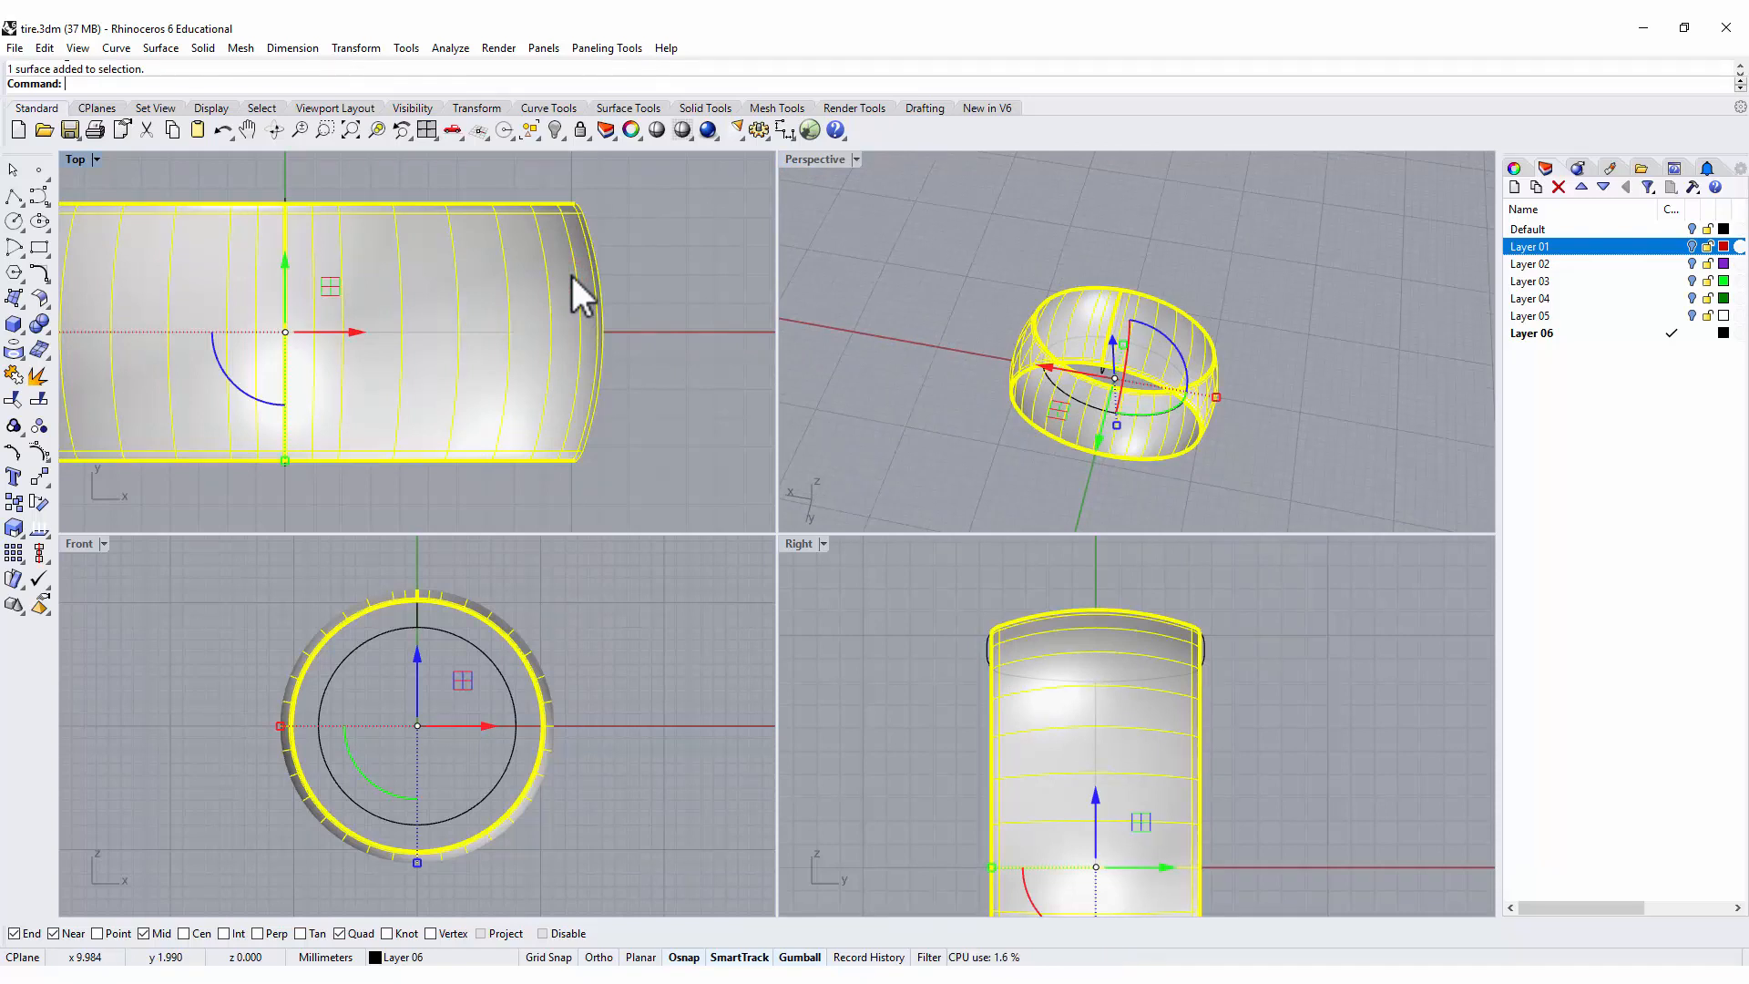
{"action": "left_click", "coordinate": [115, 48]}
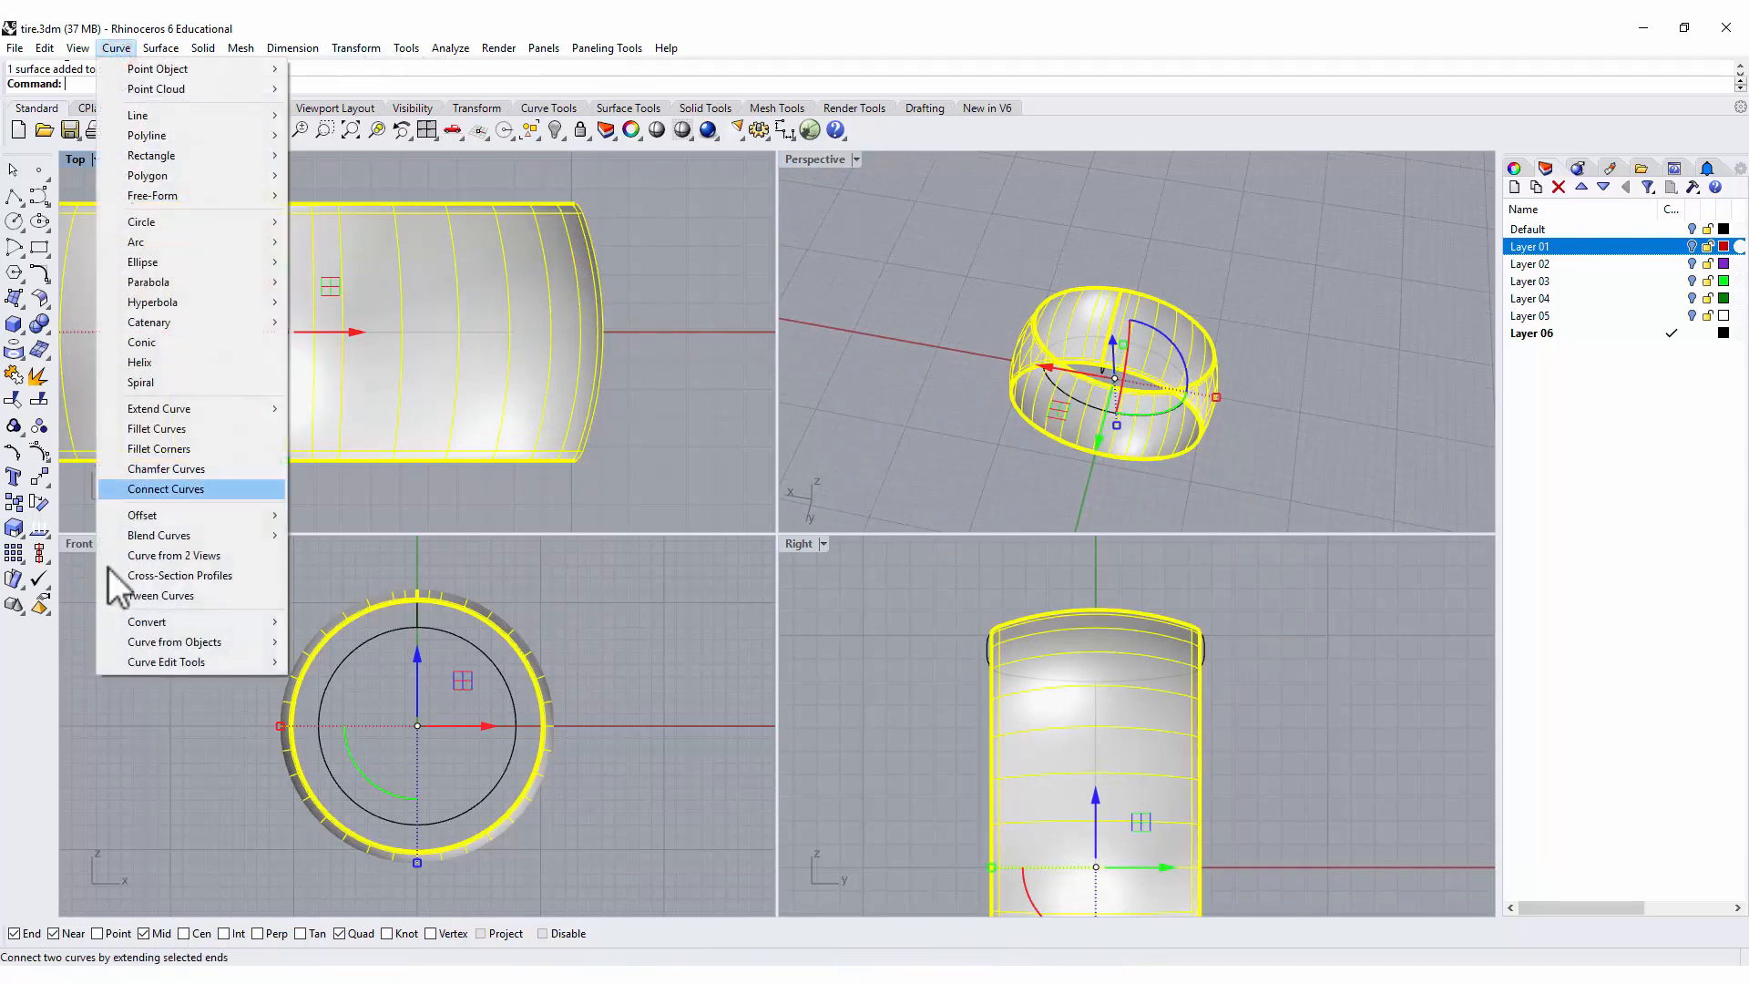
{"action": "mouse_move", "coordinate": [124, 621]}
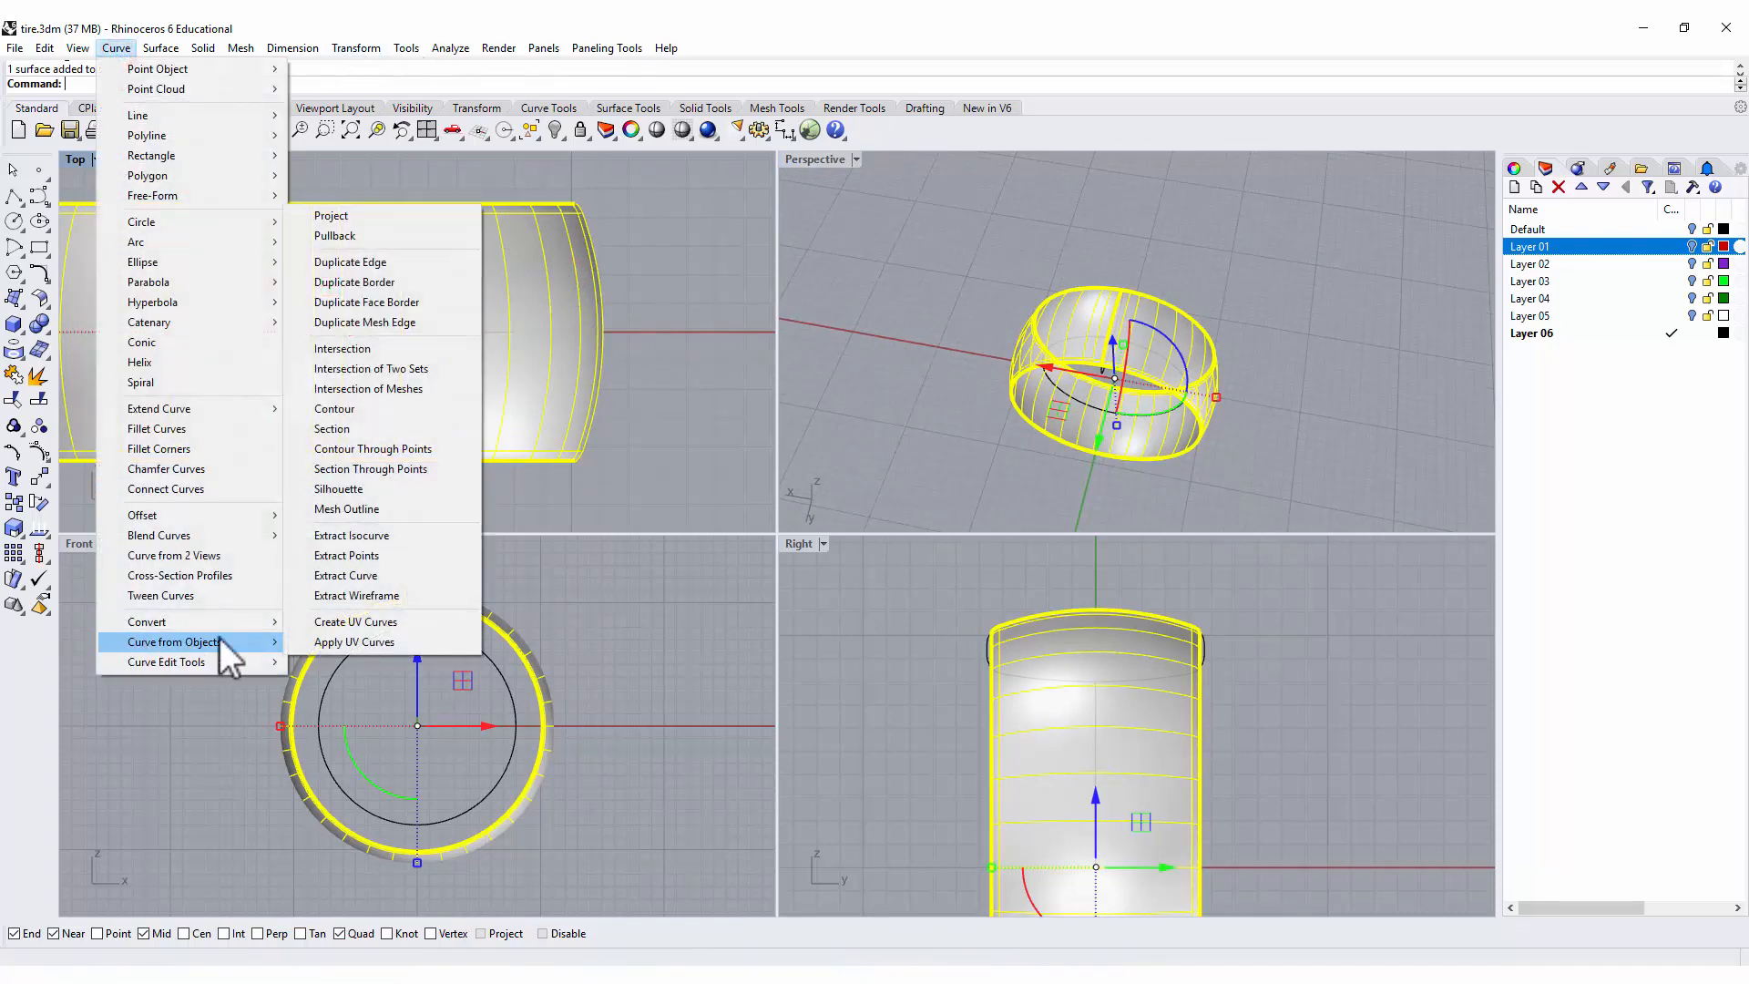
{"action": "left_click", "coordinate": [360, 625]}
{"action": "key", "text": "Return"}
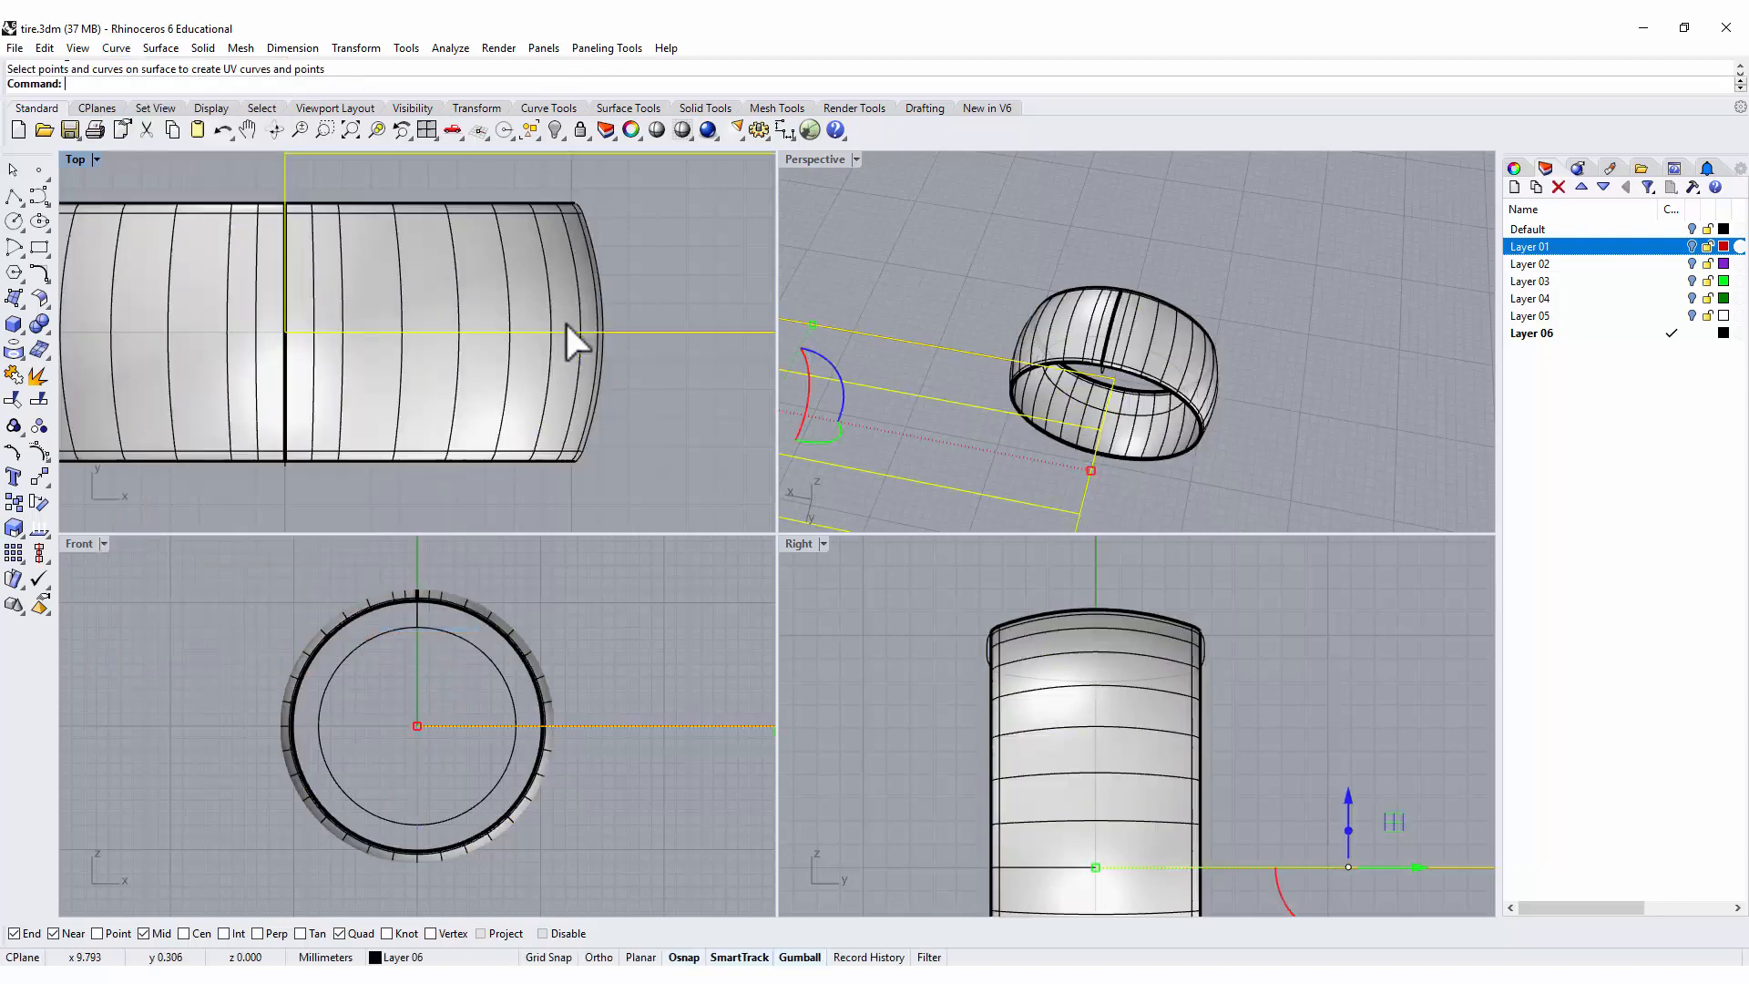
Move the flattened UV curves up and to the right, clear of the ring, and maximize the Top view.
{"action": "scroll", "coordinate": [604, 293], "scroll_direction": "down", "scroll_amount": 8}
{"action": "scroll", "coordinate": [673, 307], "scroll_direction": "down", "scroll_amount": 6}
{"action": "right_click_drag", "start_coordinate": [669, 305], "coordinate": [253, 379]}
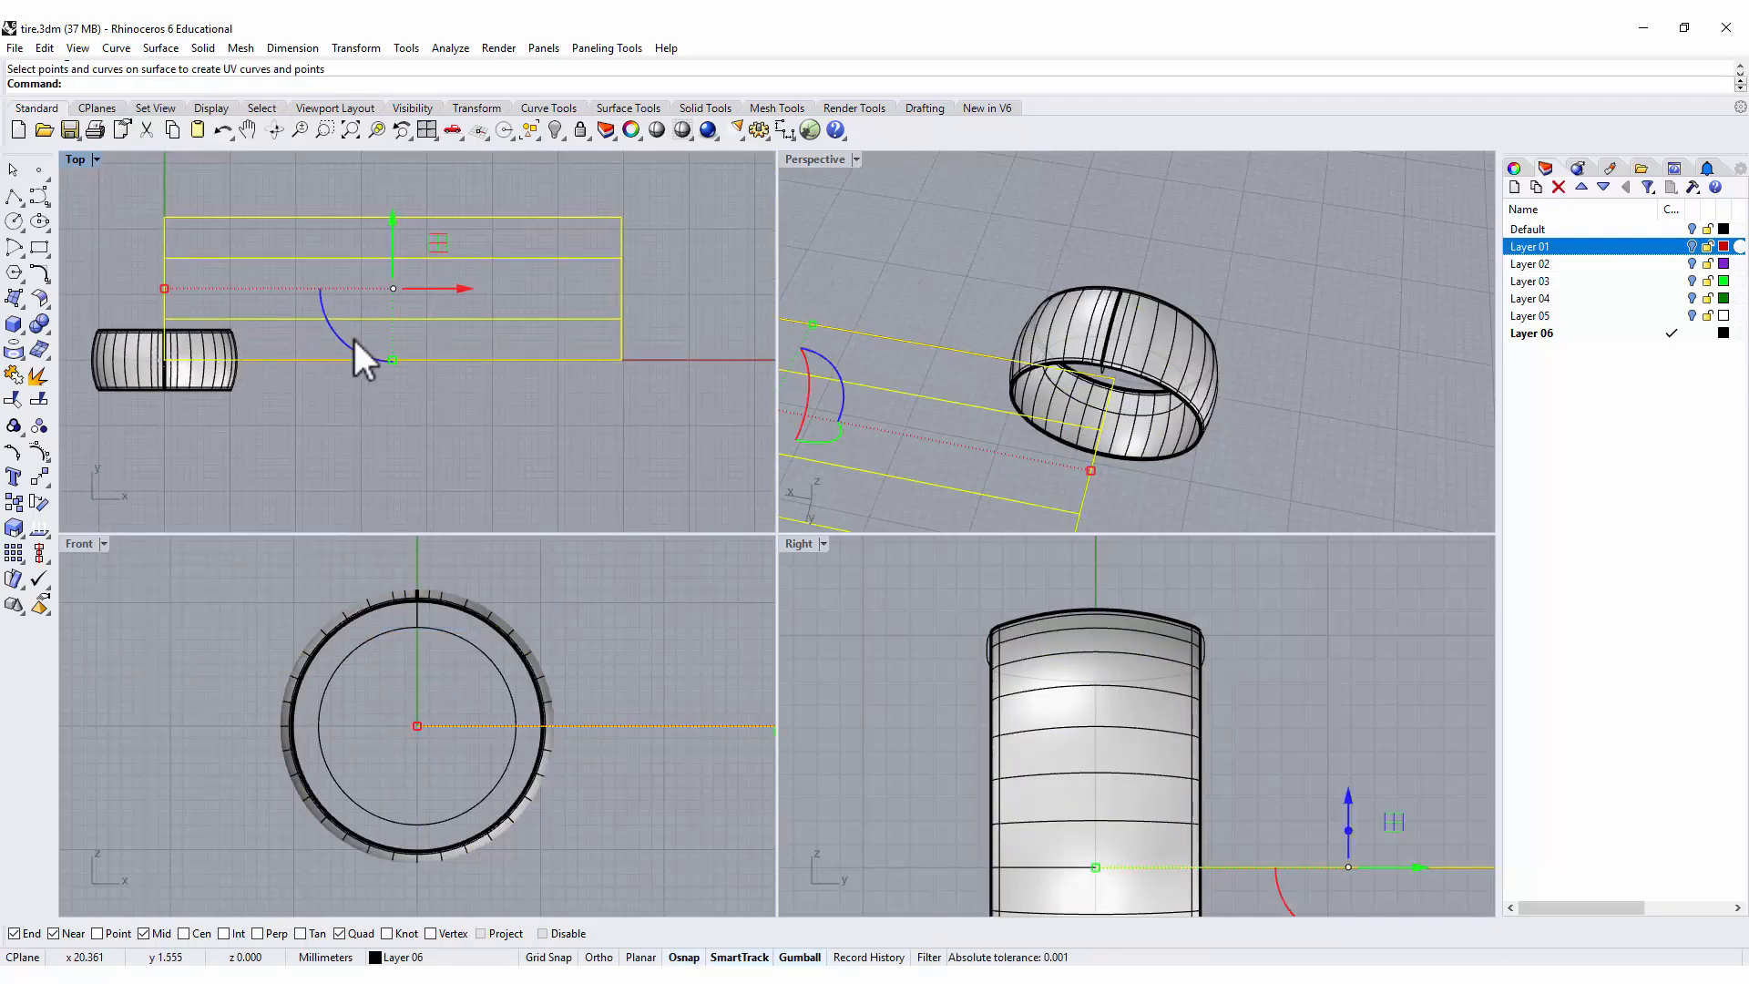
{"action": "left_click_drag", "start_coordinate": [437, 243], "coordinate": [546, 210]}
{"action": "left_click", "coordinate": [557, 382]}
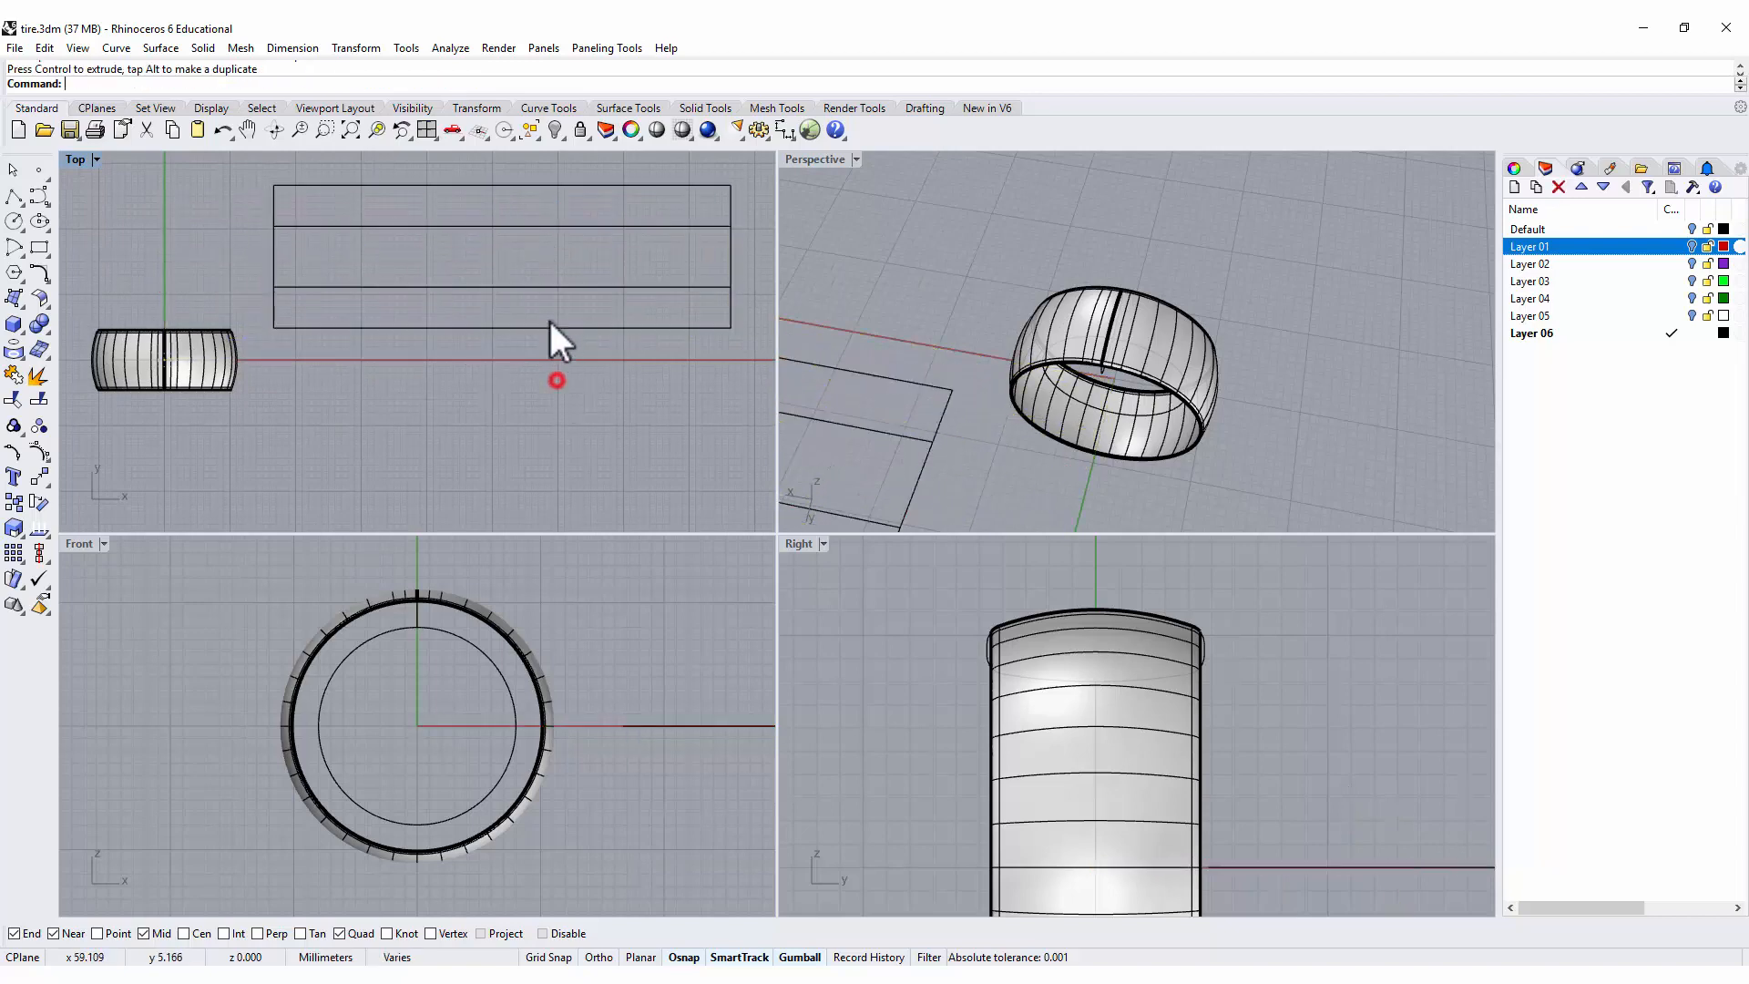
{"action": "double_click", "coordinate": [75, 153]}
{"action": "scroll", "coordinate": [871, 342], "scroll_direction": "down", "scroll_amount": 2}
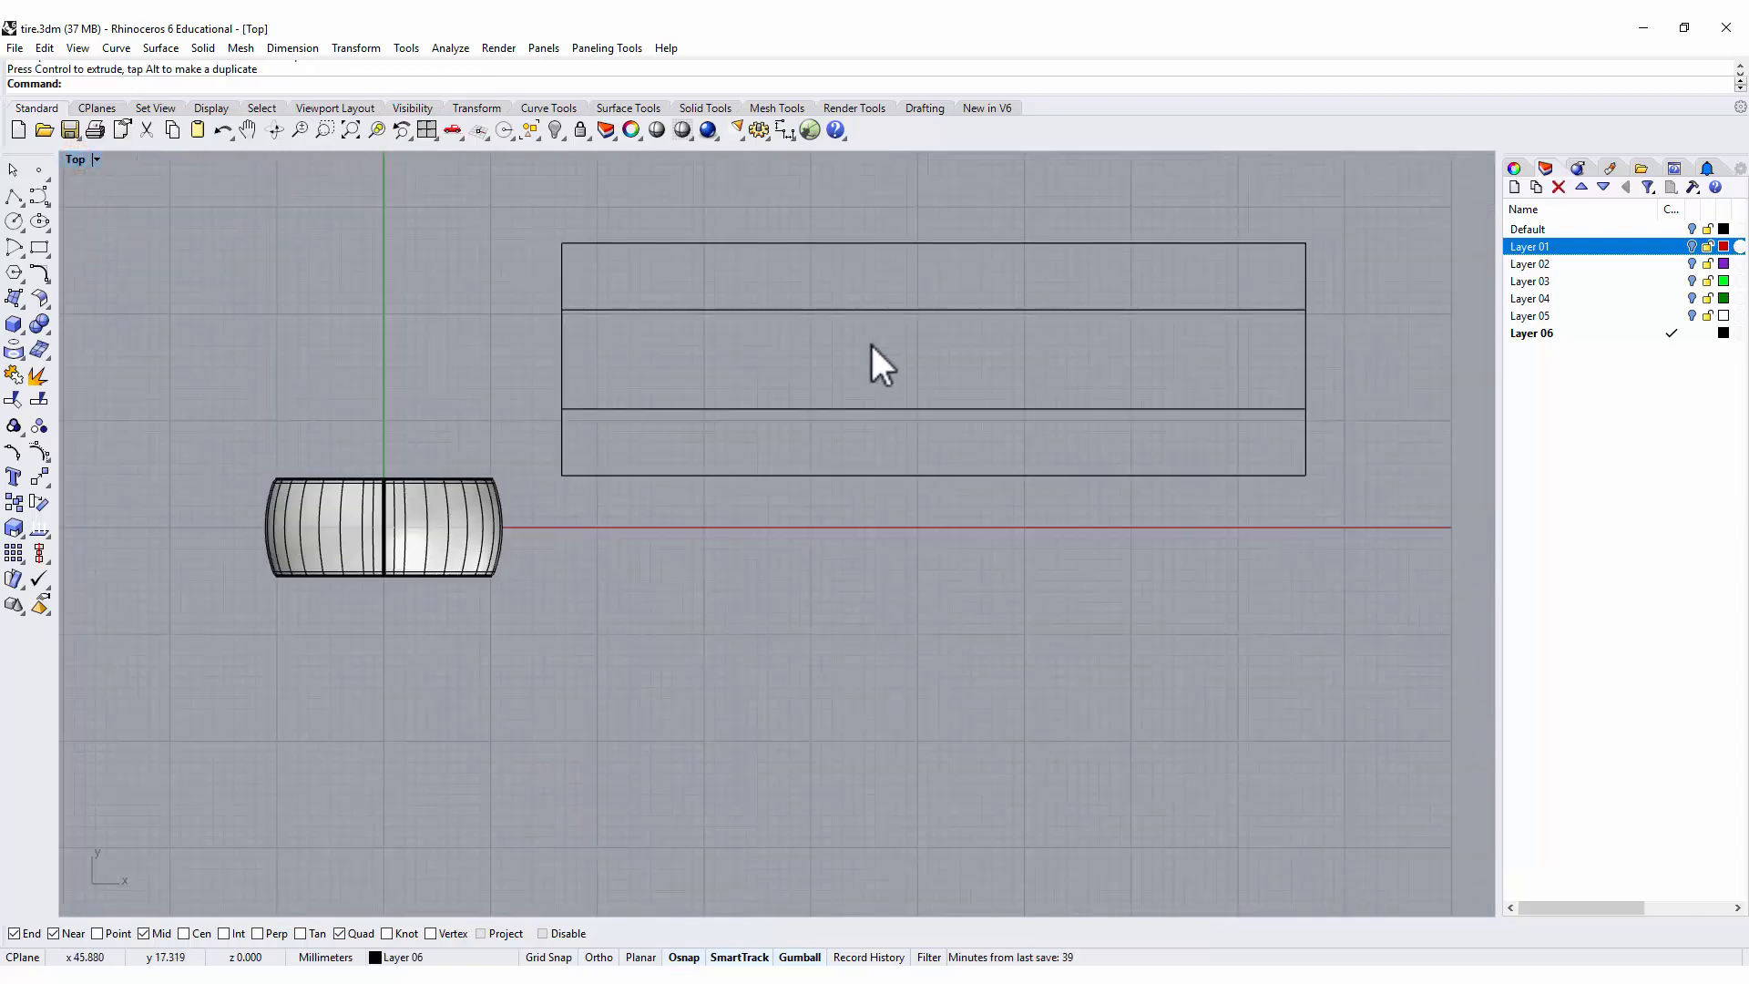
Generate a second set of UV curves from the outer band surface and undo the duplicate set.
{"action": "right_click_drag", "start_coordinate": [870, 342], "coordinate": [787, 357]}
{"action": "key", "text": "Return"}
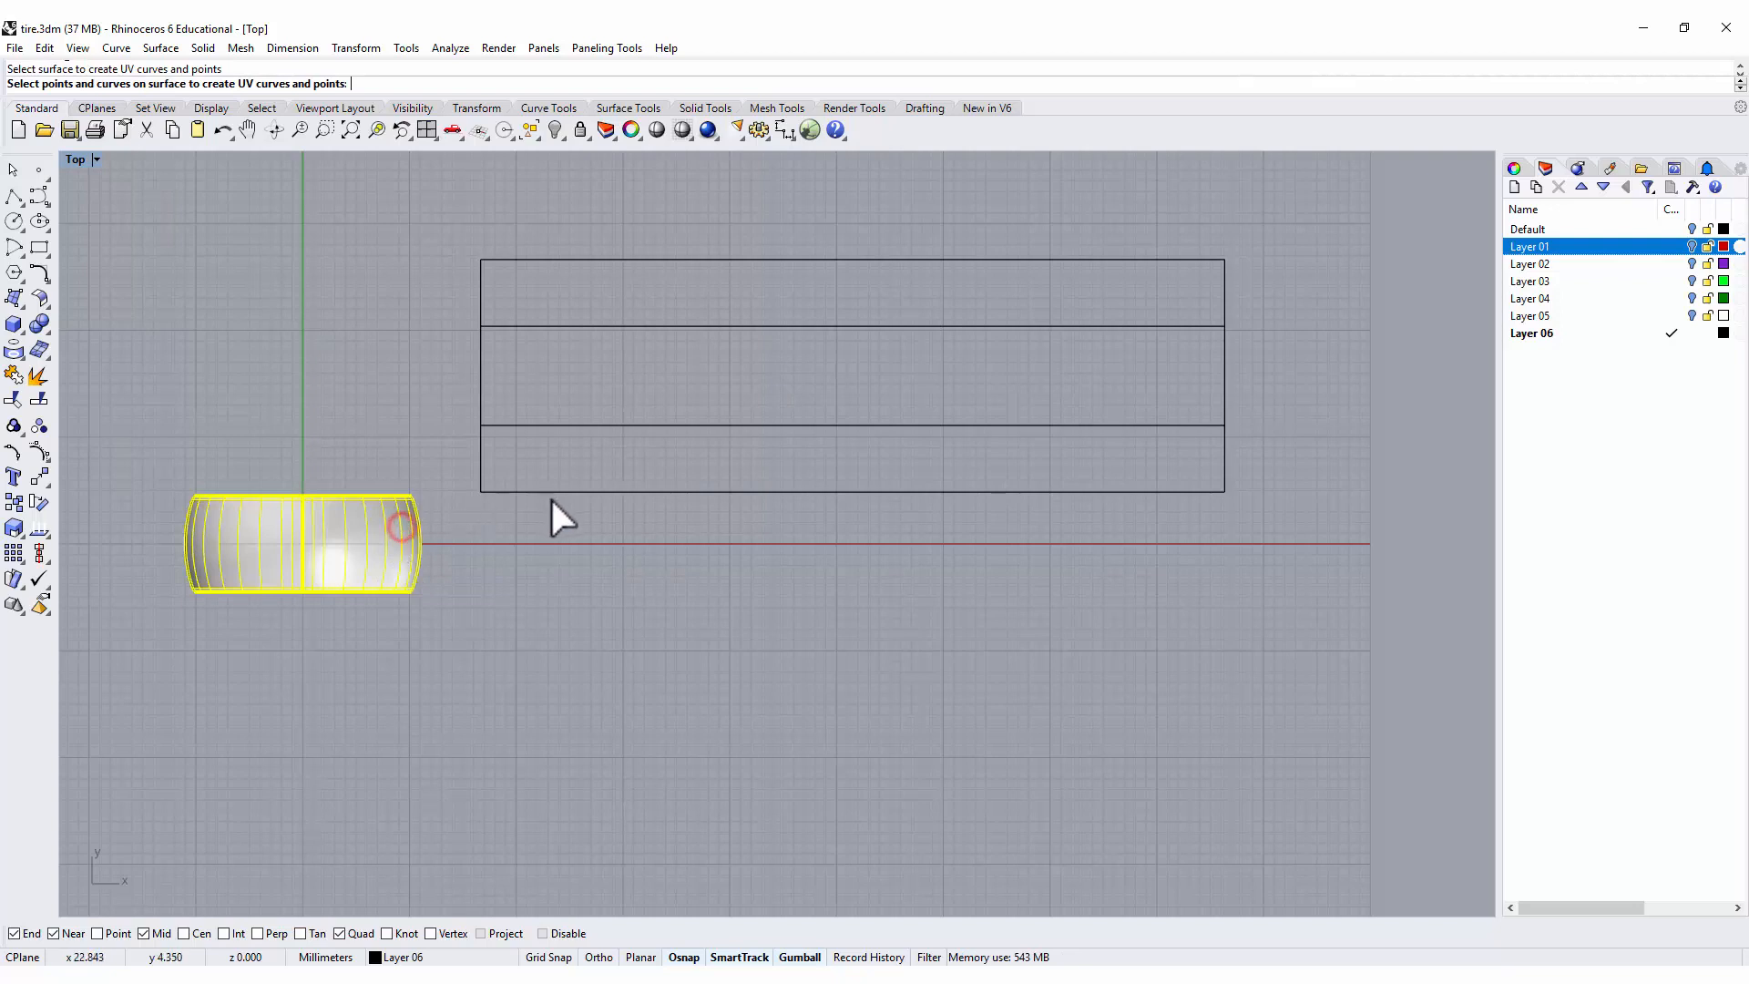
{"action": "left_click", "coordinate": [556, 502]}
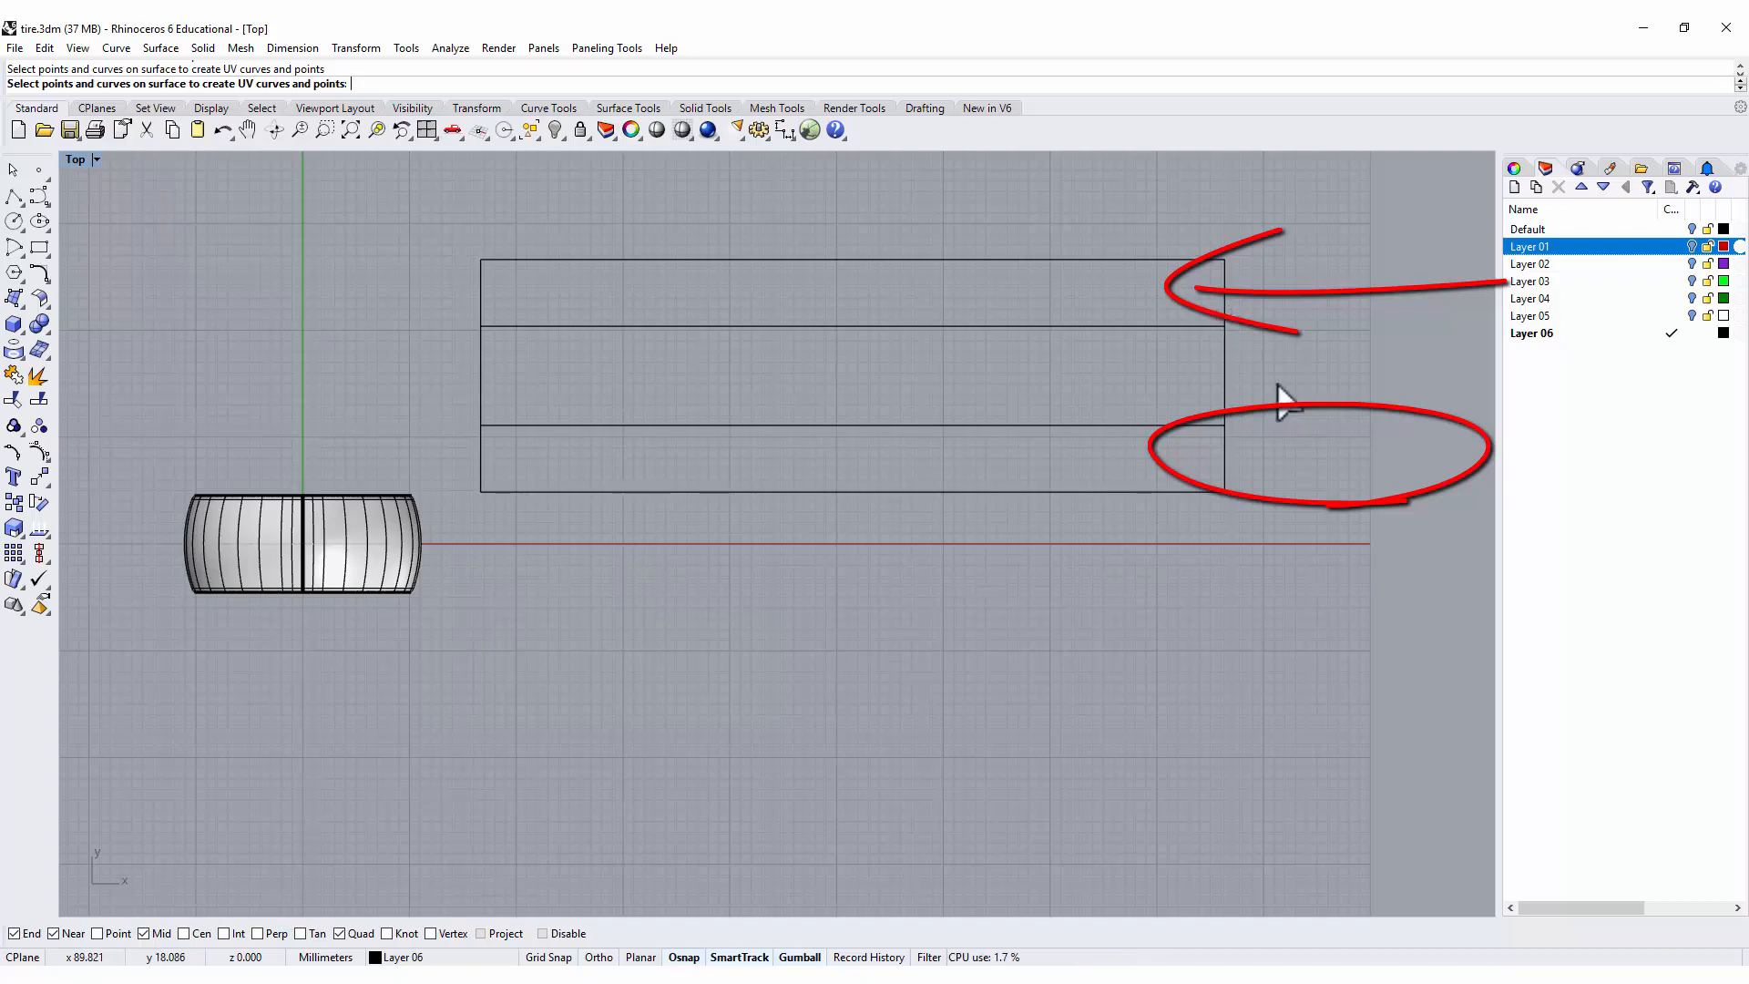
{"action": "right_click_drag", "start_coordinate": [909, 401], "coordinate": [822, 438]}
{"action": "right_click", "coordinate": [718, 457]}
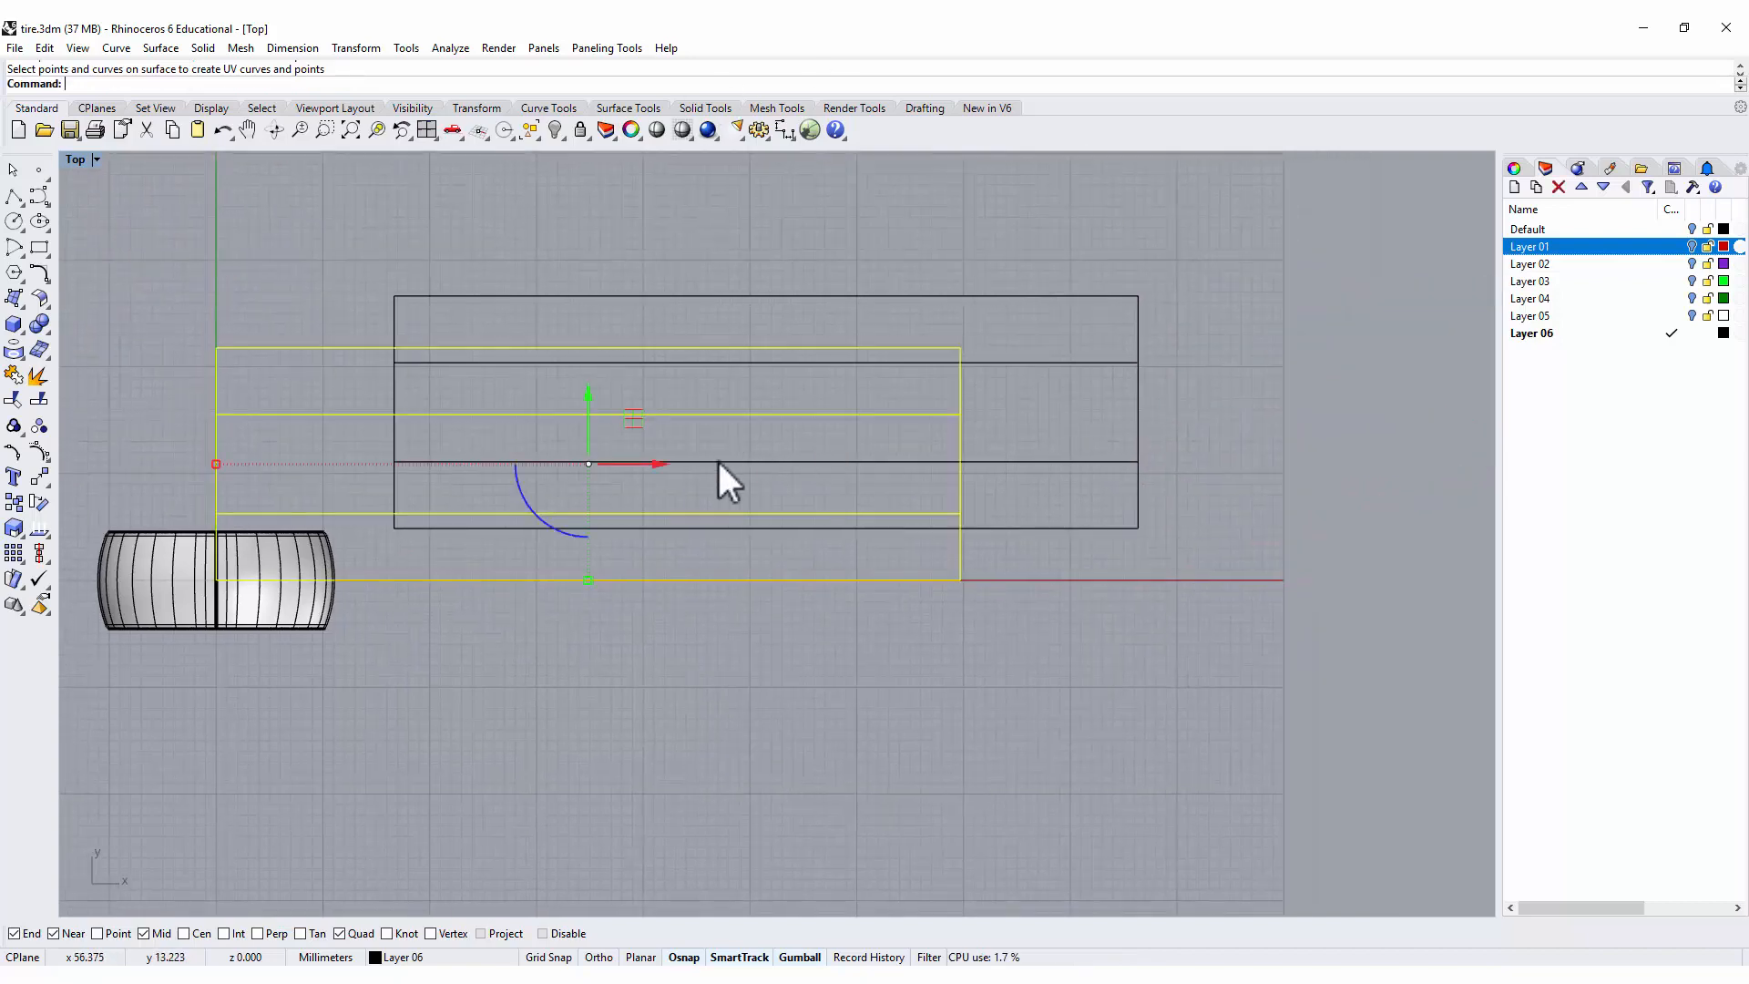
{"action": "left_click", "coordinate": [1162, 570]}
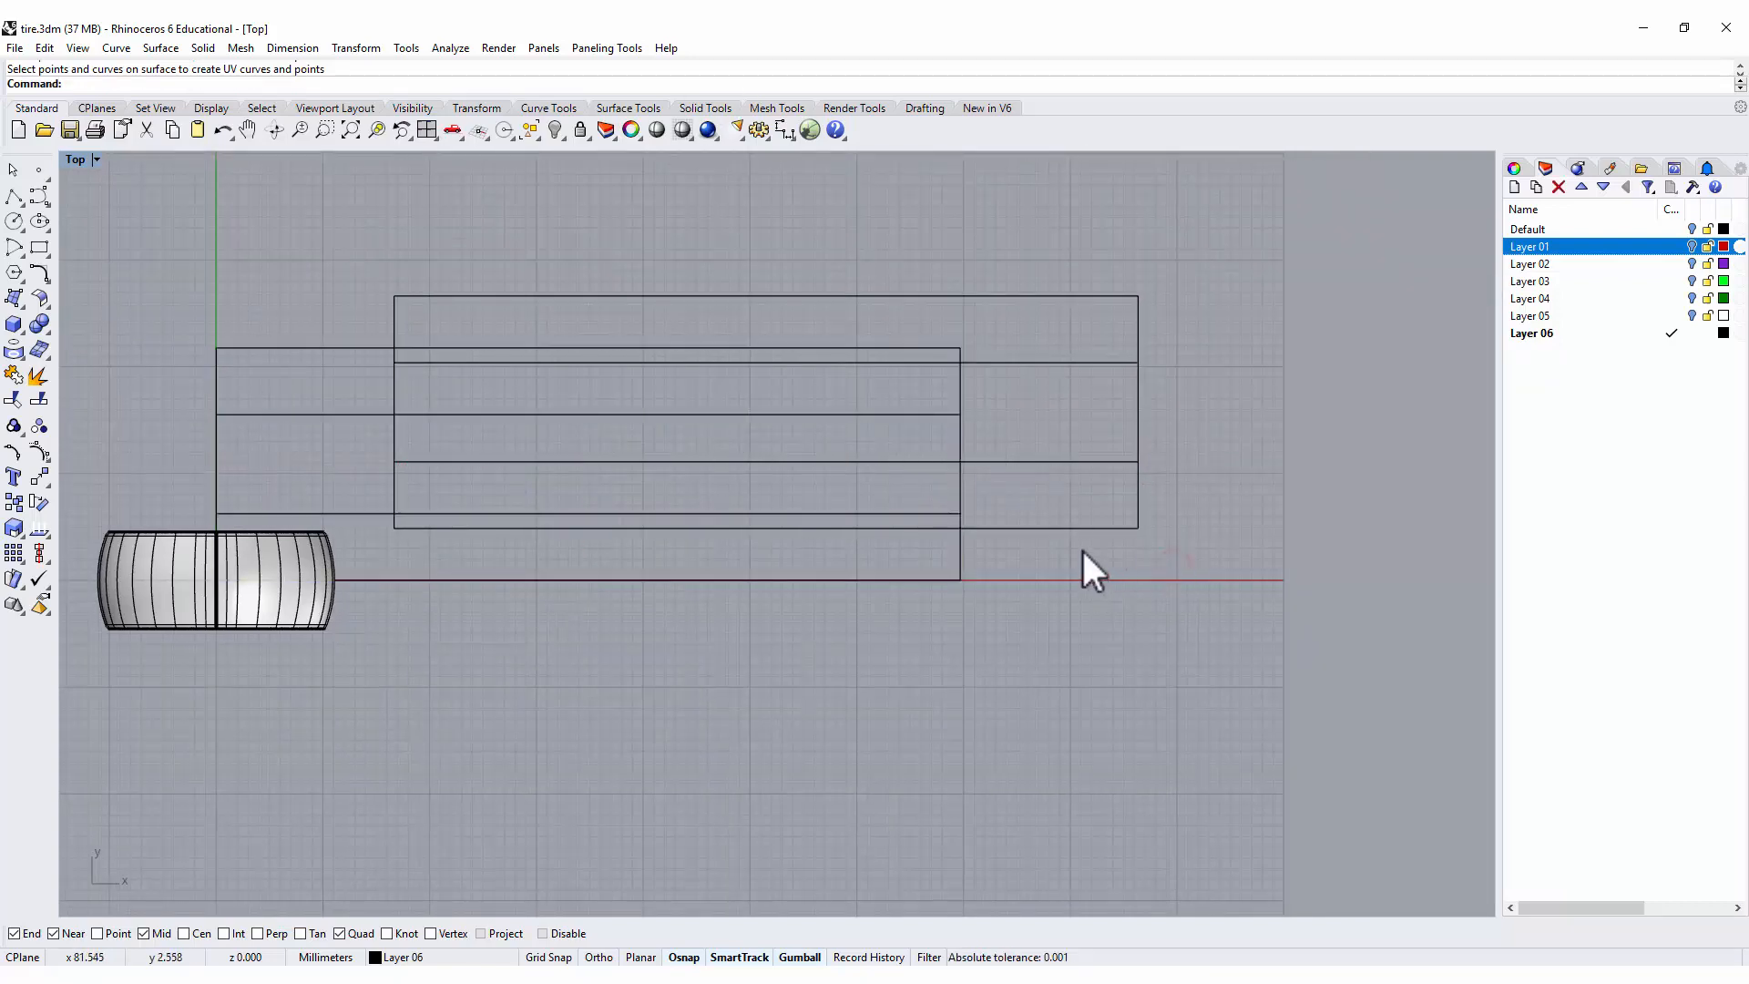
{"action": "key", "text": "ctrl+z"}
{"action": "left_click", "coordinate": [774, 363]}
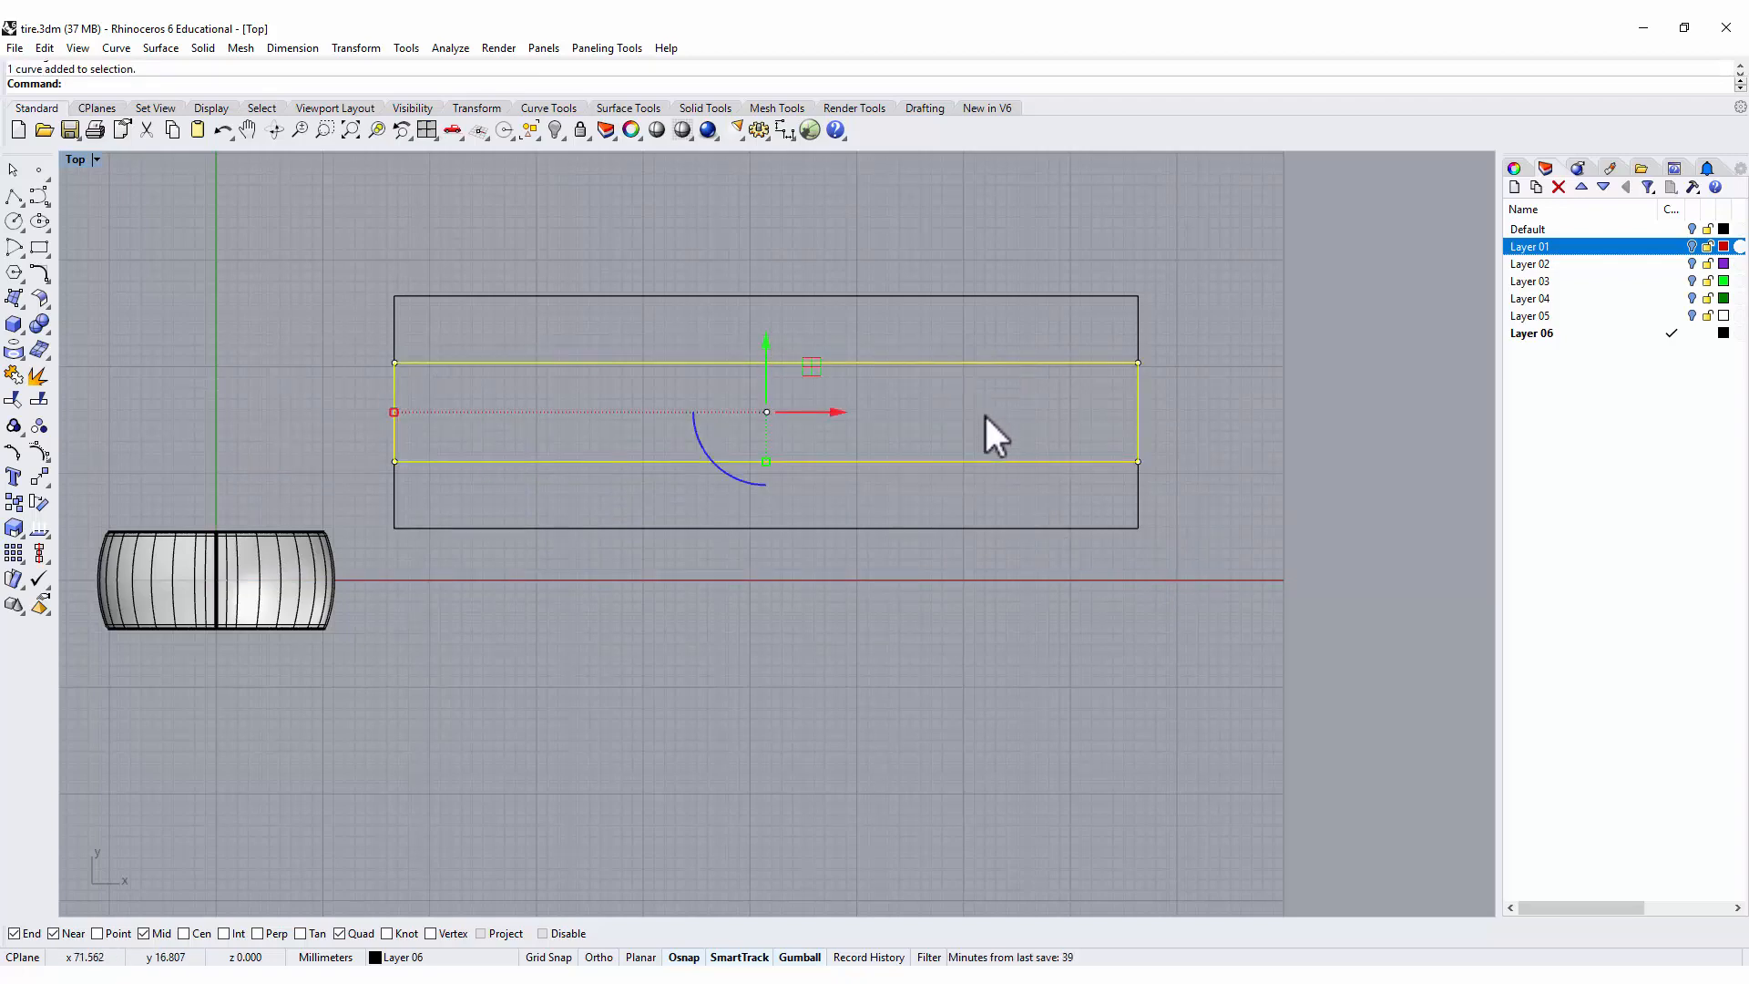
{"action": "left_click", "coordinate": [1147, 278]}
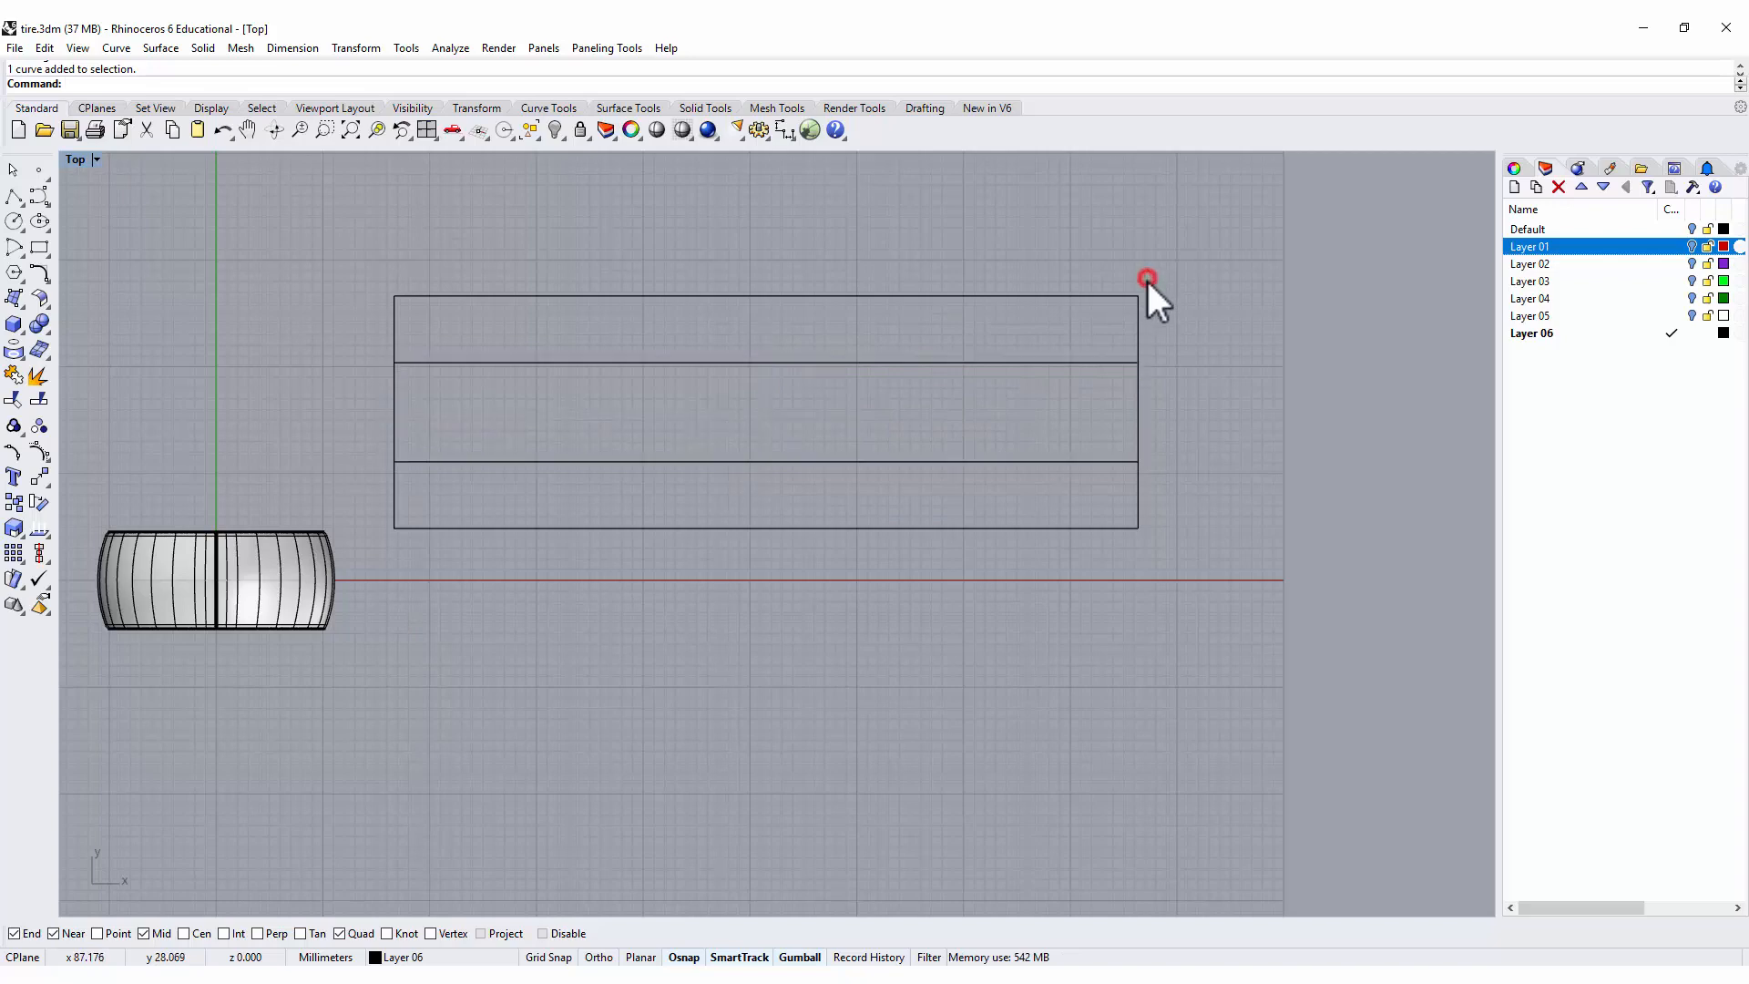
{"action": "left_click", "coordinate": [876, 239]}
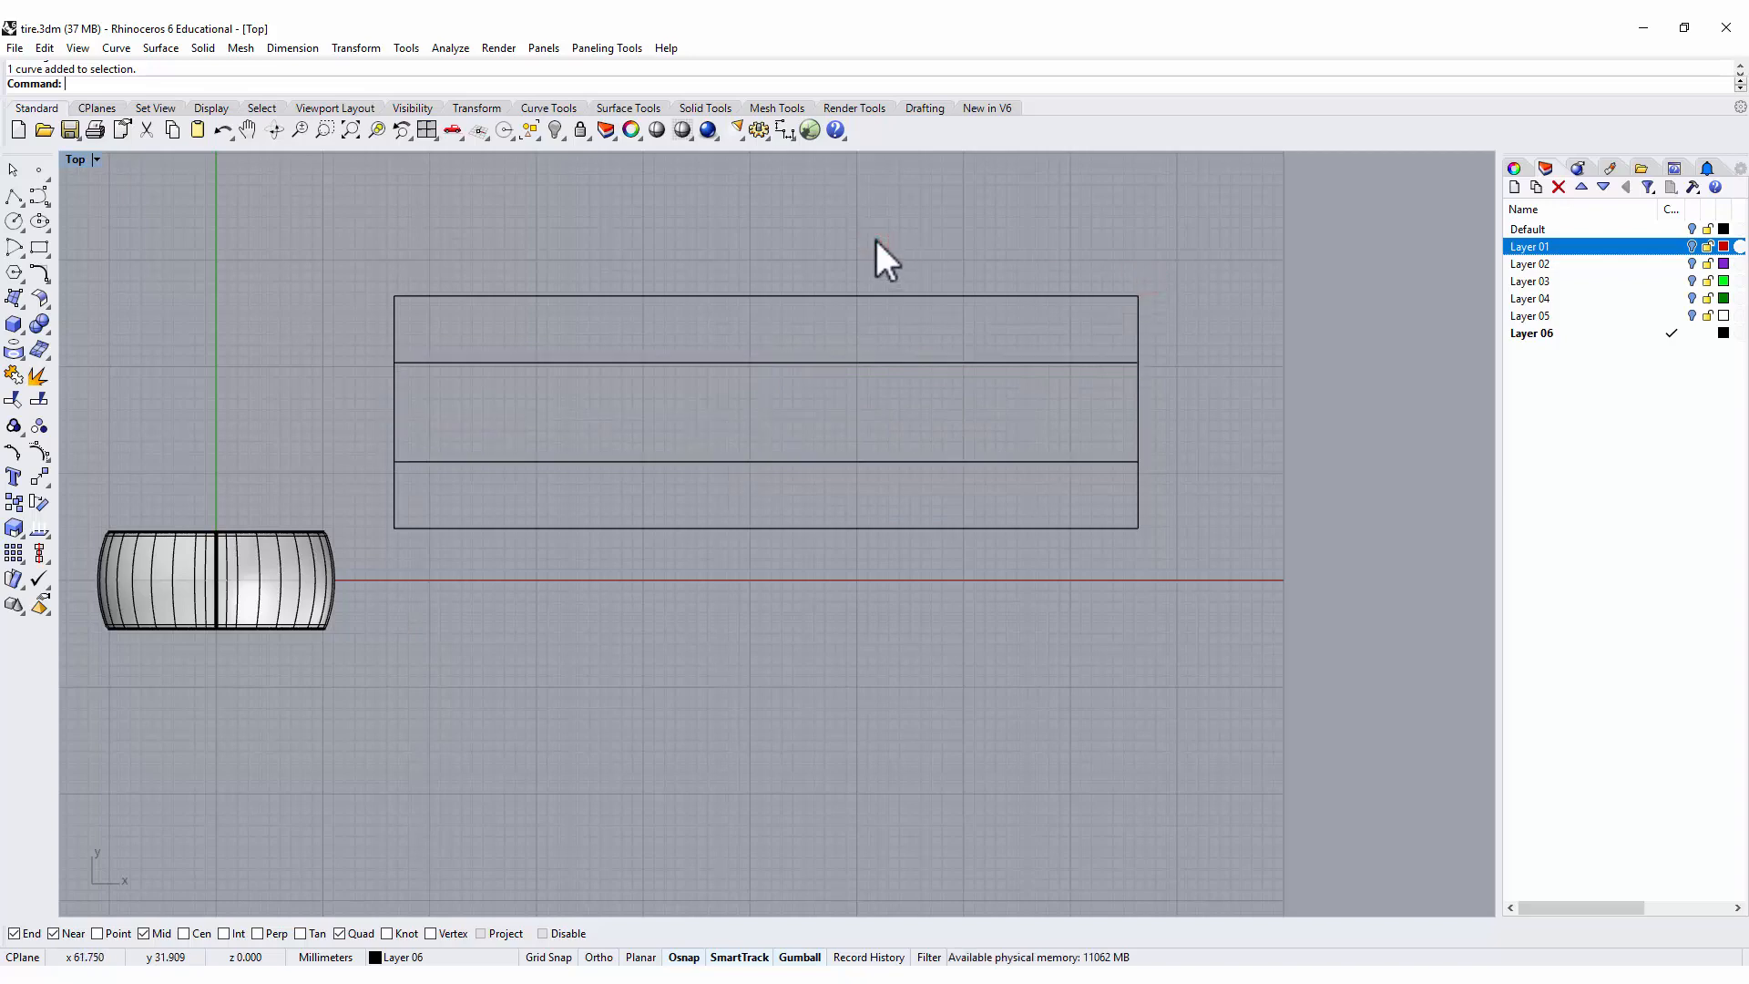
{"action": "right_click_drag", "start_coordinate": [747, 225], "coordinate": [597, 292]}
{"action": "right_click", "coordinate": [804, 329]}
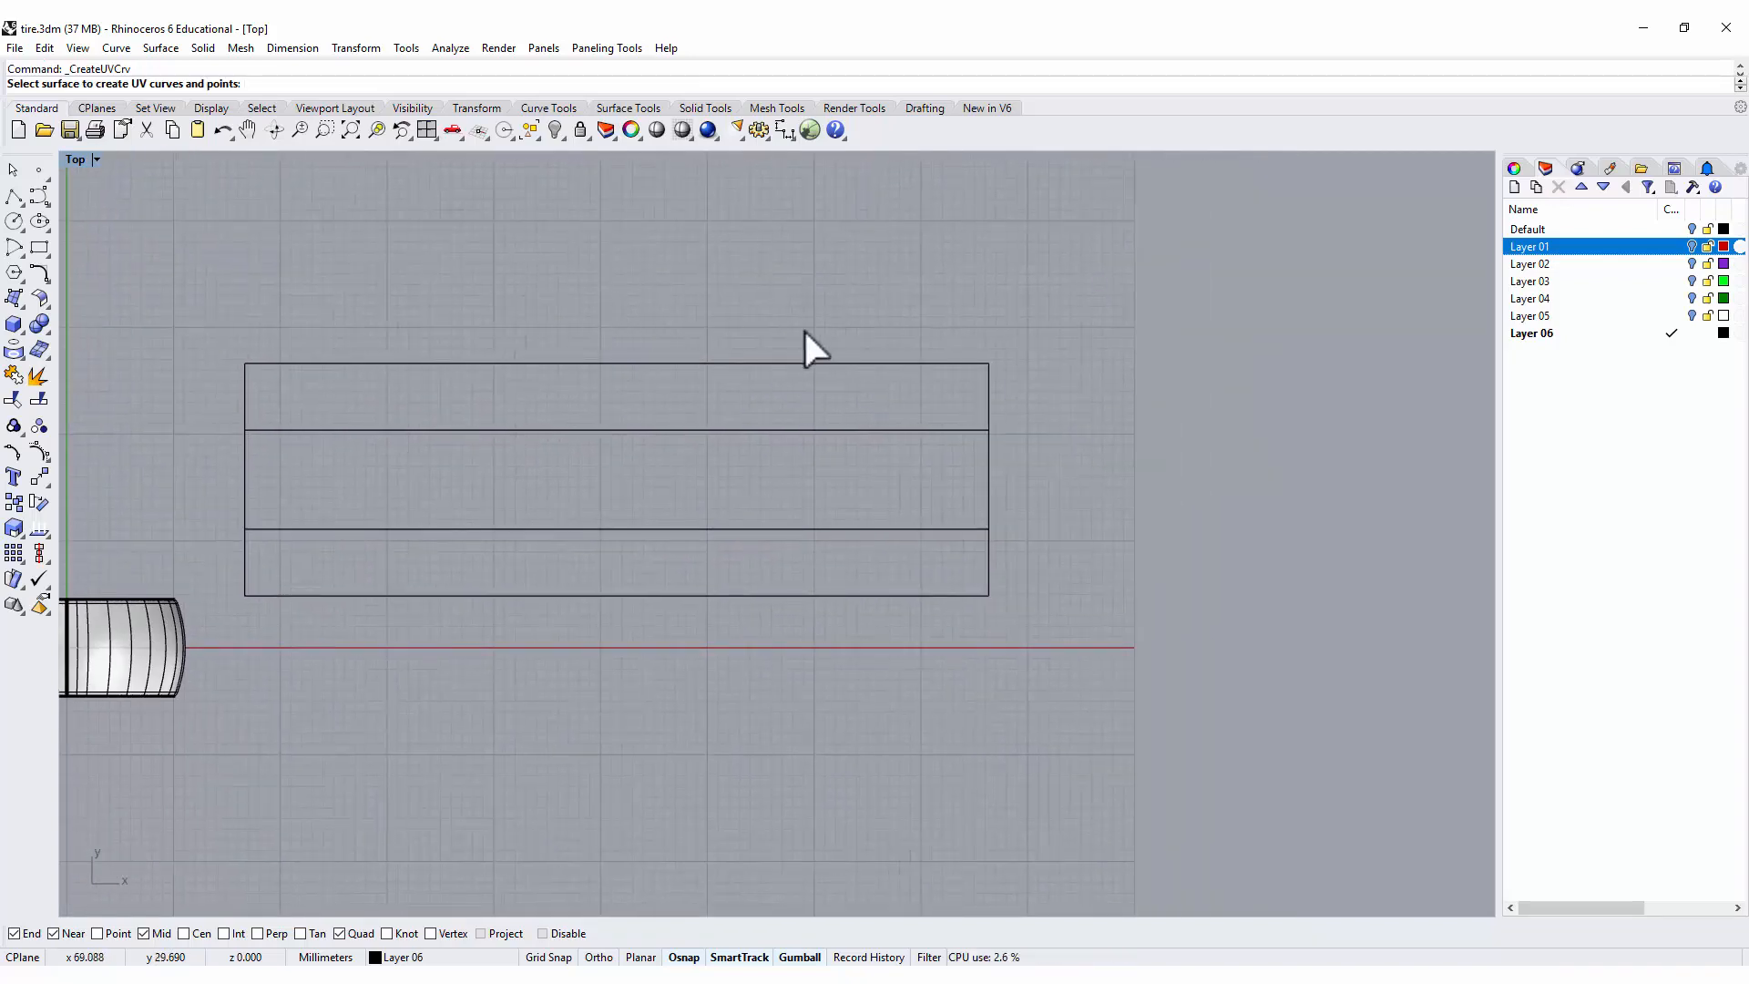
{"action": "key", "text": "Escape"}
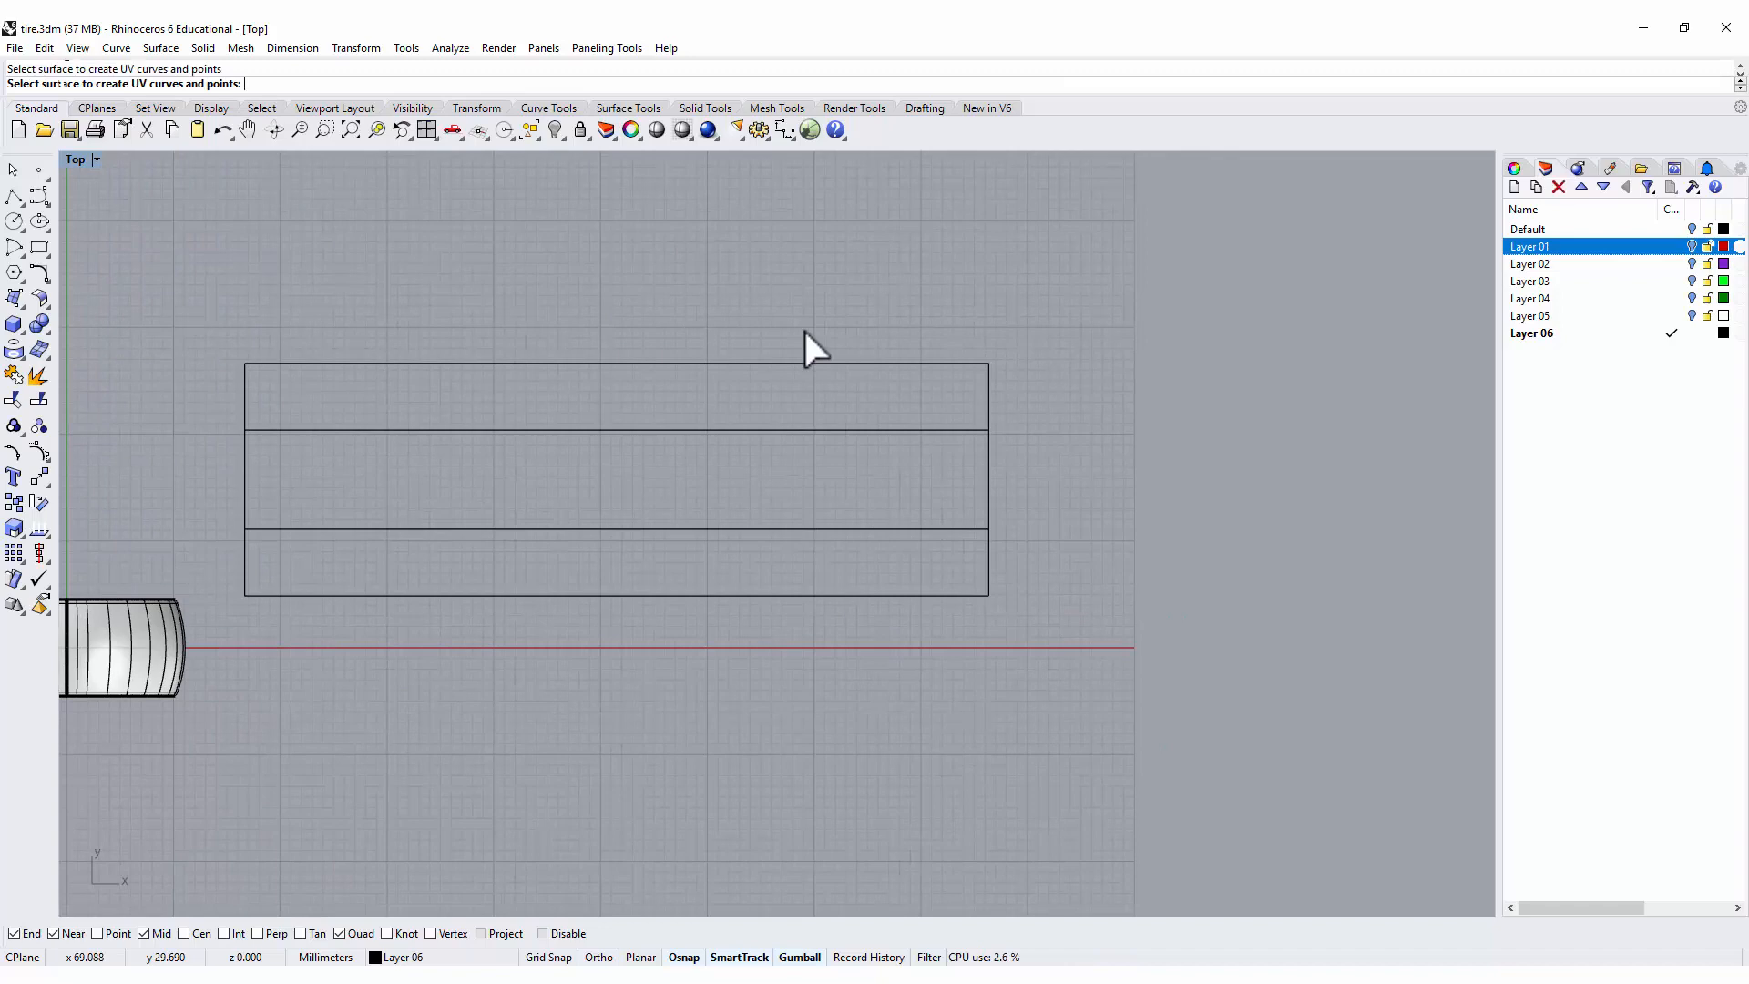
Insert the tire tread image 800px_COLOURBOX1169279.jpg with the Picture command, placing it to the right of the flattened UV curves.
{"action": "type", "text": "Picture"}
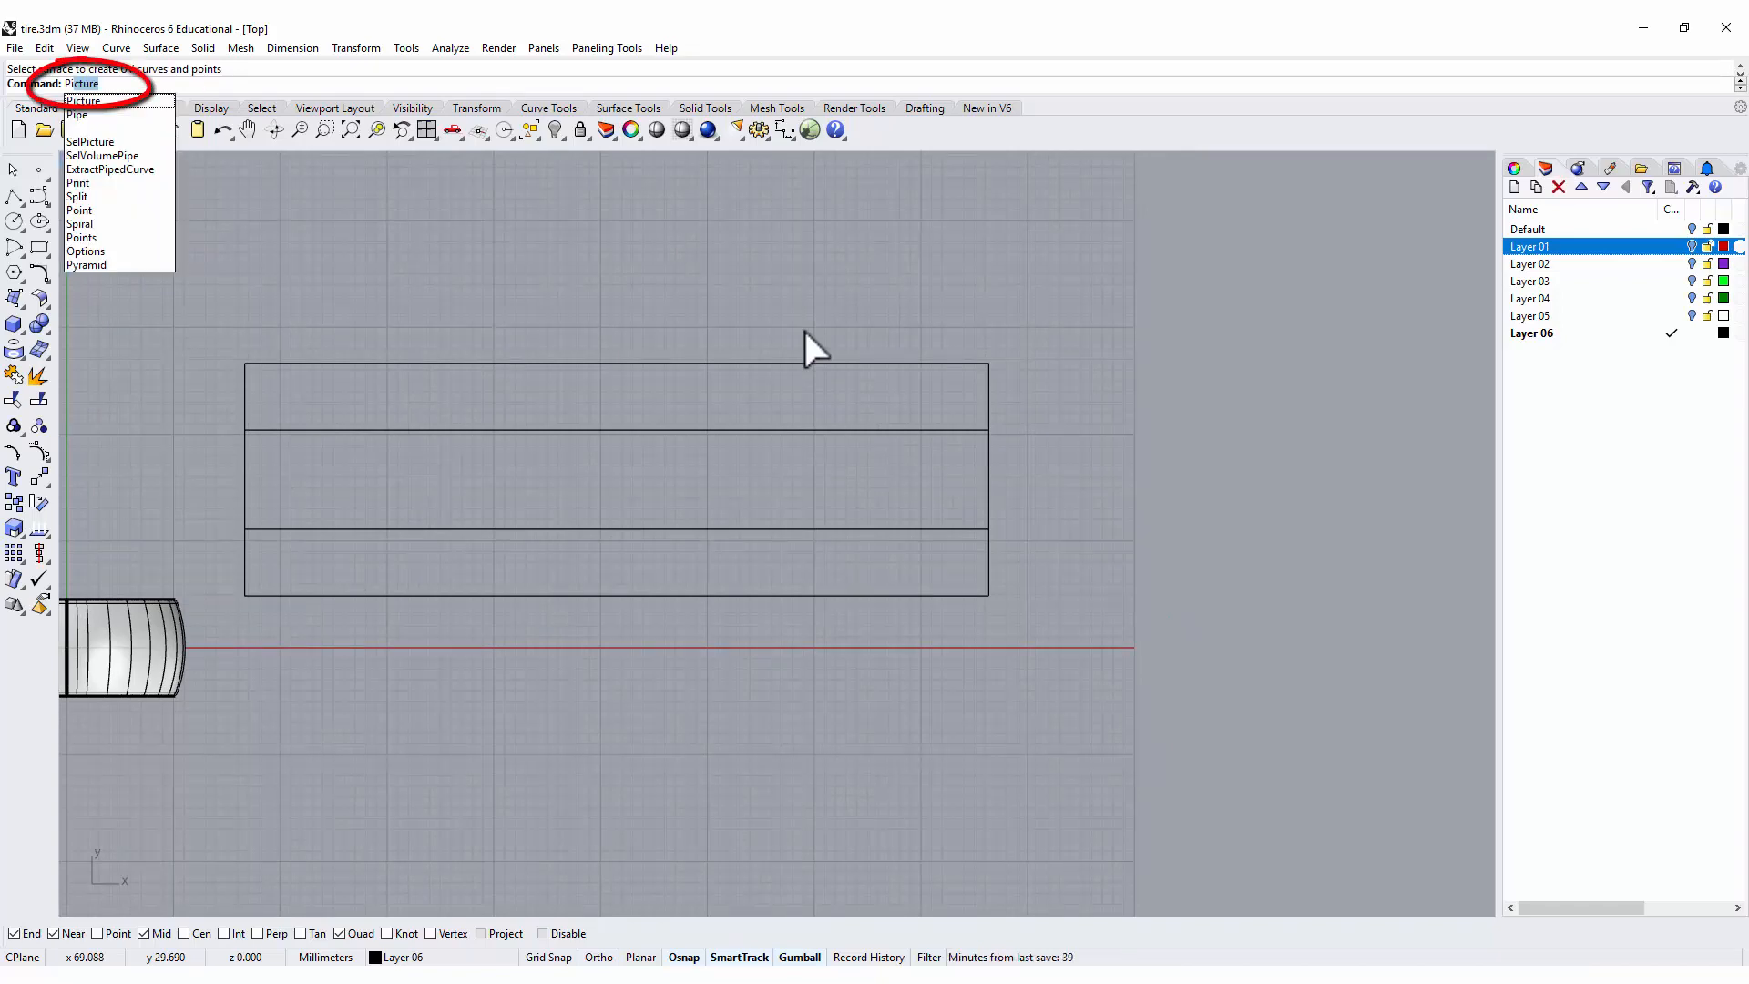
{"action": "key", "text": "Return"}
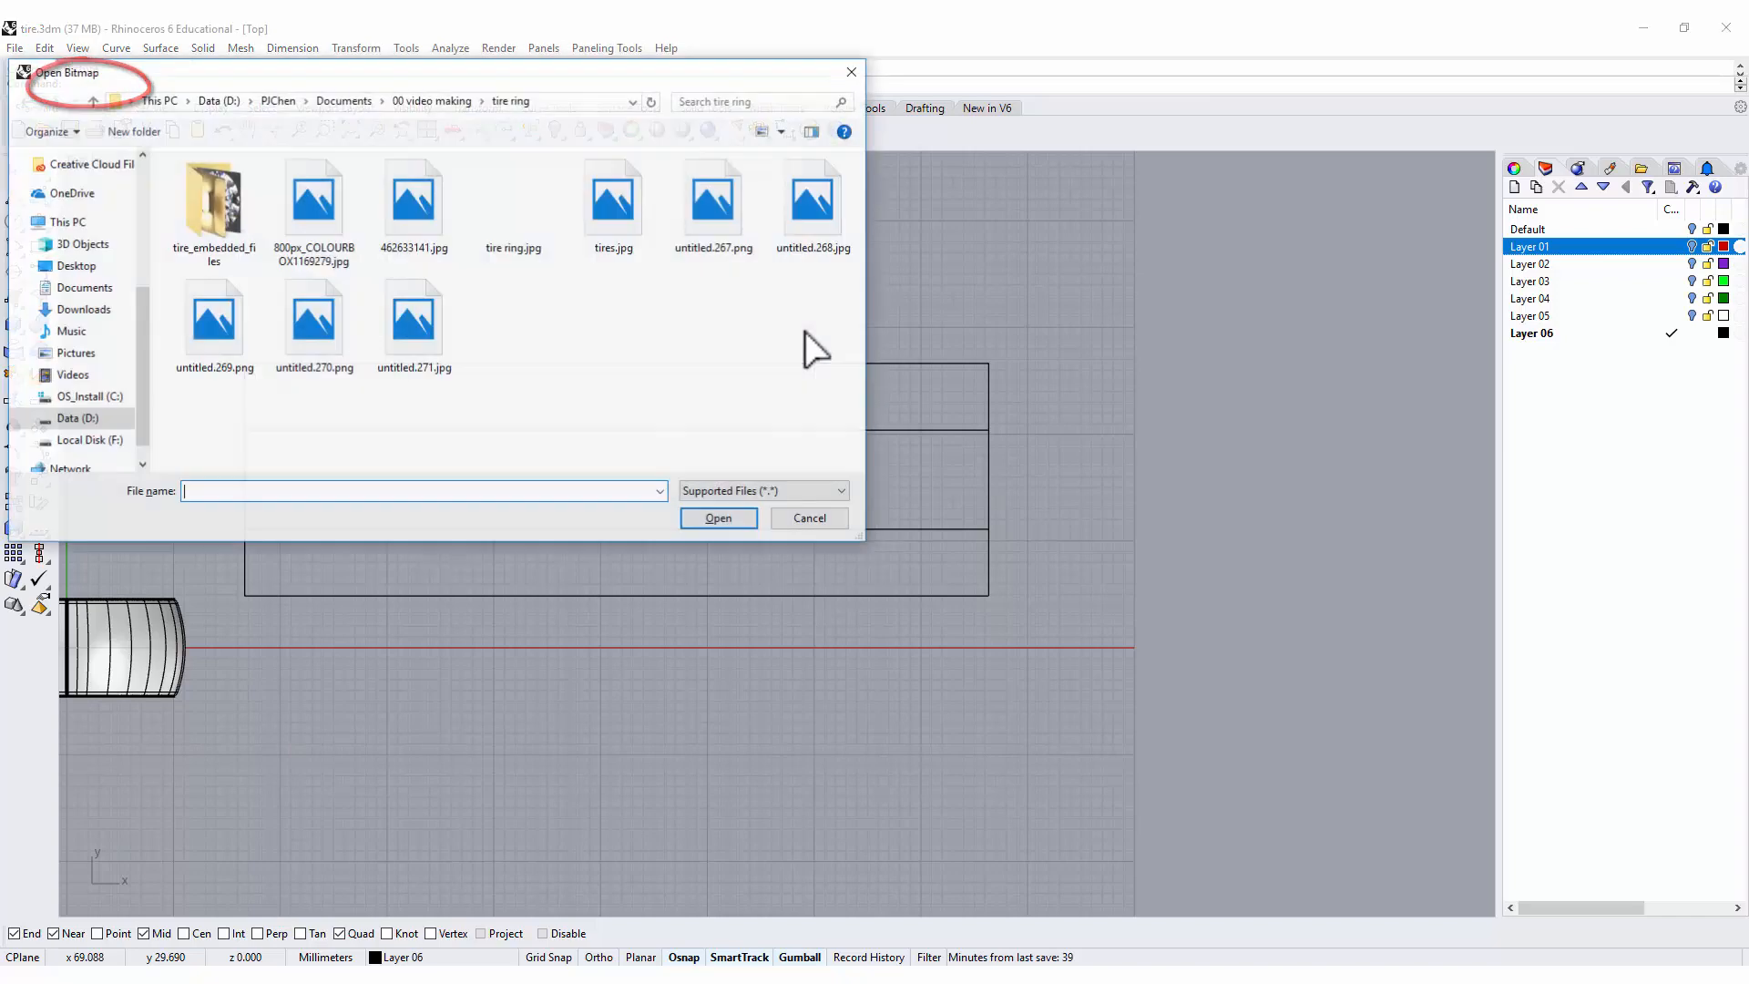
{"action": "left_click", "coordinate": [313, 219]}
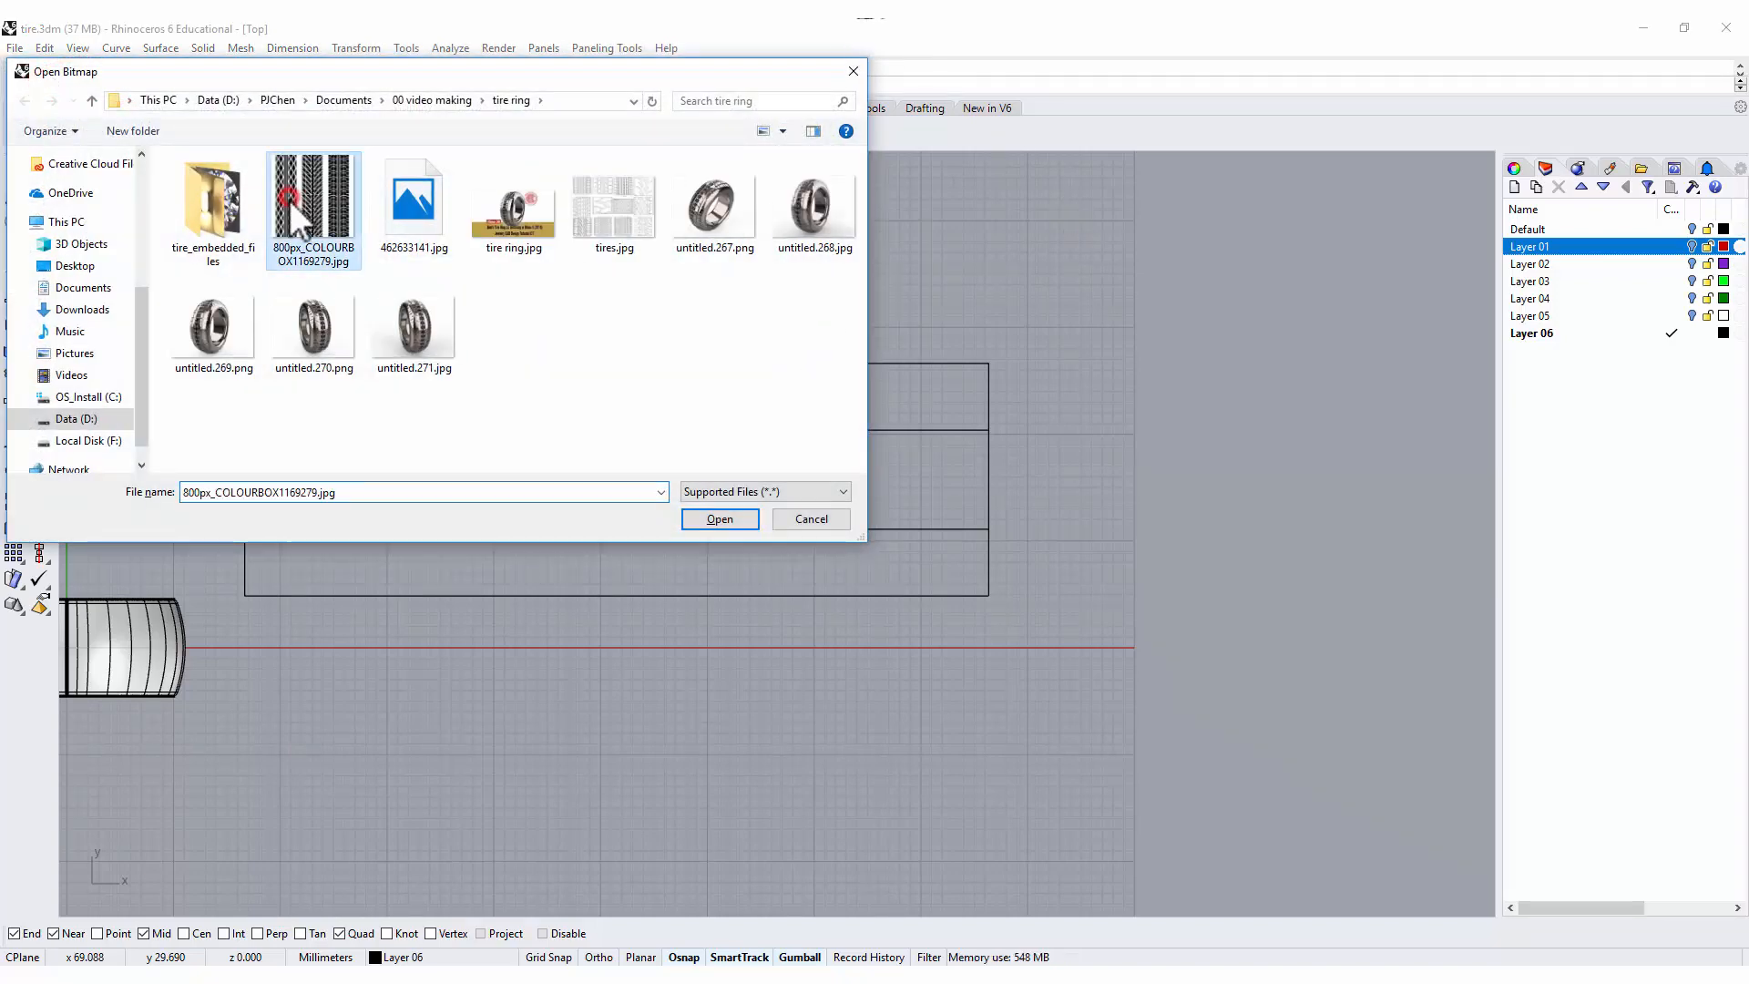
{"action": "left_click", "coordinate": [728, 519]}
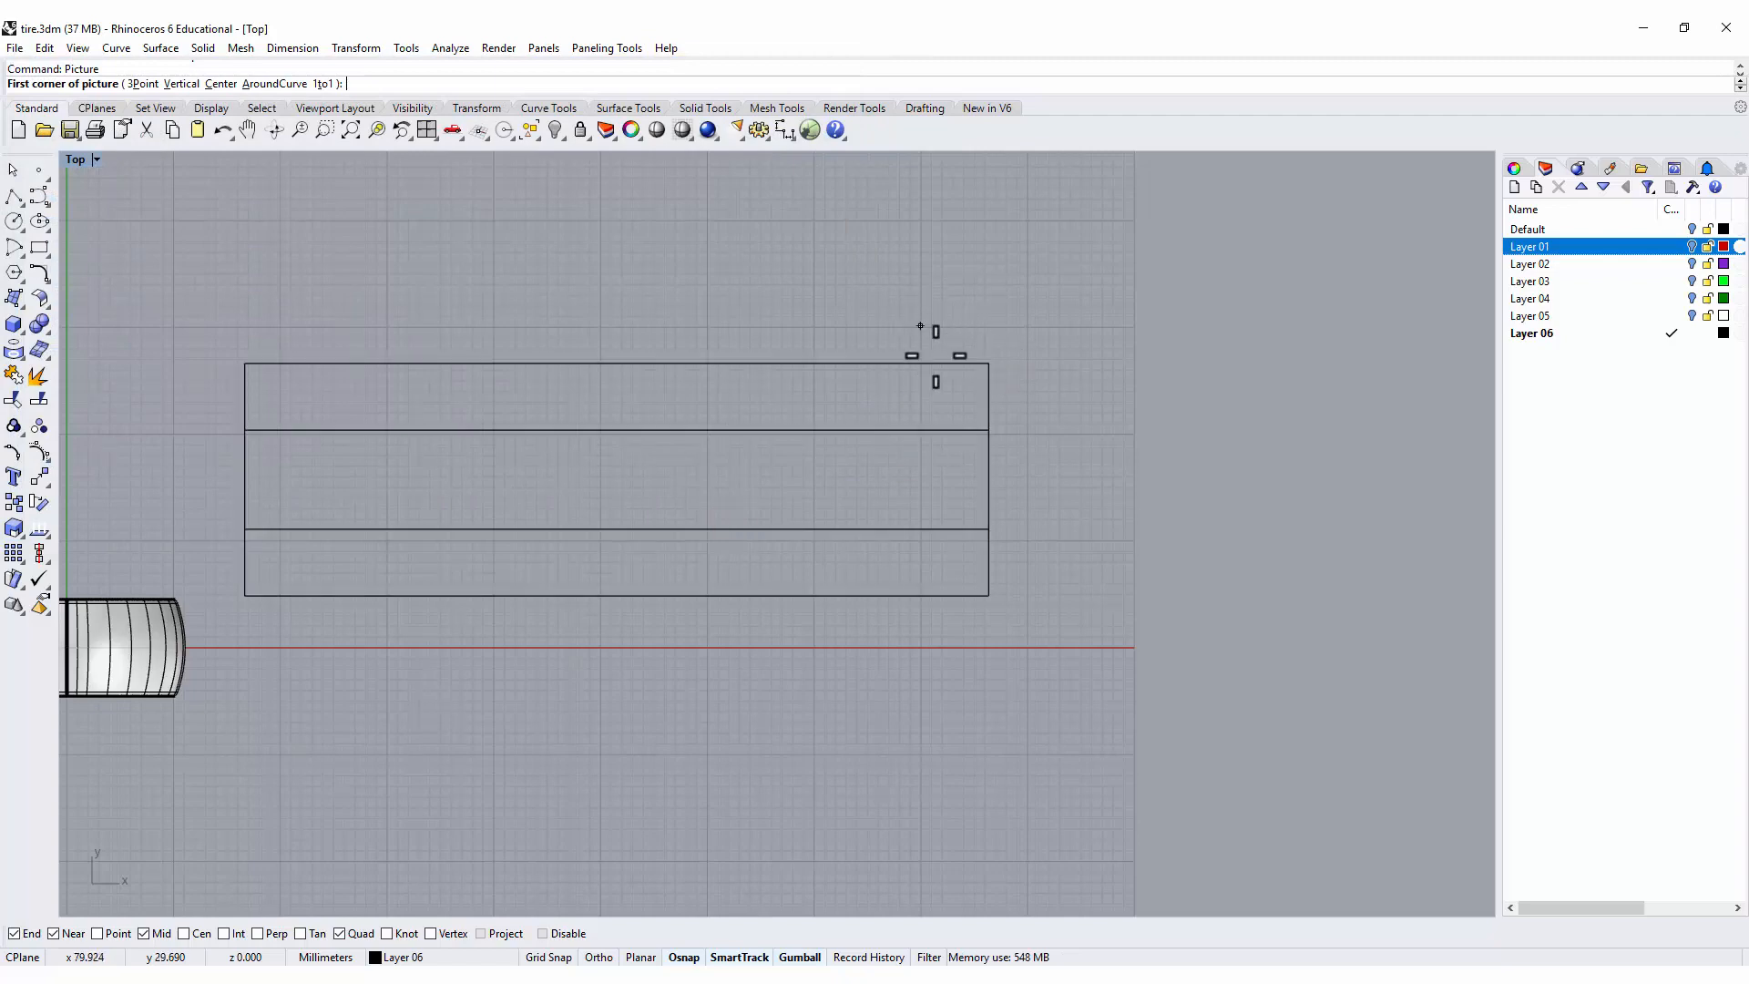
{"action": "left_click", "coordinate": [1060, 552]}
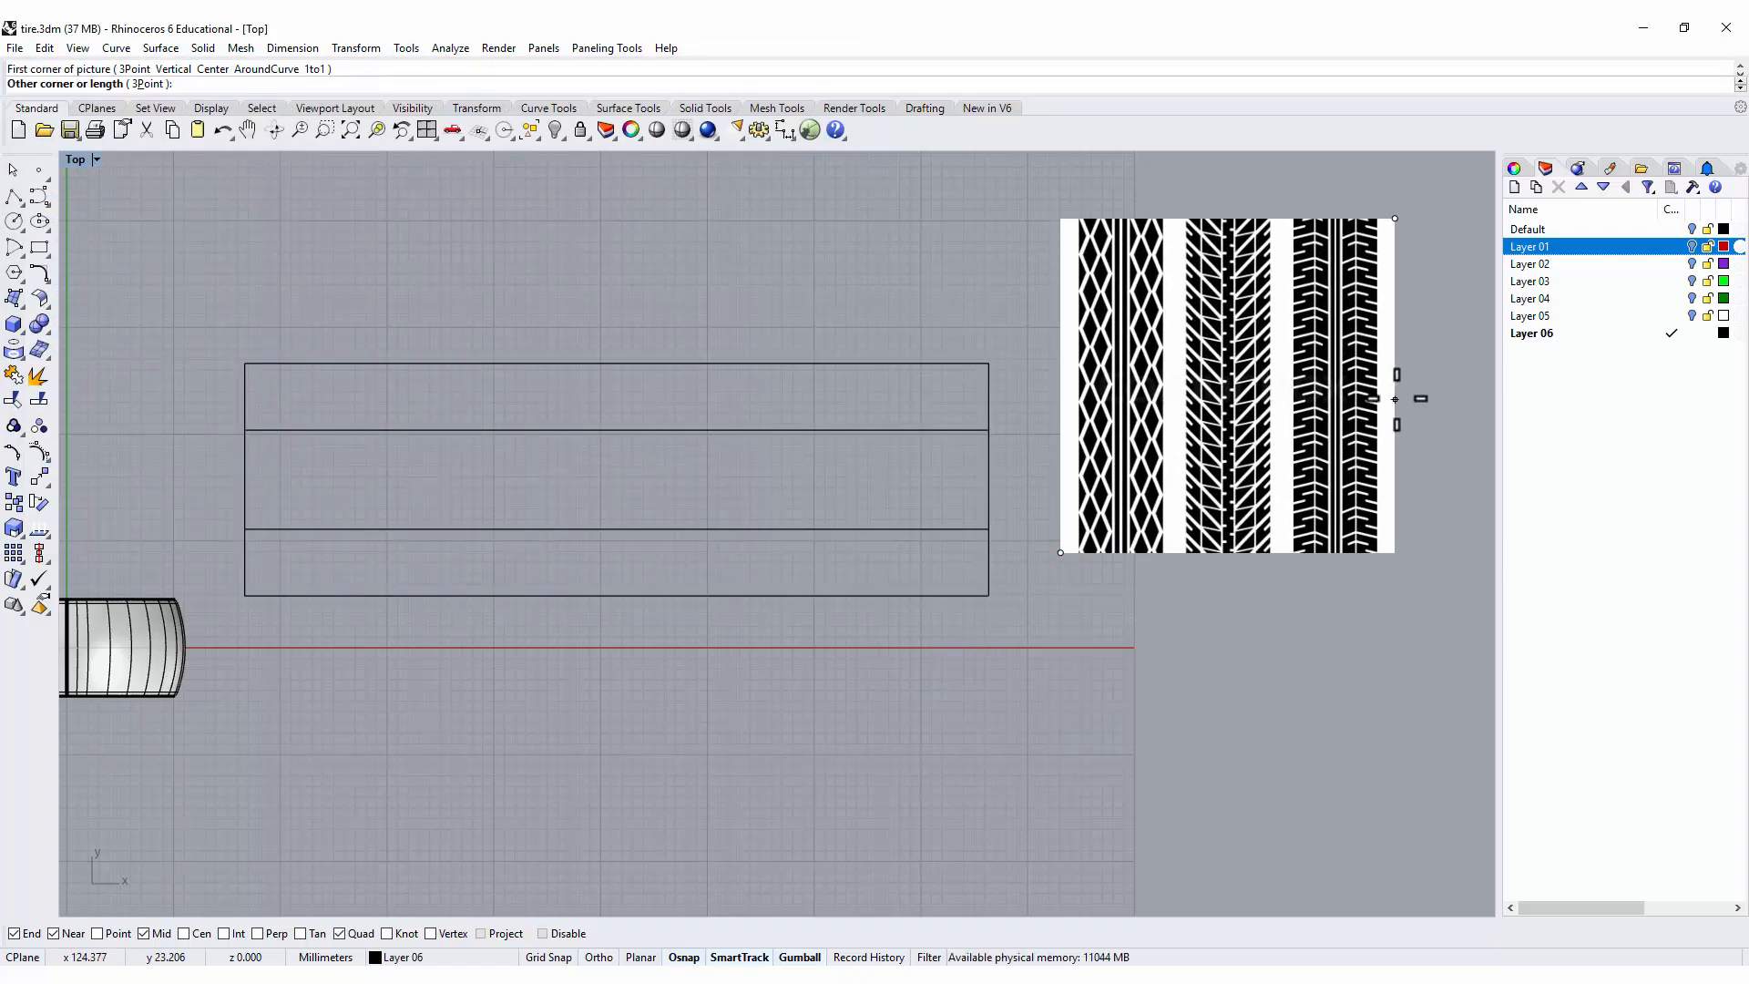
{"action": "left_click", "coordinate": [1411, 393]}
Add a new layer and set the colour of Layer 06 to red for tracing the tread pattern.
{"action": "right_click_drag", "start_coordinate": [1328, 260], "coordinate": [840, 380]}
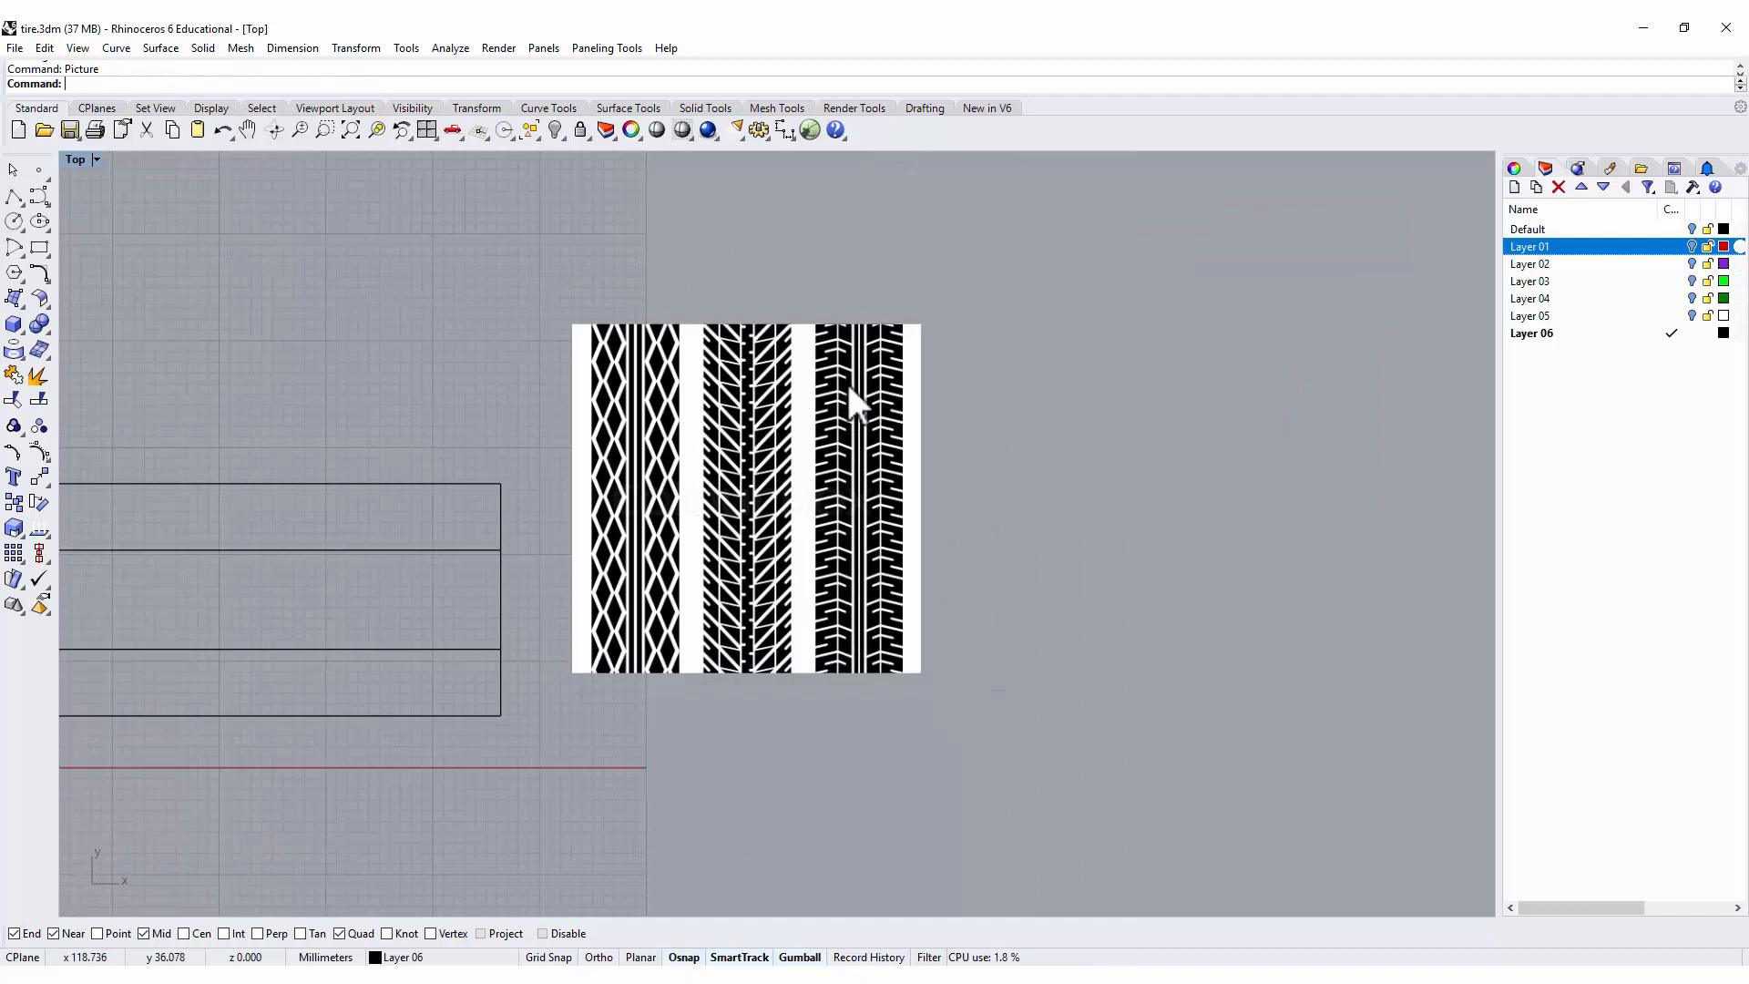
{"action": "scroll", "coordinate": [846, 380], "scroll_direction": "up", "scroll_amount": 5}
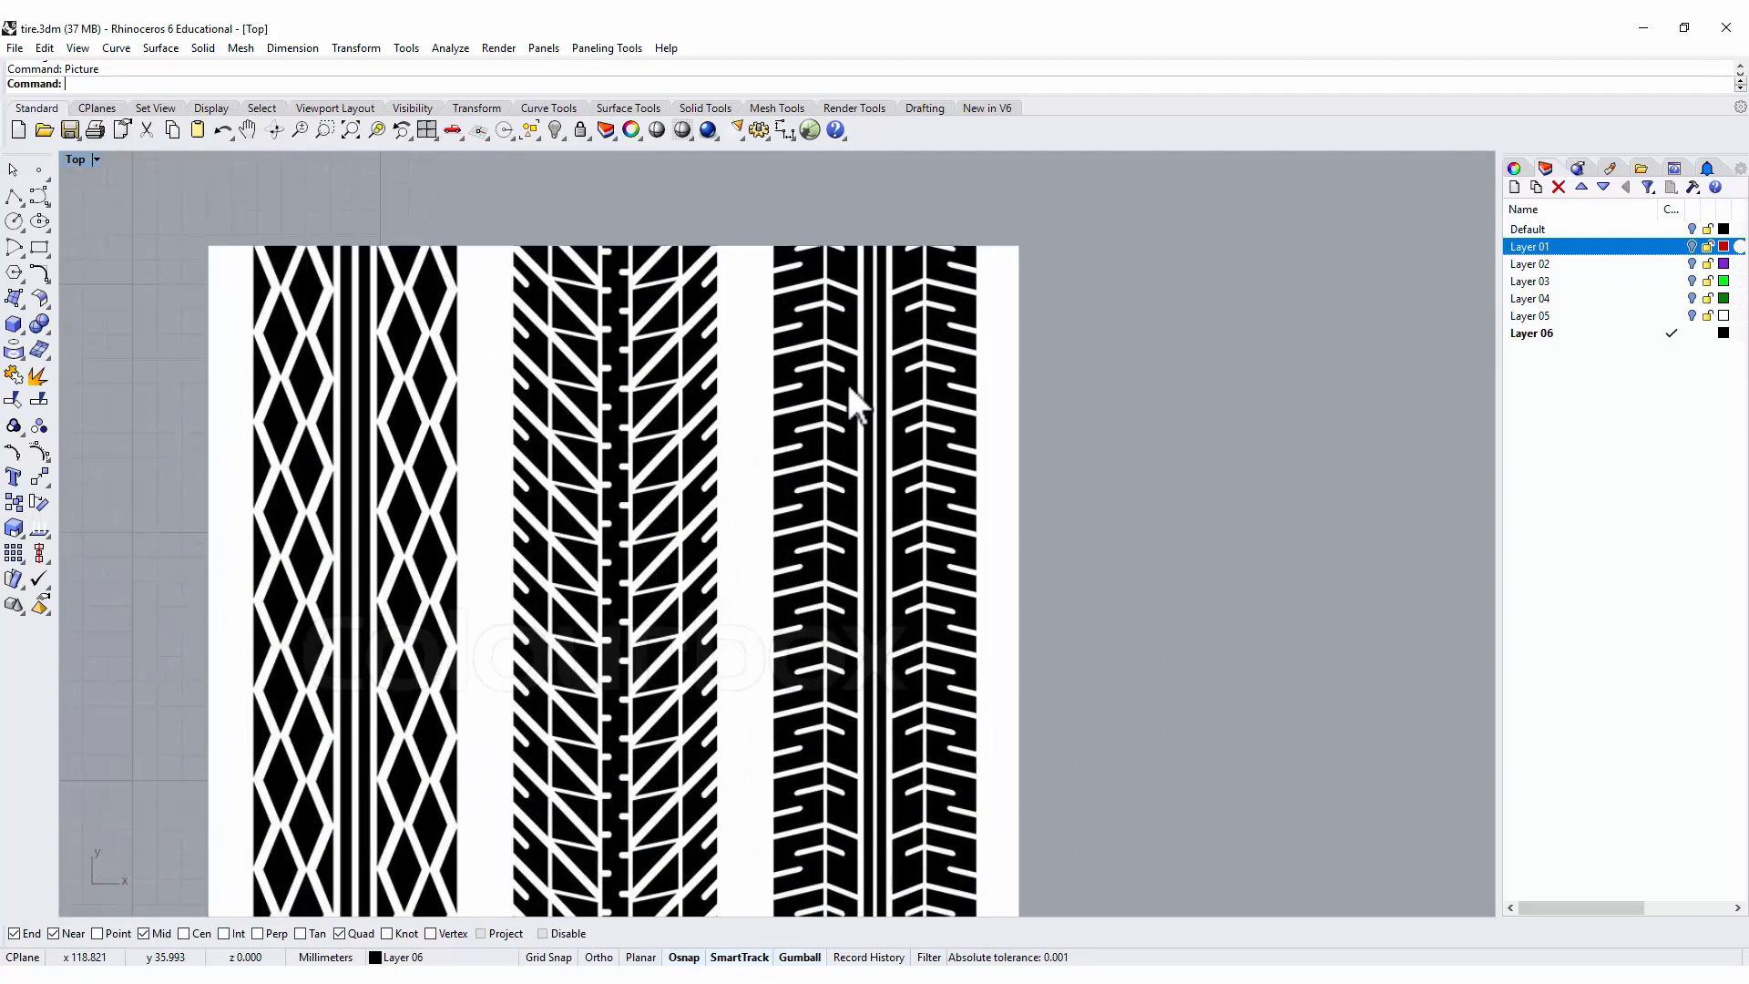
{"action": "scroll", "coordinate": [847, 381], "scroll_direction": "up", "scroll_amount": 5}
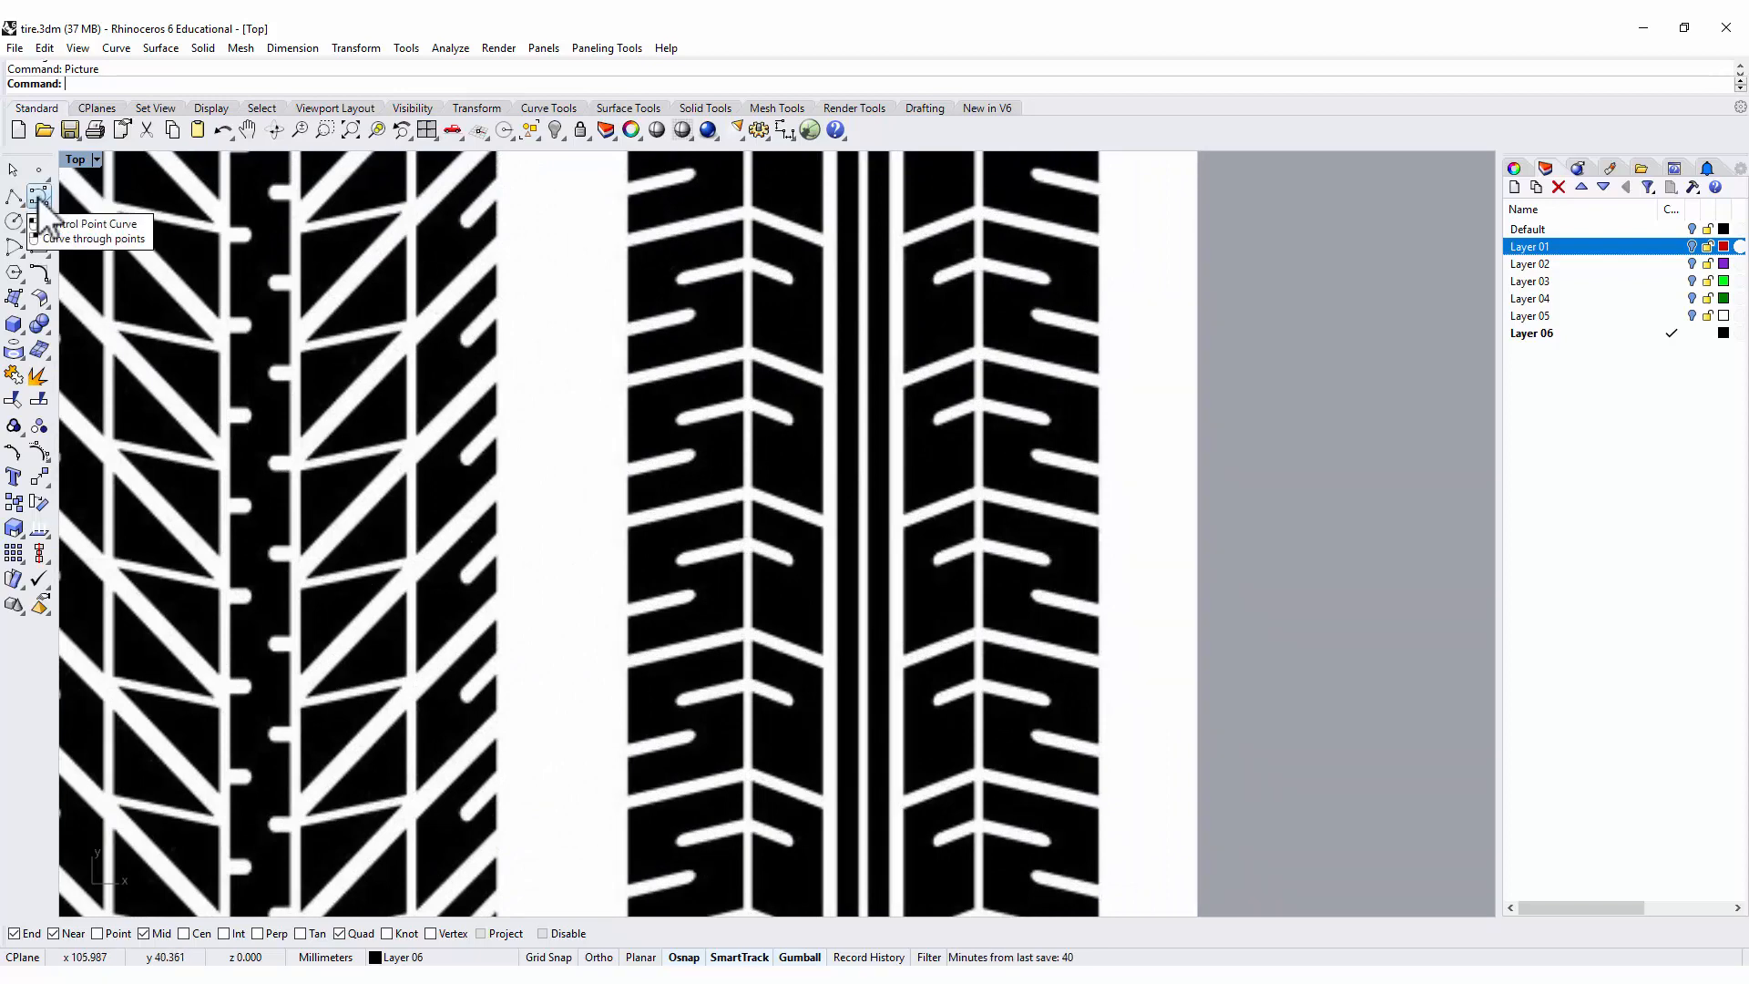
{"action": "left_click", "coordinate": [14, 197]}
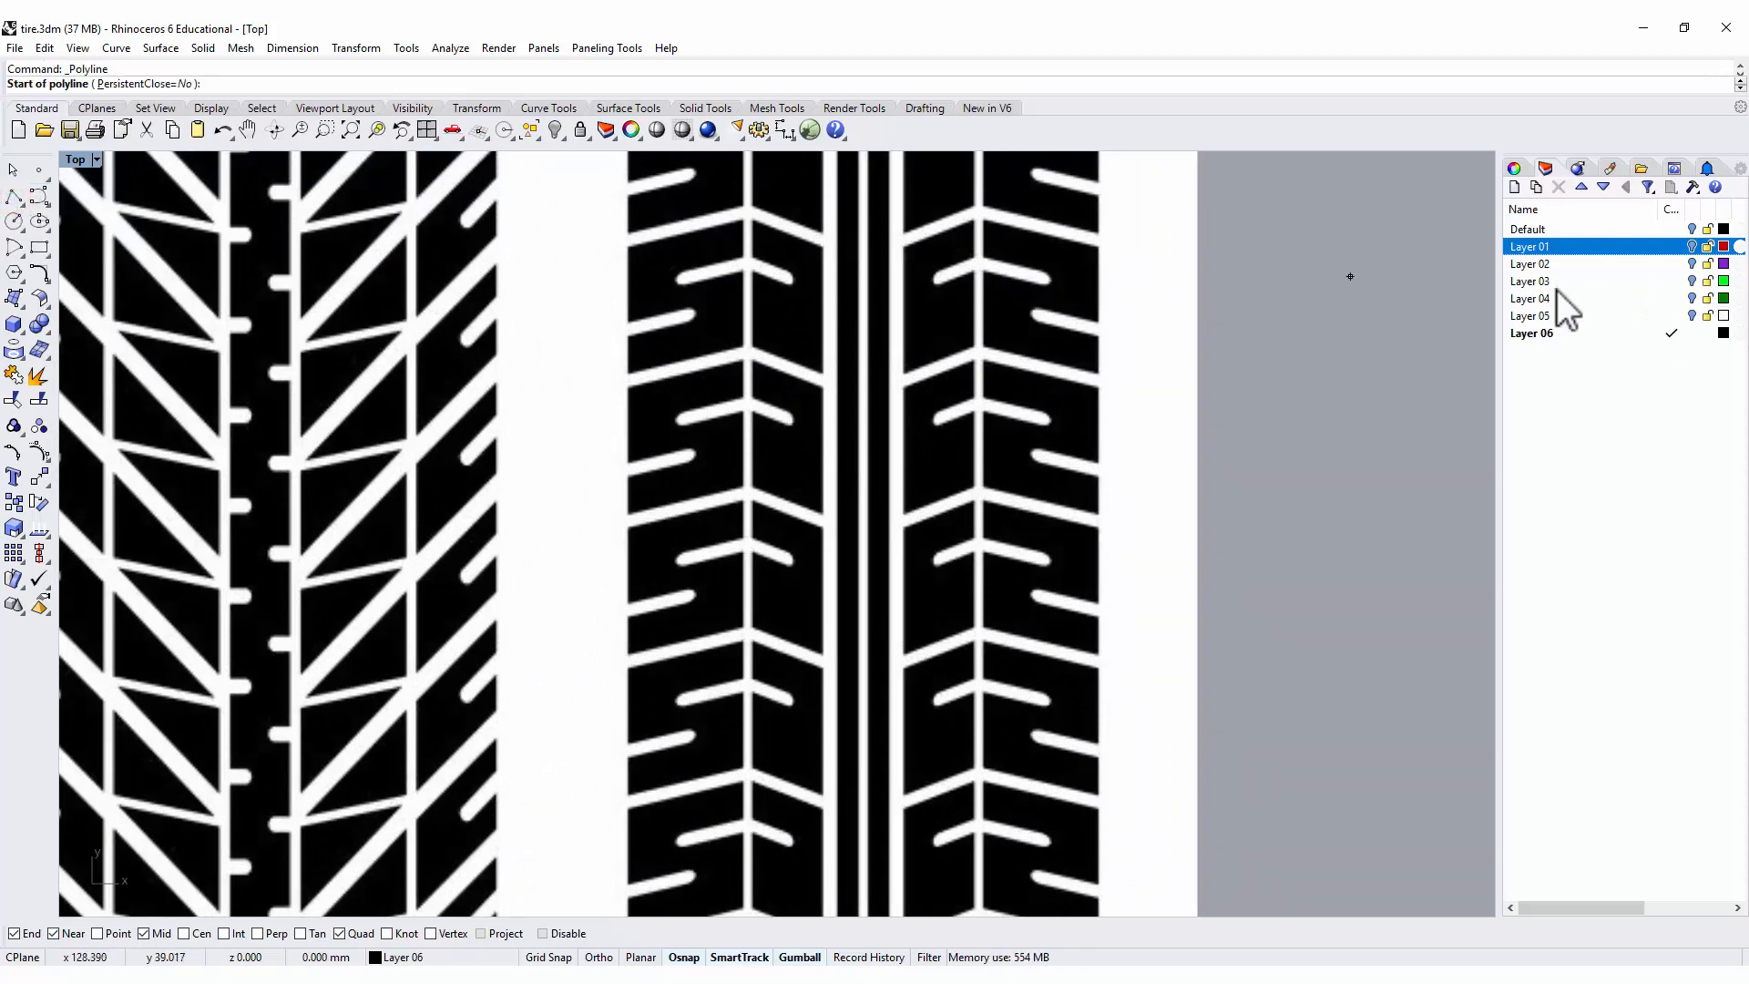
{"action": "left_click", "coordinate": [1514, 187]}
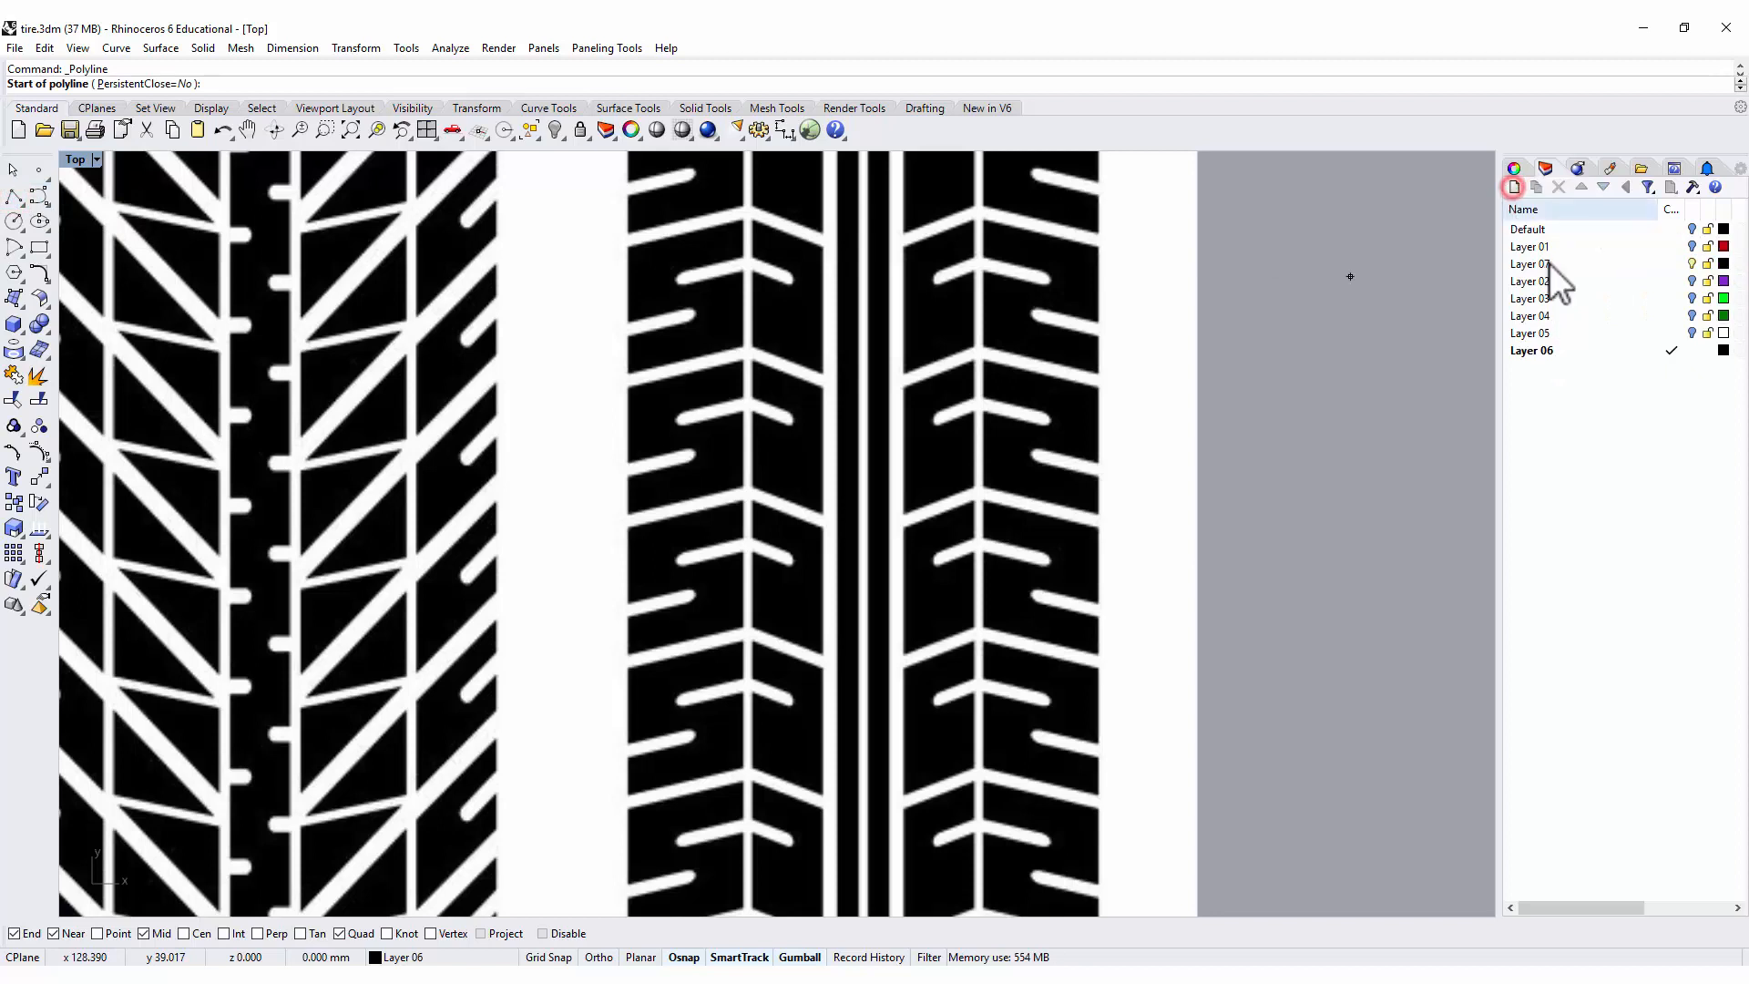
{"action": "right_click", "coordinate": [1603, 351]}
{"action": "left_click", "coordinate": [1723, 350]}
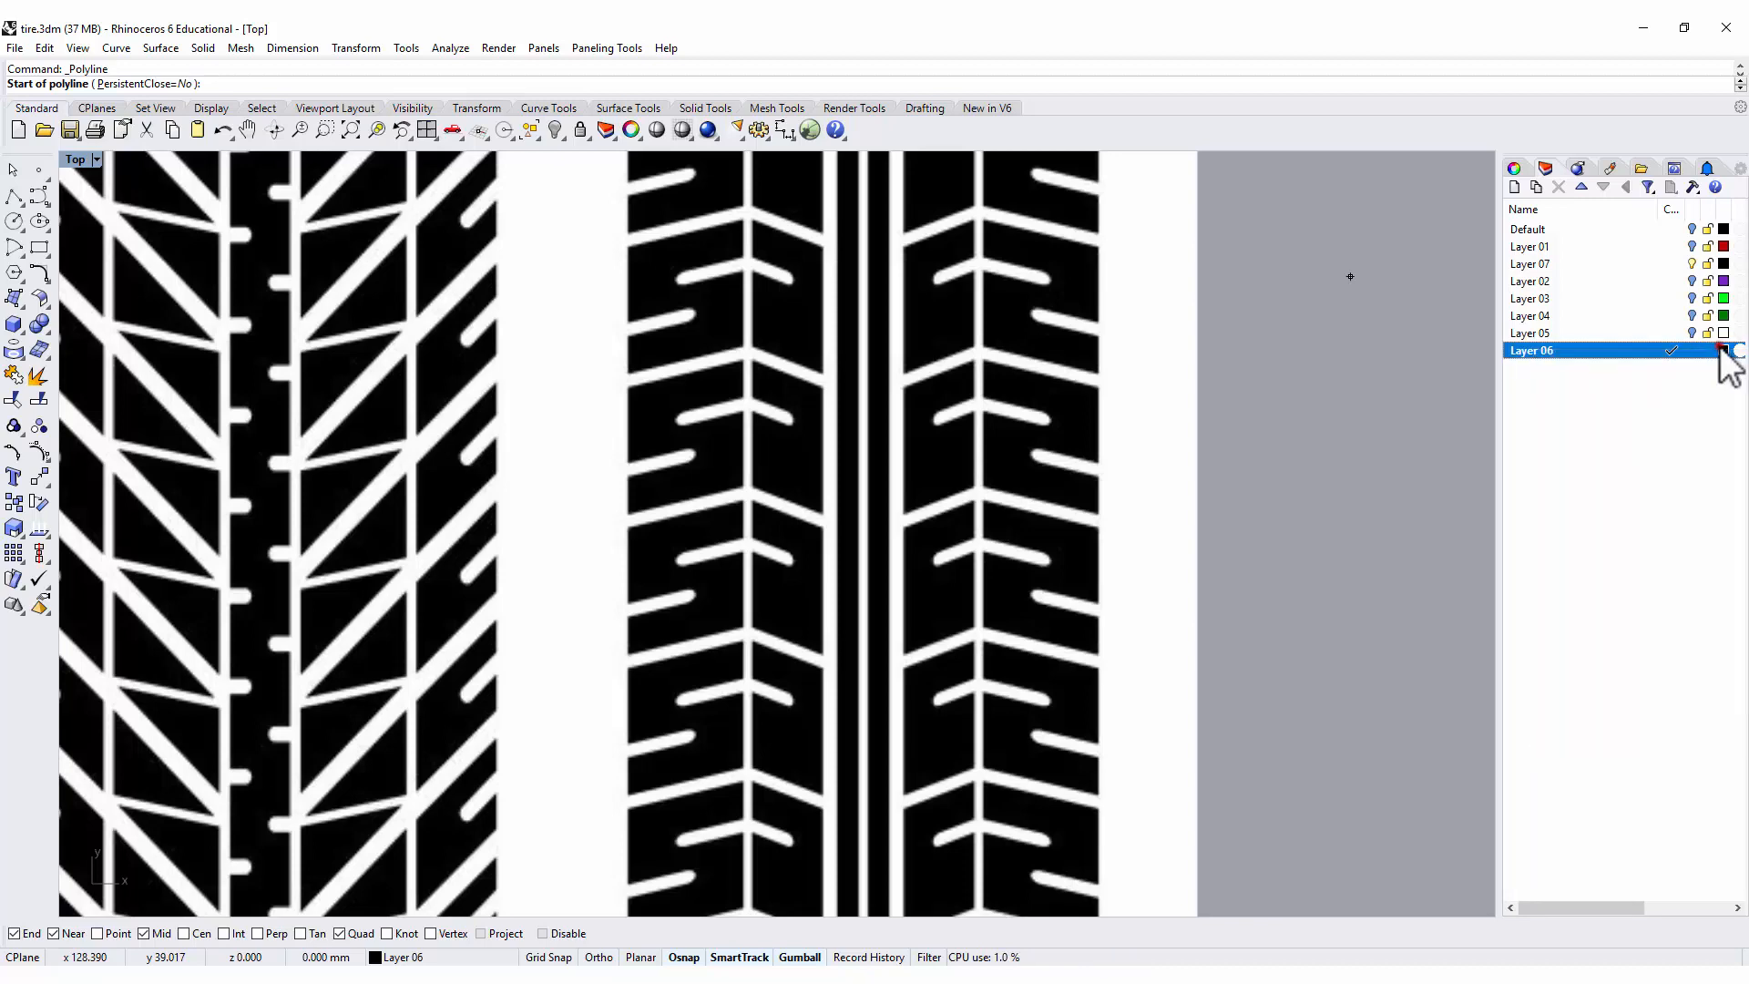
{"action": "left_click_drag", "start_coordinate": [929, 387], "coordinate": [851, 367]}
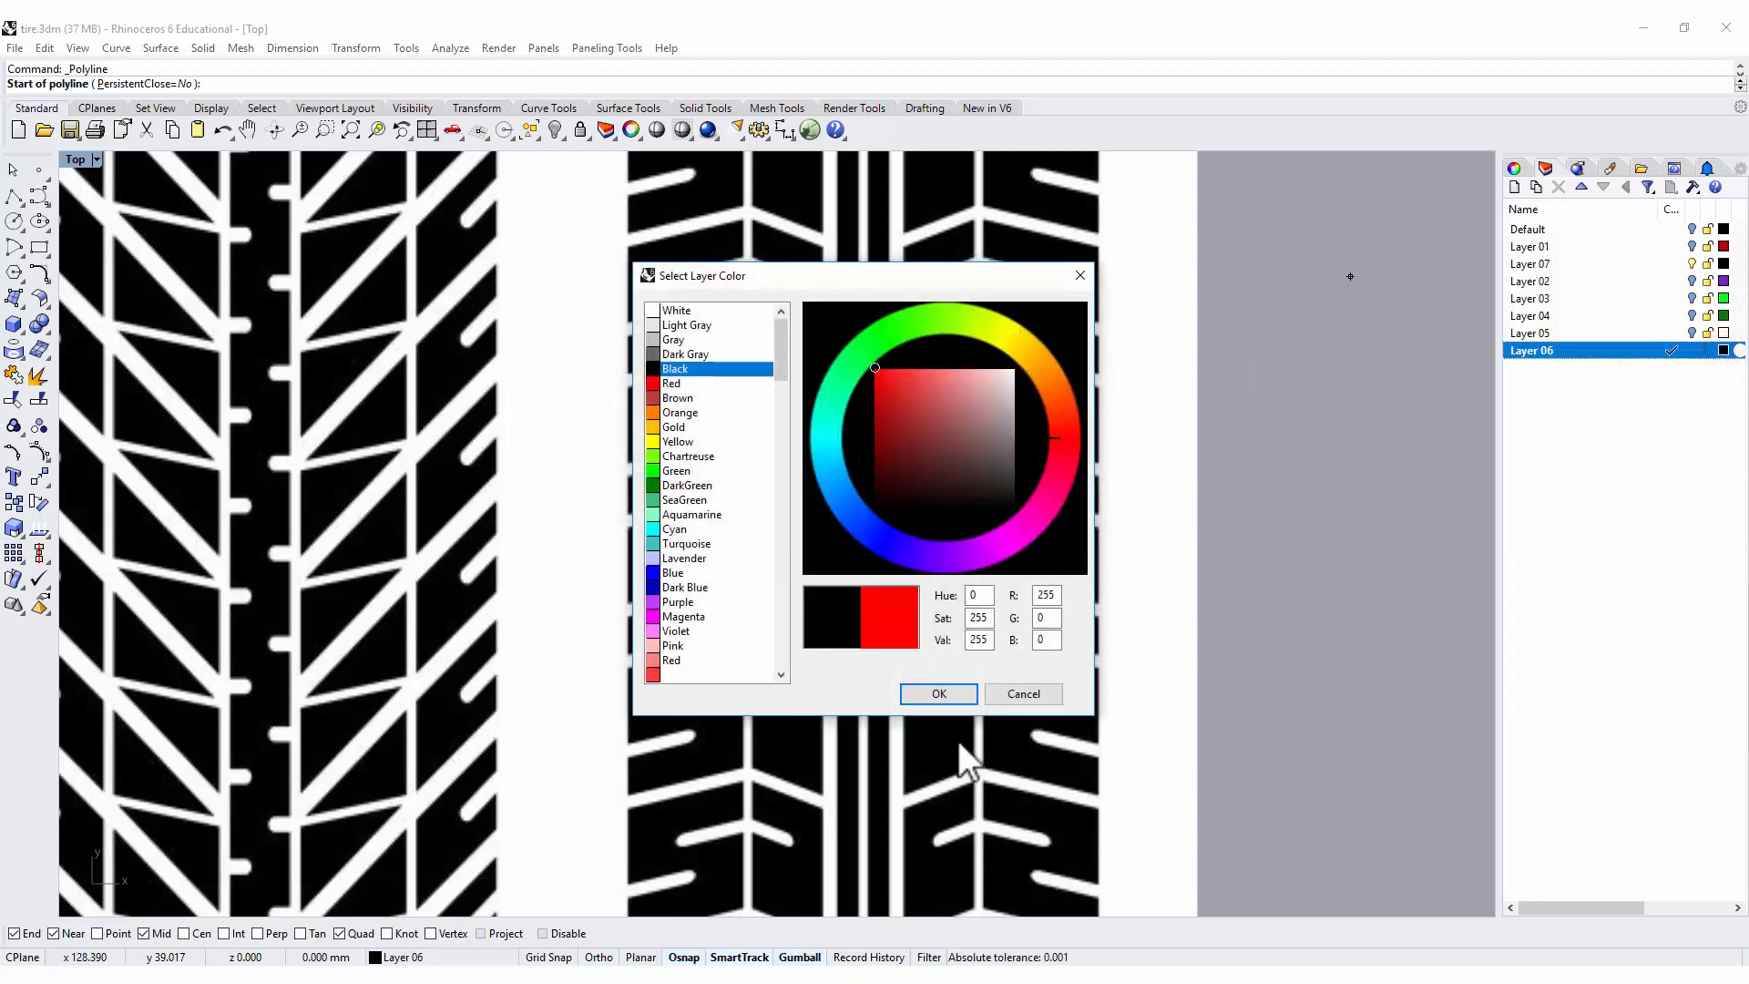
{"action": "left_click", "coordinate": [943, 691]}
Trace the left slanted block of the rightmost tread with a closed polyline, about 2.05 mm along the slanted edges and 2.2 mm tall.
{"action": "scroll", "coordinate": [645, 244], "scroll_direction": "up", "scroll_amount": 6}
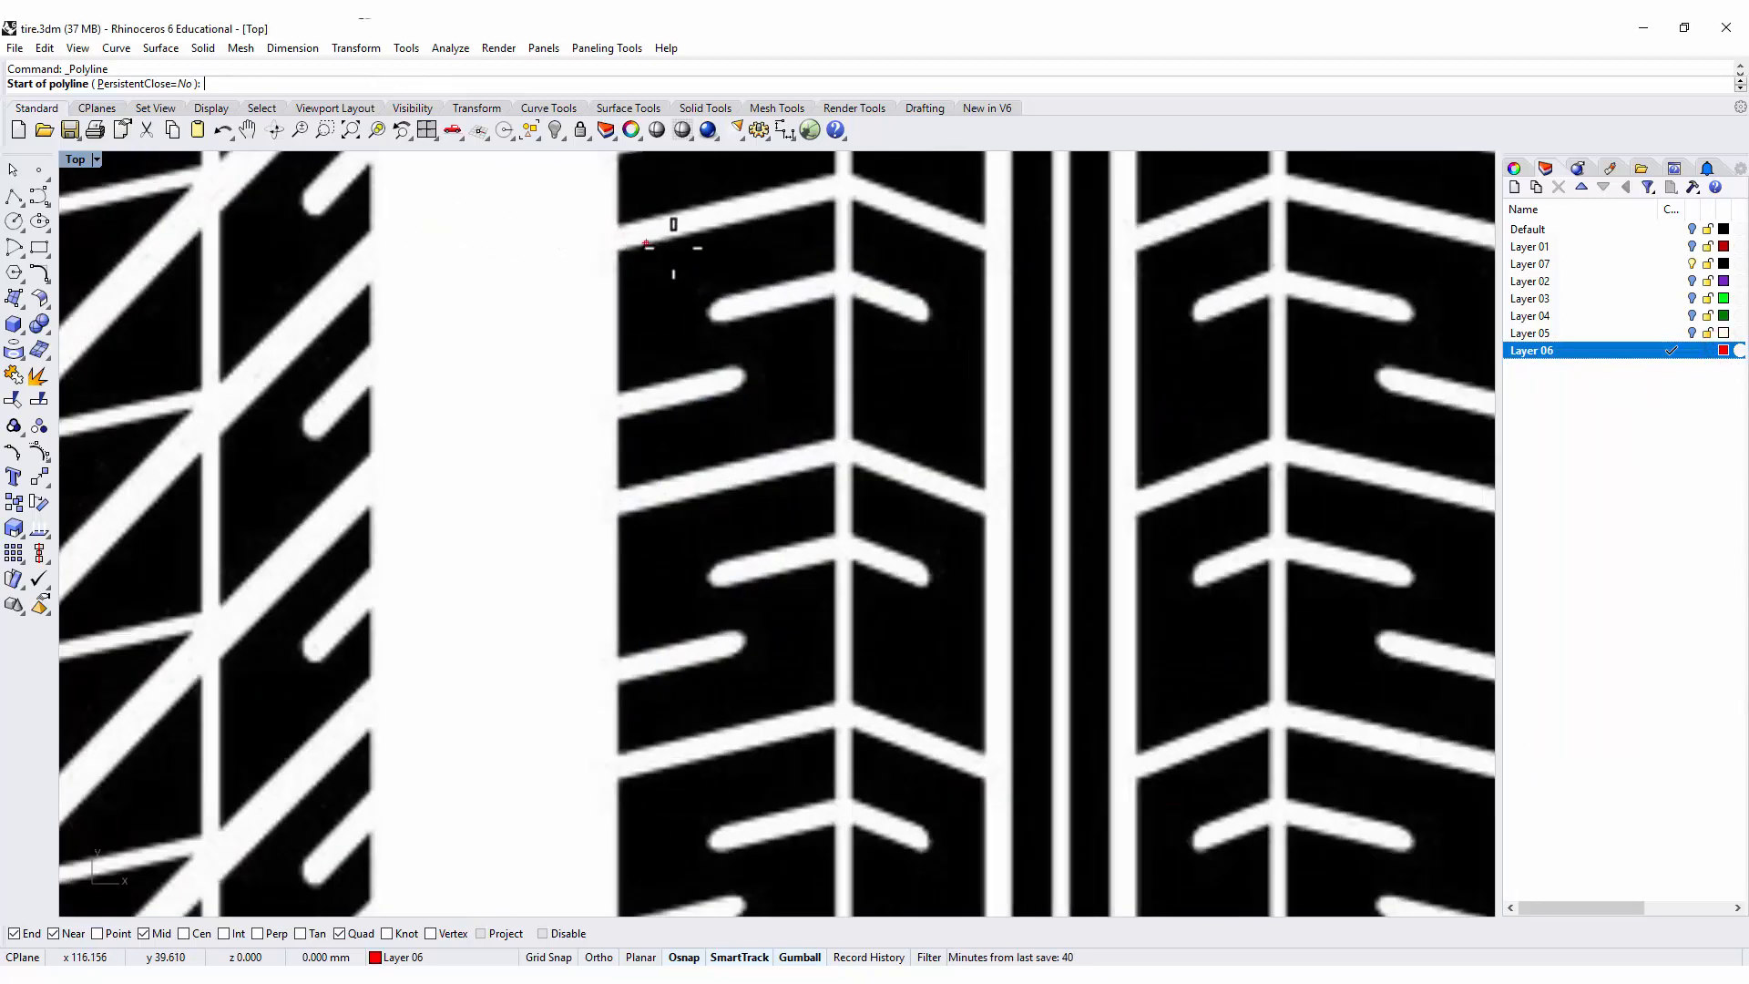
{"action": "right_click_drag", "start_coordinate": [698, 273], "coordinate": [702, 397]}
{"action": "scroll", "coordinate": [587, 340], "scroll_direction": "up", "scroll_amount": 5}
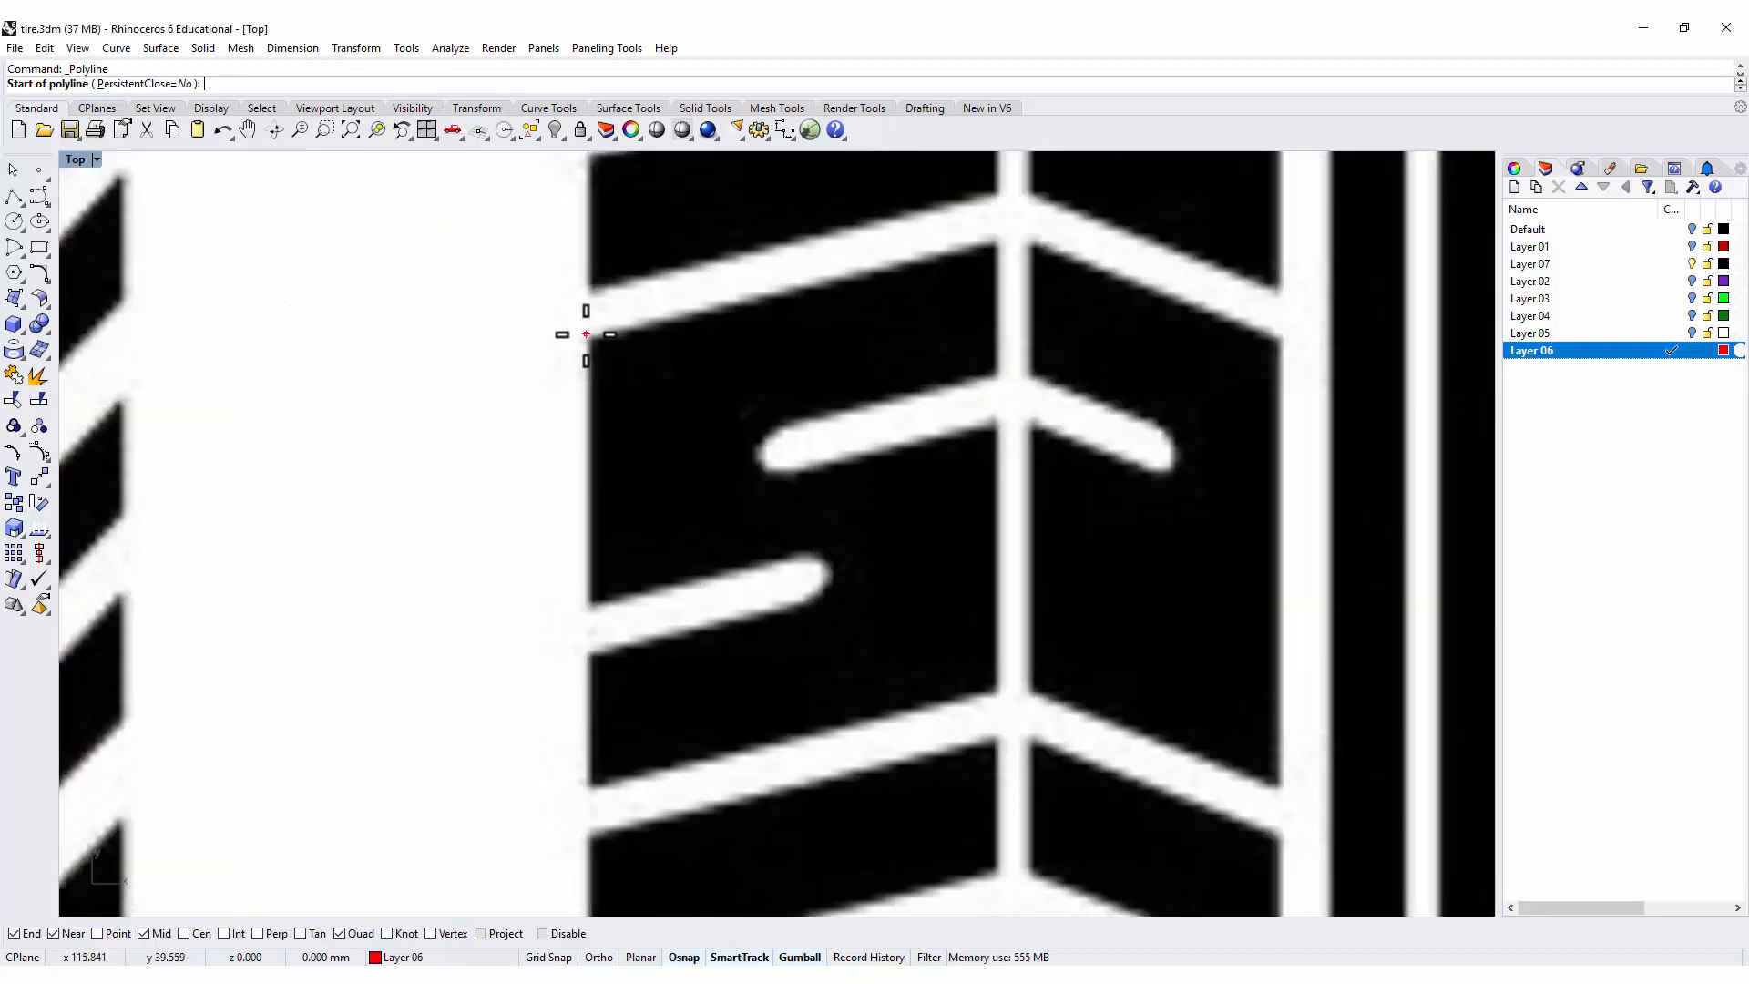
{"action": "left_click", "coordinate": [589, 341]}
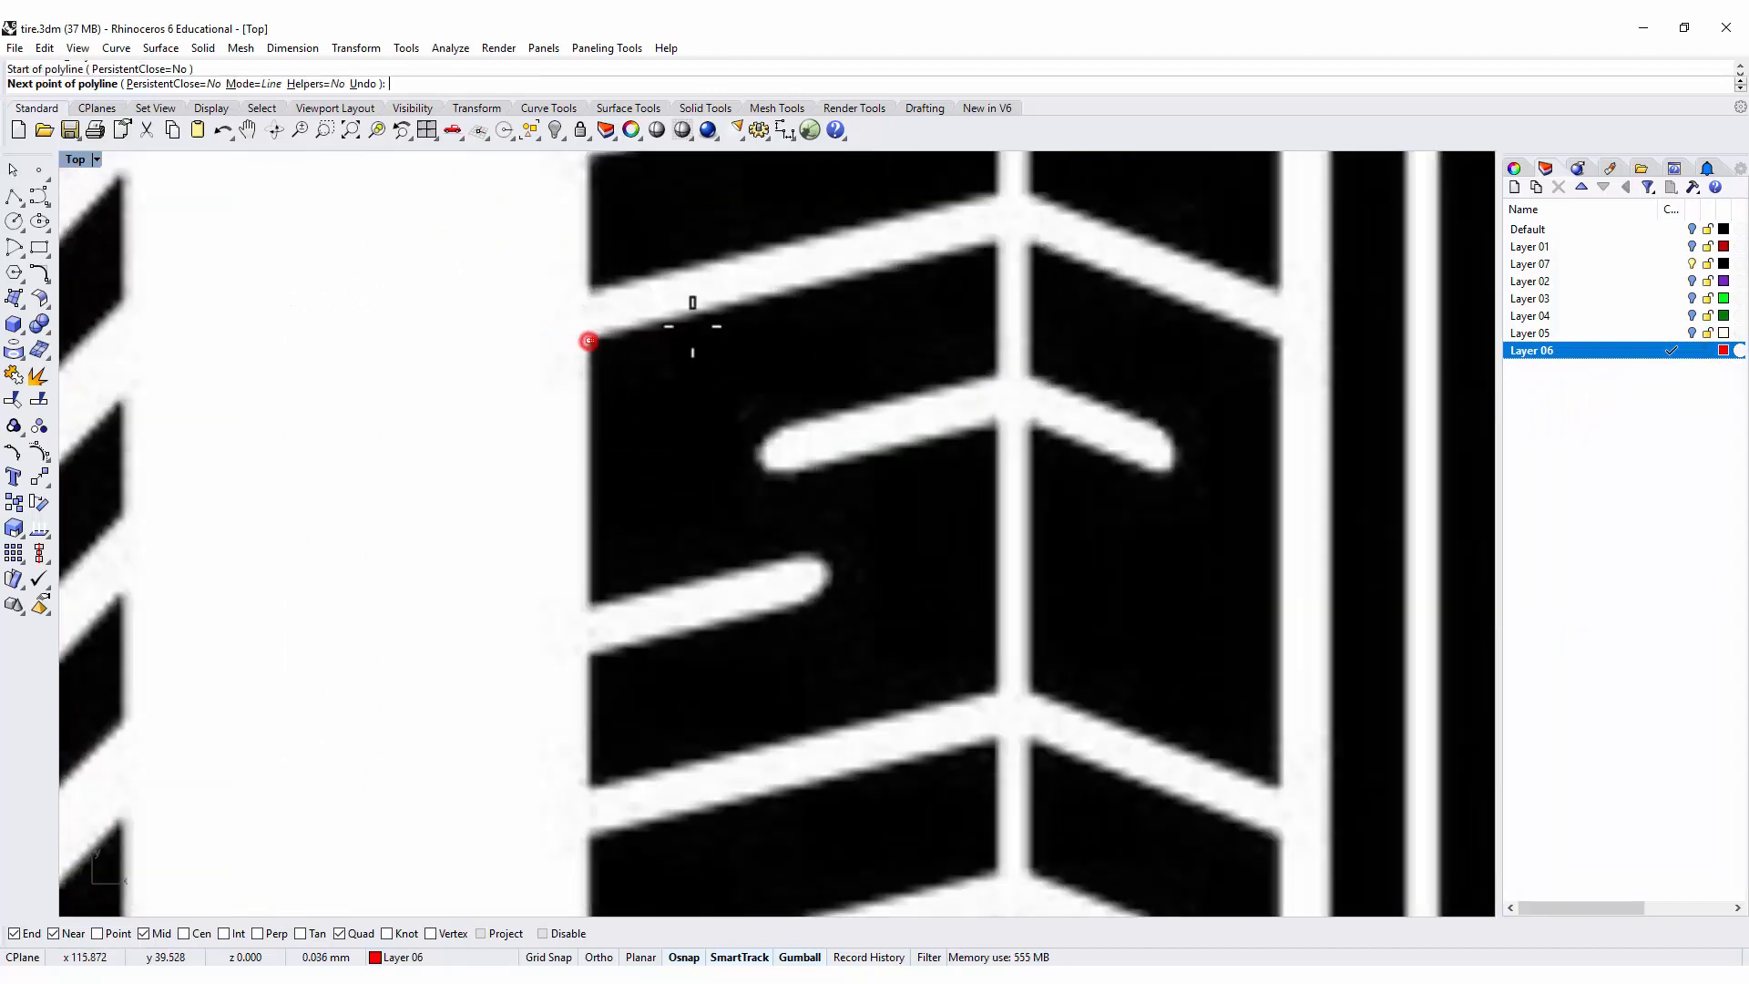
{"action": "left_click", "coordinate": [995, 242]}
{"action": "key", "text": "shift"}
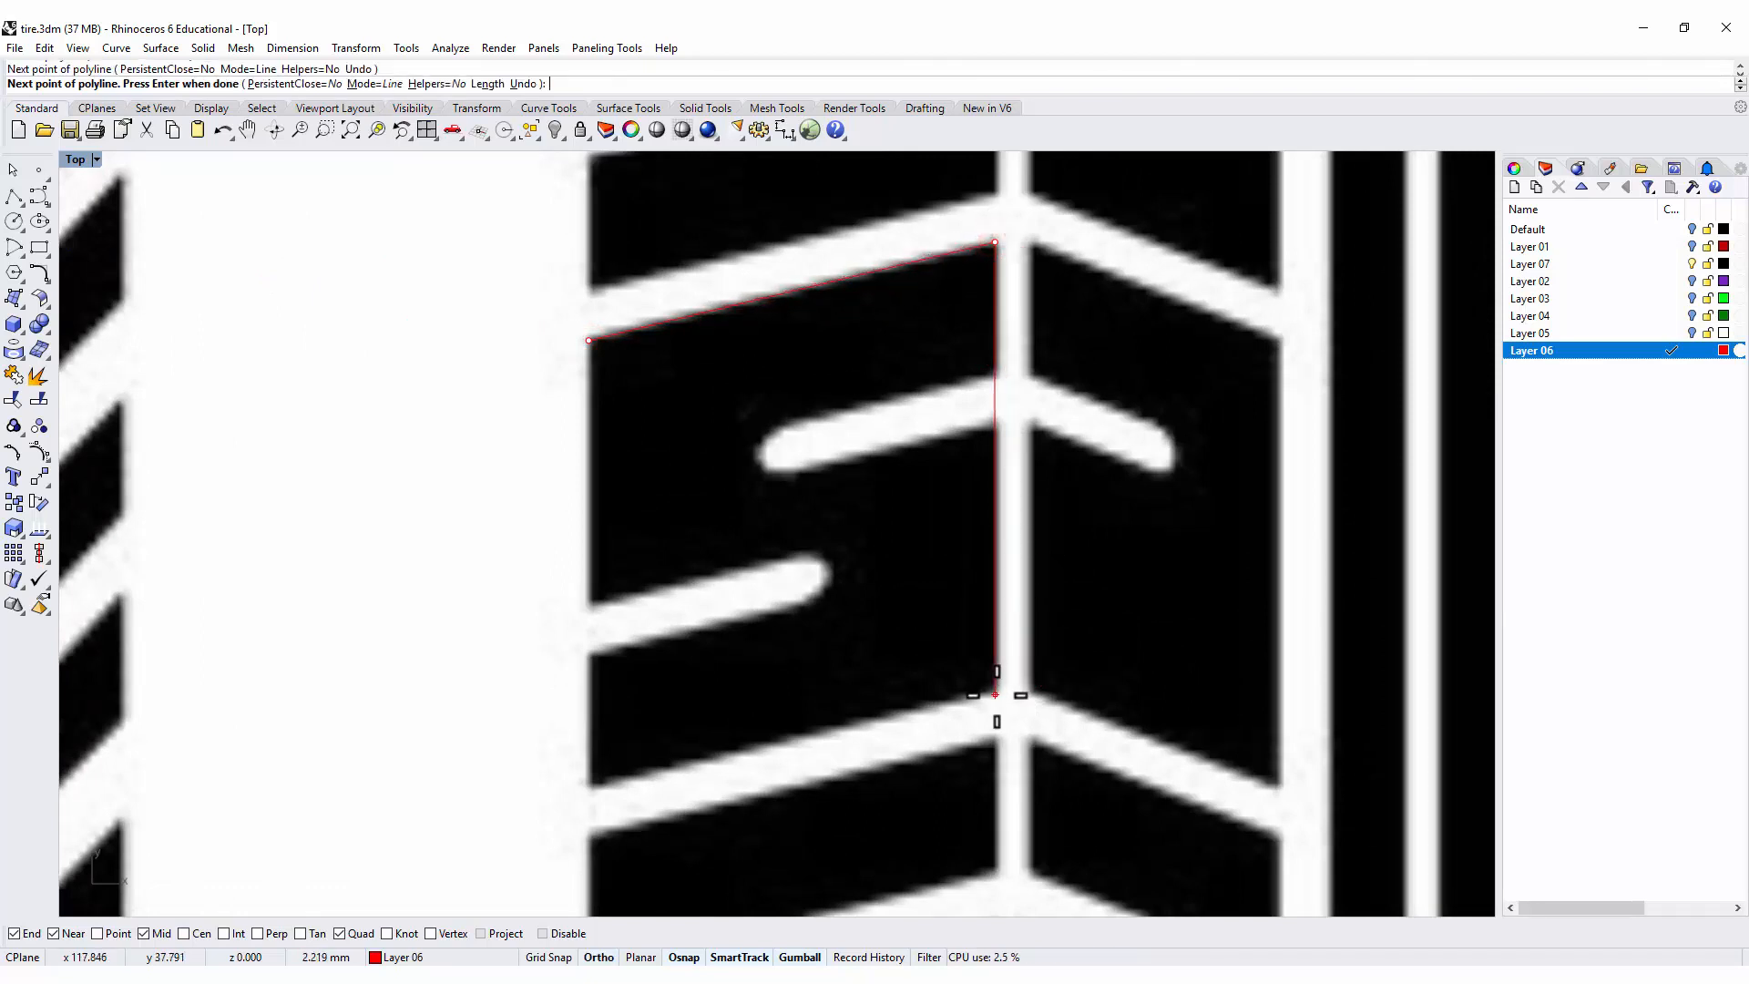
{"action": "left_click", "coordinate": [995, 695]}
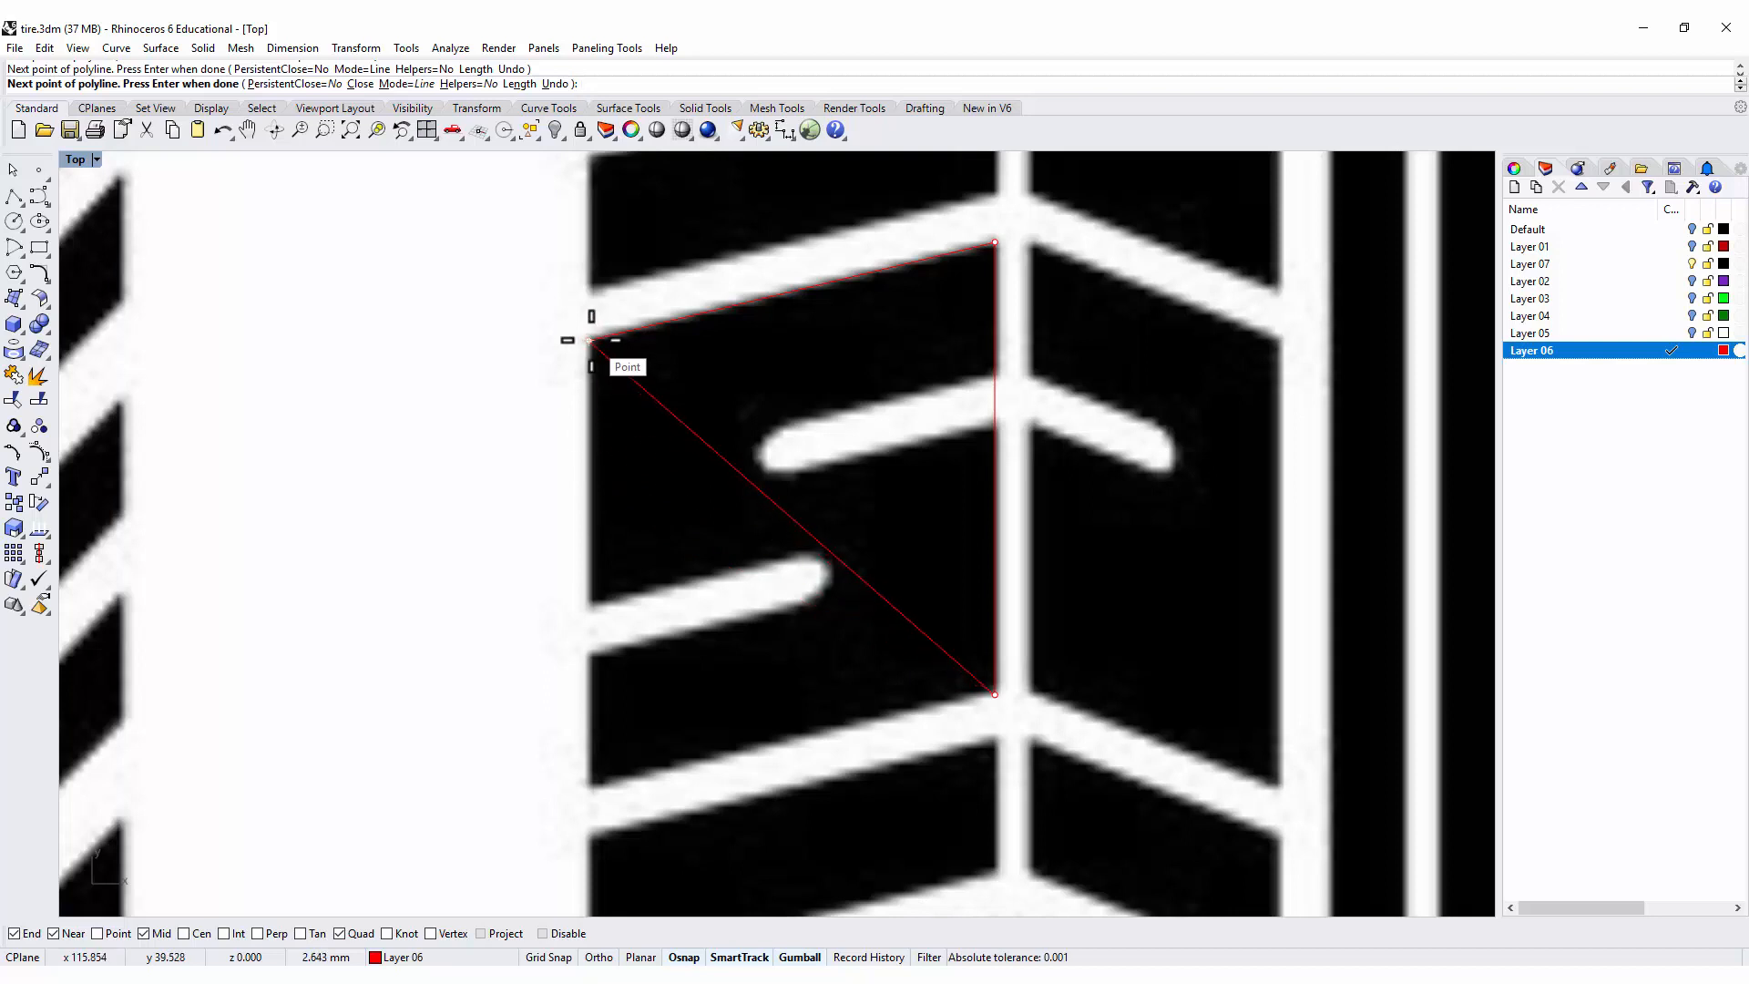
{"action": "left_click", "coordinate": [589, 791]}
{"action": "left_click", "coordinate": [589, 340]}
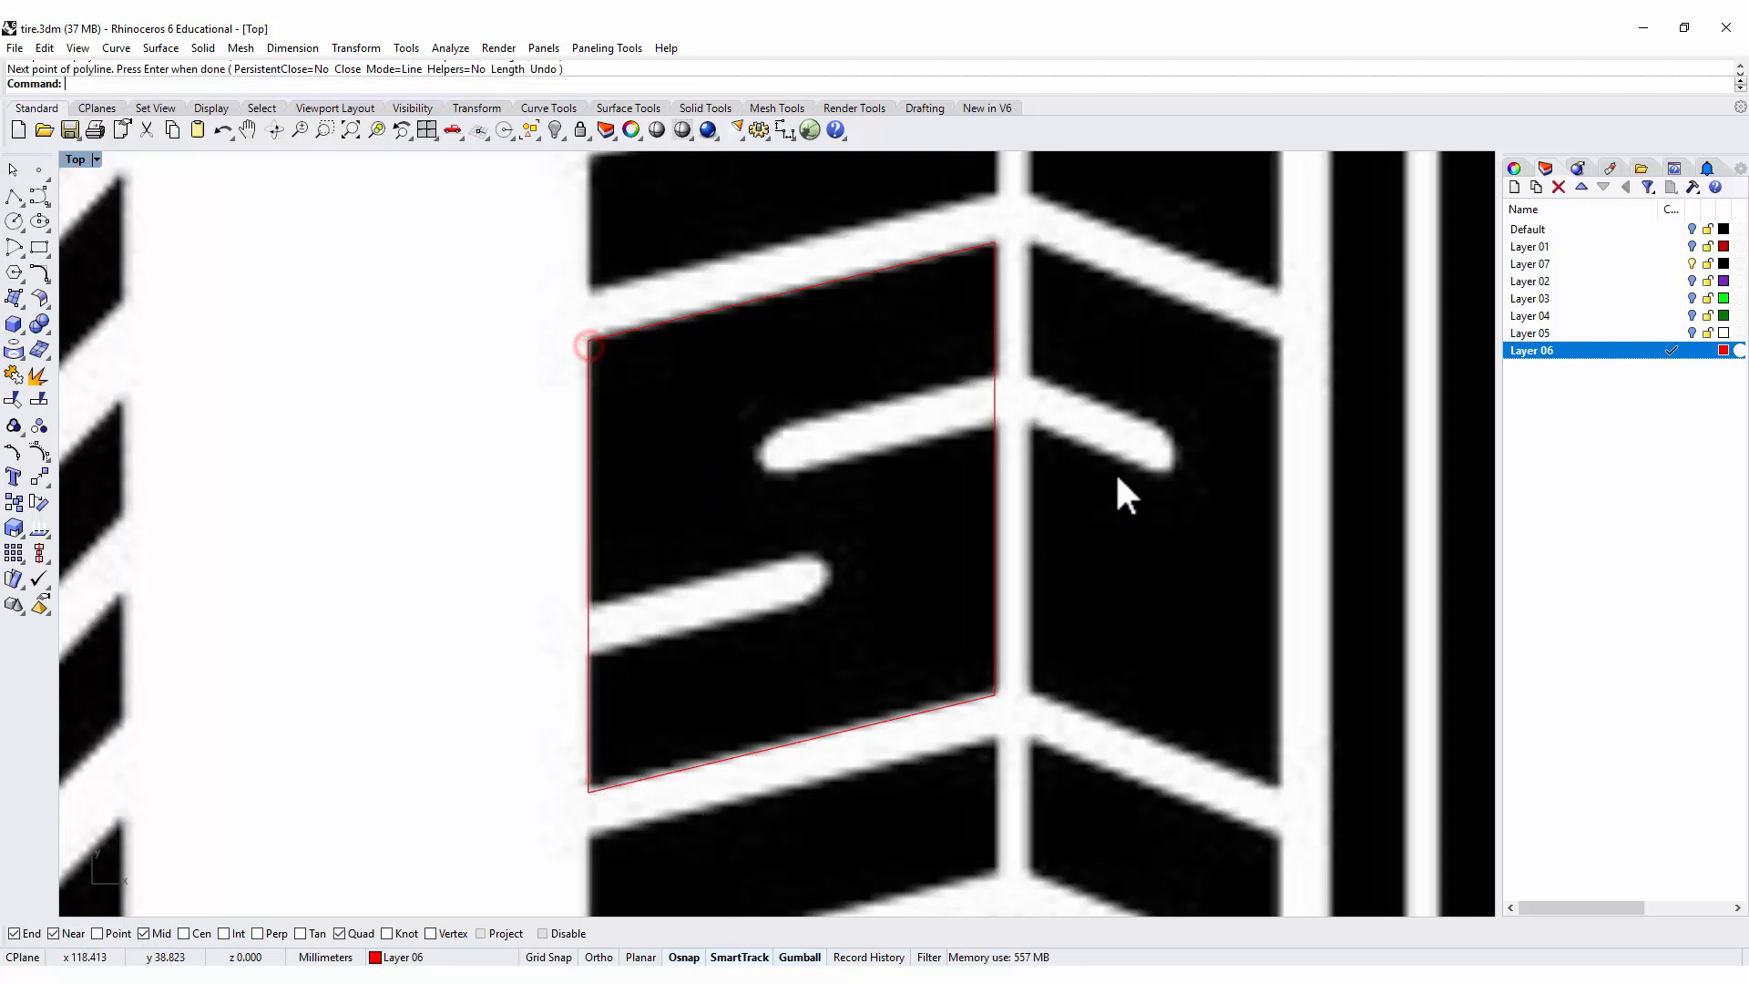
Trace the mirrored block across the narrow groove with a closed polyline aligned to the first outline, about 1.3 mm along its slanted edges.
{"action": "scroll", "coordinate": [1109, 438], "scroll_direction": "down", "scroll_amount": 2}
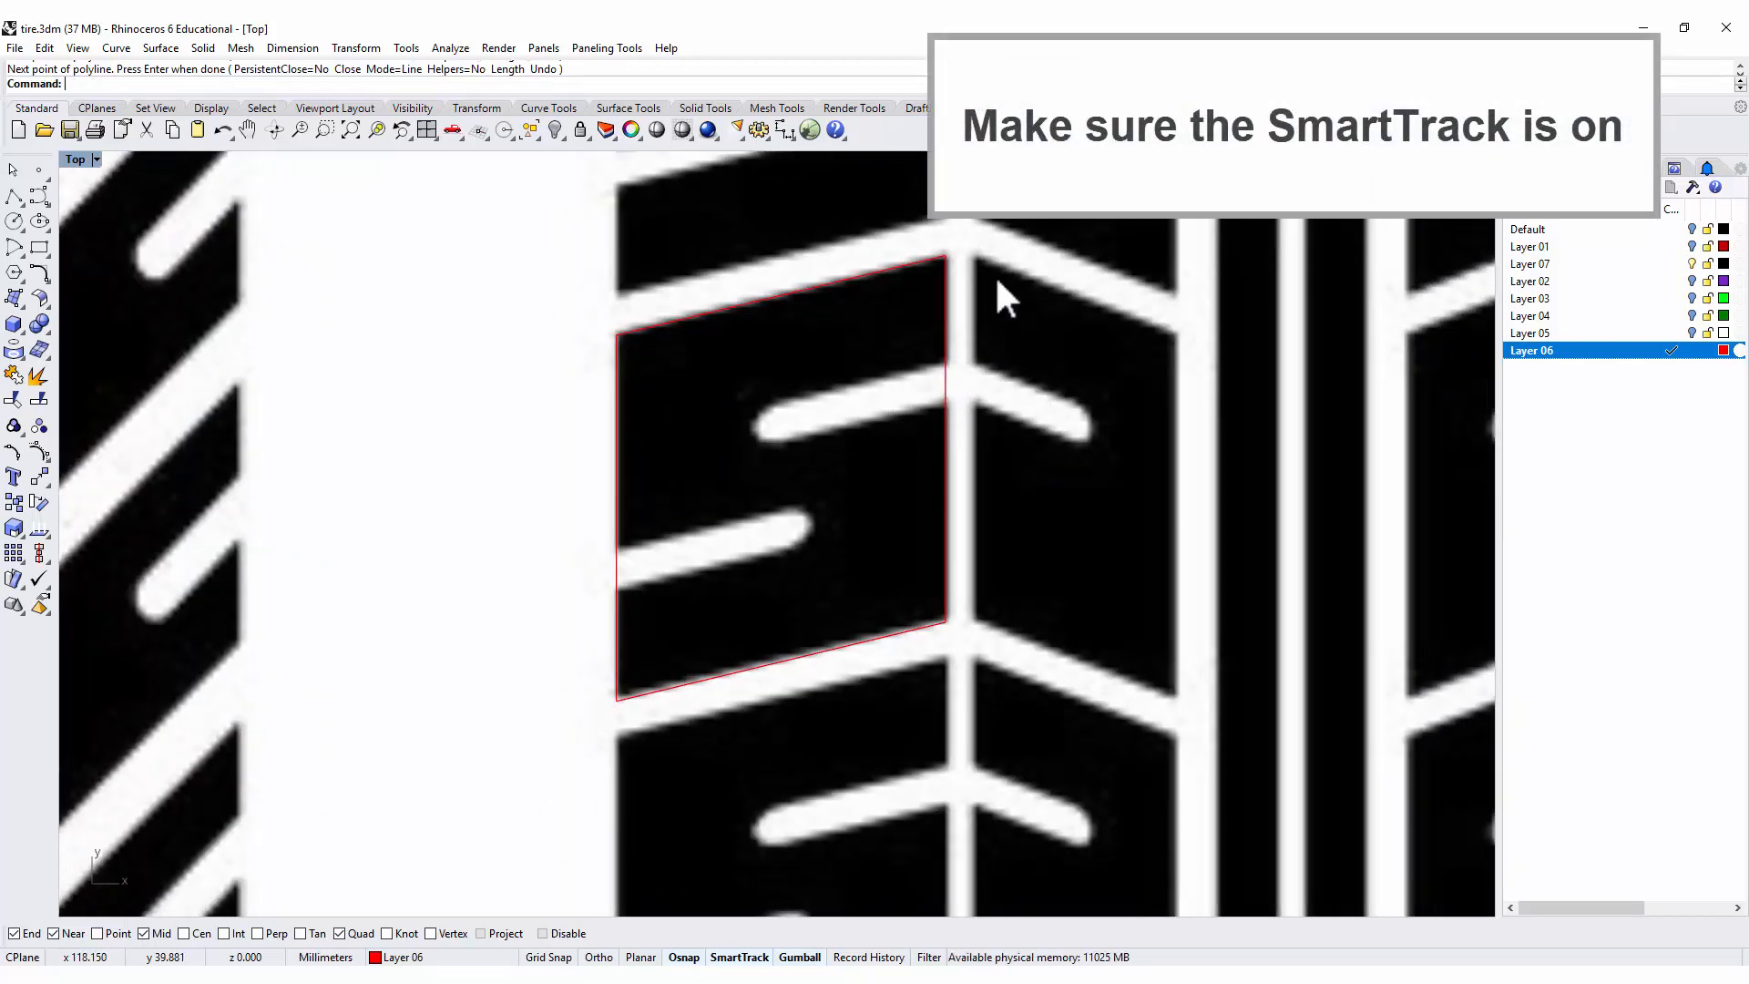
{"action": "key", "text": "Return"}
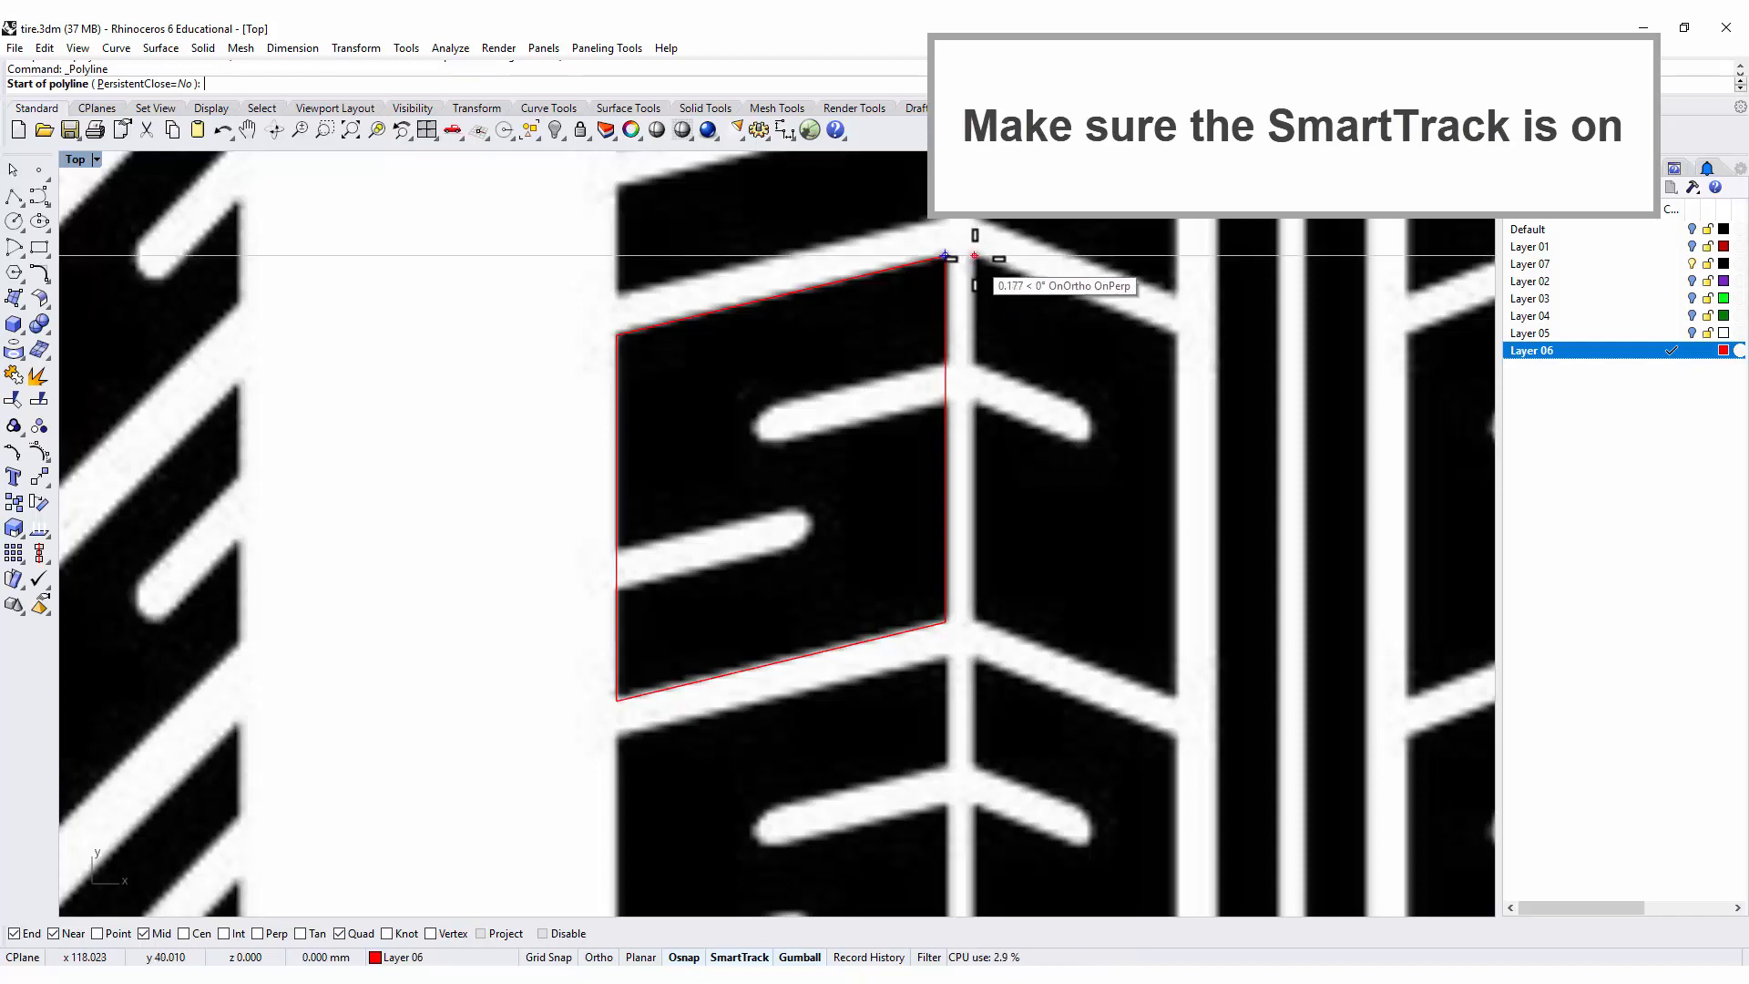
{"action": "left_click", "coordinate": [977, 258]}
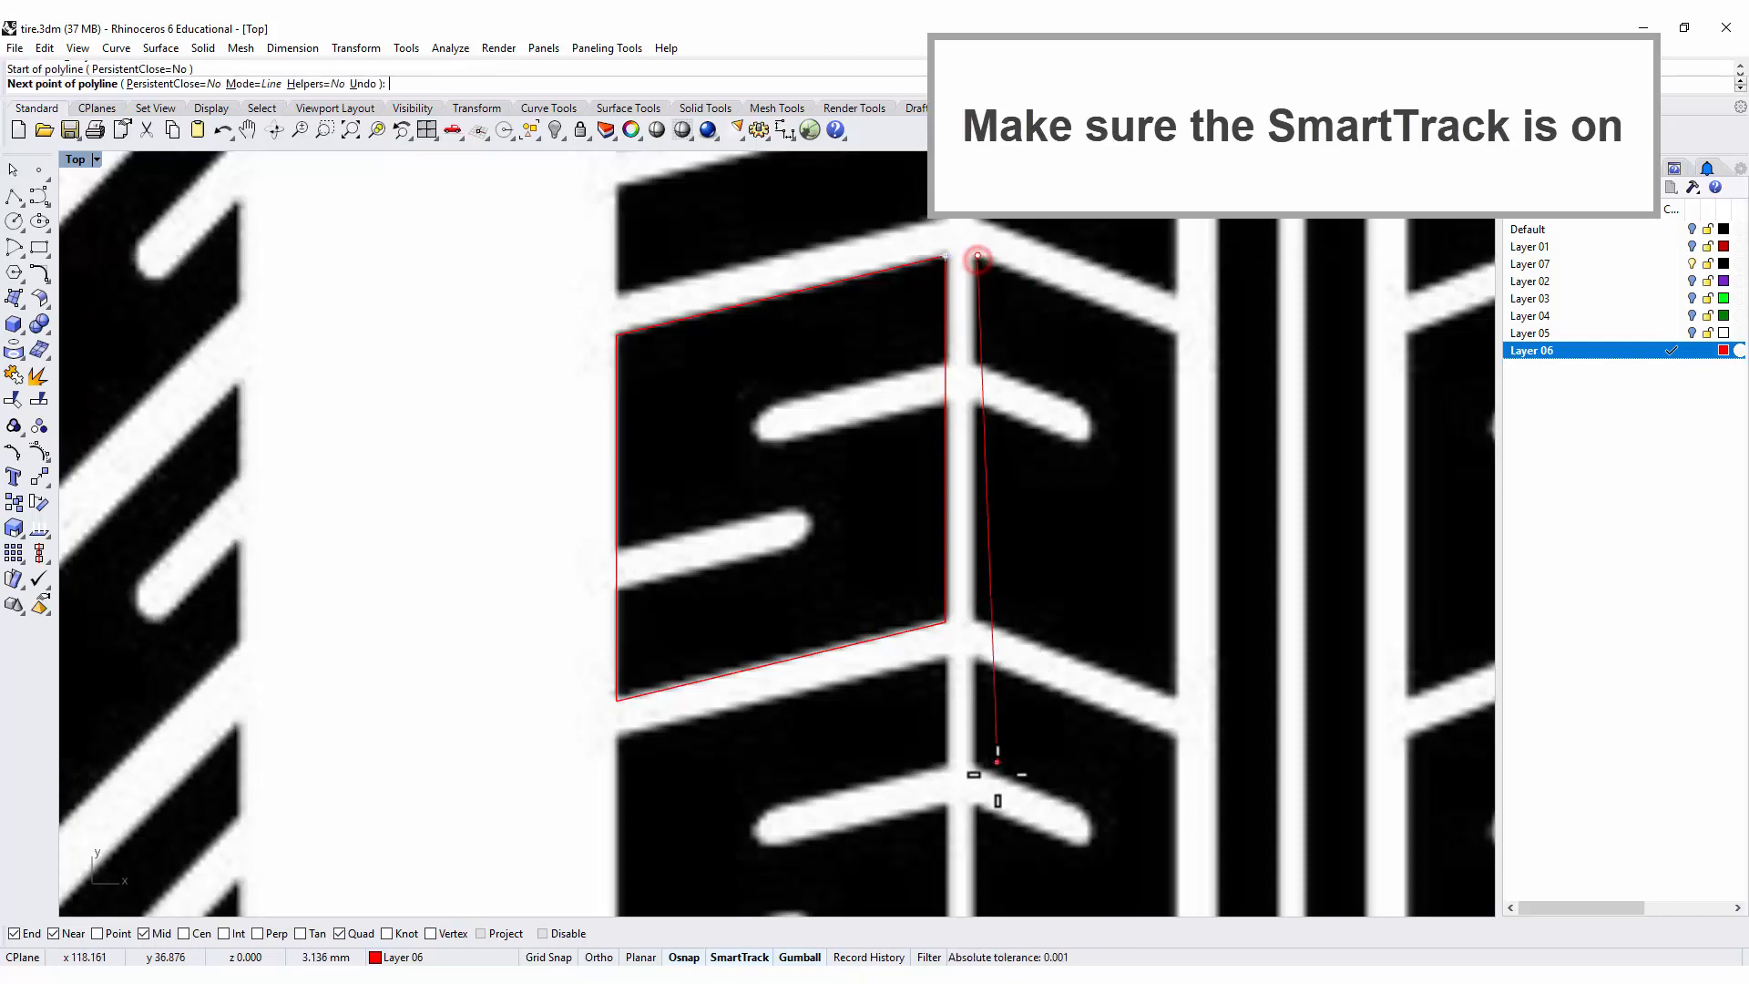
{"action": "left_click", "coordinate": [977, 620]}
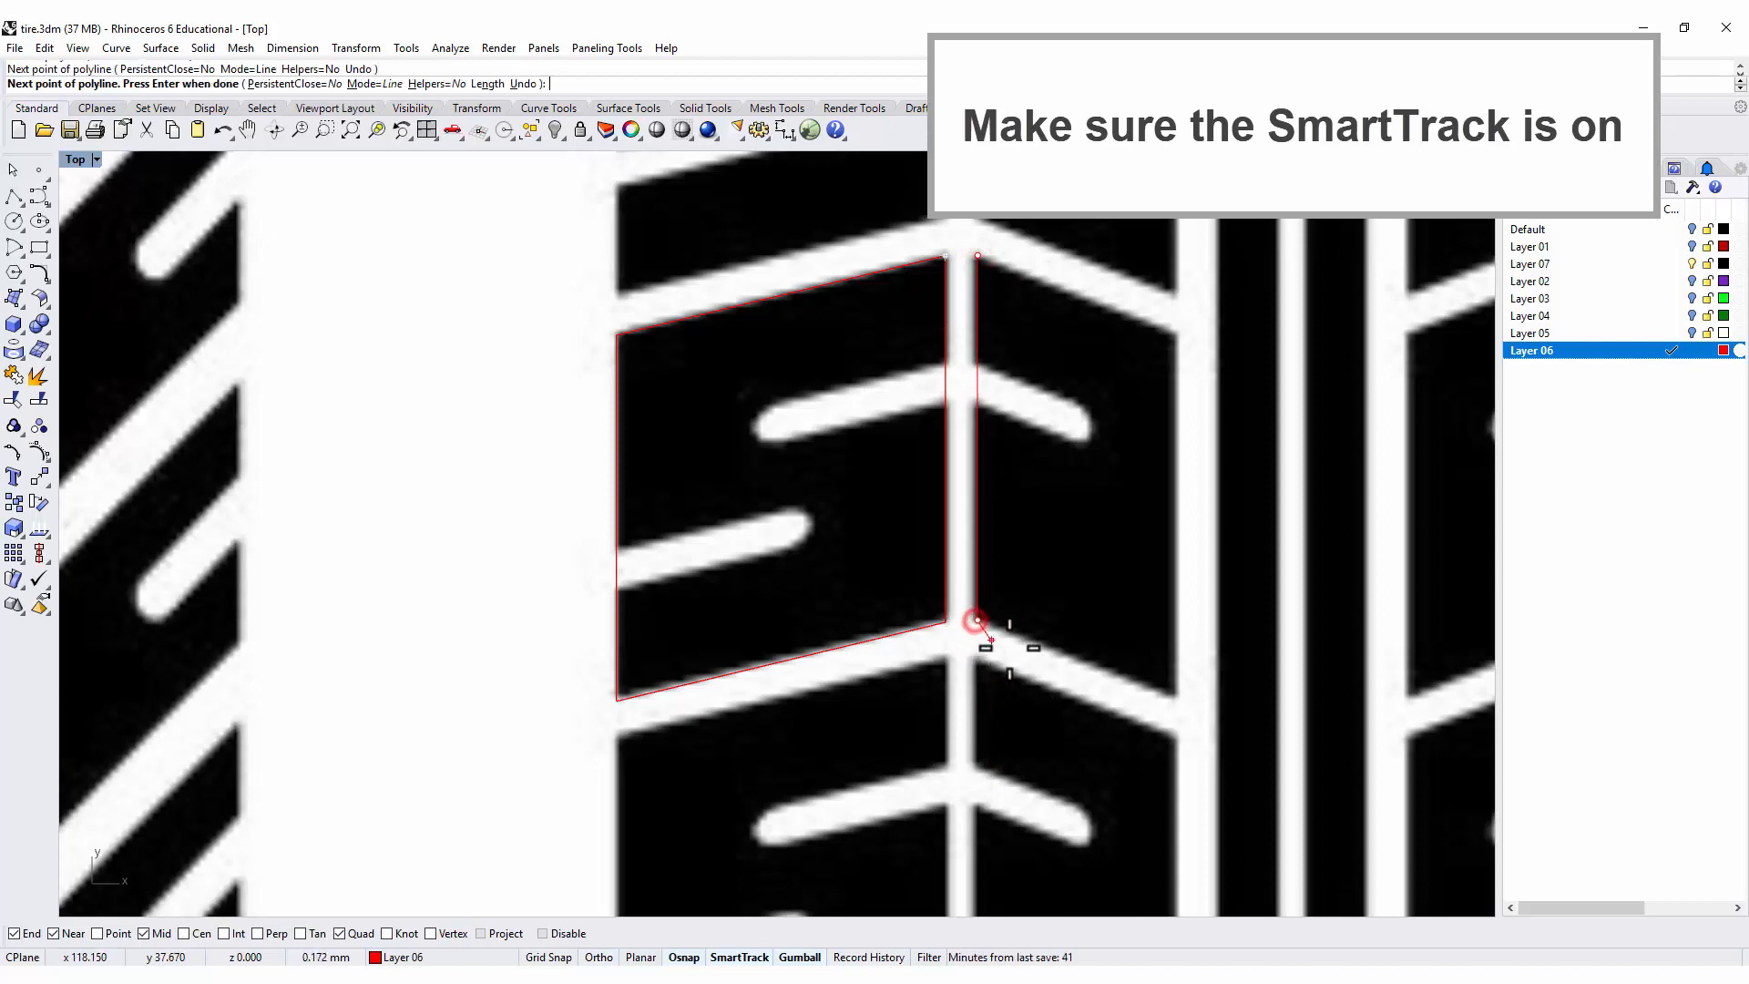
{"action": "left_click", "coordinate": [1177, 700]}
{"action": "key", "text": "F8"}
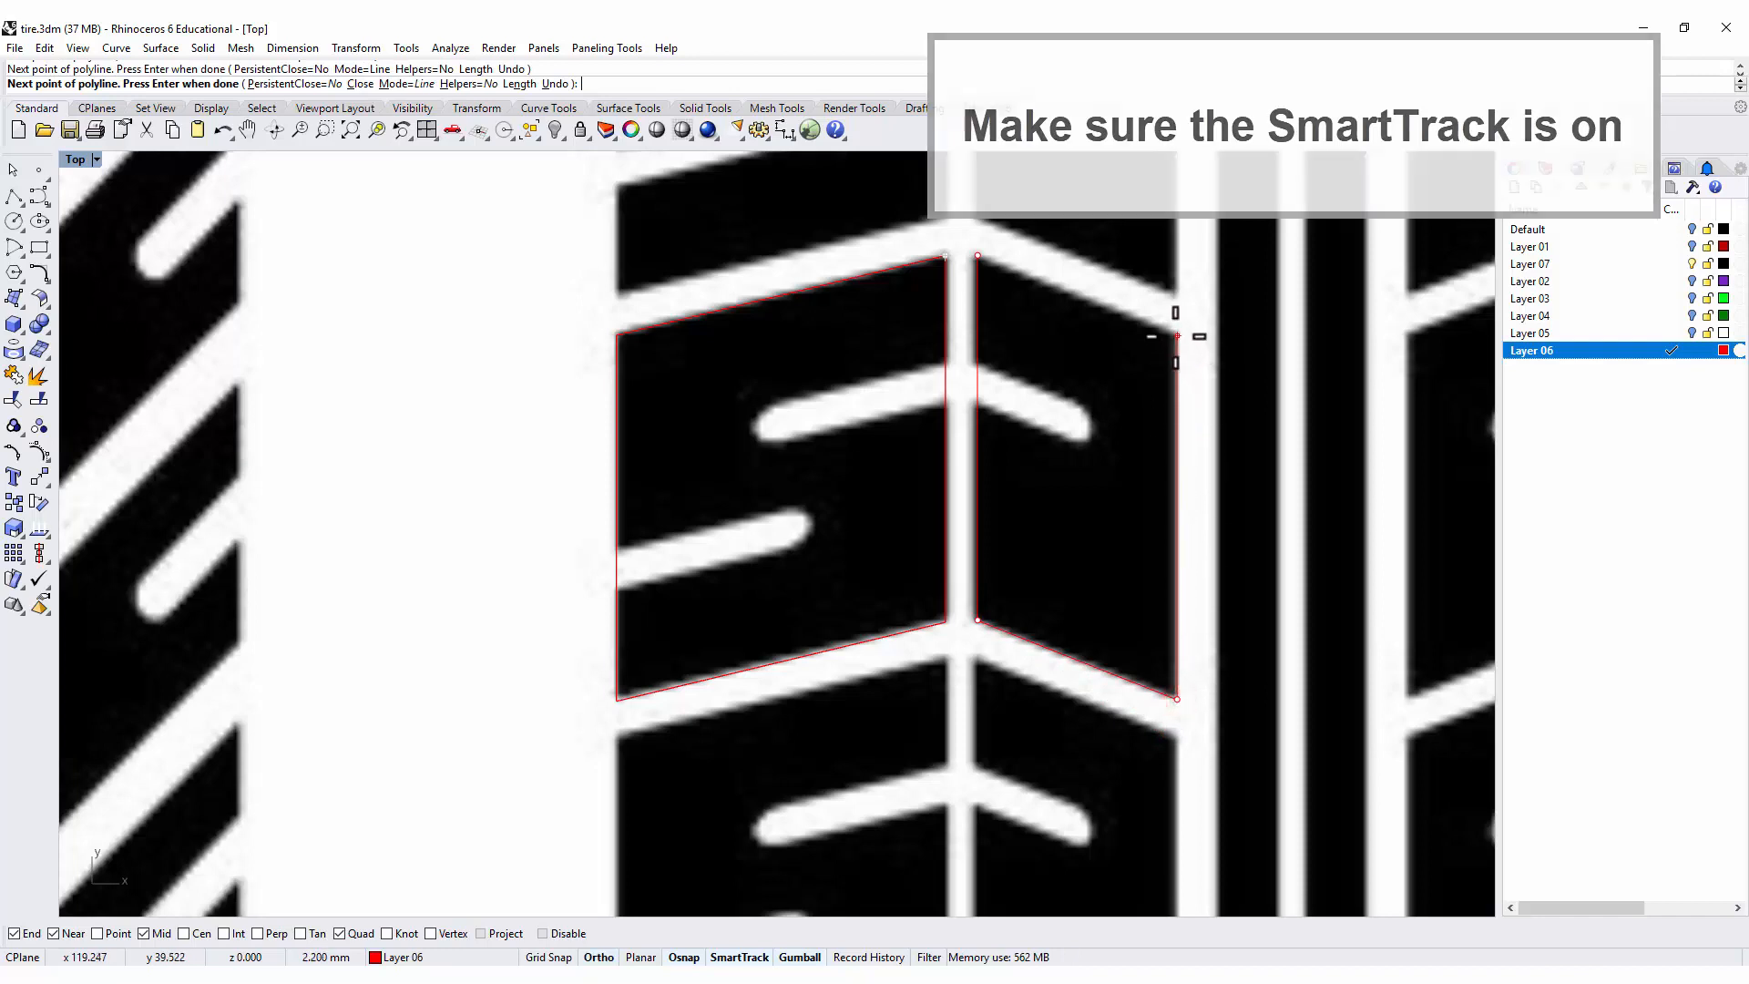
{"action": "left_click", "coordinate": [1177, 336]}
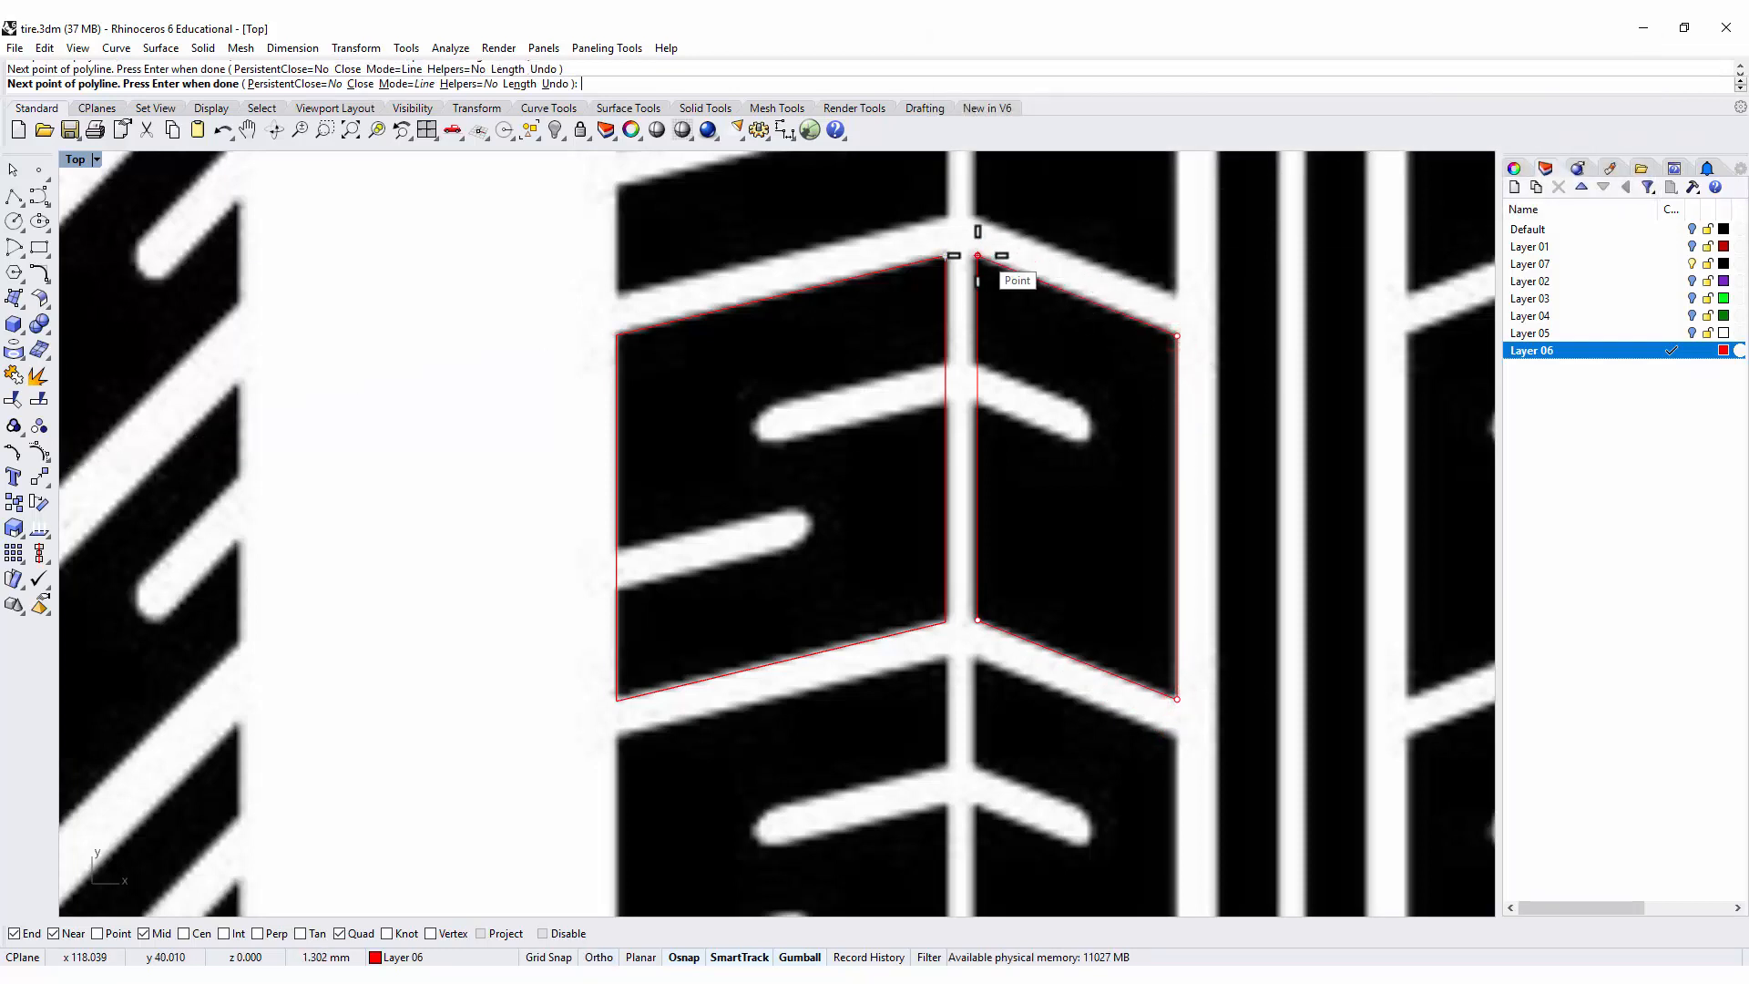
{"action": "left_click", "coordinate": [977, 256]}
Draw a line about 1.03 mm long along the upper edge of the lower short groove, starting on the left block's outer edge.
{"action": "scroll", "coordinate": [1038, 378], "scroll_direction": "down", "scroll_amount": 2}
{"action": "right_click", "coordinate": [833, 336]}
{"action": "right_click_drag", "start_coordinate": [956, 383], "coordinate": [728, 392]}
{"action": "scroll", "coordinate": [831, 335], "scroll_direction": "up", "scroll_amount": 2}
{"action": "scroll", "coordinate": [823, 362], "scroll_direction": "down", "scroll_amount": 2}
{"action": "scroll", "coordinate": [581, 476], "scroll_direction": "up", "scroll_amount": 6}
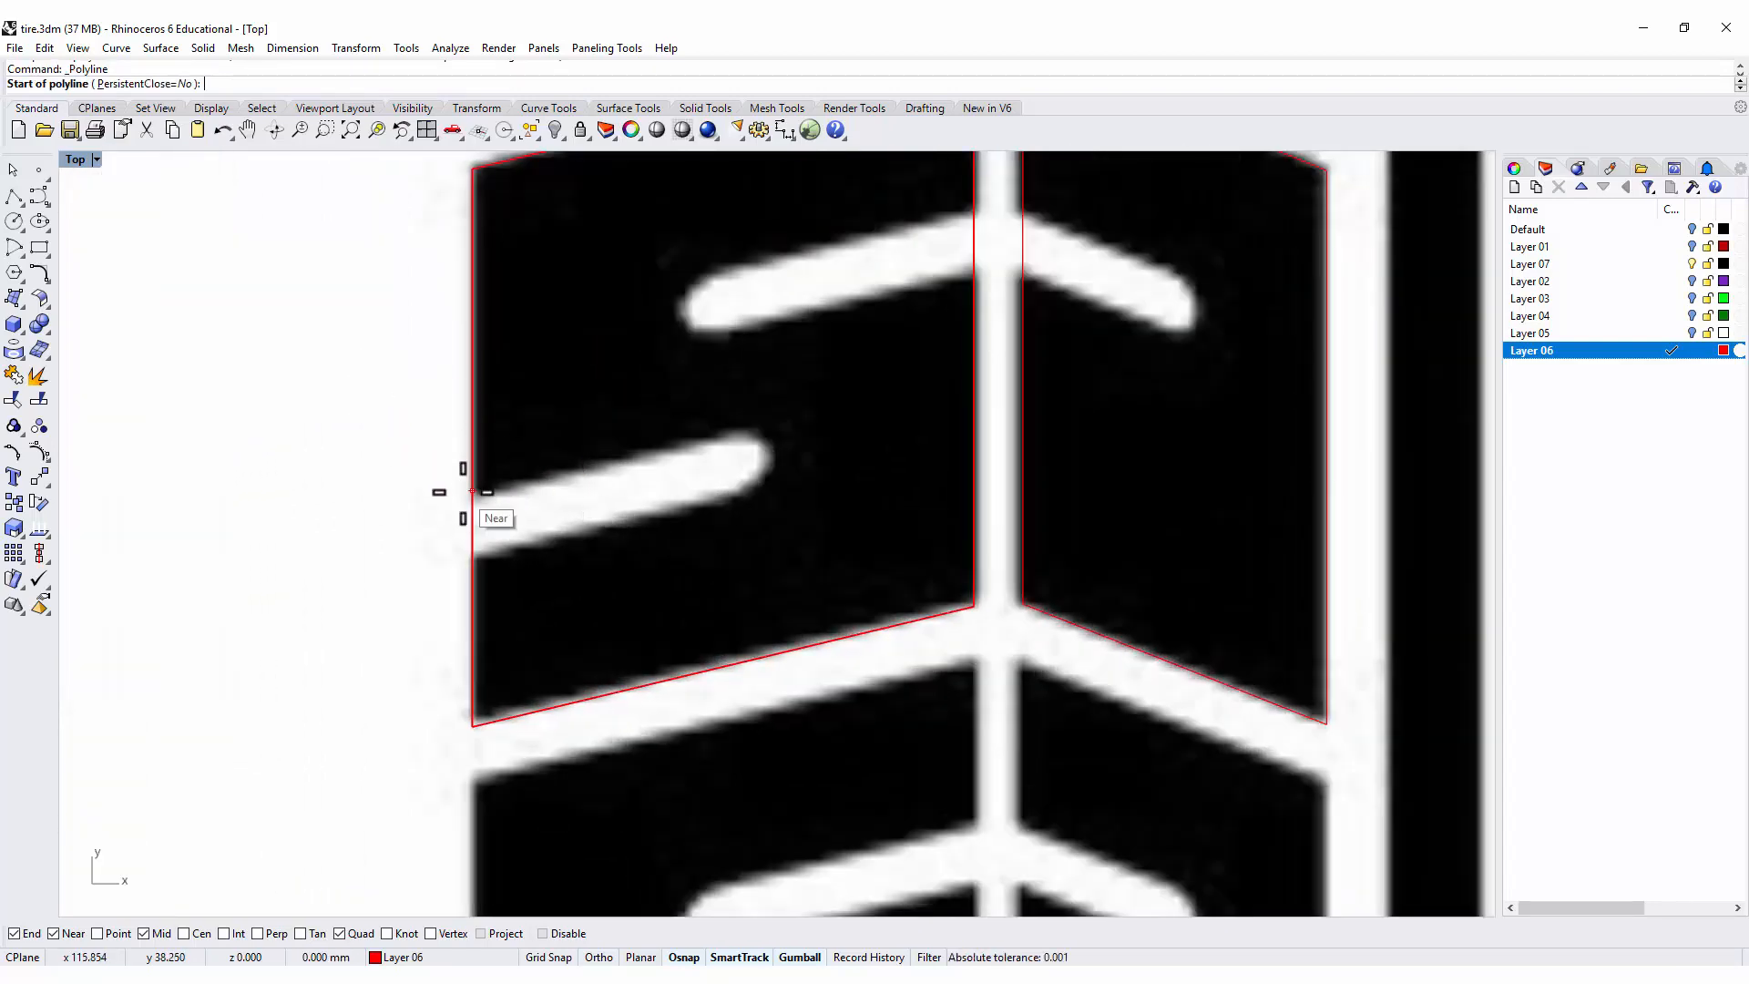
{"action": "left_click", "coordinate": [470, 496]}
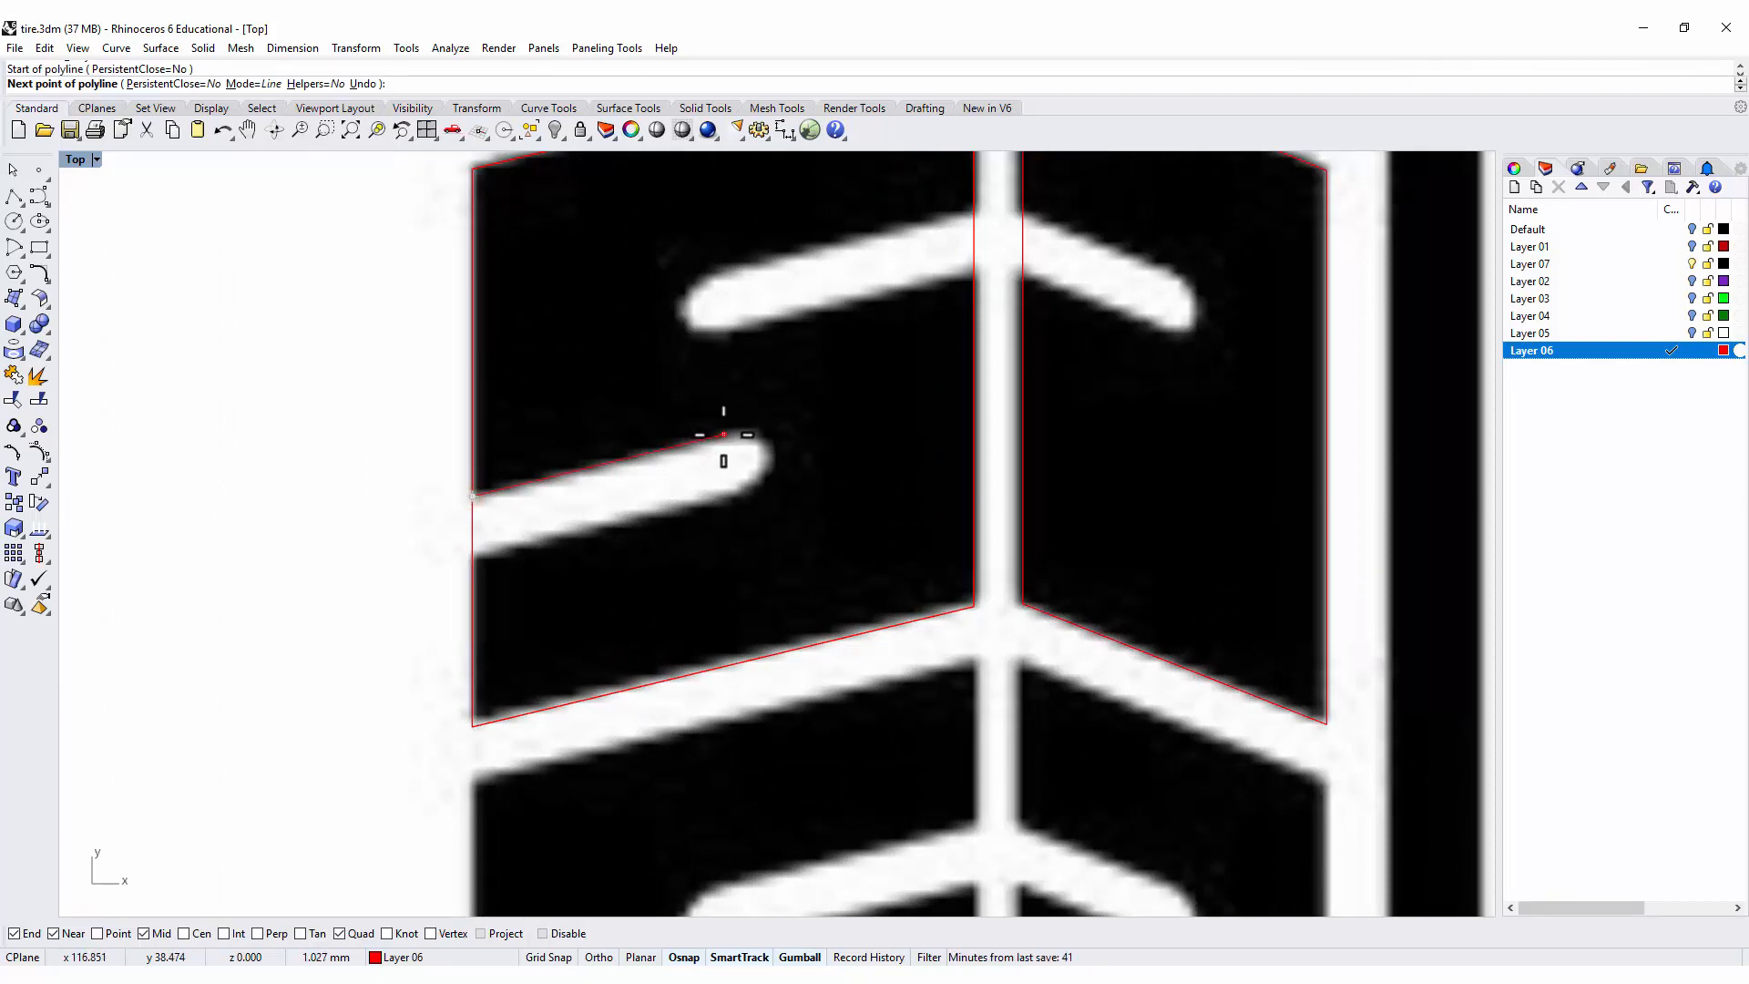
{"action": "left_click", "coordinate": [724, 435]}
{"action": "key", "text": "Return"}
Copy the groove line about 0.24 mm straight down onto the groove's lower edge.
{"action": "left_click", "coordinate": [693, 443]}
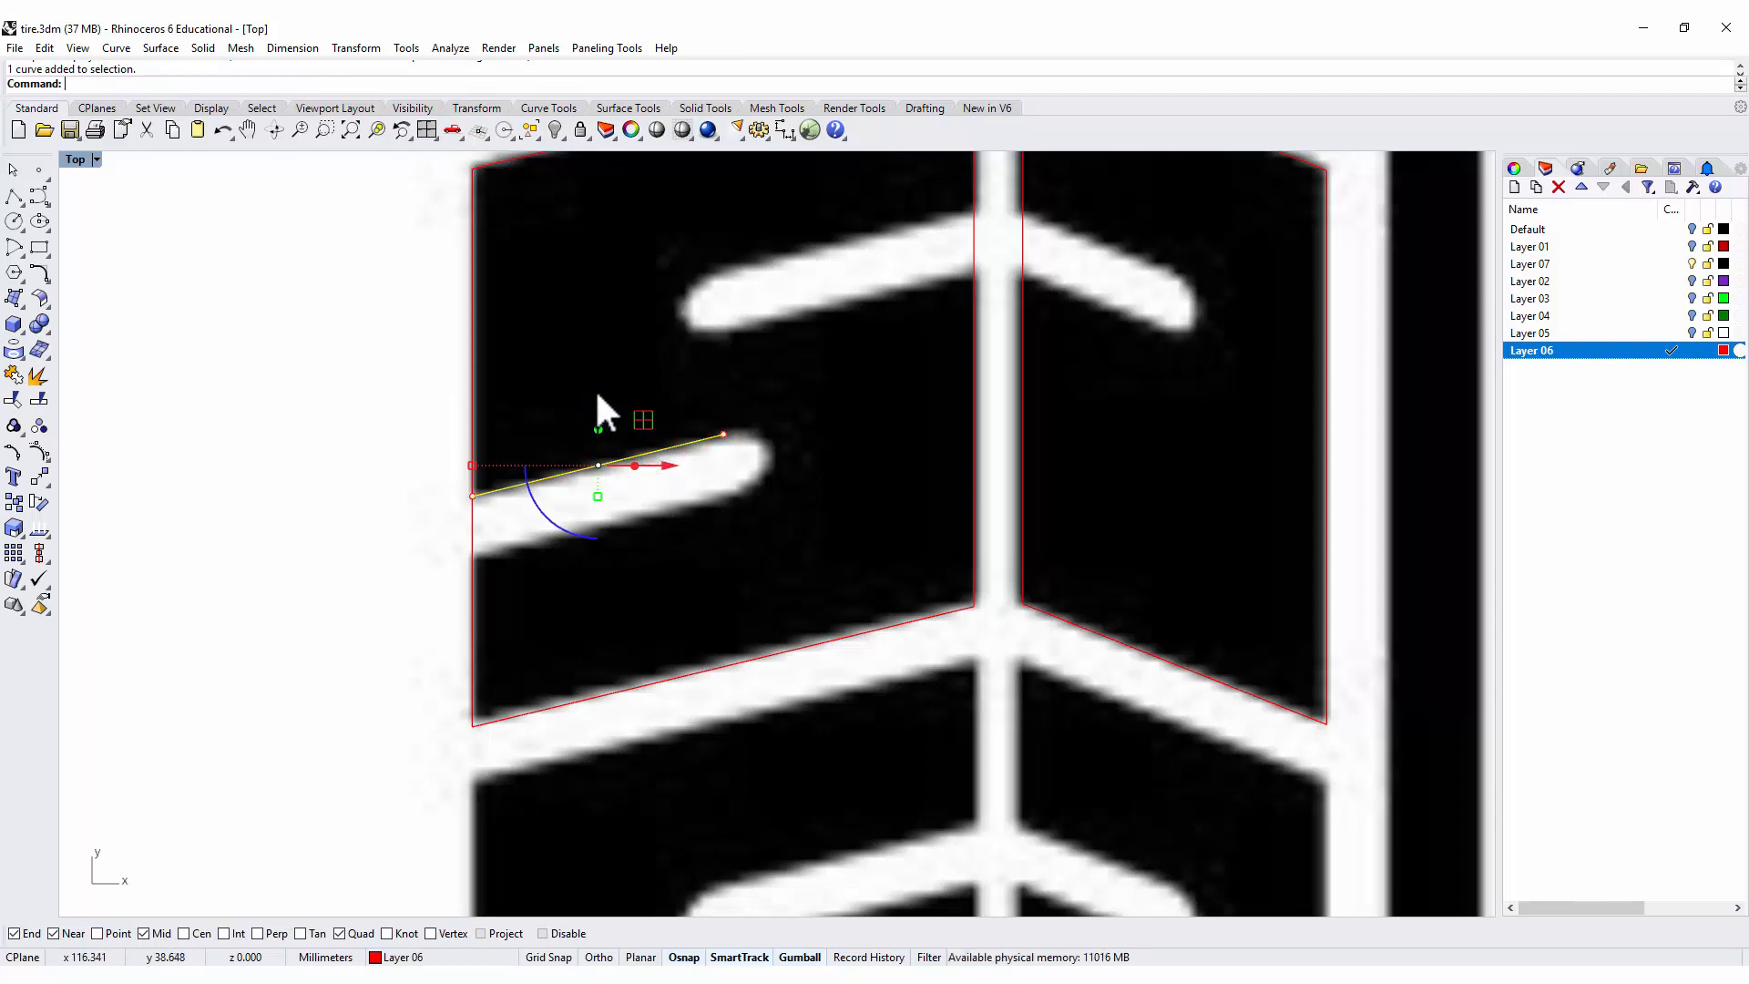
{"action": "left_click_drag", "start_coordinate": [598, 402], "coordinate": [594, 451]}
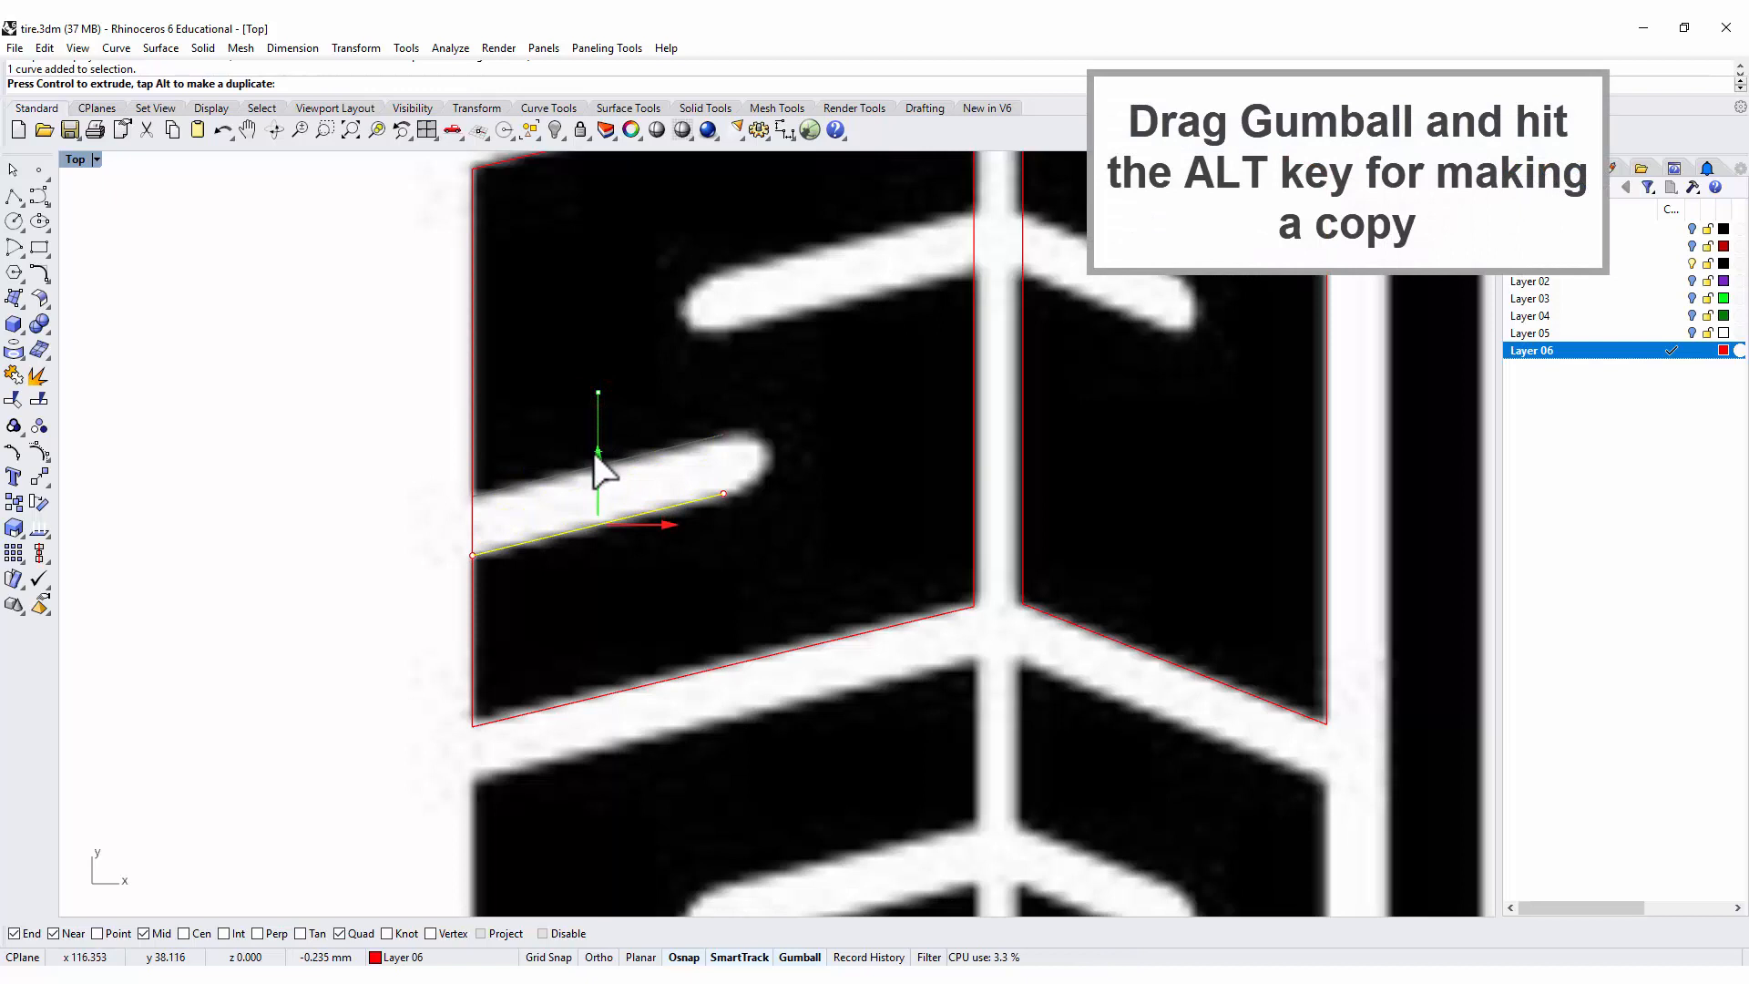
{"action": "left_click_drag", "start_coordinate": [594, 453], "coordinate": [594, 455]}
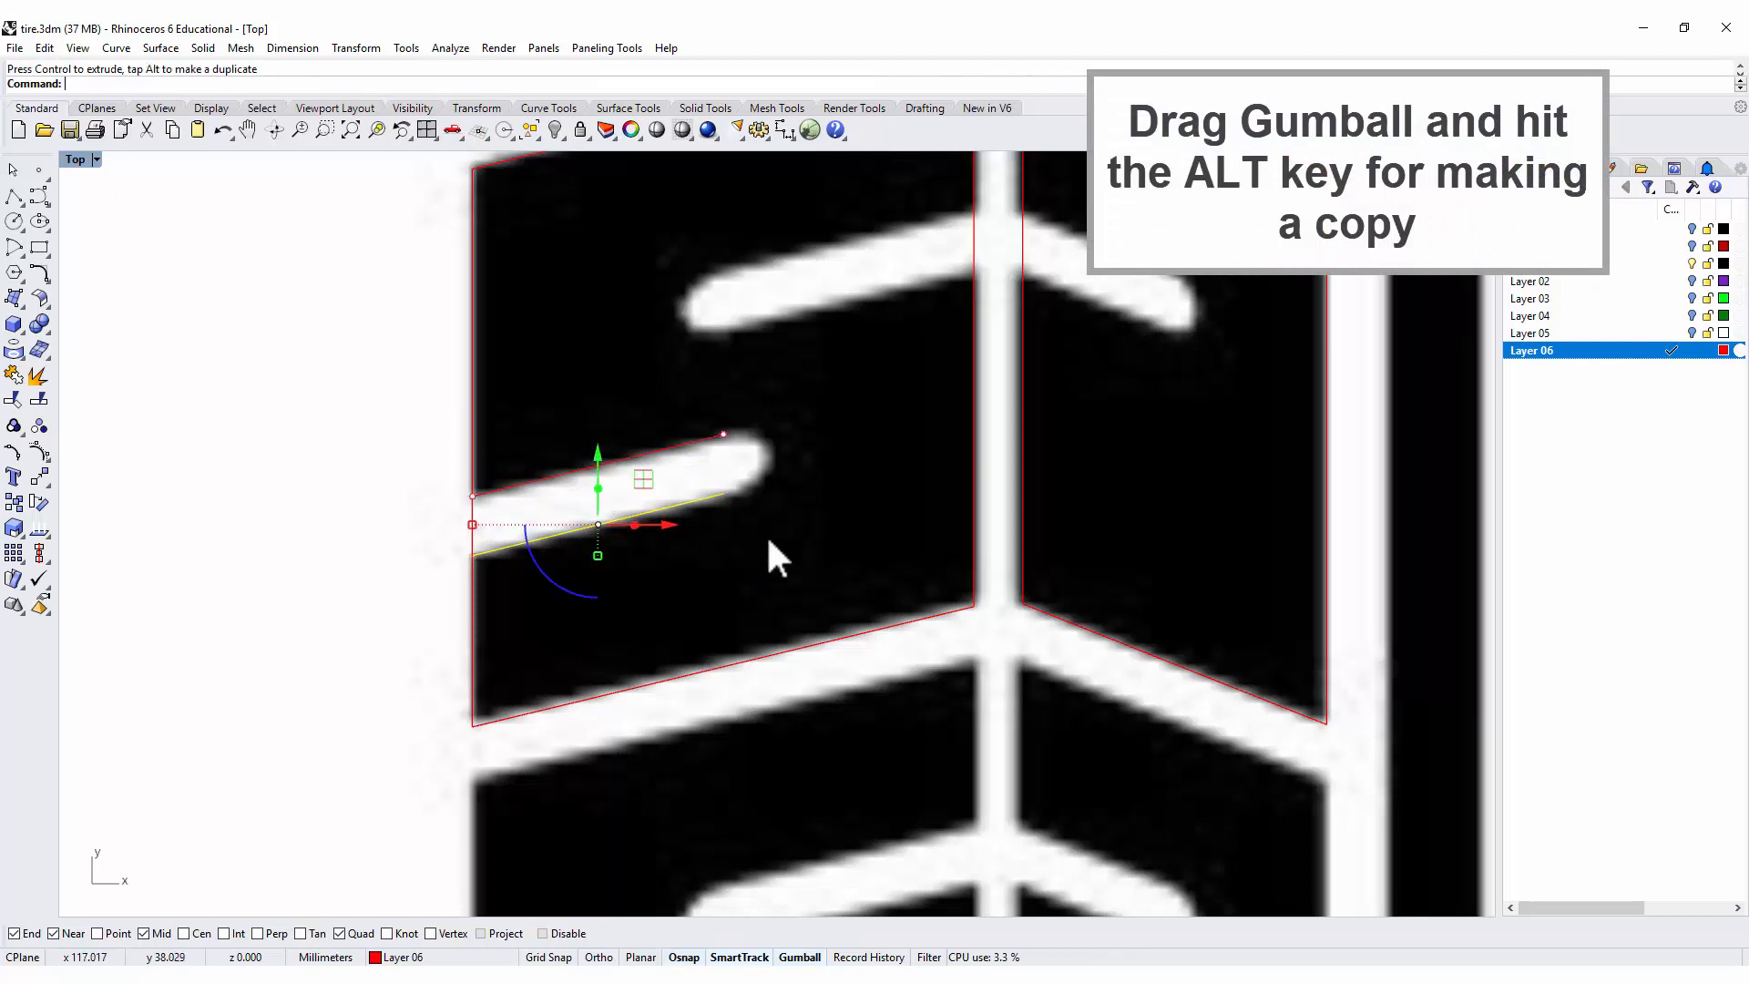
{"action": "left_click", "coordinate": [725, 492]}
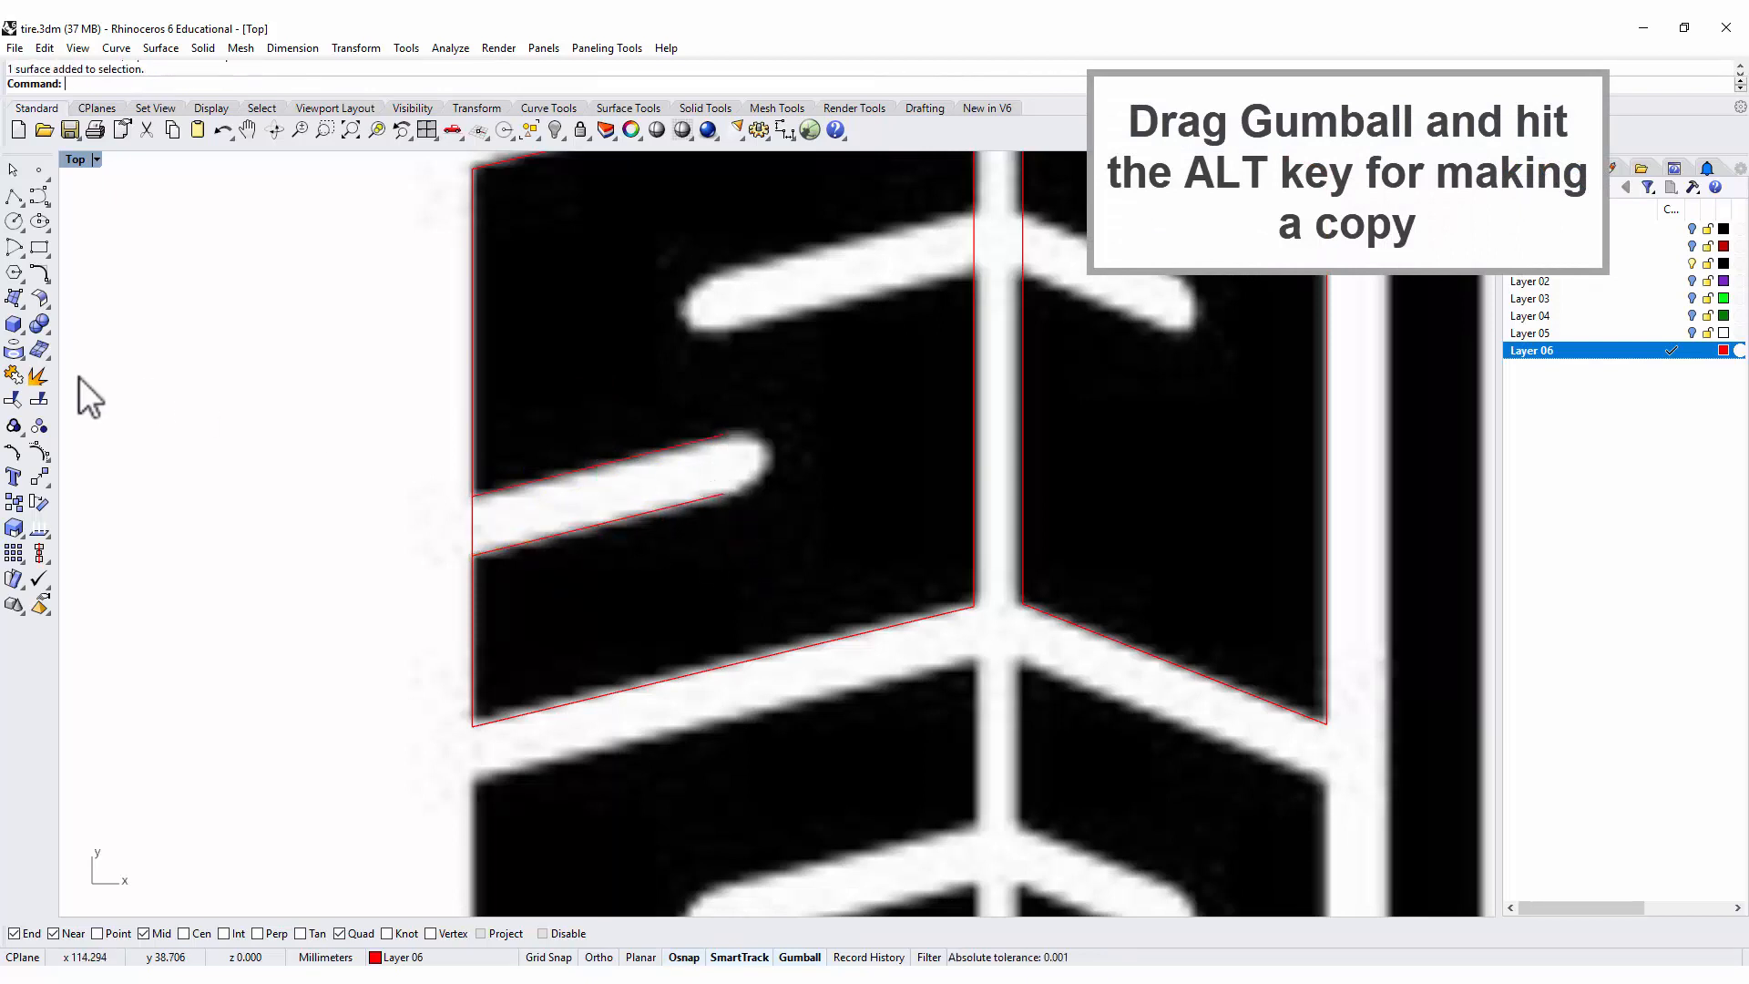
Blend the inner ends of the two groove lines with tangency and Join, adjusting the lower control point to fit the rounded tip.
{"action": "left_click", "coordinate": [41, 274]}
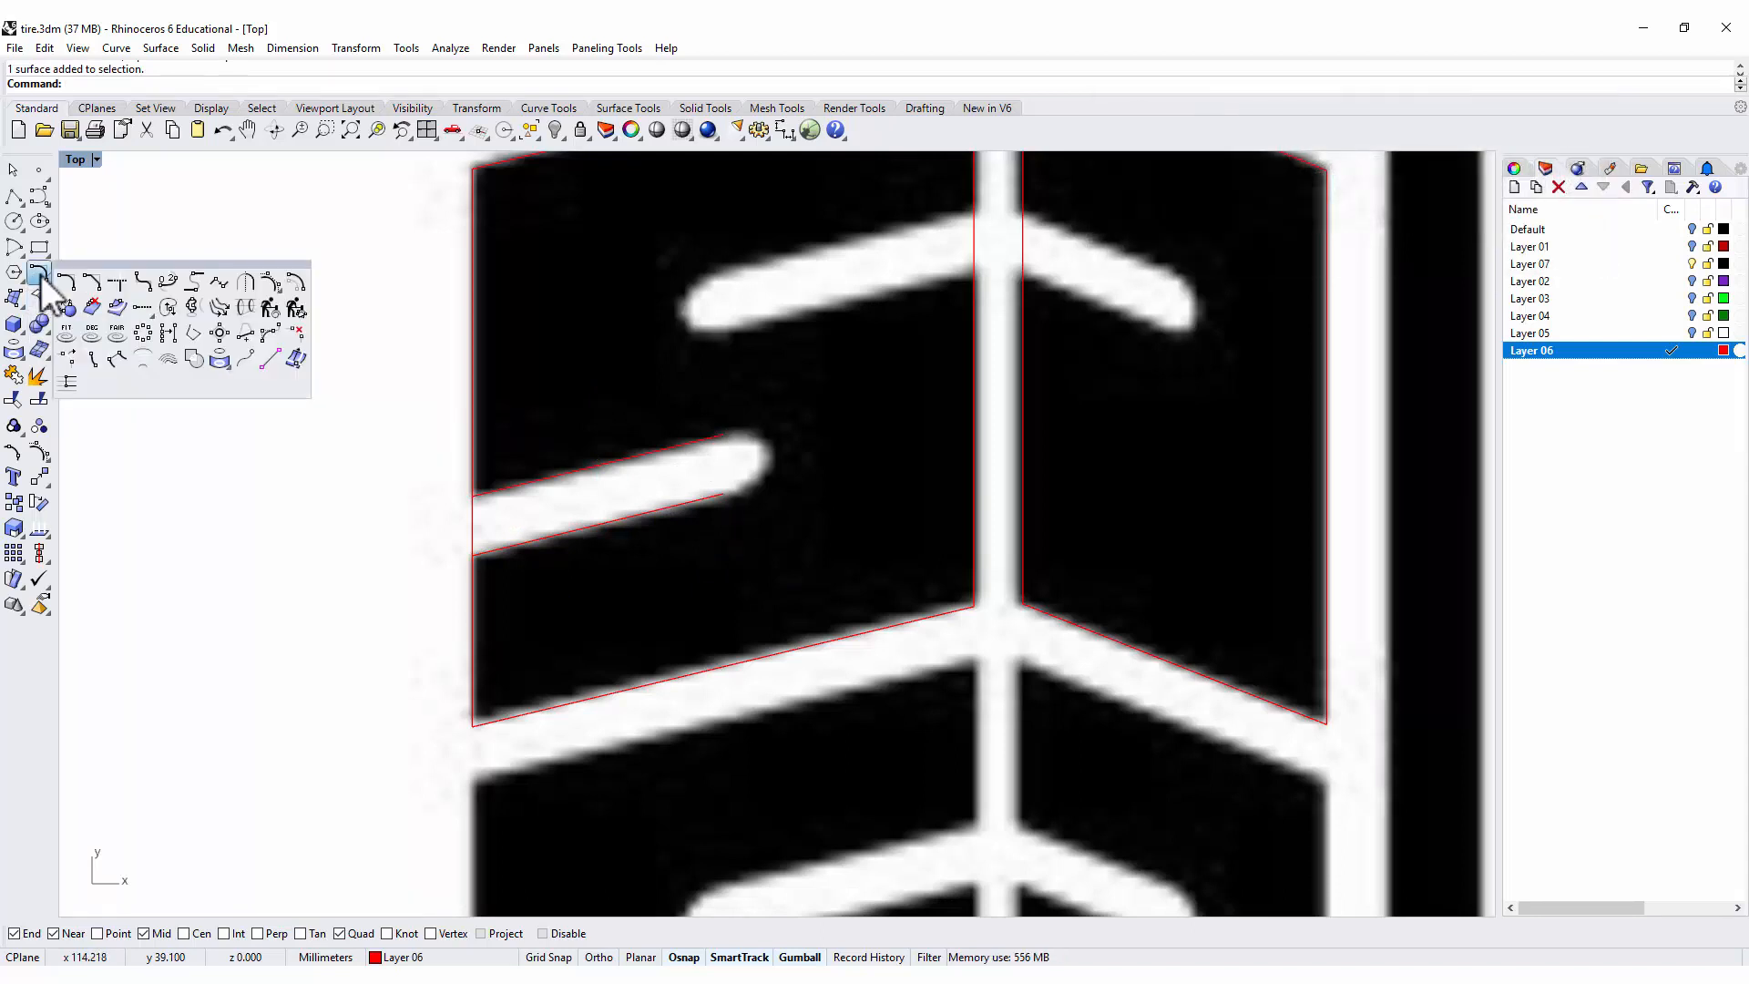
{"action": "left_click", "coordinate": [166, 282]}
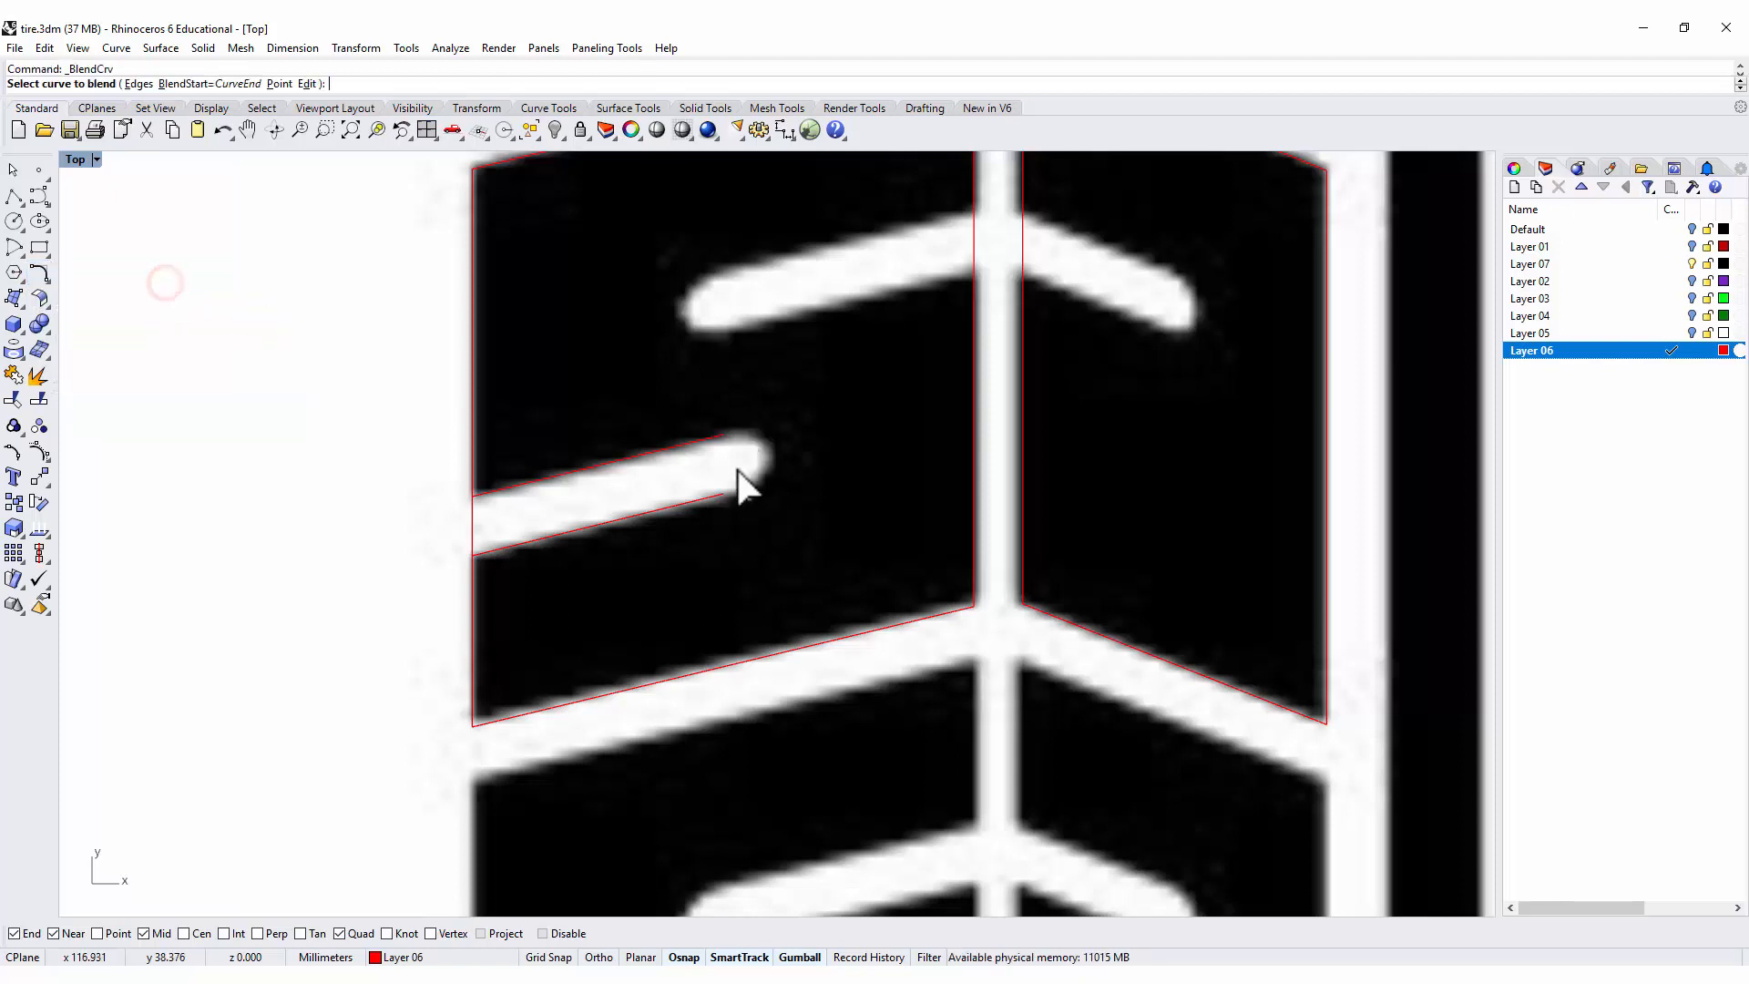
{"action": "left_click", "coordinate": [723, 492]}
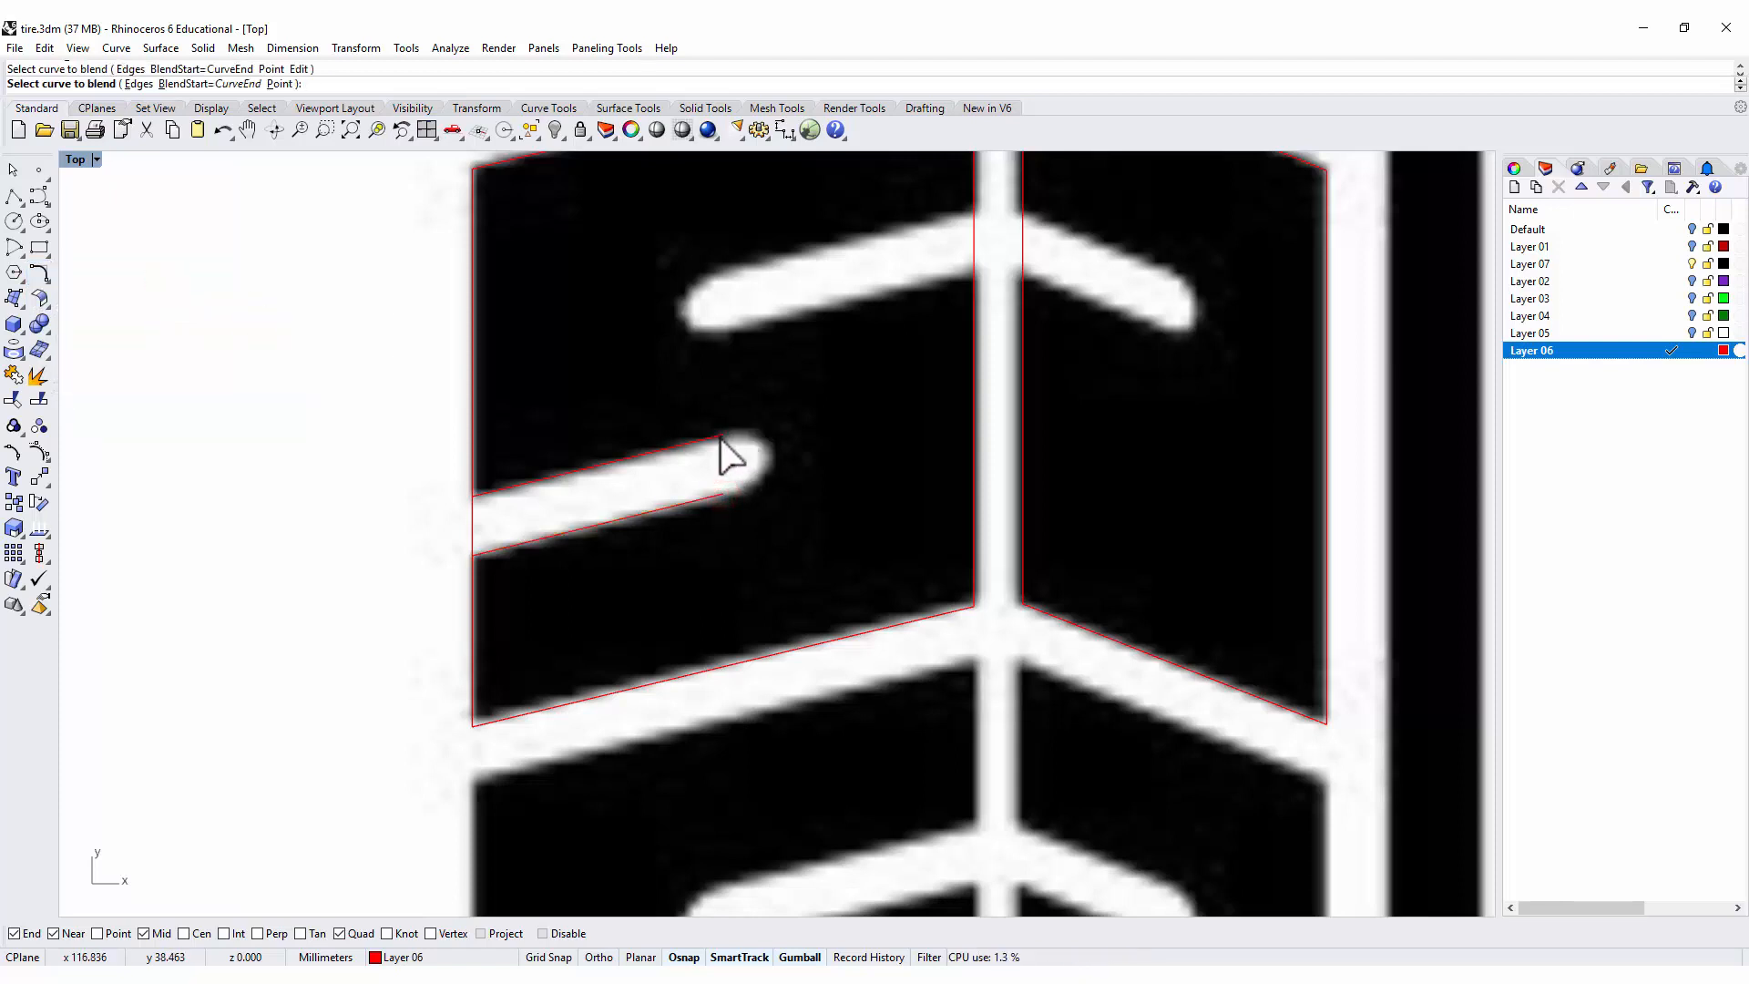
{"action": "left_click", "coordinate": [721, 438]}
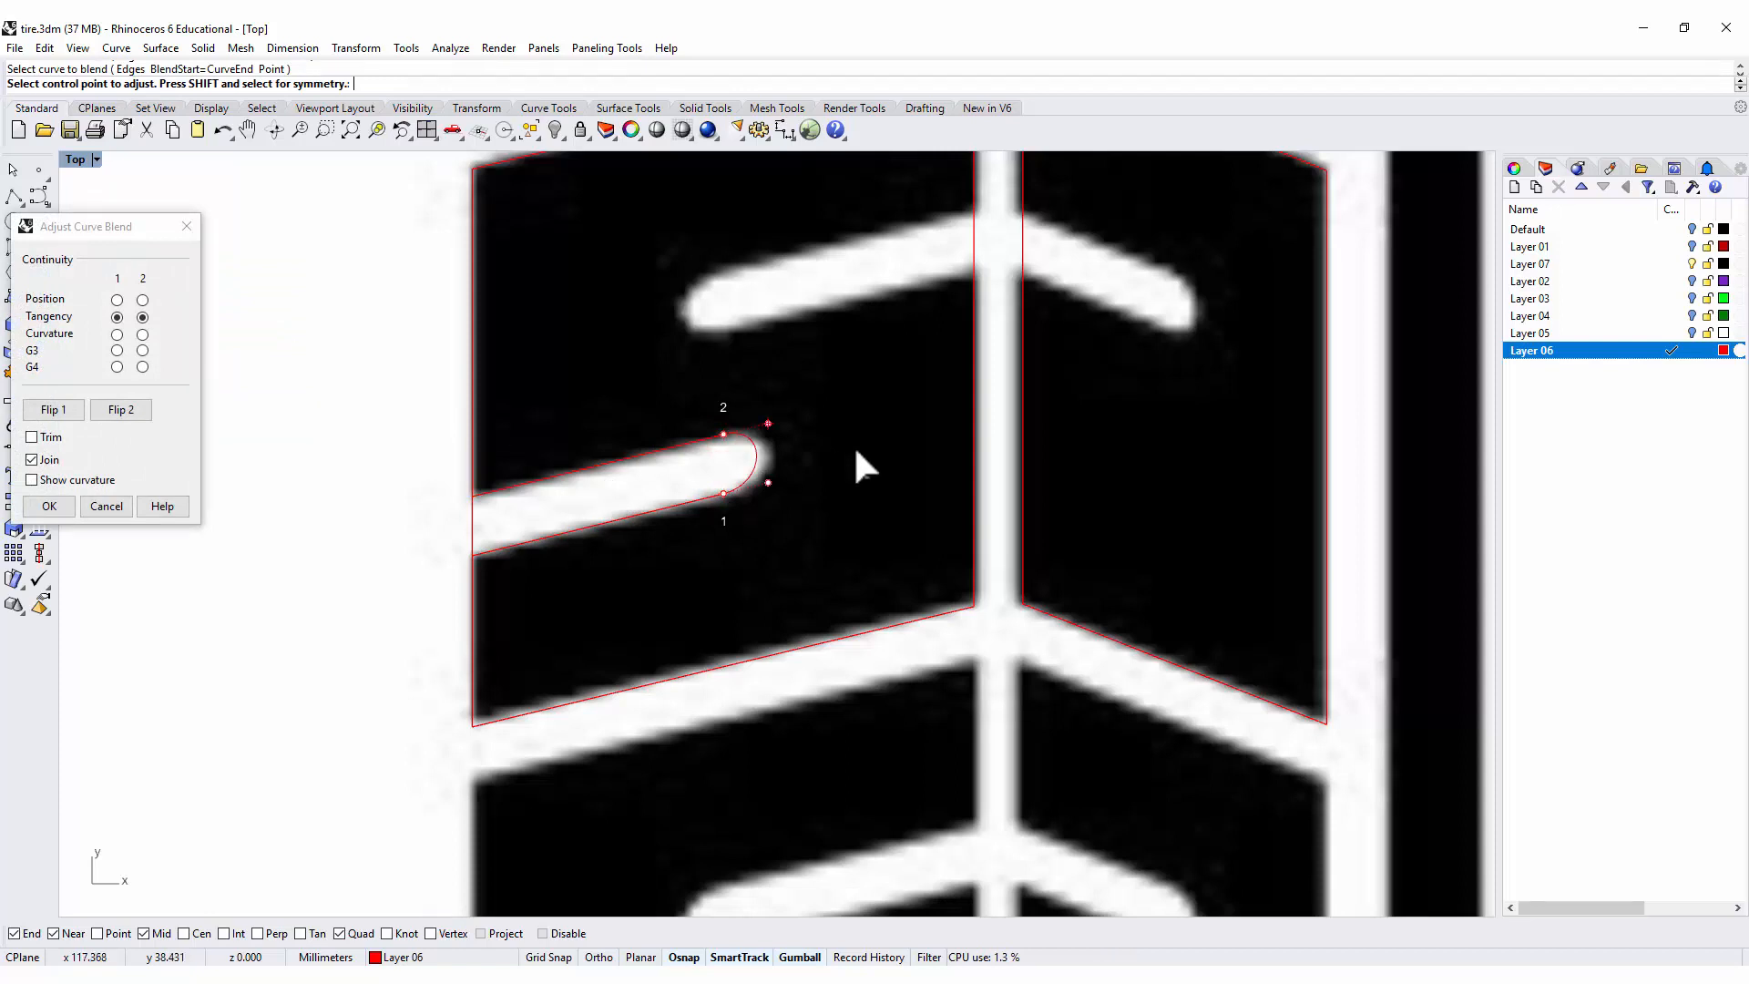
{"action": "left_click", "coordinate": [768, 481]}
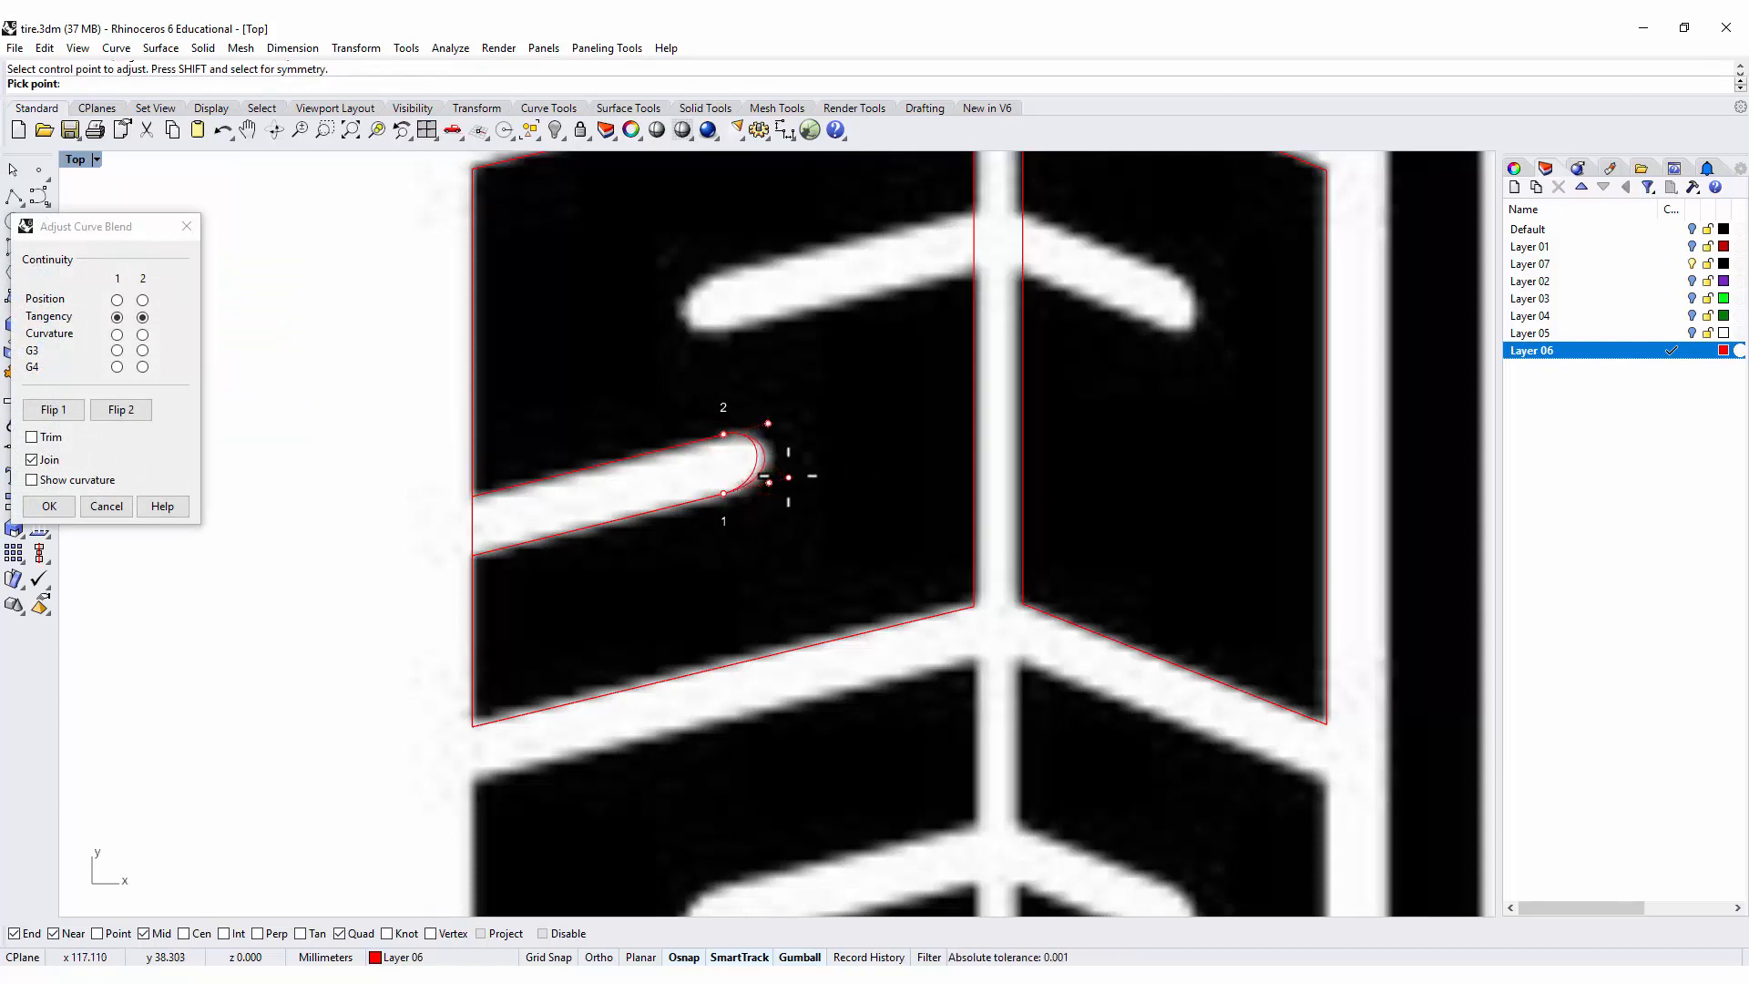
{"action": "left_click", "coordinate": [788, 477]}
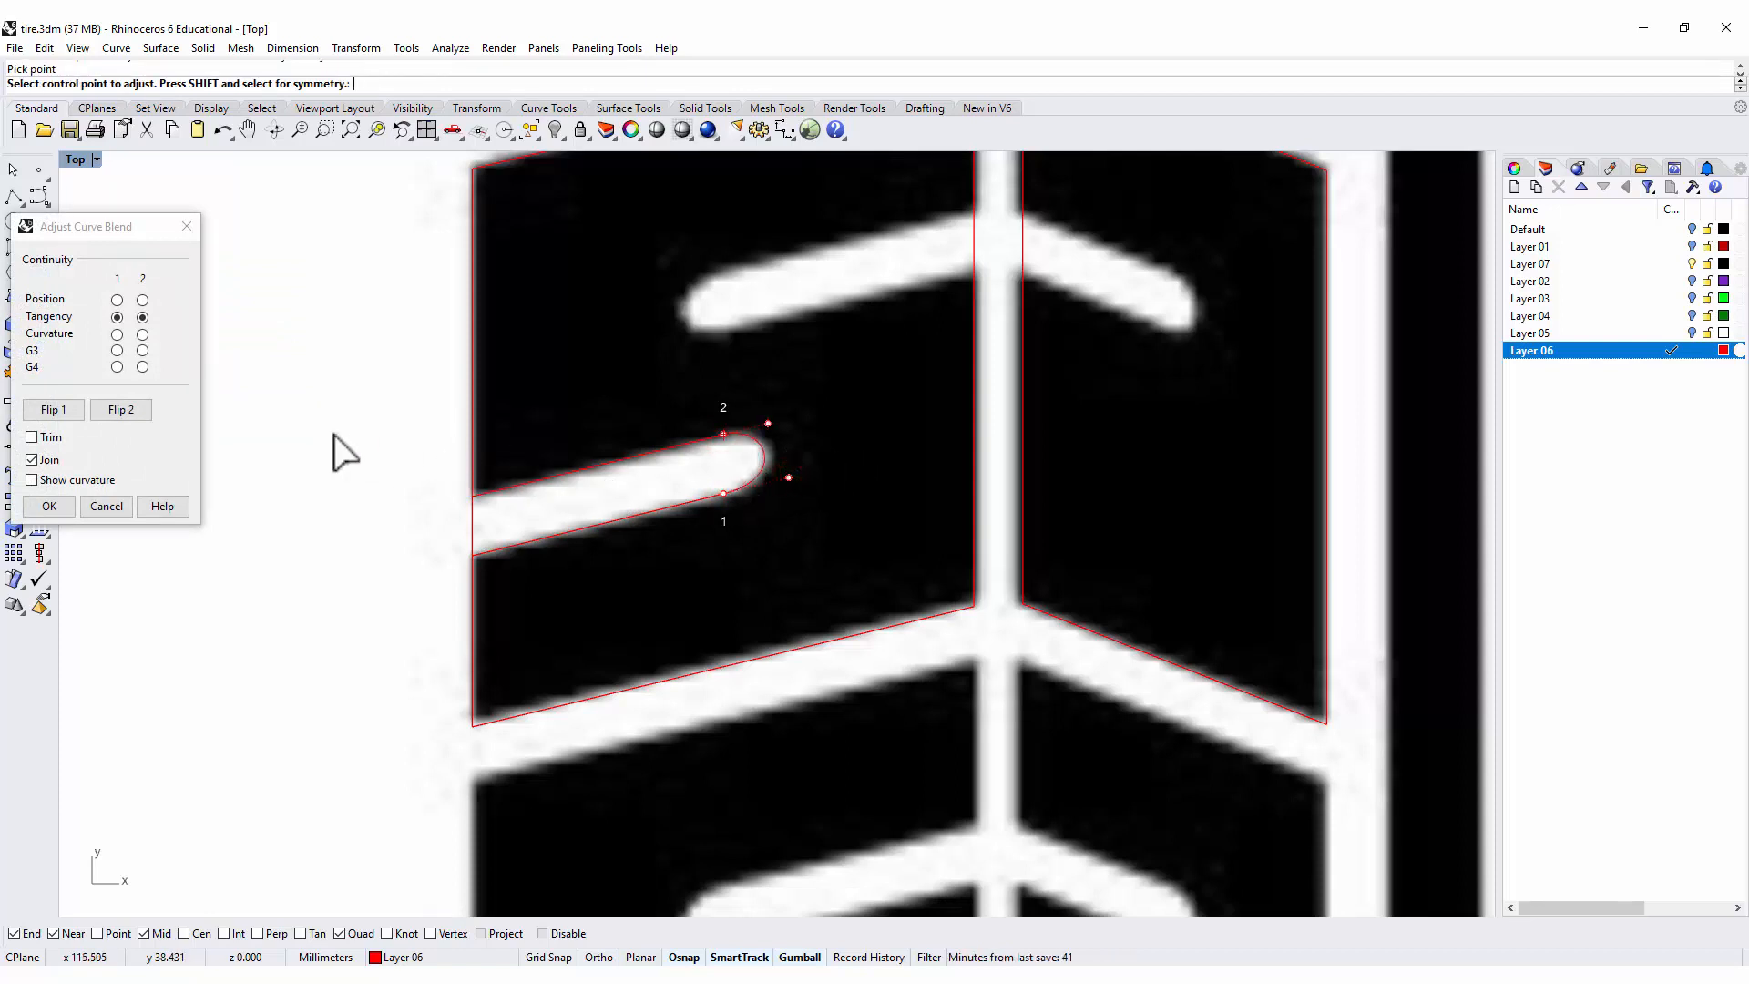
{"action": "left_click", "coordinate": [48, 504]}
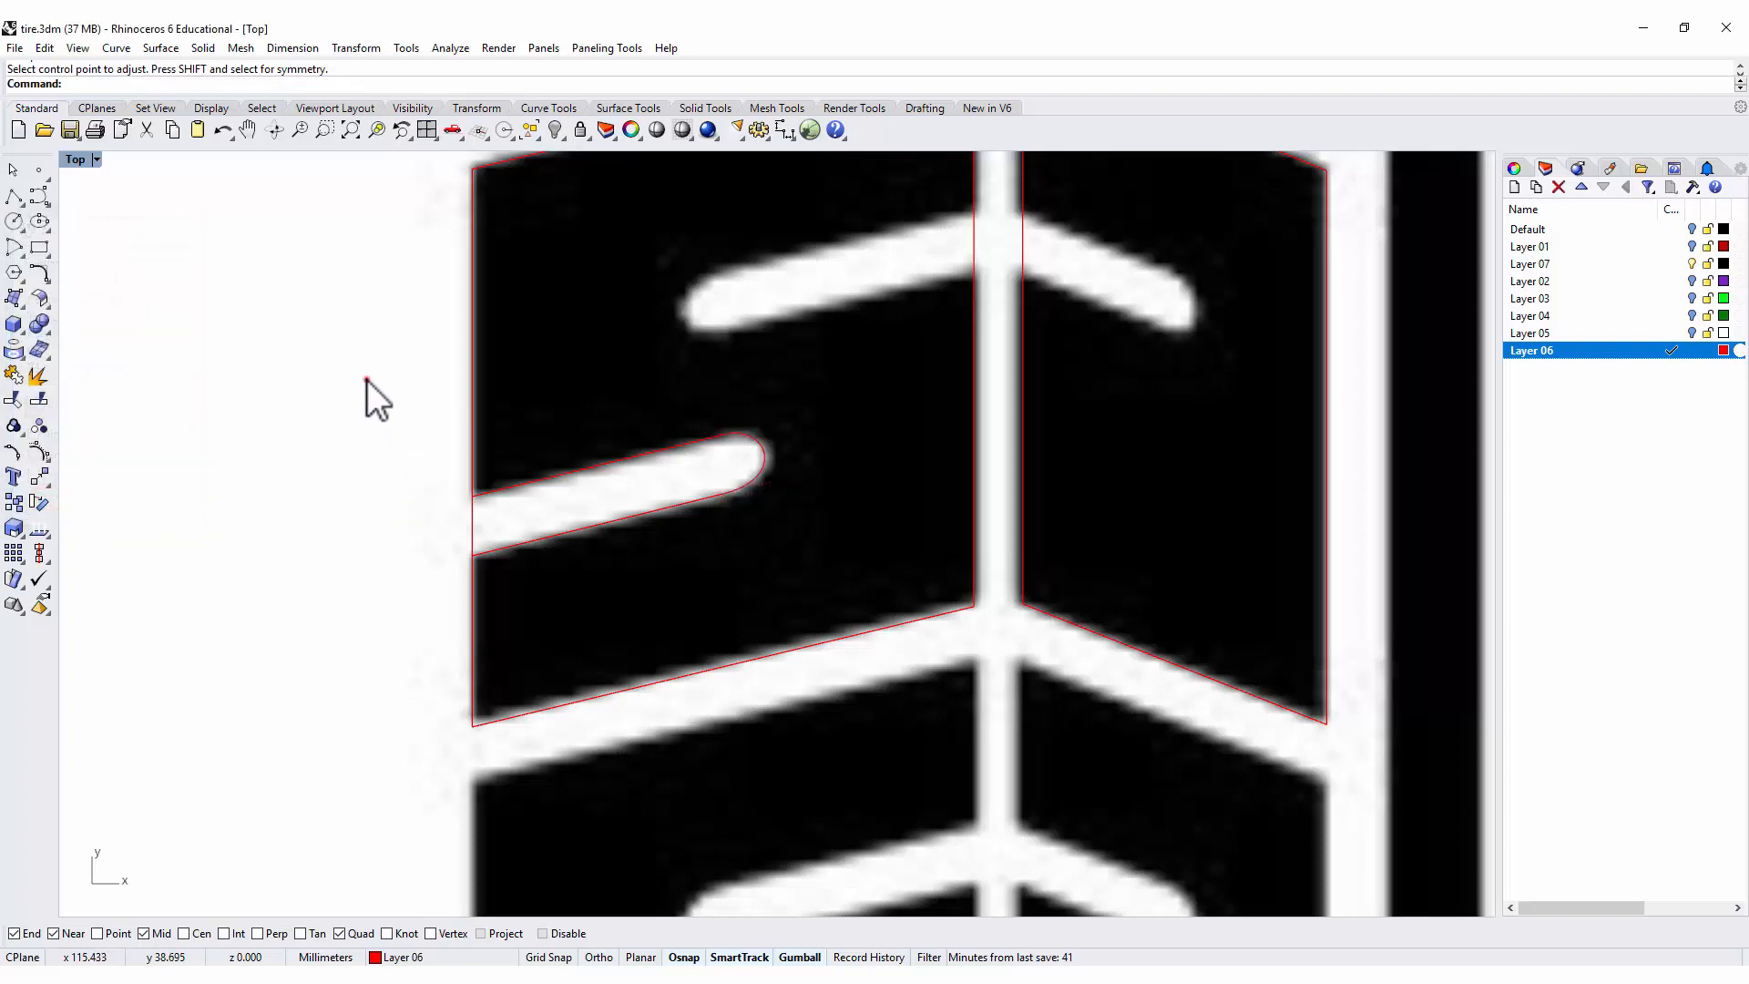
Undo the accidental drag, lock the reference picture, and select the rounded groove outline.
{"action": "left_click_drag", "start_coordinate": [368, 378], "coordinate": [746, 534]}
{"action": "key", "text": "ctrl+z"}
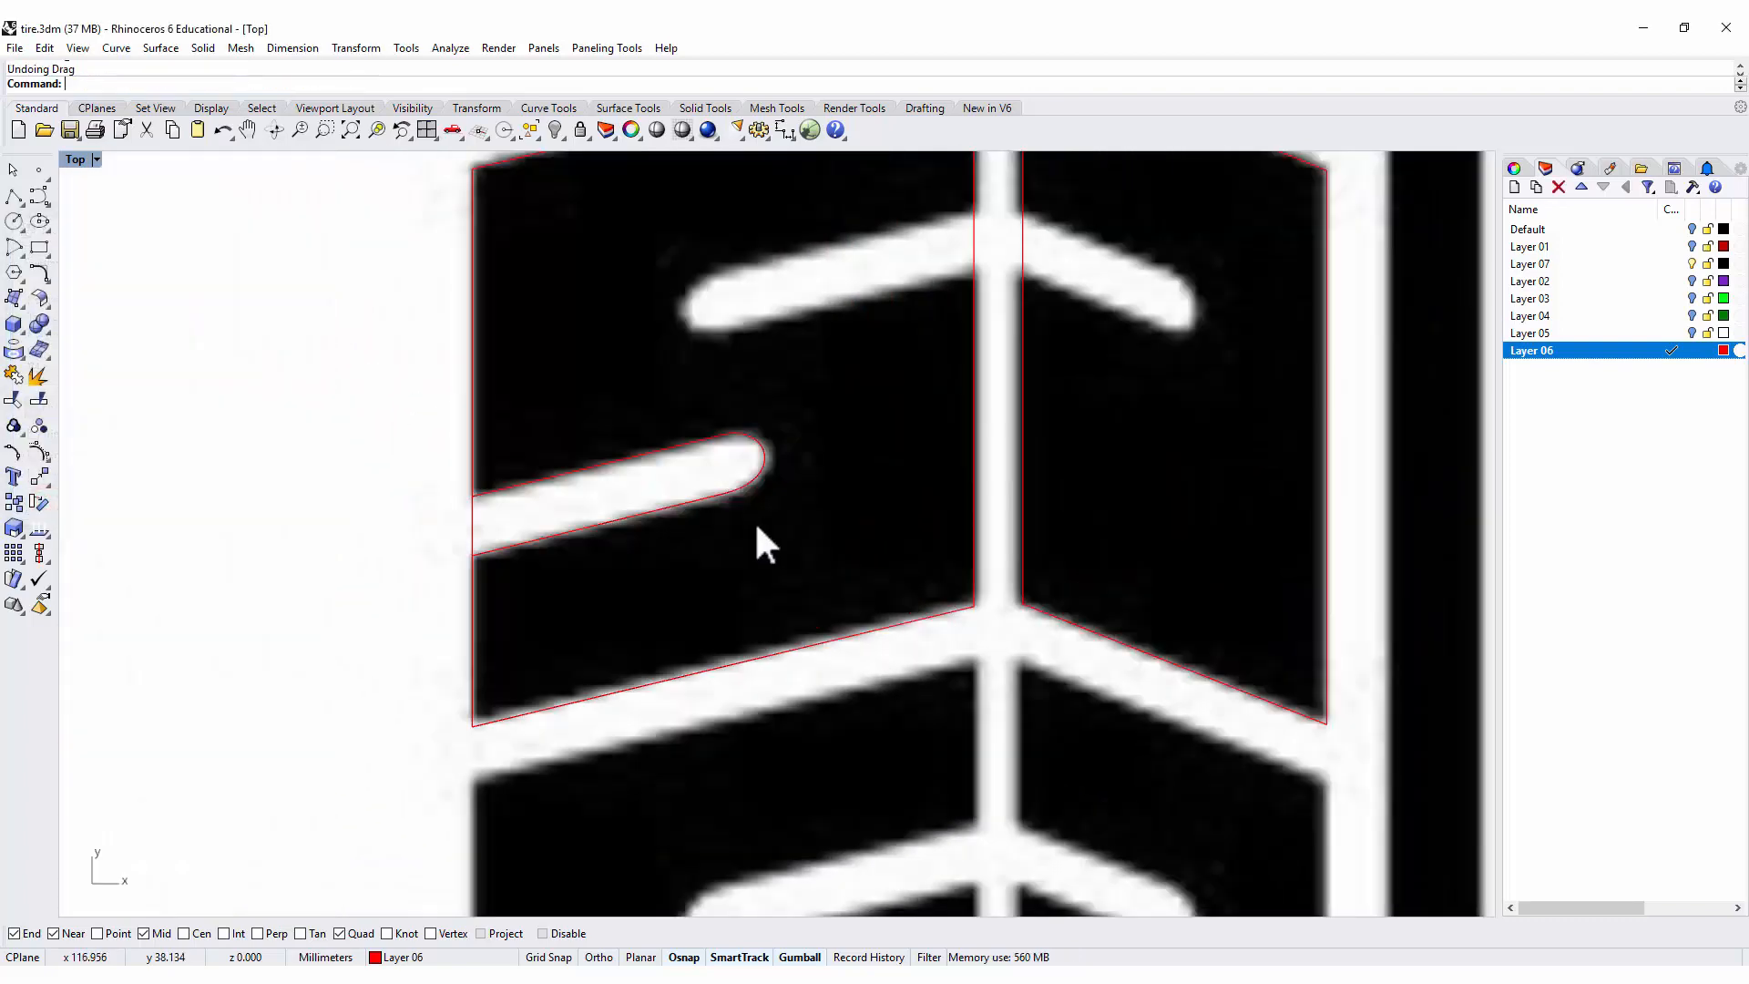
{"action": "left_click", "coordinate": [578, 125]}
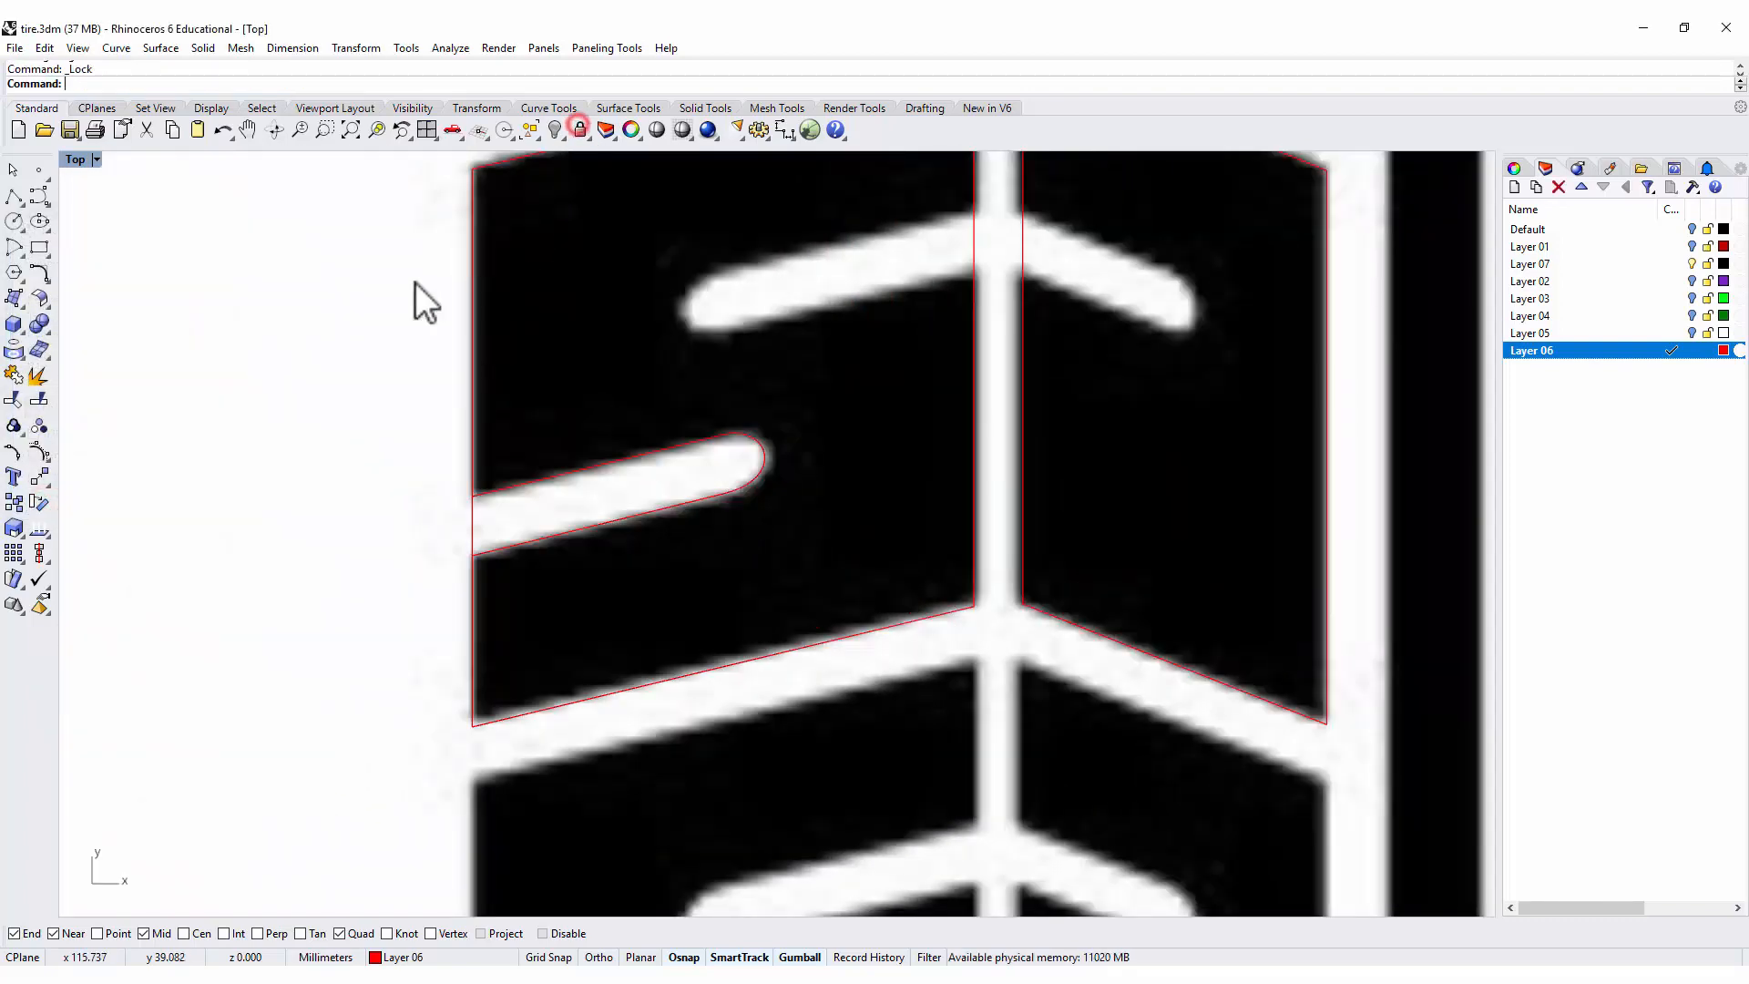
{"action": "left_click_drag", "start_coordinate": [362, 295], "coordinate": [807, 563]}
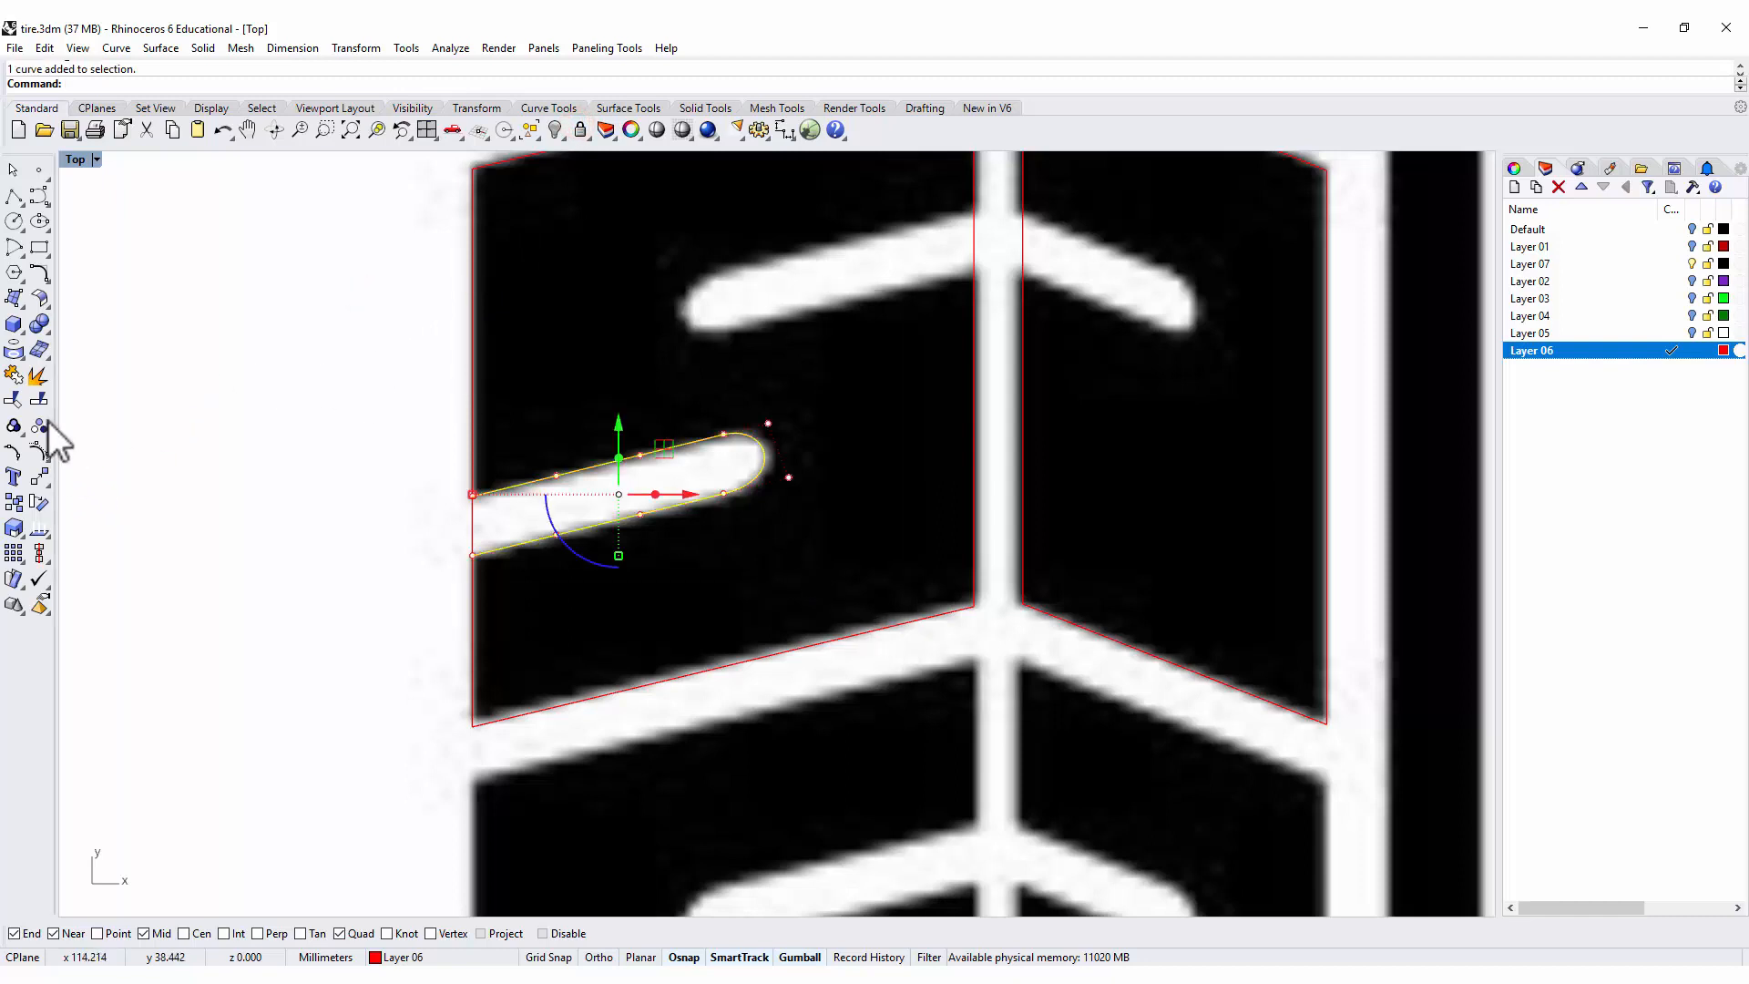
{"action": "left_click", "coordinate": [13, 377]}
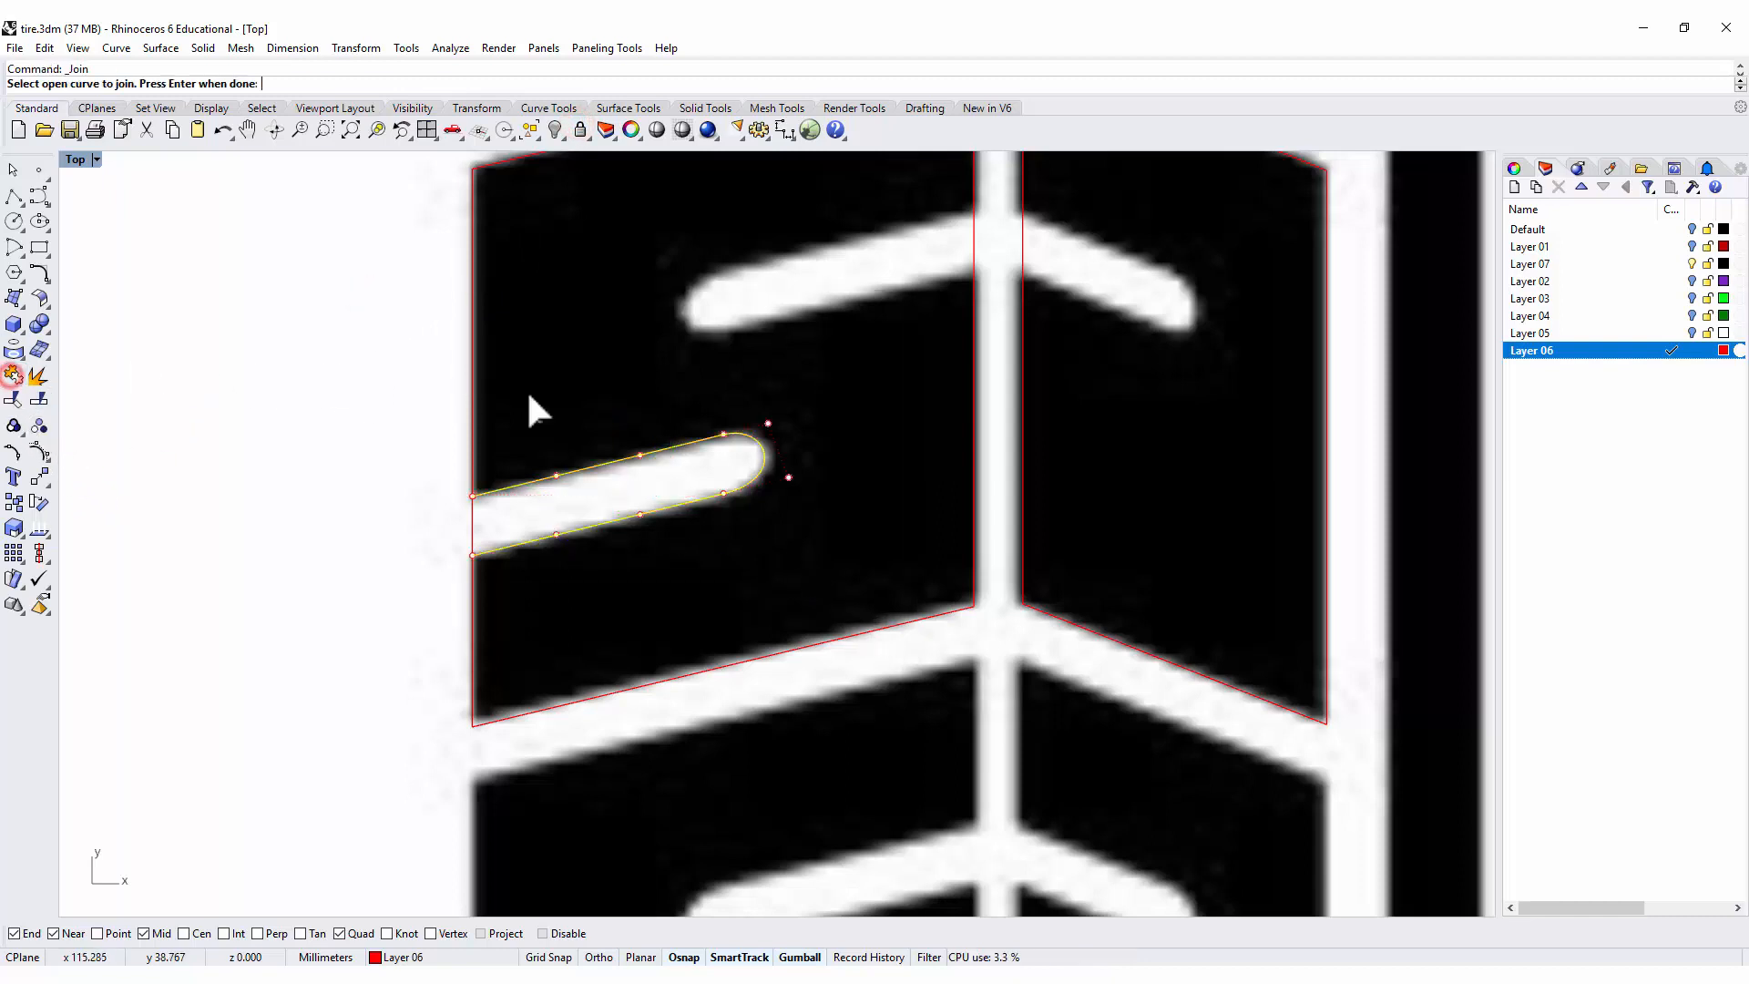
{"action": "scroll", "coordinate": [988, 457], "scroll_direction": "down", "scroll_amount": 3}
{"action": "scroll", "coordinate": [659, 467], "scroll_direction": "up", "scroll_amount": 2}
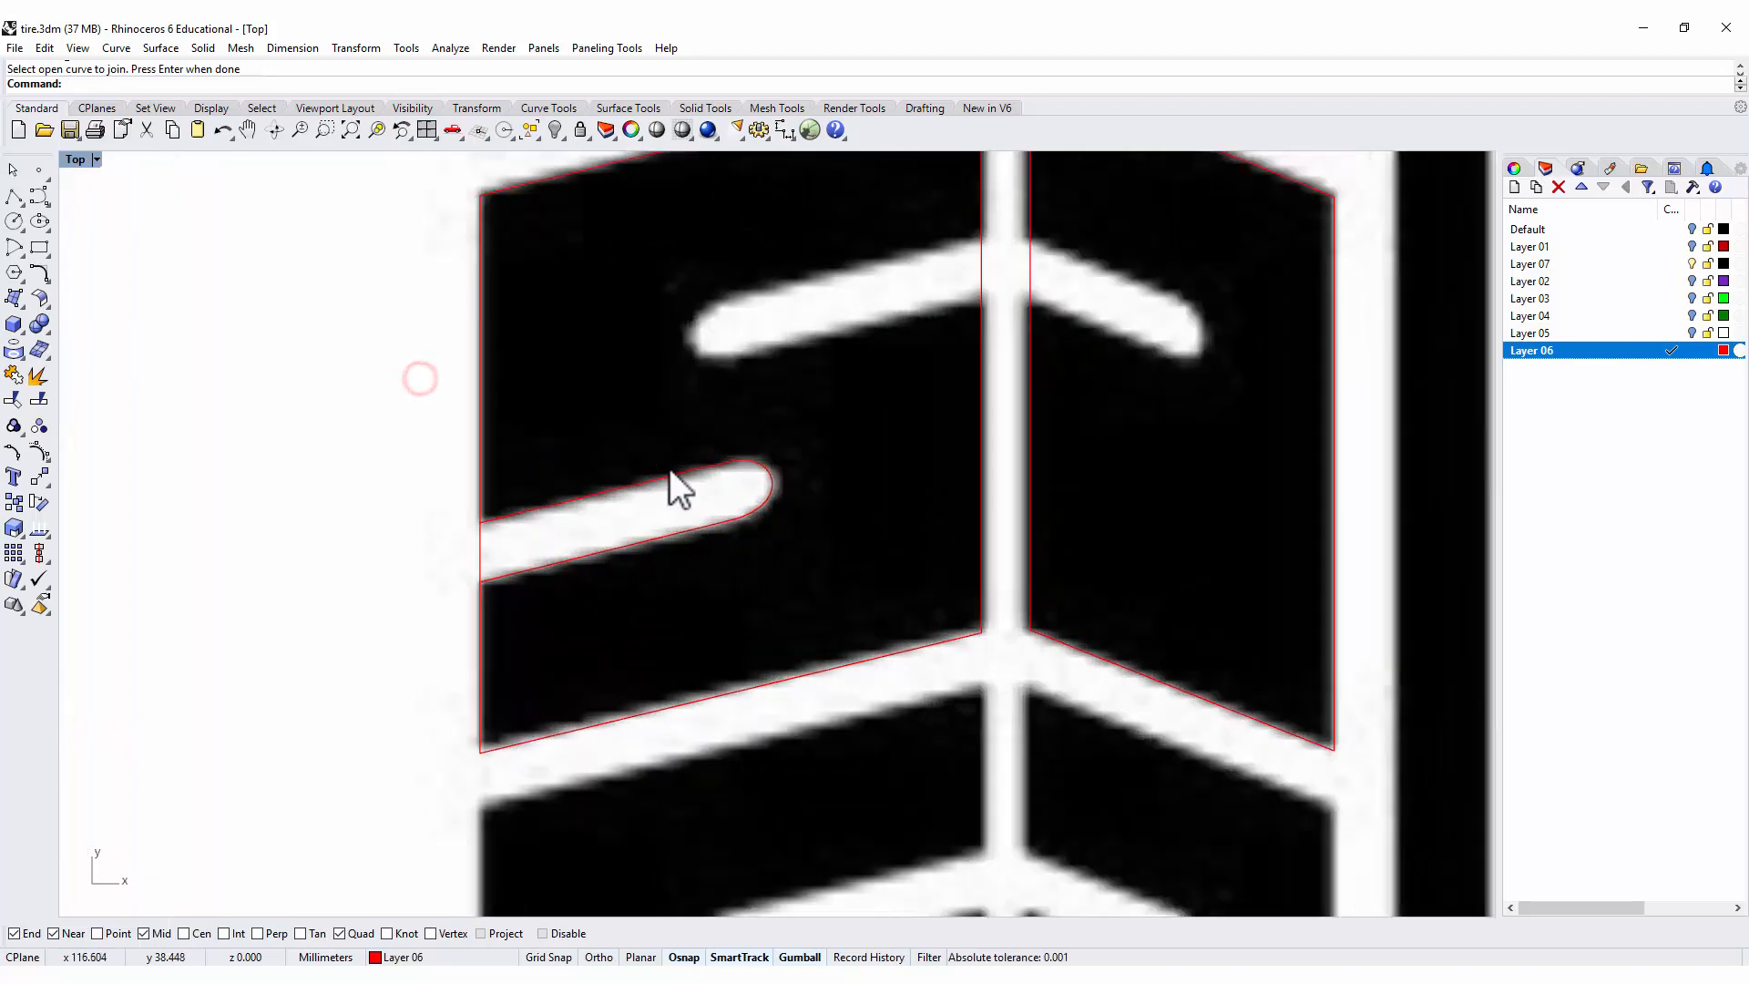
{"action": "key", "text": "Escape"}
Make a copy of the rounded groove outline rotated 180° and place it over the left block's upper short groove.
{"action": "left_click", "coordinate": [679, 480]}
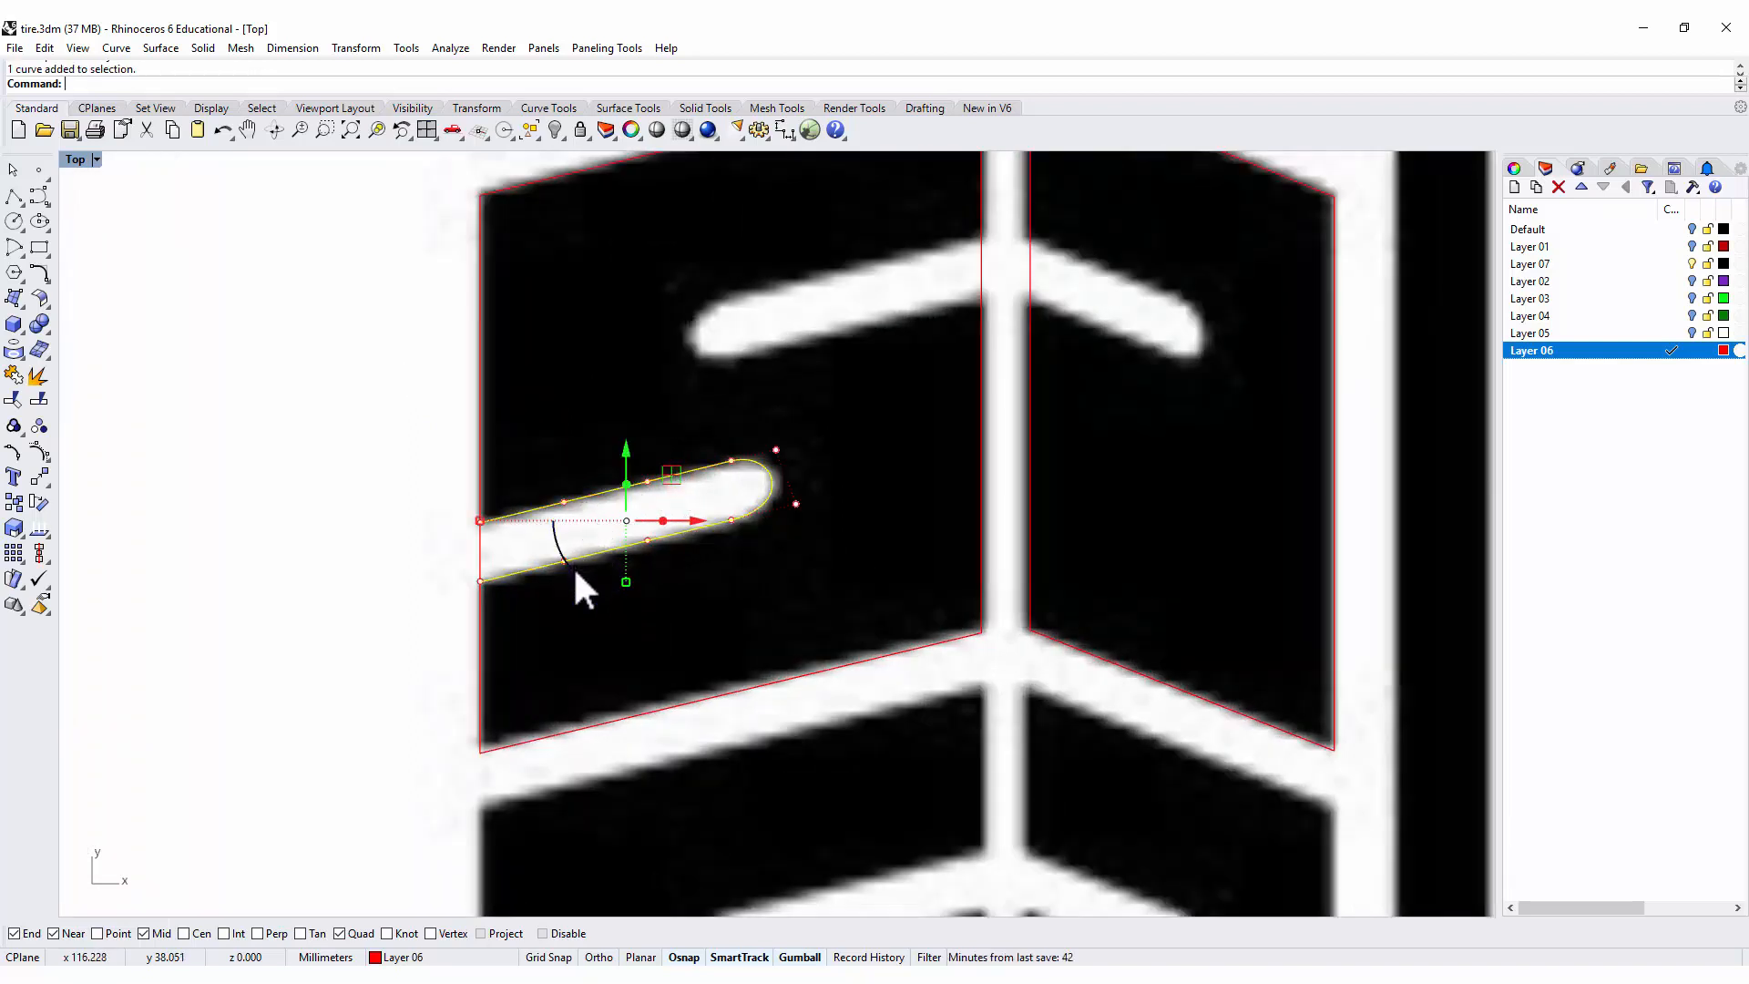
{"action": "left_click_drag", "start_coordinate": [573, 566], "coordinate": [851, 374]}
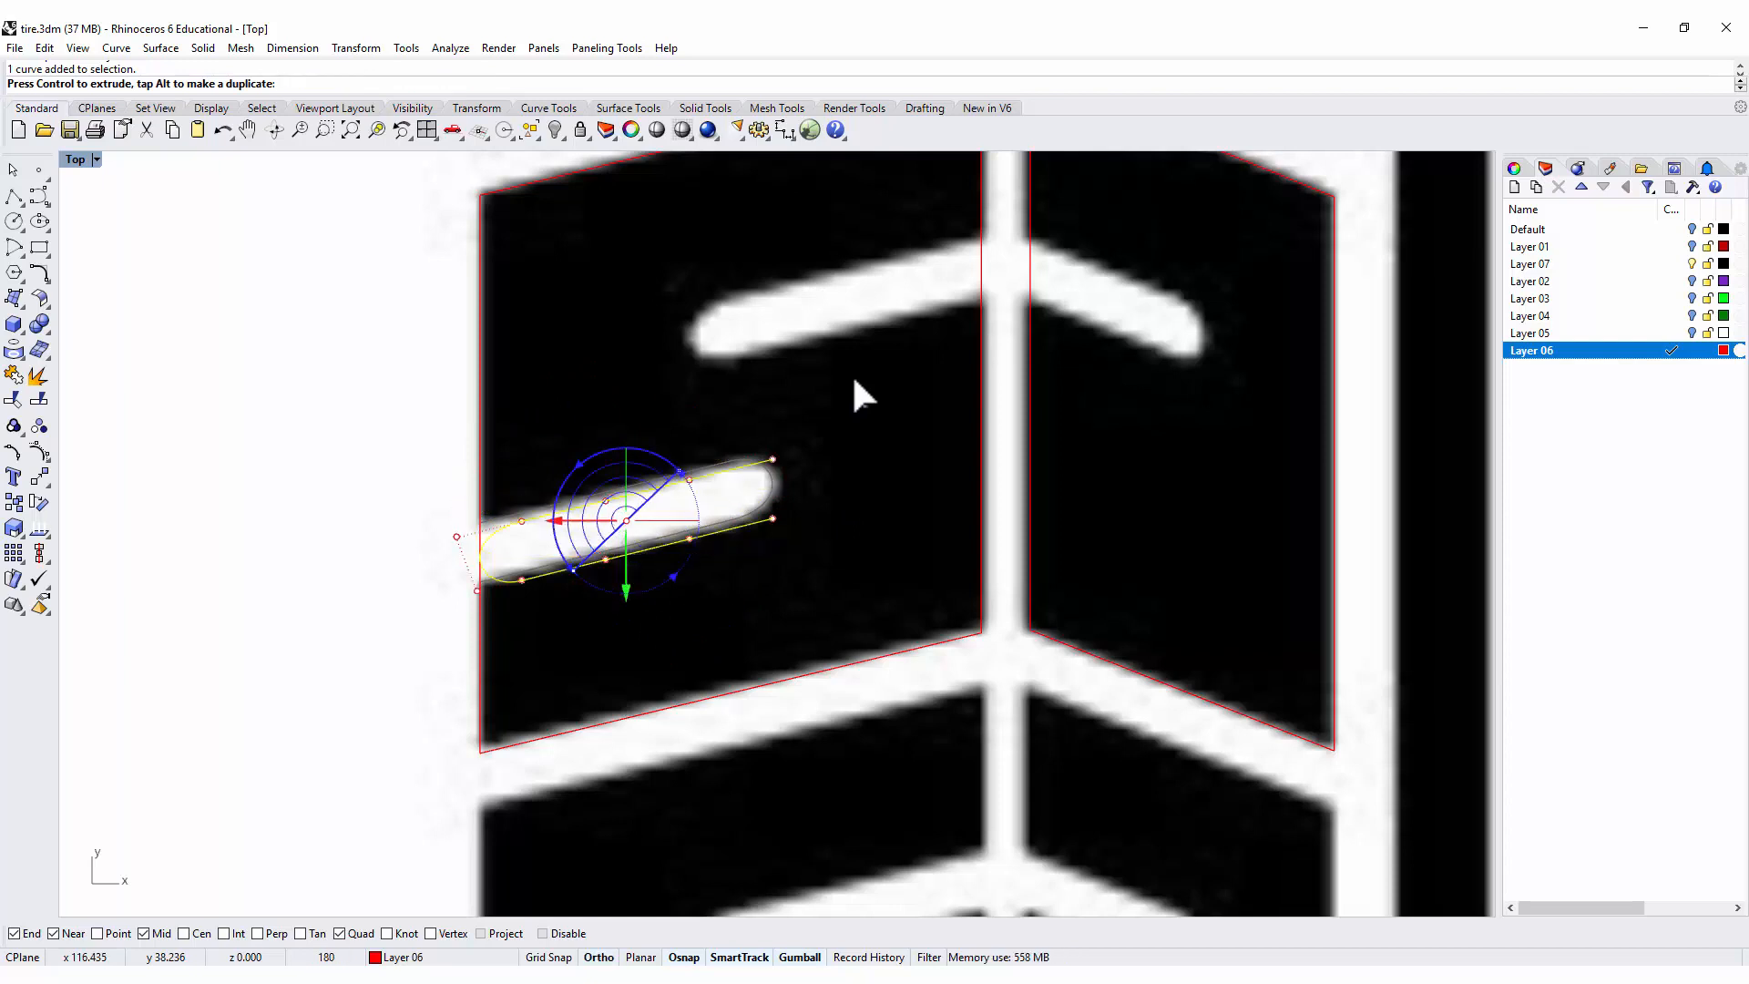
{"action": "left_click_drag", "start_coordinate": [851, 373], "coordinate": [851, 374]}
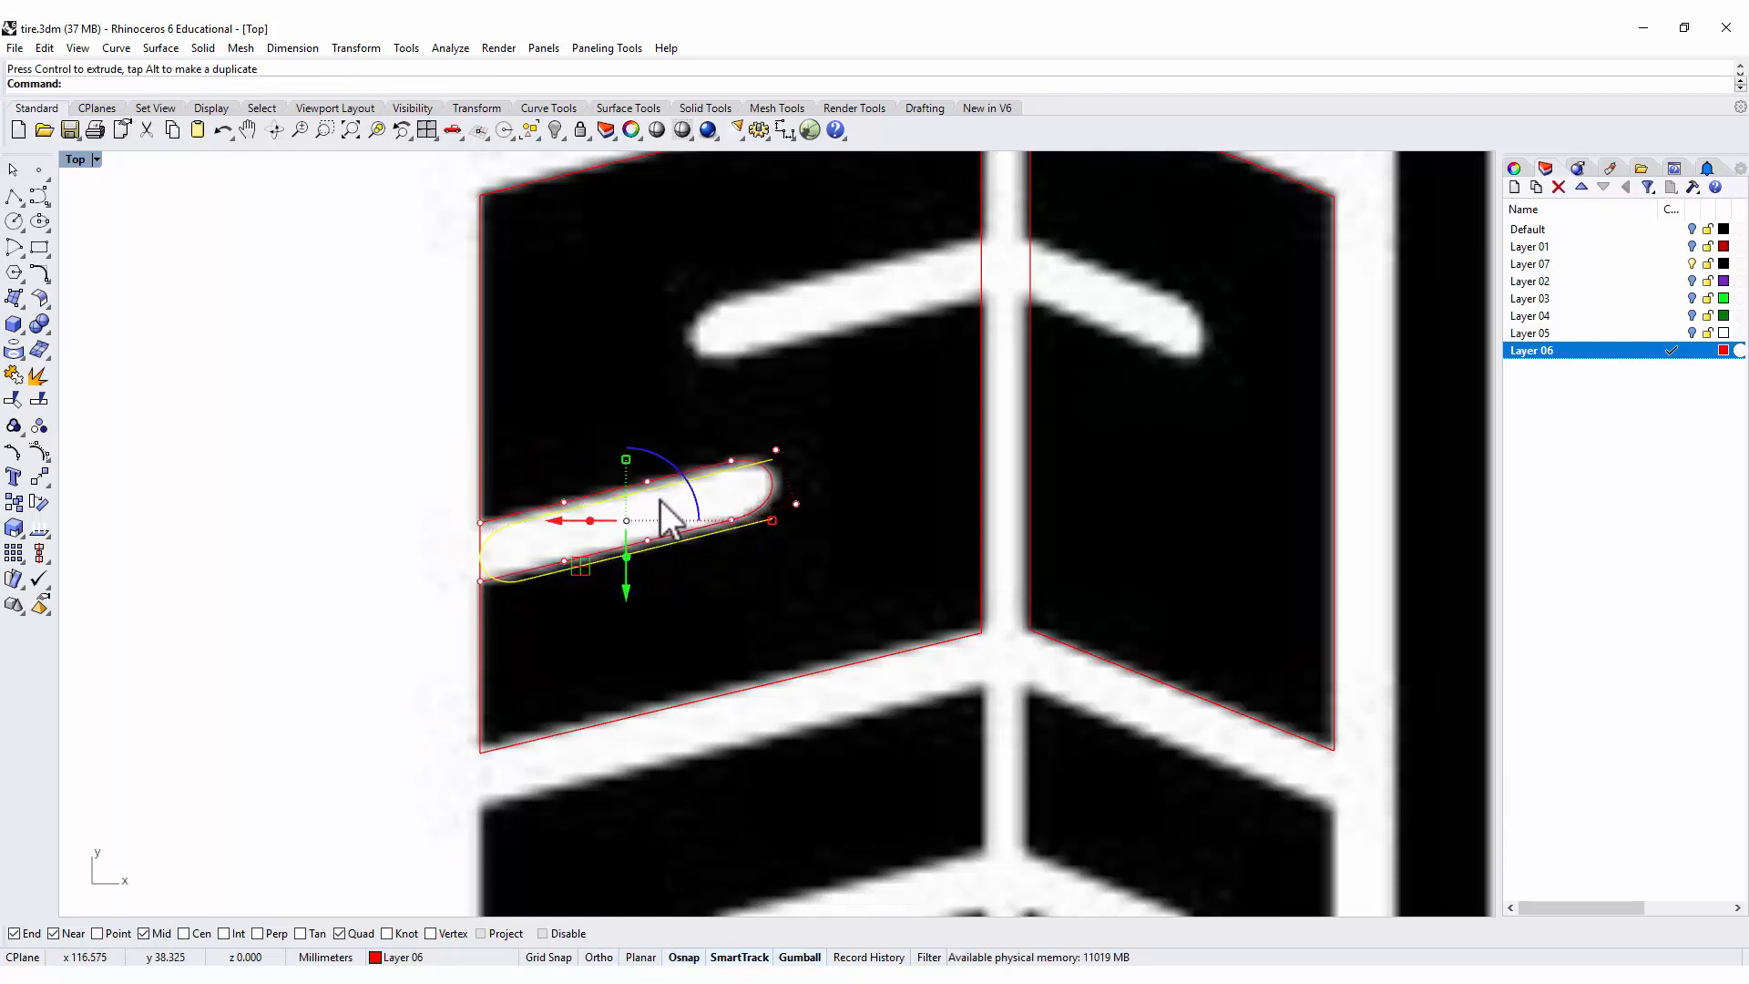
{"action": "left_click_drag", "start_coordinate": [576, 562], "coordinate": [774, 339]}
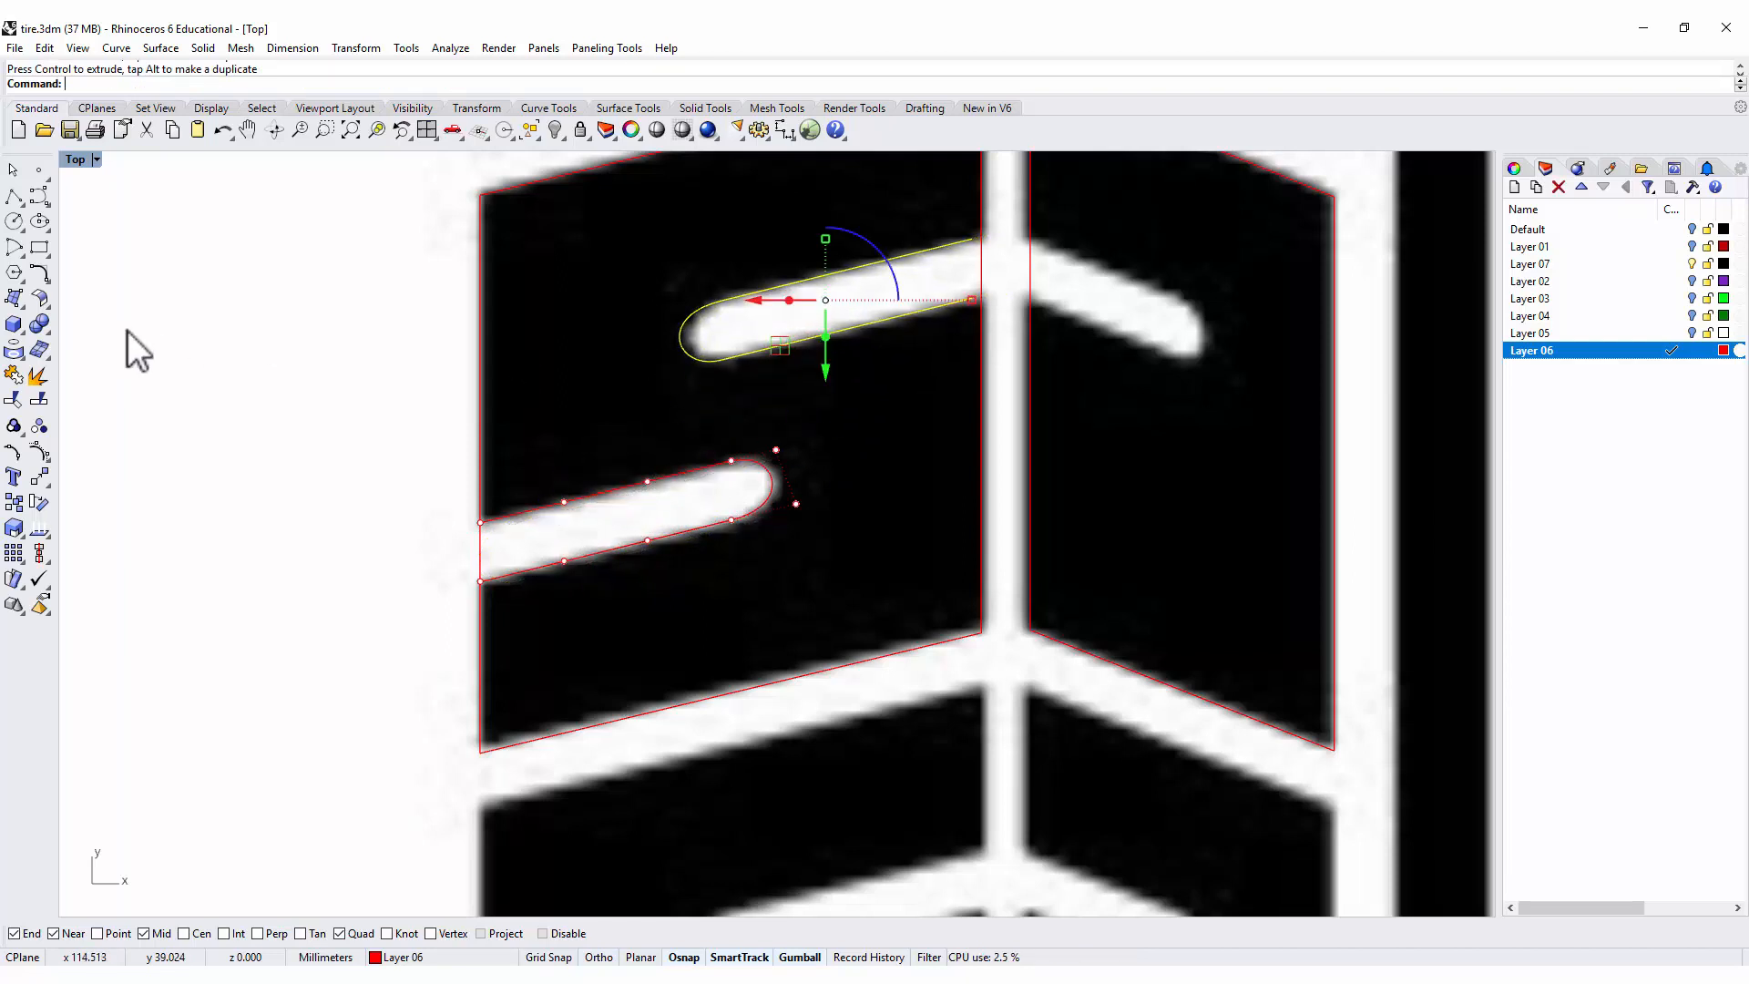
Move the copied groove outline by its upper open end about 0.04 mm onto the left block's inner edge.
{"action": "left_click", "coordinate": [47, 468]}
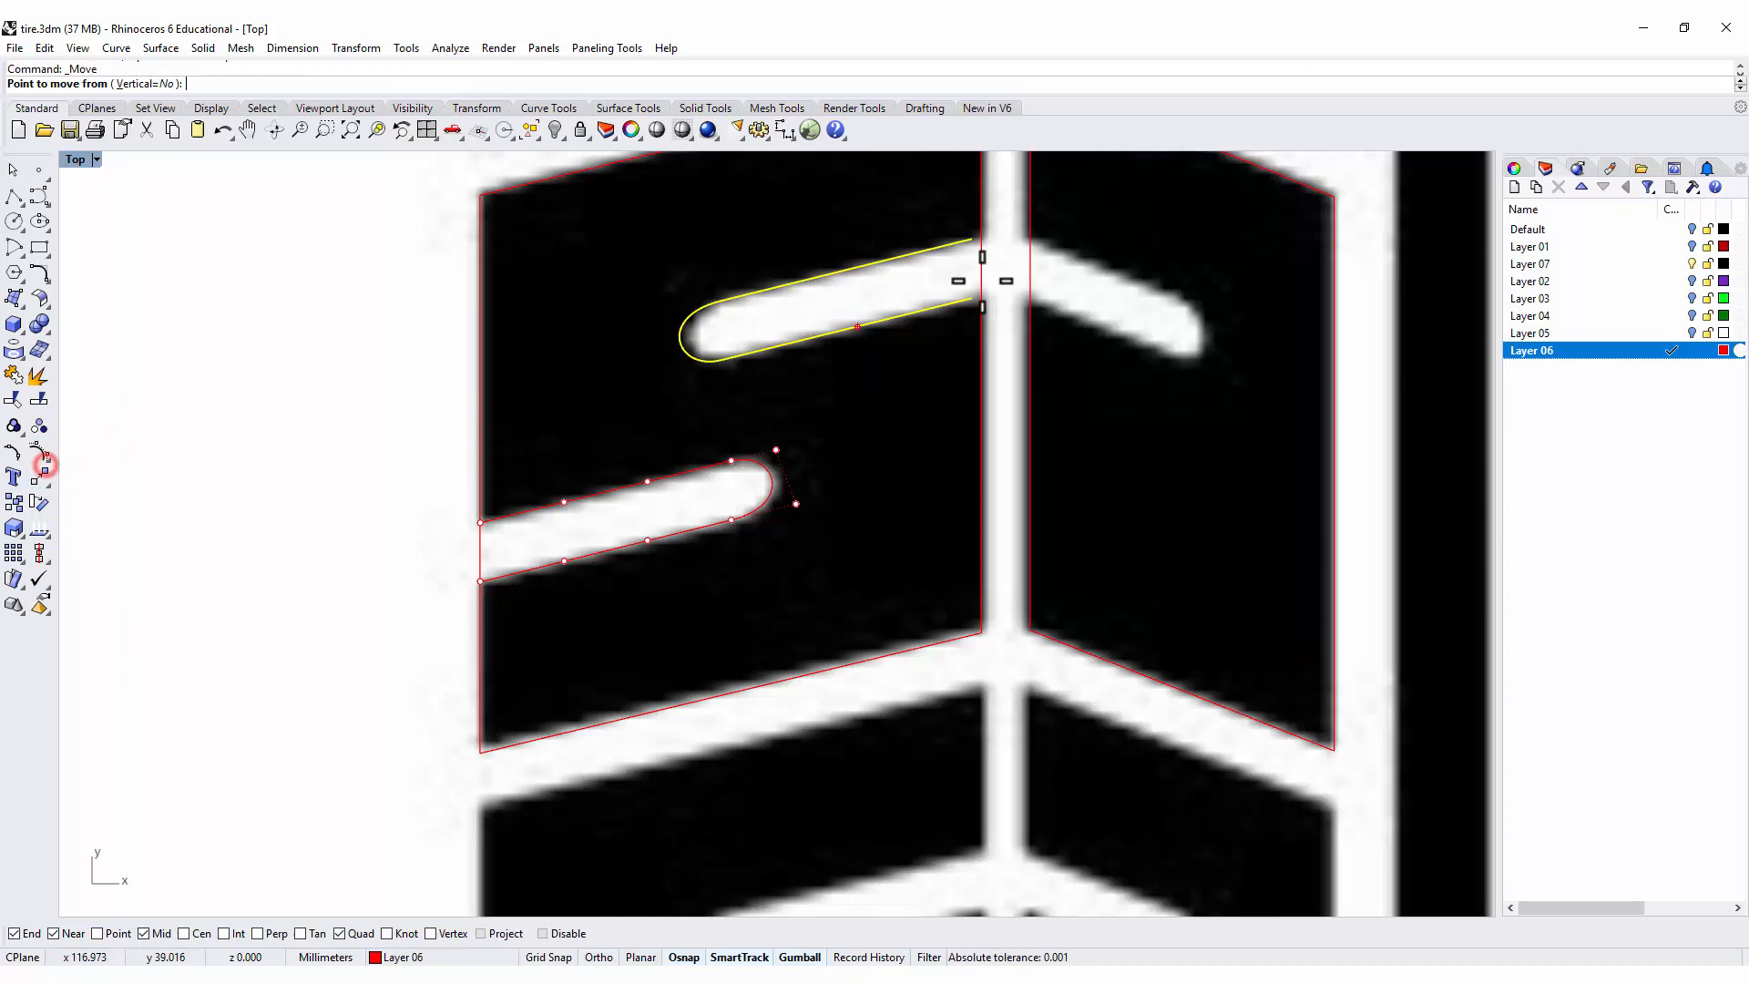
{"action": "left_click", "coordinate": [975, 239]}
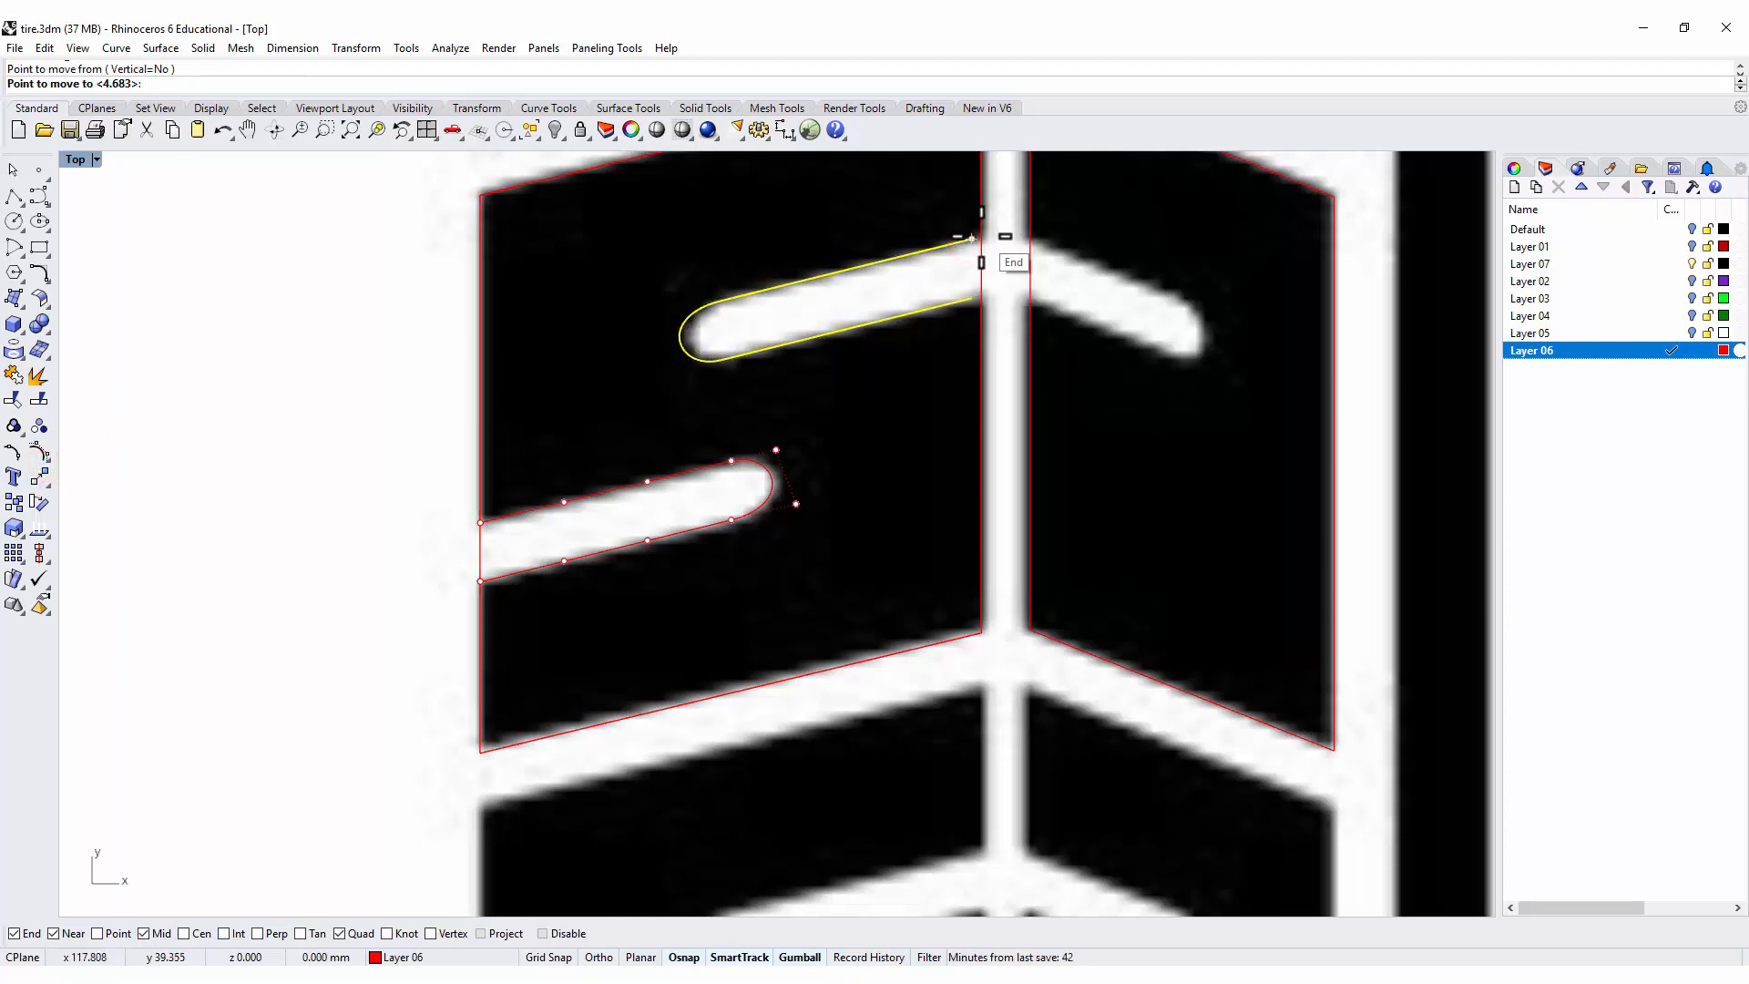
{"action": "scroll", "coordinate": [971, 239], "scroll_direction": "up", "scroll_amount": 8}
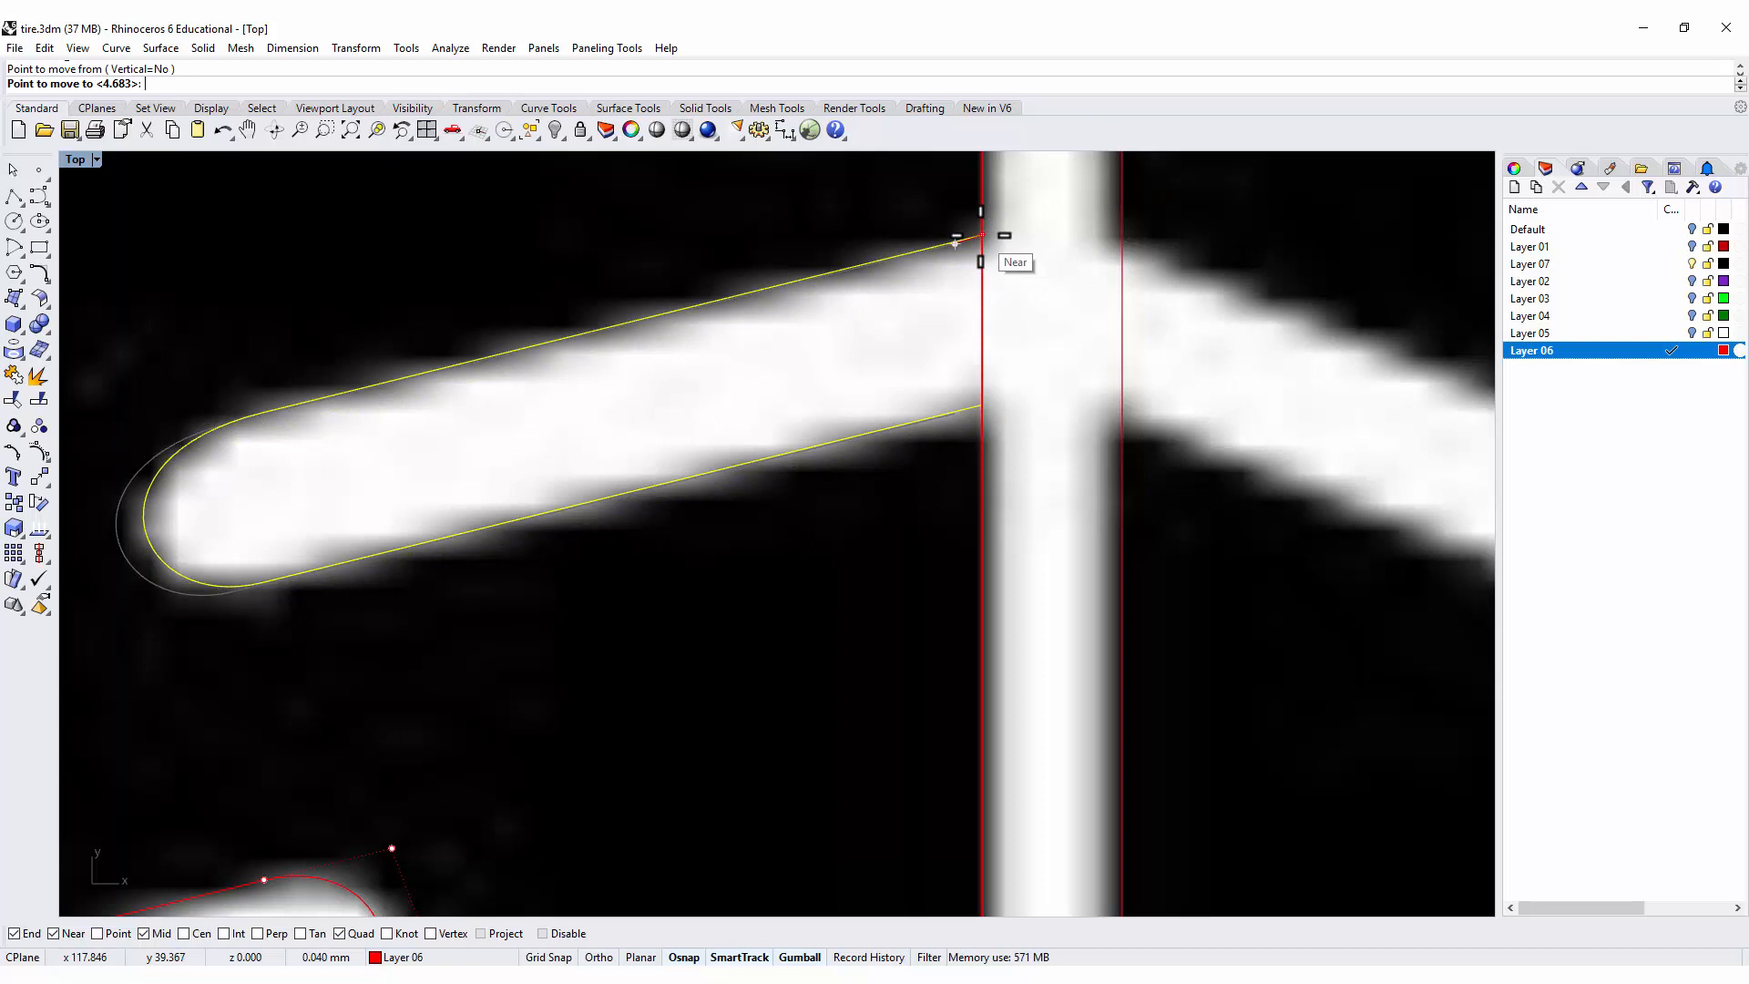
{"action": "left_click", "coordinate": [981, 235]}
{"action": "scroll", "coordinate": [1019, 380], "scroll_direction": "down", "scroll_amount": 6}
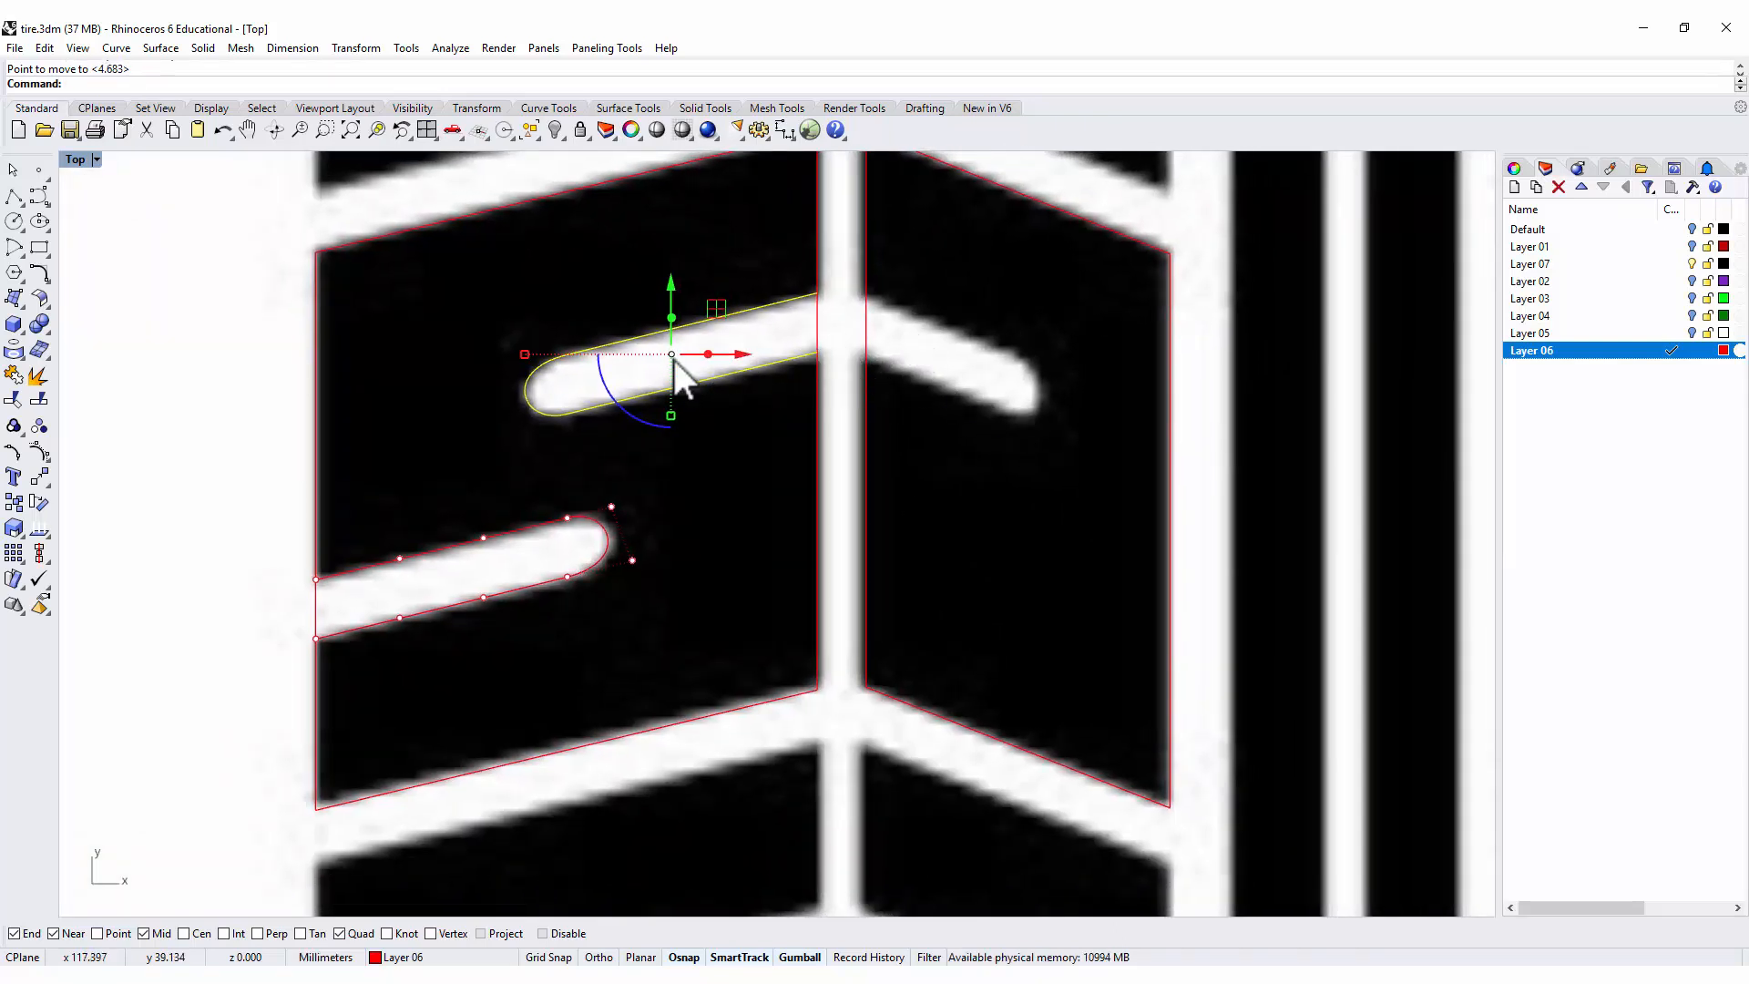
Mirror a copy of the upper groove outline across a vertical line through the middle of the channel between the two blocks.
{"action": "left_click", "coordinate": [39, 478]}
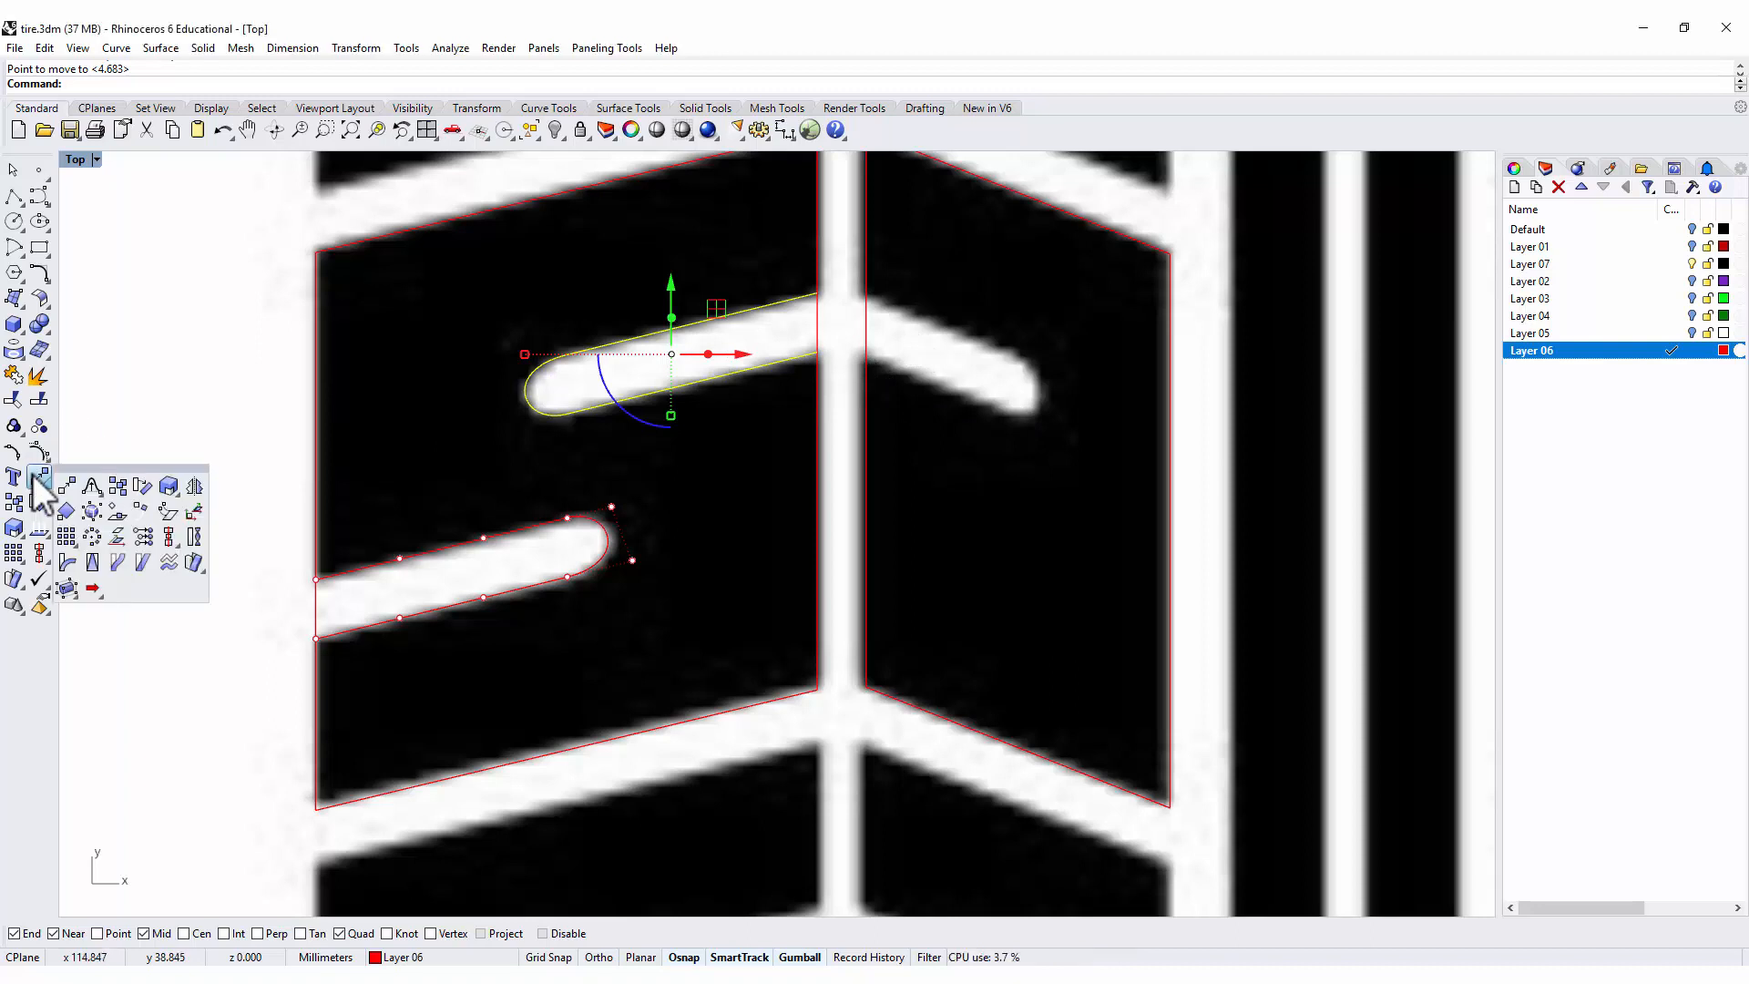
{"action": "left_click", "coordinate": [197, 487]}
{"action": "left_click", "coordinate": [846, 408]}
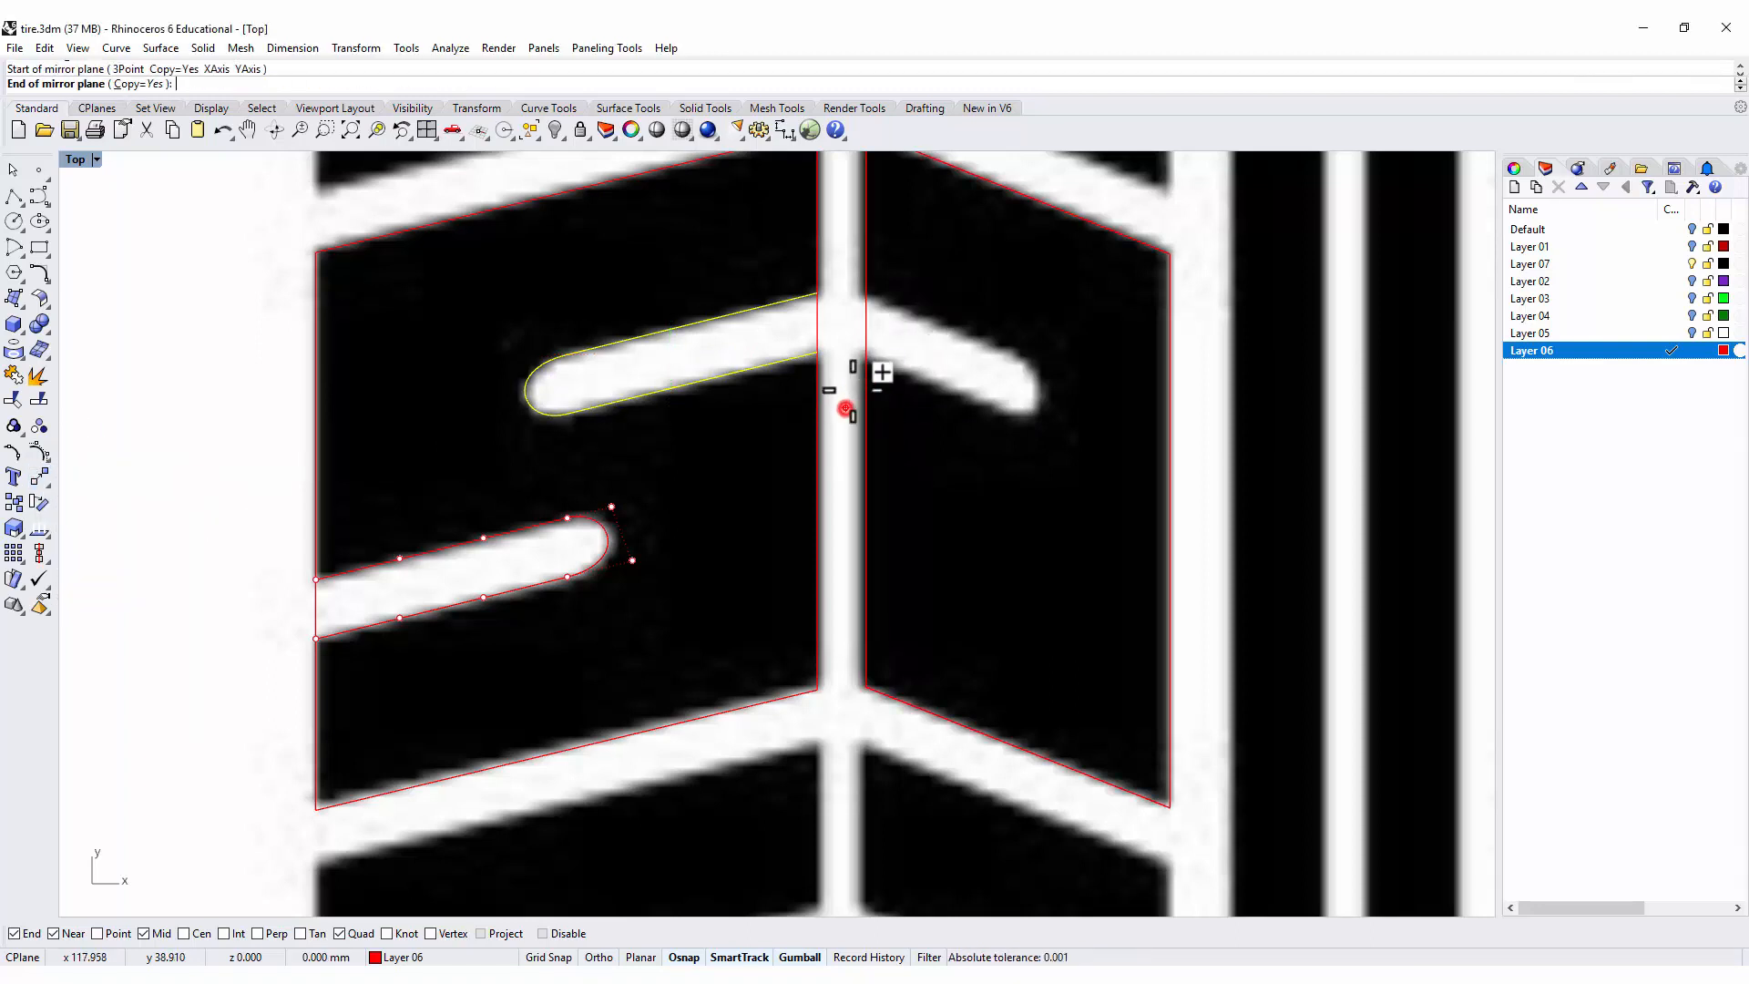
{"action": "left_click", "coordinate": [845, 208]}
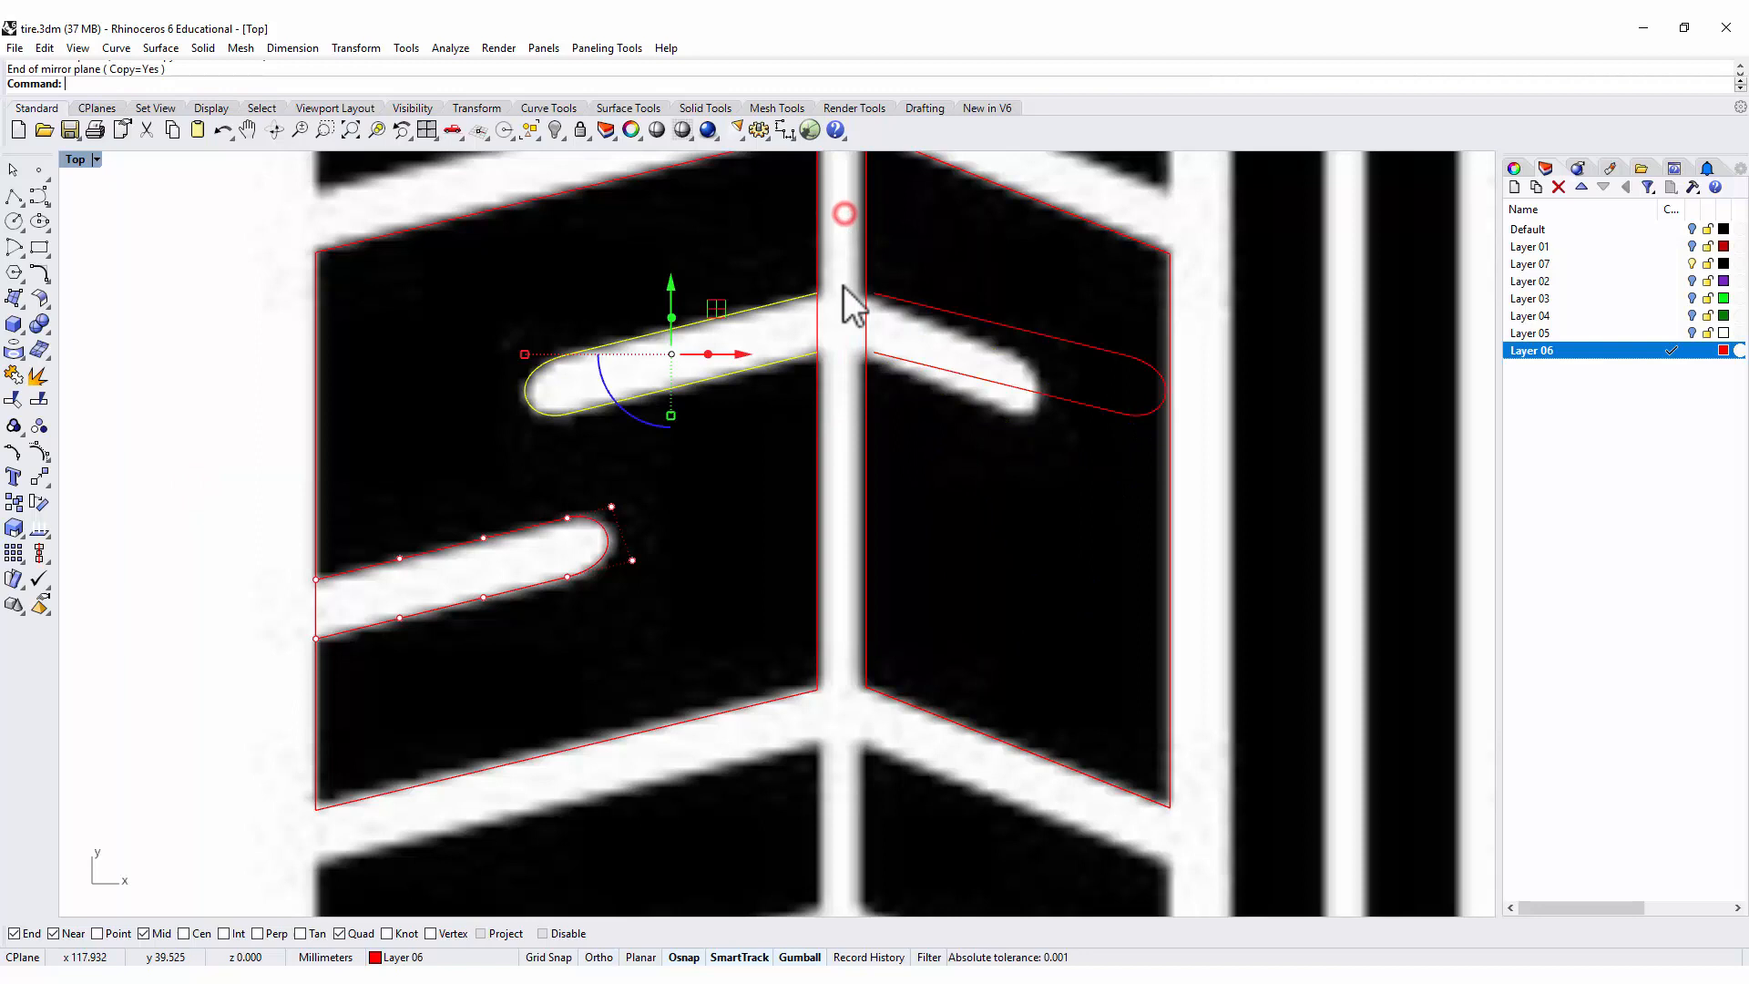
Rotate the mirrored outline clockwise to the right groove's slope and move it about 0.46 mm onto the right block's short groove.
{"action": "left_click", "coordinate": [1039, 387]}
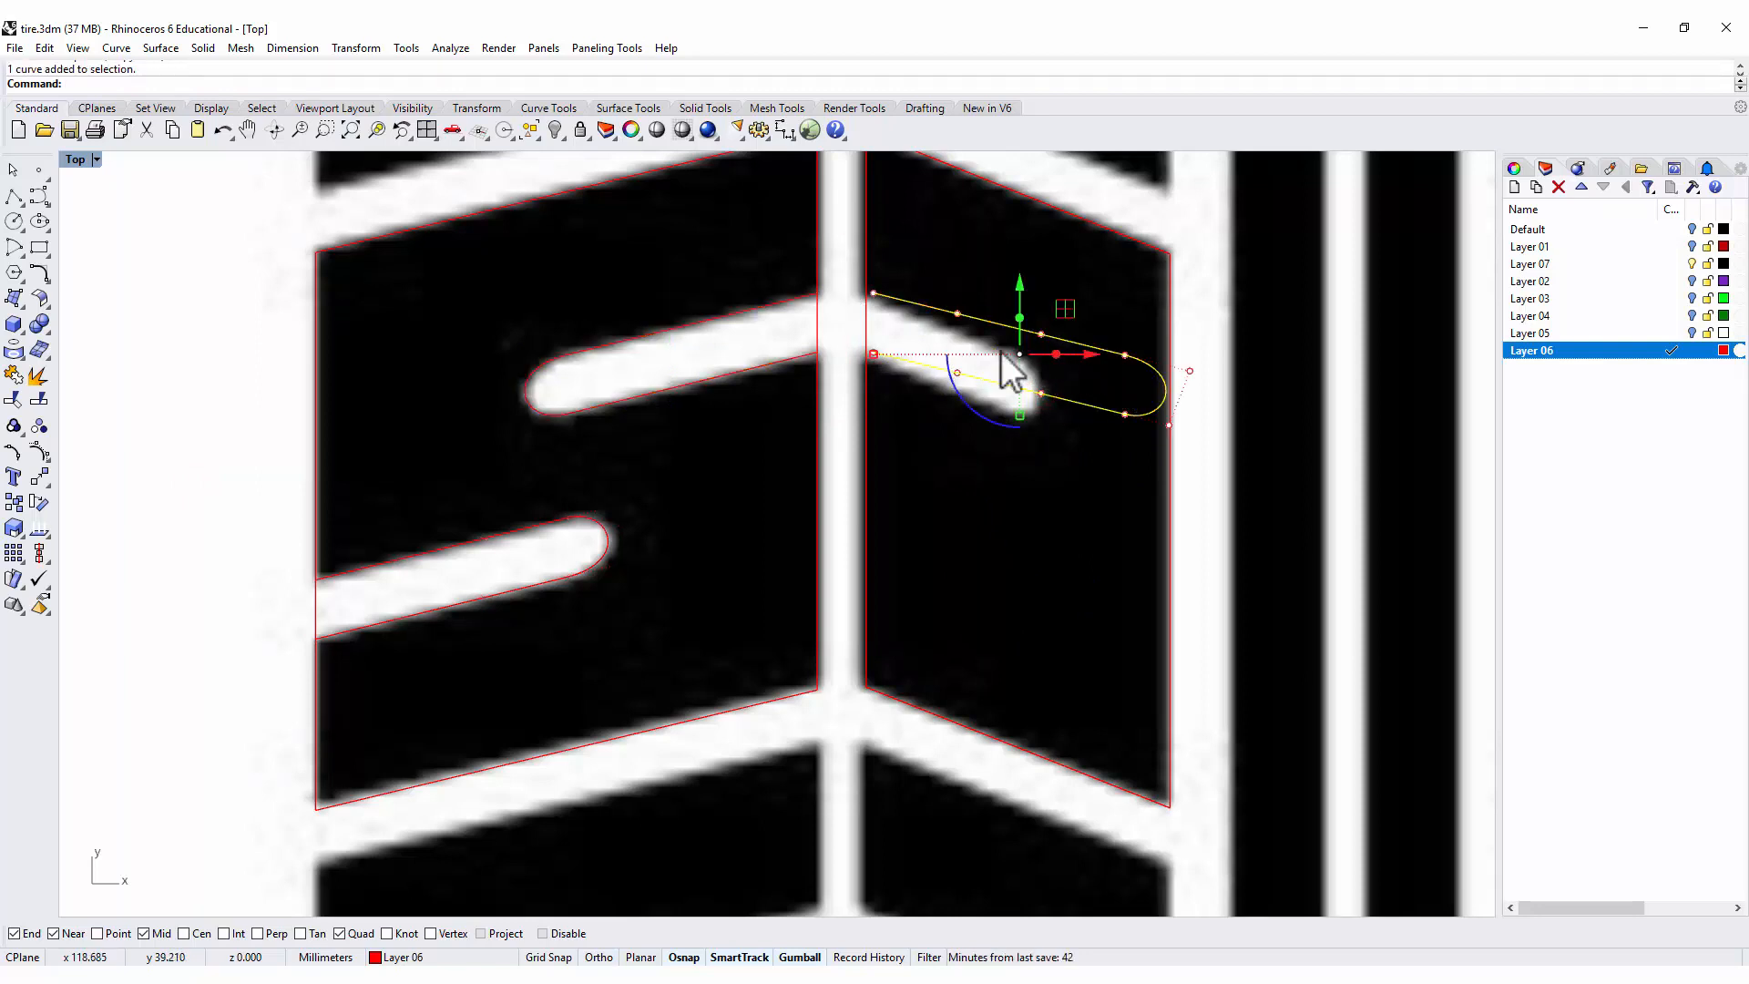
{"action": "left_click_drag", "start_coordinate": [964, 412], "coordinate": [956, 404]}
{"action": "left_click_drag", "start_coordinate": [1070, 315], "coordinate": [957, 295]}
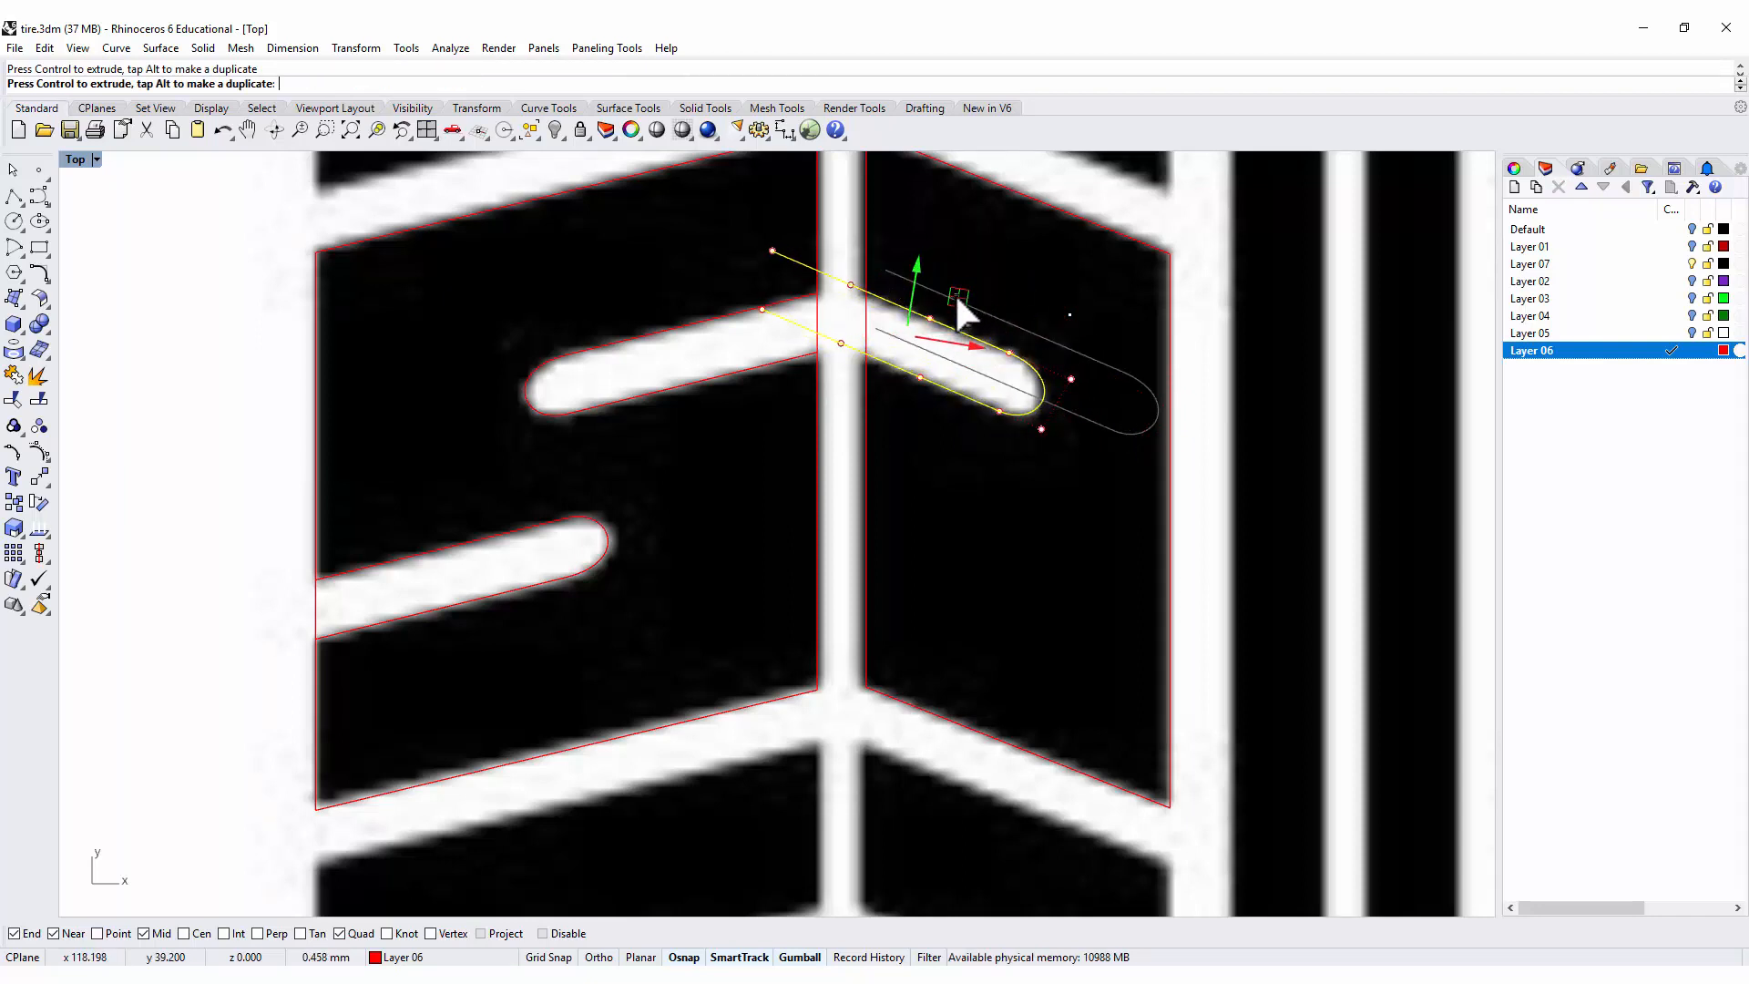
{"action": "left_click_drag", "start_coordinate": [958, 297], "coordinate": [958, 298]}
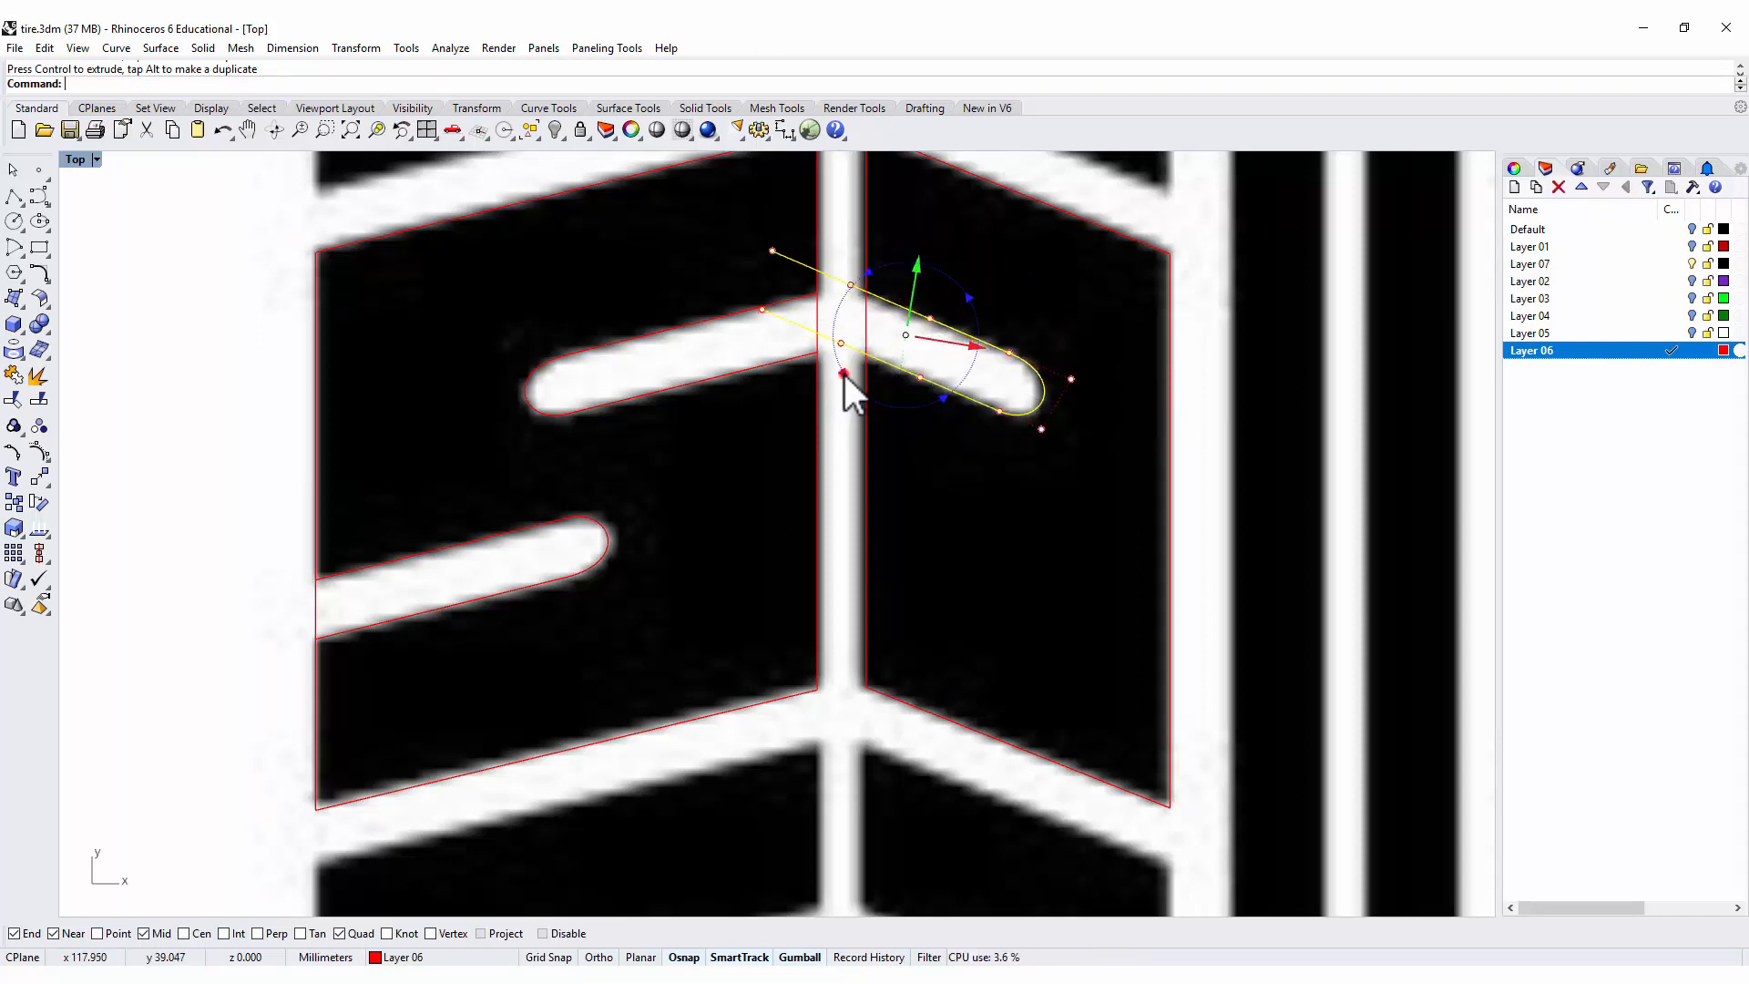
{"action": "left_click_drag", "start_coordinate": [840, 377], "coordinate": [844, 379]}
{"action": "scroll", "coordinate": [960, 365], "scroll_direction": "up", "scroll_amount": 3}
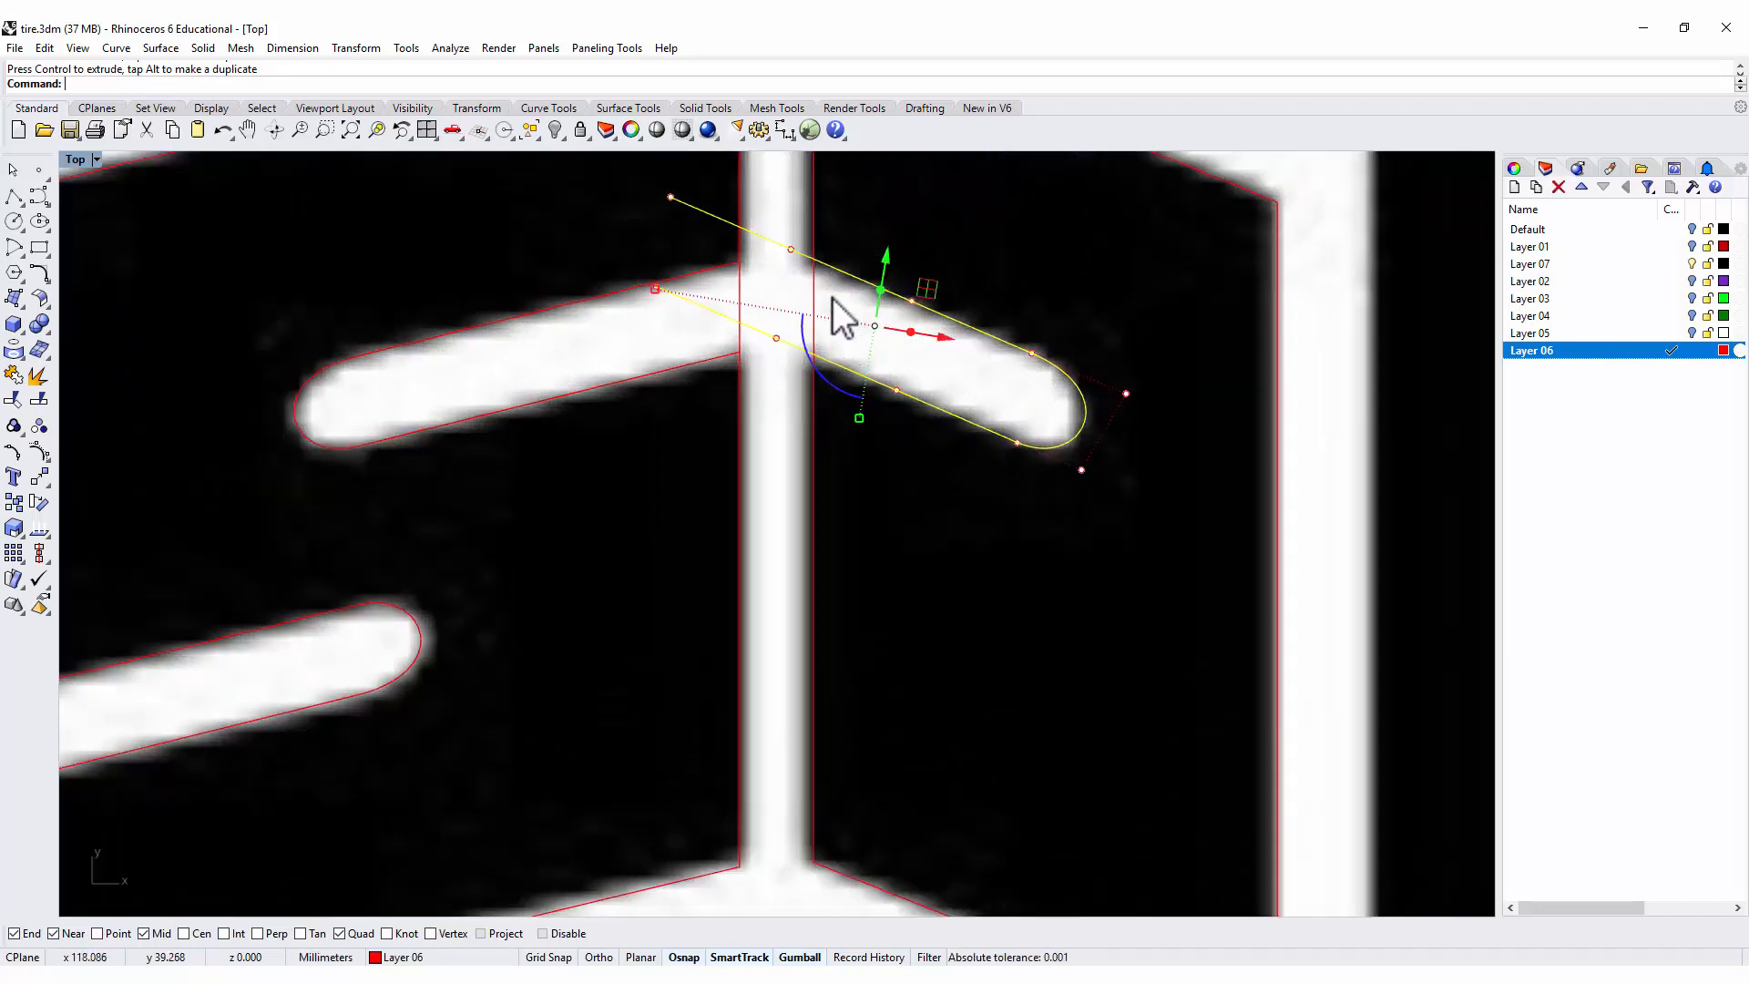
{"action": "scroll", "coordinate": [998, 538], "scroll_direction": "down", "scroll_amount": 3}
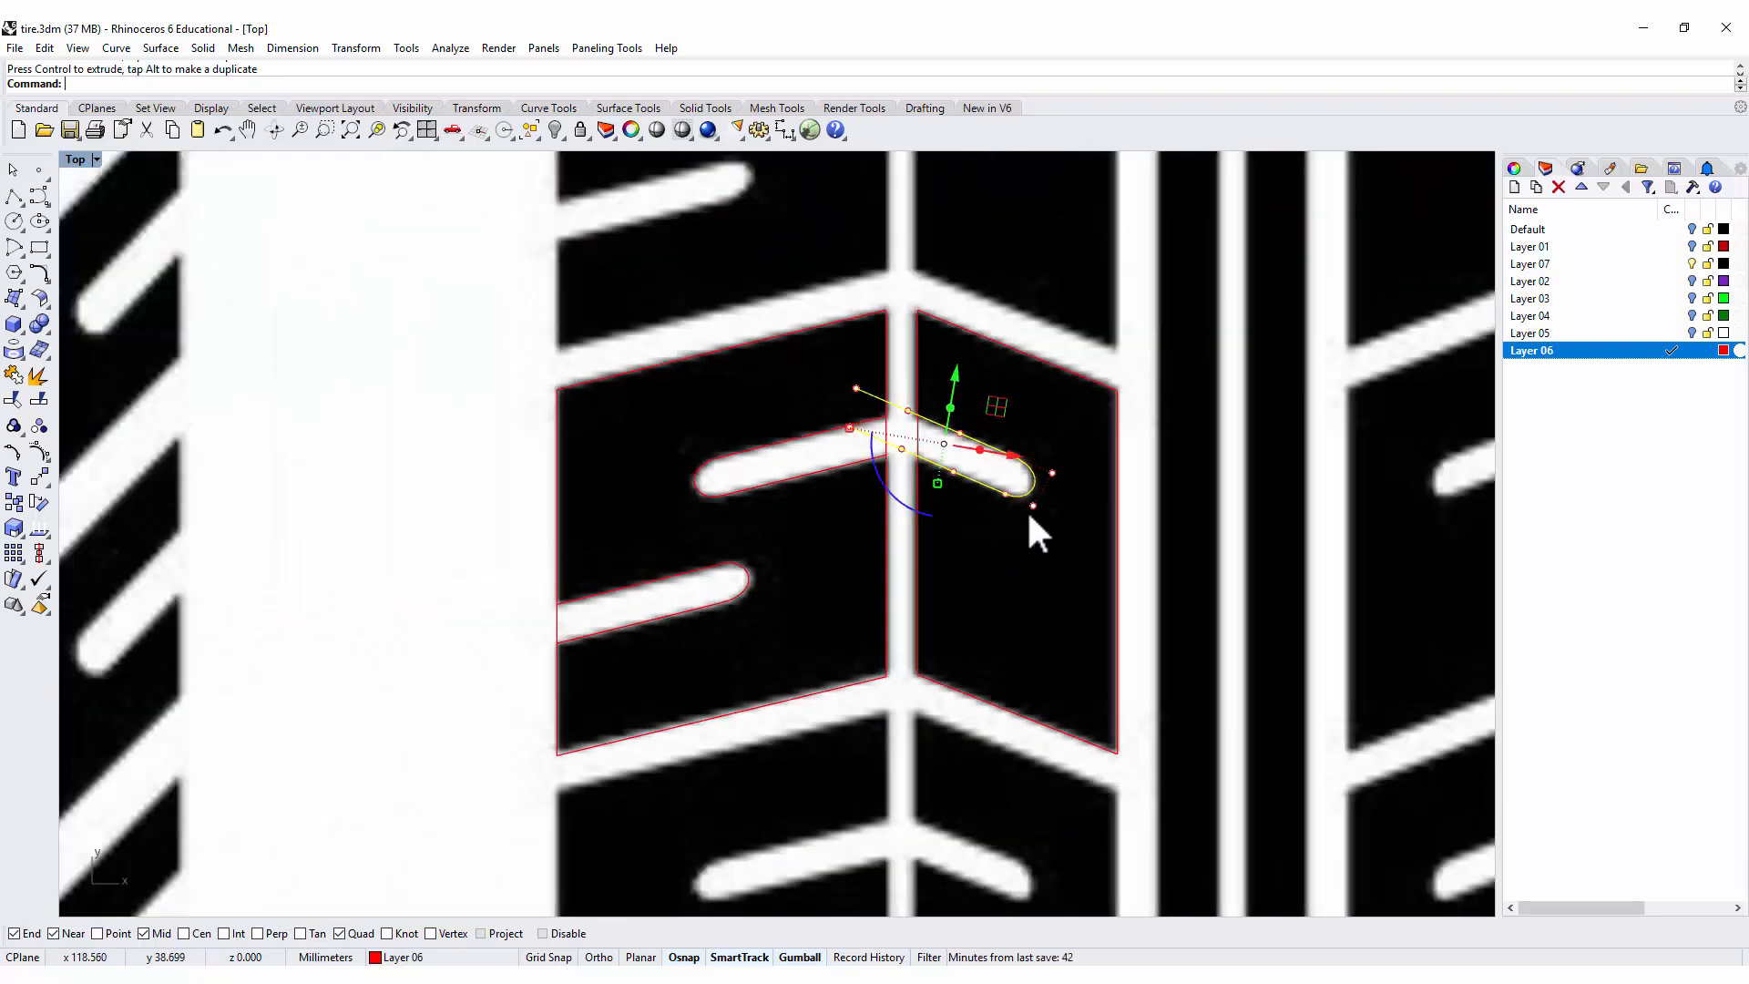
{"action": "left_click", "coordinate": [1146, 478]}
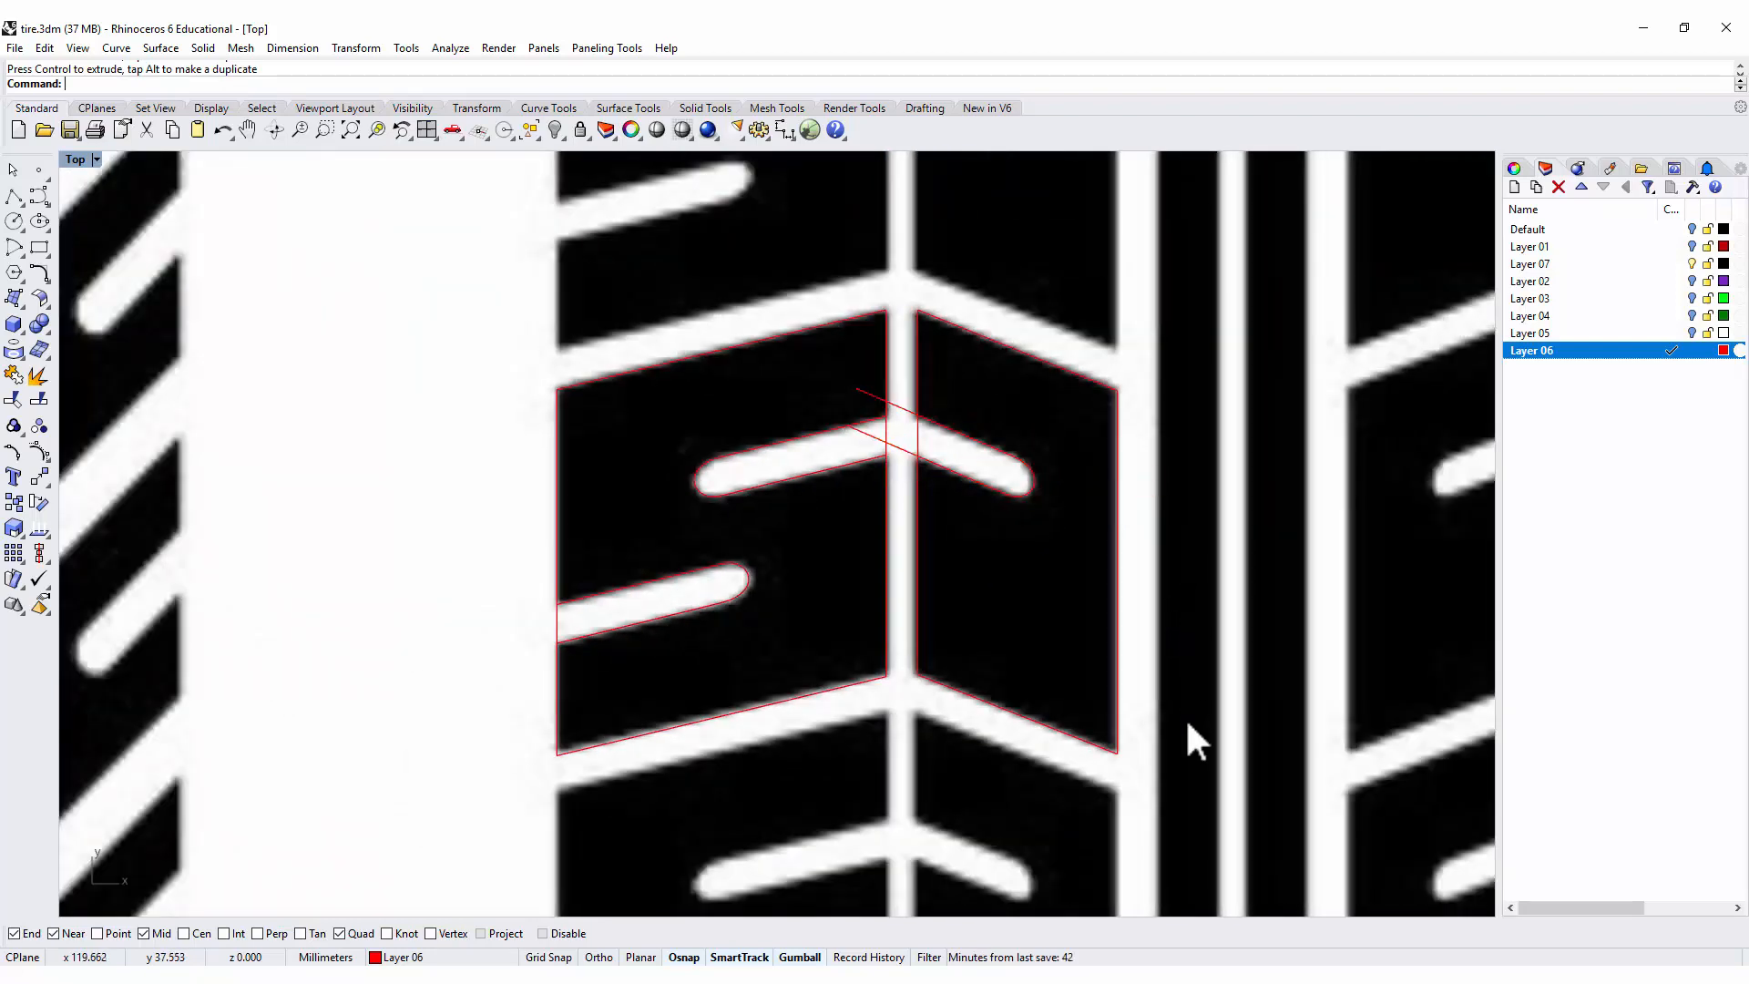
Trim both blocks' inner edges across the upper groove openings and remove the right groove outline's overhanging ends.
{"action": "left_click_drag", "start_coordinate": [1187, 724], "coordinate": [291, 277]}
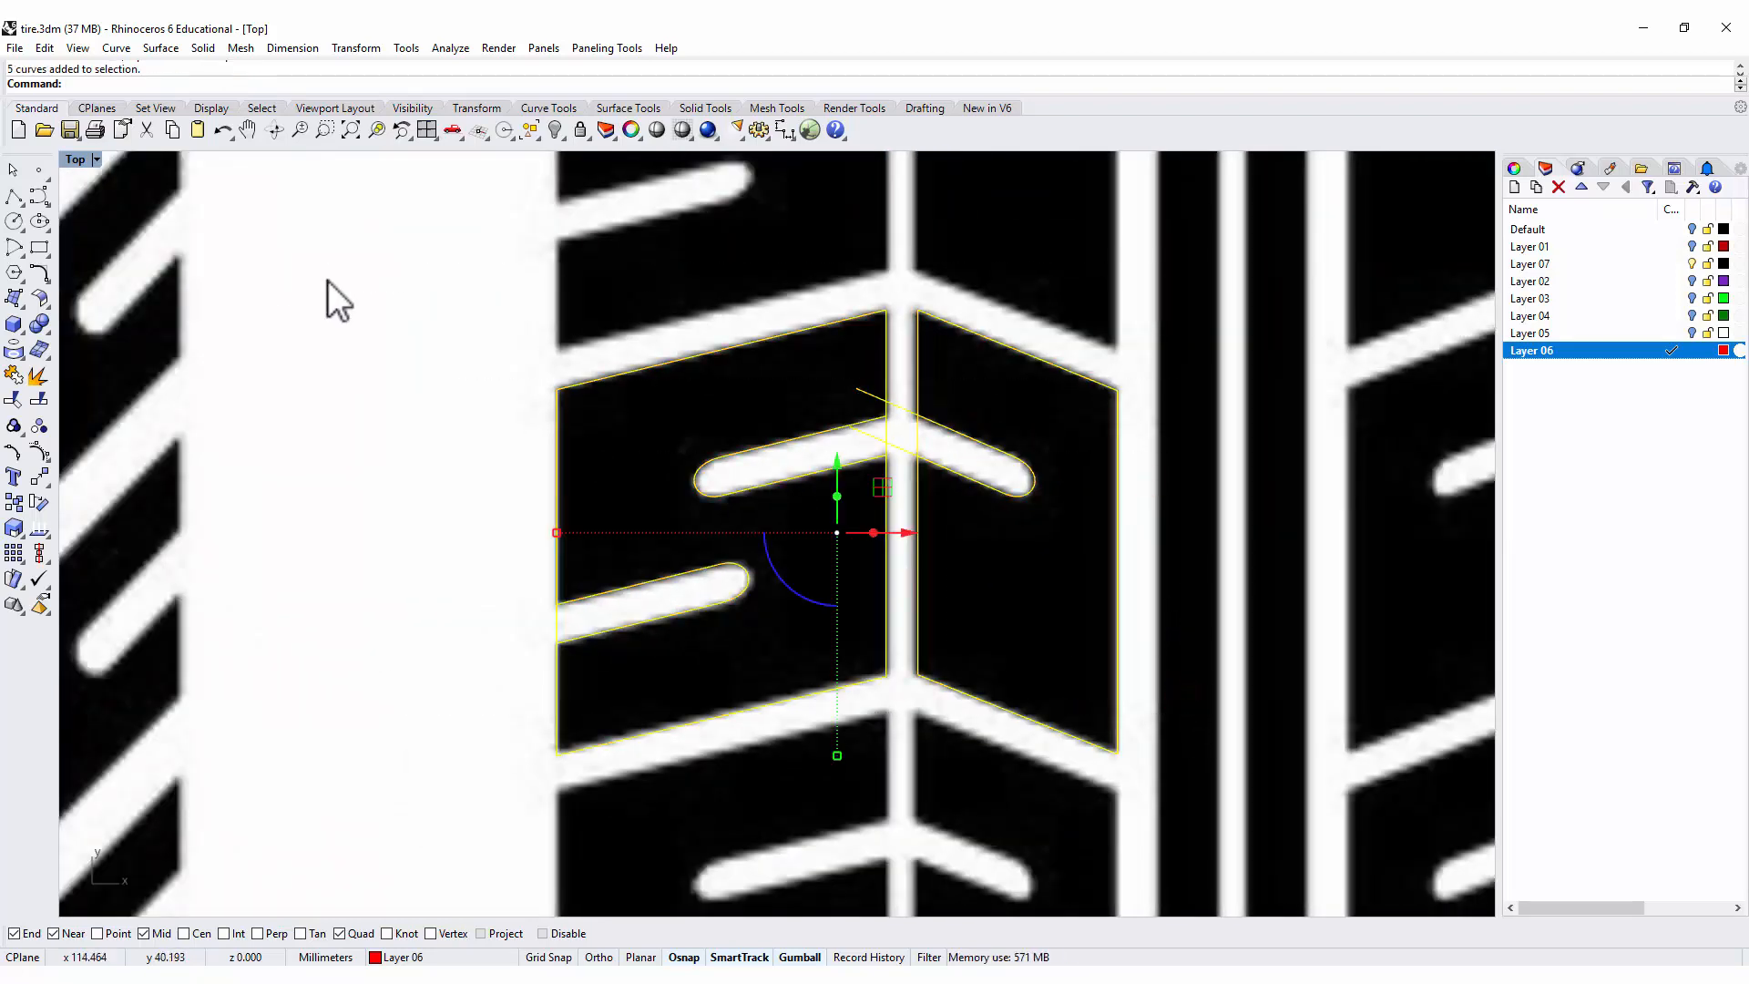
{"action": "left_click", "coordinate": [14, 401]}
{"action": "scroll", "coordinate": [911, 446], "scroll_direction": "up", "scroll_amount": 3}
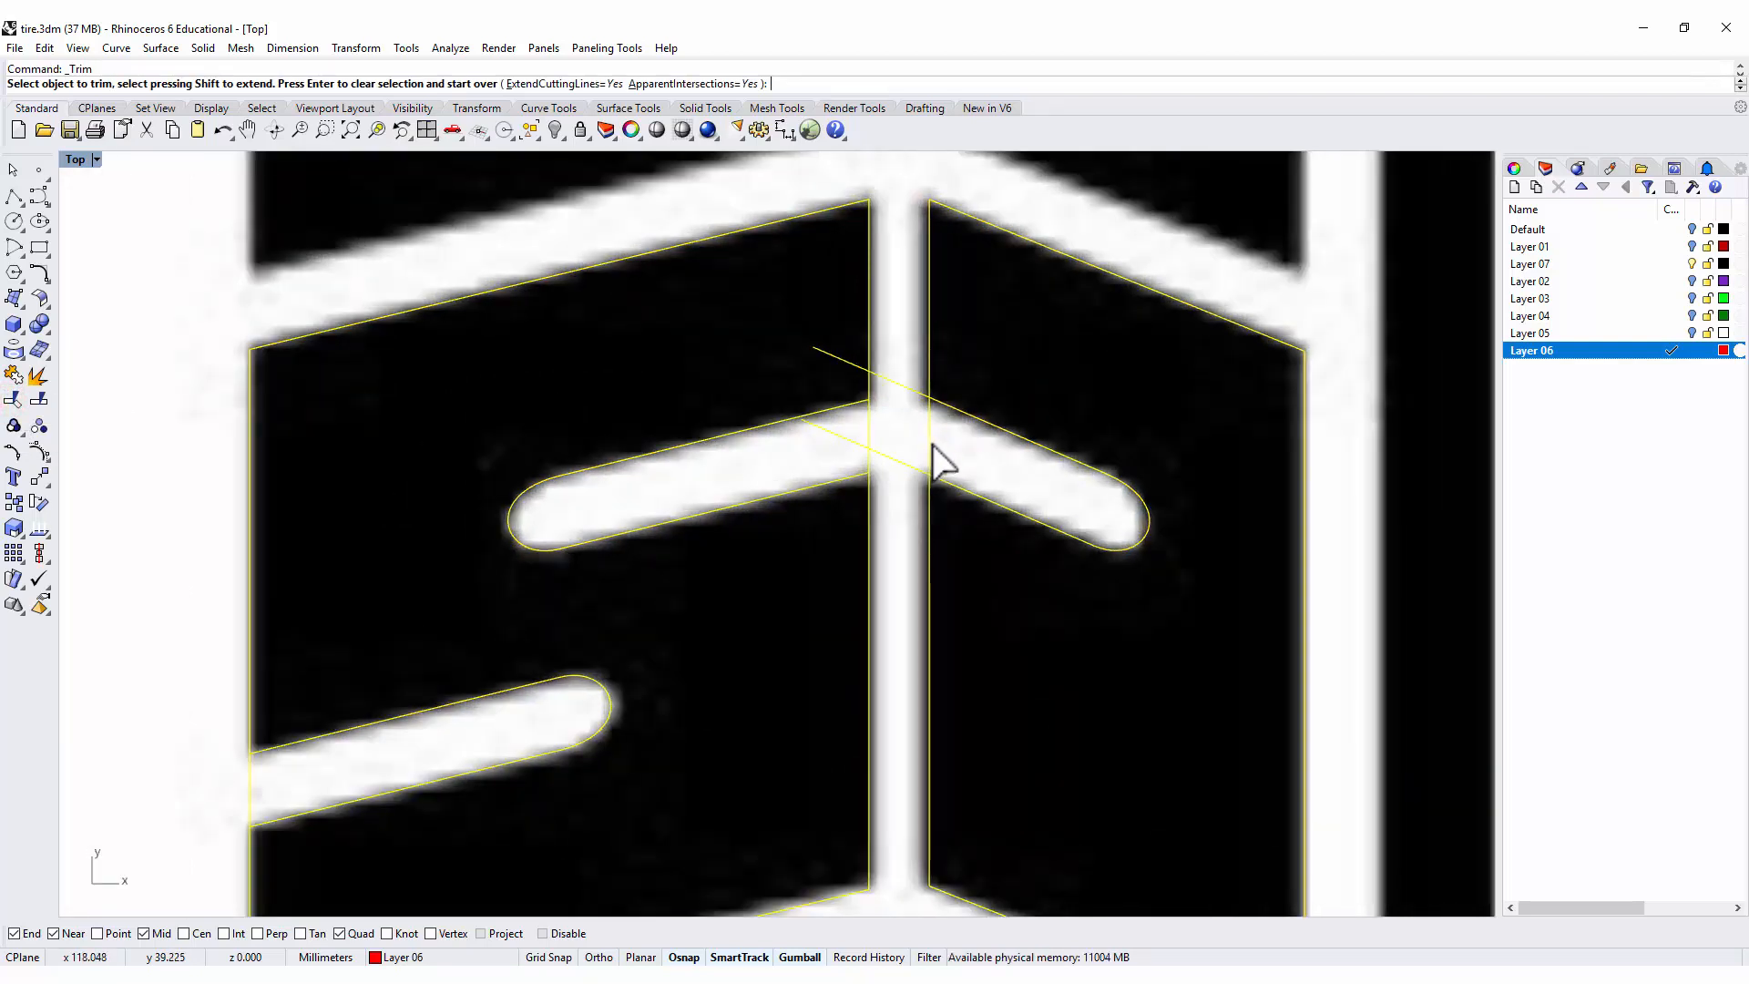
{"action": "left_click", "coordinate": [929, 439]}
{"action": "left_click", "coordinate": [914, 392]}
{"action": "left_click", "coordinate": [897, 465]}
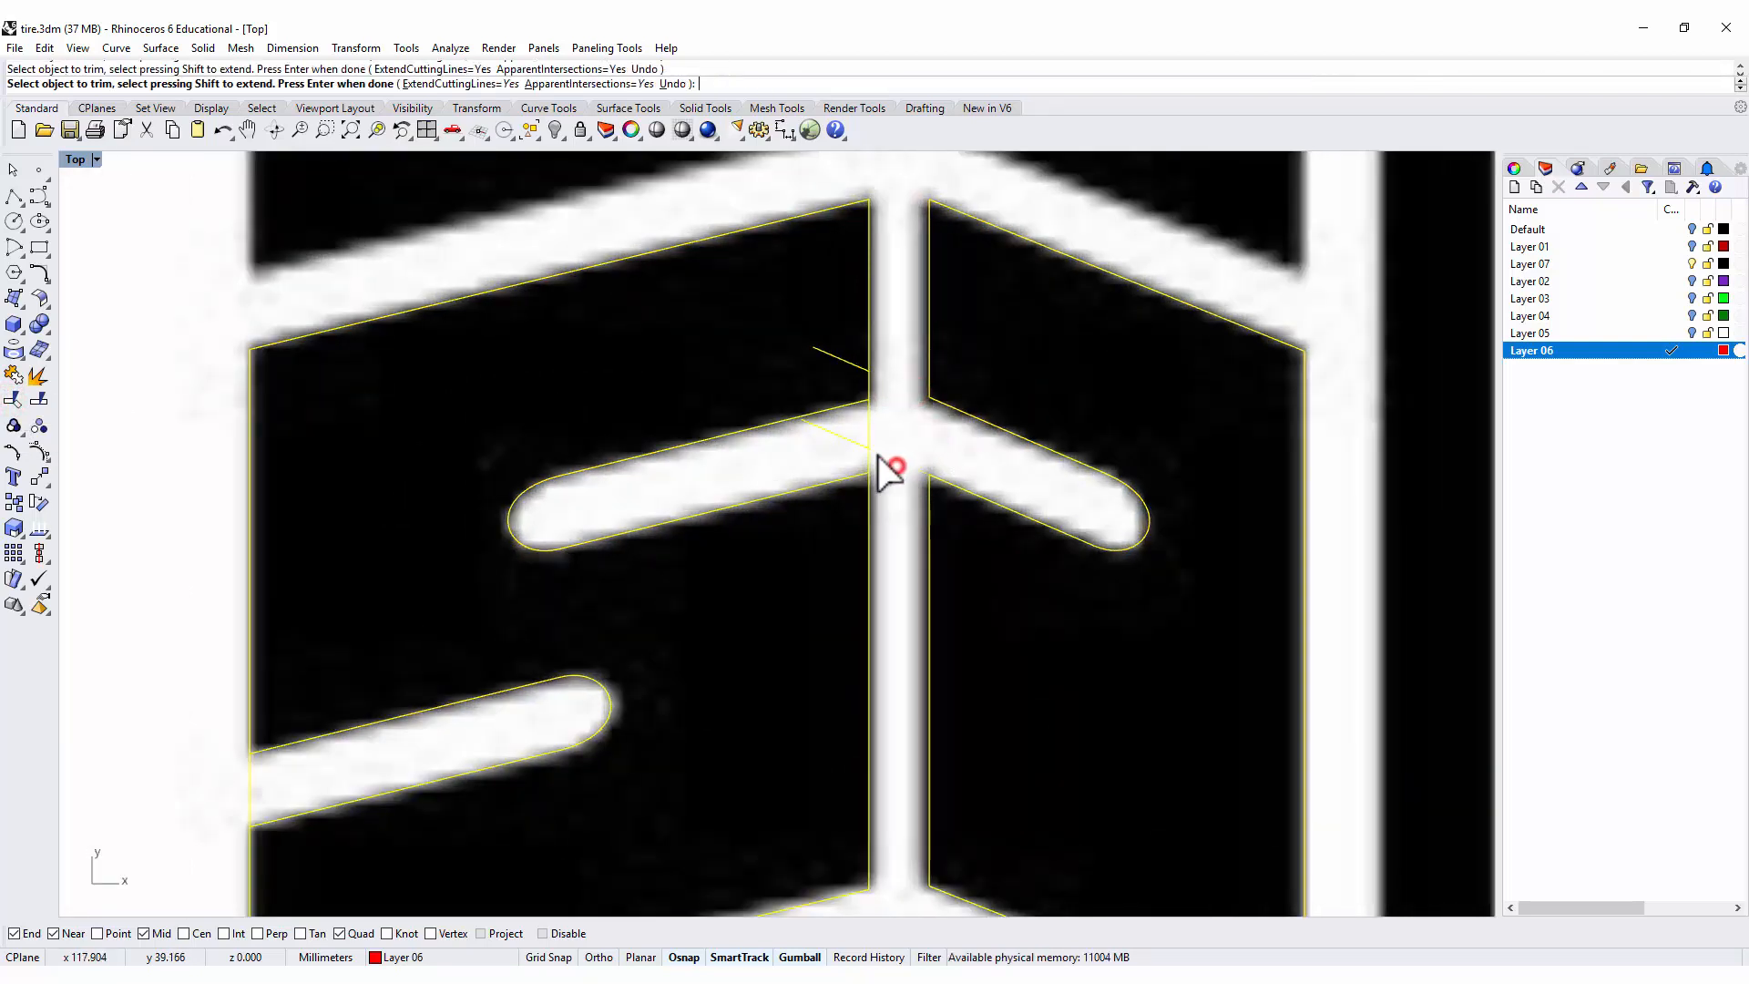
{"action": "left_click", "coordinate": [873, 450]}
{"action": "left_click", "coordinate": [868, 435]}
{"action": "left_click", "coordinate": [858, 443]}
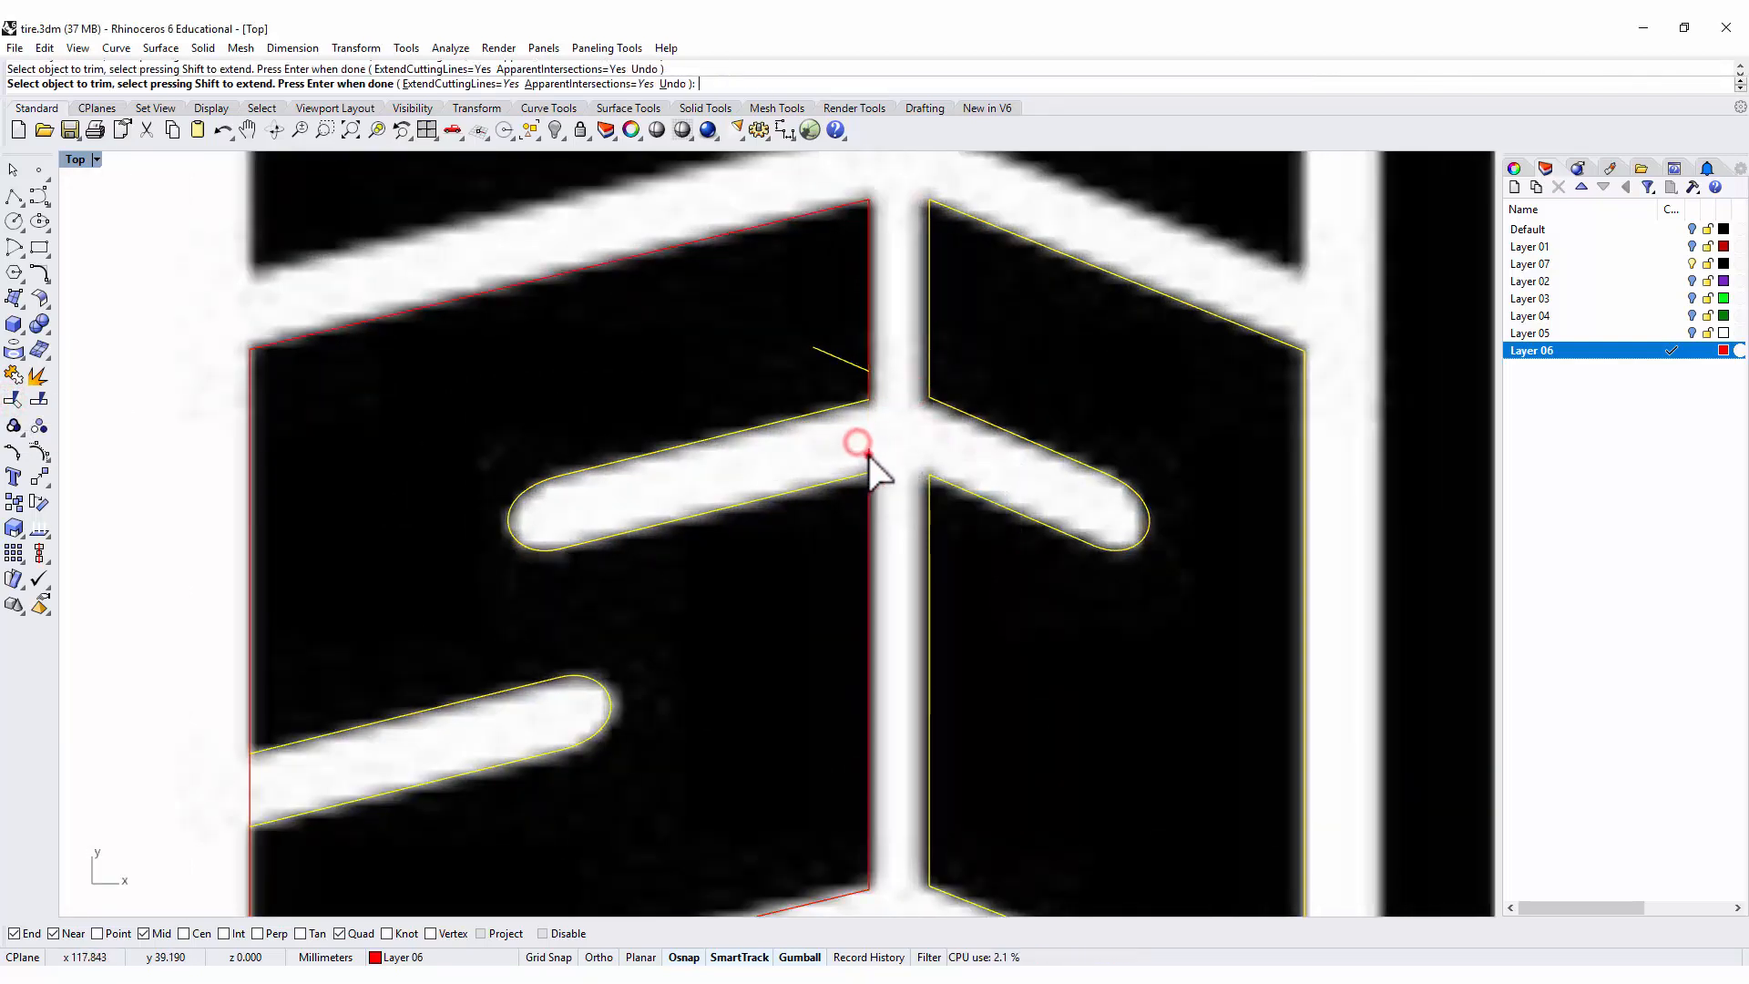
{"action": "left_click", "coordinate": [861, 368]}
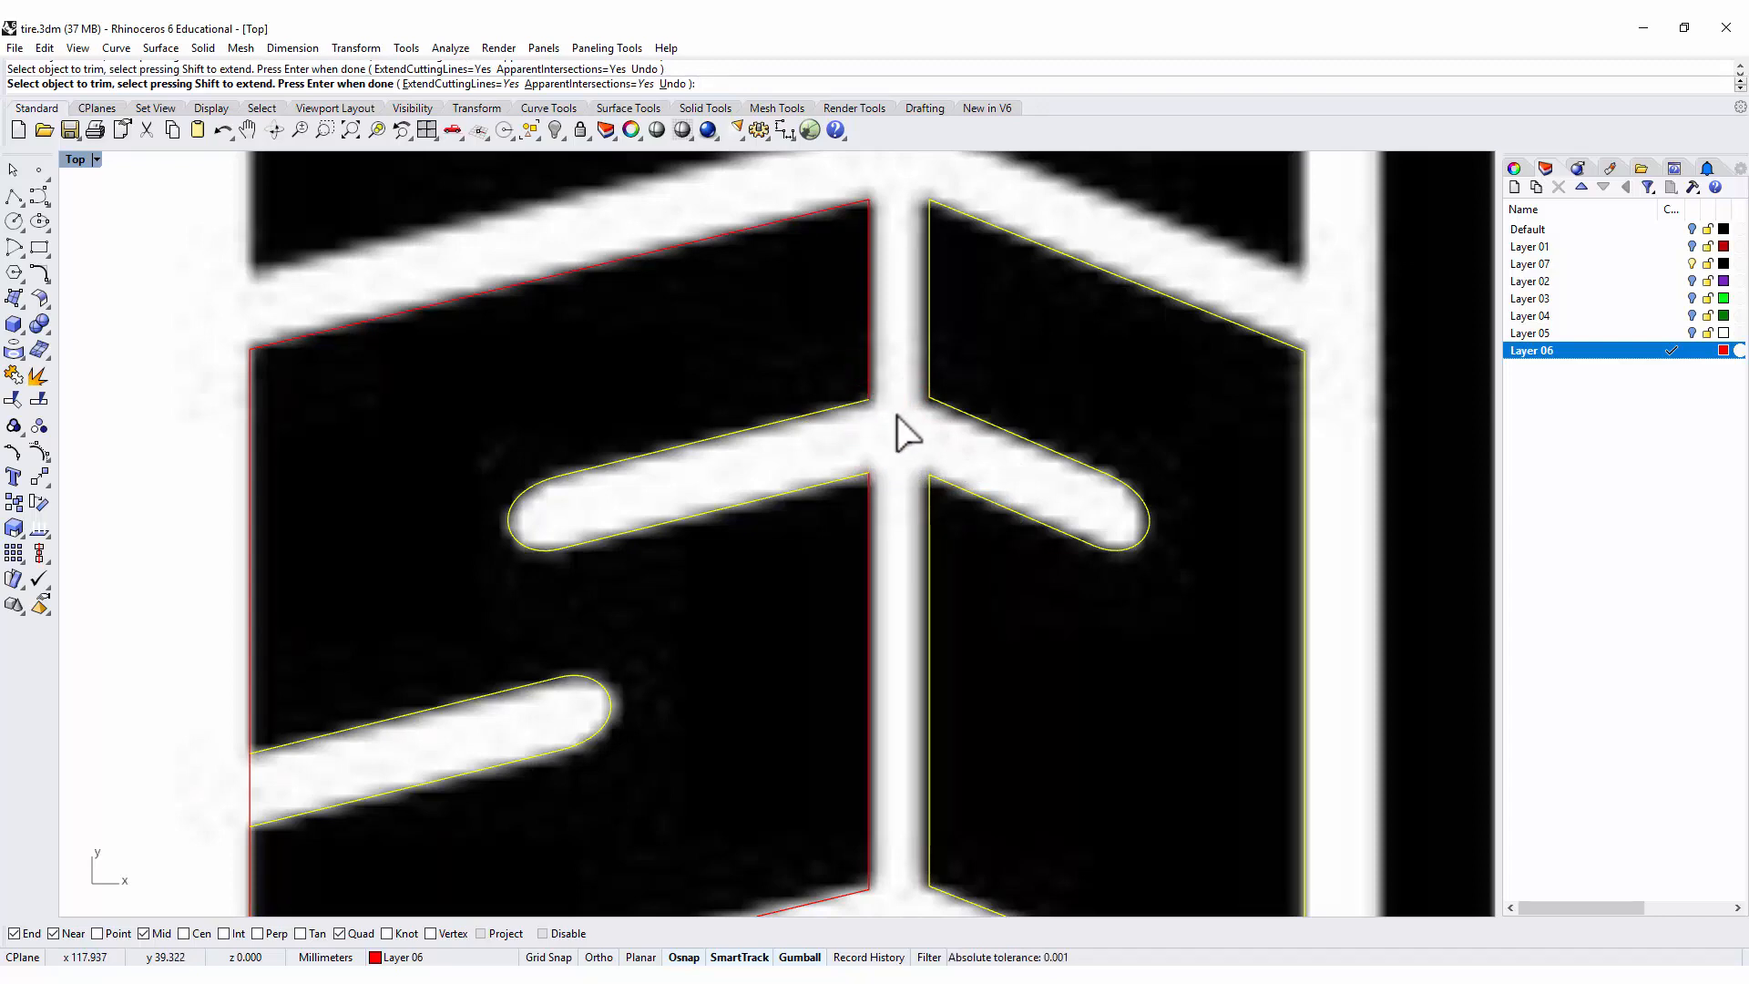
Trim the left block's outer edge across the lower groove opening, using the lower groove outline as cutter.
{"action": "scroll", "coordinate": [898, 437], "scroll_direction": "down", "scroll_amount": 4}
{"action": "scroll", "coordinate": [737, 488], "scroll_direction": "up", "scroll_amount": 4}
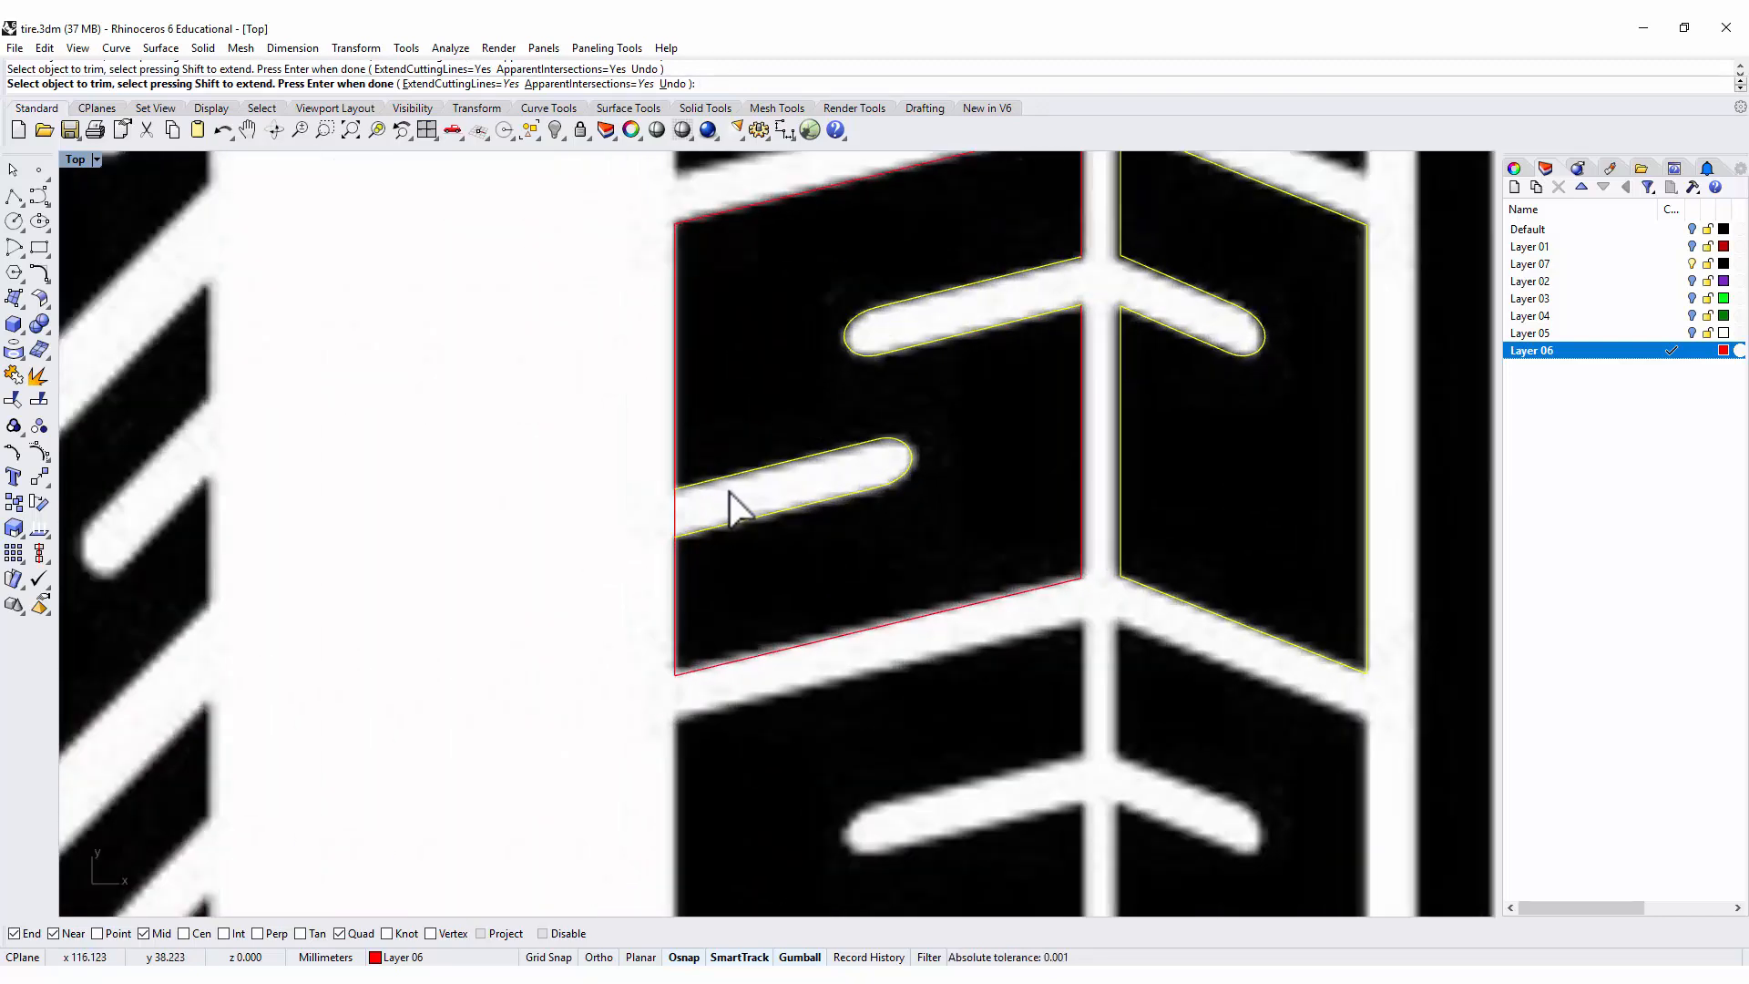
{"action": "key", "text": "Return"}
{"action": "key", "text": "Escape"}
{"action": "left_click", "coordinate": [716, 480]}
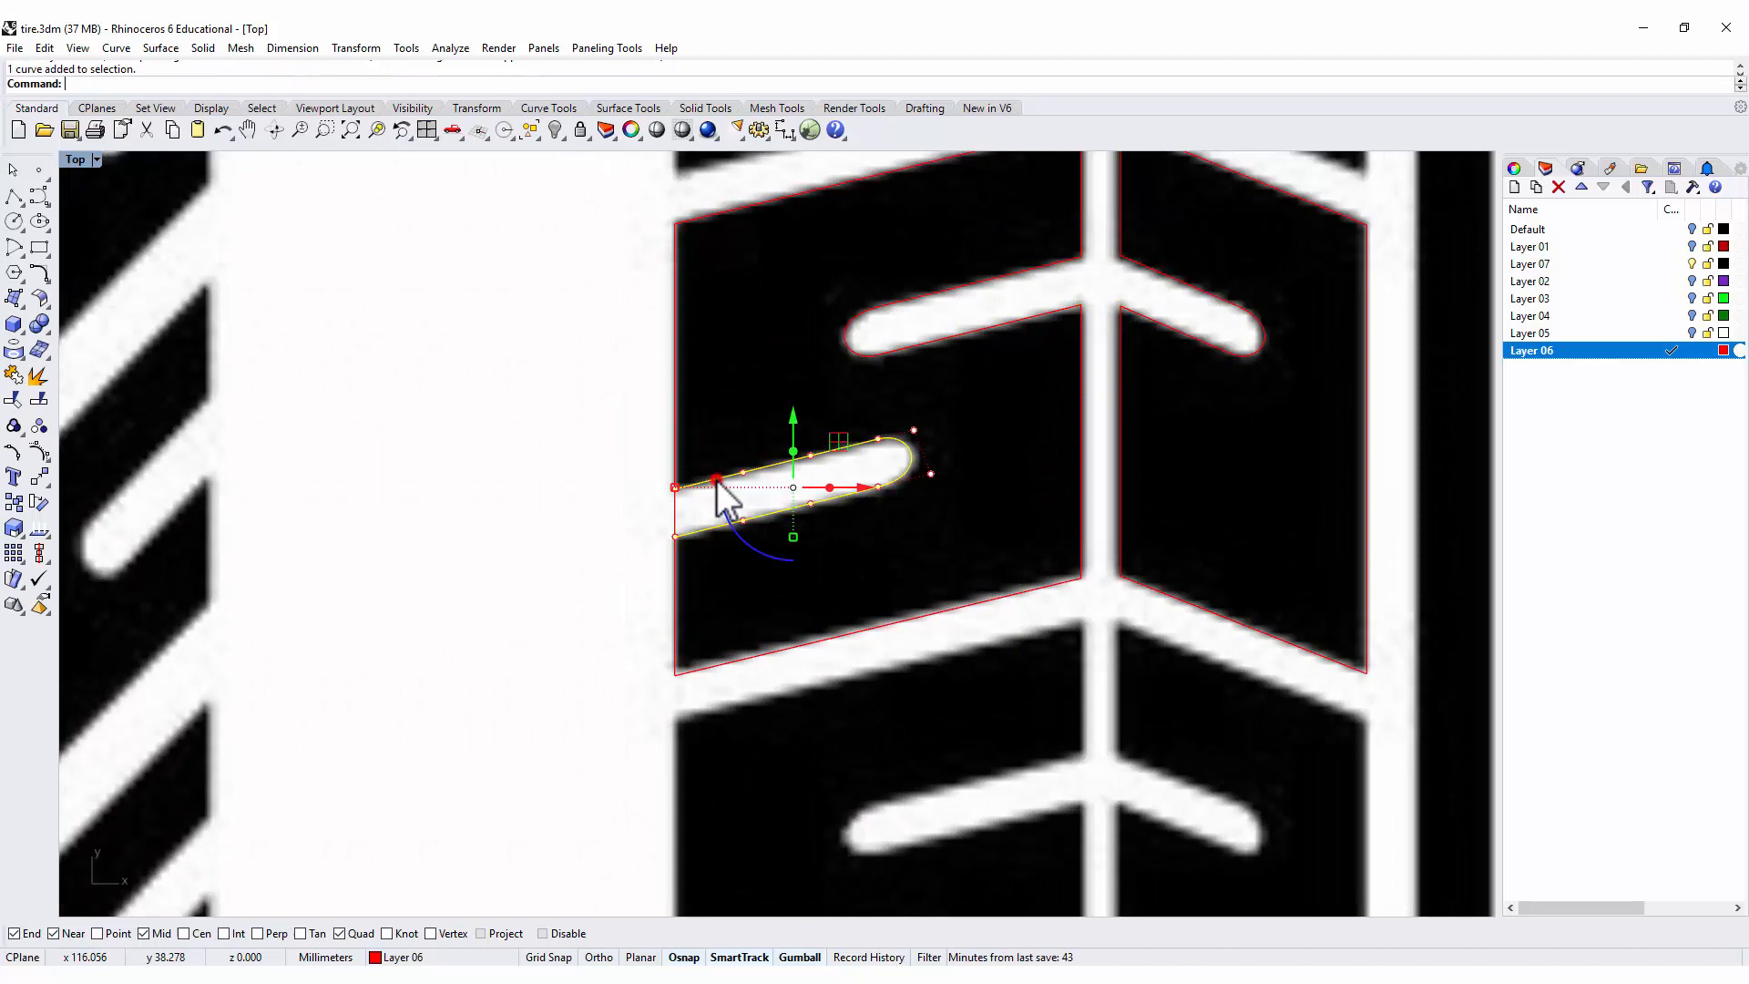
{"action": "key", "text": "Return"}
{"action": "left_click", "coordinate": [672, 513]}
{"action": "scroll", "coordinate": [625, 473], "scroll_direction": "down", "scroll_amount": 3}
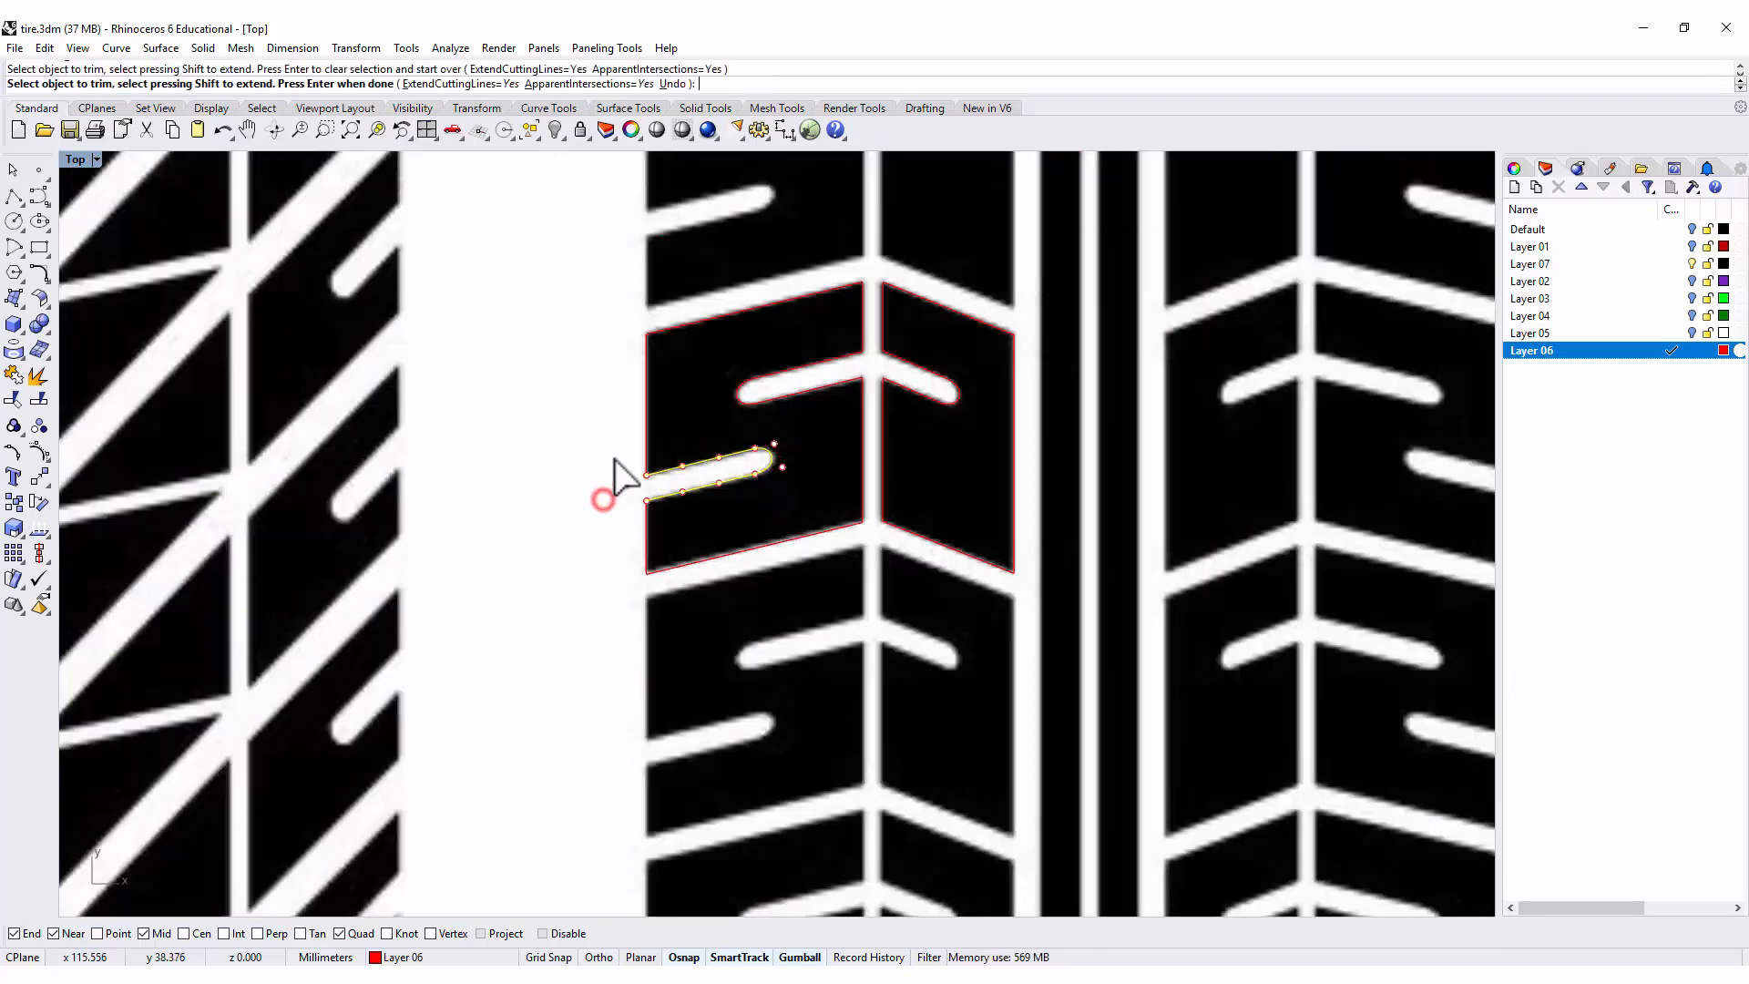
Undo the accidental trim, end the Trim command, and join all block and groove curves into two closed outlines.
{"action": "left_click_drag", "start_coordinate": [492, 208], "coordinate": [1161, 702]}
{"action": "key", "text": "ctrl+z"}
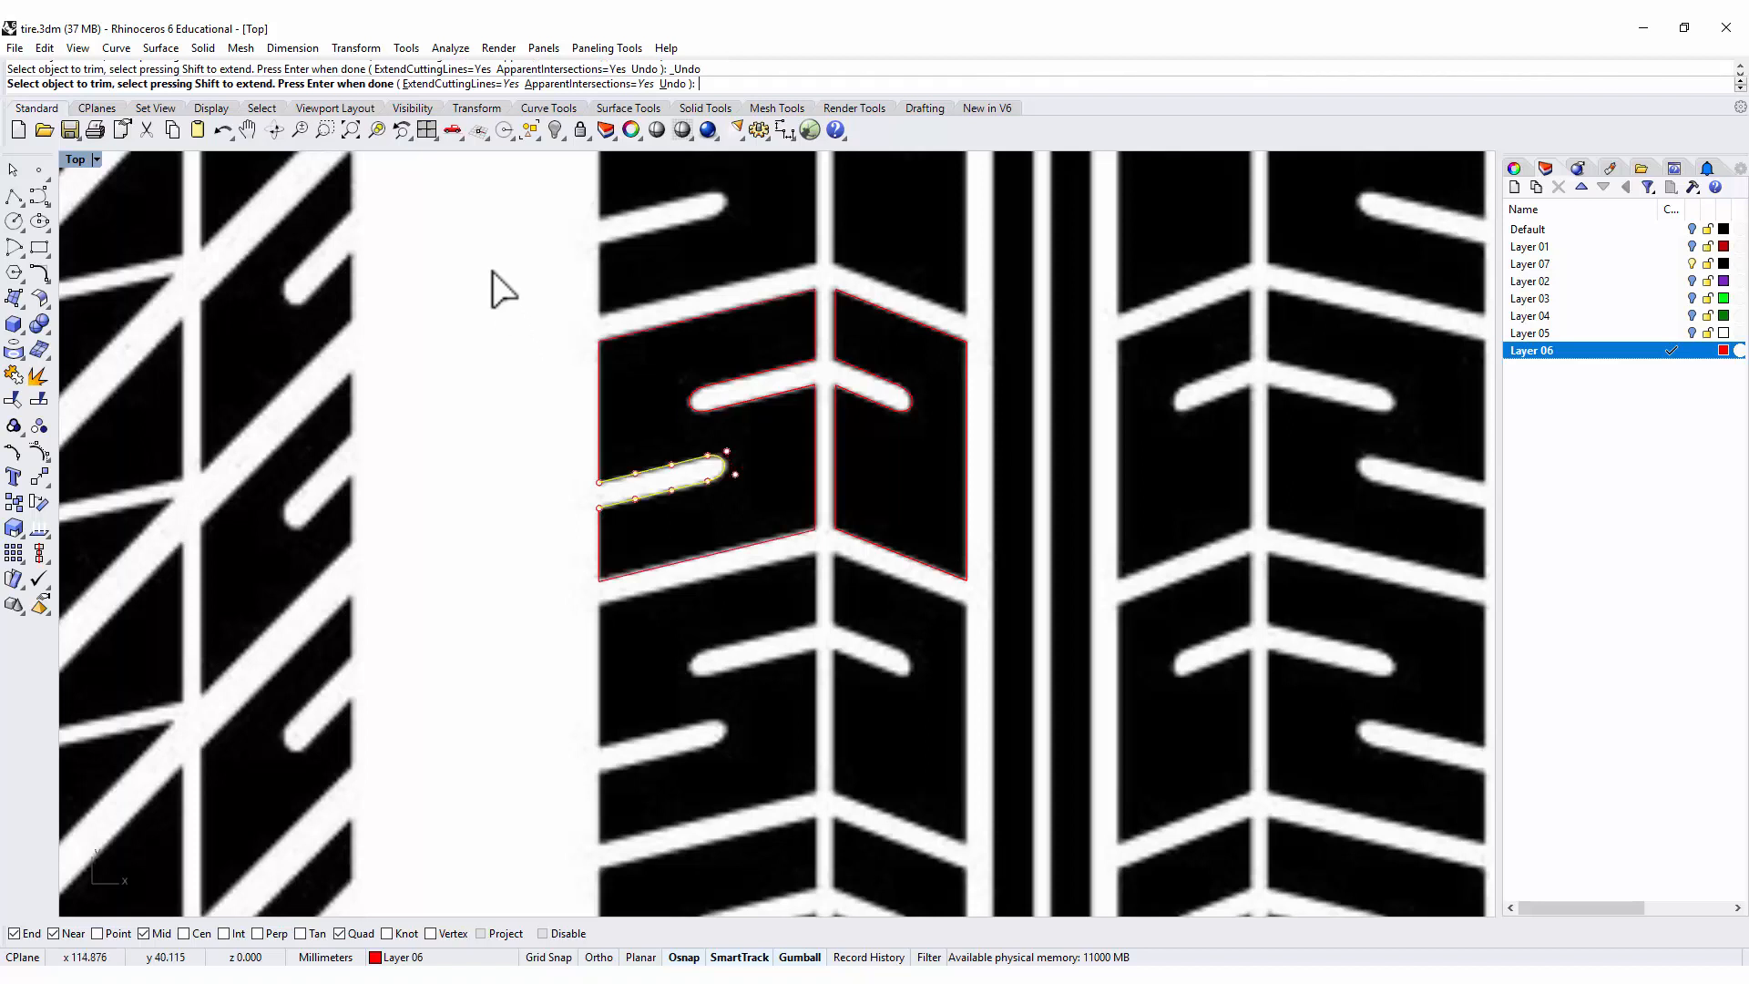
{"action": "right_click", "coordinate": [491, 267]}
{"action": "left_click_drag", "start_coordinate": [496, 263], "coordinate": [1132, 674]}
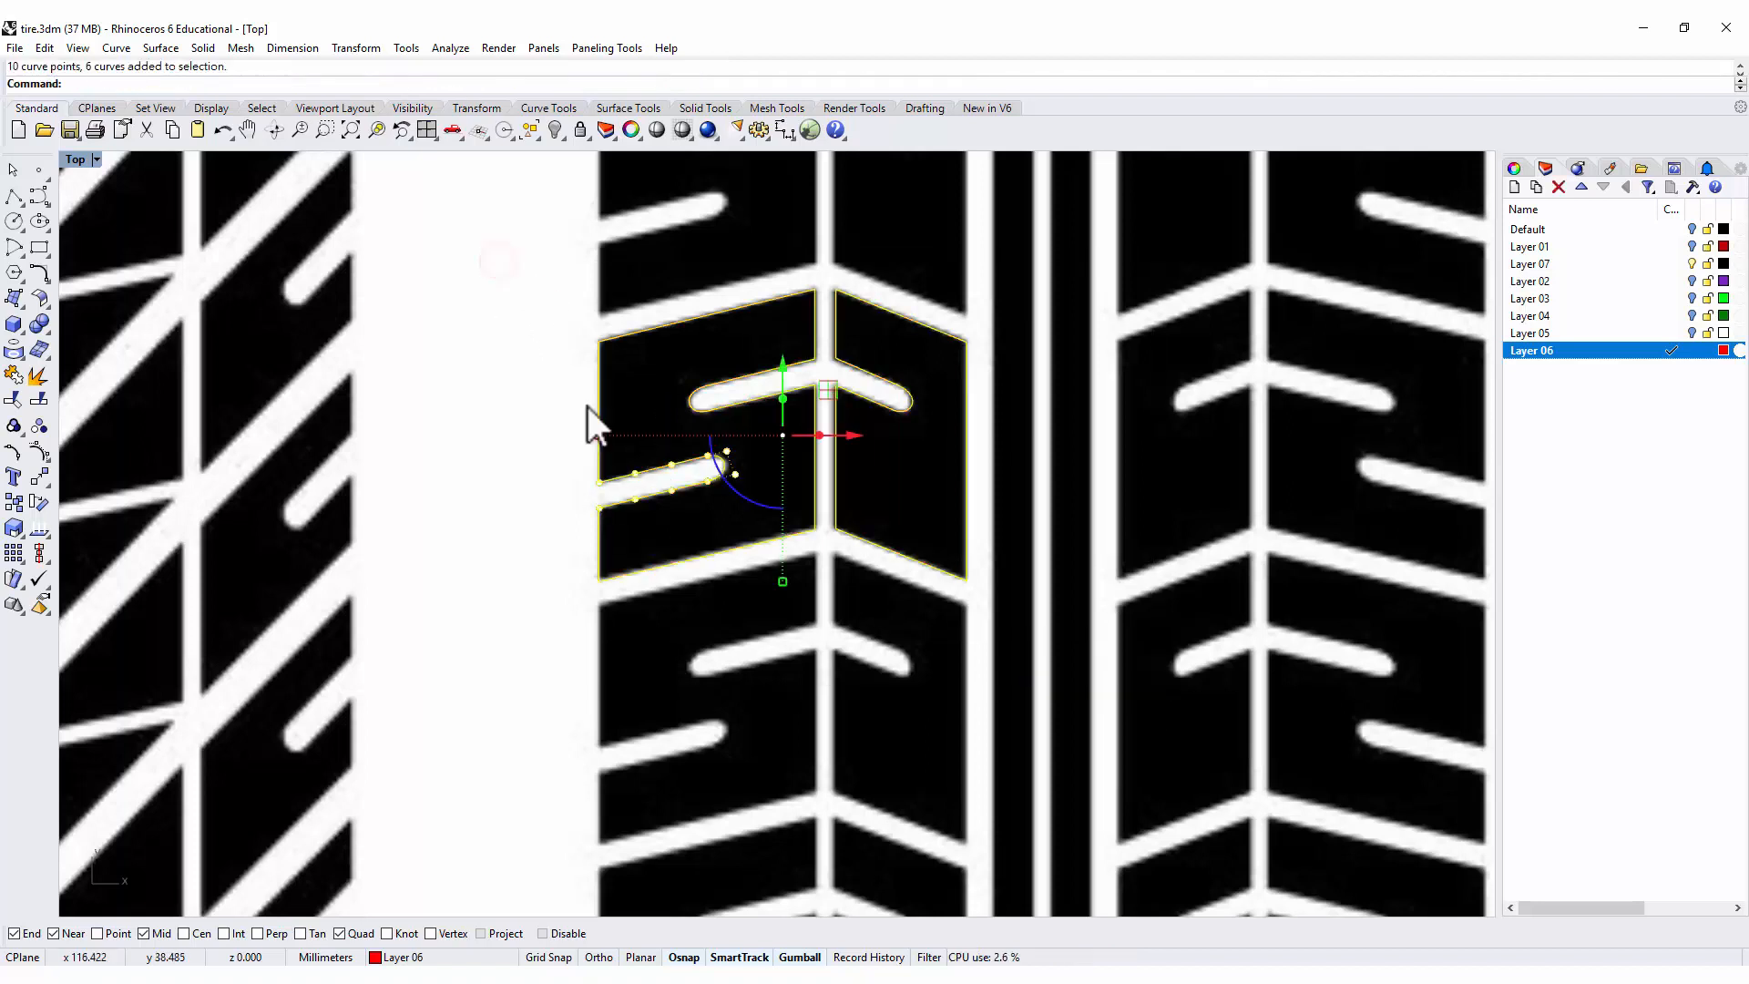
{"action": "left_click", "coordinate": [15, 376]}
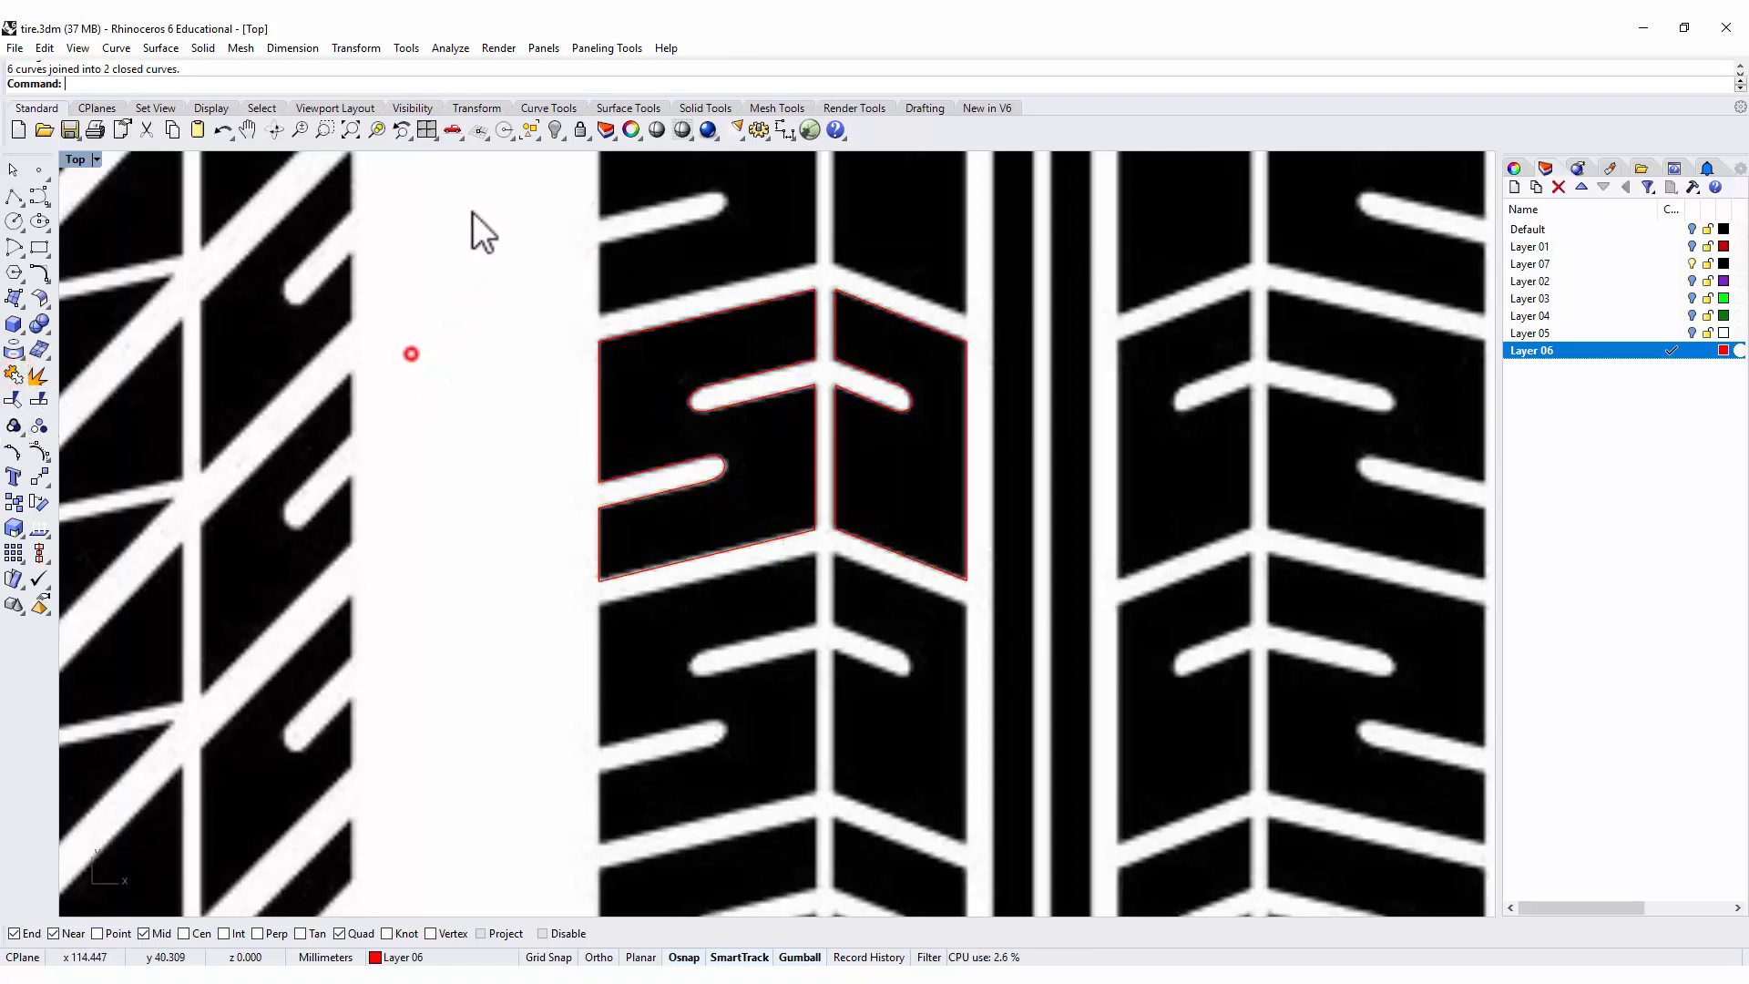
Select the reference picture and lock it so only the curves can be picked.
{"action": "left_click", "coordinate": [501, 219]}
{"action": "scroll", "coordinate": [547, 304], "scroll_direction": "down", "scroll_amount": 3}
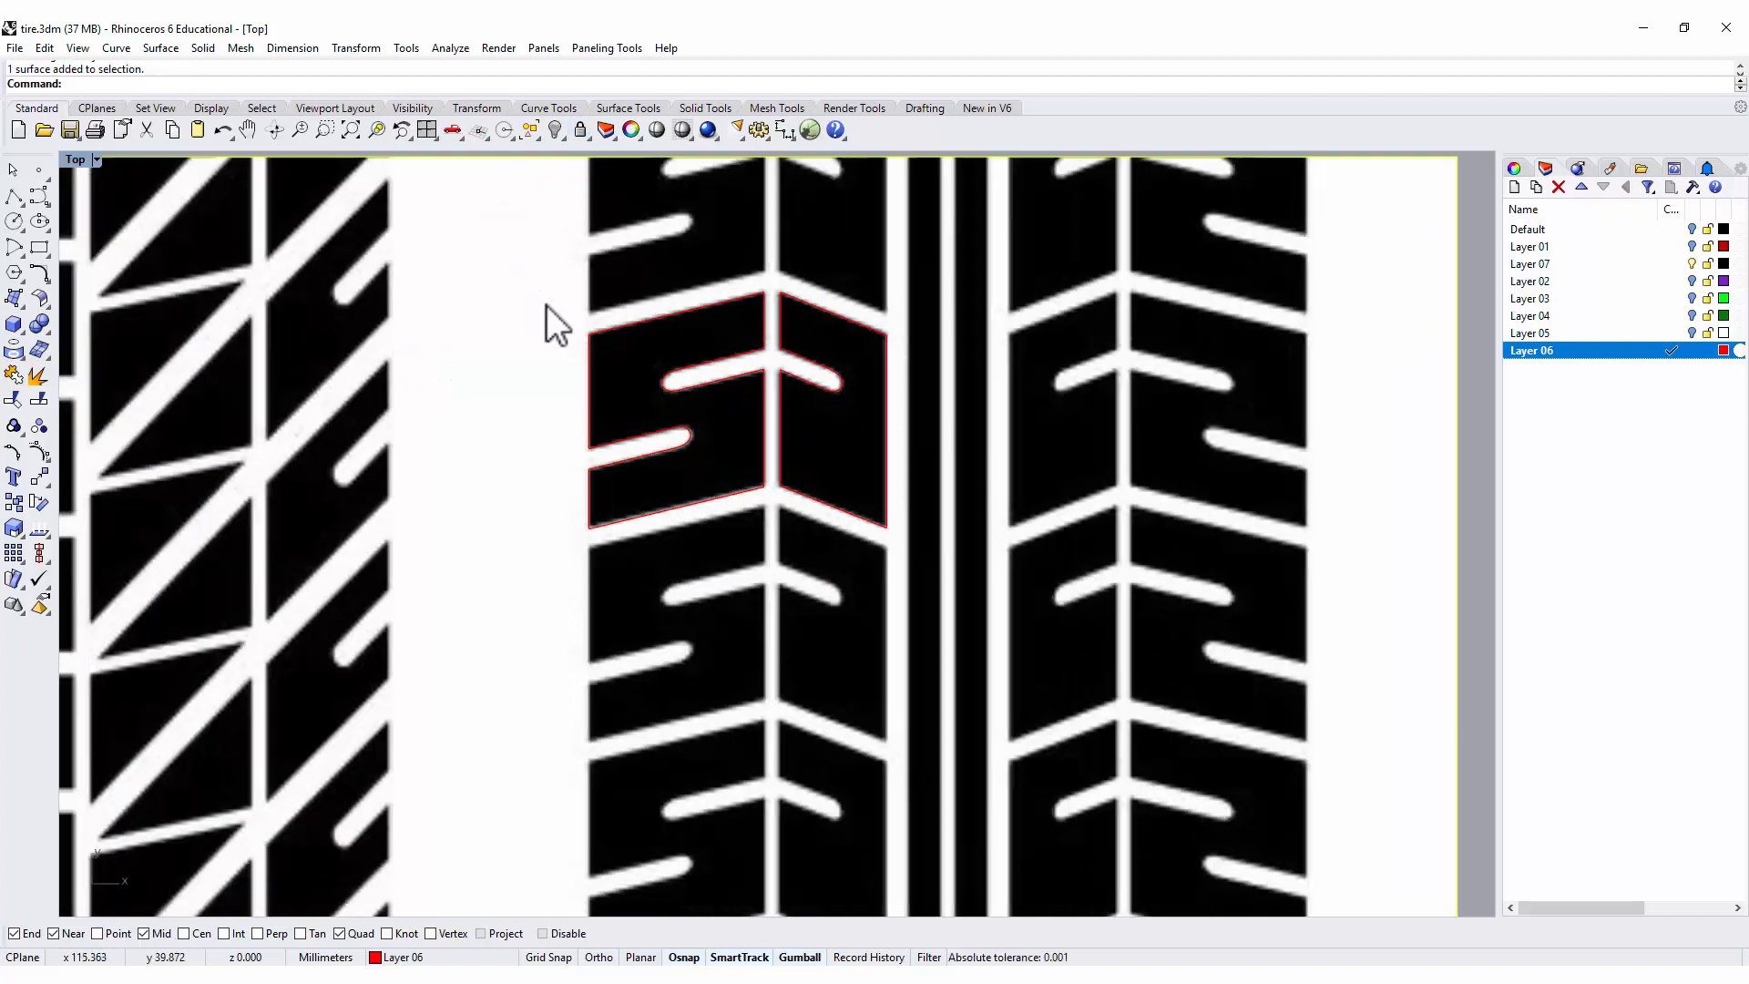
{"action": "right_click_drag", "start_coordinate": [529, 355], "coordinate": [496, 380]}
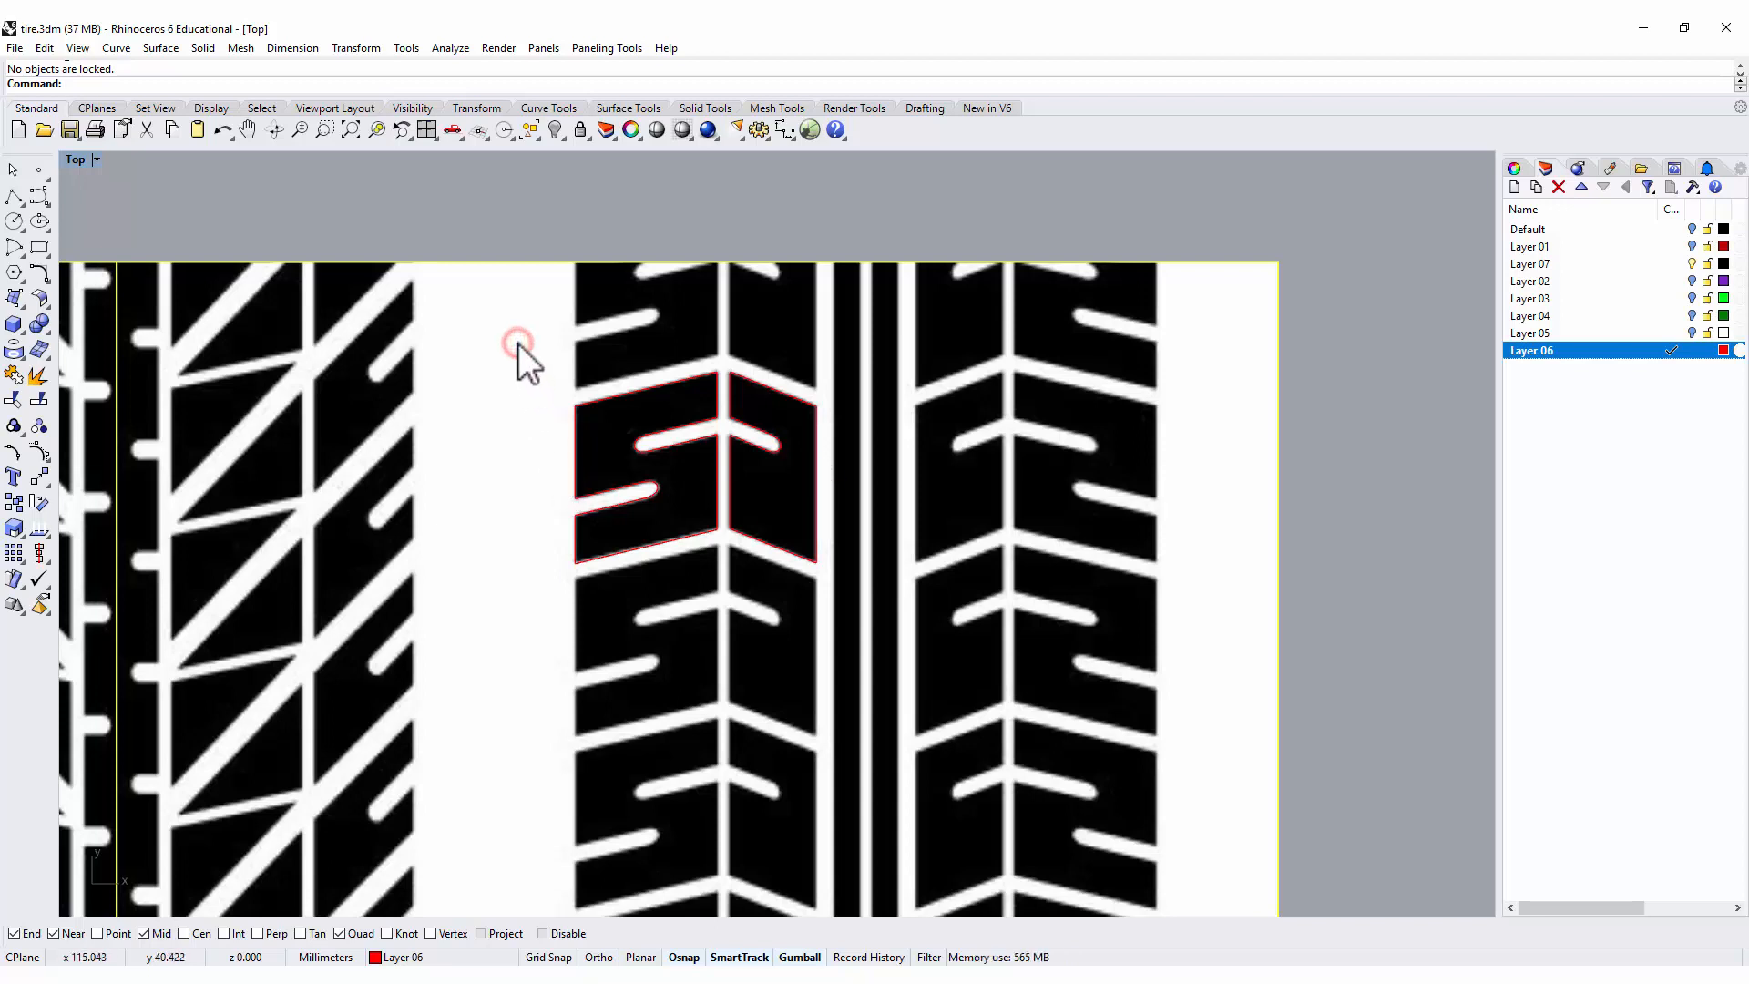
{"action": "left_click", "coordinate": [496, 226]}
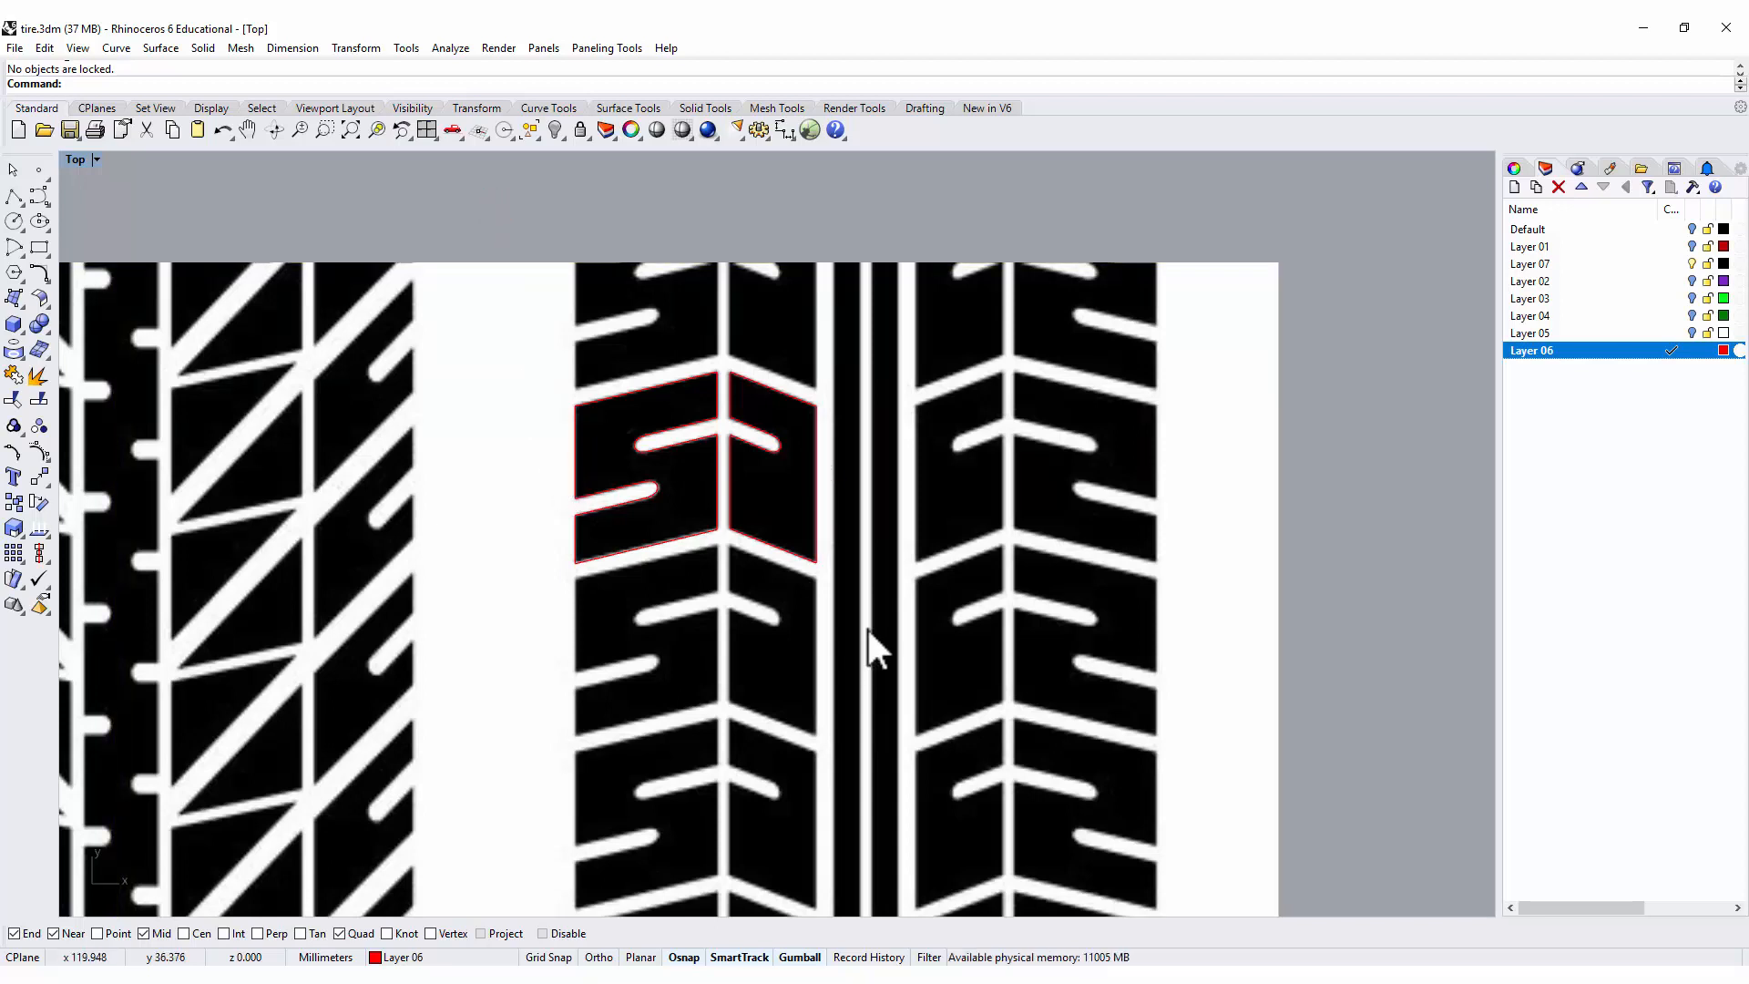
{"action": "left_click", "coordinate": [505, 315]}
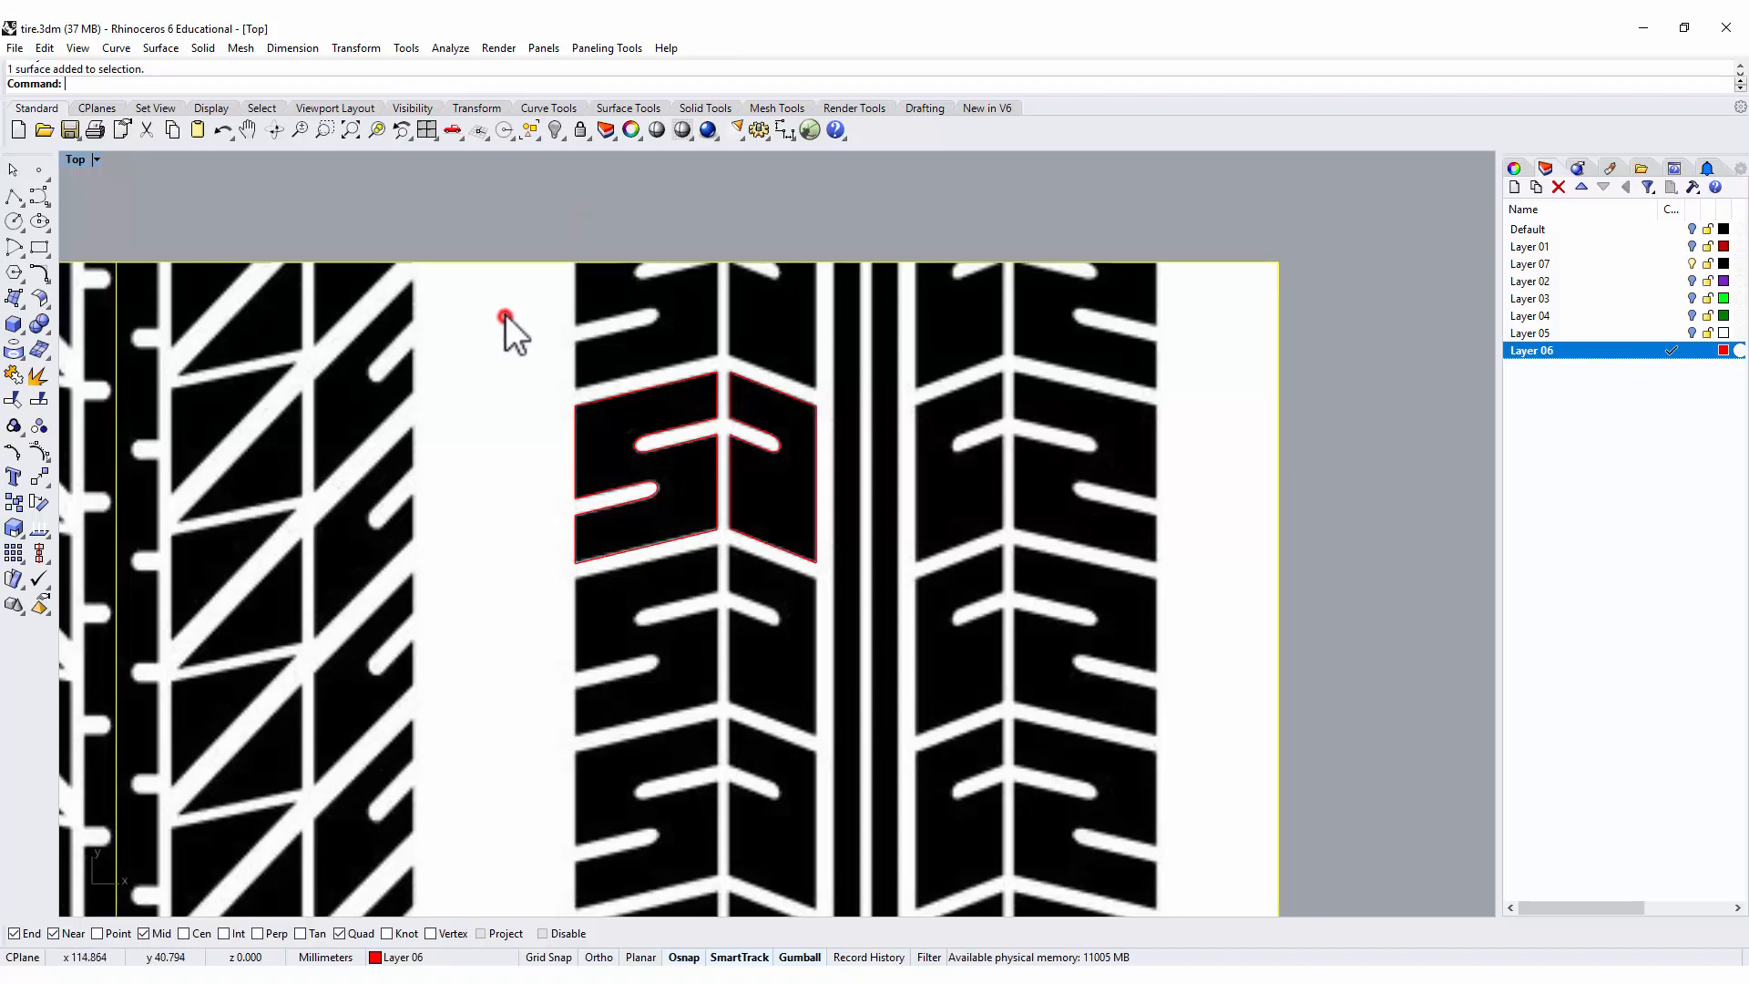
{"action": "left_click", "coordinate": [580, 131]}
Mirror a copy of the two tread block outlines across a vertical line through the center of the picture's middle ribs.
{"action": "left_click_drag", "start_coordinate": [476, 195], "coordinate": [963, 705]}
{"action": "left_click", "coordinate": [39, 477]}
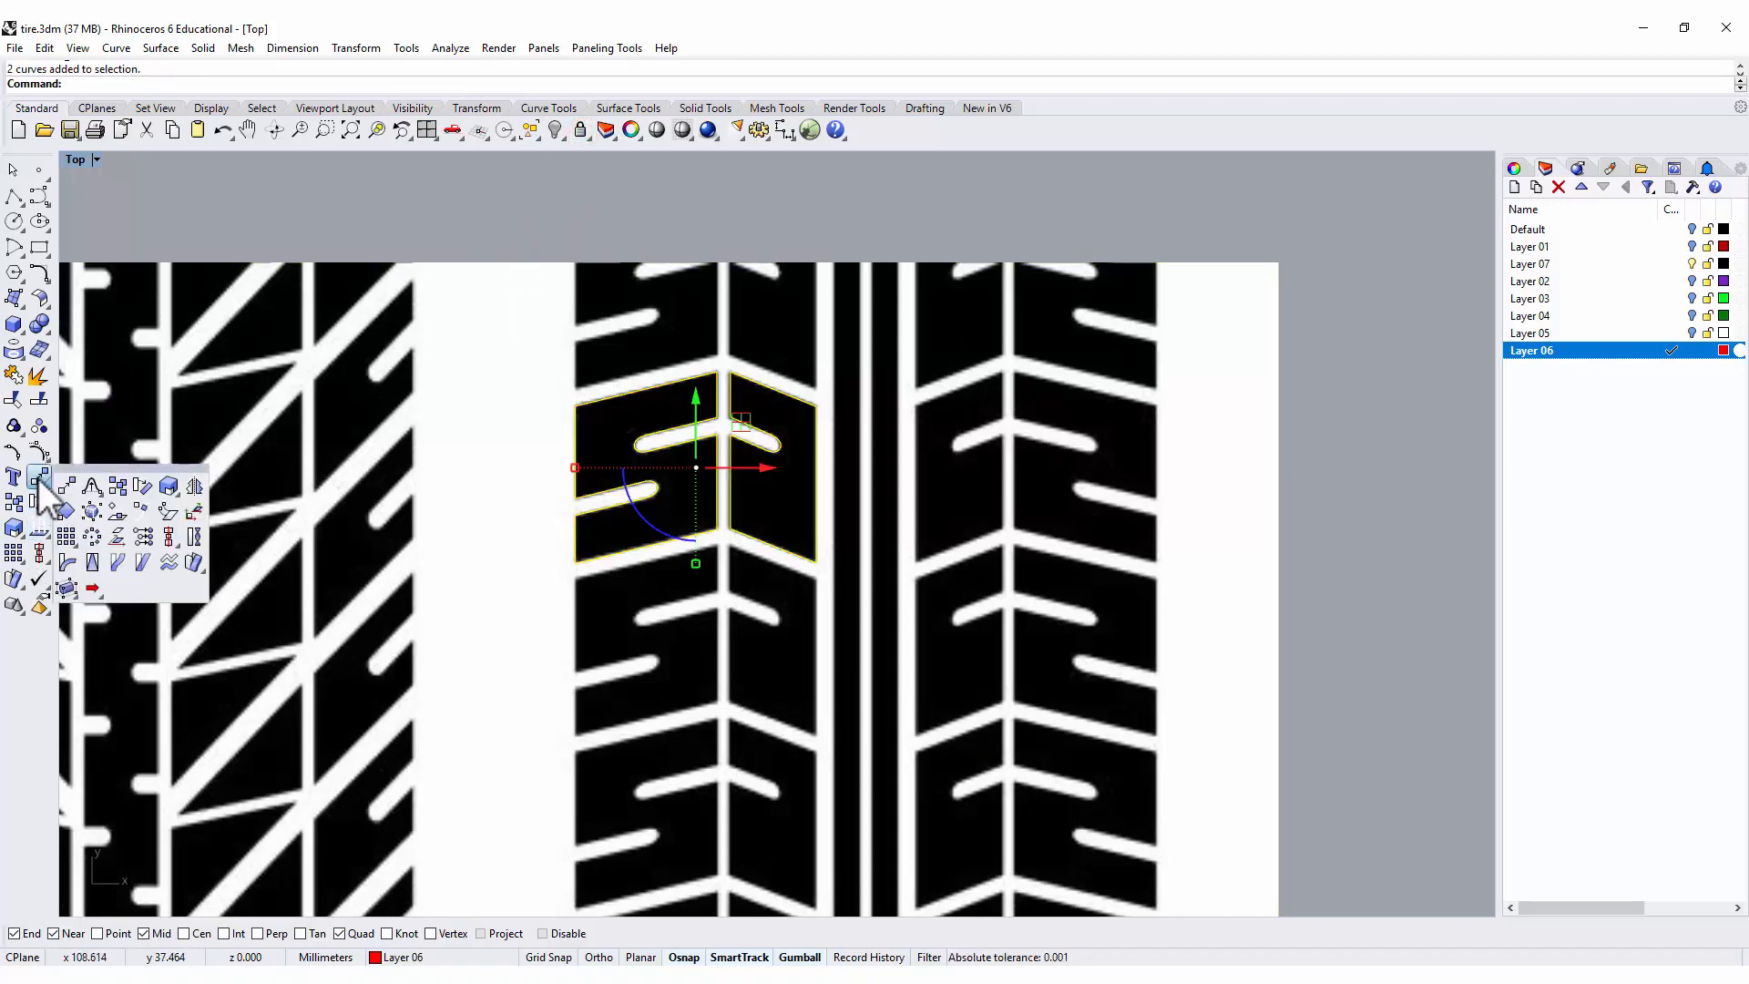
{"action": "left_click", "coordinate": [188, 486]}
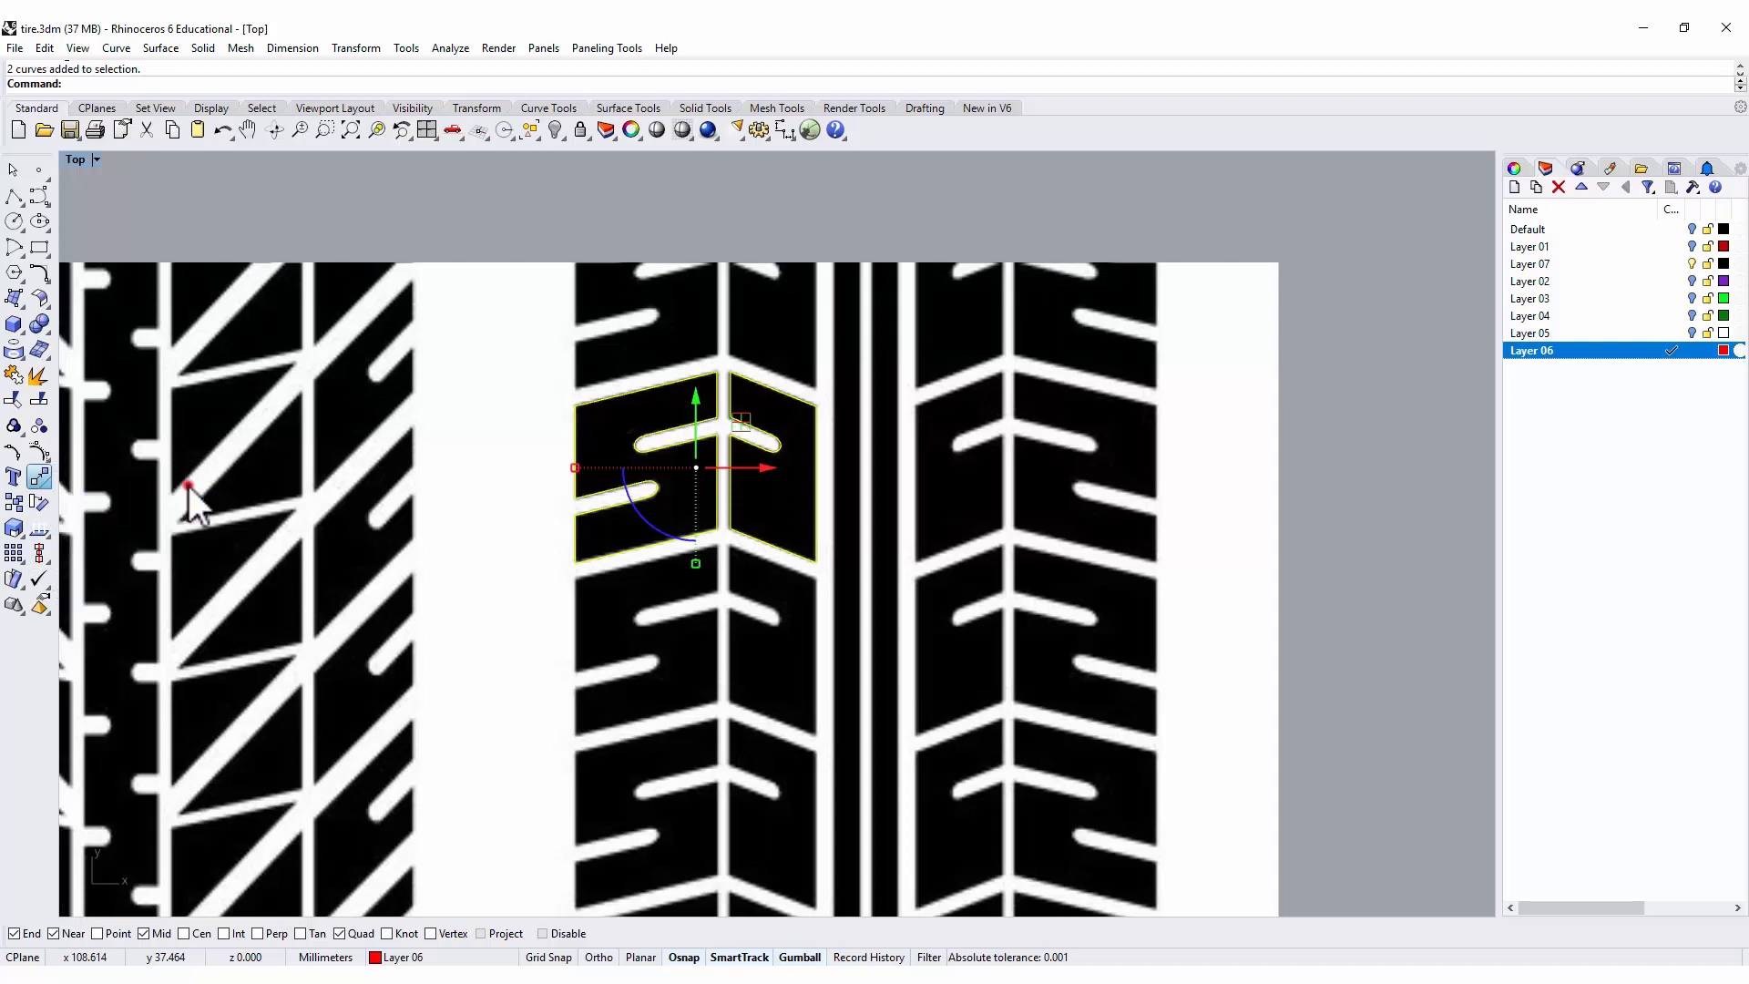
{"action": "left_click", "coordinate": [864, 518]}
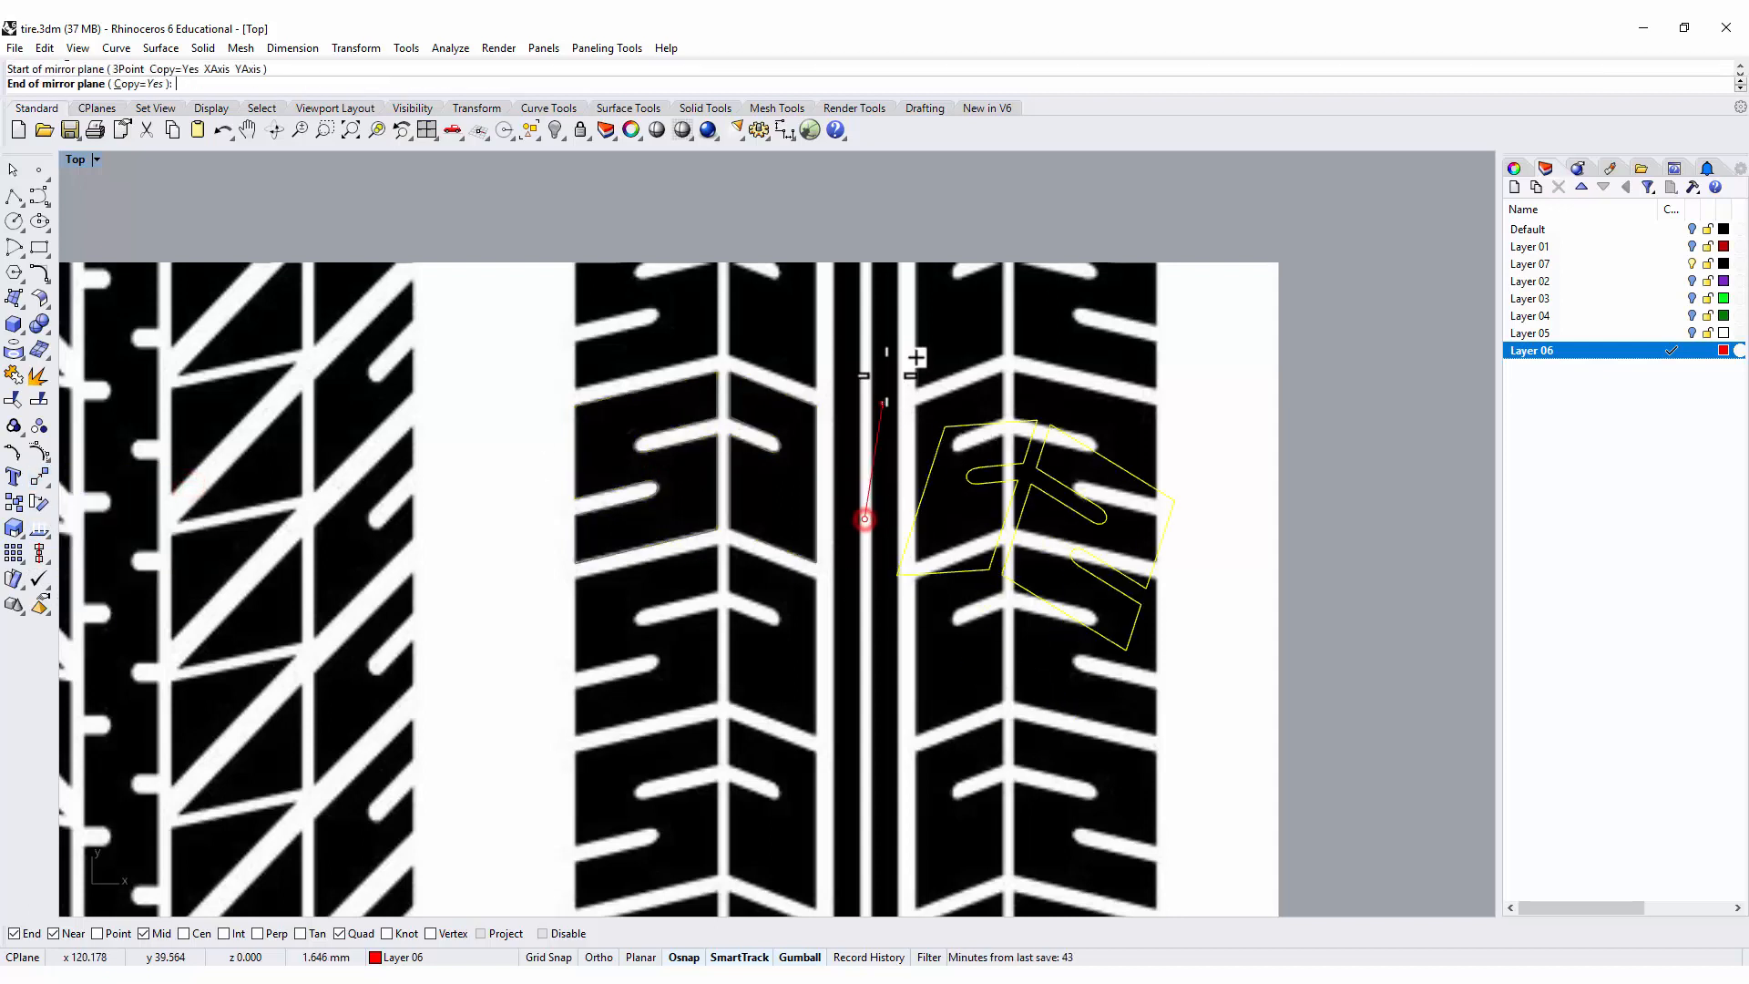
{"action": "left_click", "coordinate": [864, 329]}
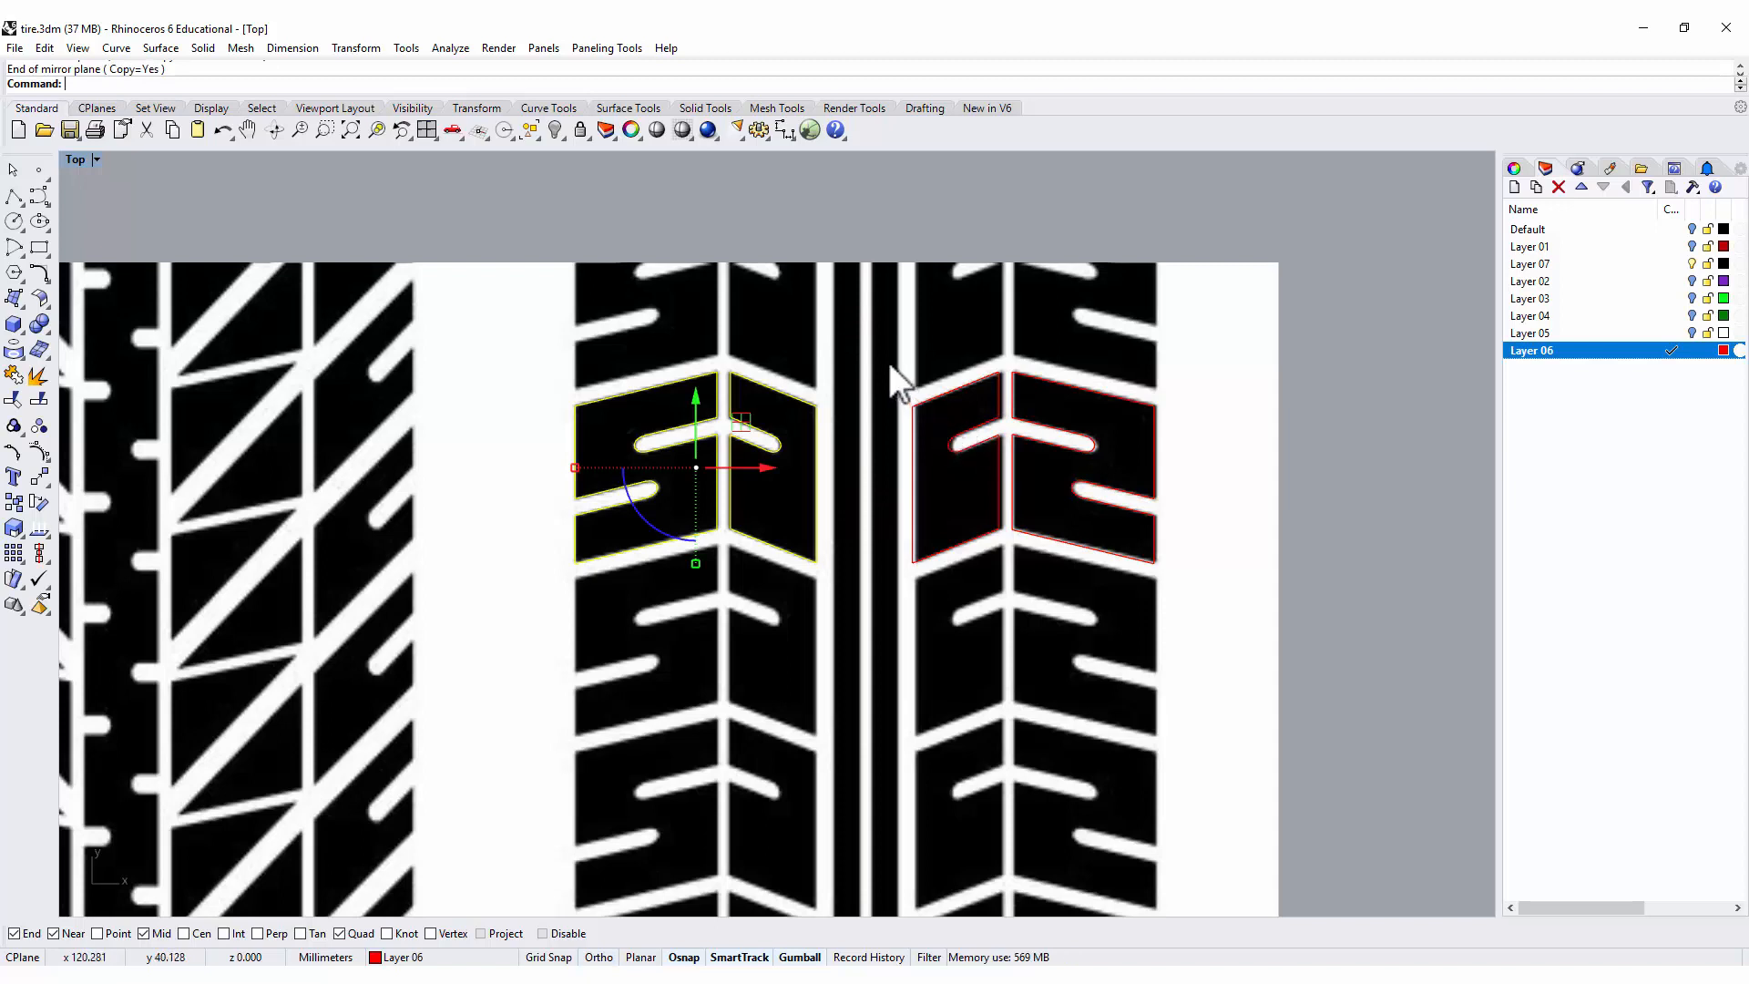
Nudge the mirrored pair of outlines slightly outward along X so they match the picture's right-hand blocks.
{"action": "left_click_drag", "start_coordinate": [860, 204], "coordinate": [1187, 644]}
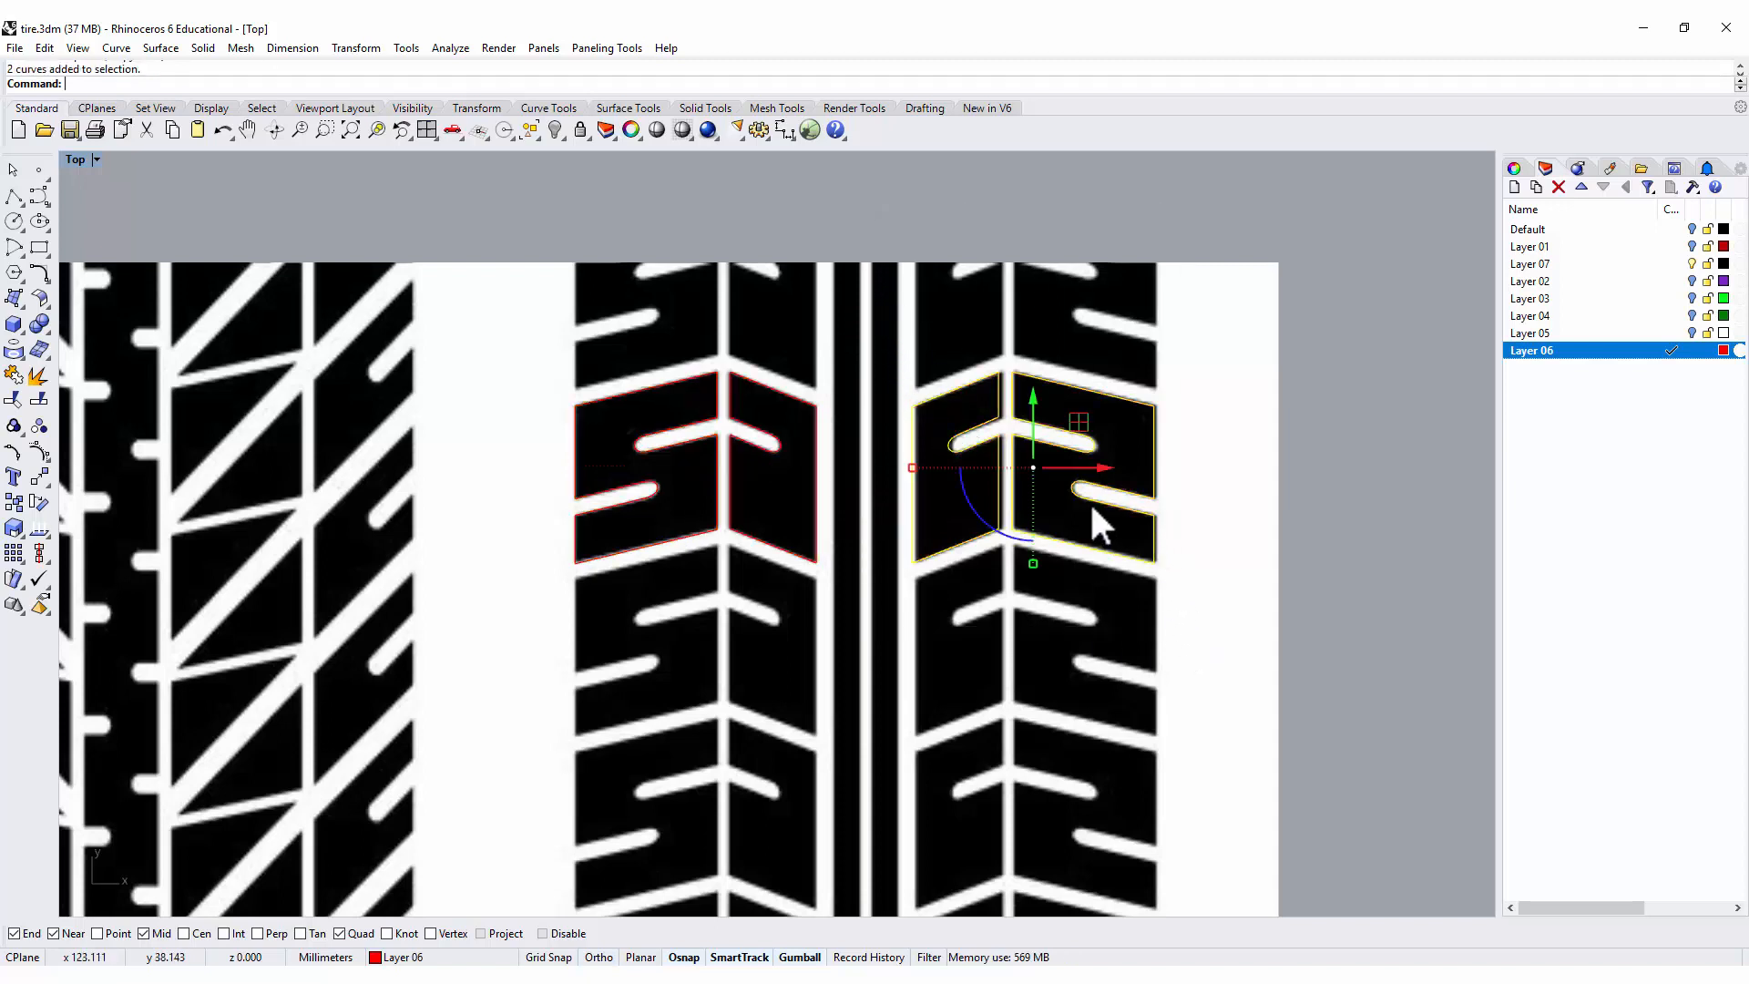
{"action": "left_click_drag", "start_coordinate": [1105, 478], "coordinate": [1108, 473]}
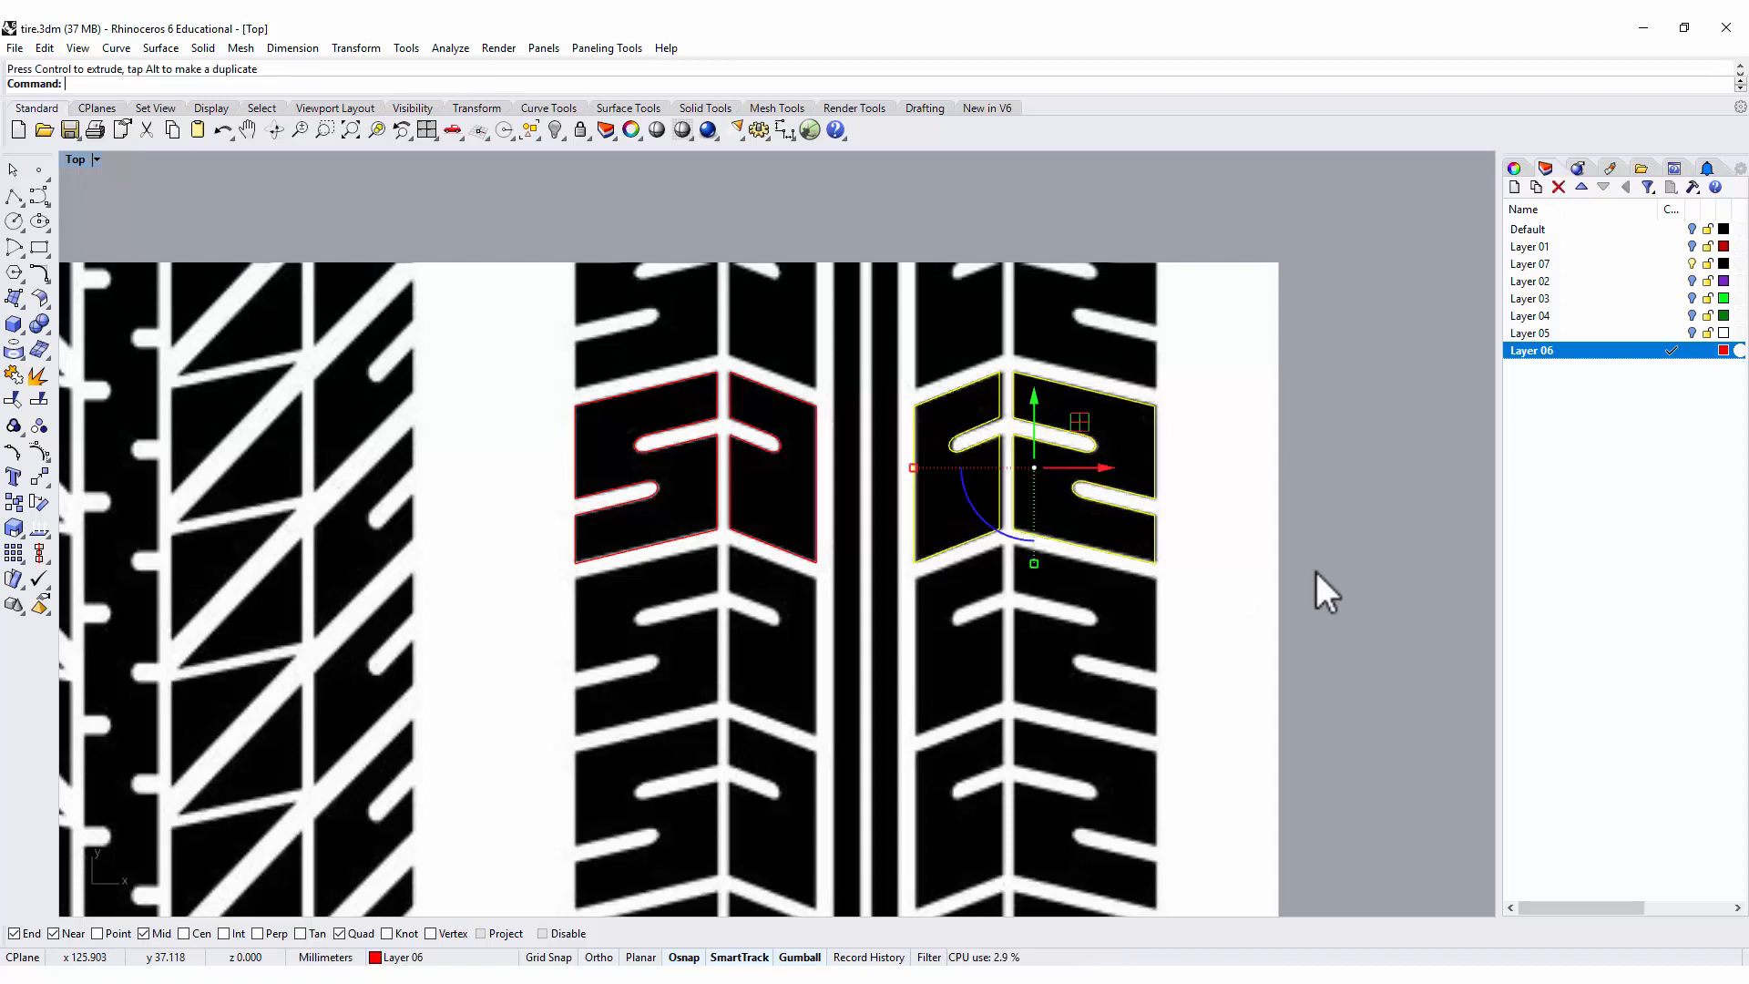
{"action": "left_click", "coordinate": [1316, 566]}
Unlock the reference picture and delete it, keeping only the four block outlines.
{"action": "left_click", "coordinate": [1241, 460]}
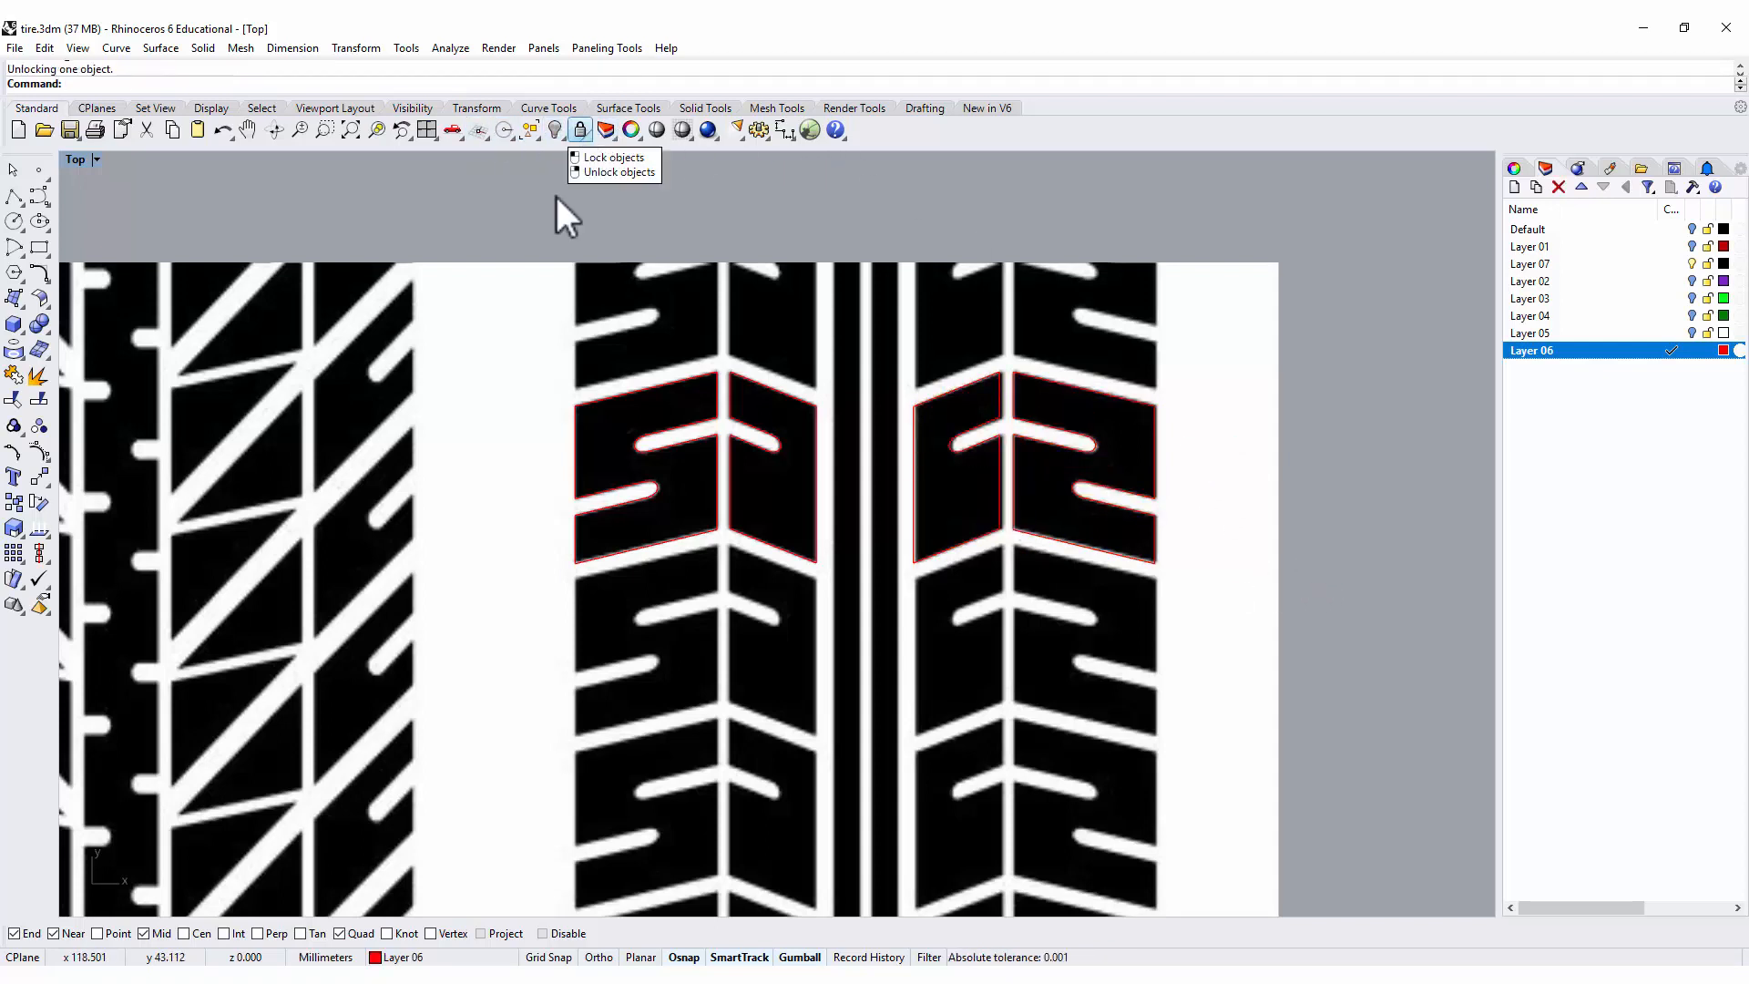
{"action": "left_click", "coordinate": [515, 303]}
{"action": "key", "text": "Delete"}
{"action": "scroll", "coordinate": [809, 385], "scroll_direction": "down", "scroll_amount": 6}
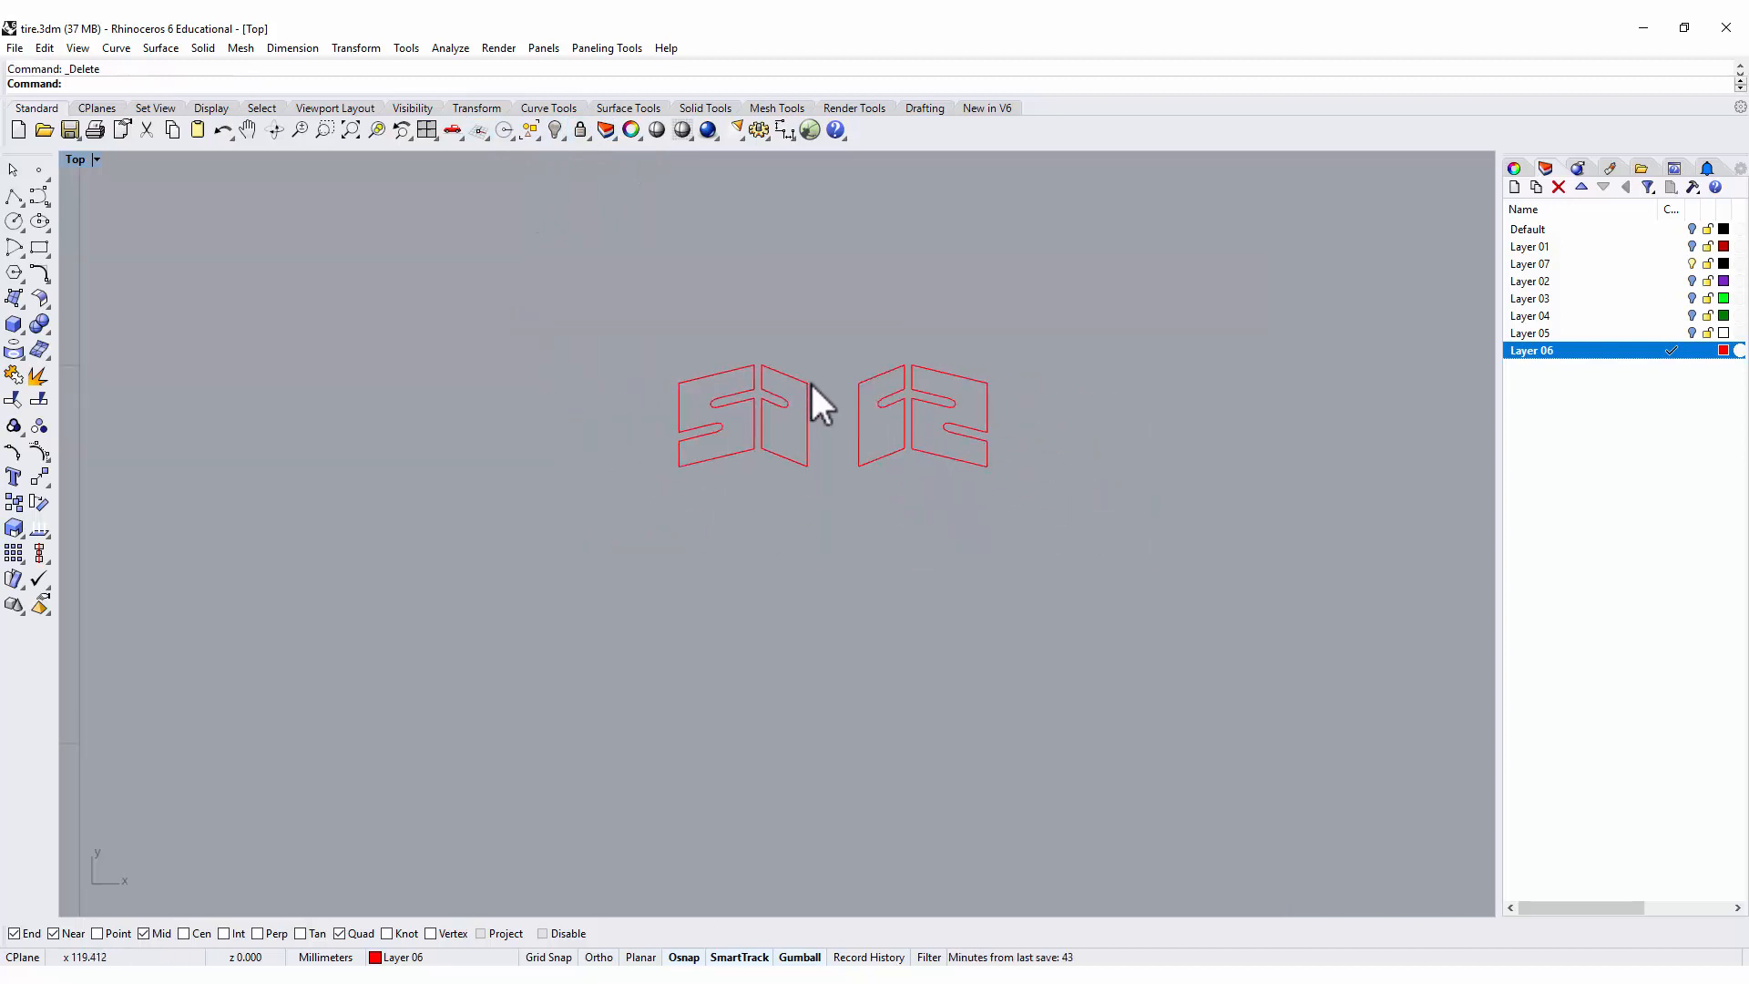
Move all four block outlines into the middle strip of the unrolled tire band, near its left end.
{"action": "scroll", "coordinate": [800, 390], "scroll_direction": "down", "scroll_amount": 4}
{"action": "right_click_drag", "start_coordinate": [843, 542], "coordinate": [1098, 503]}
{"action": "left_click_drag", "start_coordinate": [933, 278], "coordinate": [1299, 476]}
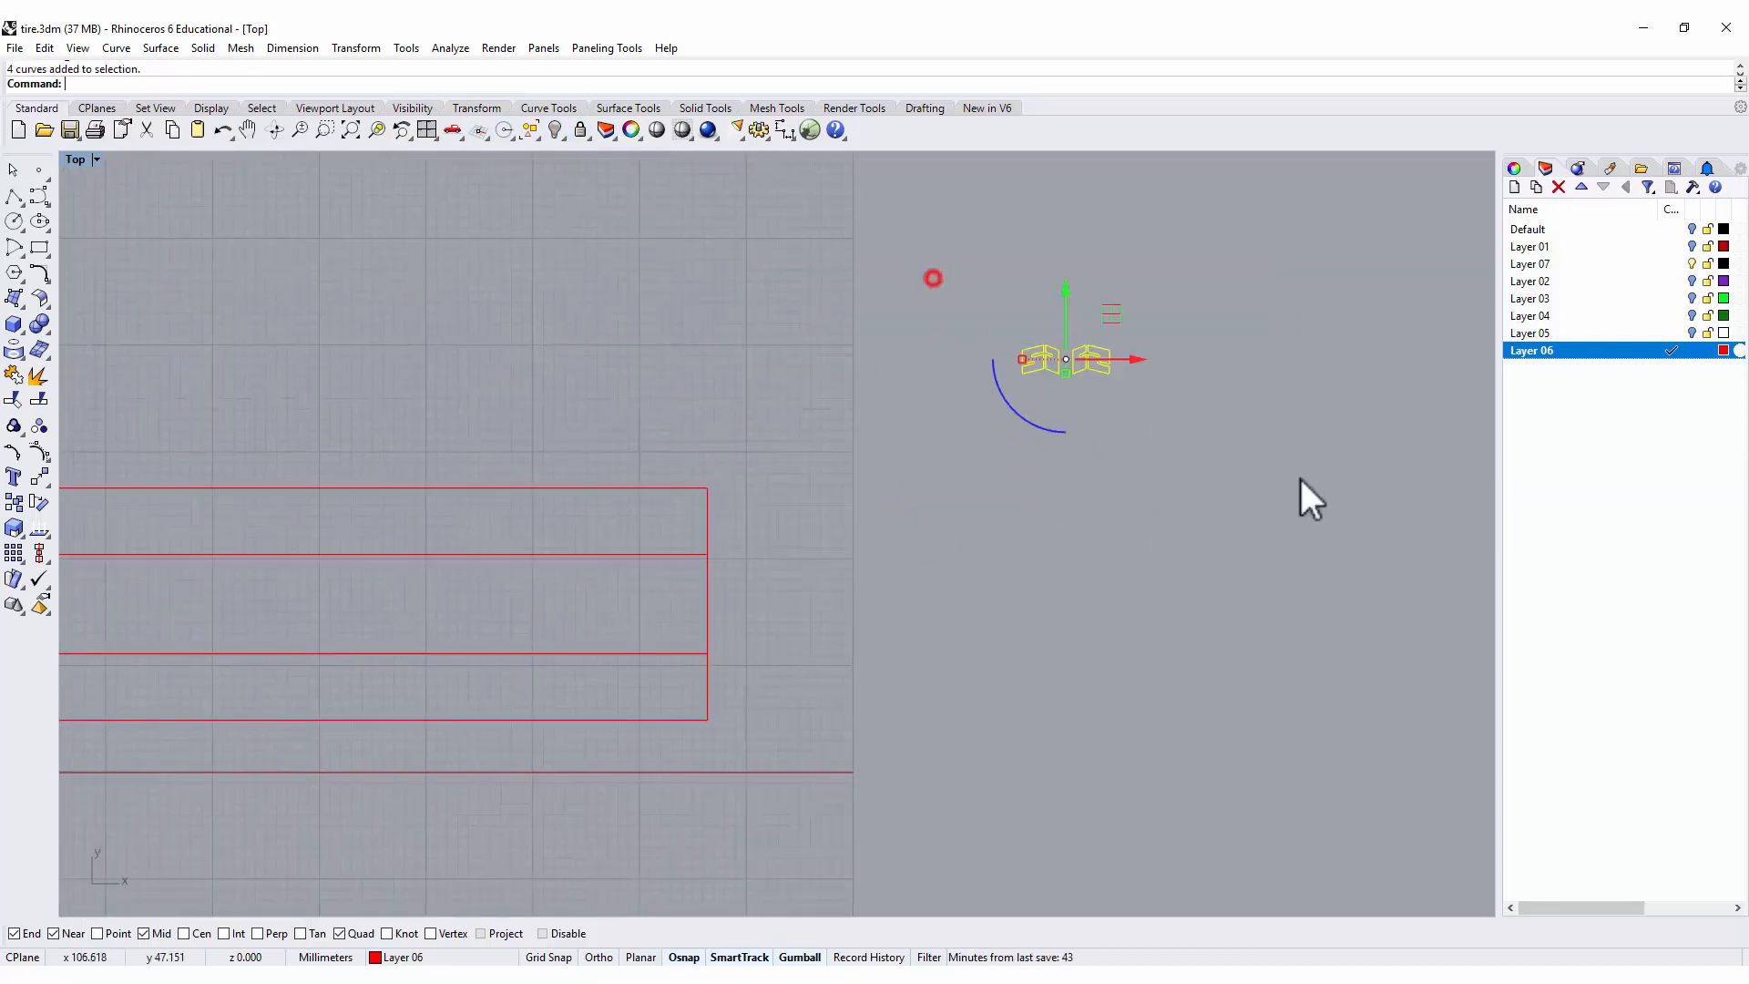
{"action": "left_click_drag", "start_coordinate": [1111, 314], "coordinate": [210, 572]}
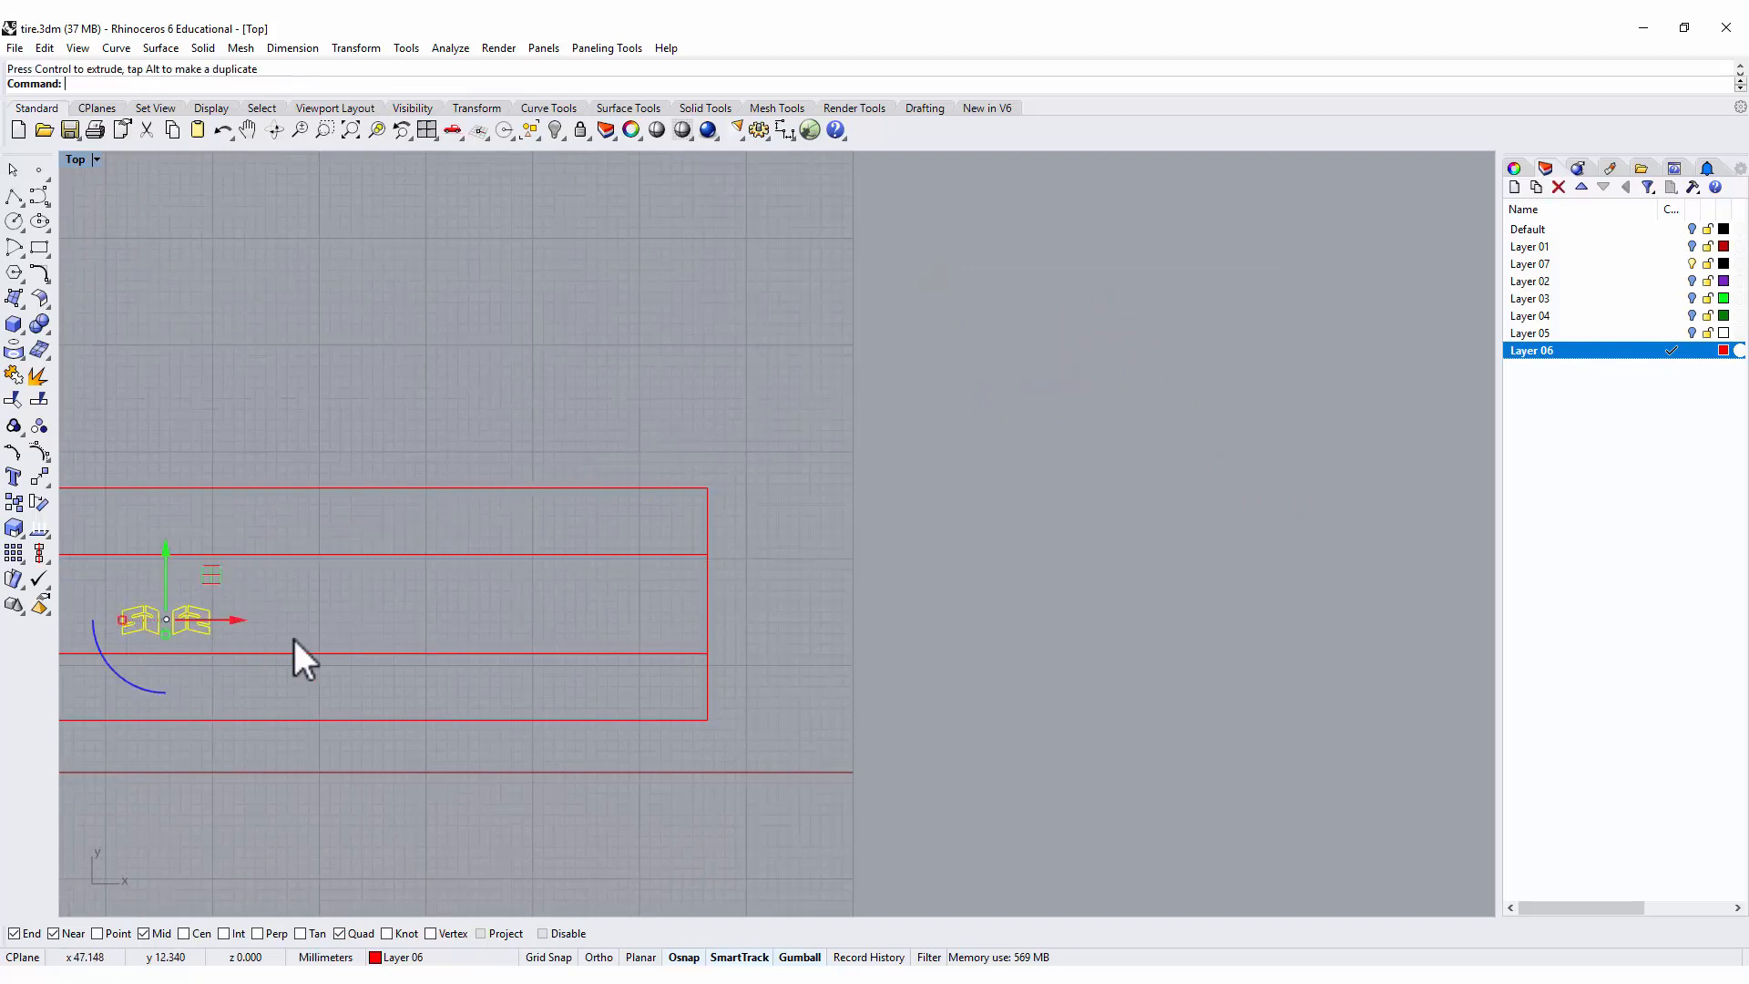
{"action": "scroll", "coordinate": [298, 632], "scroll_direction": "down", "scroll_amount": 4}
{"action": "right_click_drag", "start_coordinate": [557, 622], "coordinate": [1044, 525]}
{"action": "scroll", "coordinate": [779, 528], "scroll_direction": "up", "scroll_amount": 10}
{"action": "scroll", "coordinate": [779, 527], "scroll_direction": "up", "scroll_amount": 4}
{"action": "right_click_drag", "start_coordinate": [620, 581], "coordinate": [975, 567]}
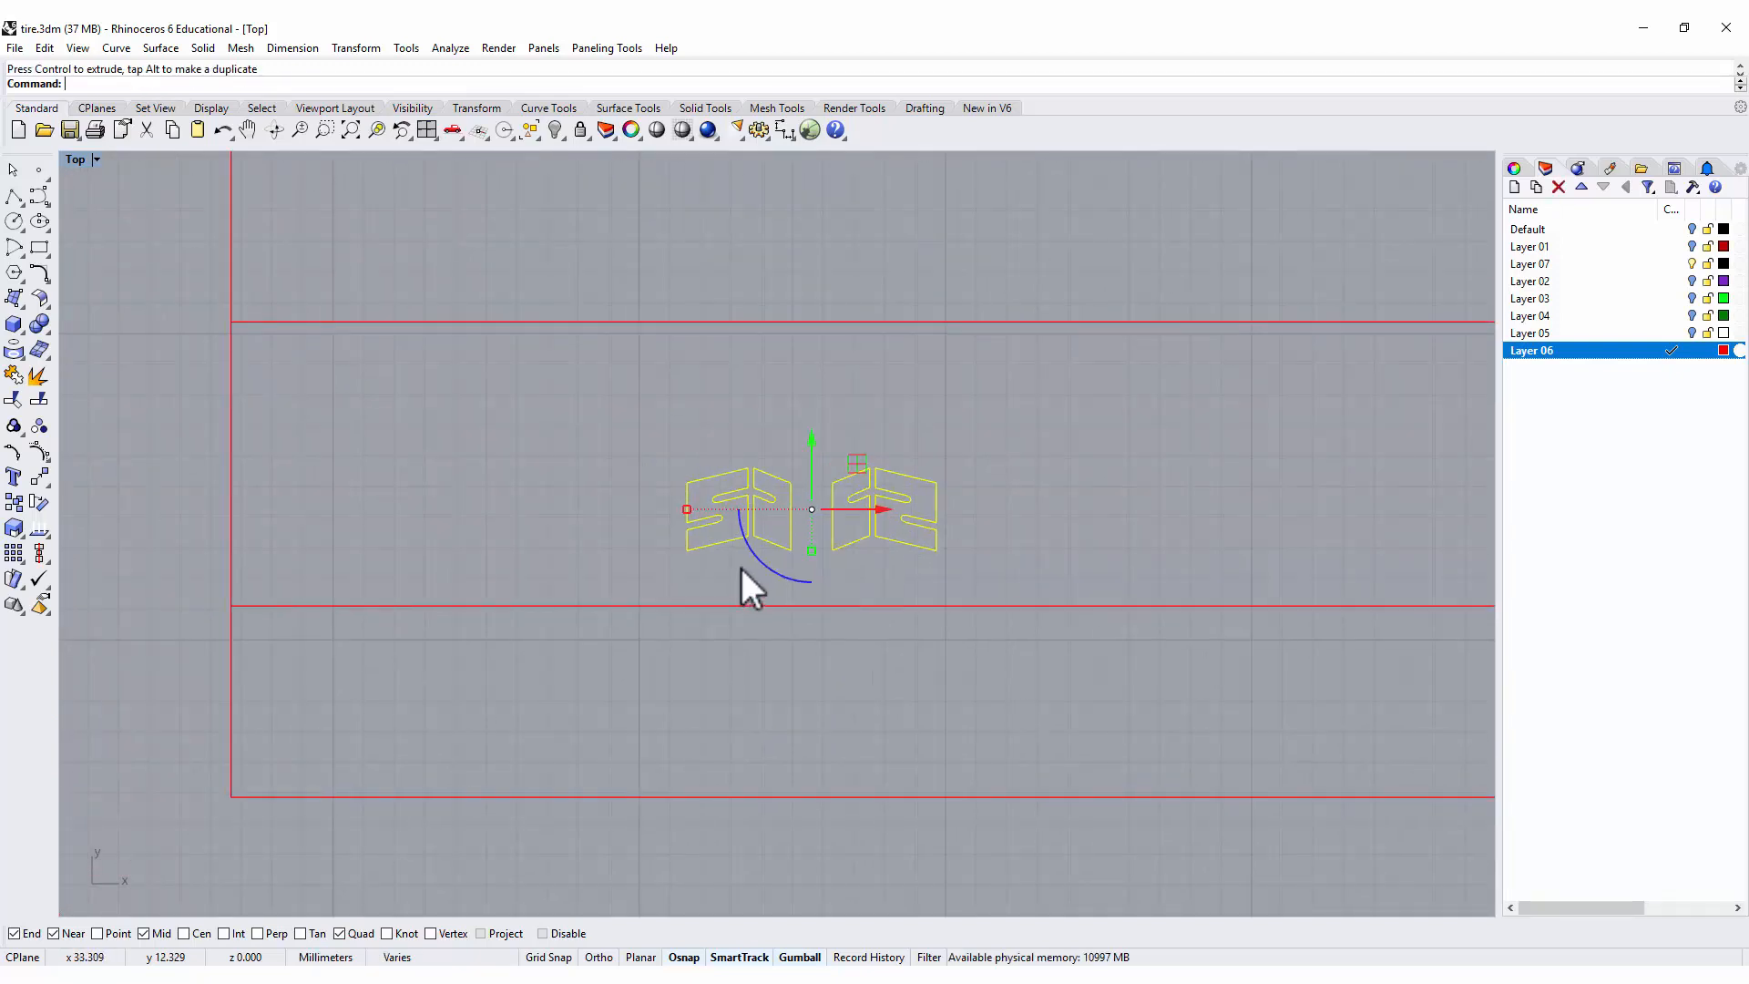
Rotate the four block outlines 90 degrees counterclockwise so the two pairs stack across the middle strip's width.
{"action": "left_click_drag", "start_coordinate": [757, 558], "coordinate": [902, 567]}
{"action": "left_click", "coordinate": [1012, 426]}
{"action": "scroll", "coordinate": [817, 483], "scroll_direction": "down", "scroll_amount": 4}
{"action": "right_click_drag", "start_coordinate": [902, 578], "coordinate": [999, 578]}
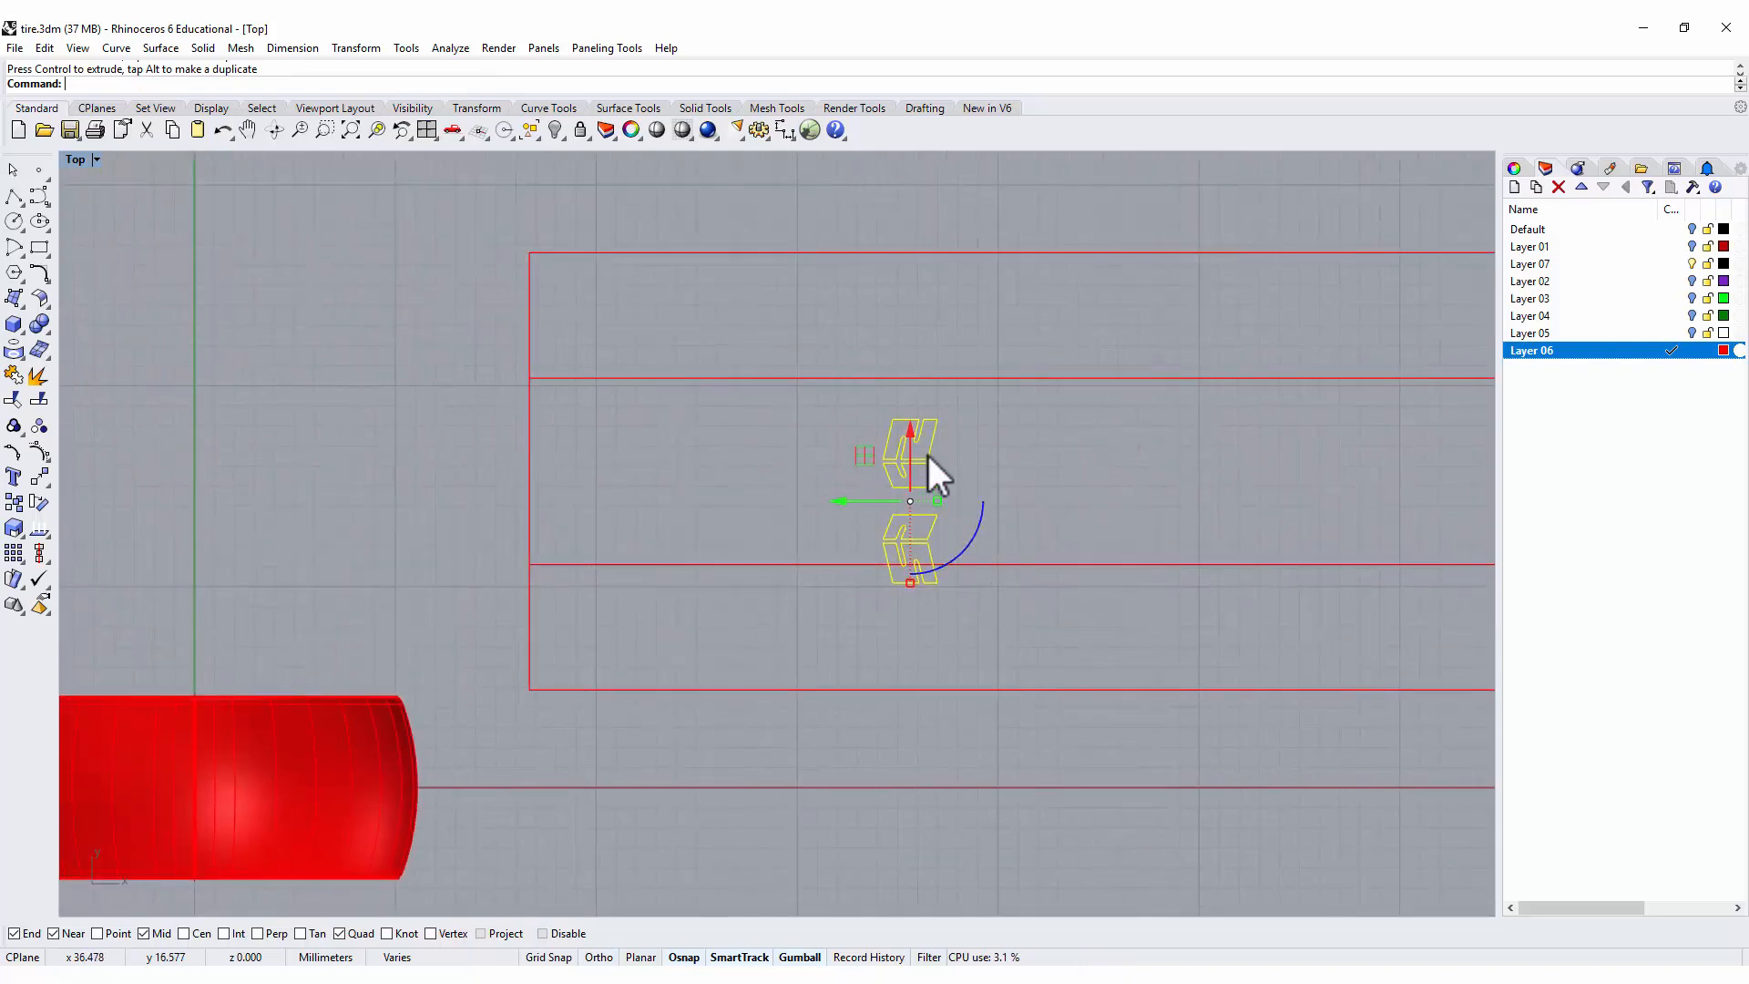
Move the rotated outlines next to the middle strip's left edge and scale them uniformly to span the strip's width.
{"action": "left_click_drag", "start_coordinate": [849, 501], "coordinate": [566, 405]}
{"action": "scroll", "coordinate": [691, 434], "scroll_direction": "up", "scroll_amount": 4}
{"action": "right_click_drag", "start_coordinate": [710, 451], "coordinate": [820, 445]}
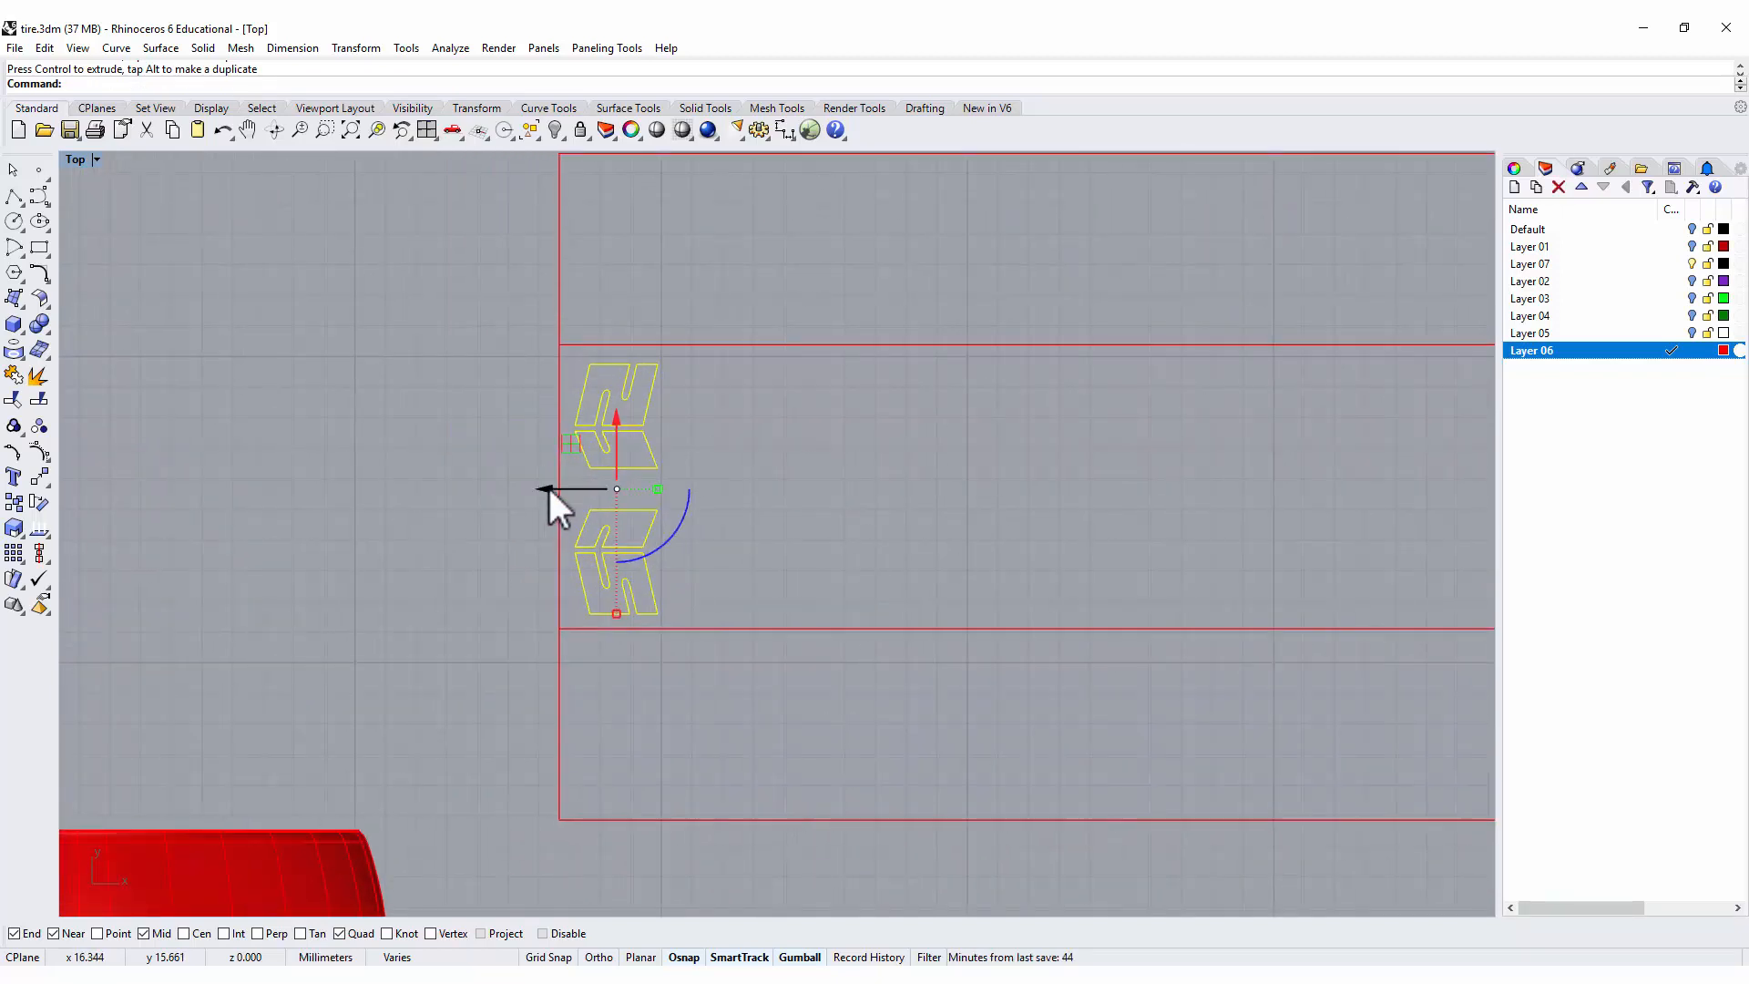
{"action": "left_click_drag", "start_coordinate": [549, 489], "coordinate": [546, 484]}
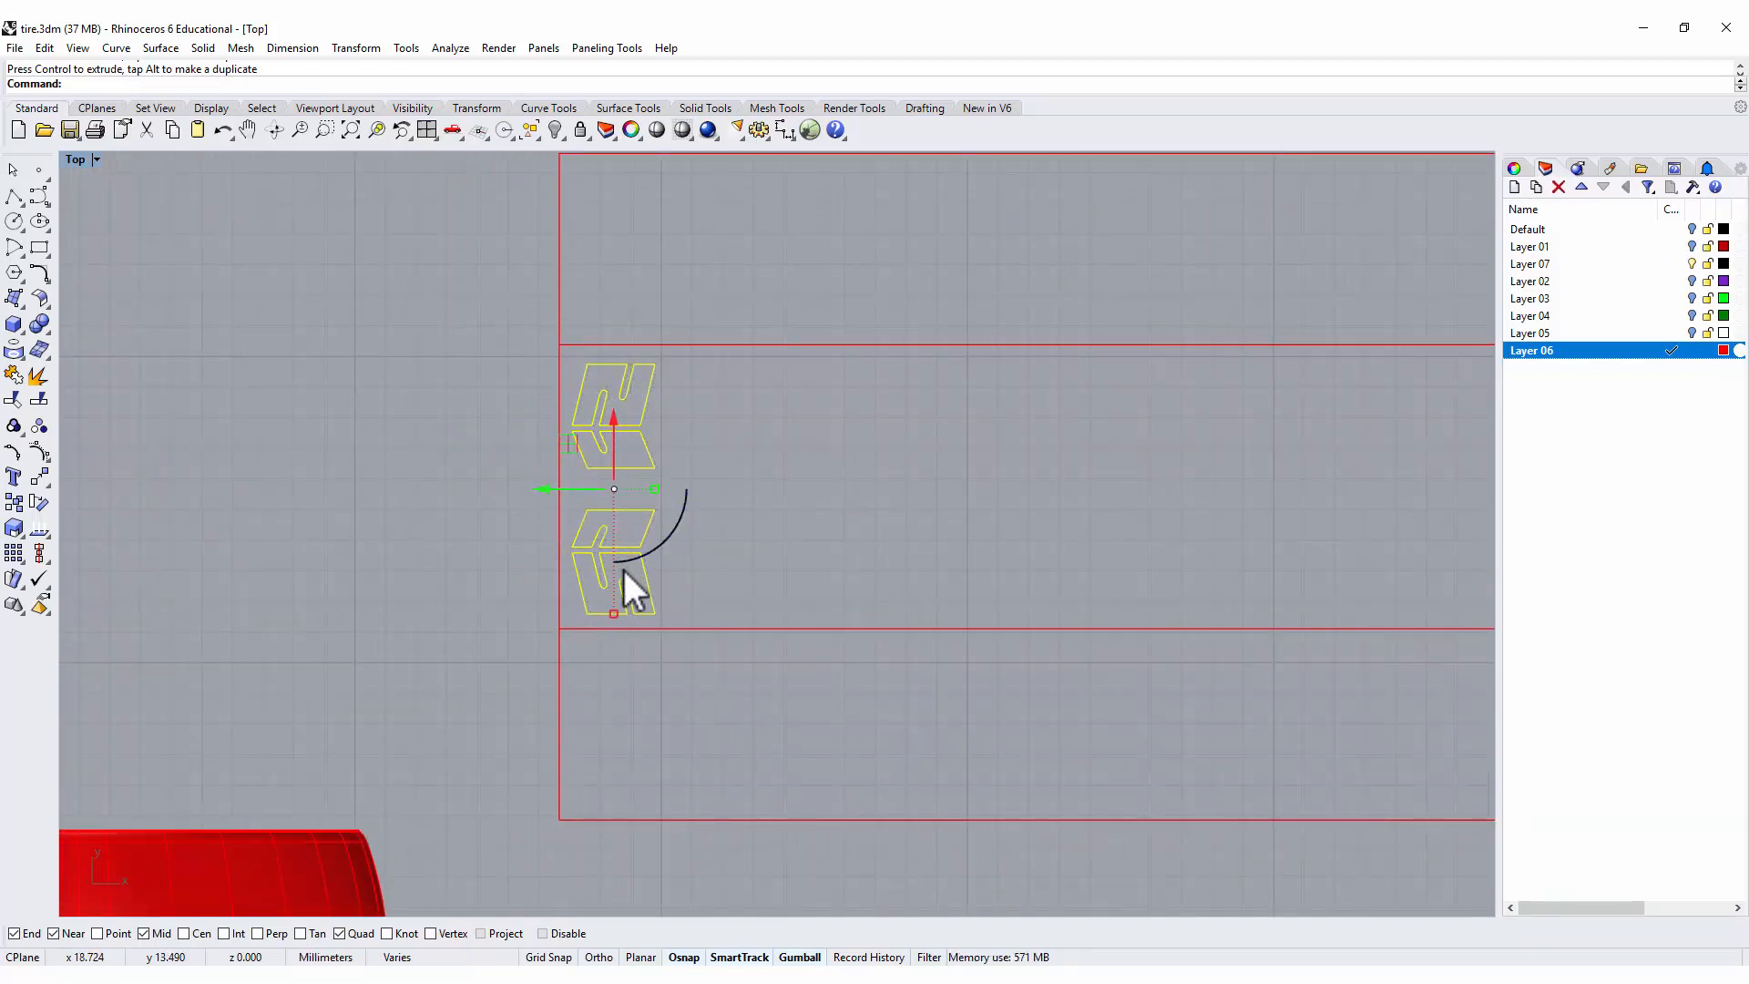
{"action": "left_click_drag", "start_coordinate": [614, 614], "coordinate": [627, 631]}
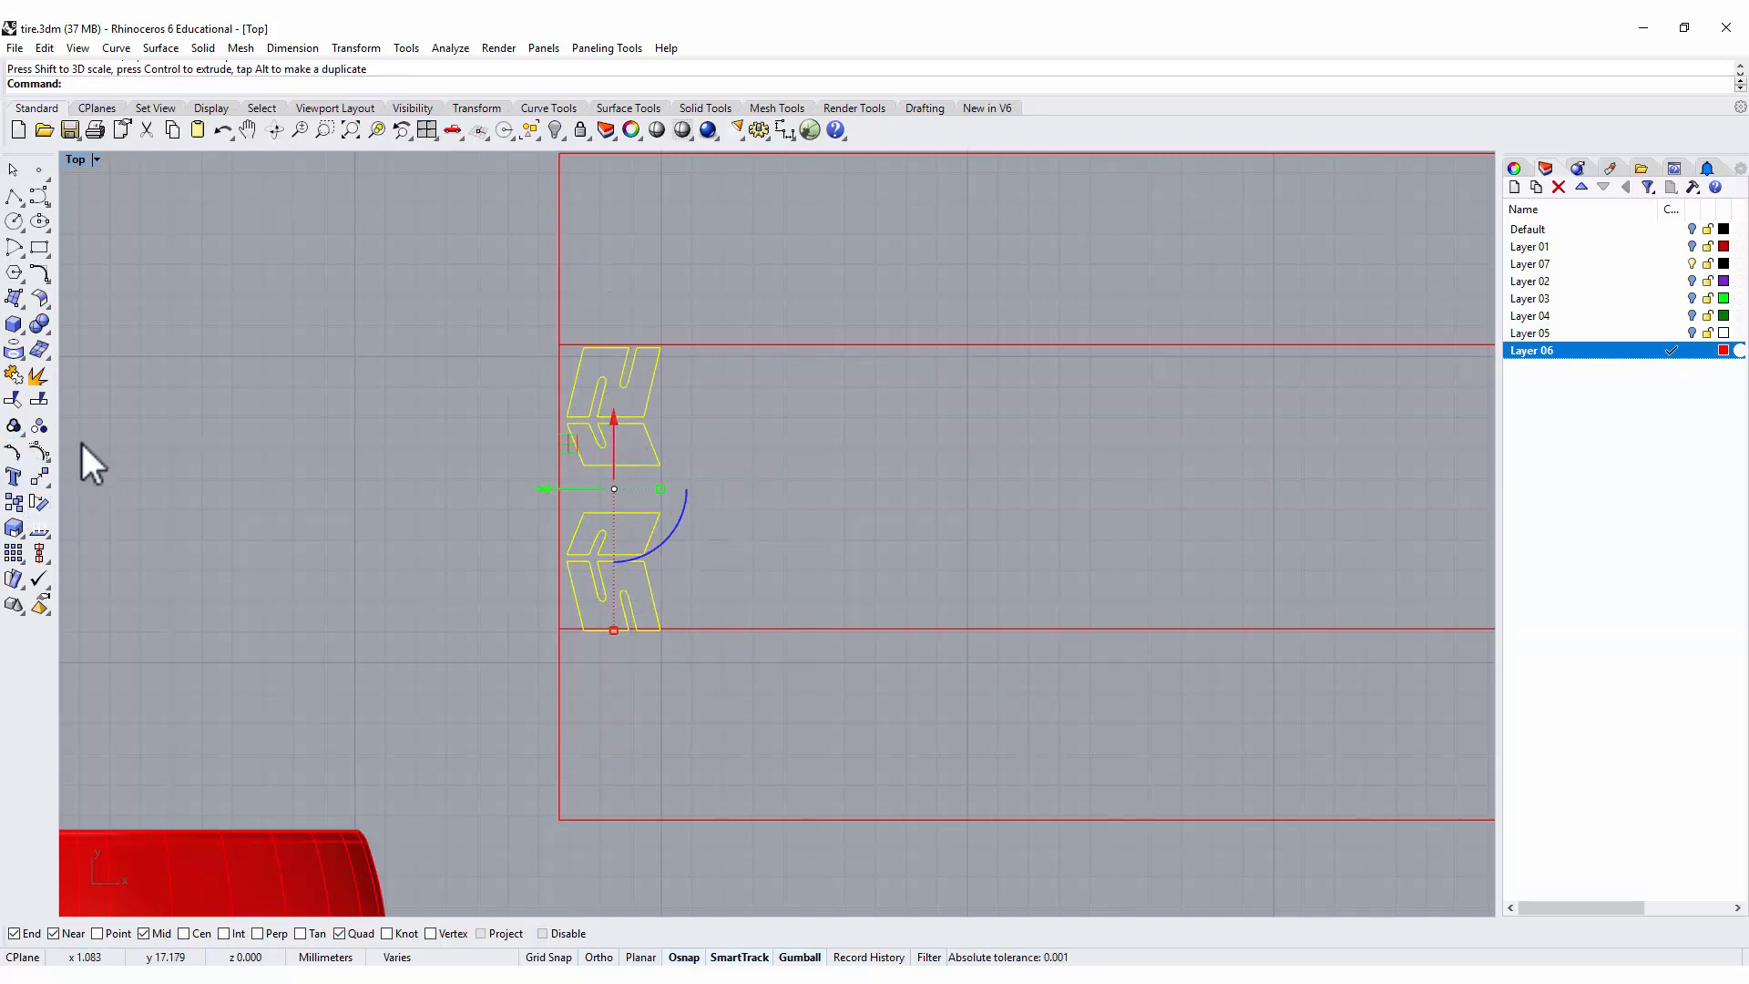
Group the four block outlines and align their horizontal center with the middle strip, using its left edge's midpoint.
{"action": "left_click", "coordinate": [14, 426]}
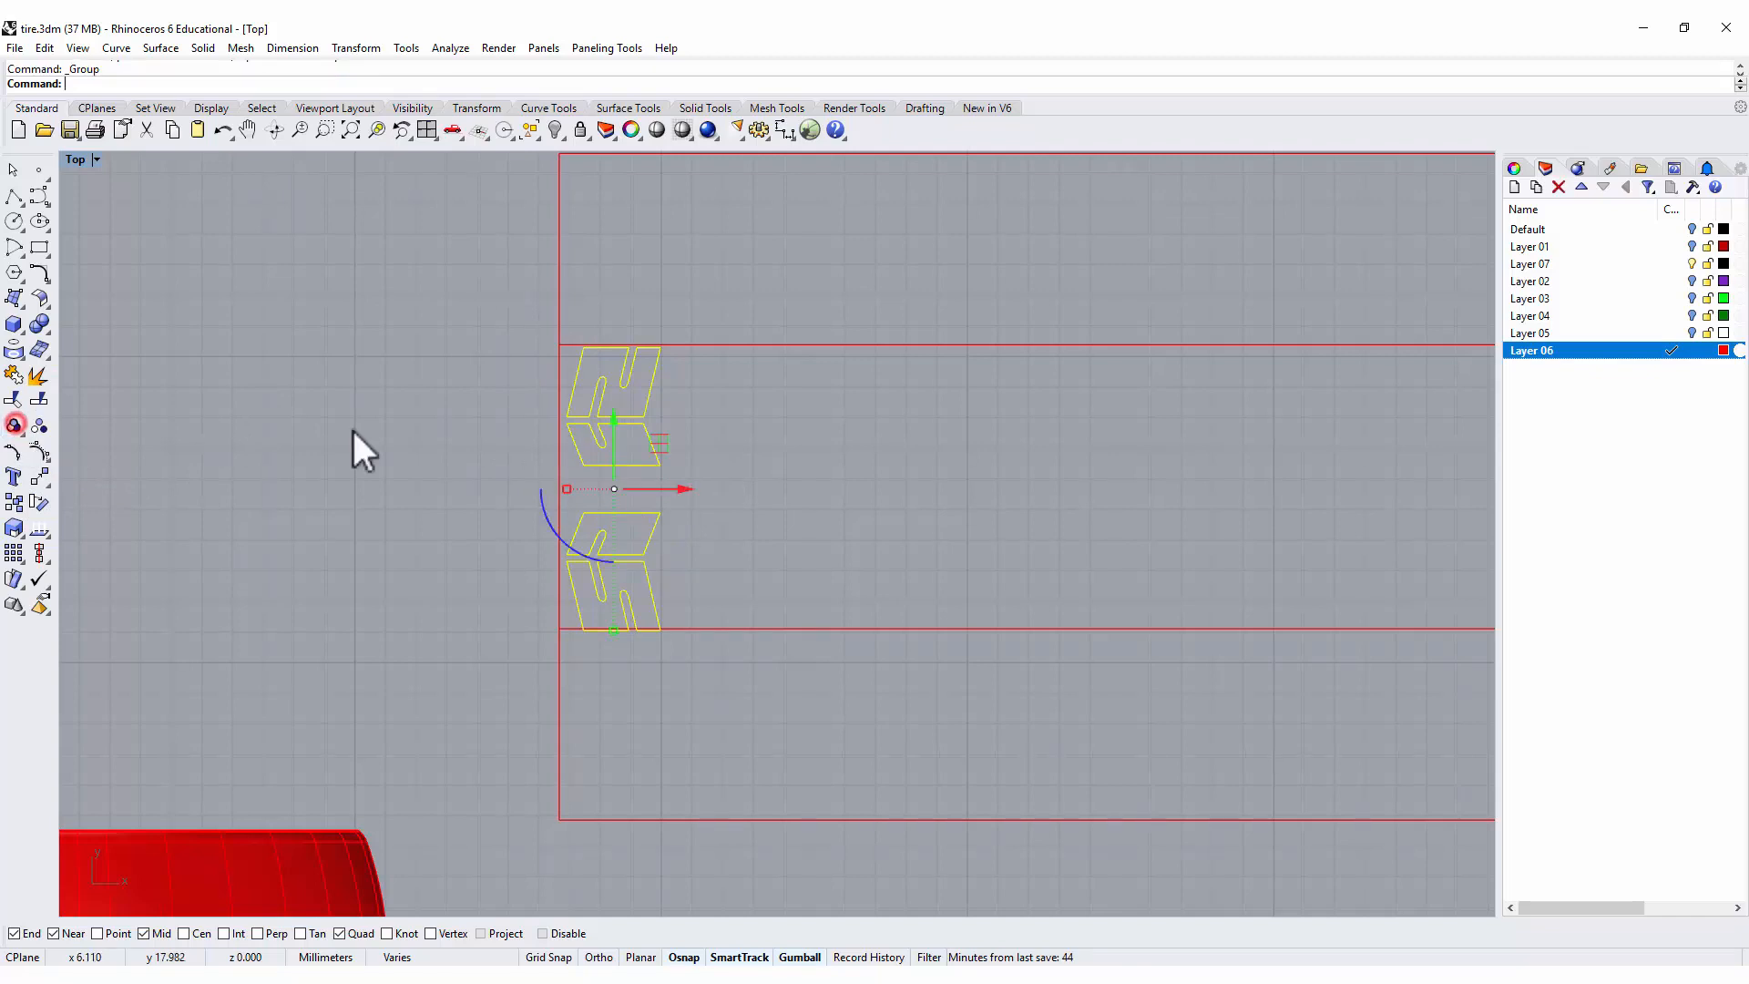
{"action": "left_click", "coordinate": [705, 344], "text": "shift"}
{"action": "scroll", "coordinate": [702, 533], "scroll_direction": "down", "scroll_amount": 1}
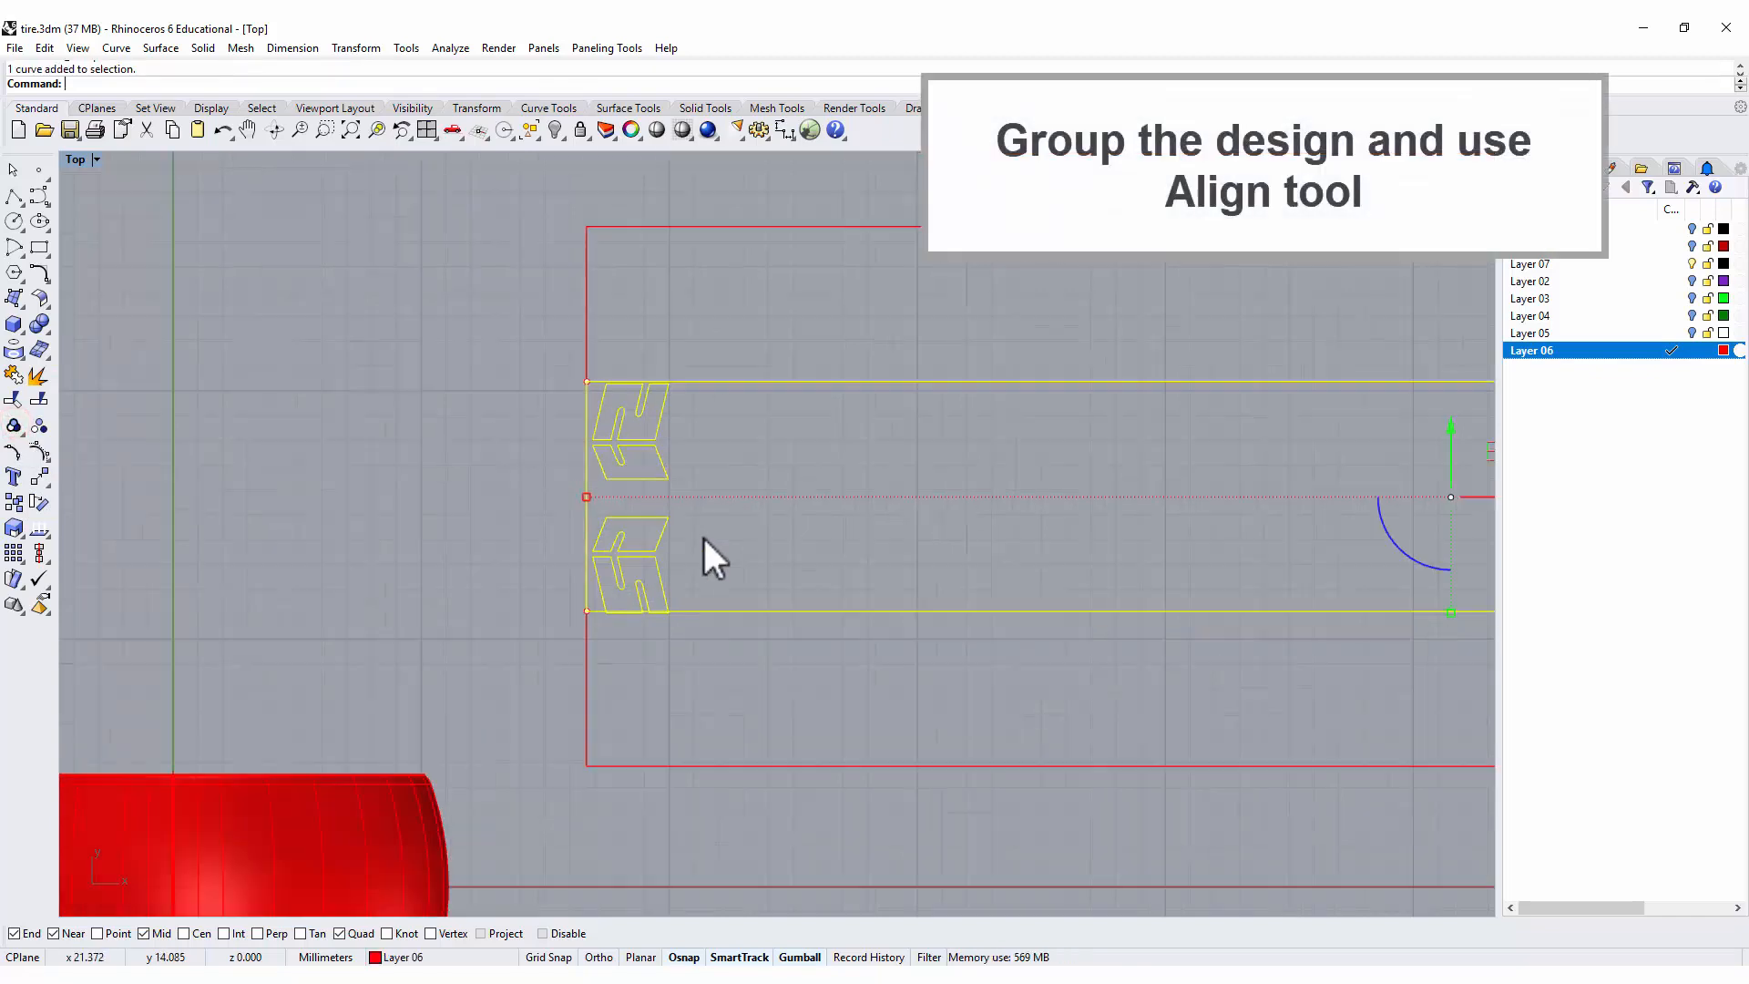
{"action": "left_click", "coordinate": [37, 548]}
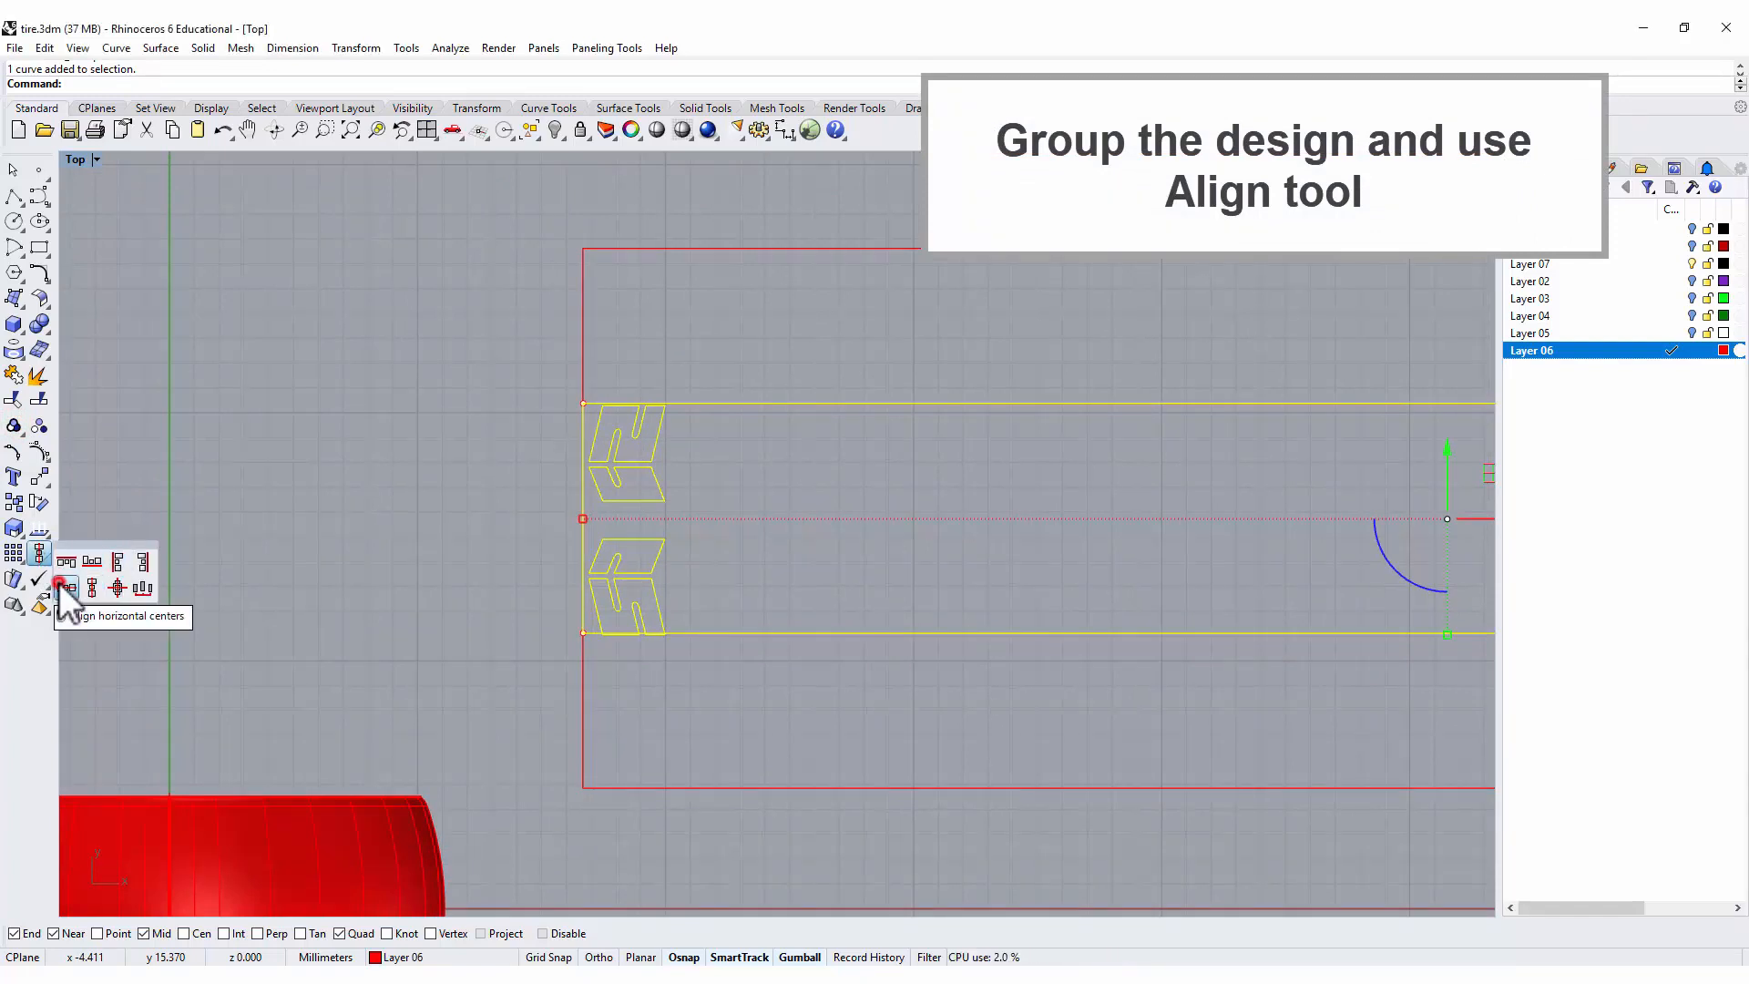
{"action": "left_click", "coordinate": [62, 586]}
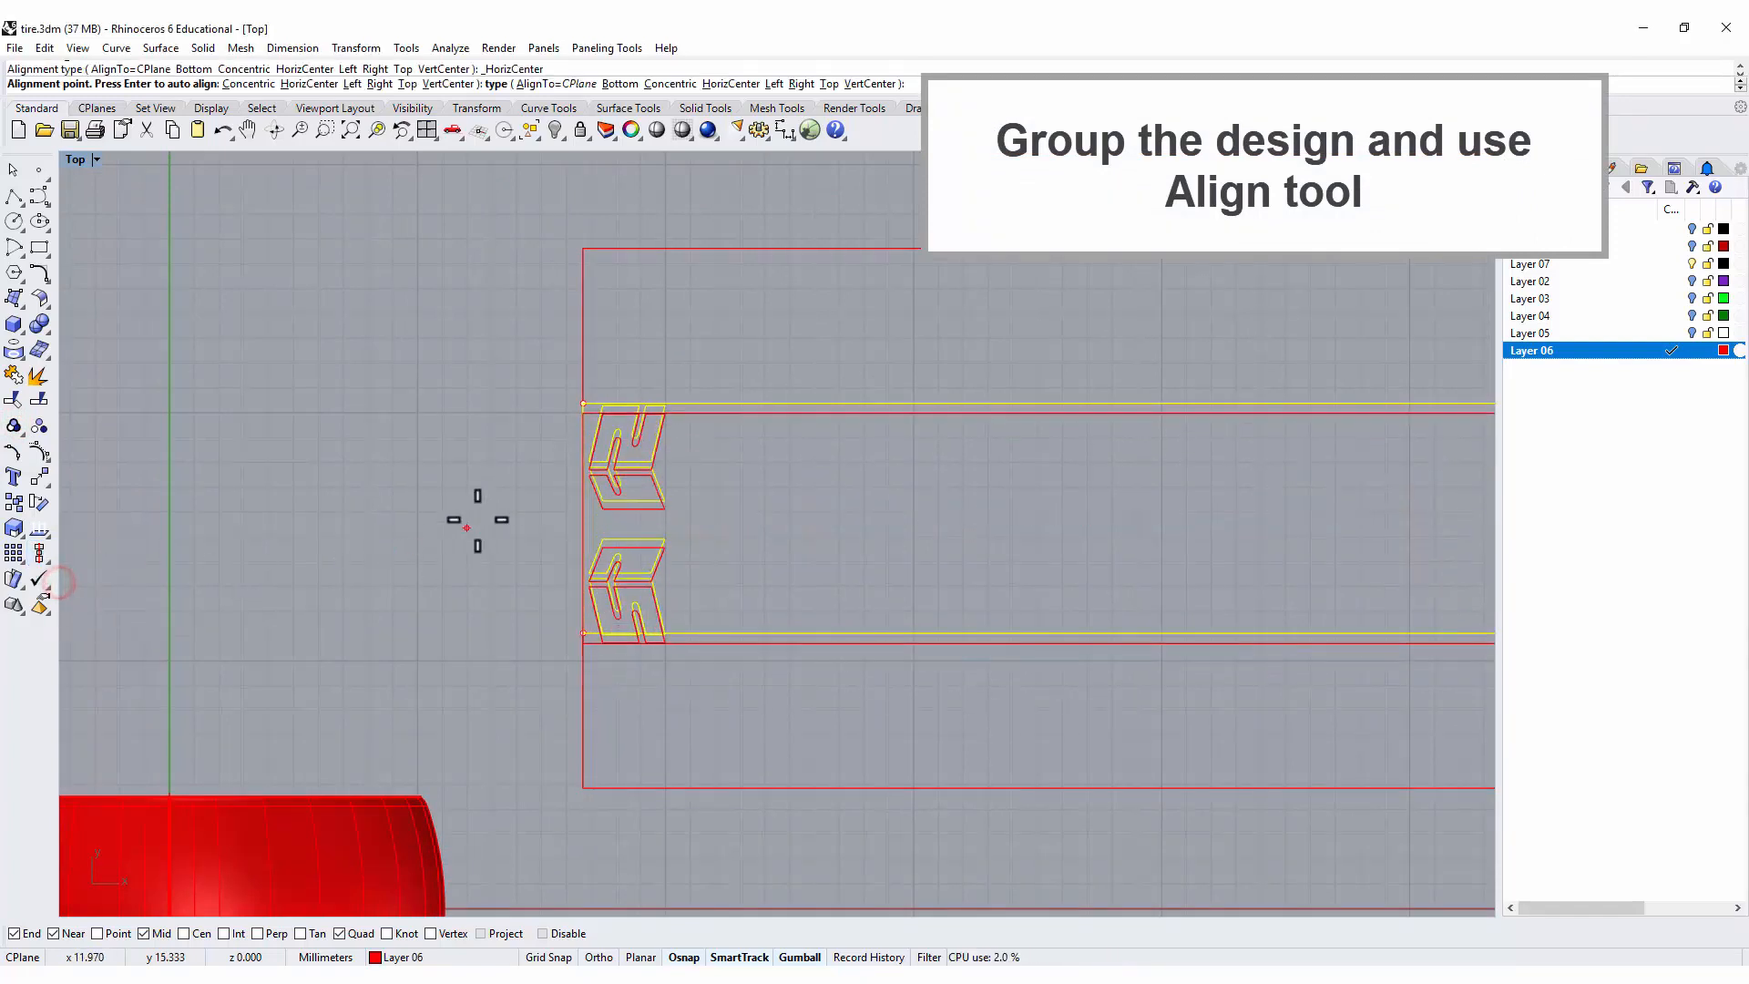
{"action": "left_click", "coordinate": [583, 517]}
{"action": "left_click", "coordinate": [503, 507]}
{"action": "scroll", "coordinate": [638, 529], "scroll_direction": "up", "scroll_amount": 3}
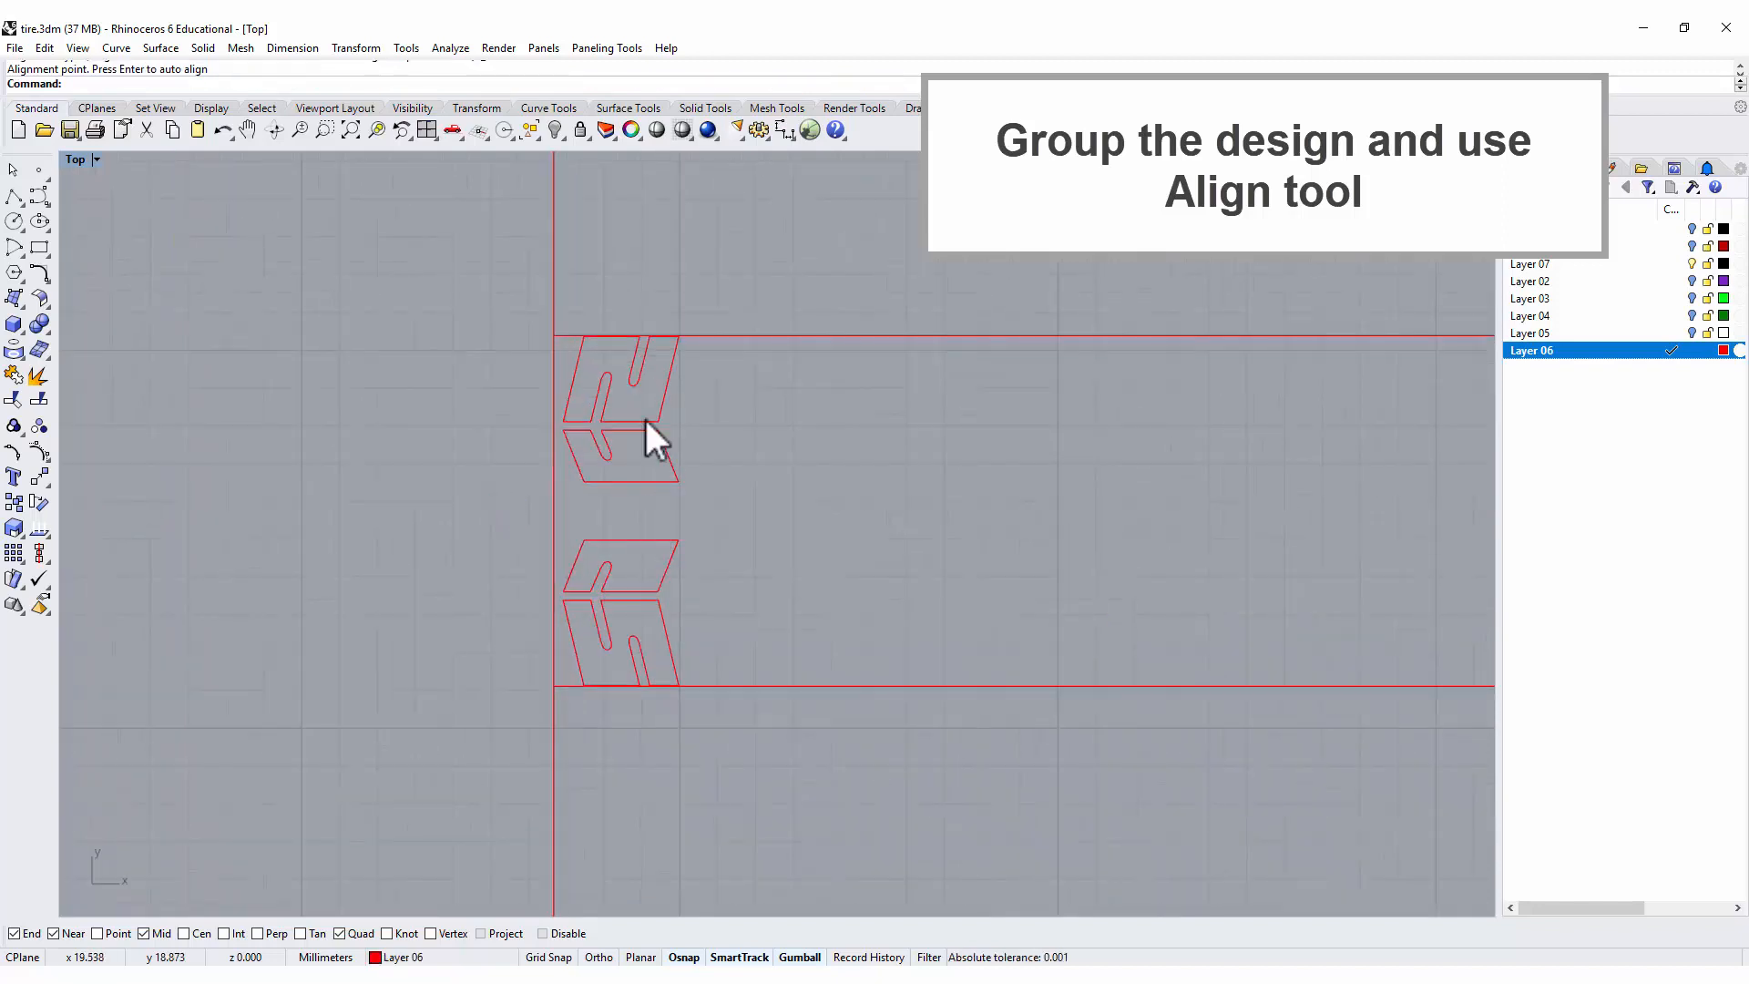
{"action": "scroll", "coordinate": [654, 652], "scroll_direction": "up", "scroll_amount": 3}
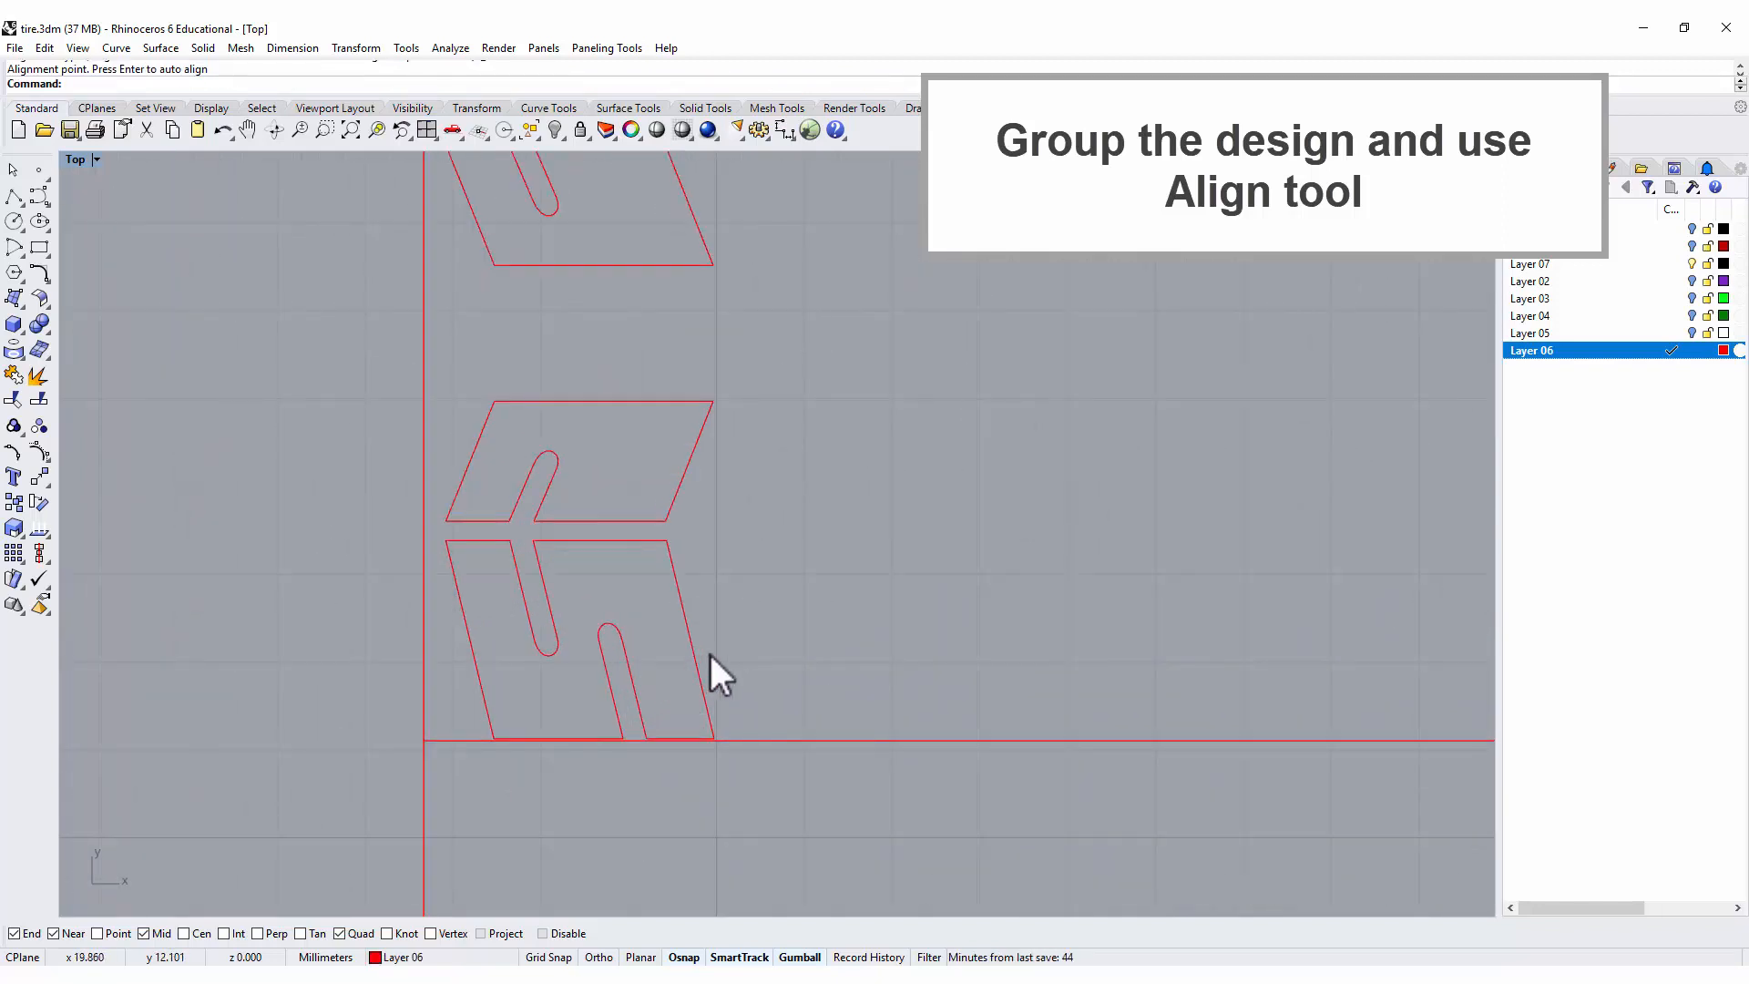
{"action": "scroll", "coordinate": [711, 654], "scroll_direction": "down", "scroll_amount": 2}
{"action": "scroll", "coordinate": [824, 501], "scroll_direction": "down", "scroll_amount": 2}
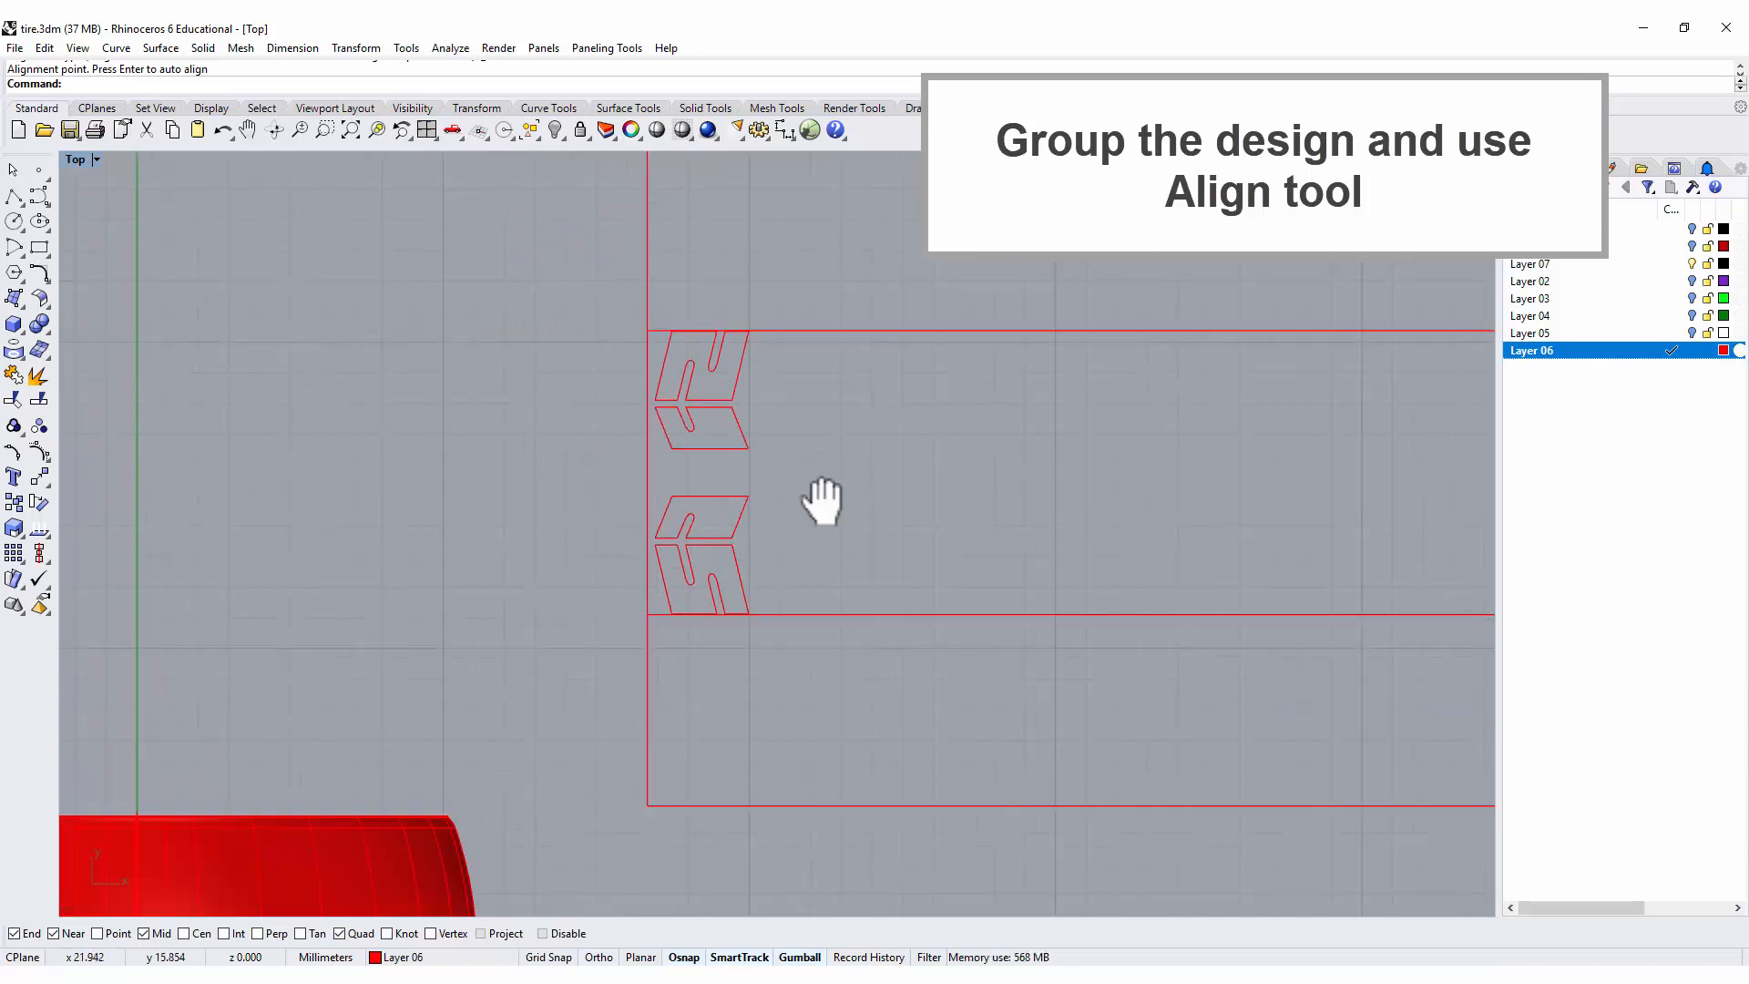
Create a linear array of 25 copies of the grouped blocks along the strip's lower edge, spaced about 2.9 mm apart.
{"action": "right_click_drag", "start_coordinate": [823, 501], "coordinate": [369, 392]}
{"action": "scroll", "coordinate": [471, 396], "scroll_direction": "down", "scroll_amount": 6}
{"action": "right_click", "coordinate": [369, 392]}
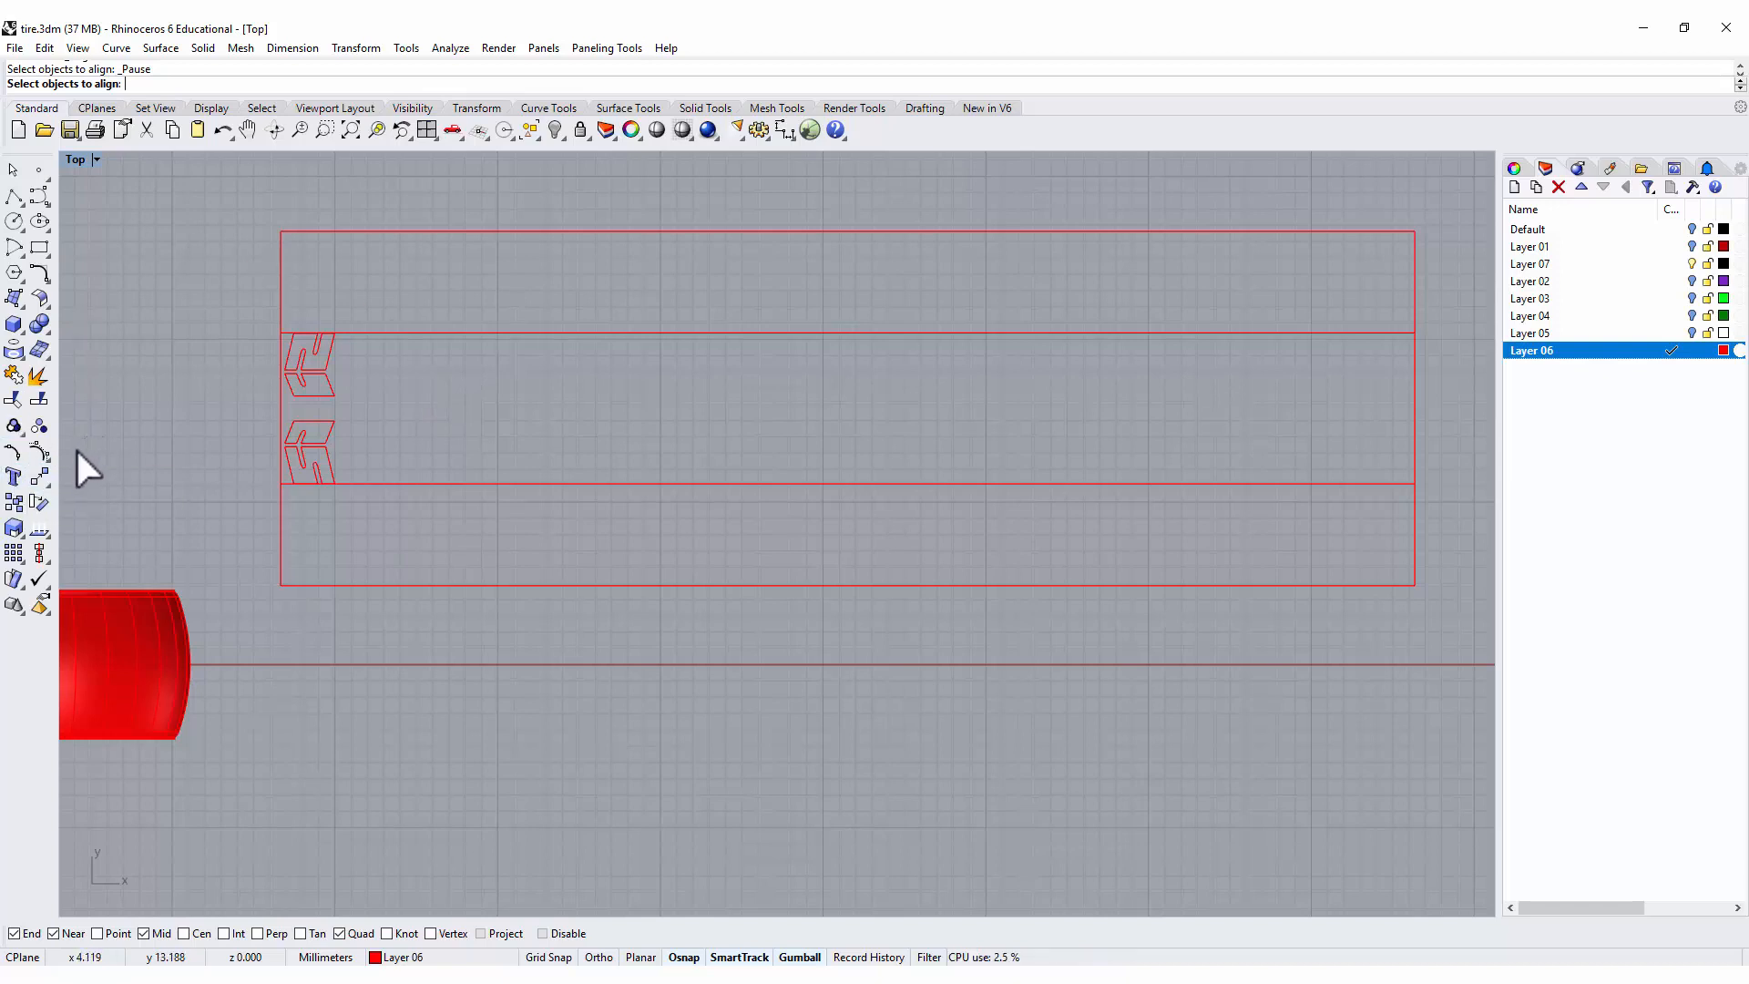
{"action": "left_click", "coordinate": [21, 561]}
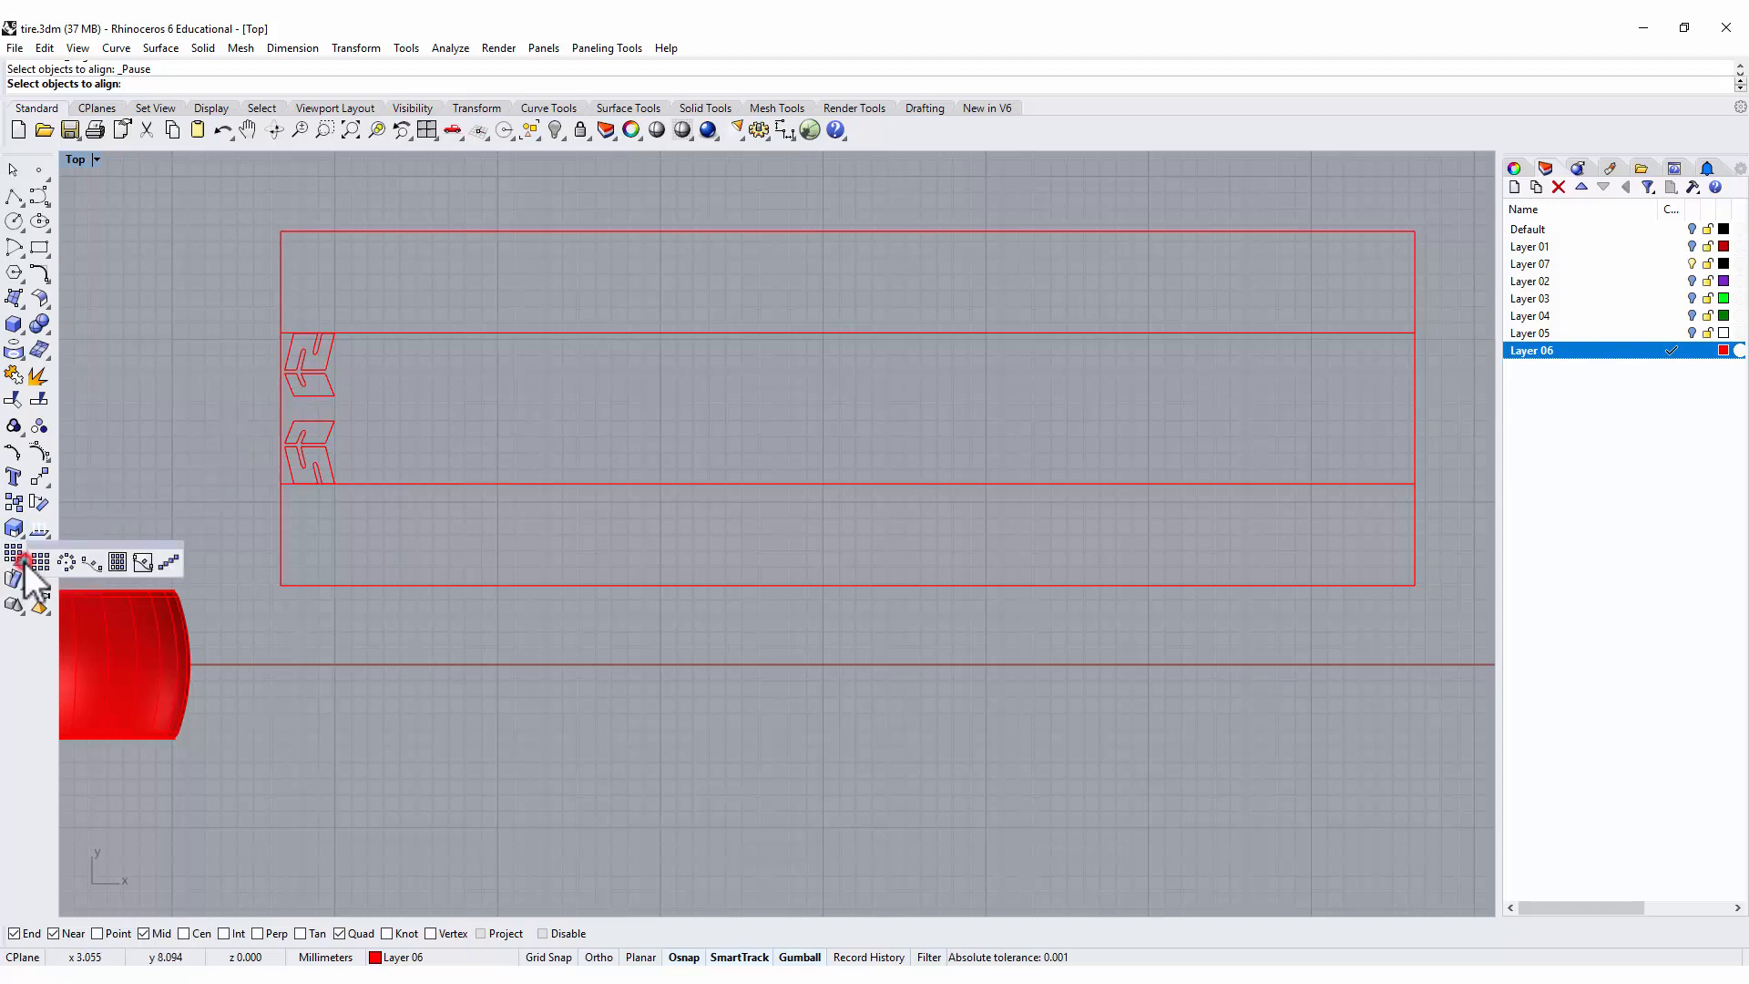
{"action": "left_click", "coordinate": [169, 562]}
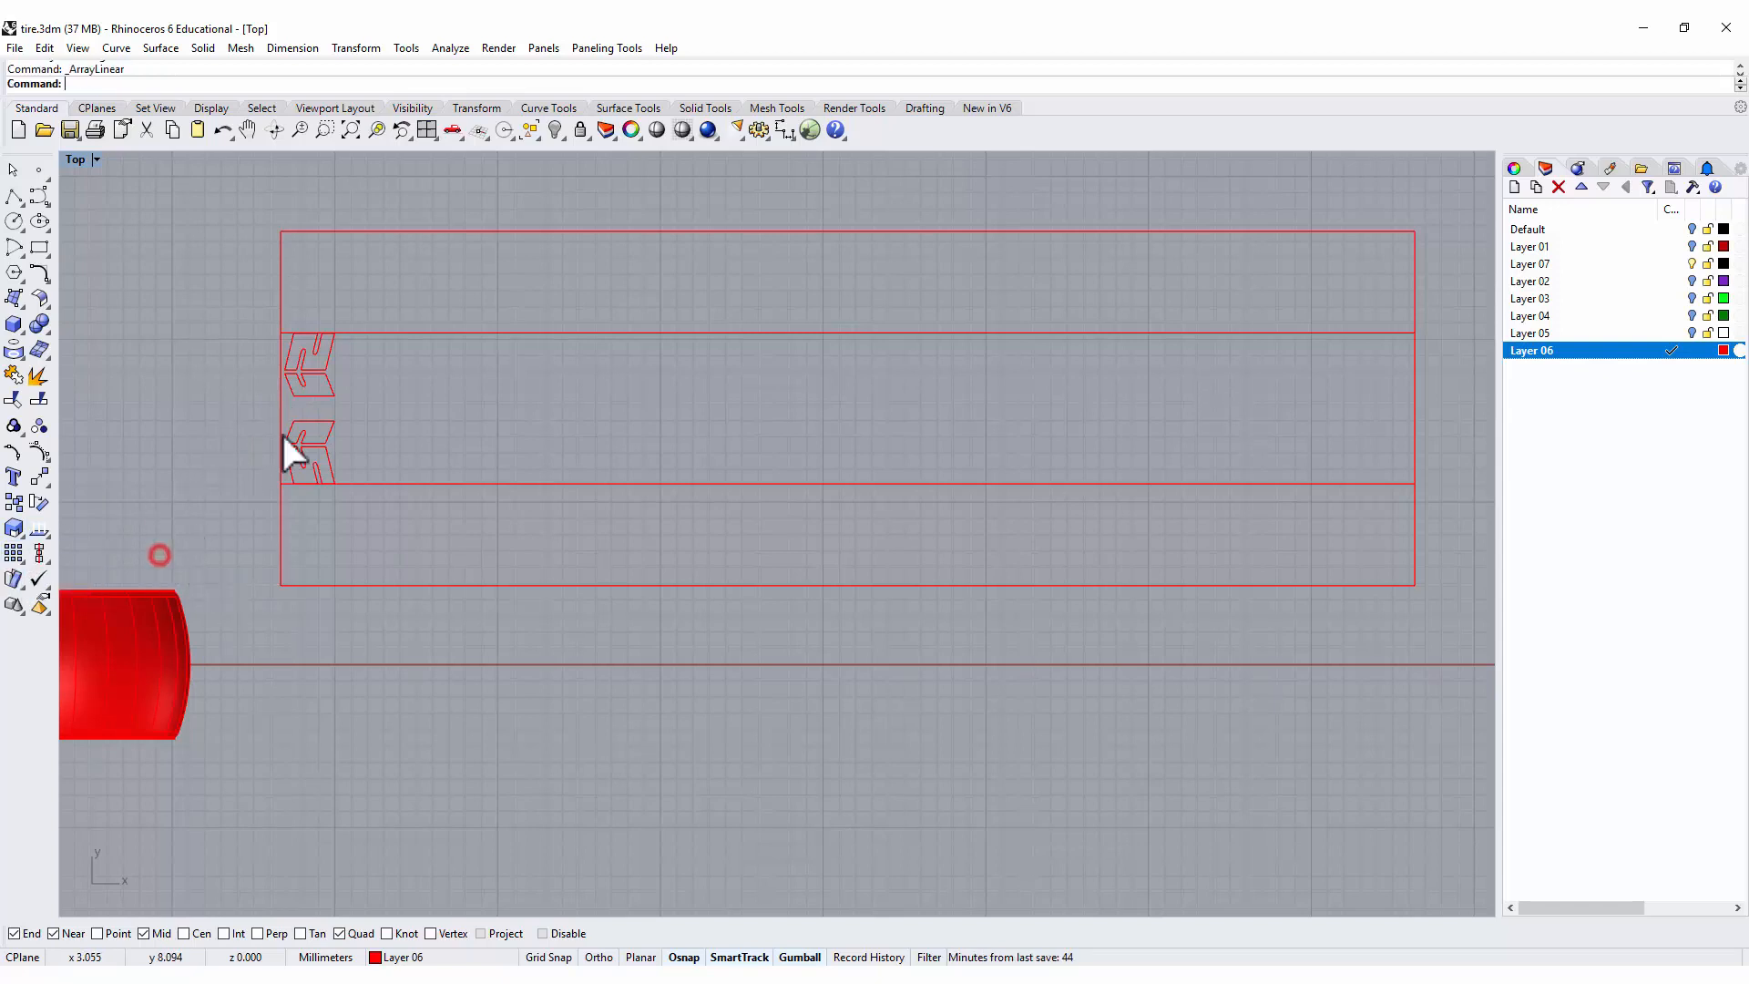
{"action": "left_click", "coordinate": [313, 401]}
{"action": "key", "text": "Return"}
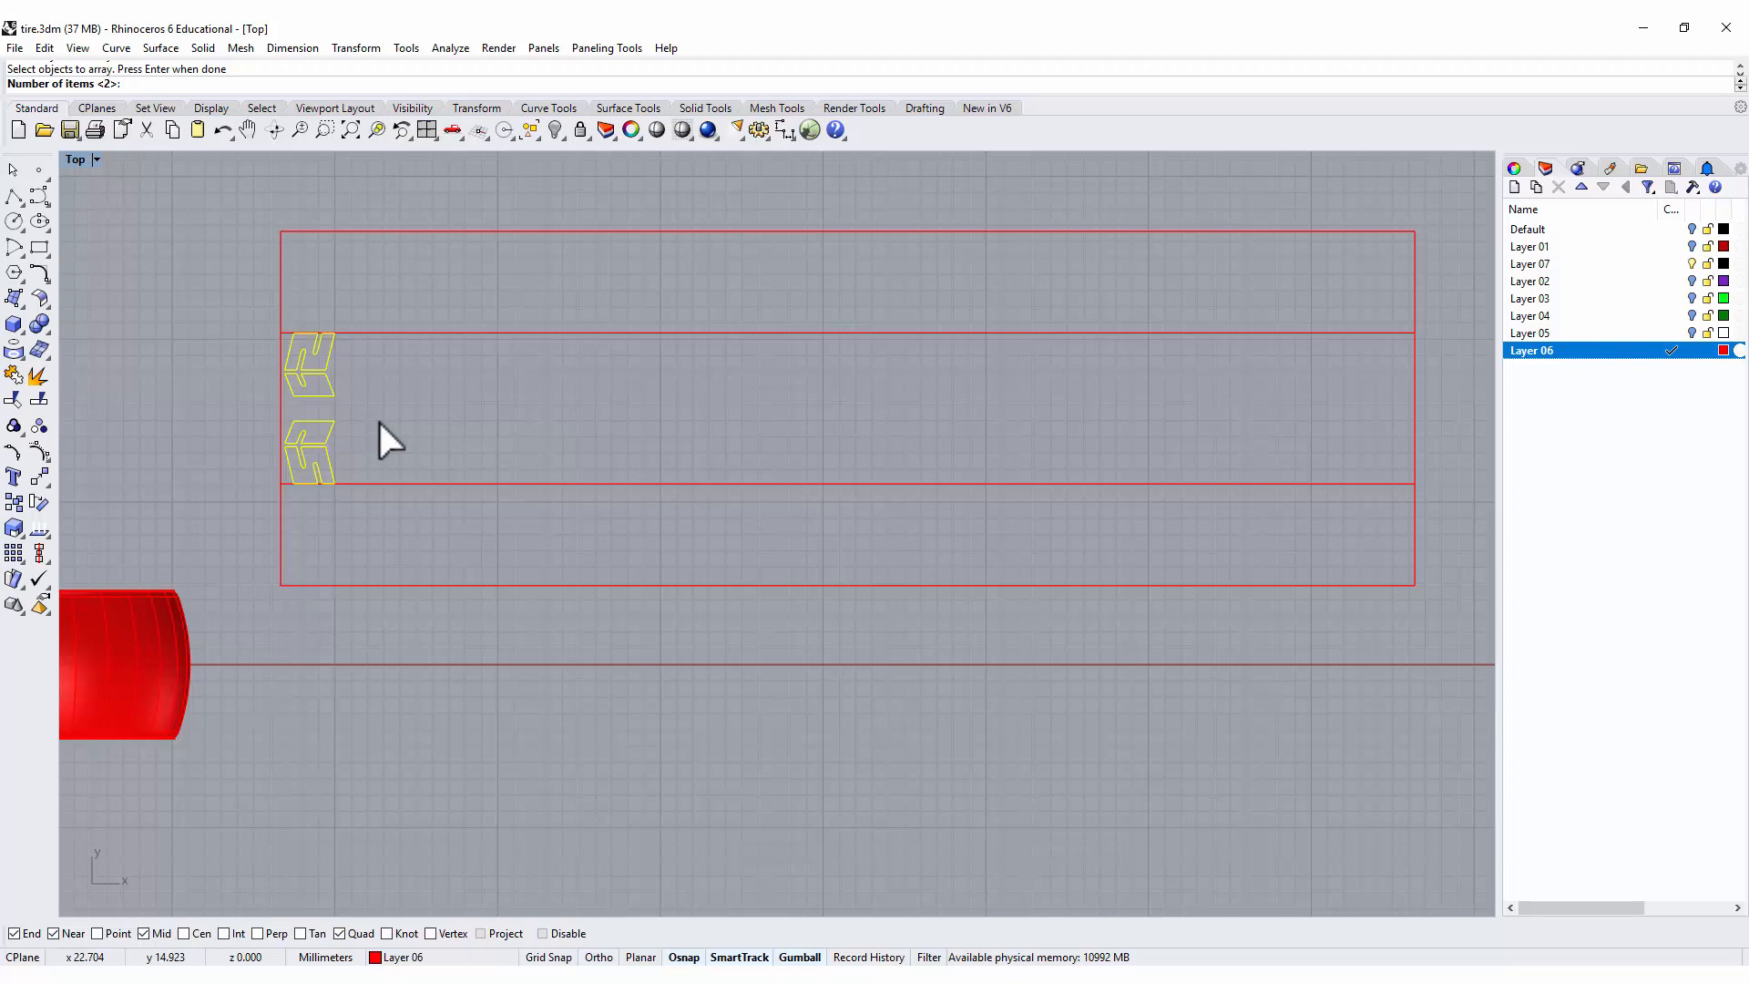
{"action": "type", "text": "25"}
{"action": "key", "text": "Return"}
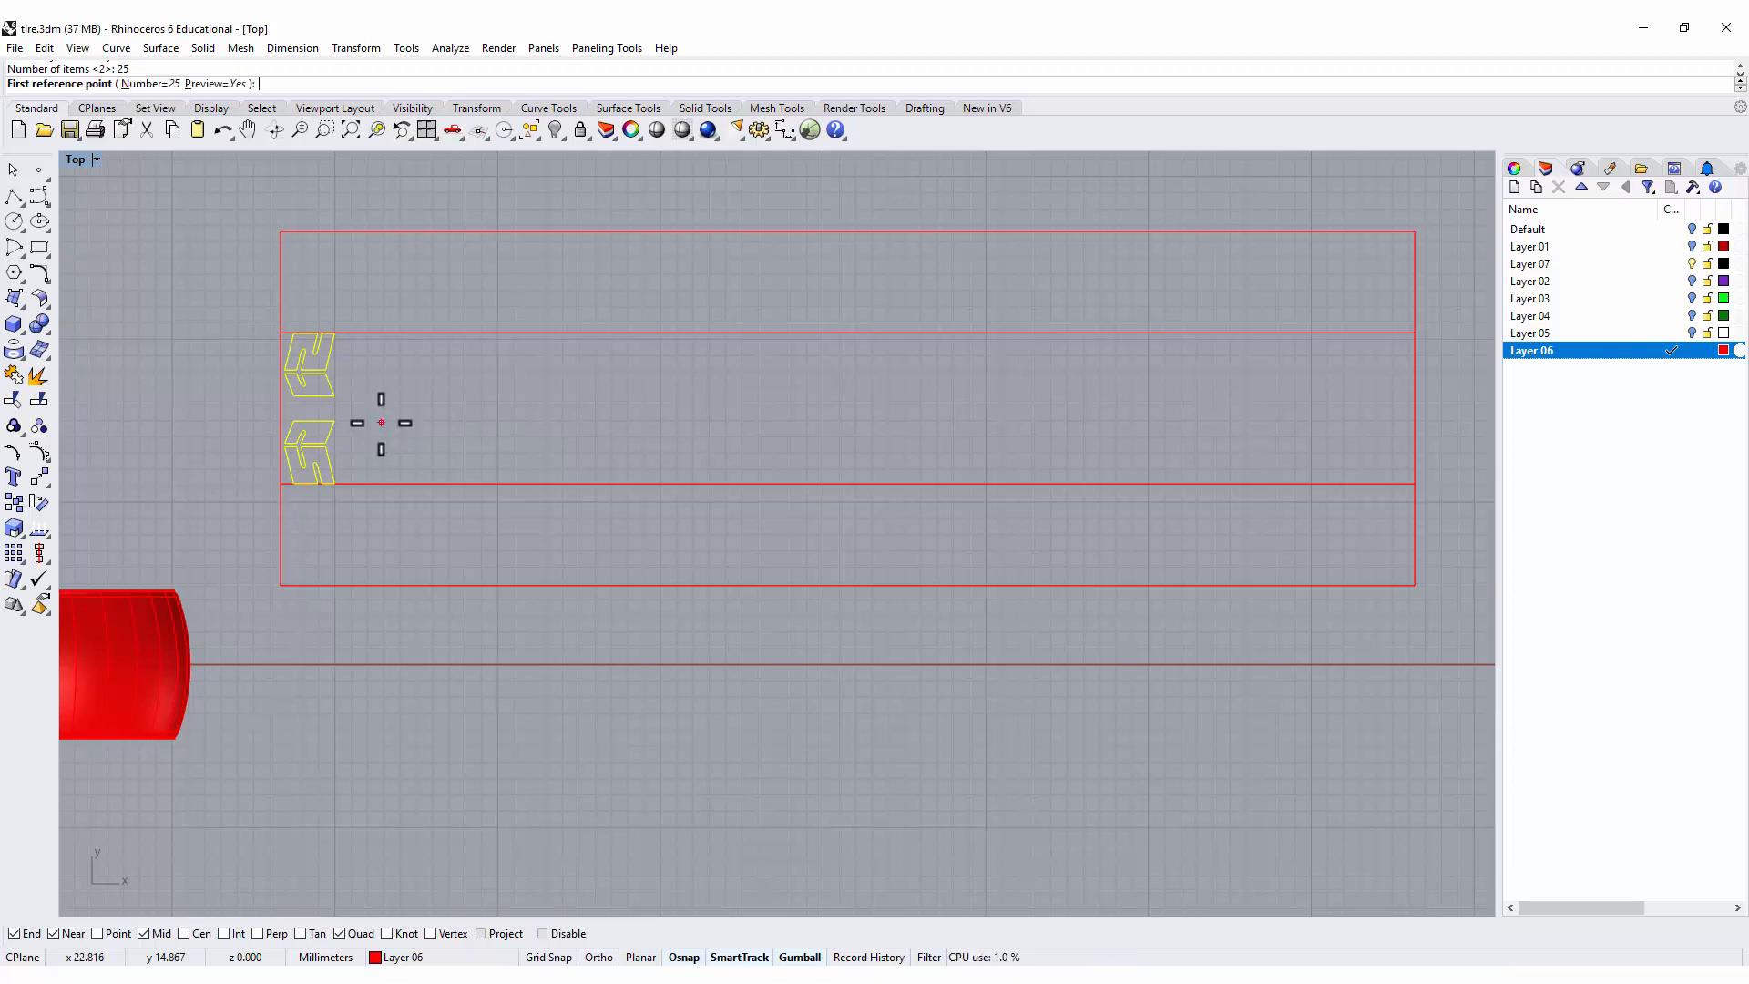
{"action": "scroll", "coordinate": [297, 496], "scroll_direction": "up", "scroll_amount": 3}
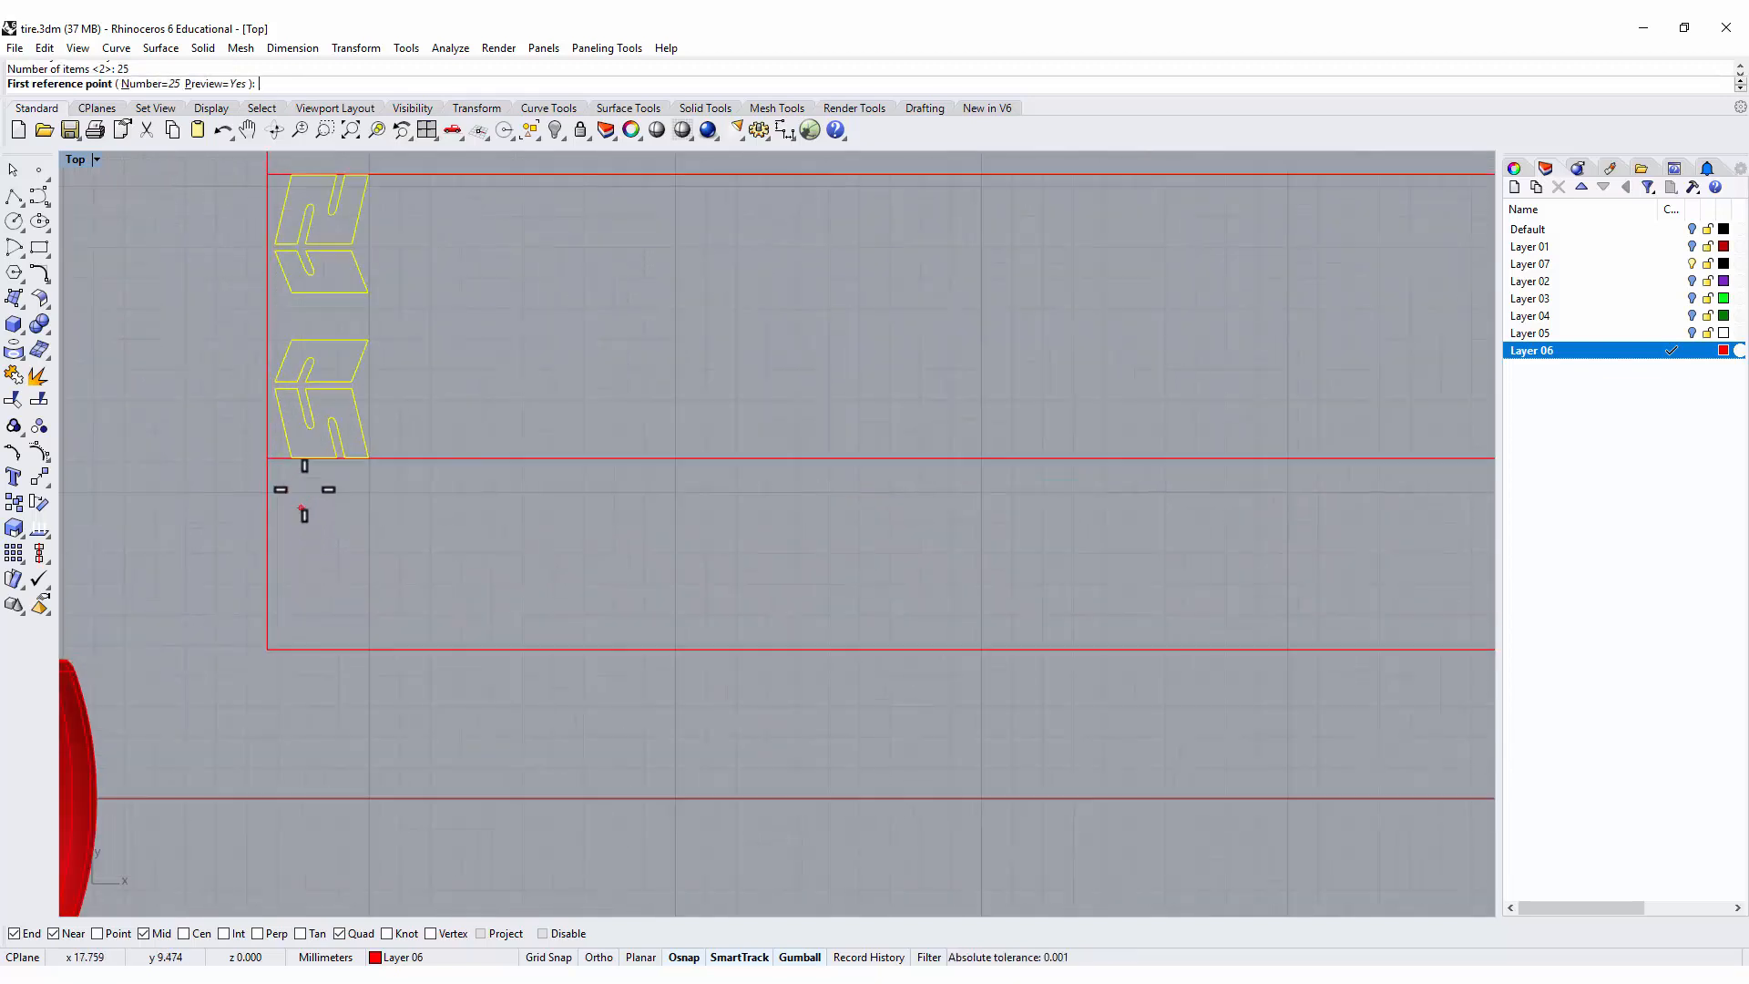
{"action": "left_click", "coordinate": [296, 464]}
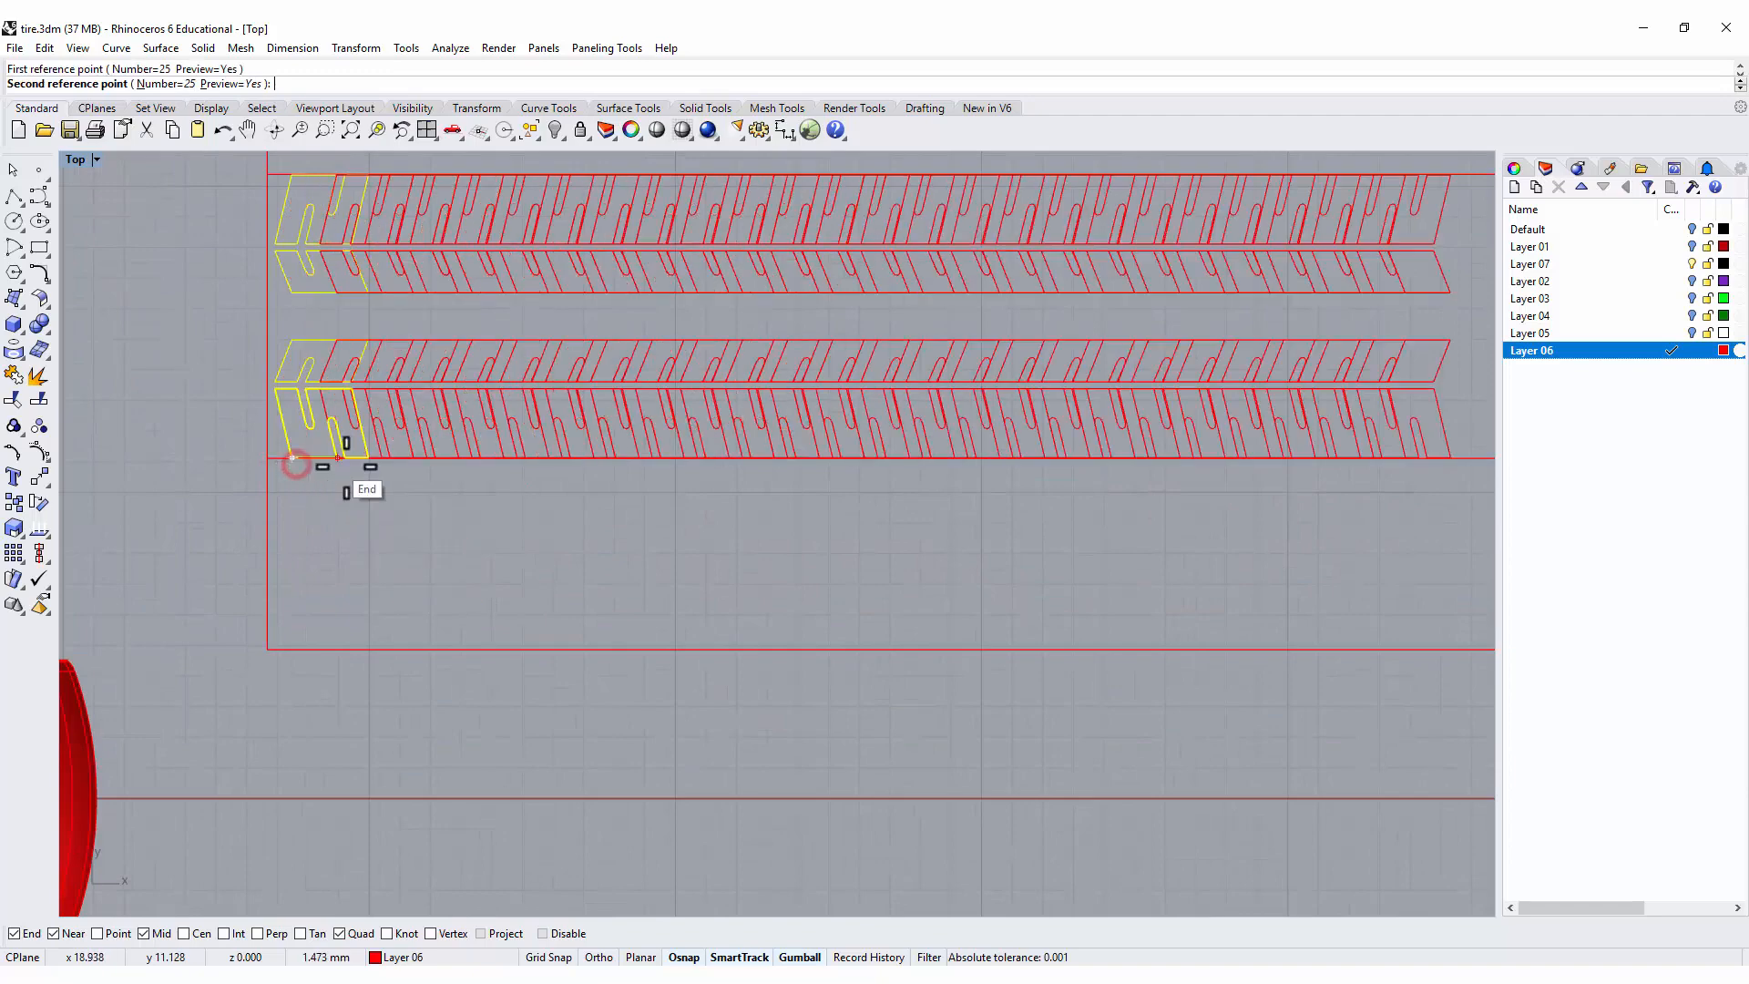
{"action": "scroll", "coordinate": [379, 456], "scroll_direction": "up", "scroll_amount": 5}
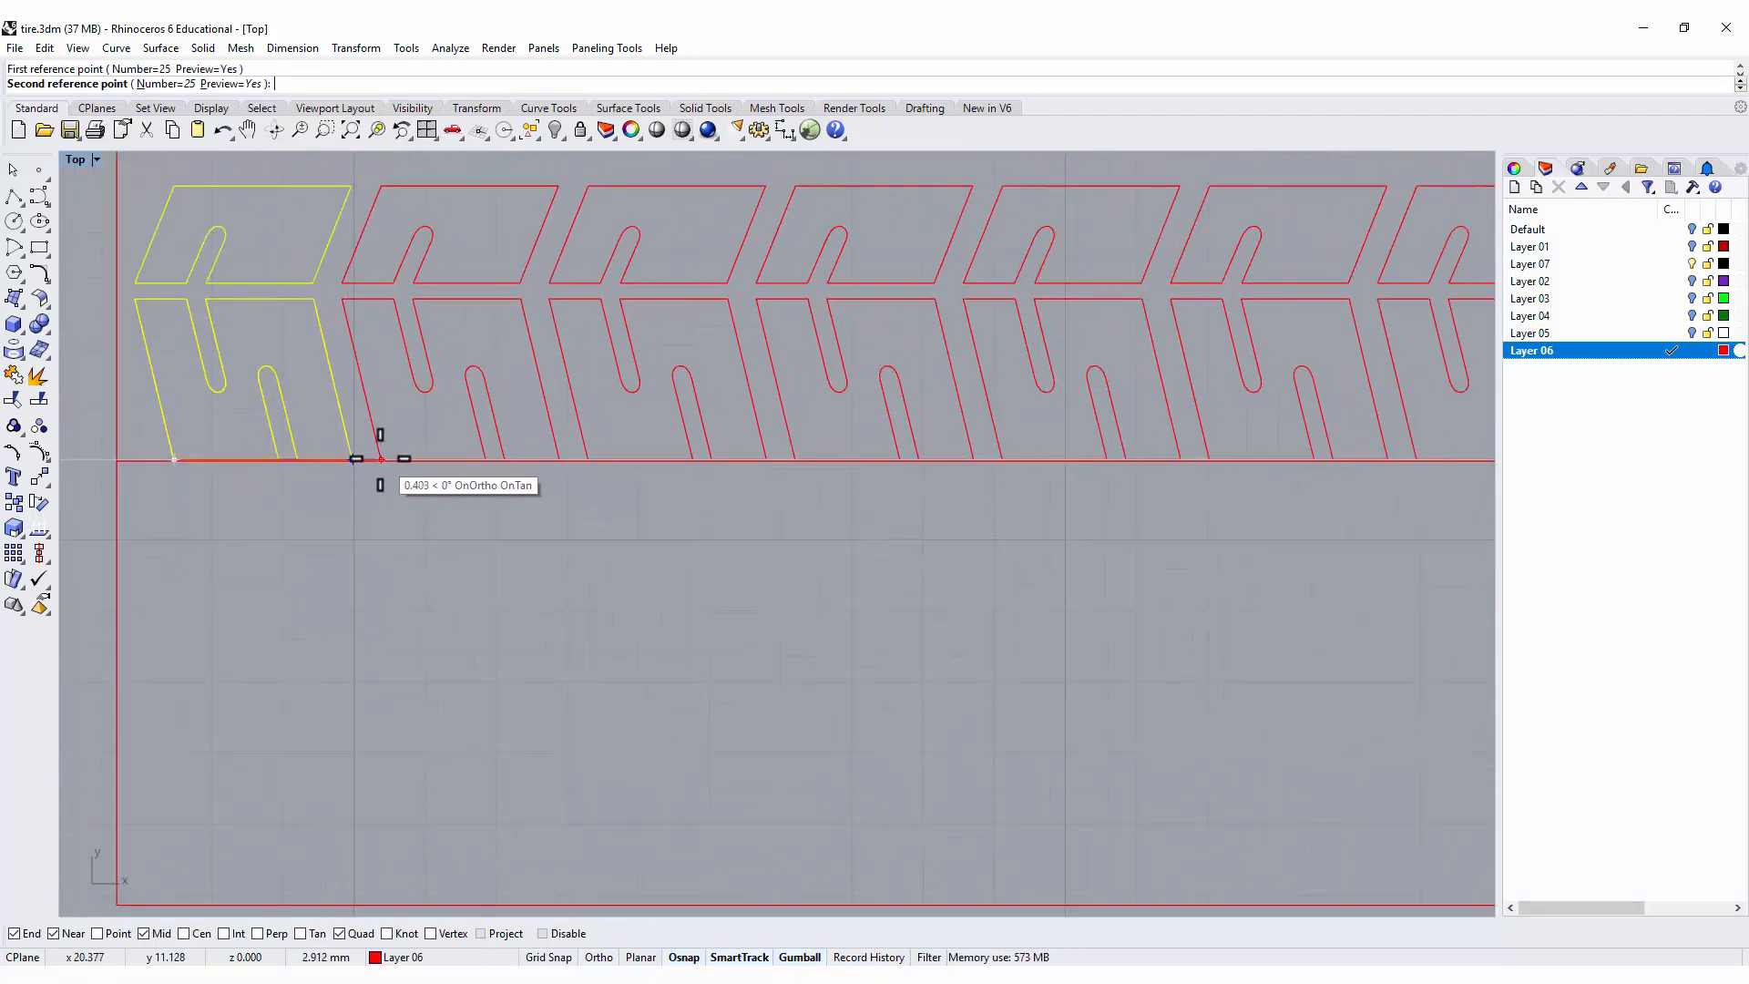
{"action": "left_click", "coordinate": [375, 459]}
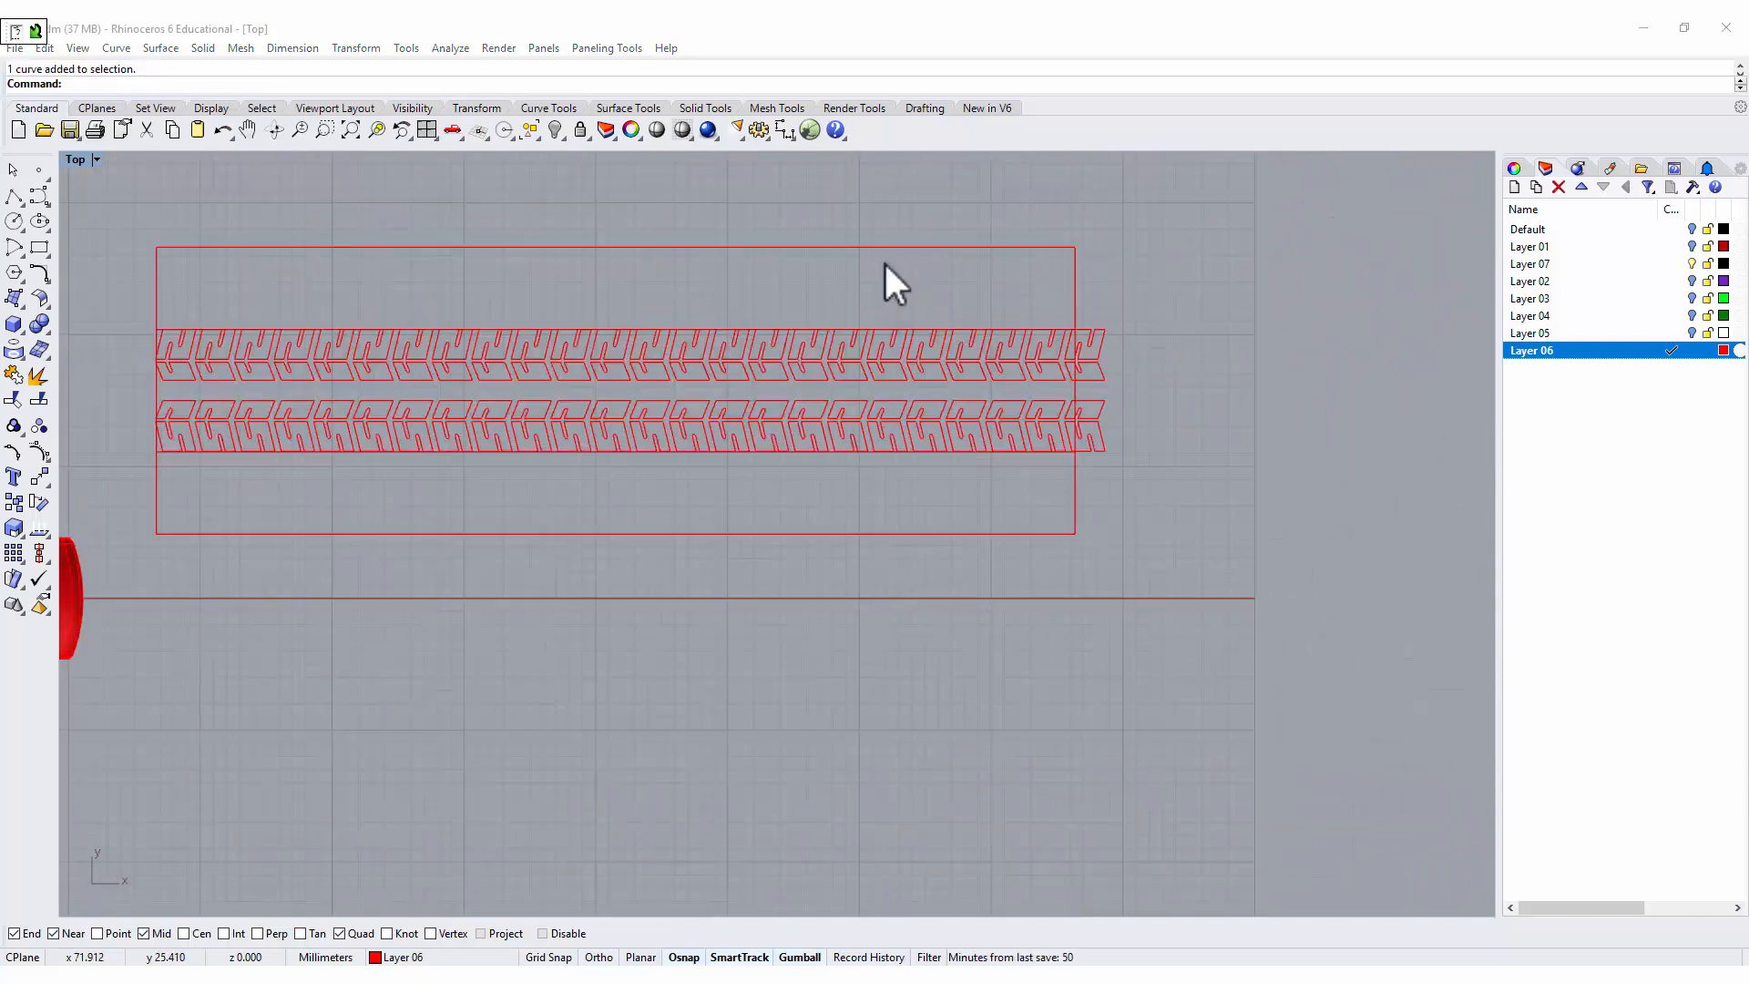
{"action": "scroll", "coordinate": [1080, 349], "scroll_direction": "up", "scroll_amount": 1}
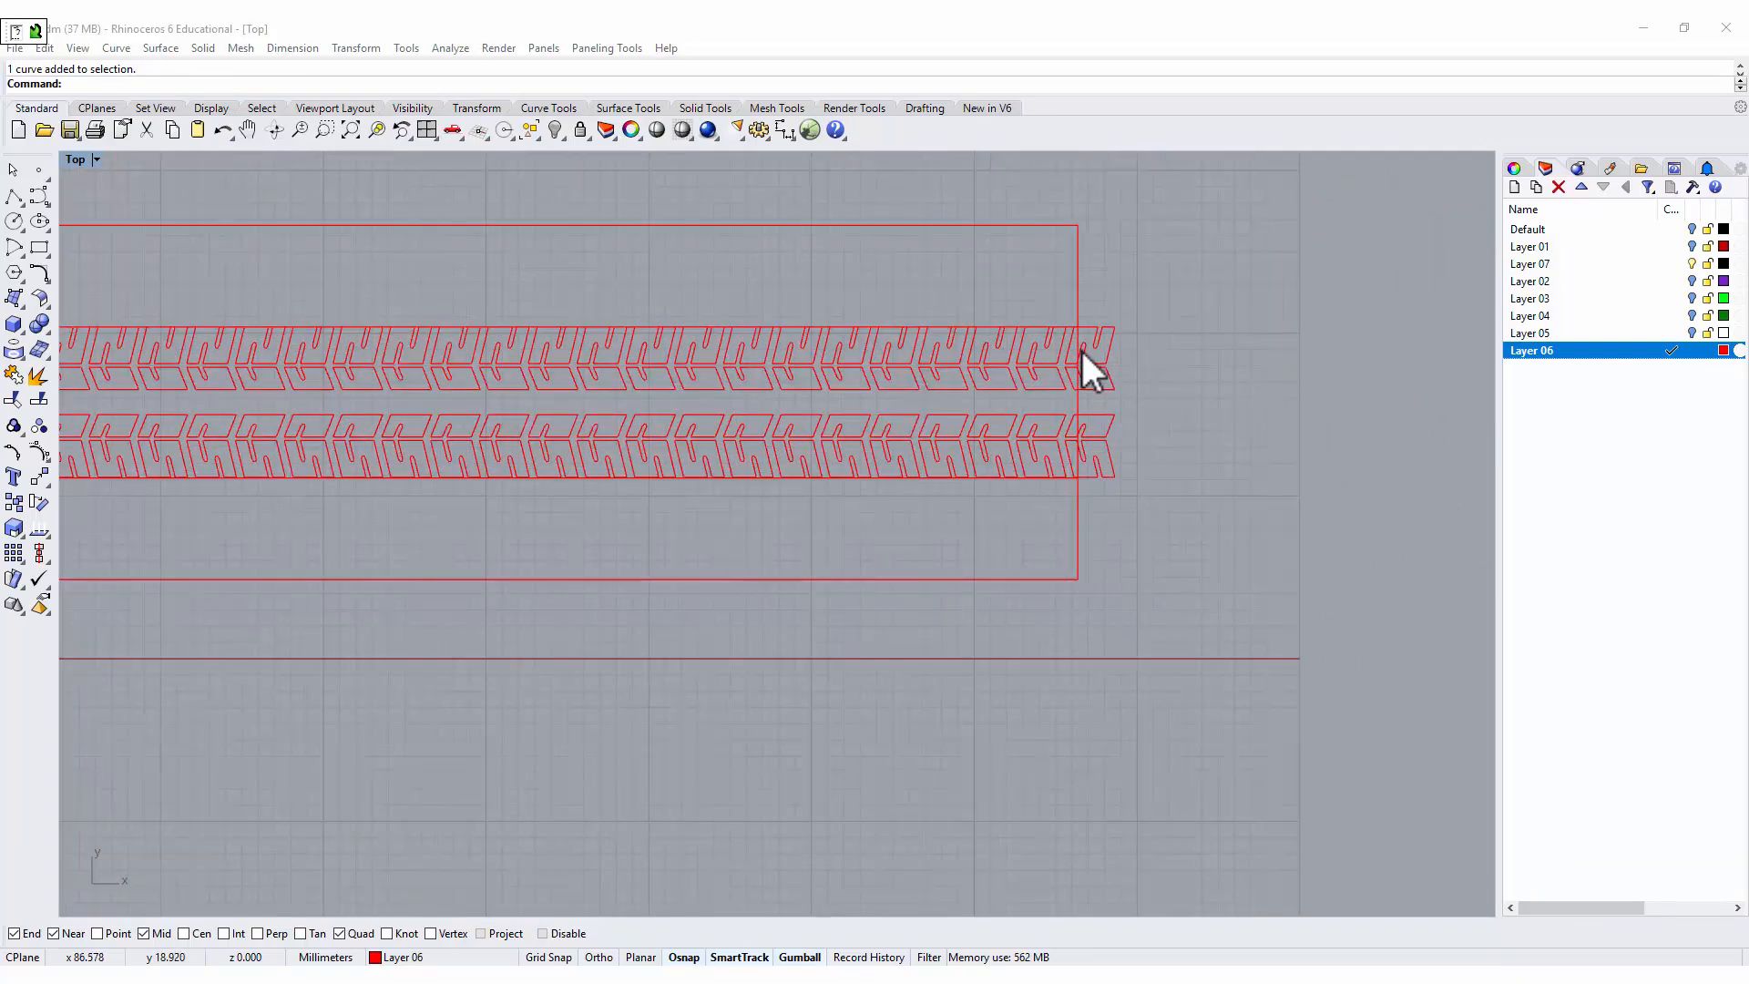
{"action": "scroll", "coordinate": [1085, 346], "scroll_direction": "up", "scroll_amount": 2}
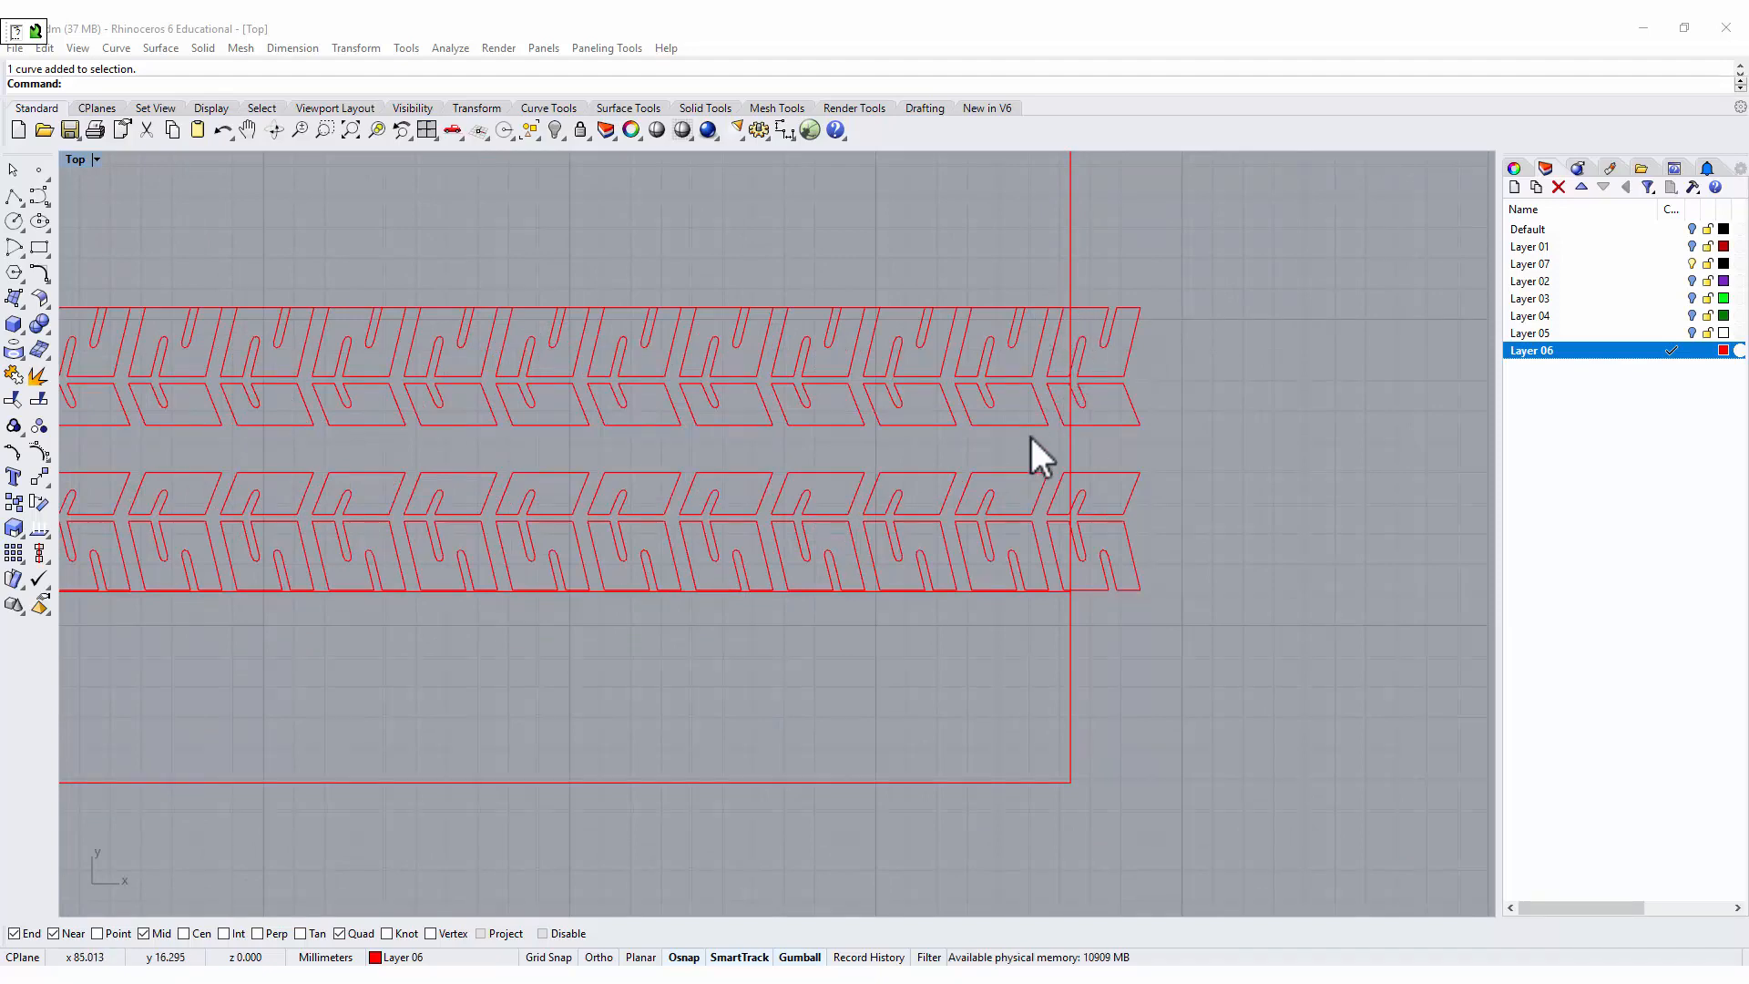
{"action": "scroll", "coordinate": [1081, 492], "scroll_direction": "down", "scroll_amount": 2}
{"action": "scroll", "coordinate": [574, 474], "scroll_direction": "down", "scroll_amount": 1}
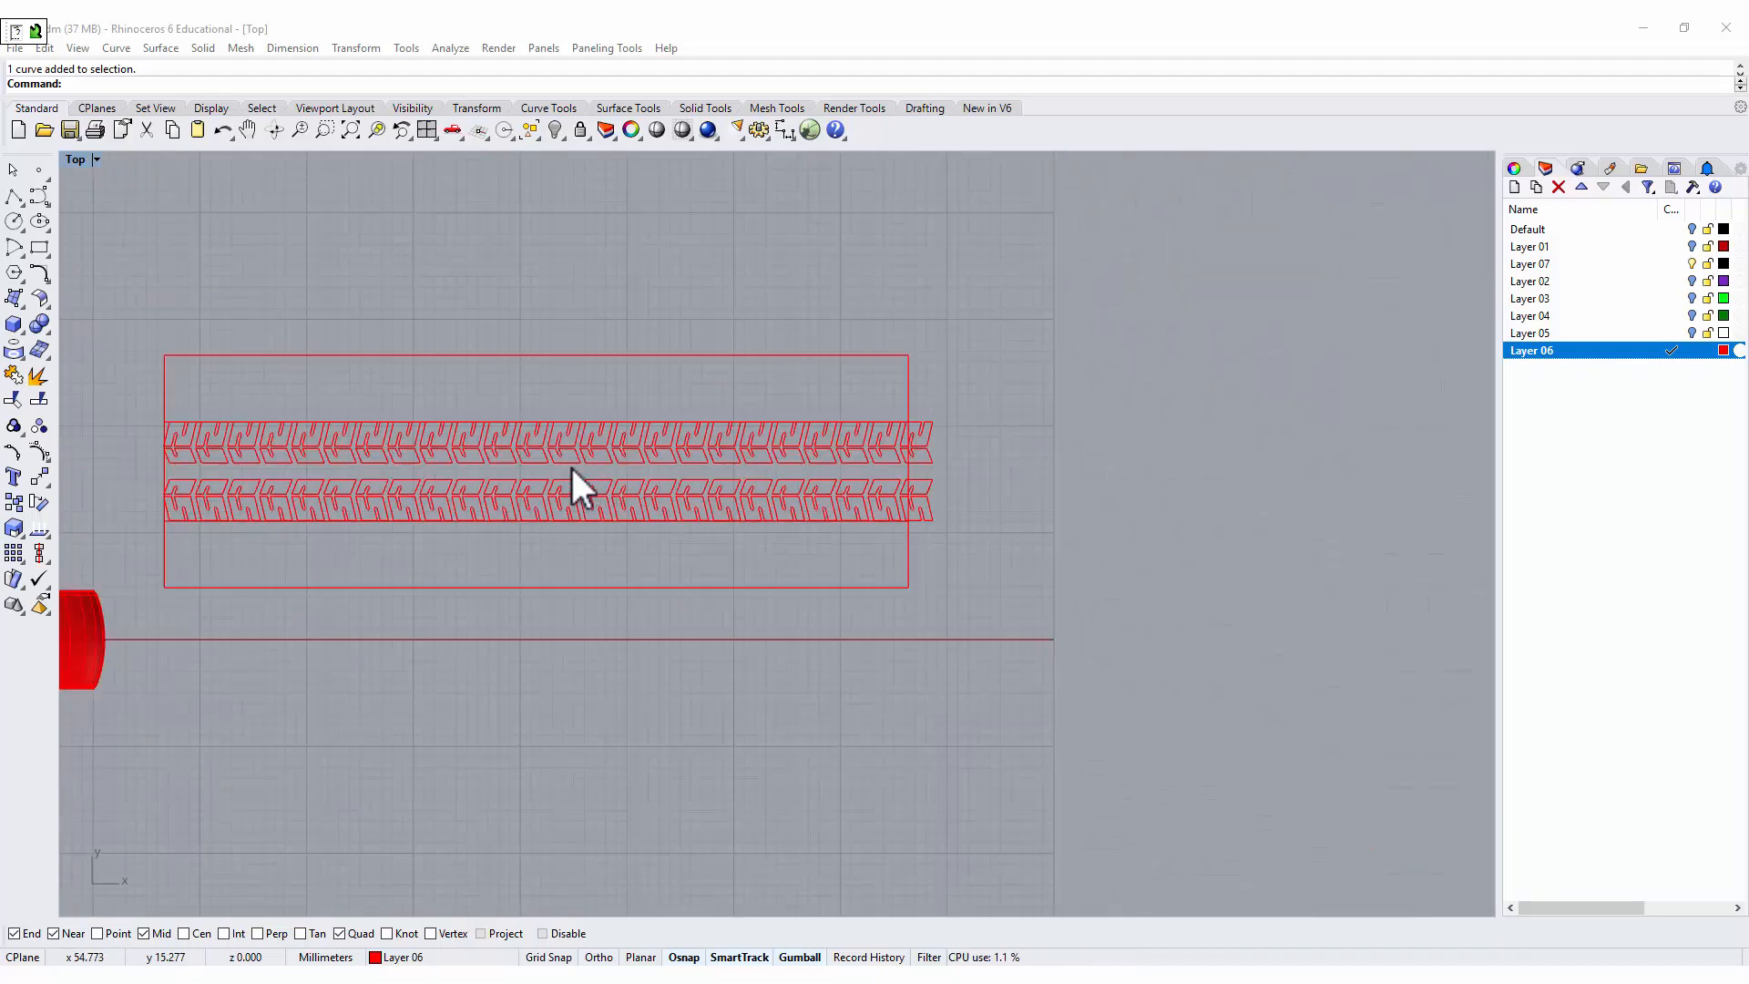
{"action": "scroll", "coordinate": [328, 437], "scroll_direction": "up", "scroll_amount": 2}
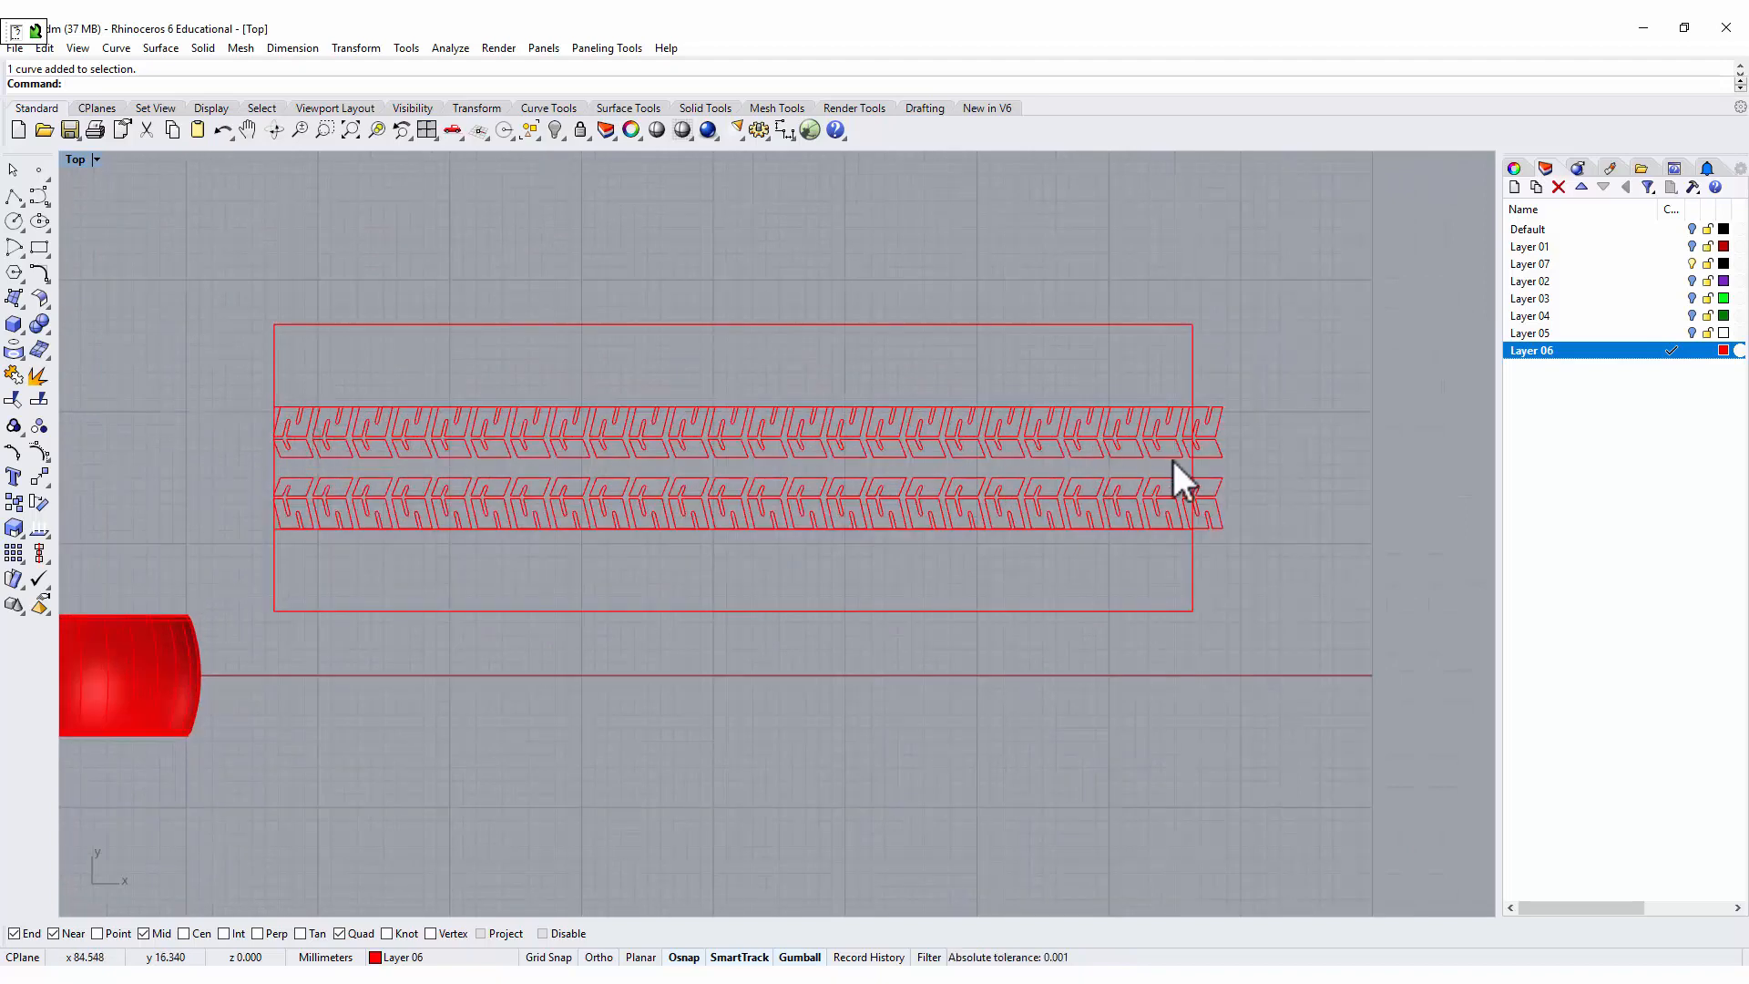
Scale the middle strip and outer band outlines in one direction from their left edge to meet the last tread block's right end.
{"action": "right_click_drag", "start_coordinate": [1126, 433], "coordinate": [1045, 428]}
{"action": "scroll", "coordinate": [1100, 427], "scroll_direction": "up", "scroll_amount": 8}
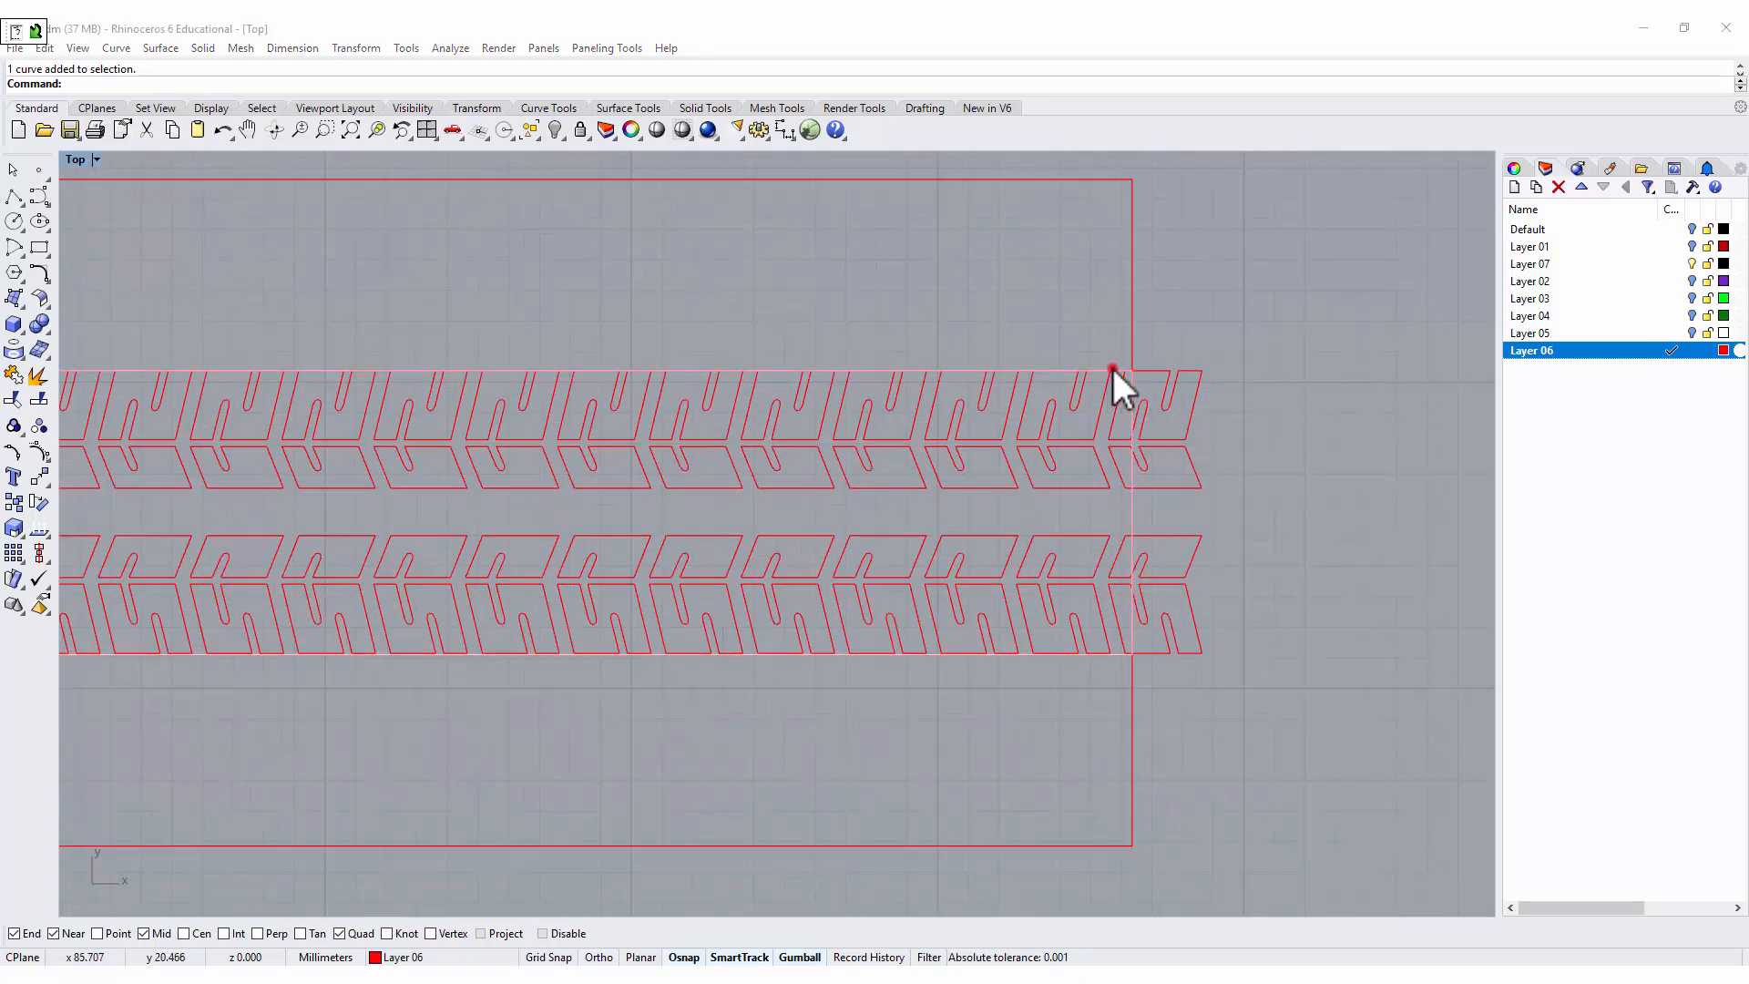
{"action": "left_click", "coordinate": [1115, 368]}
{"action": "left_click", "coordinate": [1150, 418]}
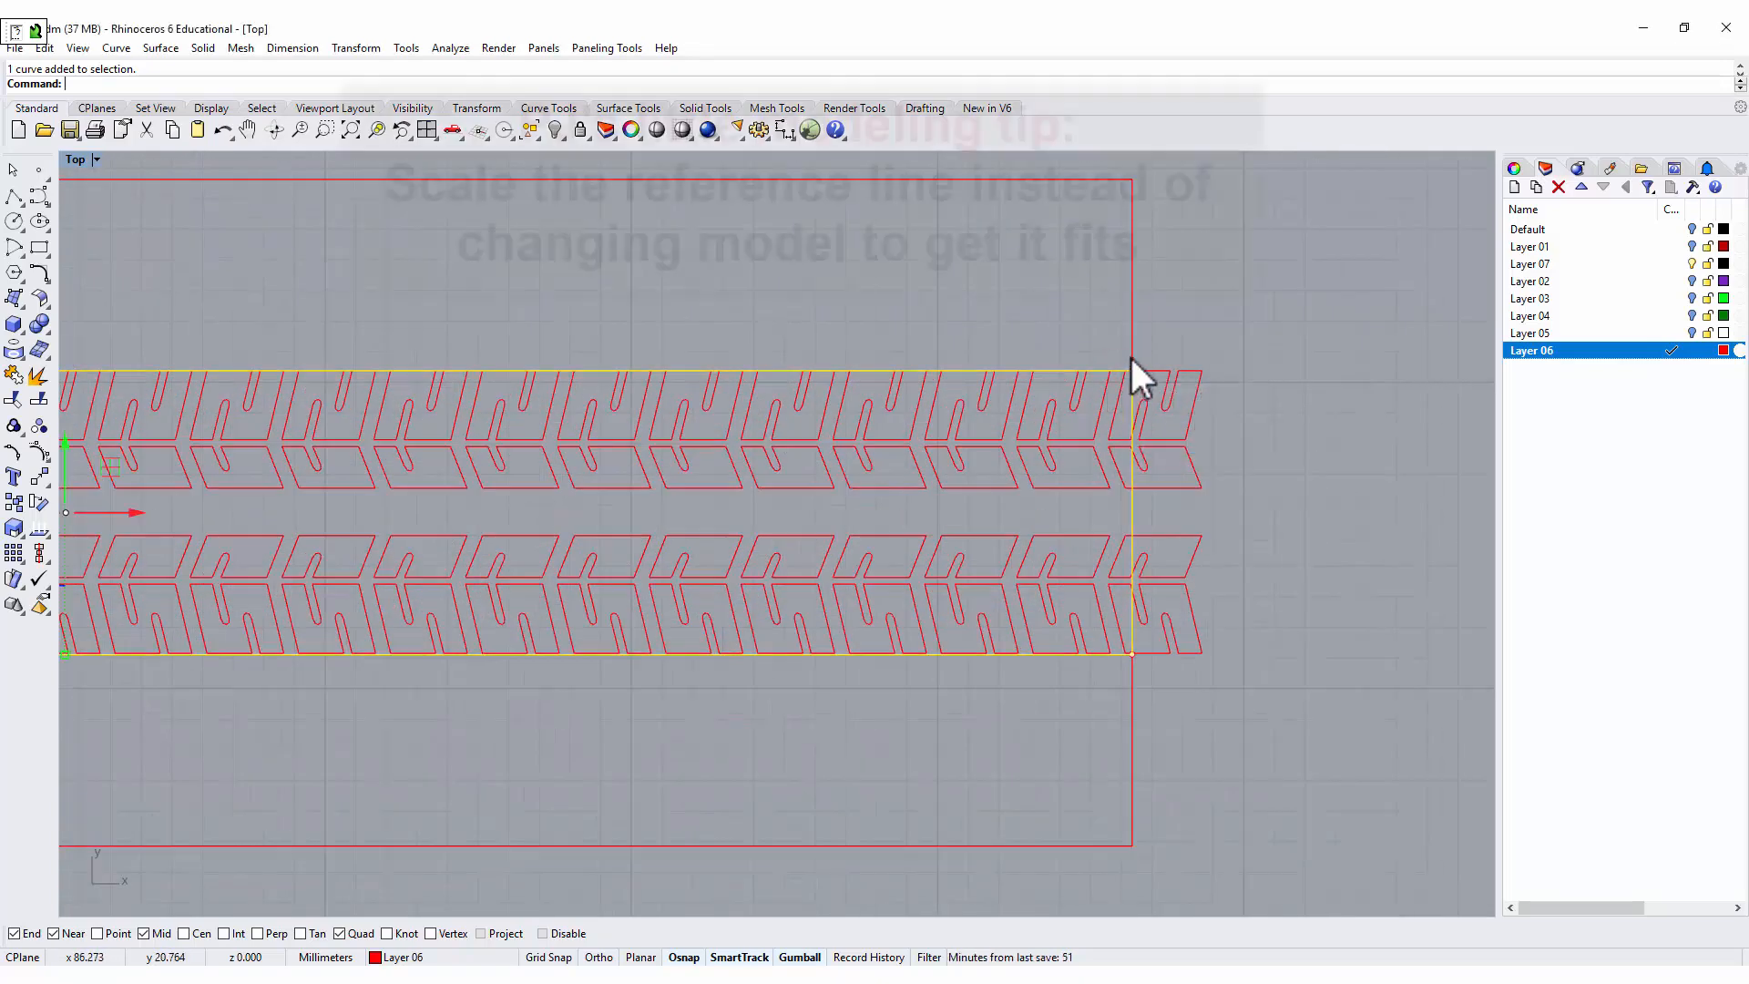
{"action": "scroll", "coordinate": [1175, 344], "scroll_direction": "down", "scroll_amount": 2}
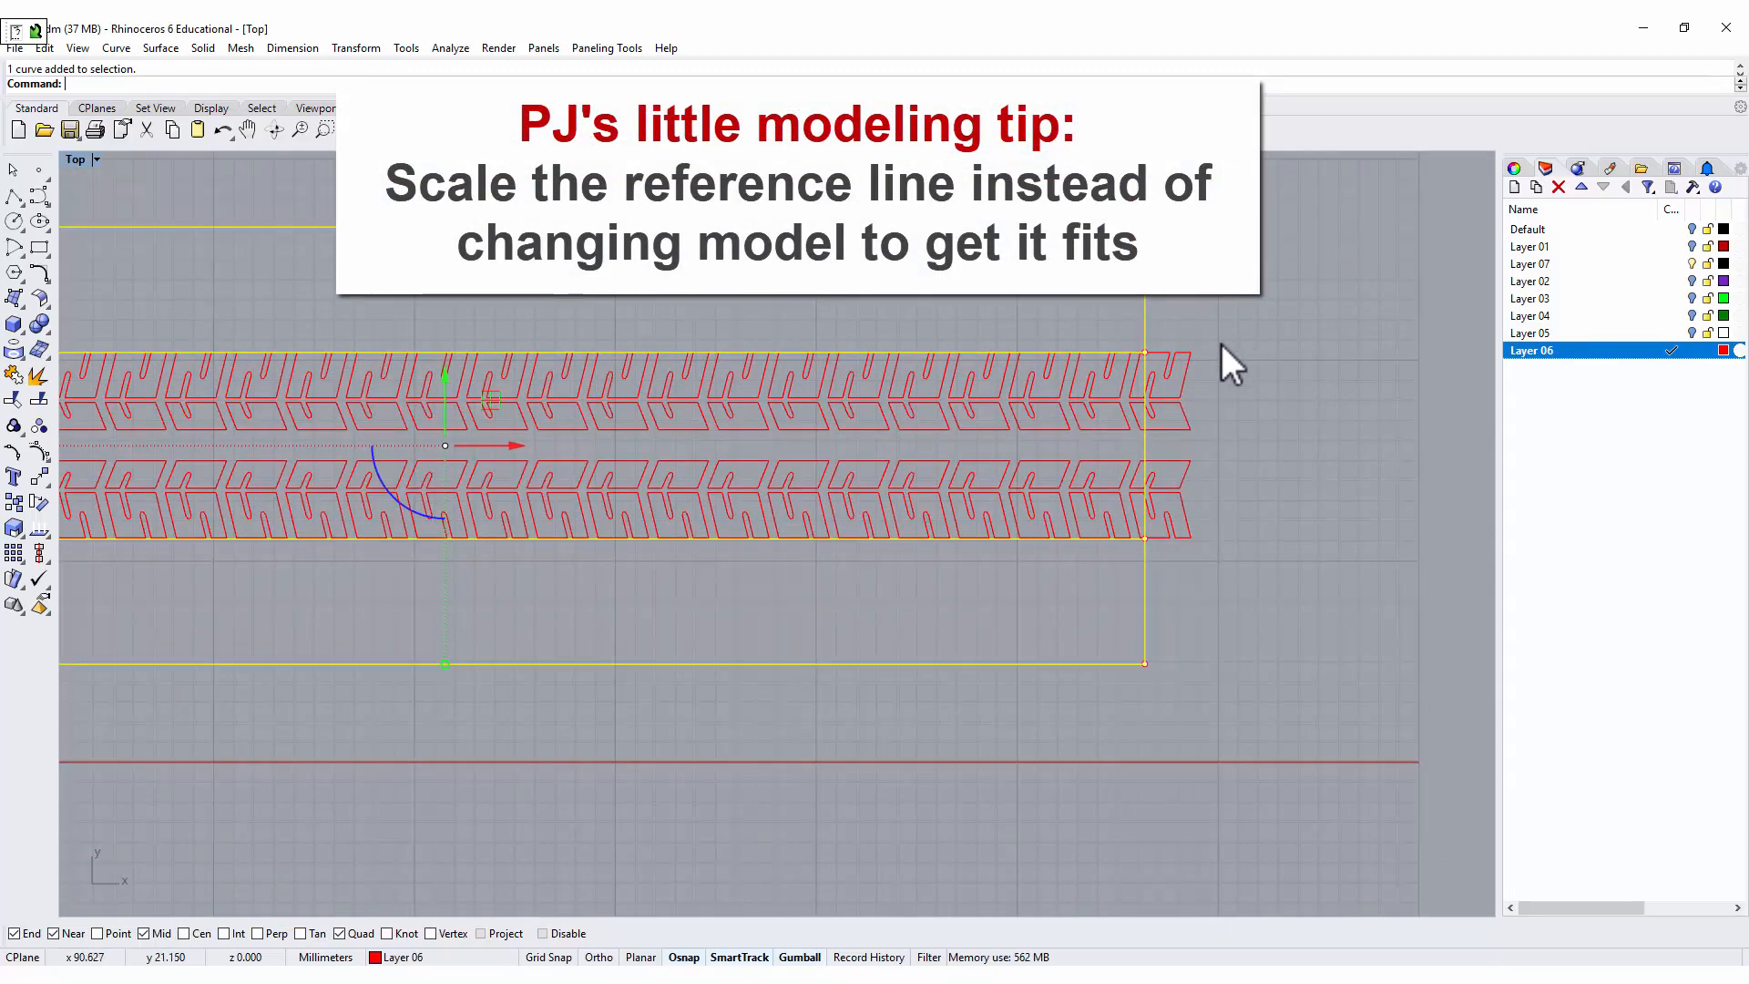
{"action": "right_click_drag", "start_coordinate": [1222, 345], "coordinate": [1135, 368]}
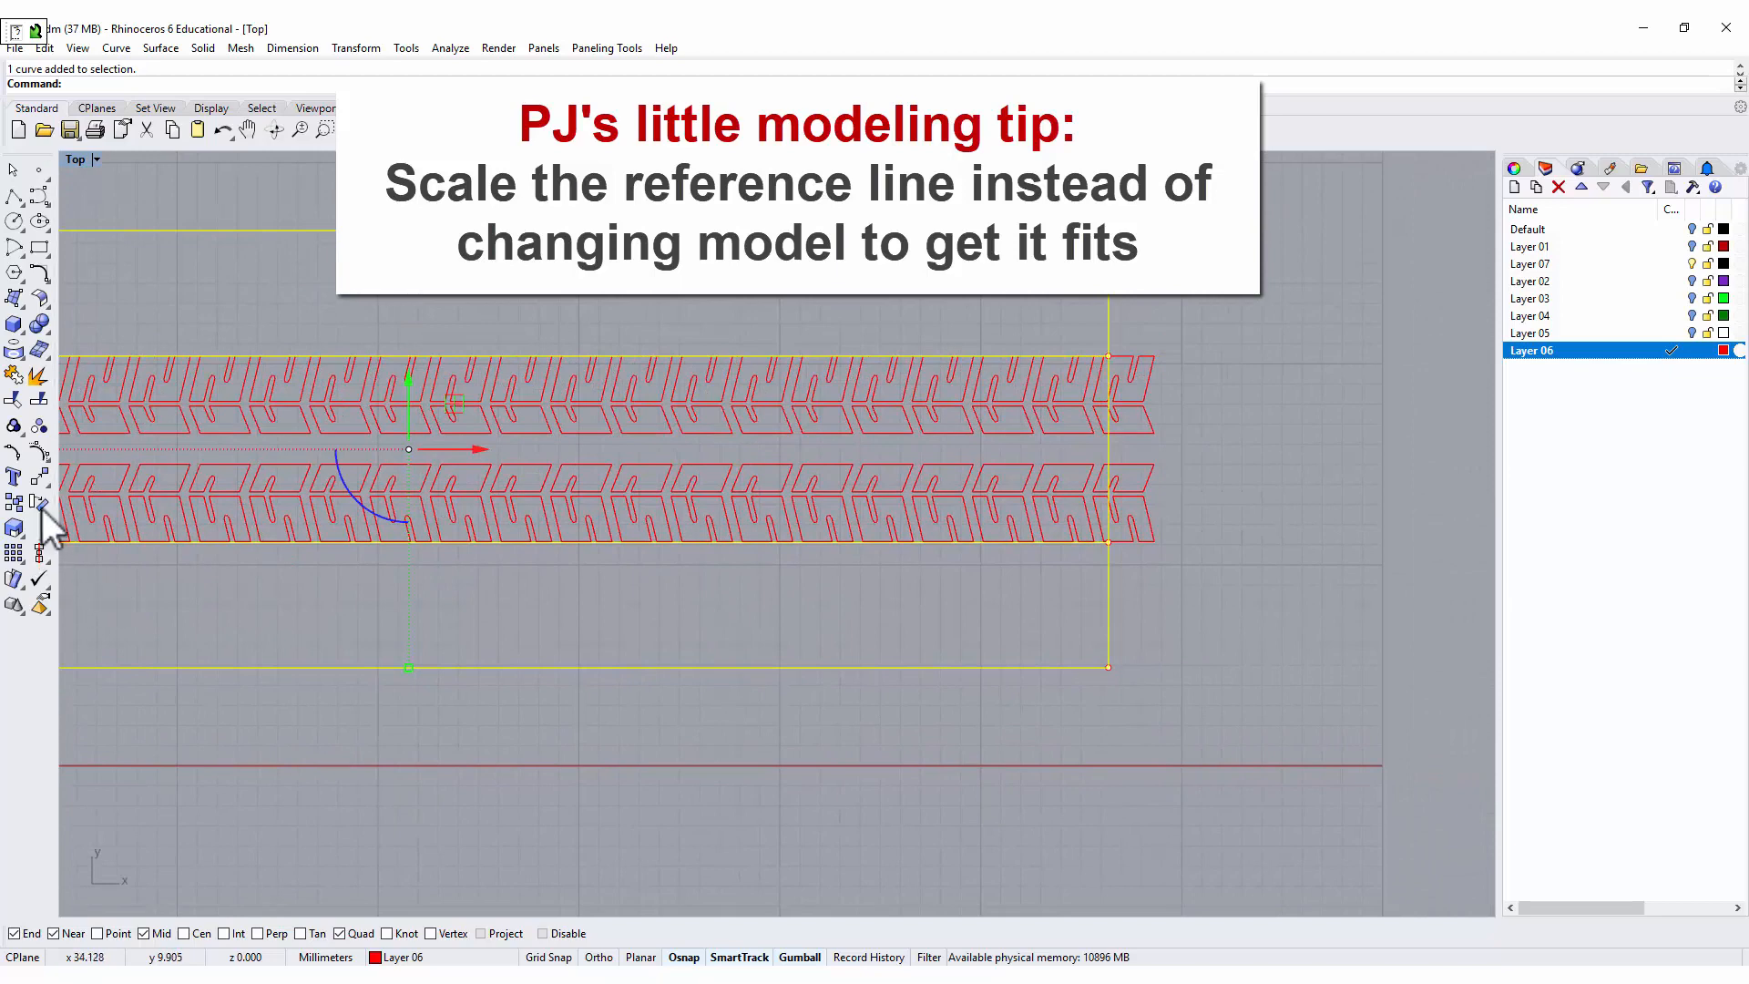
{"action": "scroll", "coordinate": [137, 492], "scroll_direction": "down", "scroll_amount": 4}
{"action": "right_click_drag", "start_coordinate": [319, 504], "coordinate": [724, 454]}
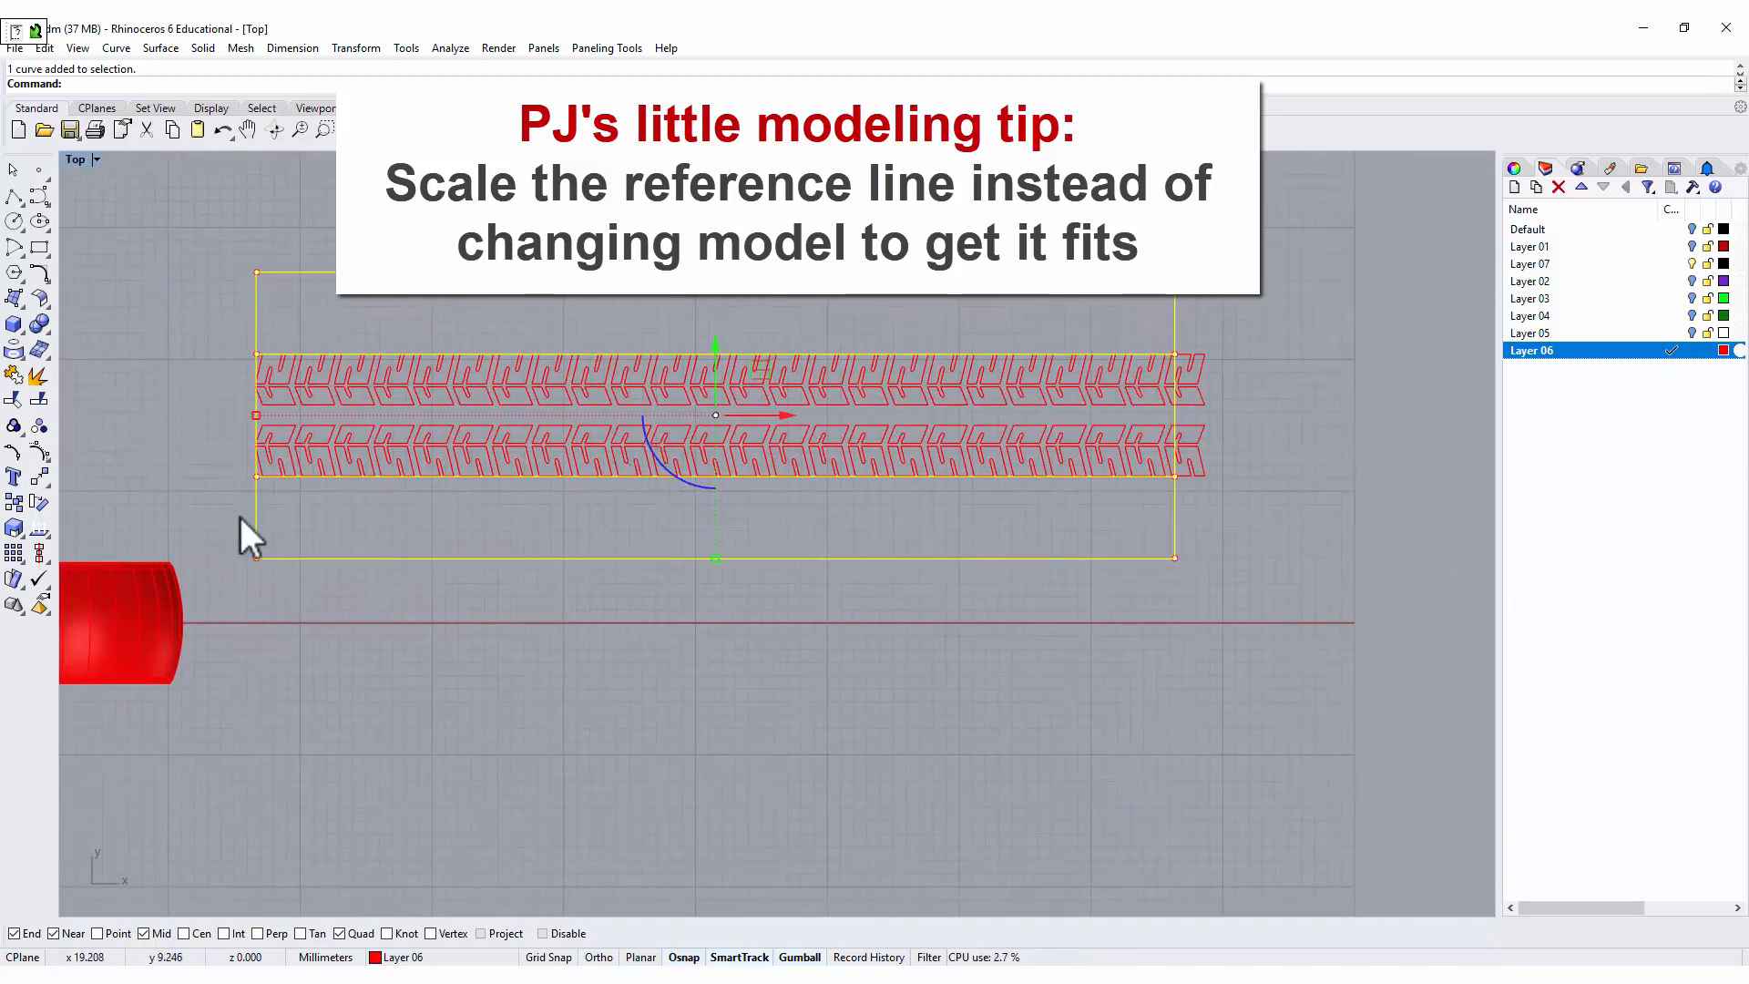
{"action": "left_click", "coordinate": [26, 533]}
{"action": "left_click", "coordinate": [90, 535]}
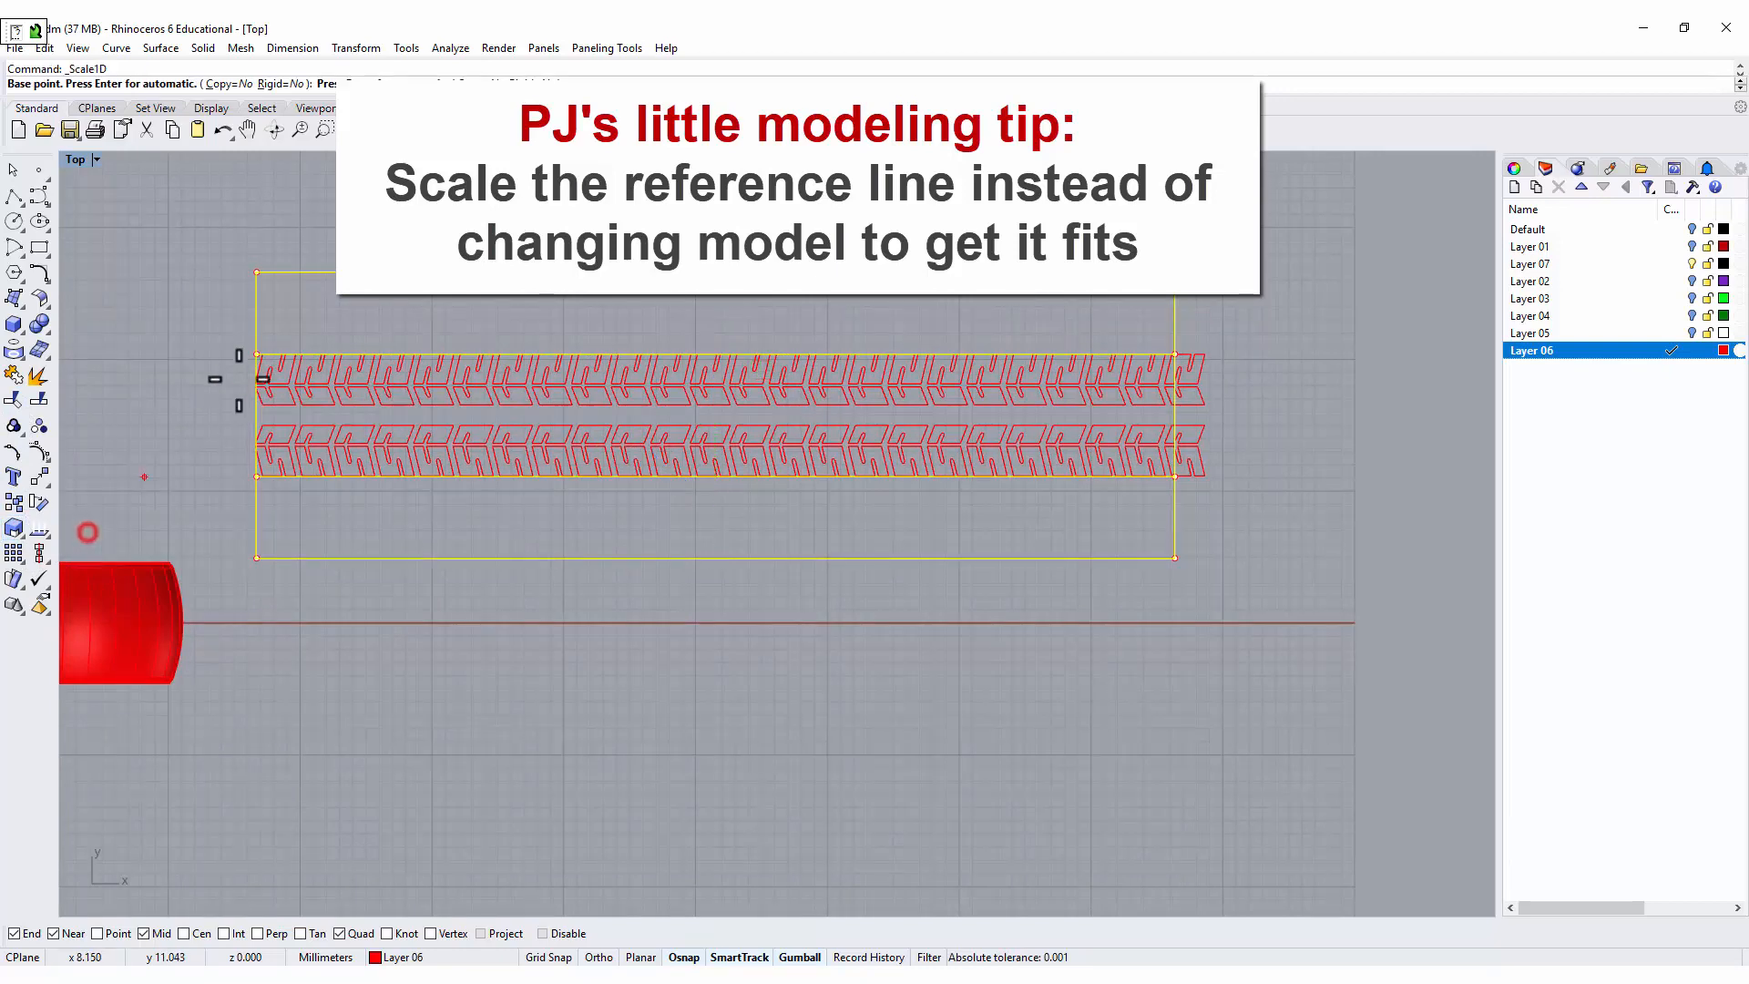
{"action": "left_click", "coordinate": [256, 354]}
{"action": "scroll", "coordinate": [1175, 355], "scroll_direction": "up", "scroll_amount": 3}
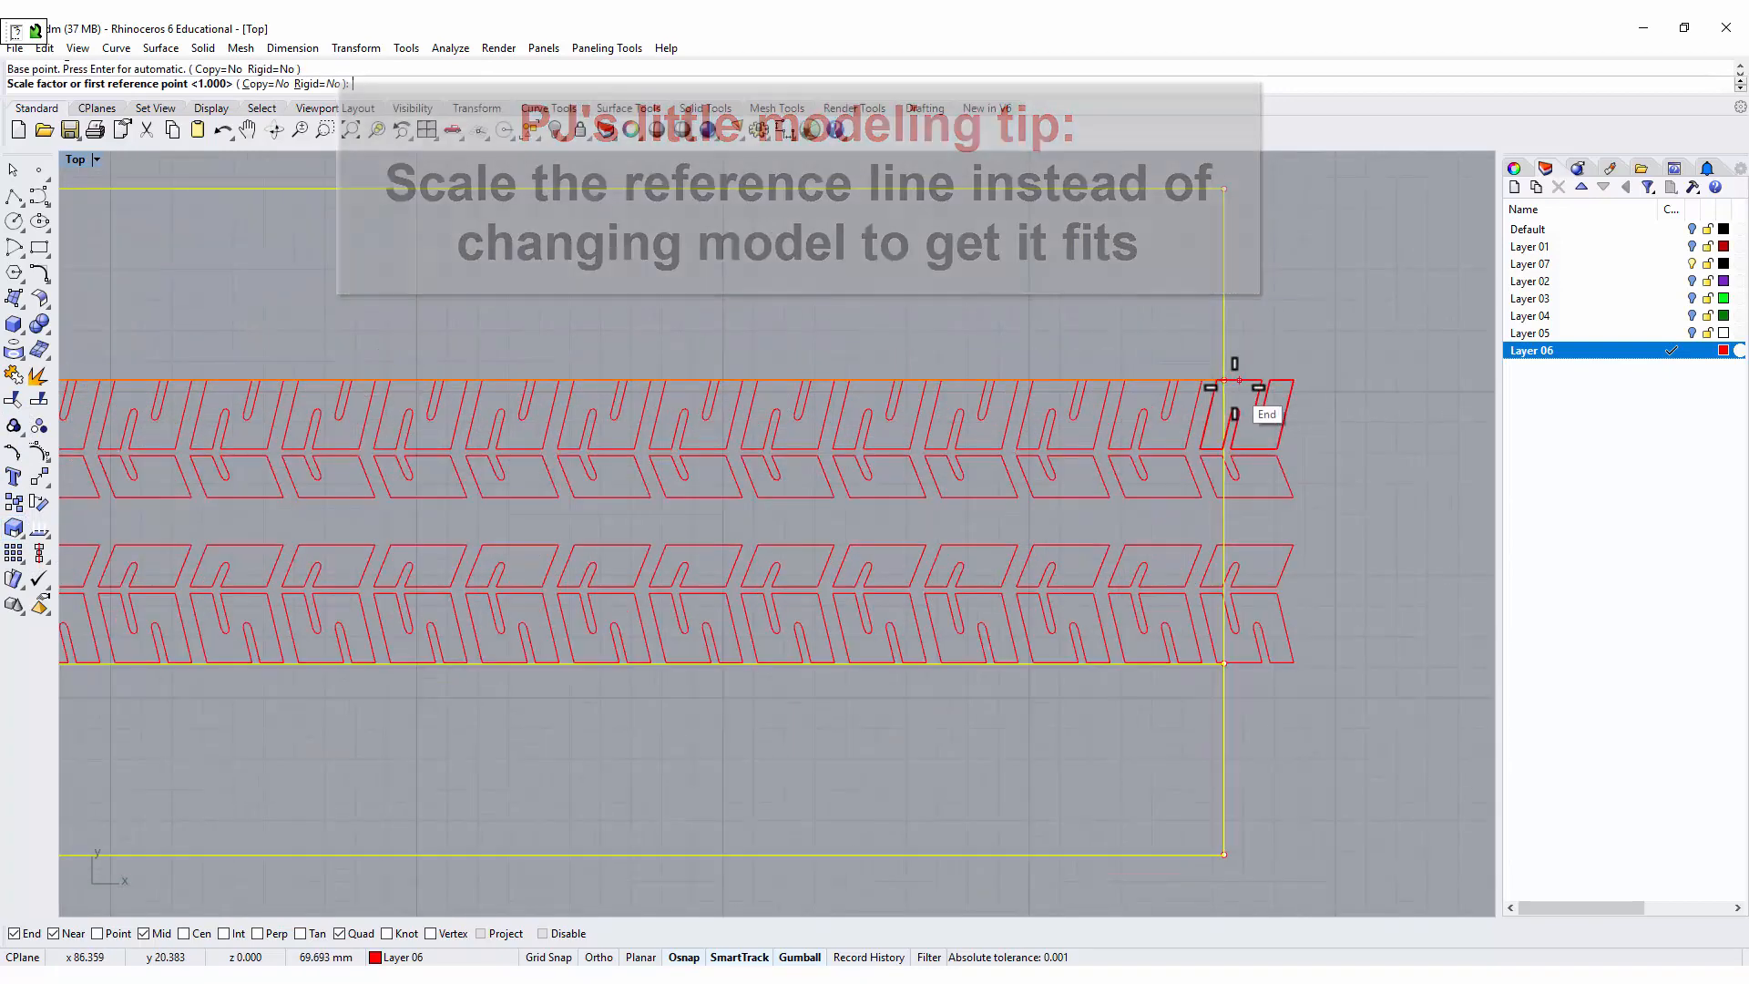
{"action": "left_click", "coordinate": [1237, 381]}
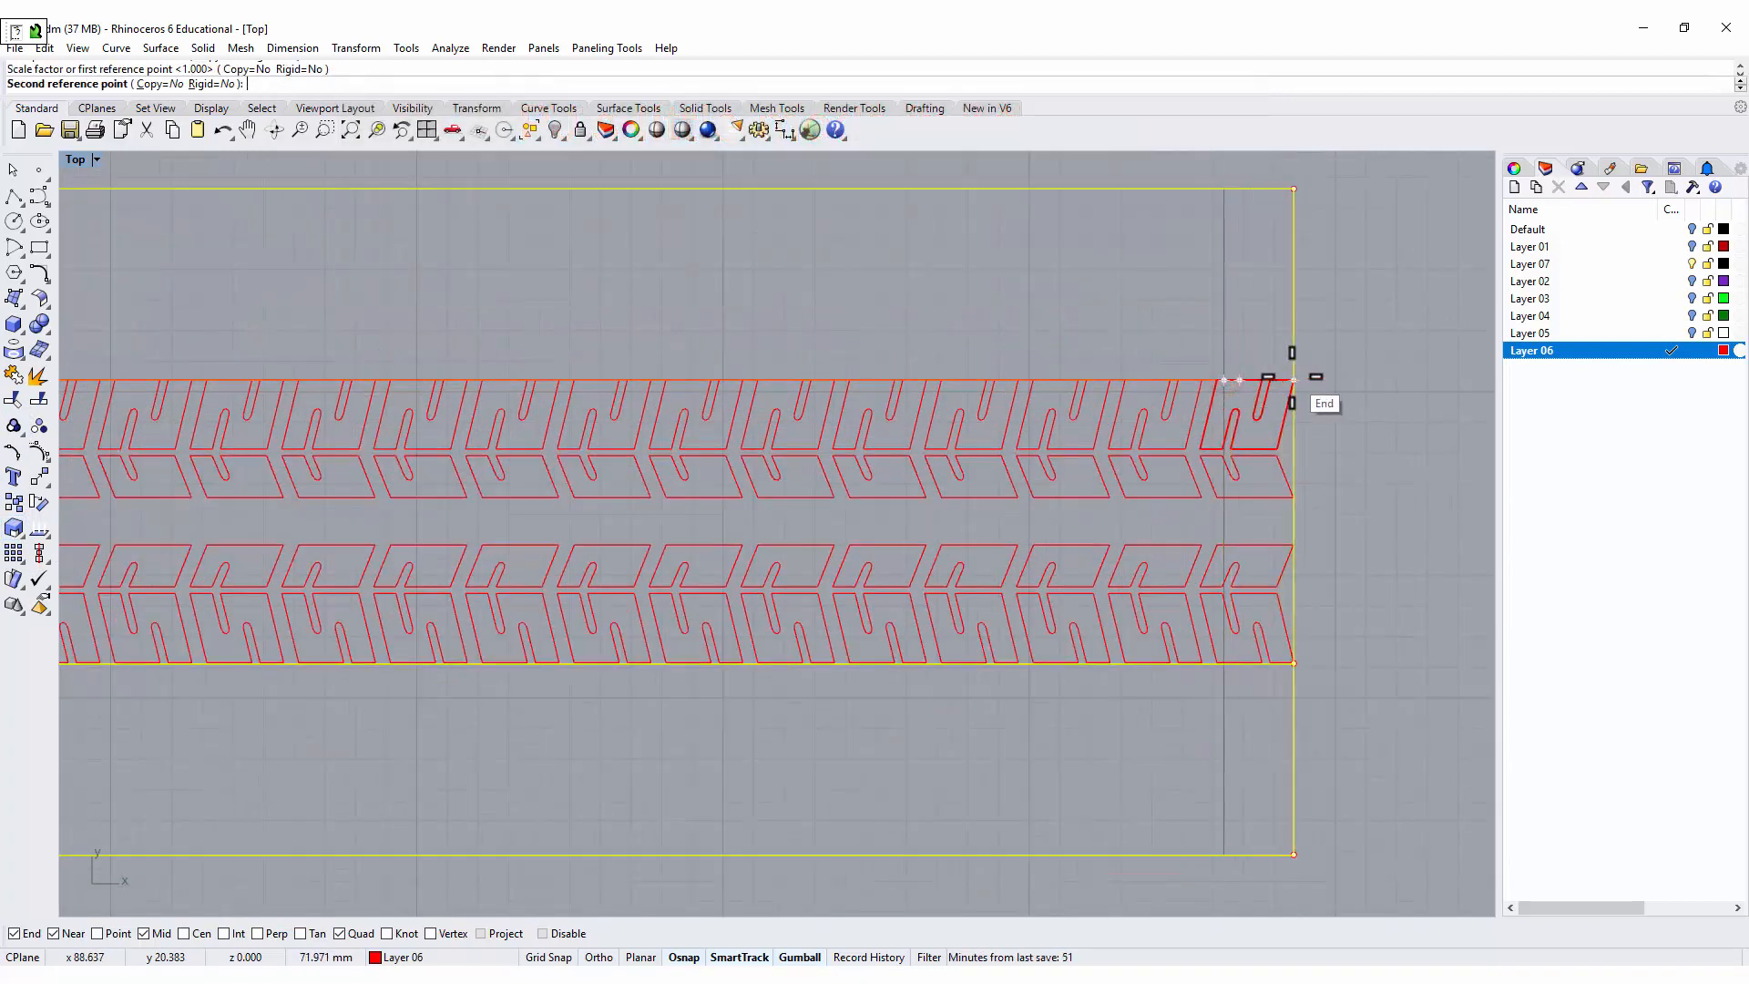
{"action": "left_click", "coordinate": [1295, 379]}
{"action": "scroll", "coordinate": [1277, 472], "scroll_direction": "down", "scroll_amount": 4}
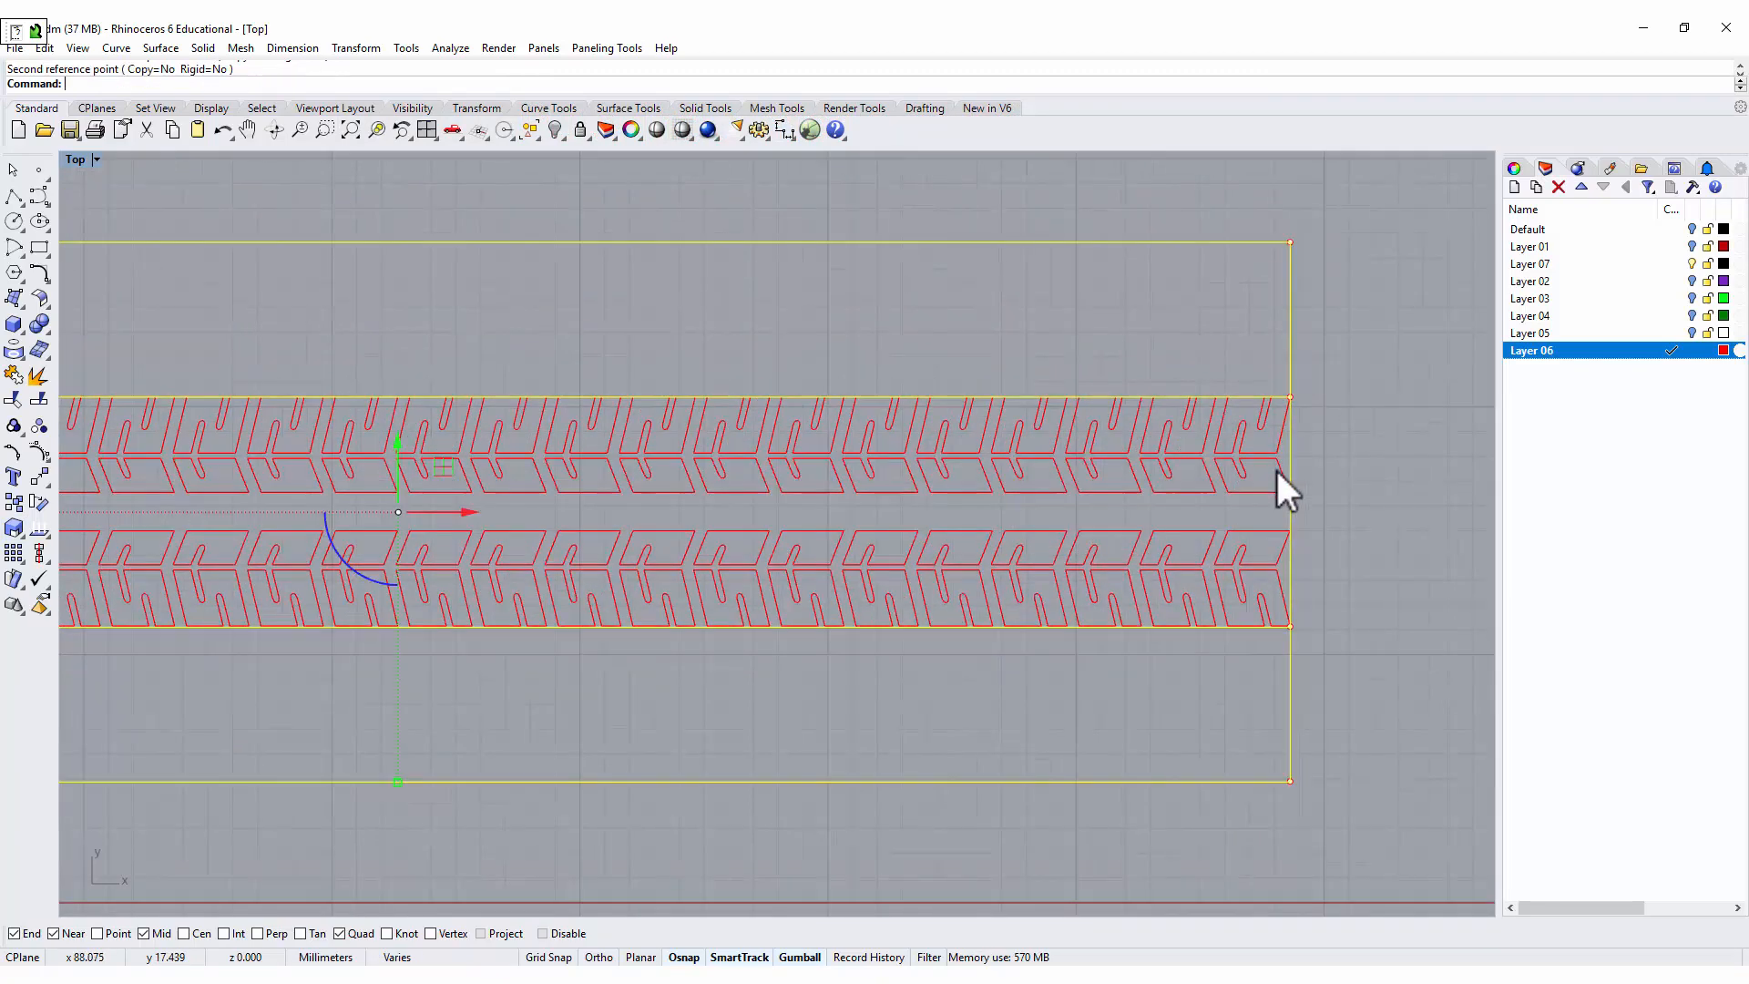
{"action": "scroll", "coordinate": [1139, 455], "scroll_direction": "down", "scroll_amount": 4}
{"action": "left_click", "coordinate": [1338, 483]}
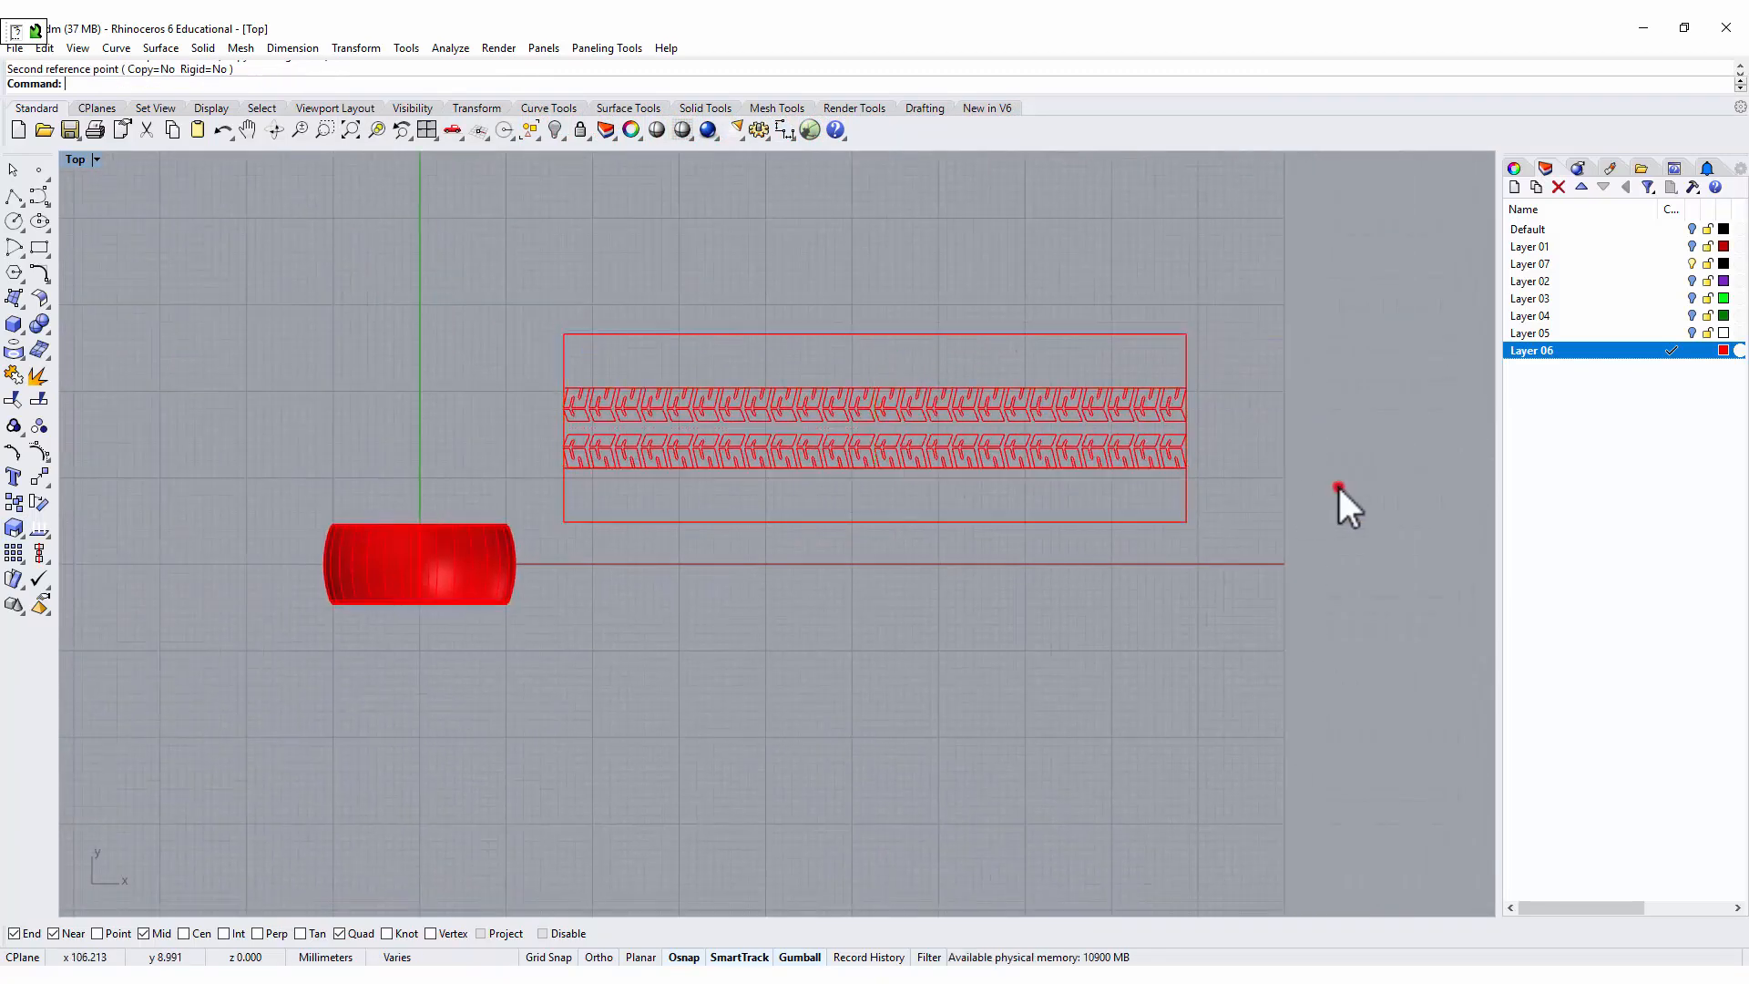
Extrude all arrayed tread block outlines straight to both sides as solids, leaving out the middle strip and outer band outlines.
{"action": "scroll", "coordinate": [1139, 565], "scroll_direction": "up", "scroll_amount": 4}
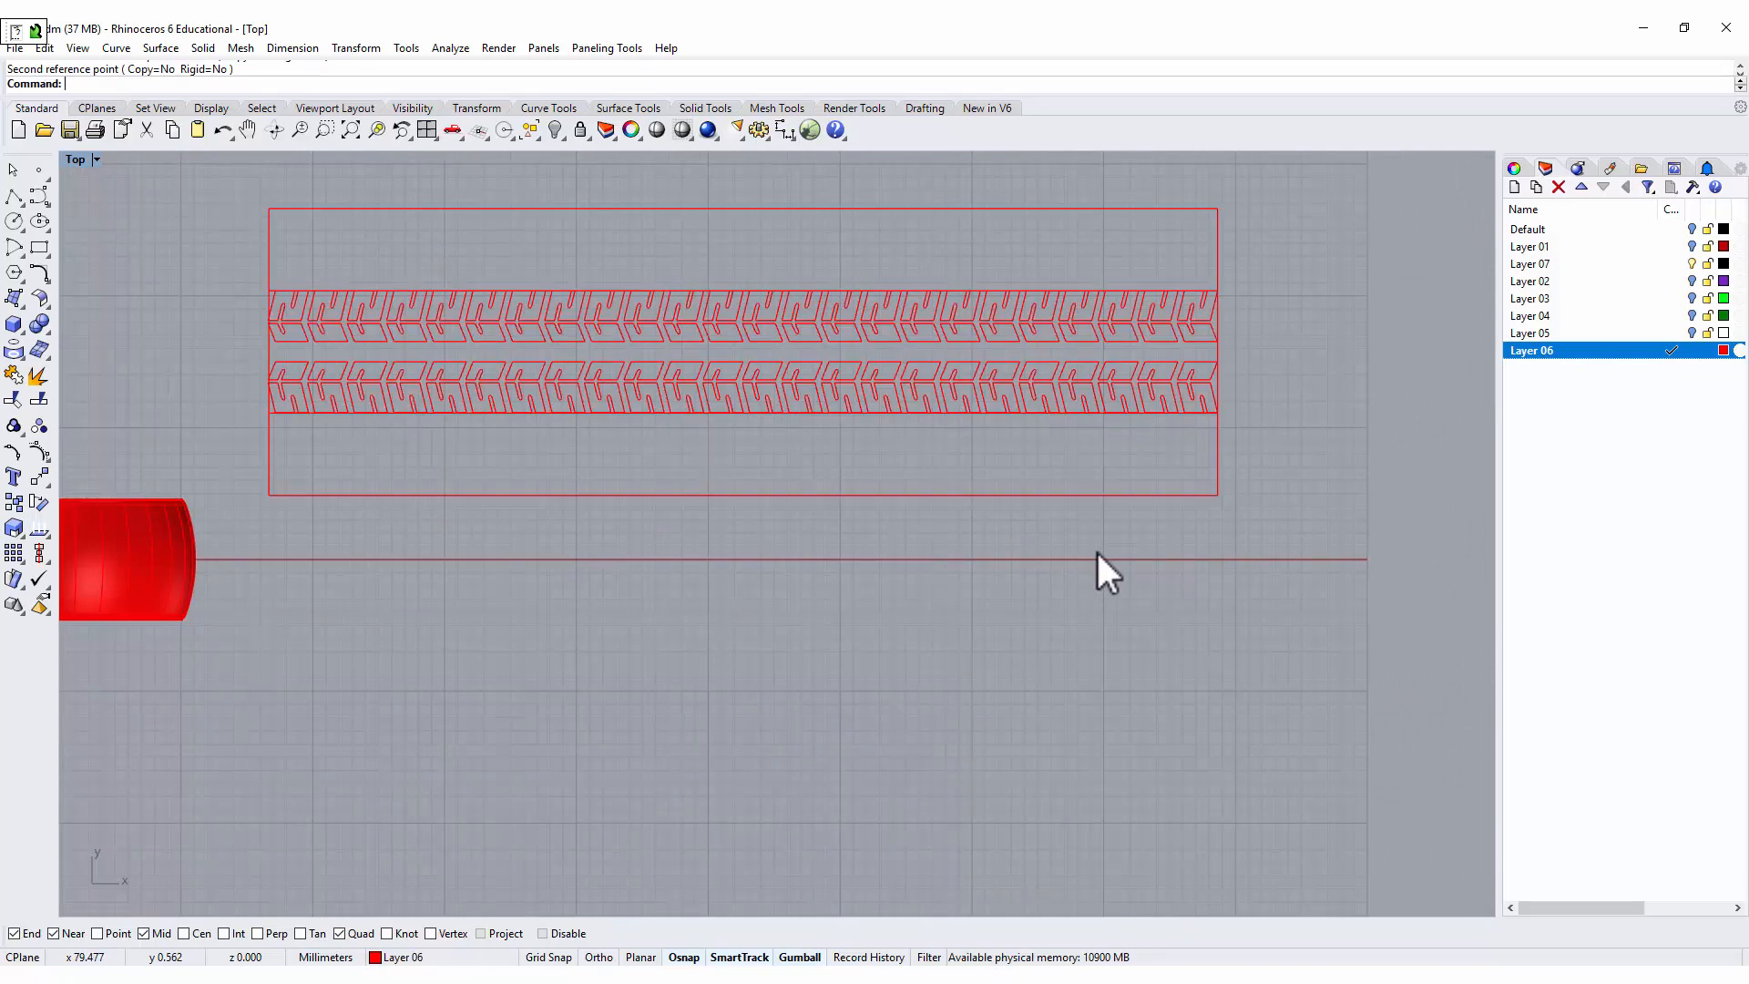
{"action": "scroll", "coordinate": [1102, 556], "scroll_direction": "down", "scroll_amount": 2}
{"action": "left_click_drag", "start_coordinate": [368, 314], "coordinate": [1229, 460]}
{"action": "scroll", "coordinate": [1138, 318], "scroll_direction": "up", "scroll_amount": 5}
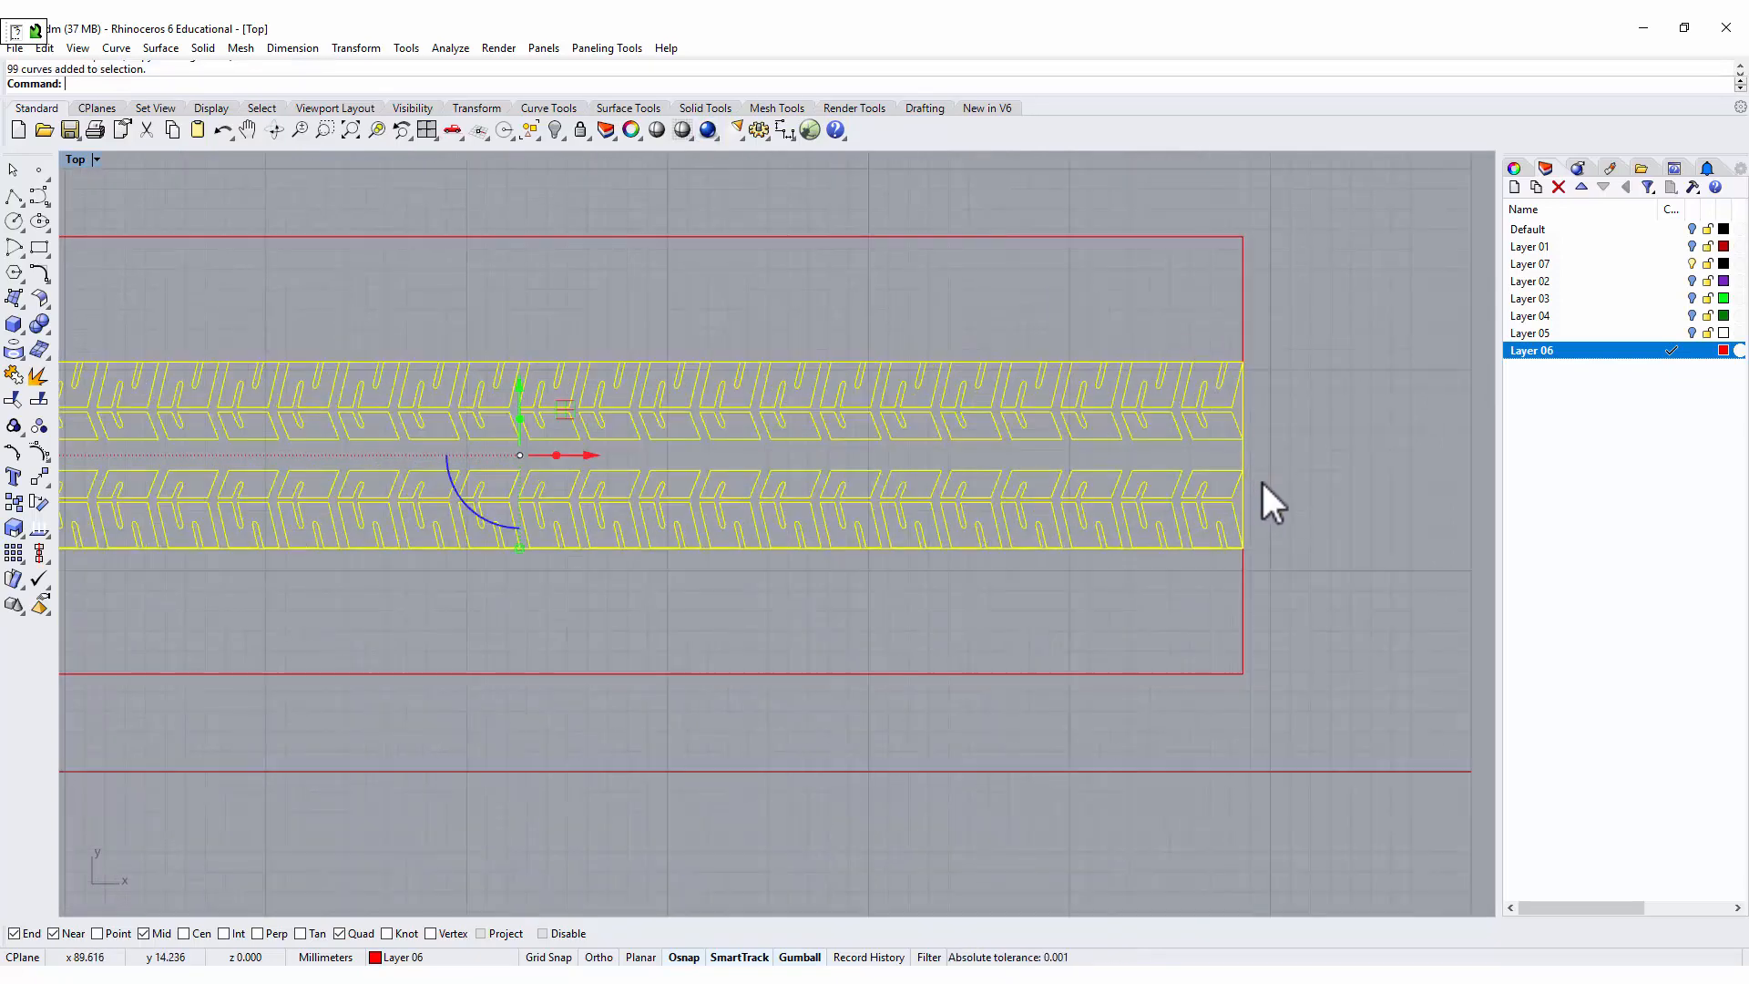
{"action": "left_click", "coordinate": [1262, 450], "text": "ctrl"}
{"action": "scroll", "coordinate": [1023, 379], "scroll_direction": "down", "scroll_amount": 3}
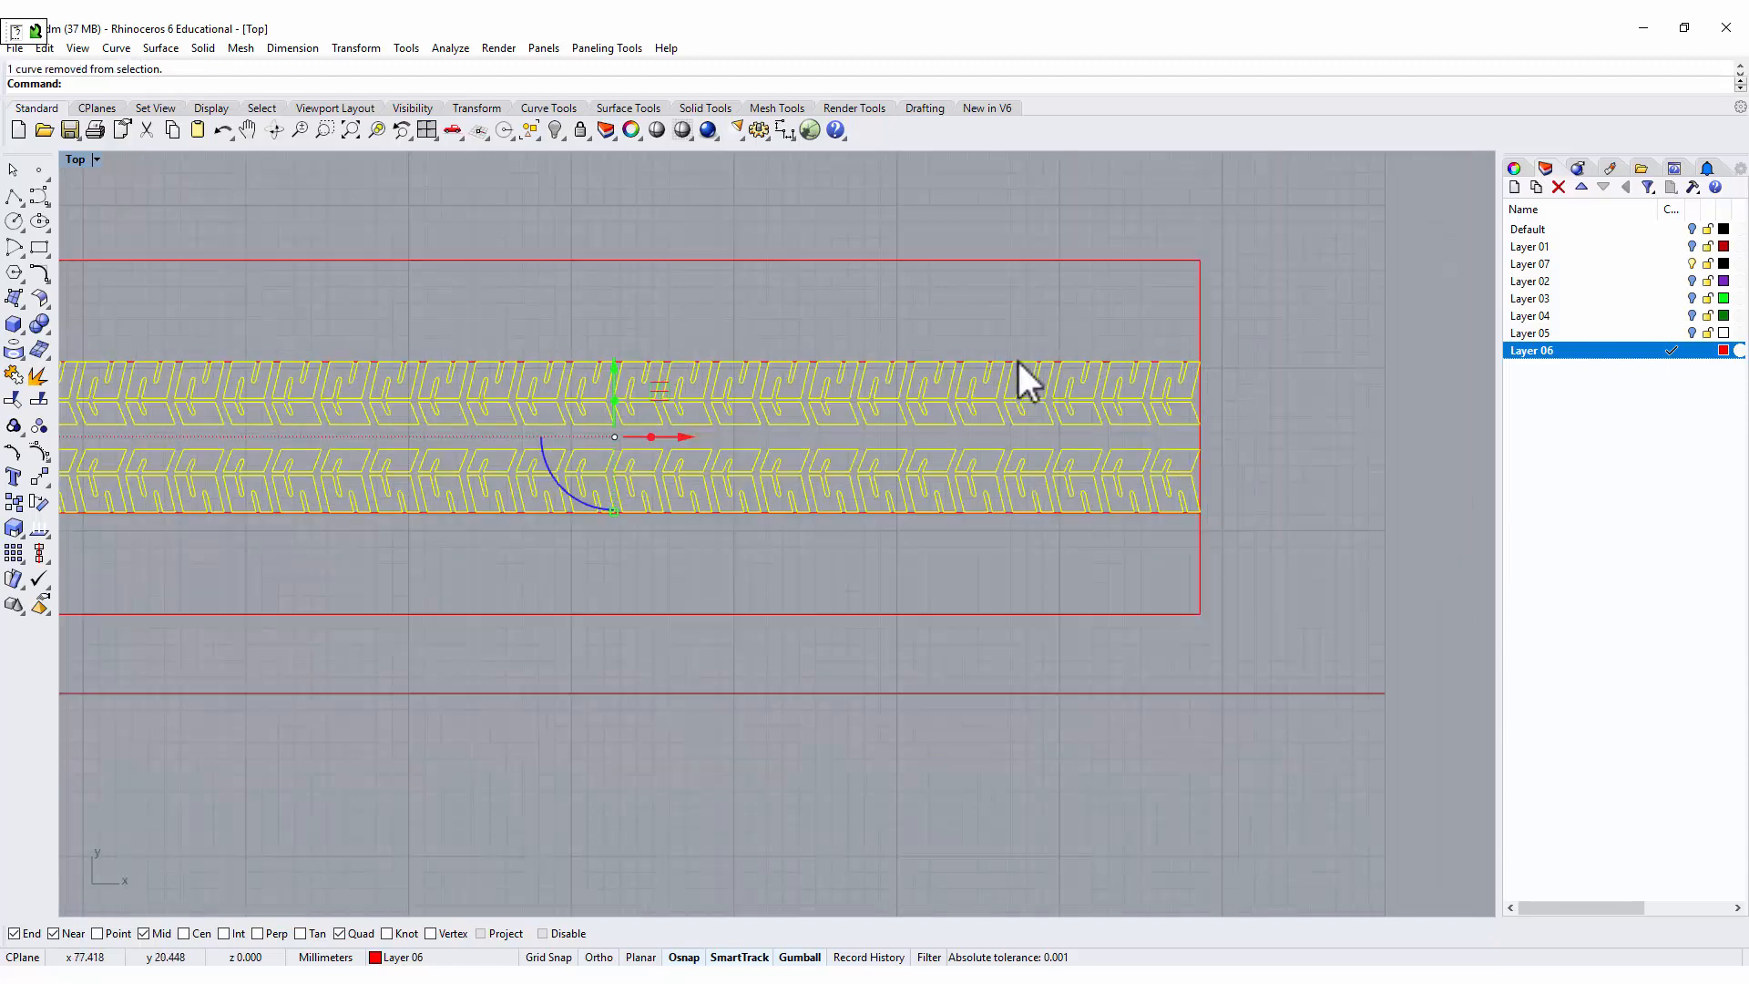
{"action": "double_click", "coordinate": [75, 161]}
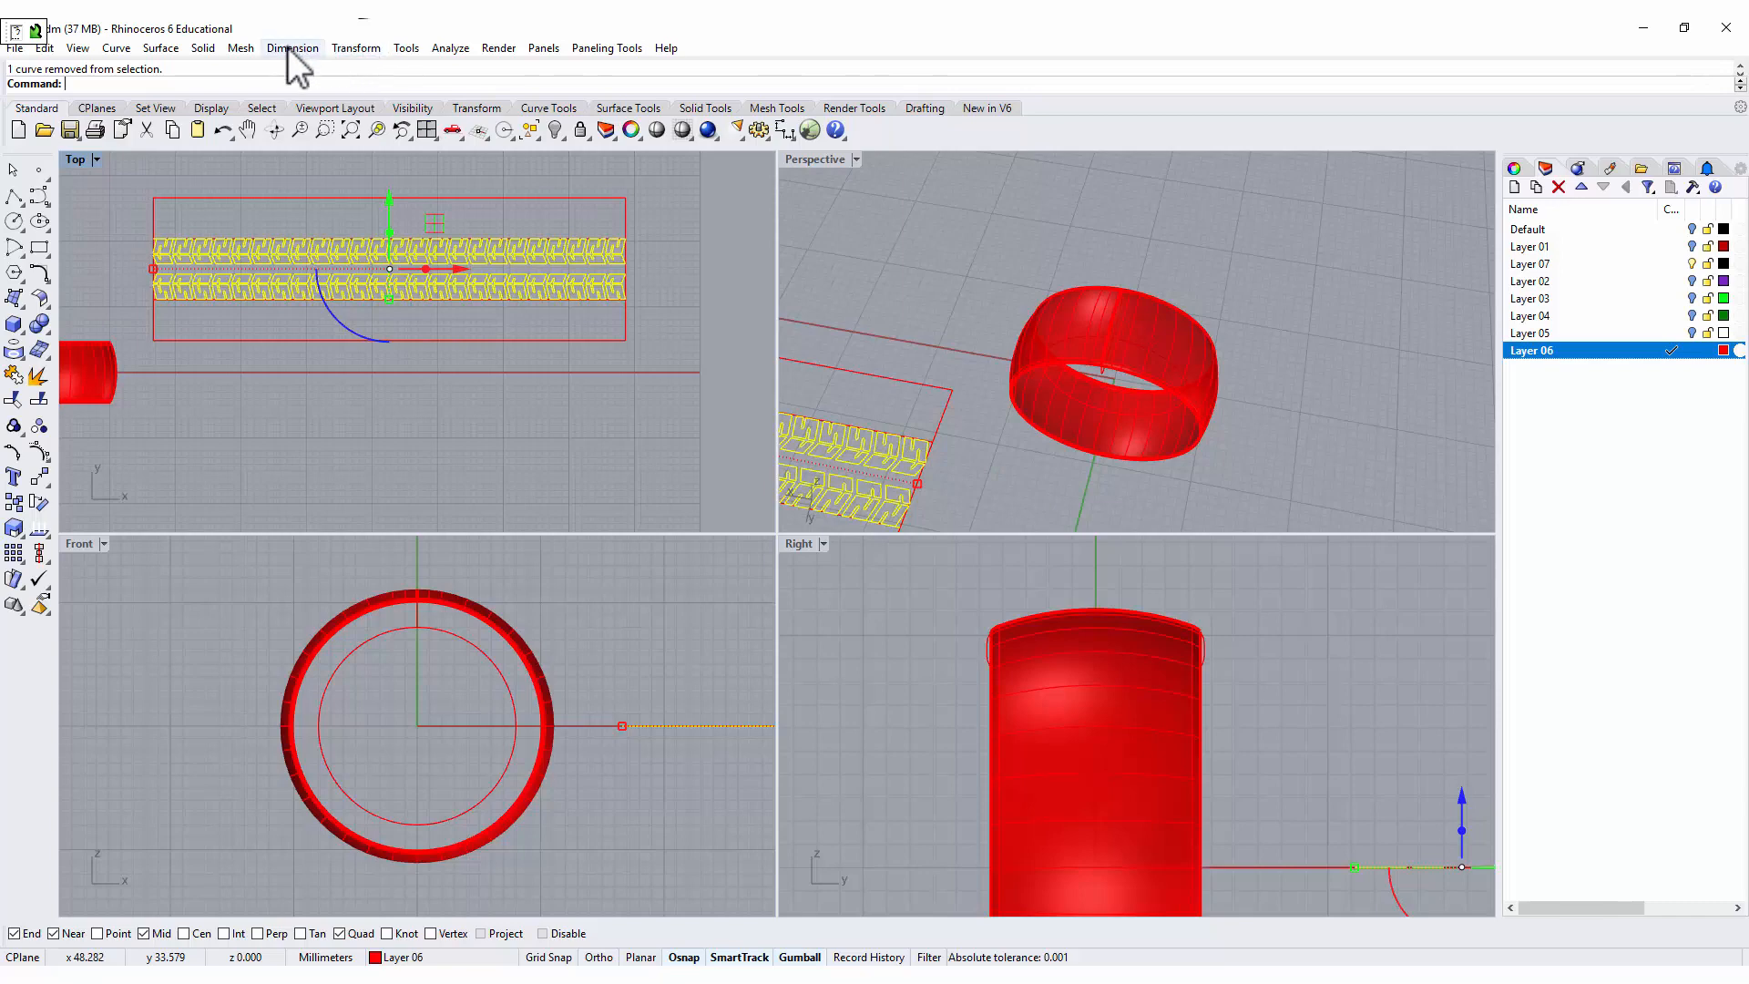
{"action": "left_click", "coordinate": [350, 51]}
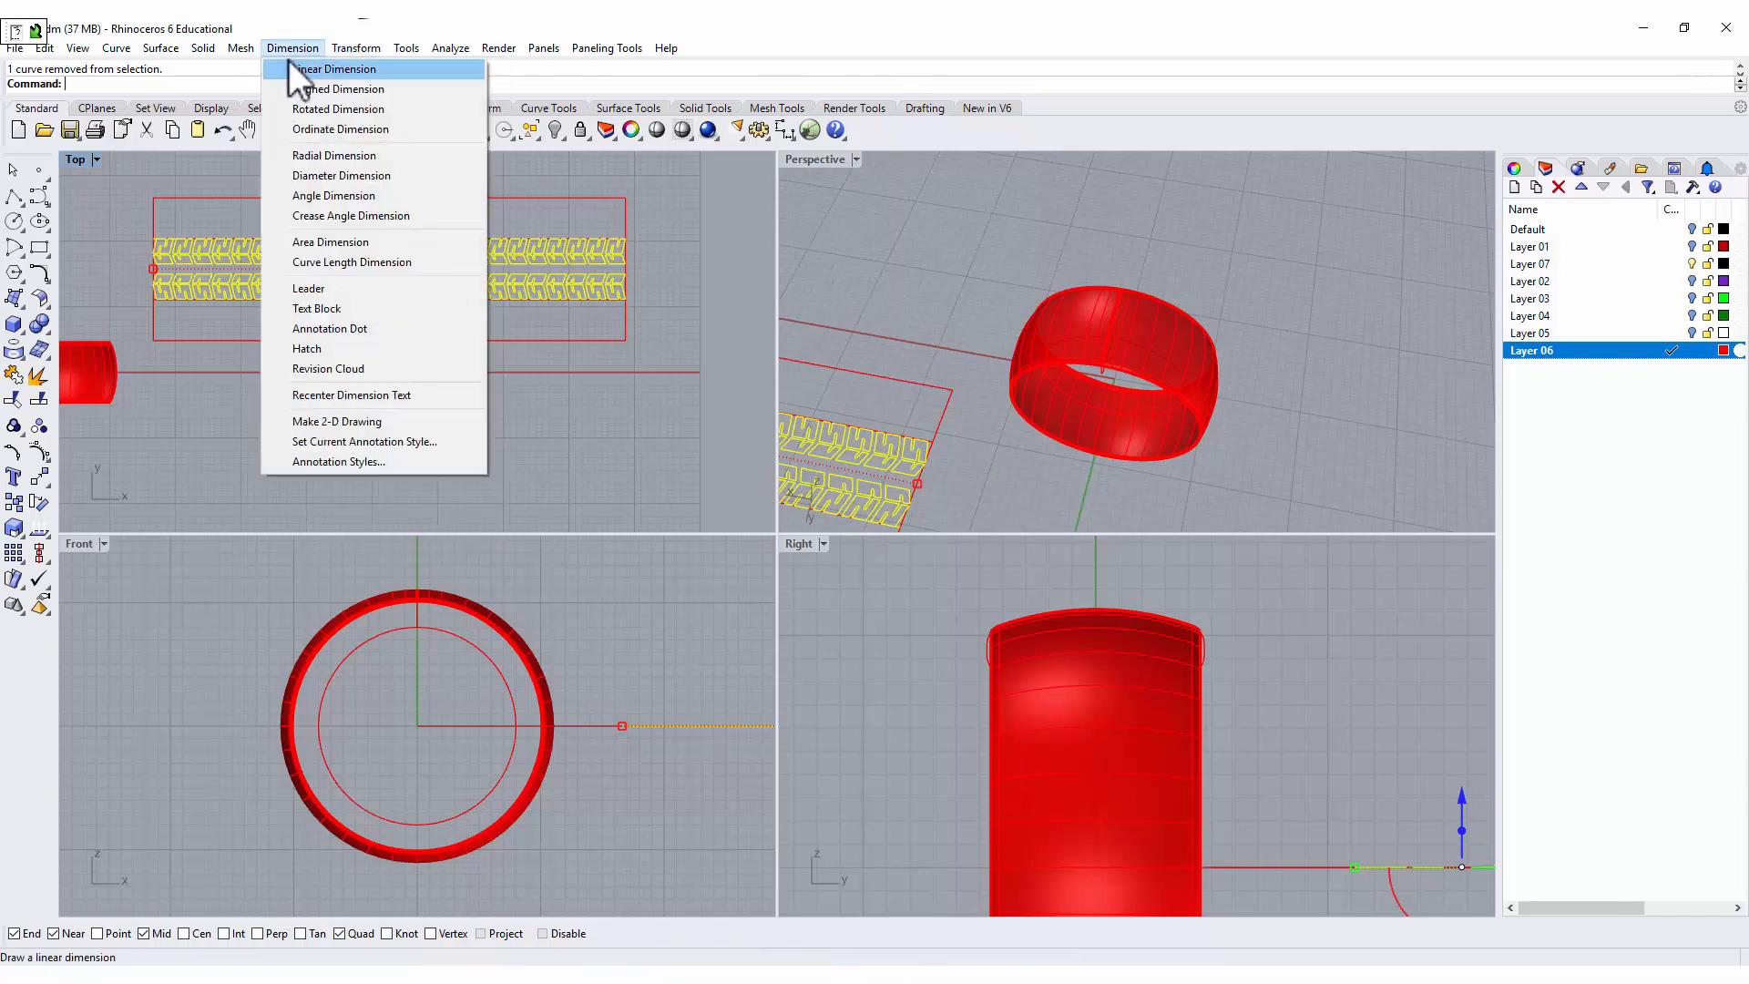
{"action": "mouse_move", "coordinate": [204, 54]}
{"action": "mouse_move", "coordinate": [335, 374]}
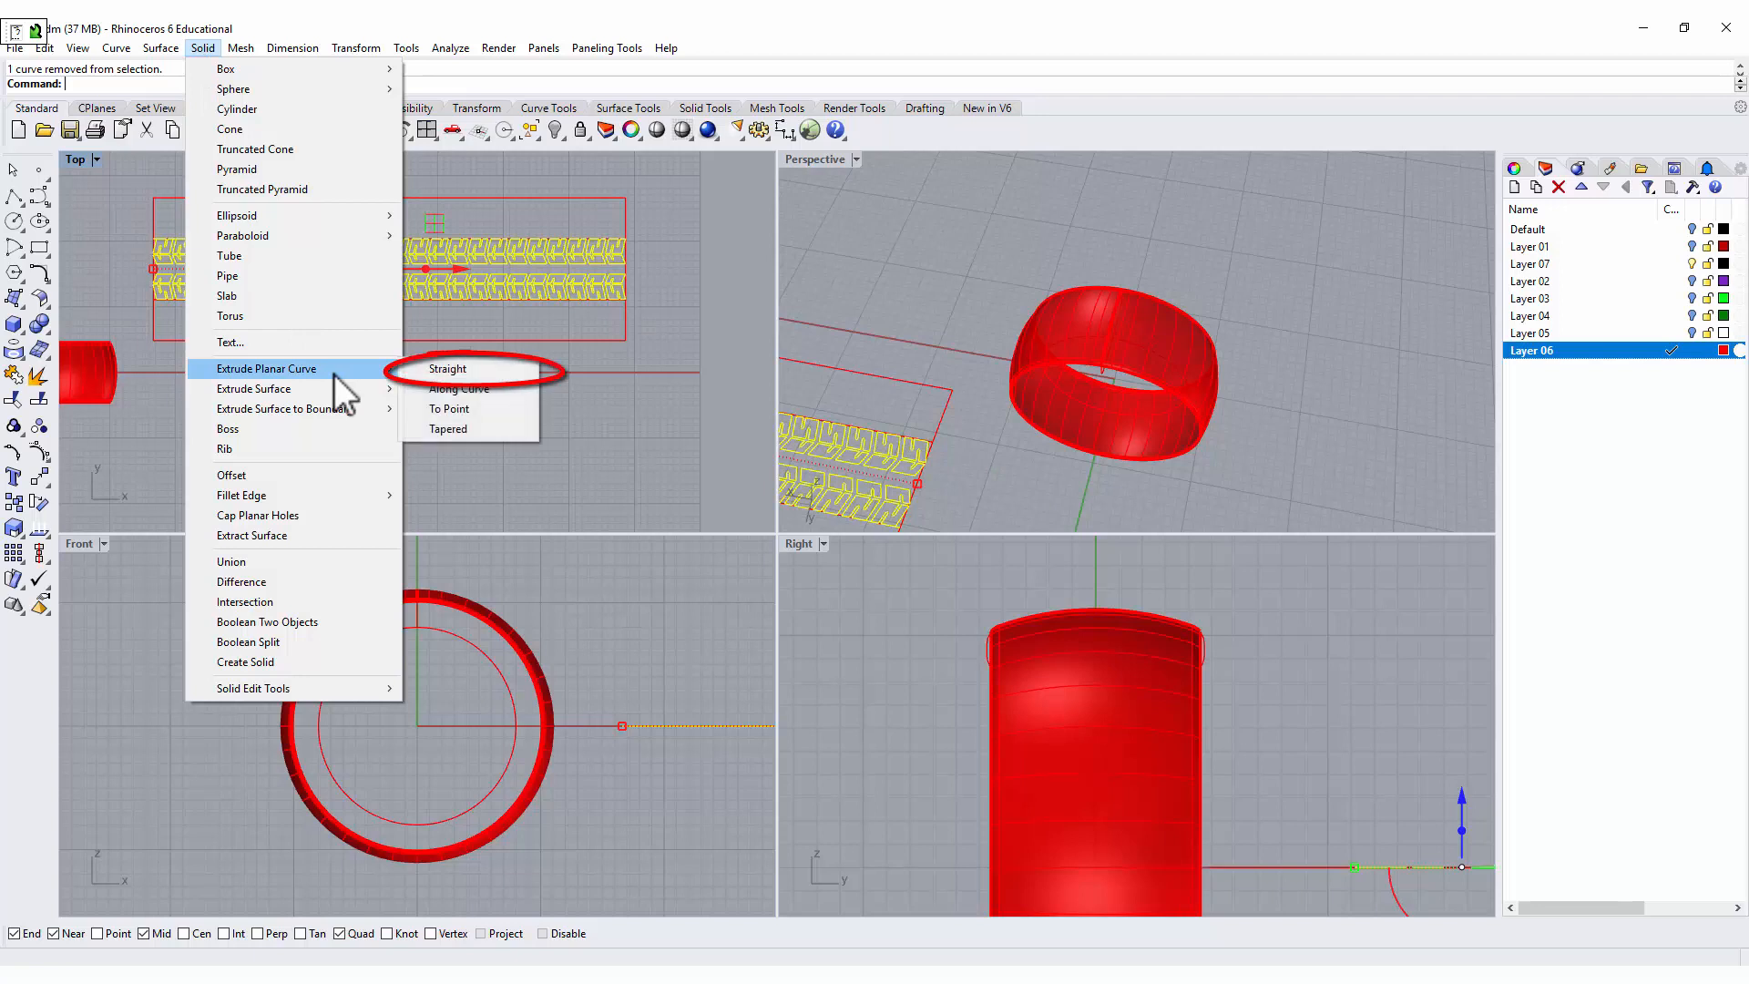
{"action": "left_click", "coordinate": [458, 381]}
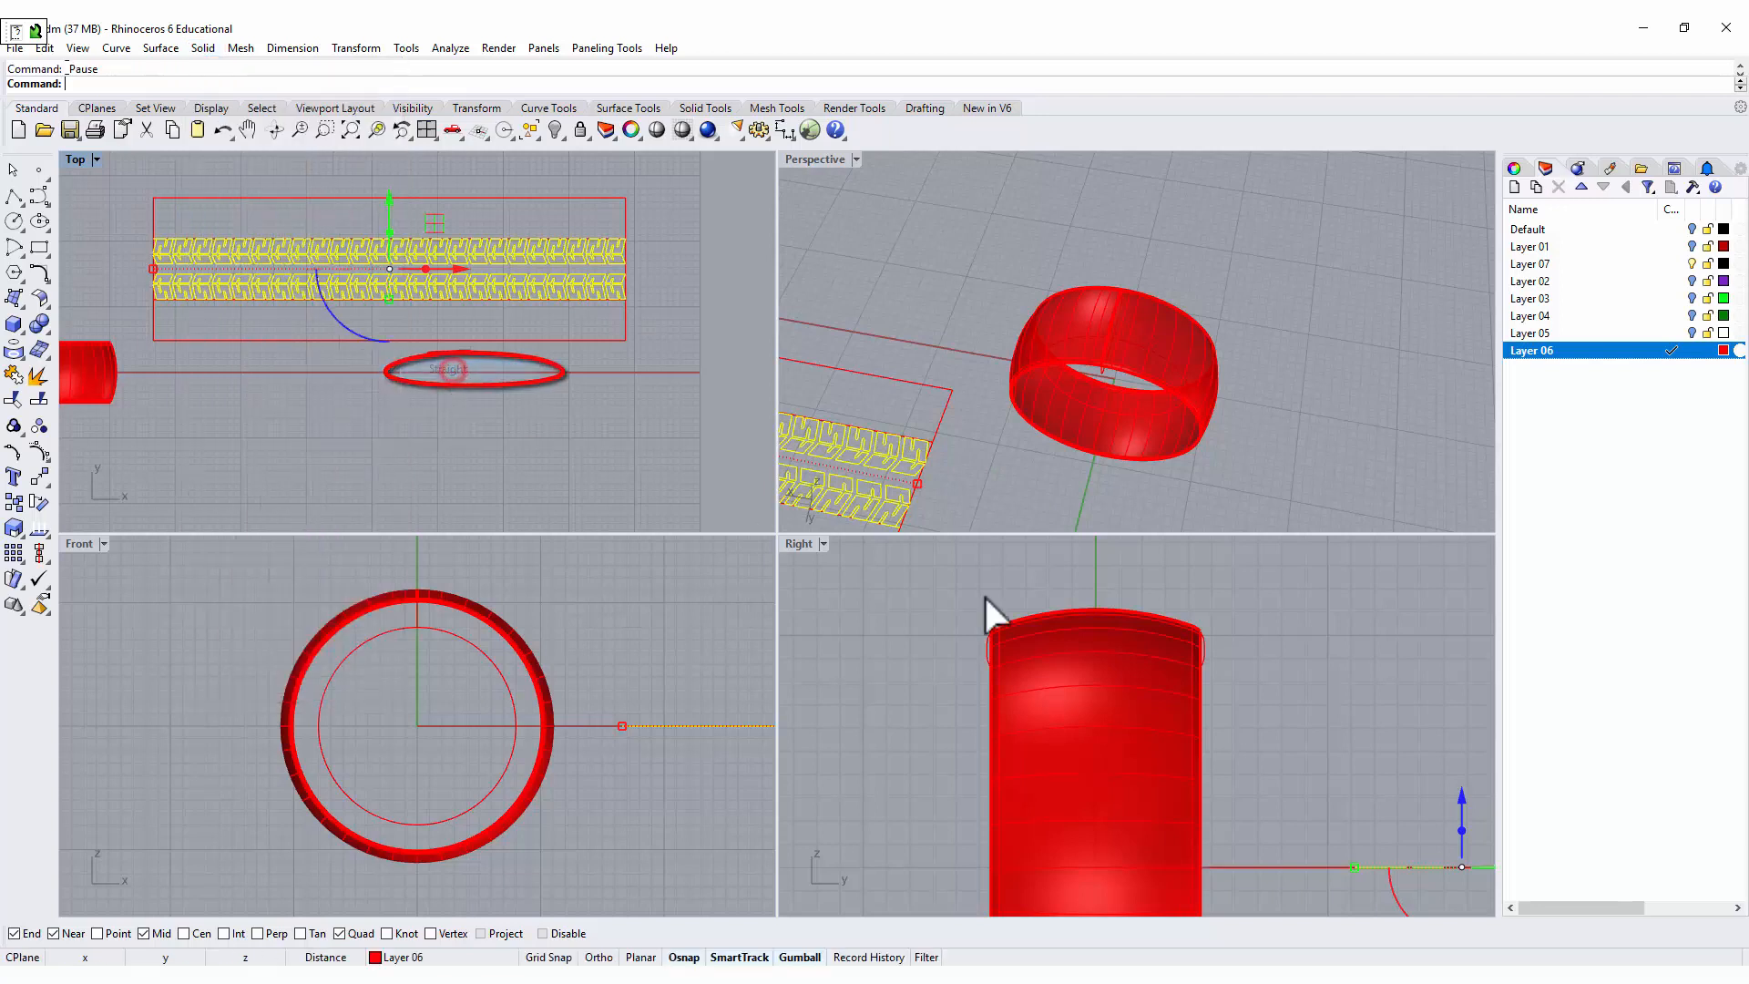
{"action": "scroll", "coordinate": [1346, 779], "scroll_direction": "down", "scroll_amount": 2}
{"action": "right_click_drag", "start_coordinate": [1377, 808], "coordinate": [1167, 726]}
{"action": "scroll", "coordinate": [1237, 763], "scroll_direction": "up", "scroll_amount": 6}
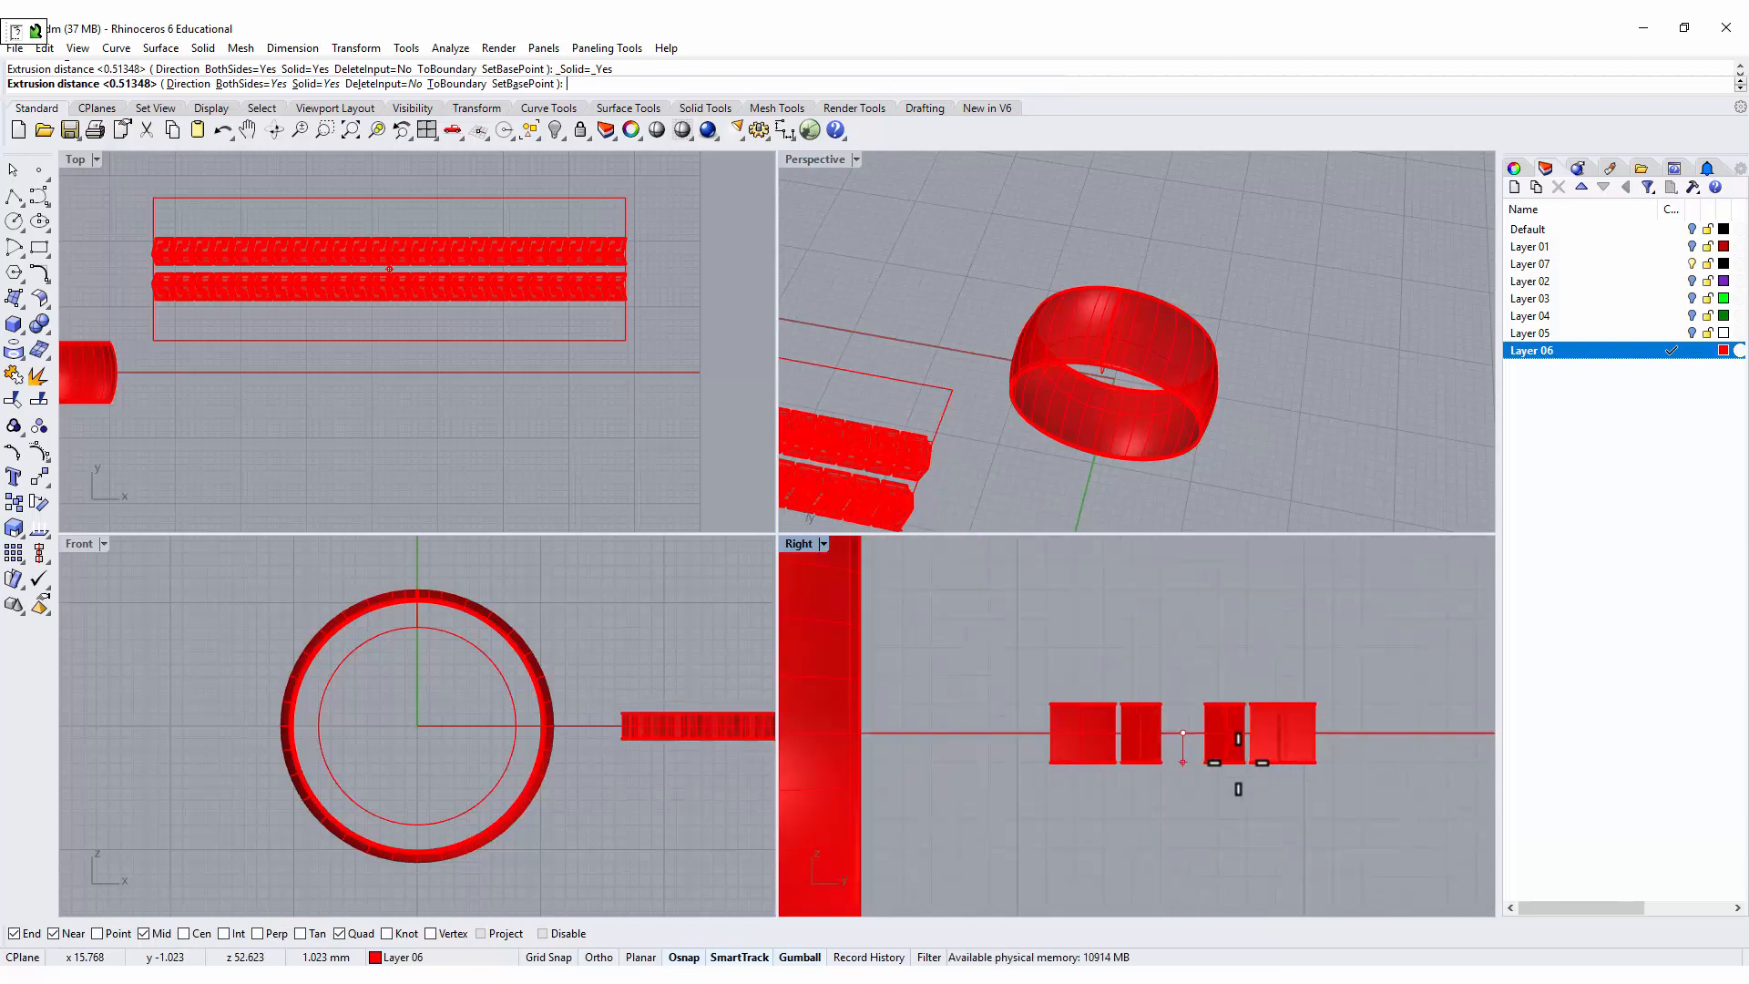
{"action": "scroll", "coordinate": [1238, 763], "scroll_direction": "up", "scroll_amount": 2}
{"action": "scroll", "coordinate": [1243, 746], "scroll_direction": "up", "scroll_amount": 4}
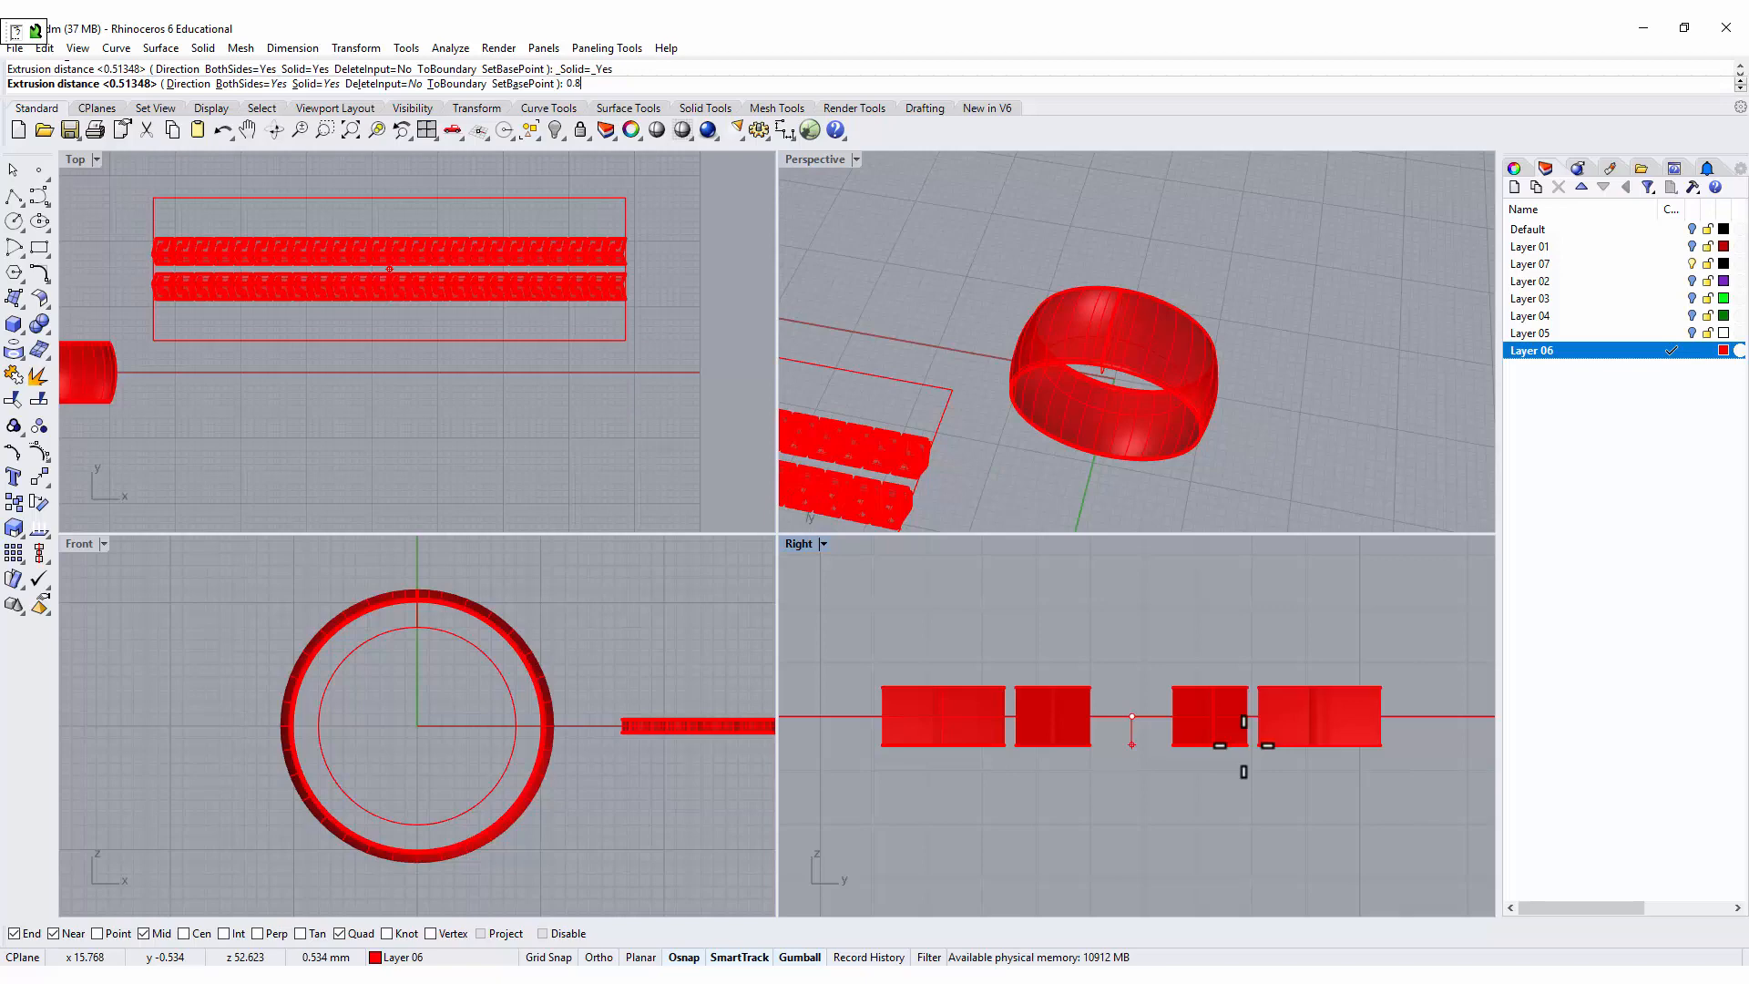
Set the extrusion distance of the tread block outlines to 0.8 mm on both sides and check the solid blocks up close.
{"action": "key", "text": "Return"}
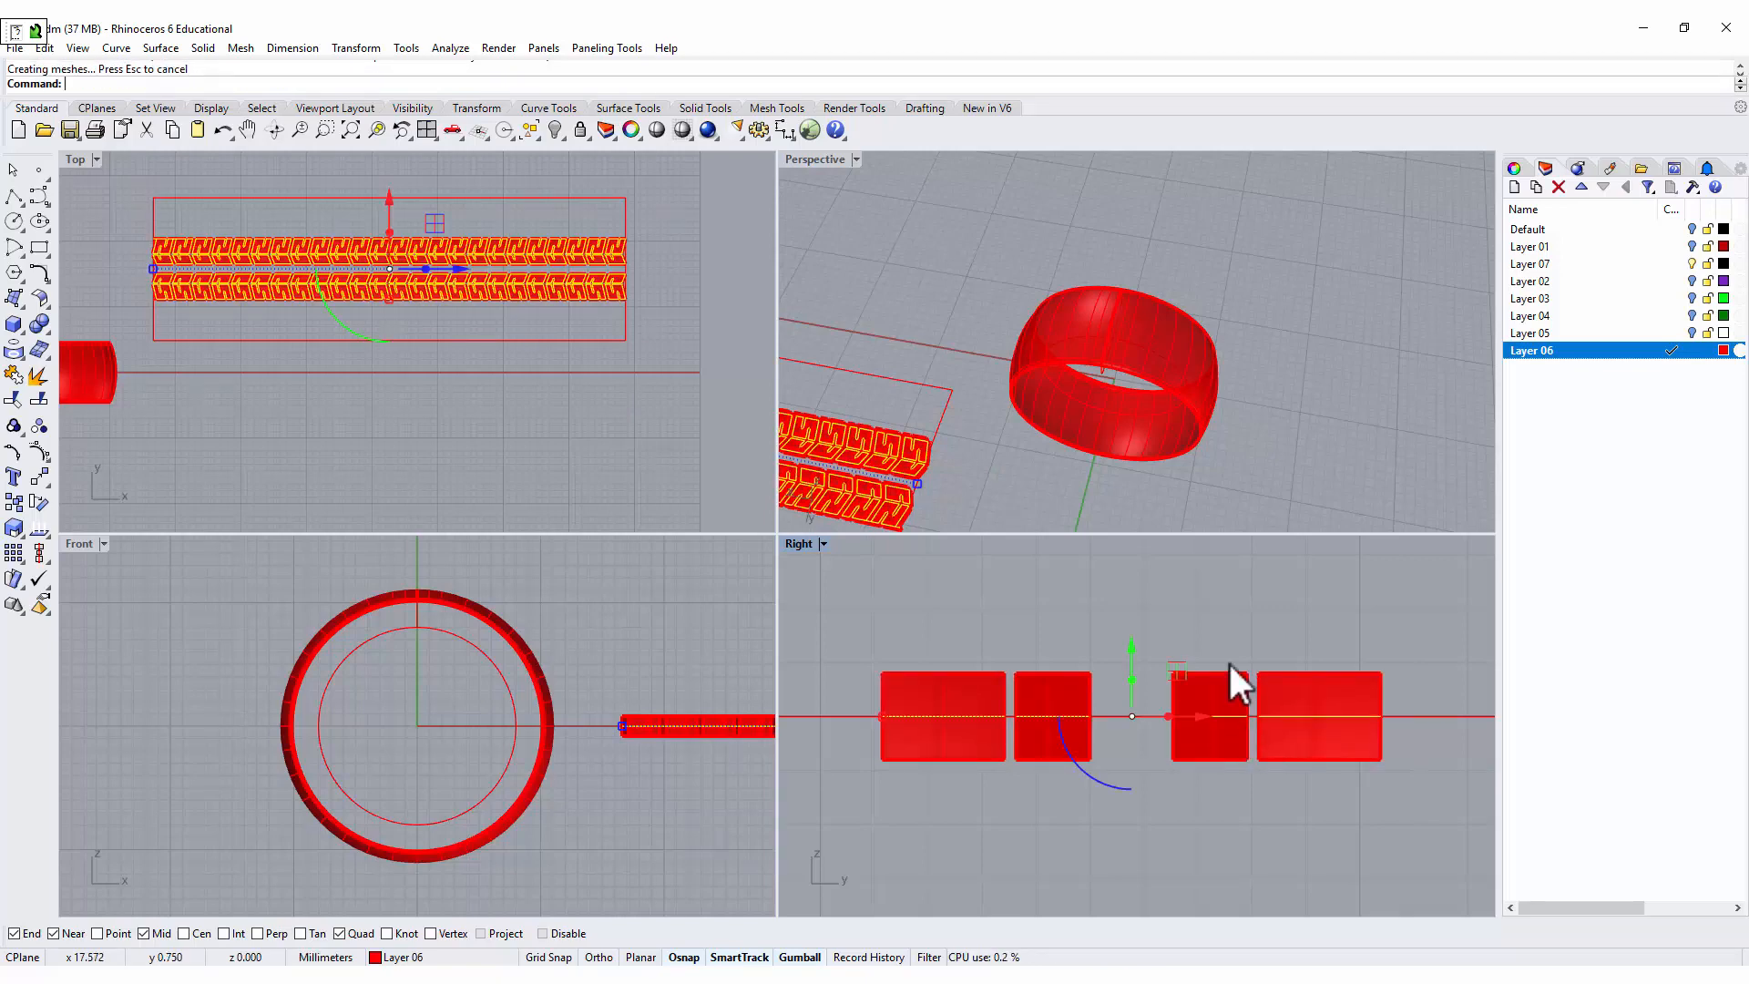
{"action": "right_click_drag", "start_coordinate": [1281, 473], "coordinate": [1161, 364]}
{"action": "scroll", "coordinate": [953, 330], "scroll_direction": "up", "scroll_amount": 2}
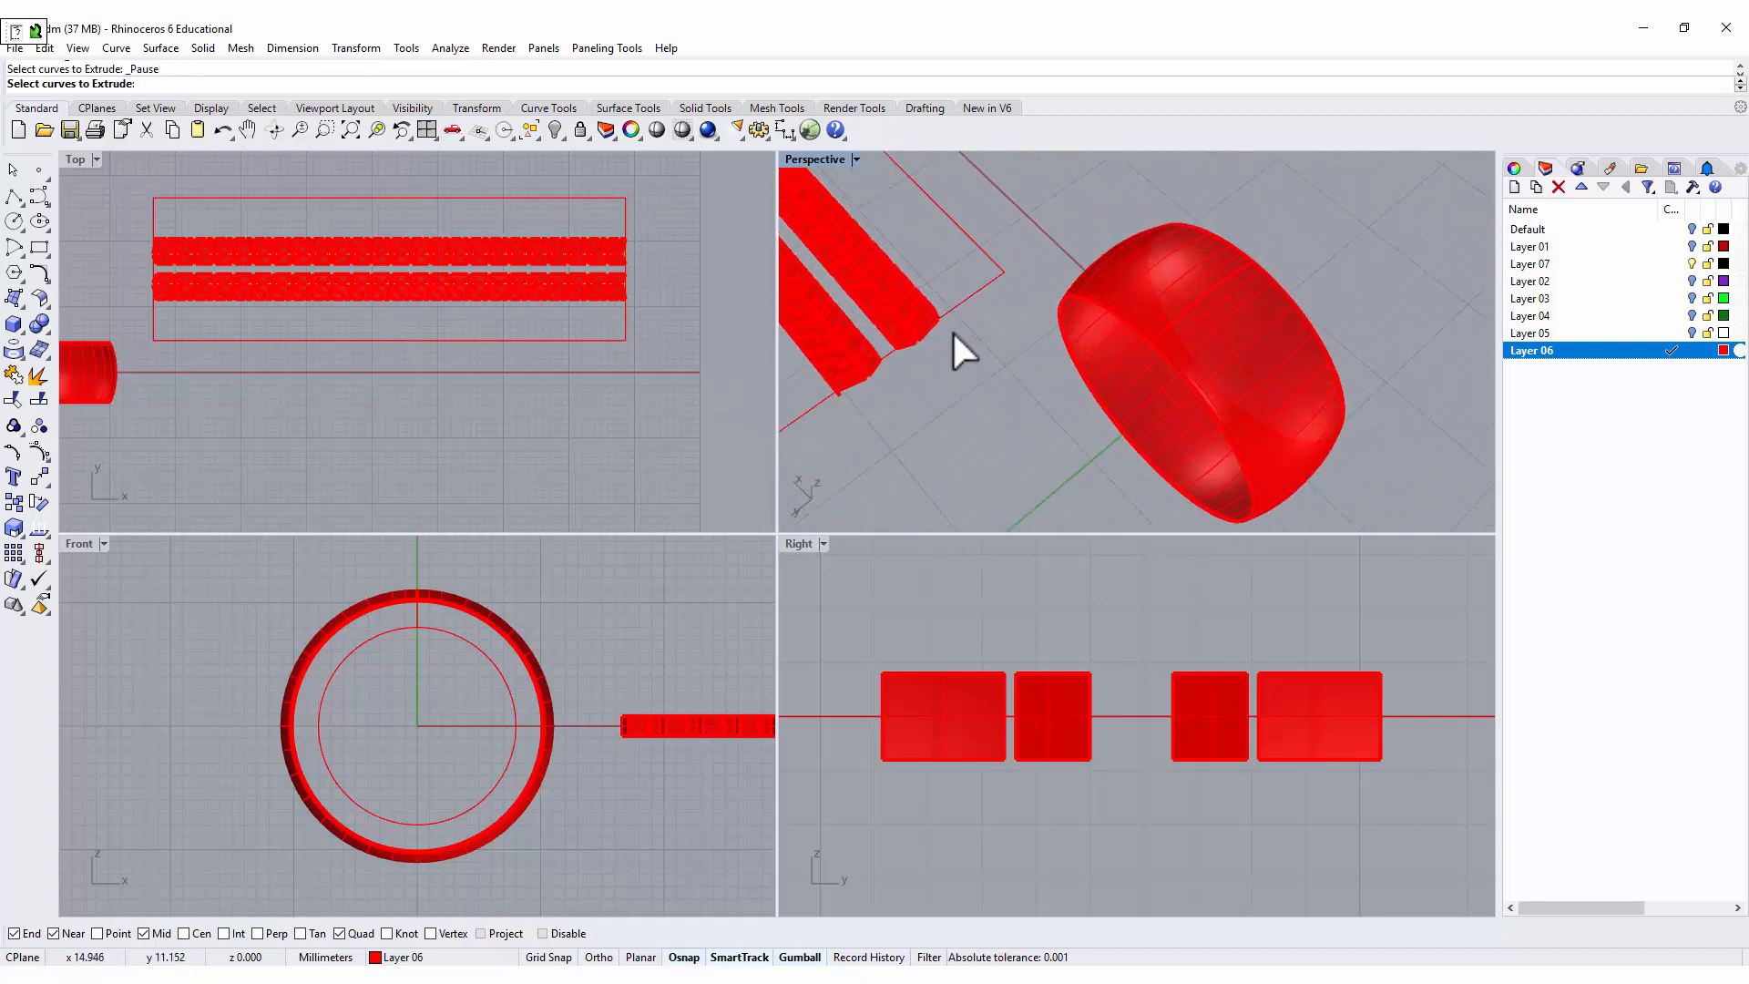
{"action": "scroll", "coordinate": [948, 325], "scroll_direction": "up", "scroll_amount": 2}
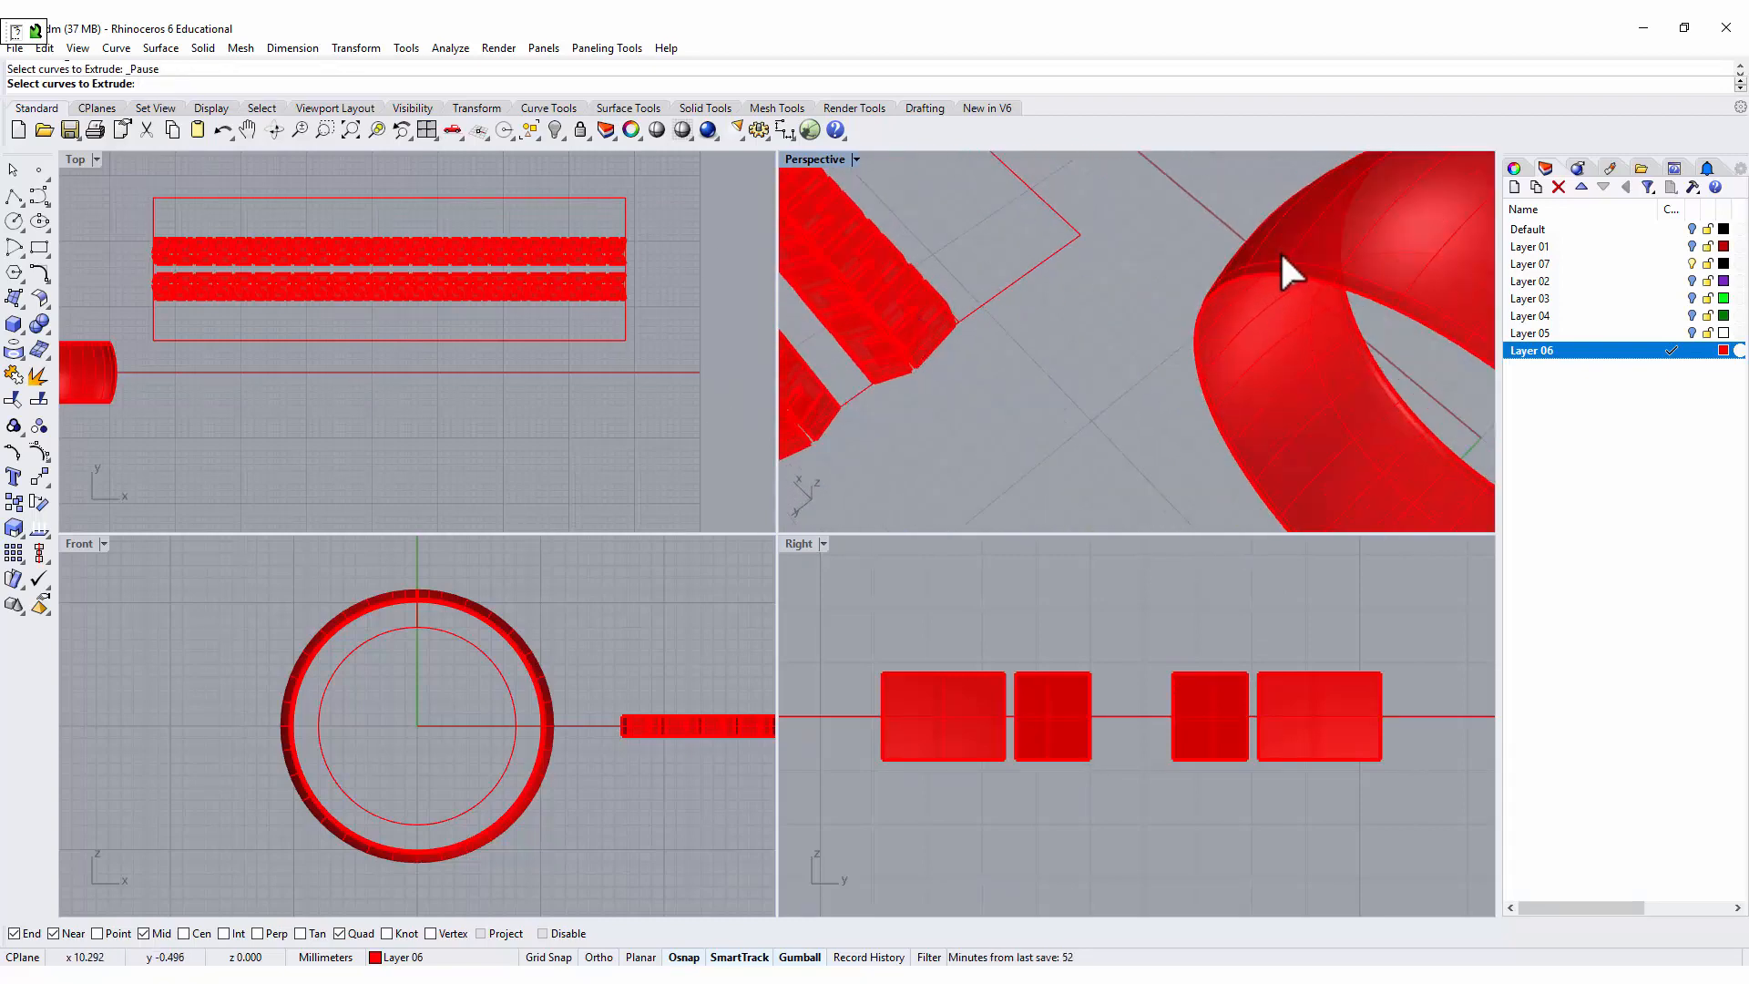
{"action": "double_click", "coordinate": [801, 160]}
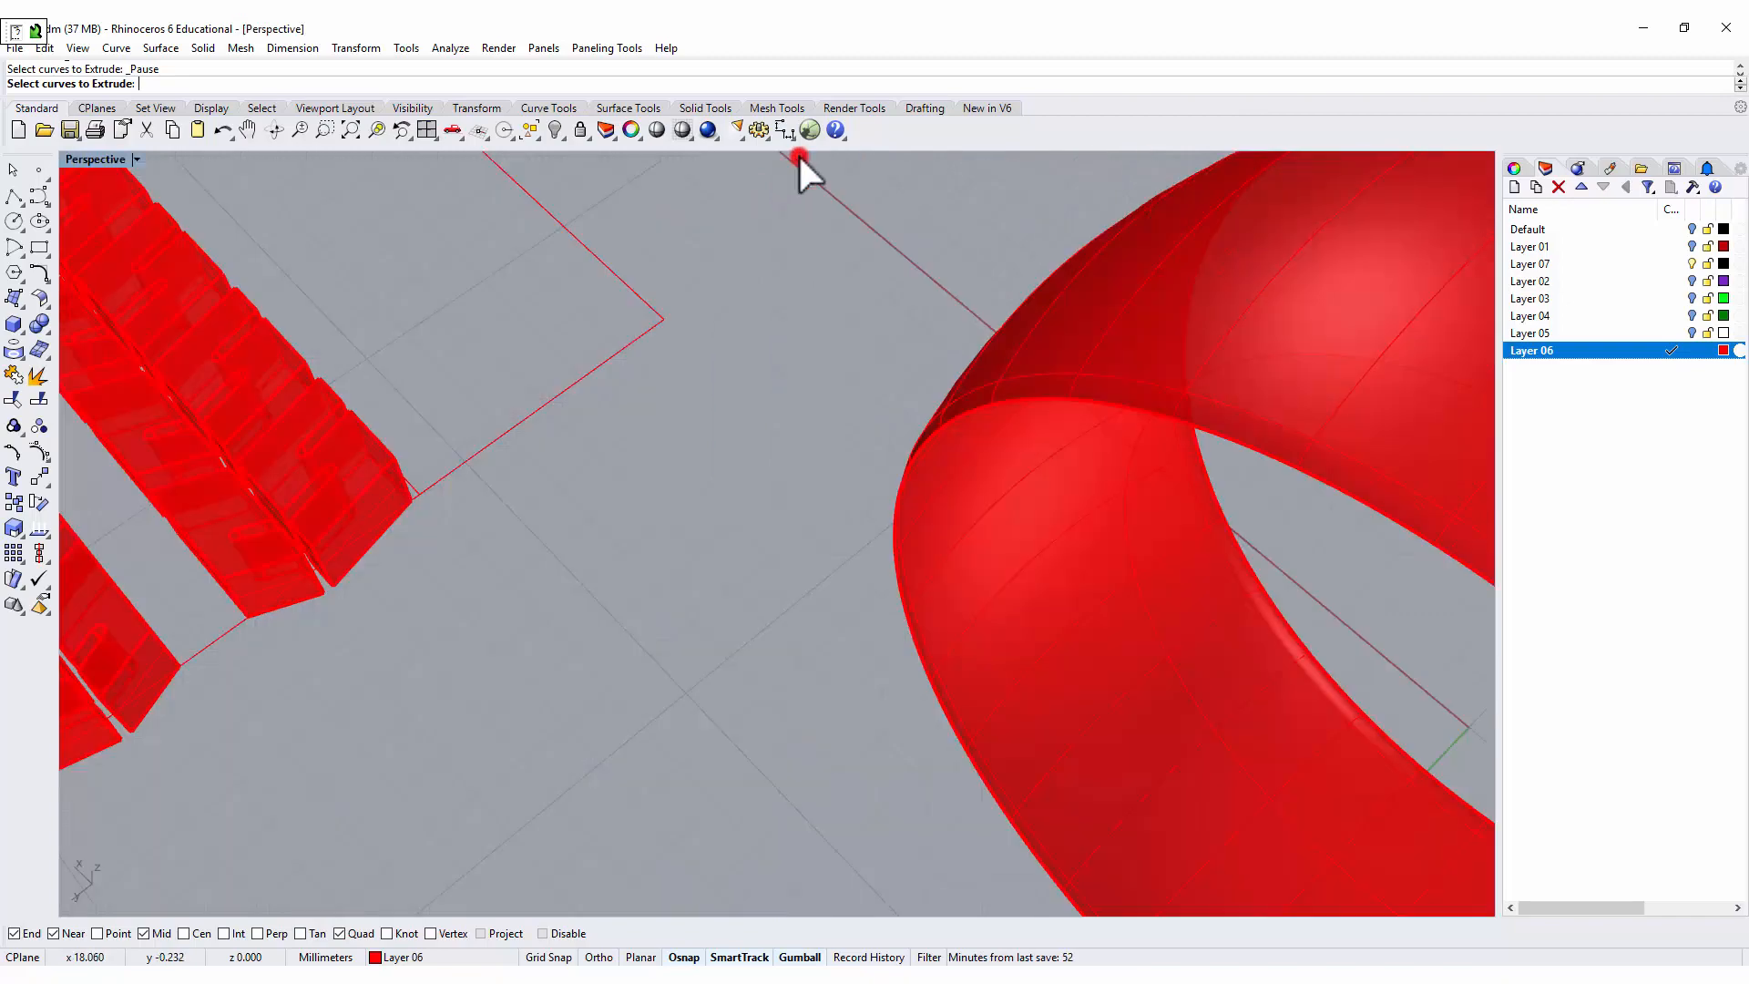
{"action": "right_click_drag", "start_coordinate": [1035, 410], "coordinate": [520, 446]}
{"action": "scroll", "coordinate": [486, 476], "scroll_direction": "up", "scroll_amount": 5}
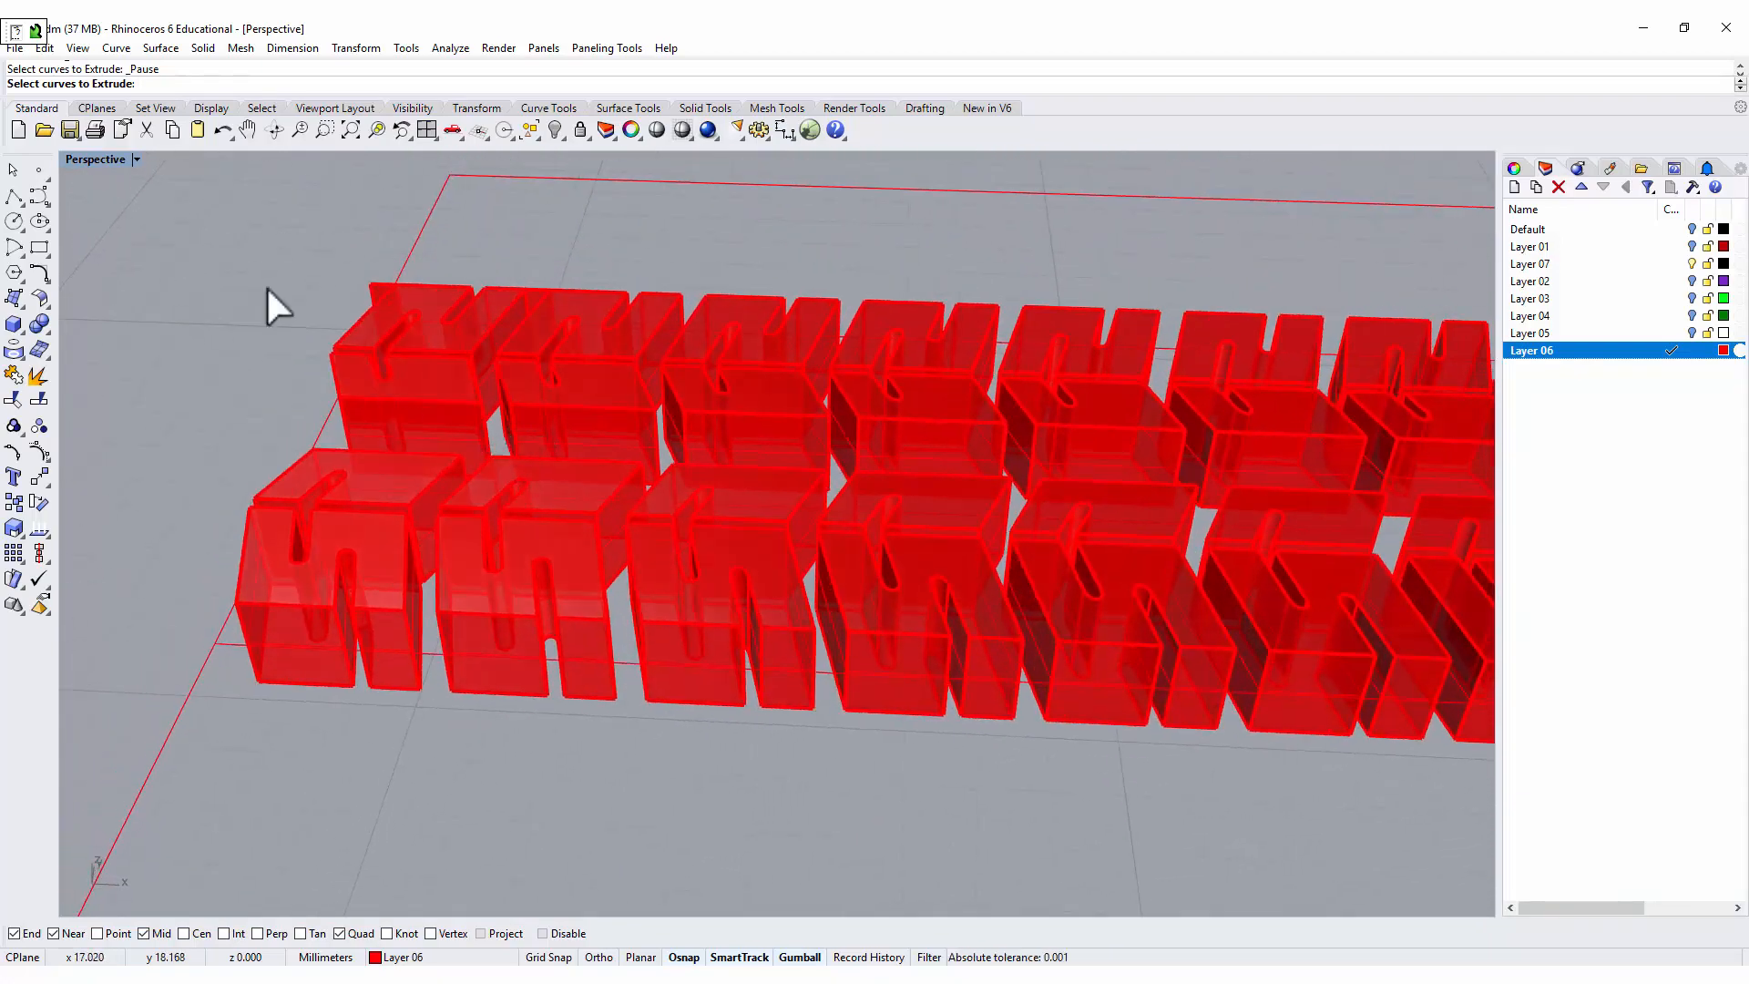
{"action": "double_click", "coordinate": [108, 159]}
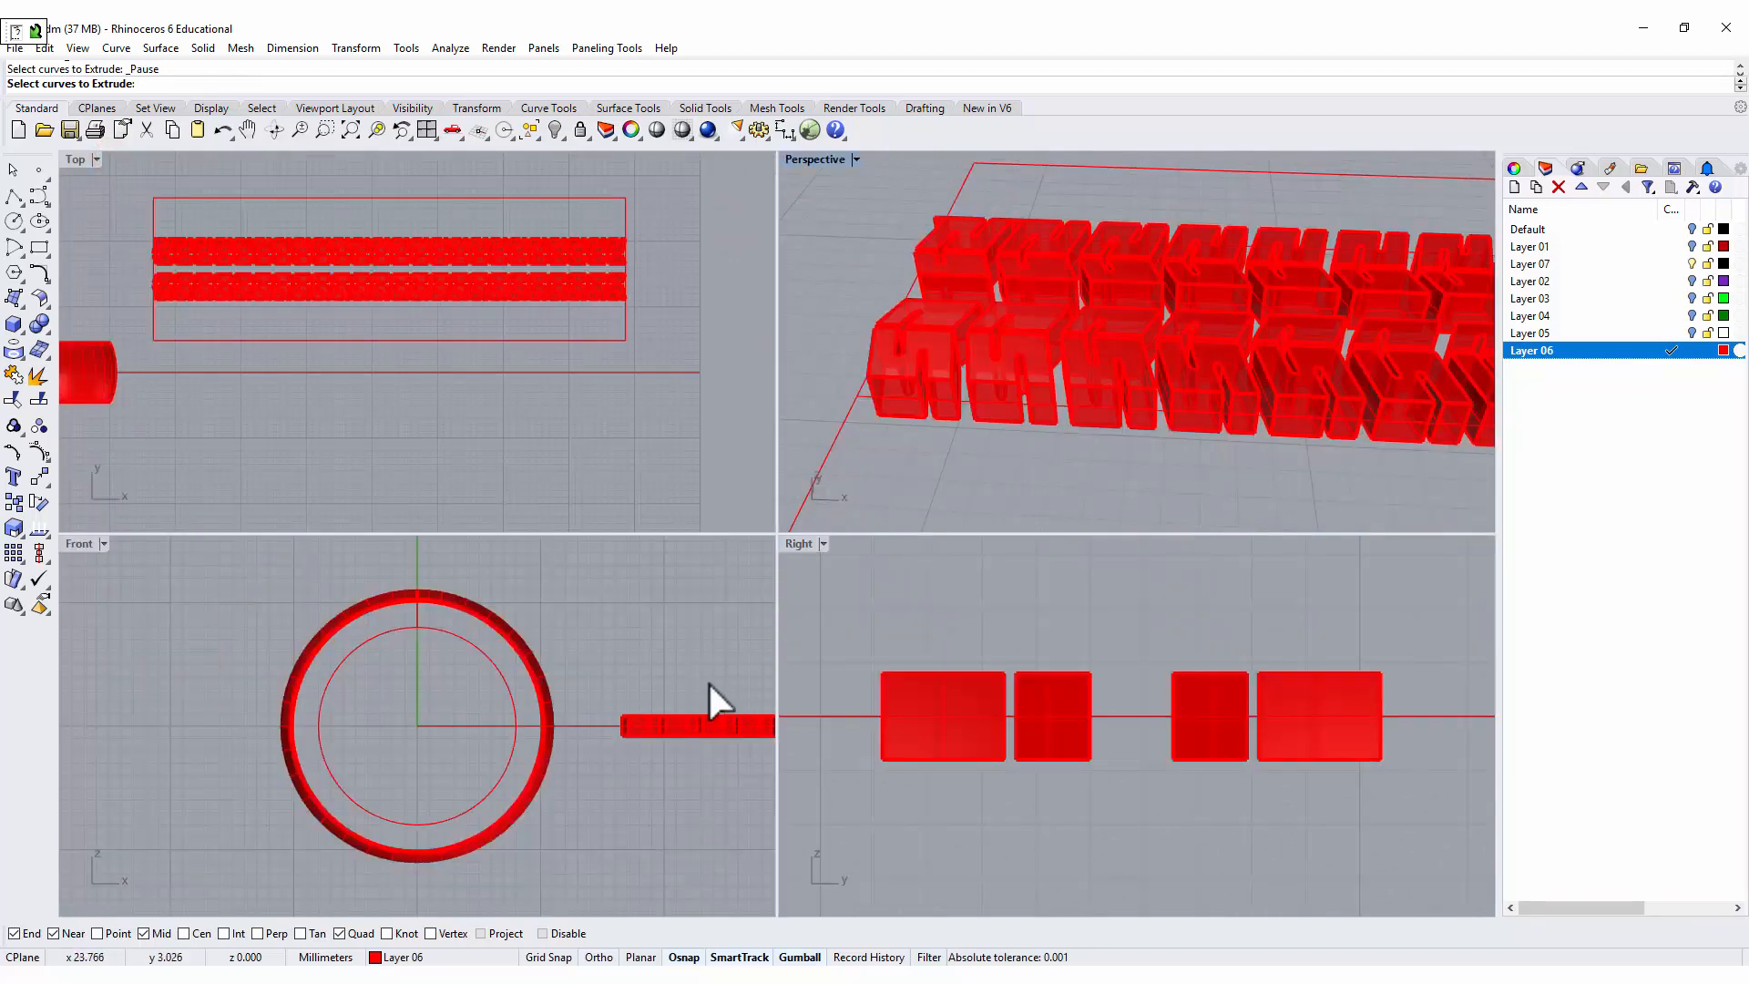
Fillet the top edges of all tread blocks with a 0.2 mm radius.
{"action": "right_click_drag", "start_coordinate": [393, 662], "coordinate": [198, 666]}
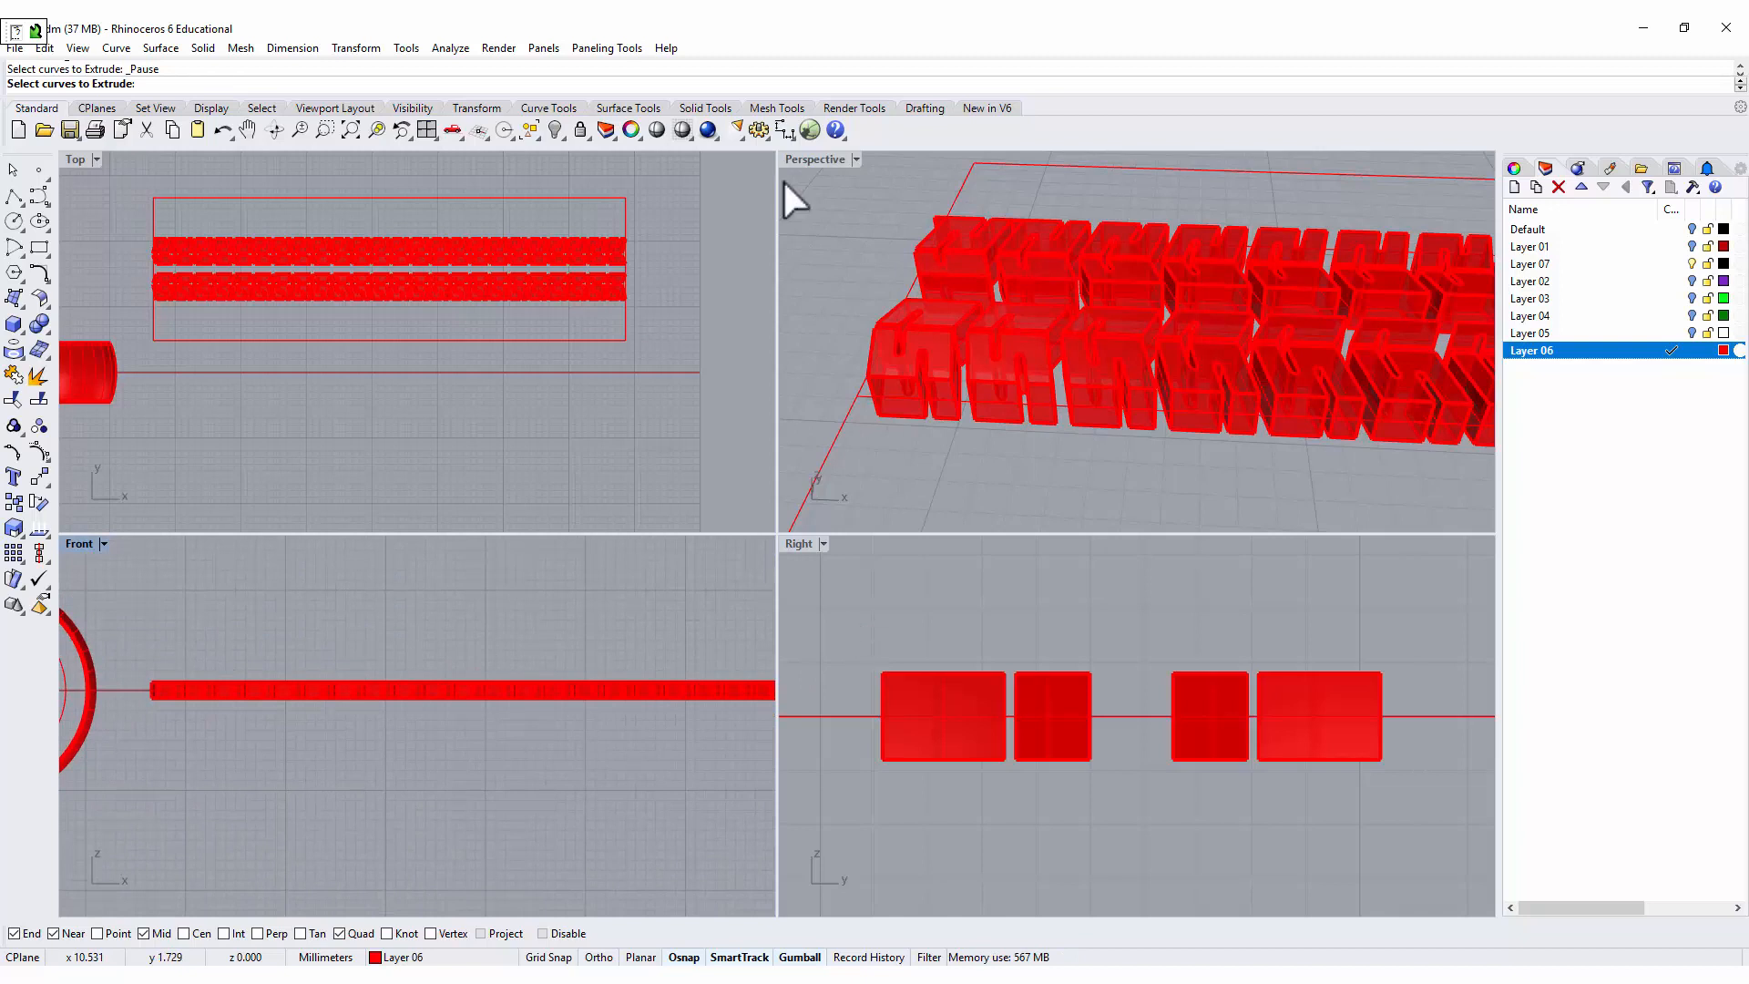
{"action": "left_click", "coordinate": [41, 326]}
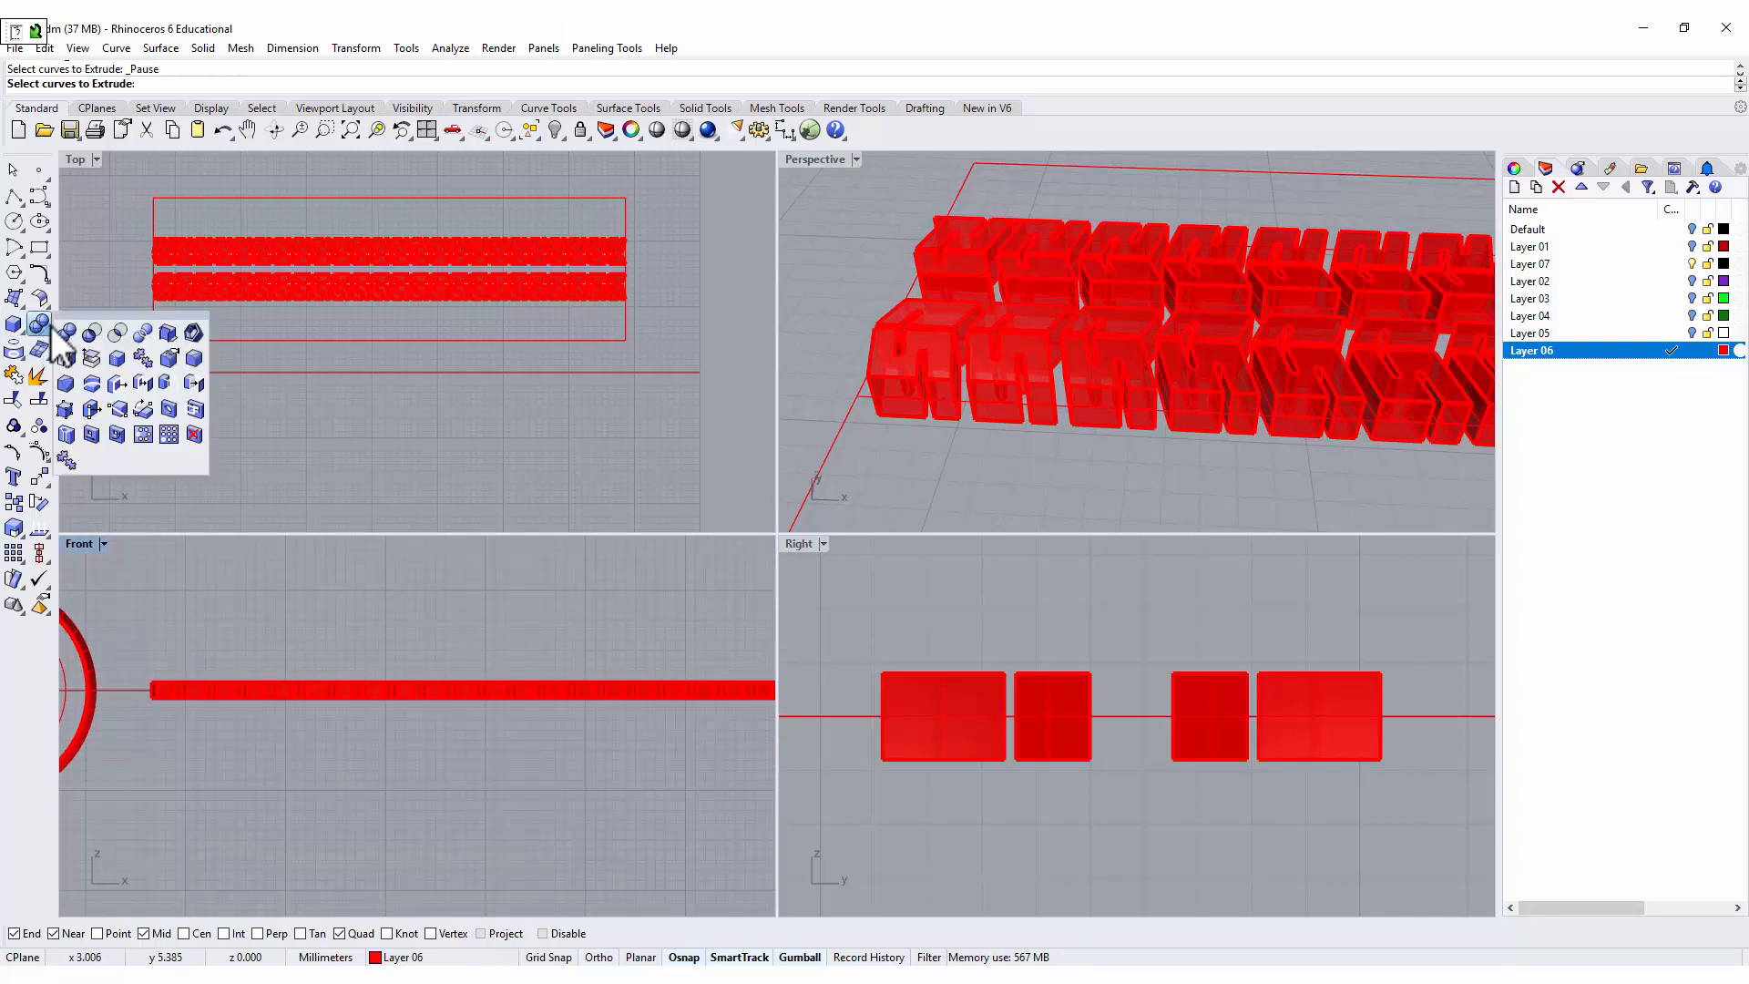
{"action": "left_click", "coordinate": [195, 359]}
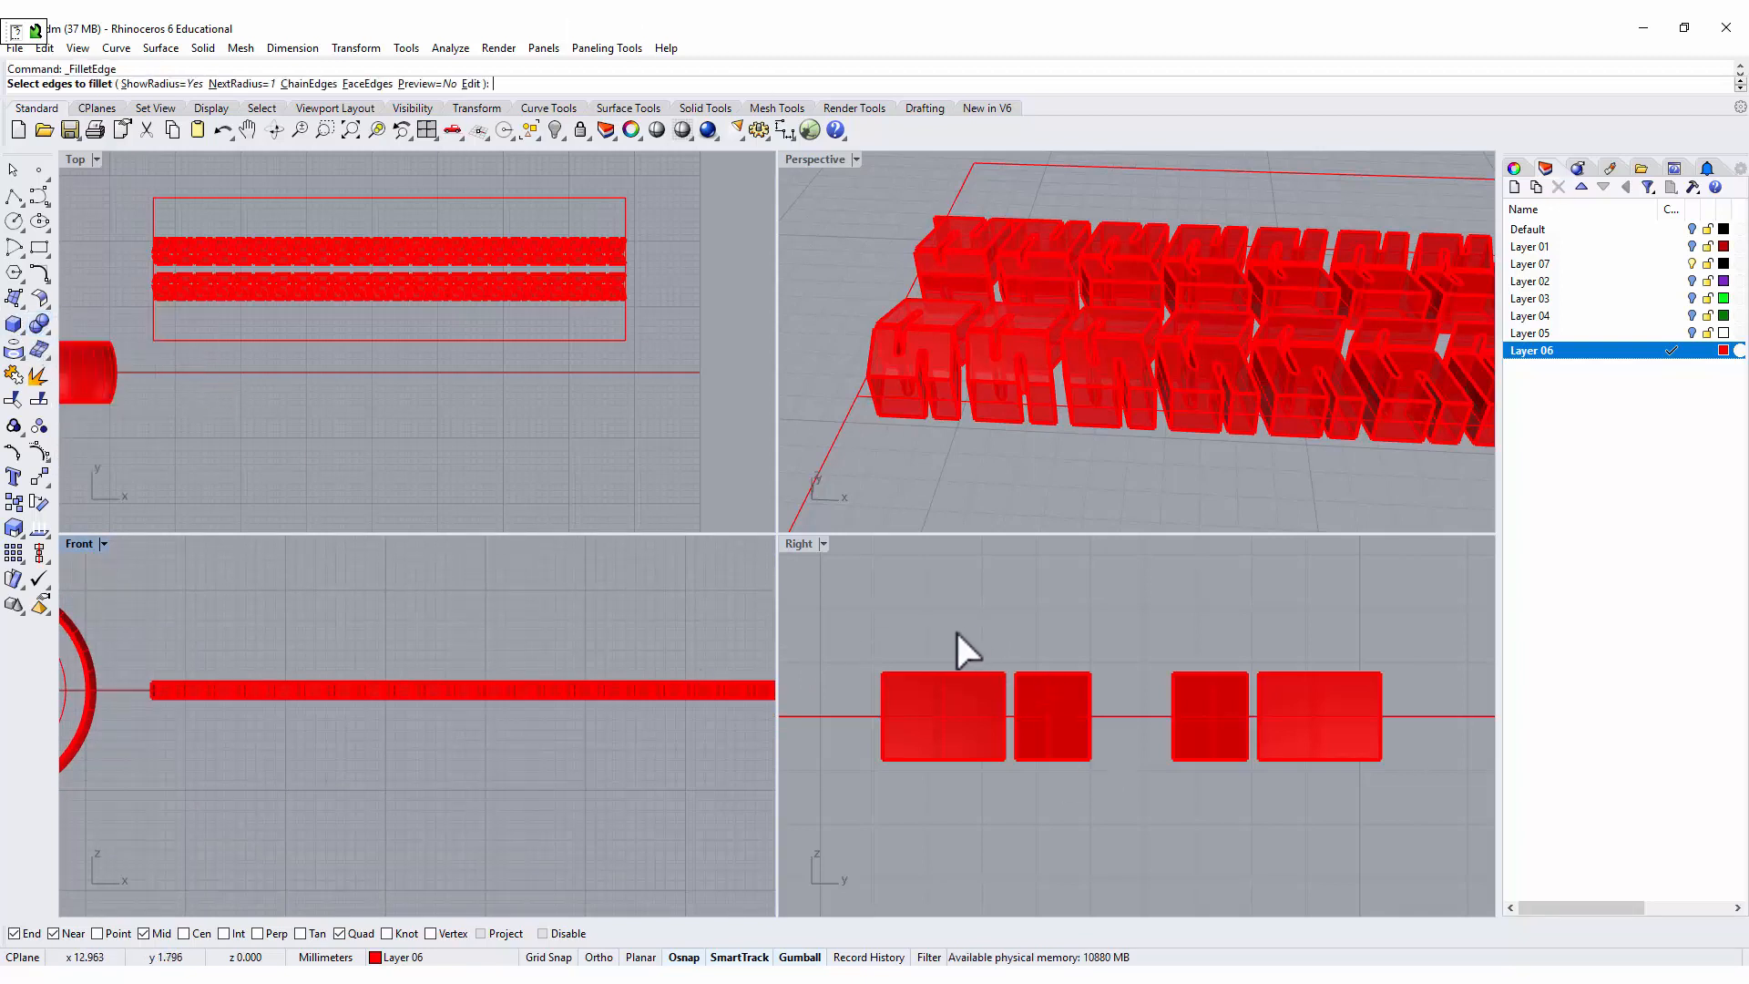
{"action": "type", "text": "0.2"}
{"action": "key", "text": "Return"}
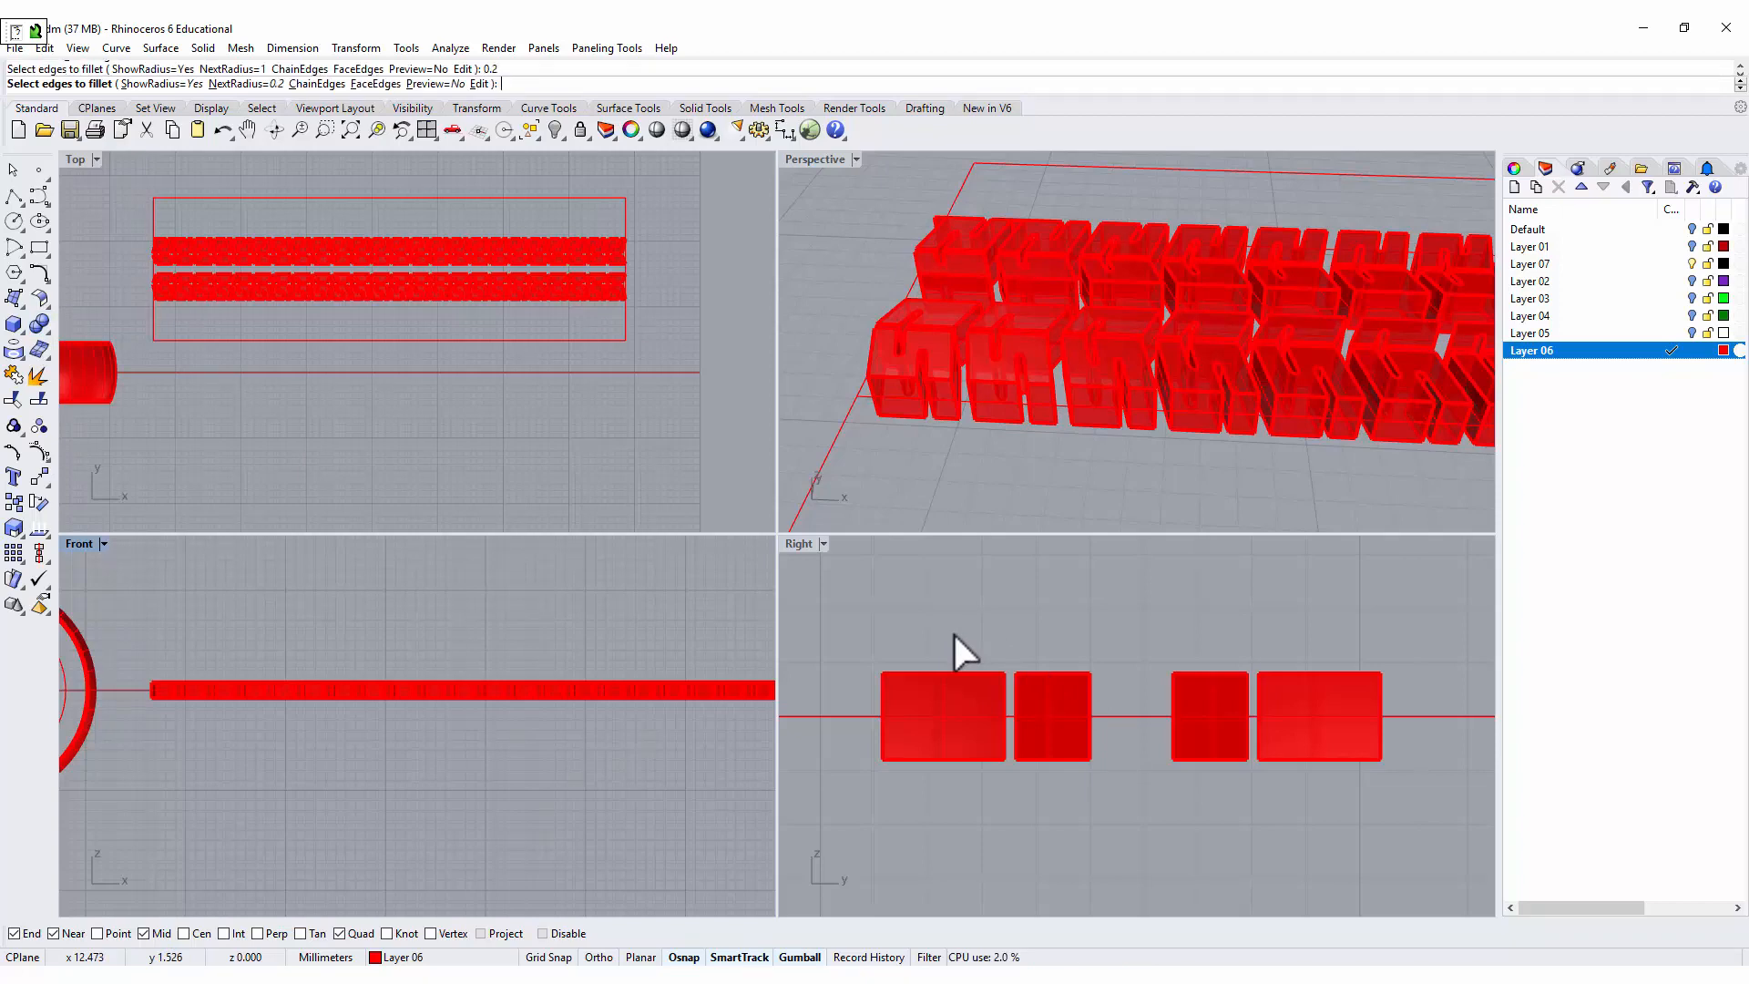
{"action": "left_click_drag", "start_coordinate": [865, 605], "coordinate": [1426, 685]}
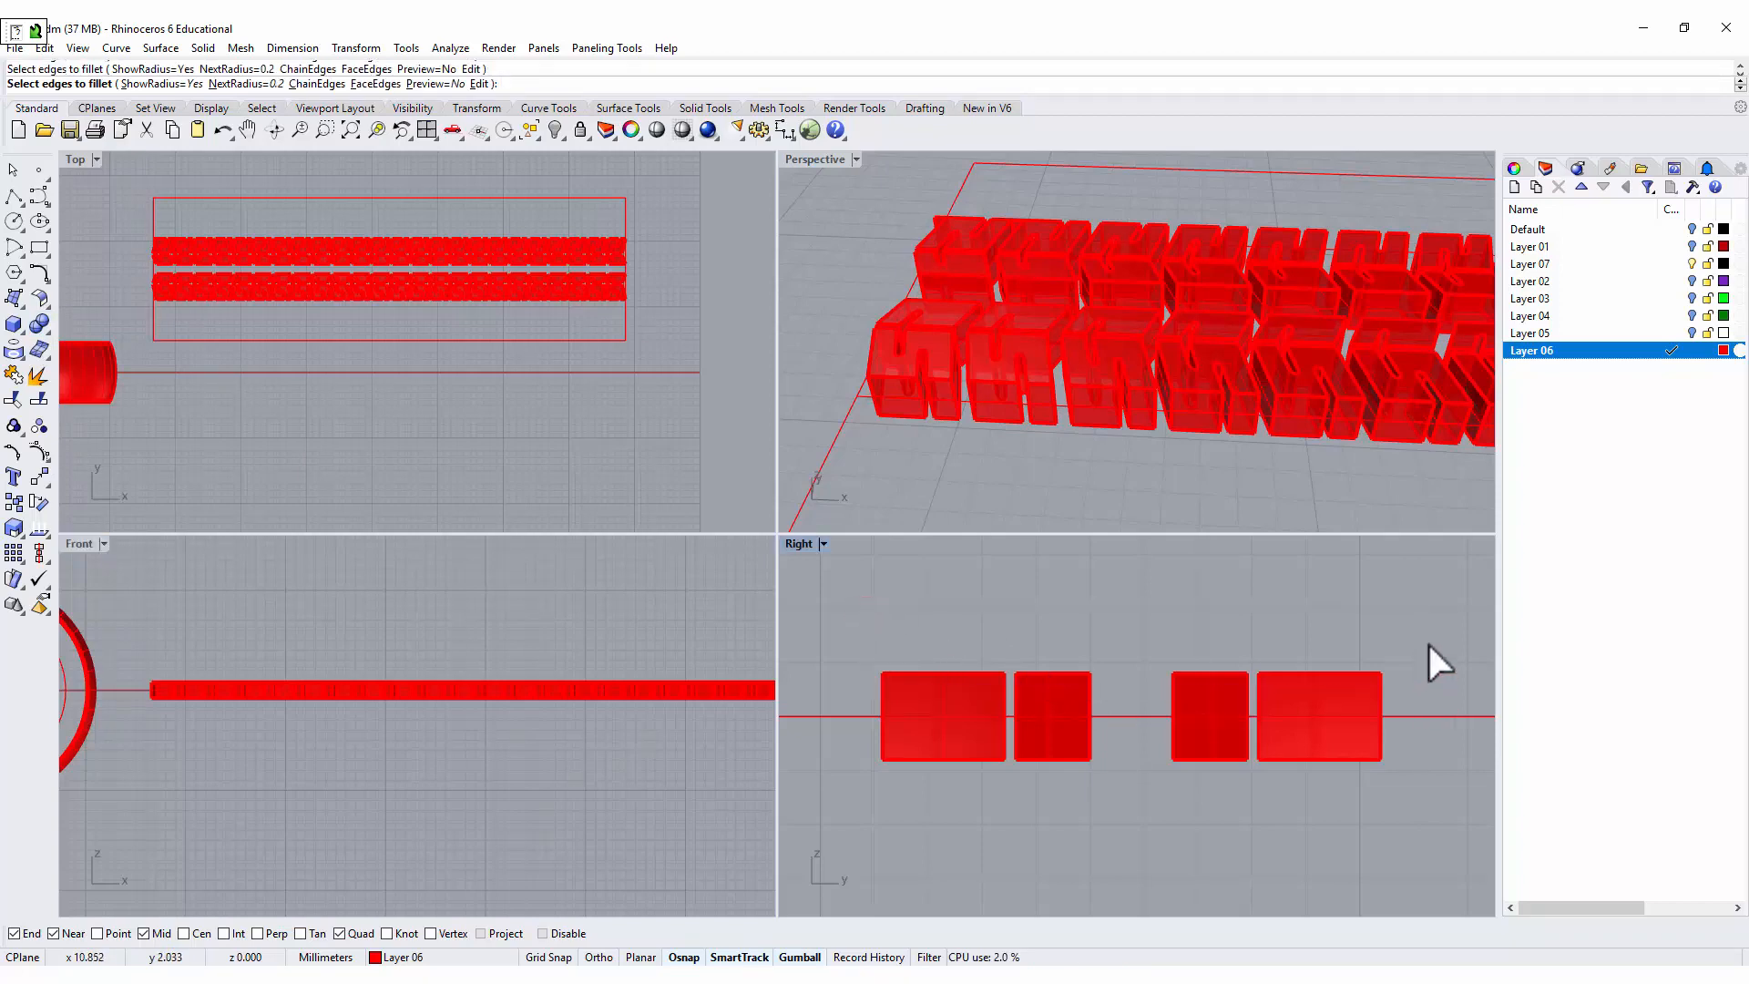
{"action": "key", "text": "Return"}
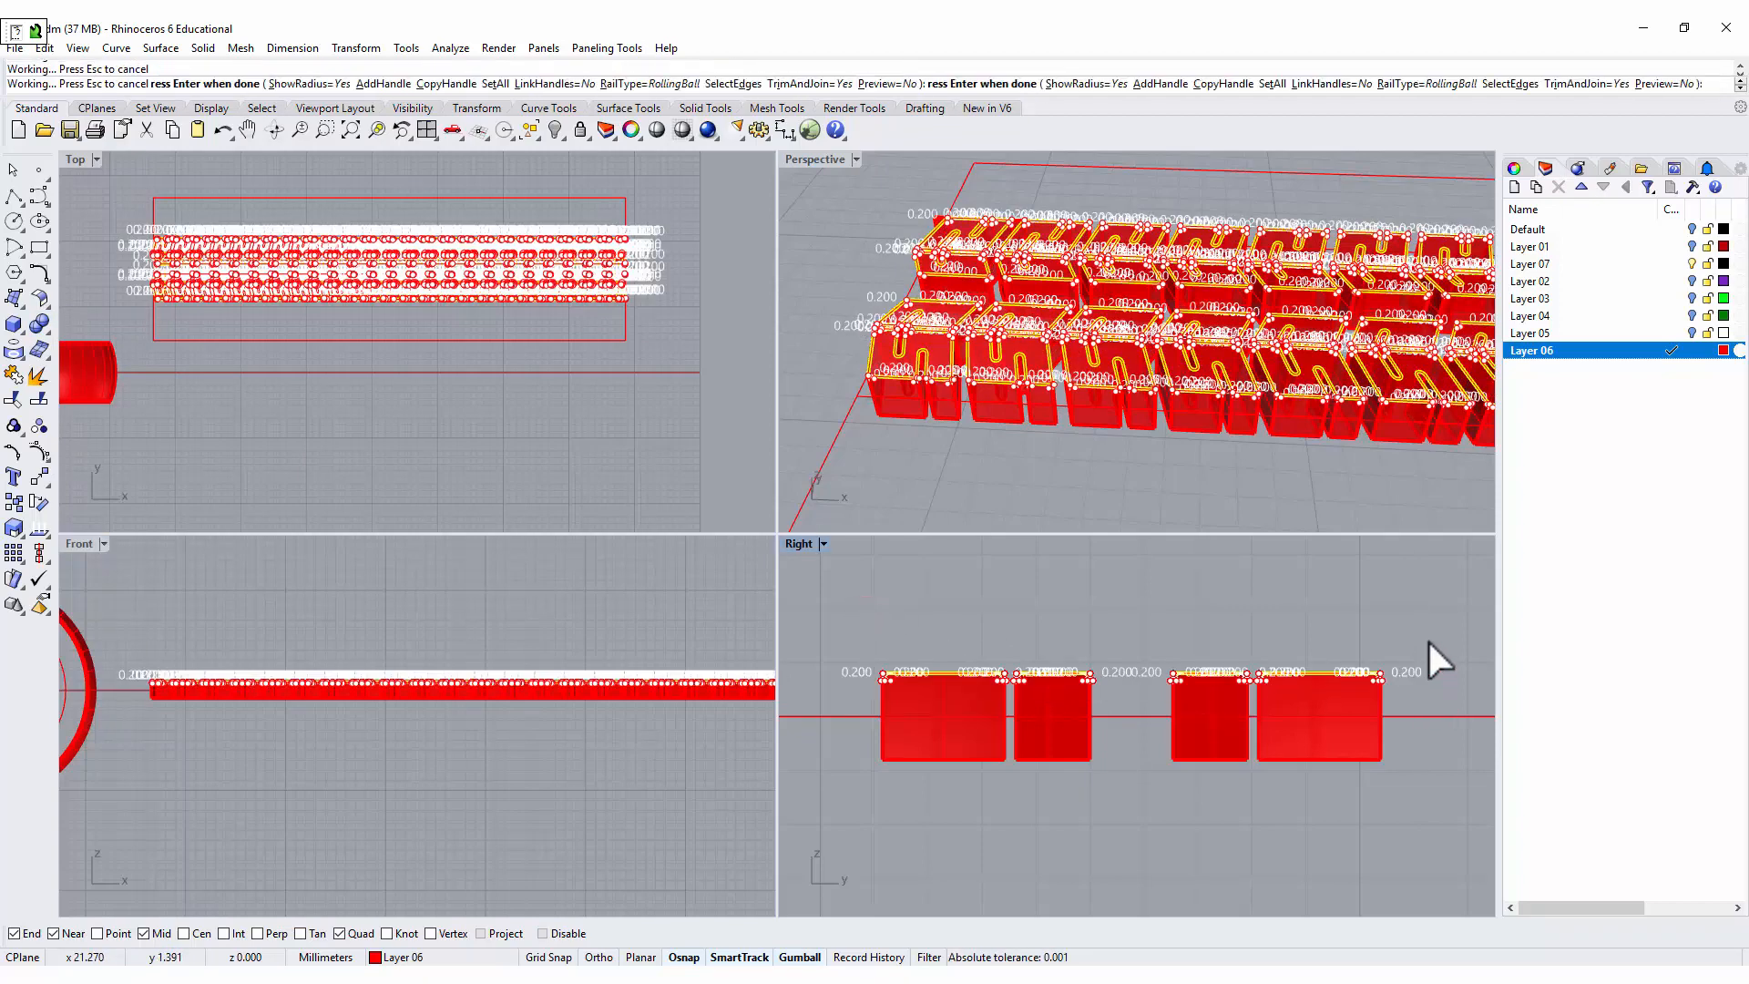
{"action": "scroll", "coordinate": [1147, 334], "scroll_direction": "up", "scroll_amount": 5}
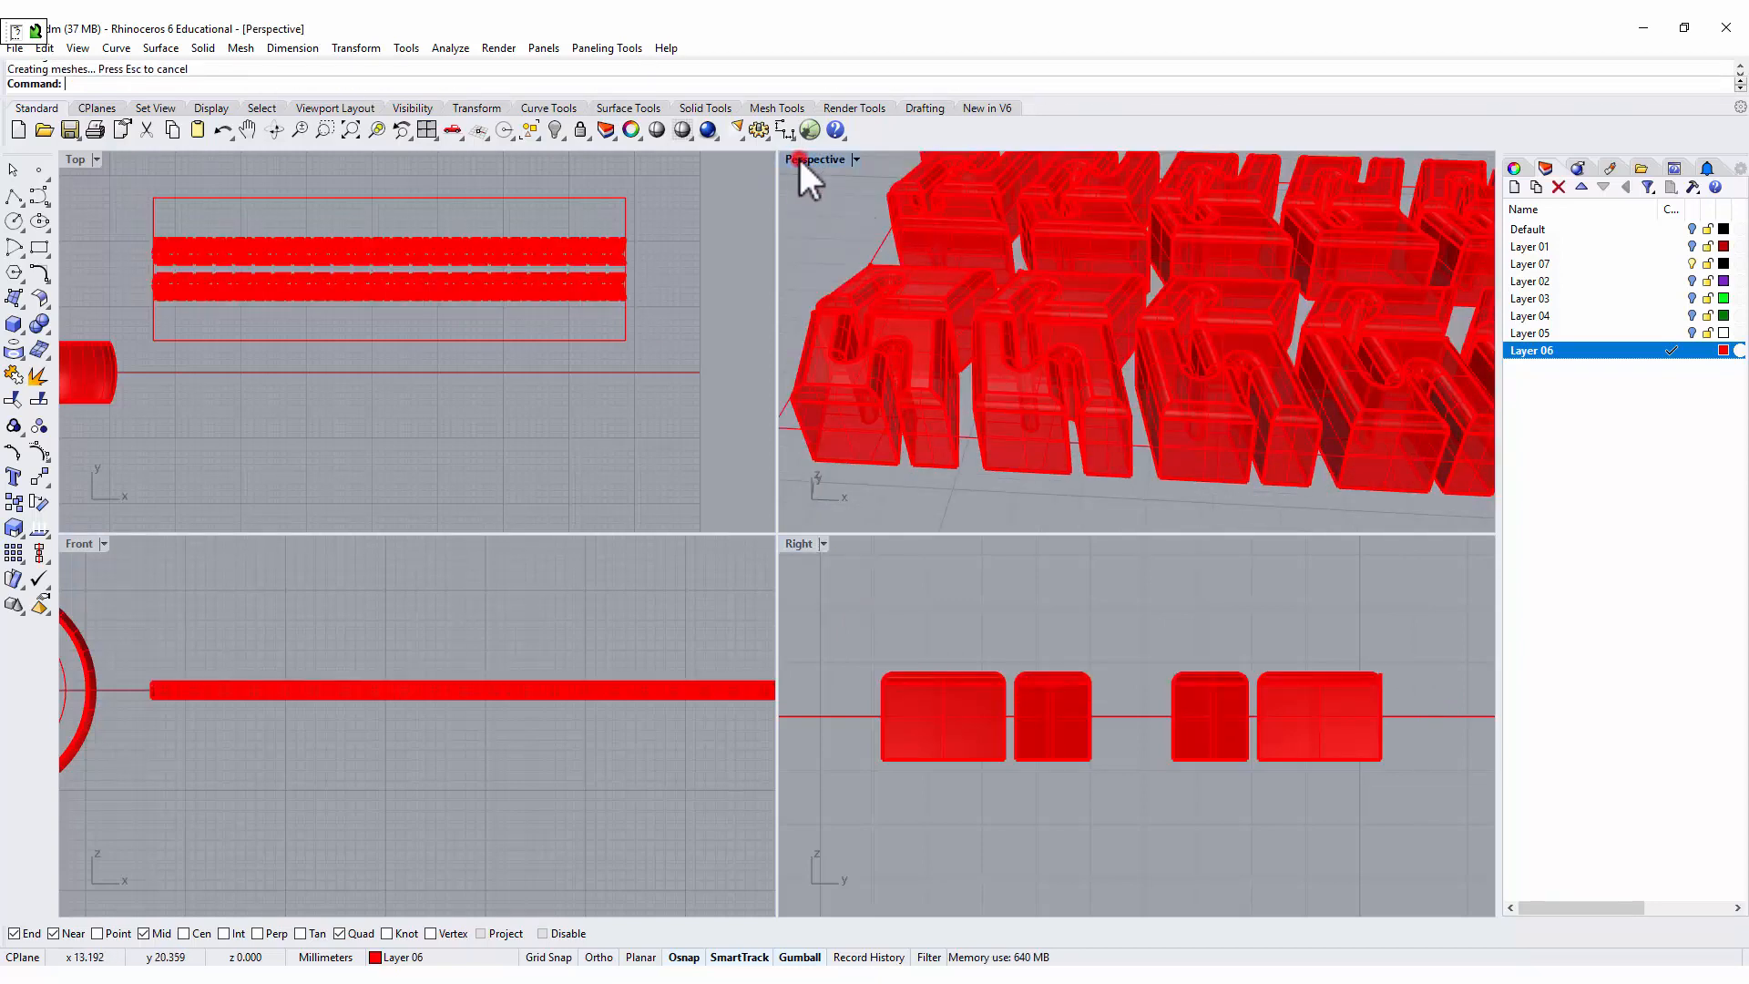
Check the object type of the two filleted blocks at the row's start and examine the fillets along the whole row.
{"action": "double_click", "coordinate": [798, 156]}
{"action": "right_click_drag", "start_coordinate": [910, 306], "coordinate": [708, 445]}
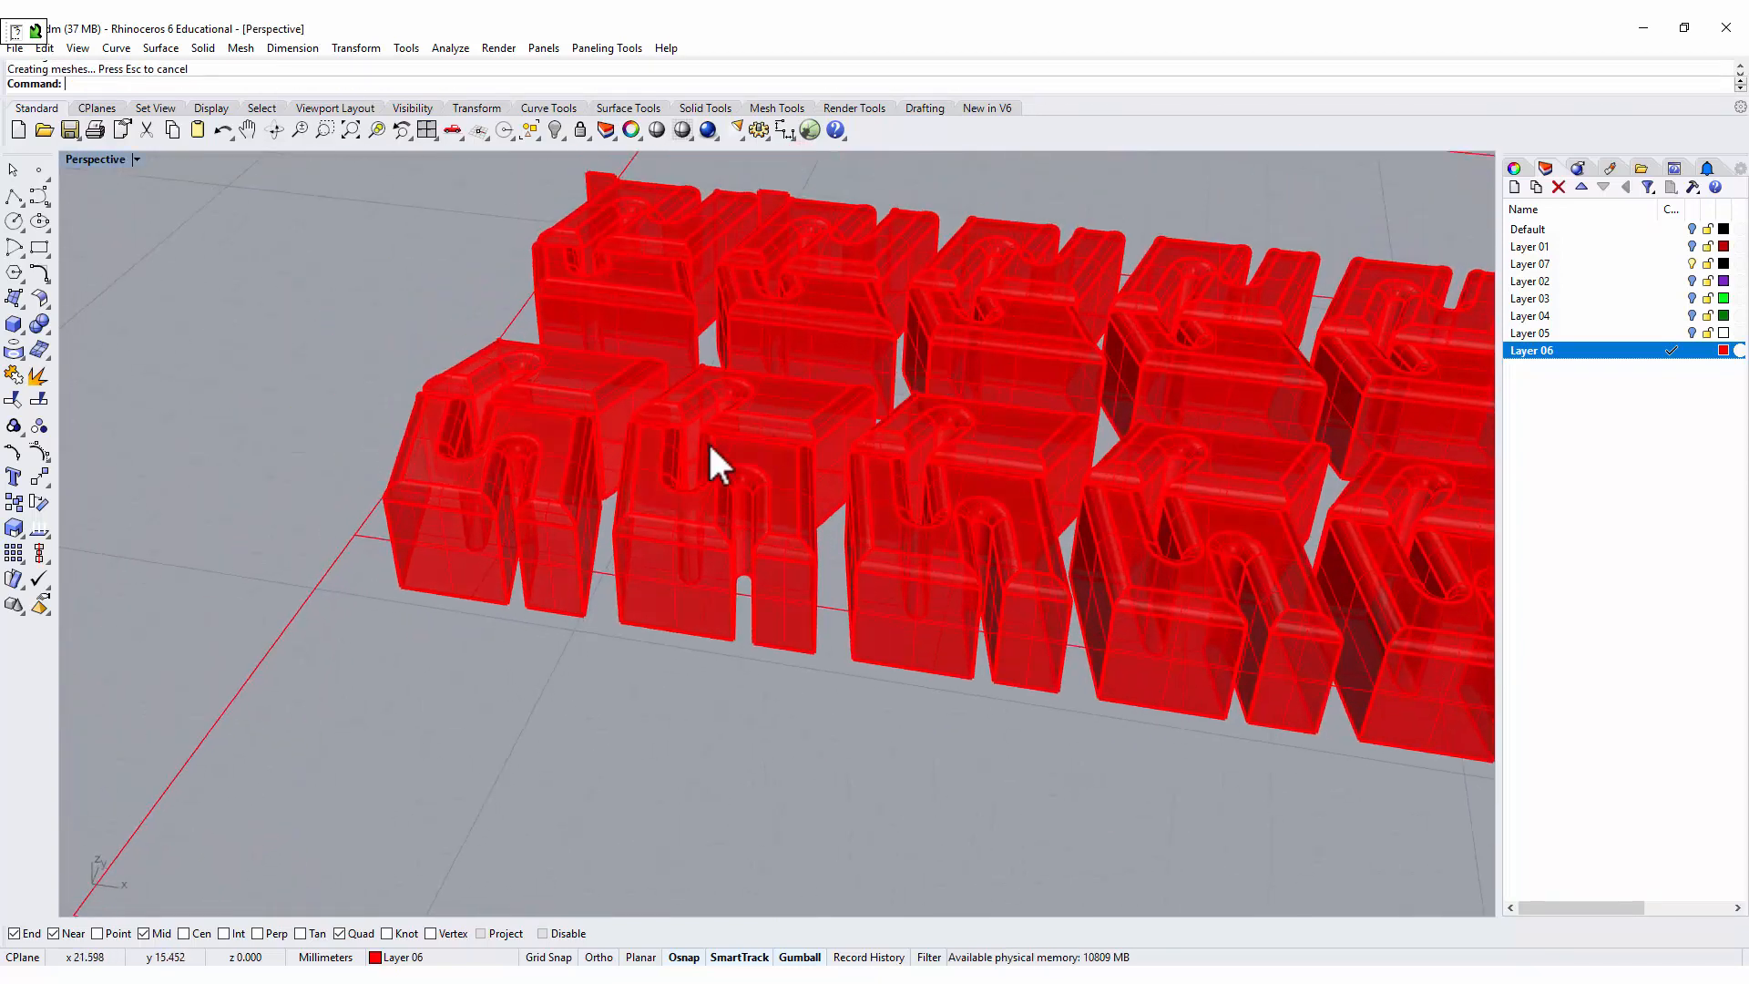
{"action": "left_click", "coordinate": [501, 510]}
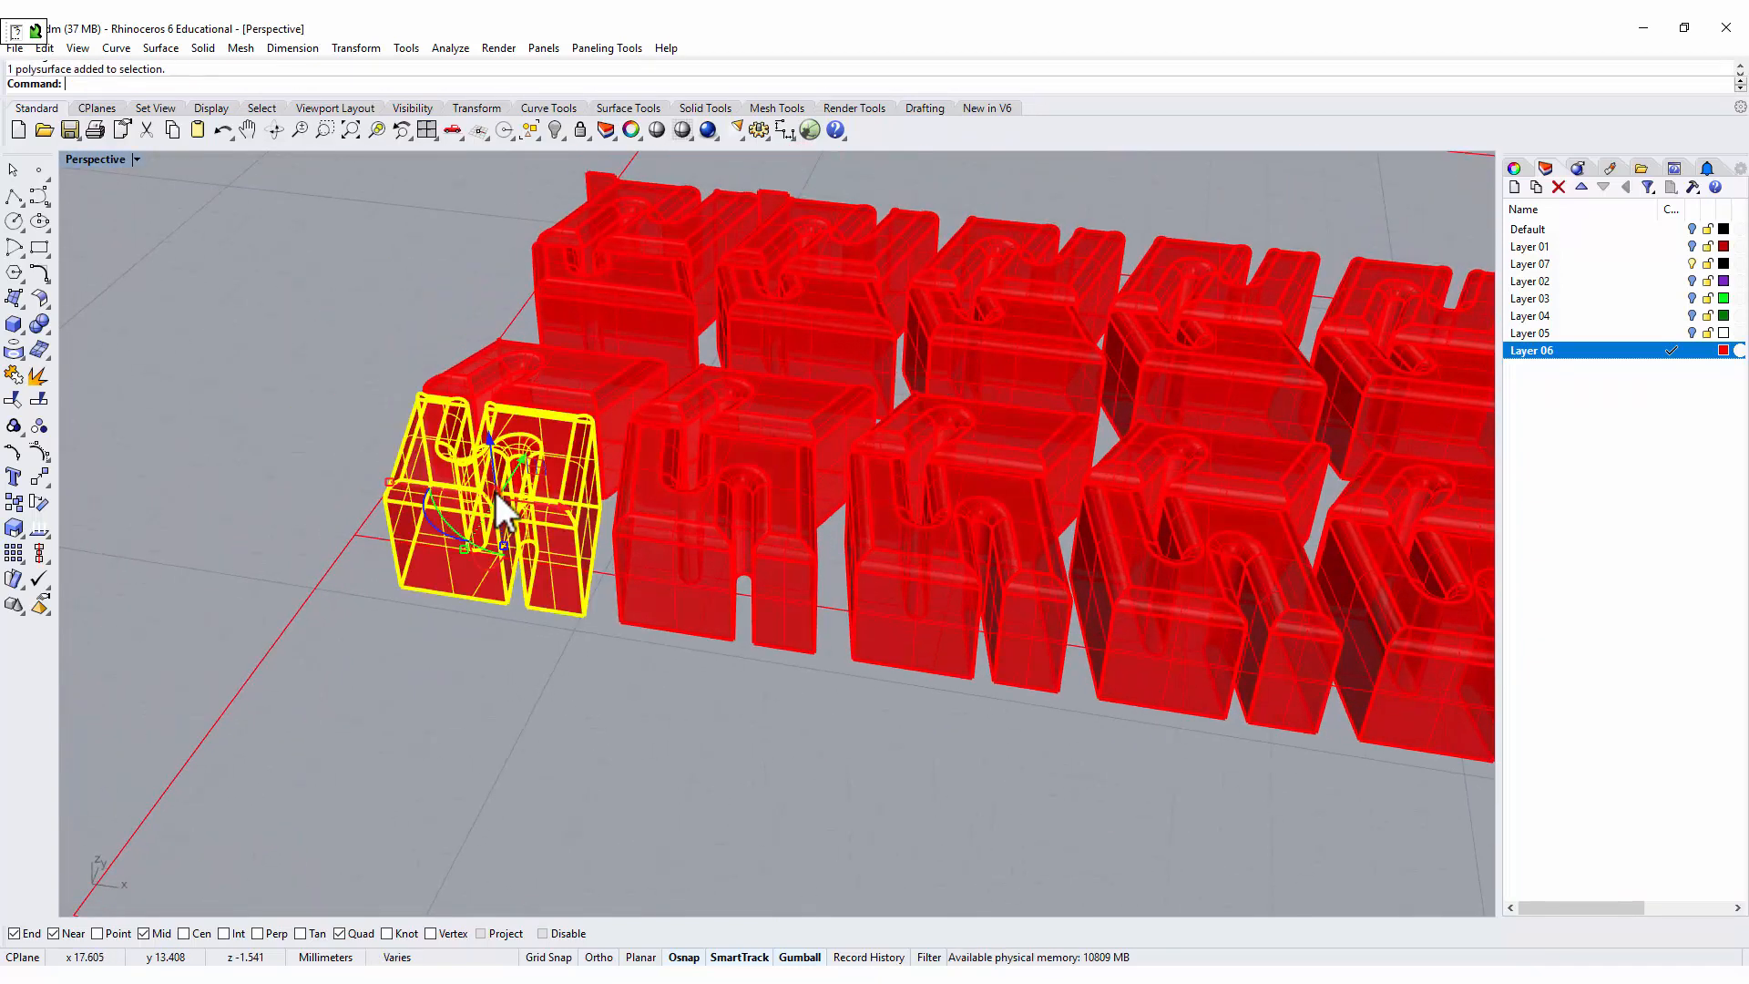
{"action": "left_click", "coordinate": [512, 379], "text": "shift"}
{"action": "left_click", "coordinate": [579, 429]}
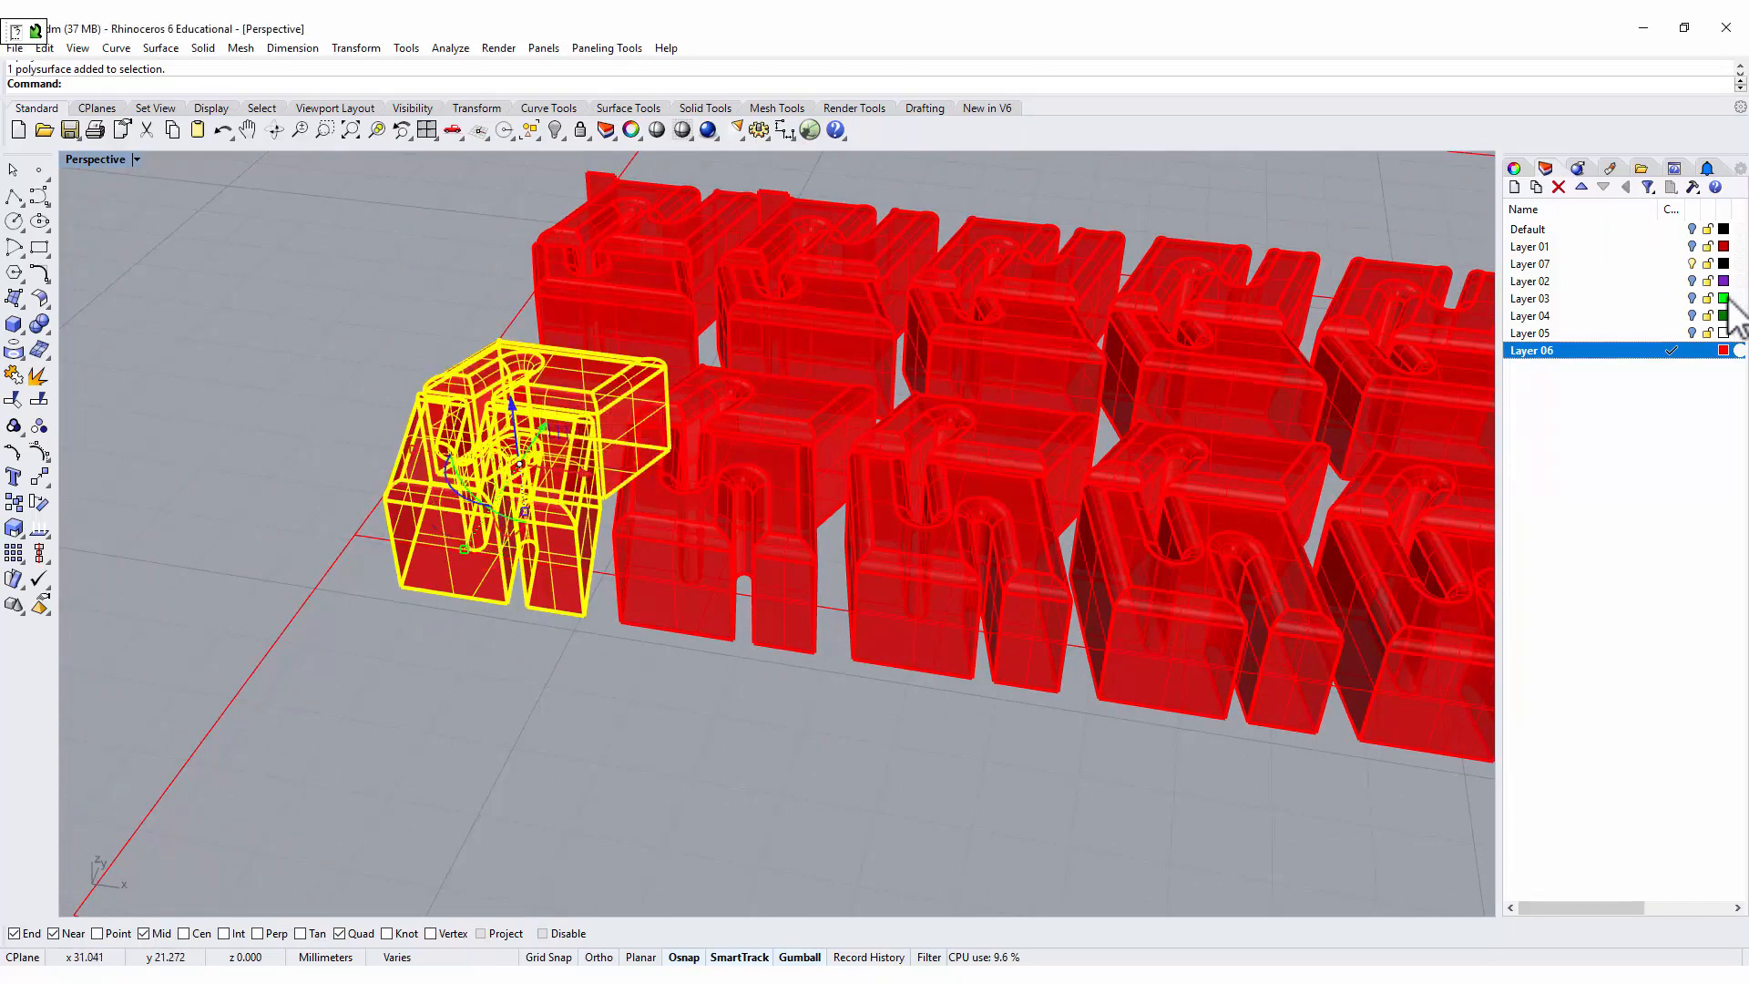
{"action": "left_click", "coordinate": [1514, 169]}
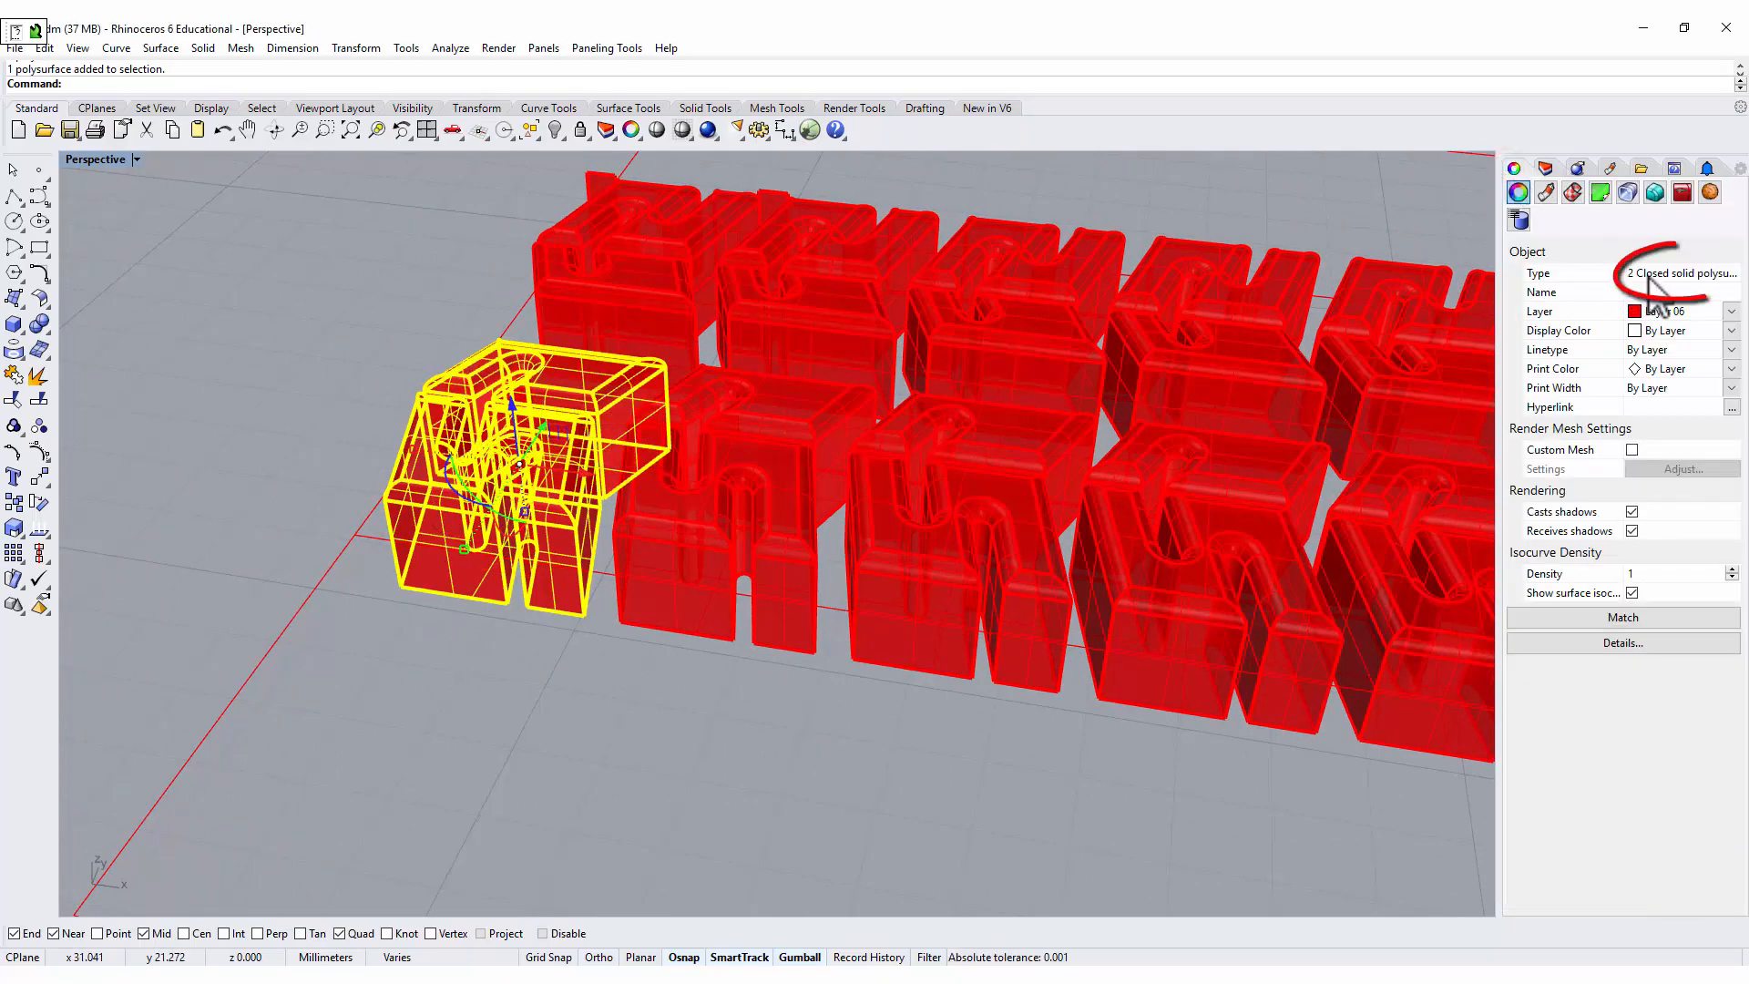
{"action": "key", "text": "Escape"}
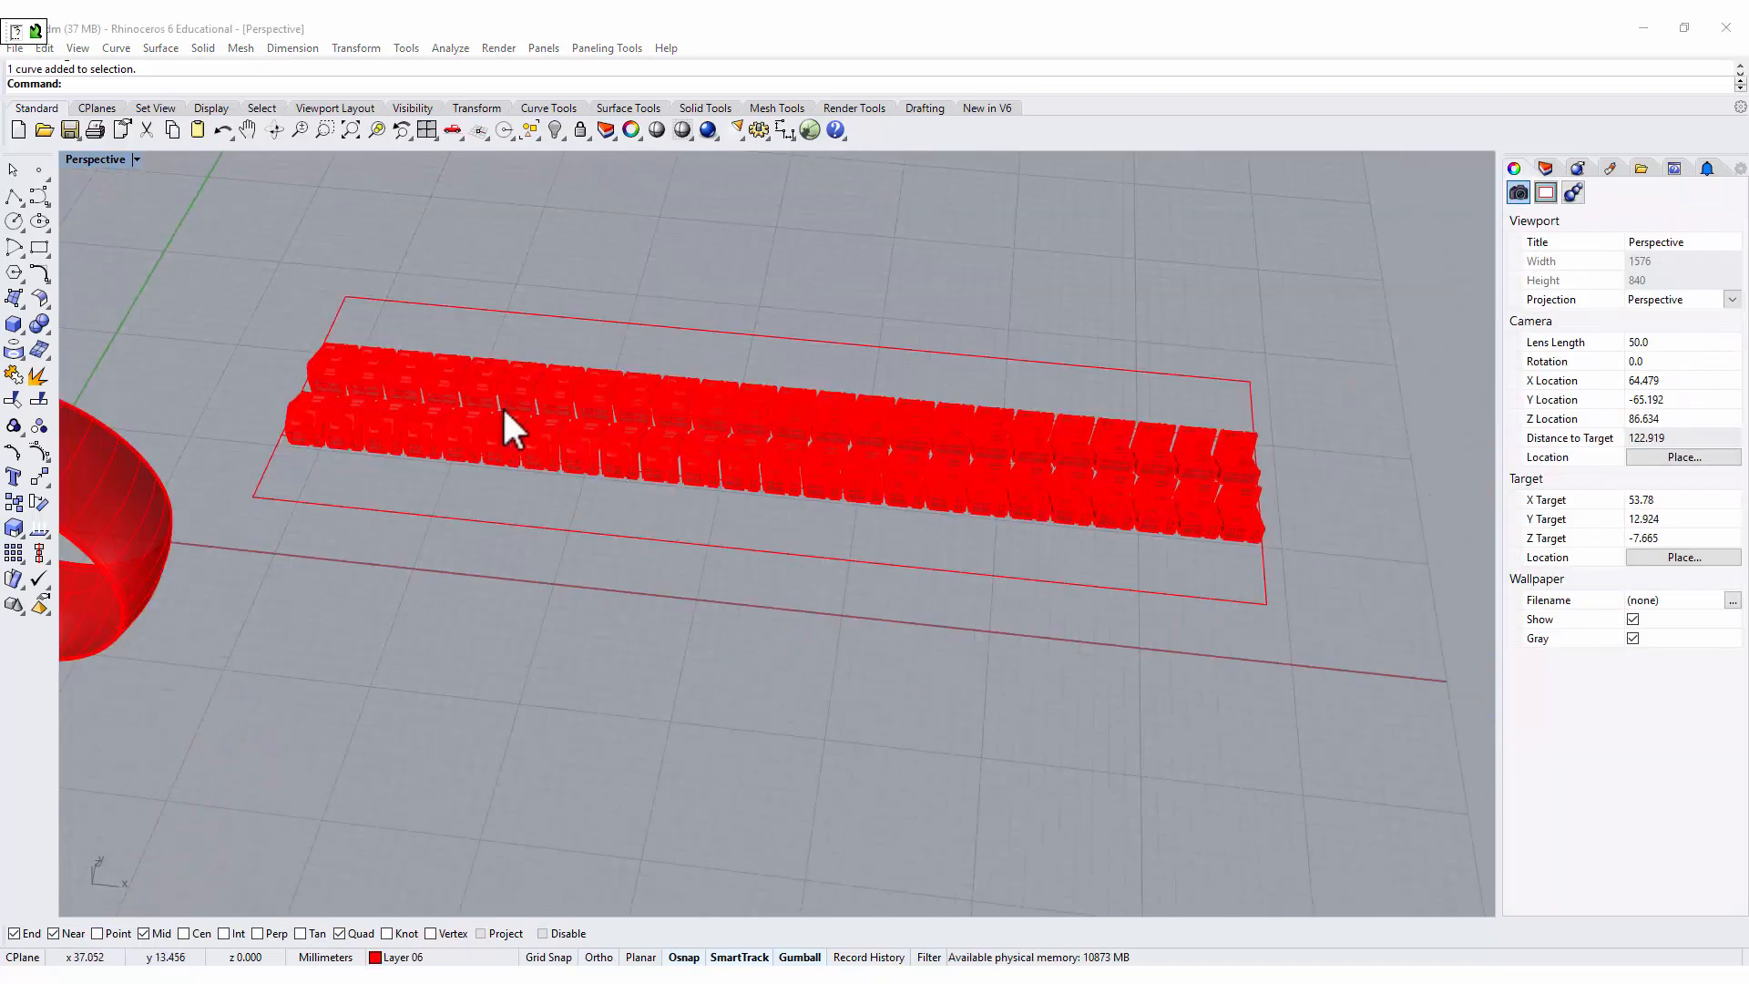
{"action": "right_click_drag", "start_coordinate": [449, 558], "coordinate": [384, 461]}
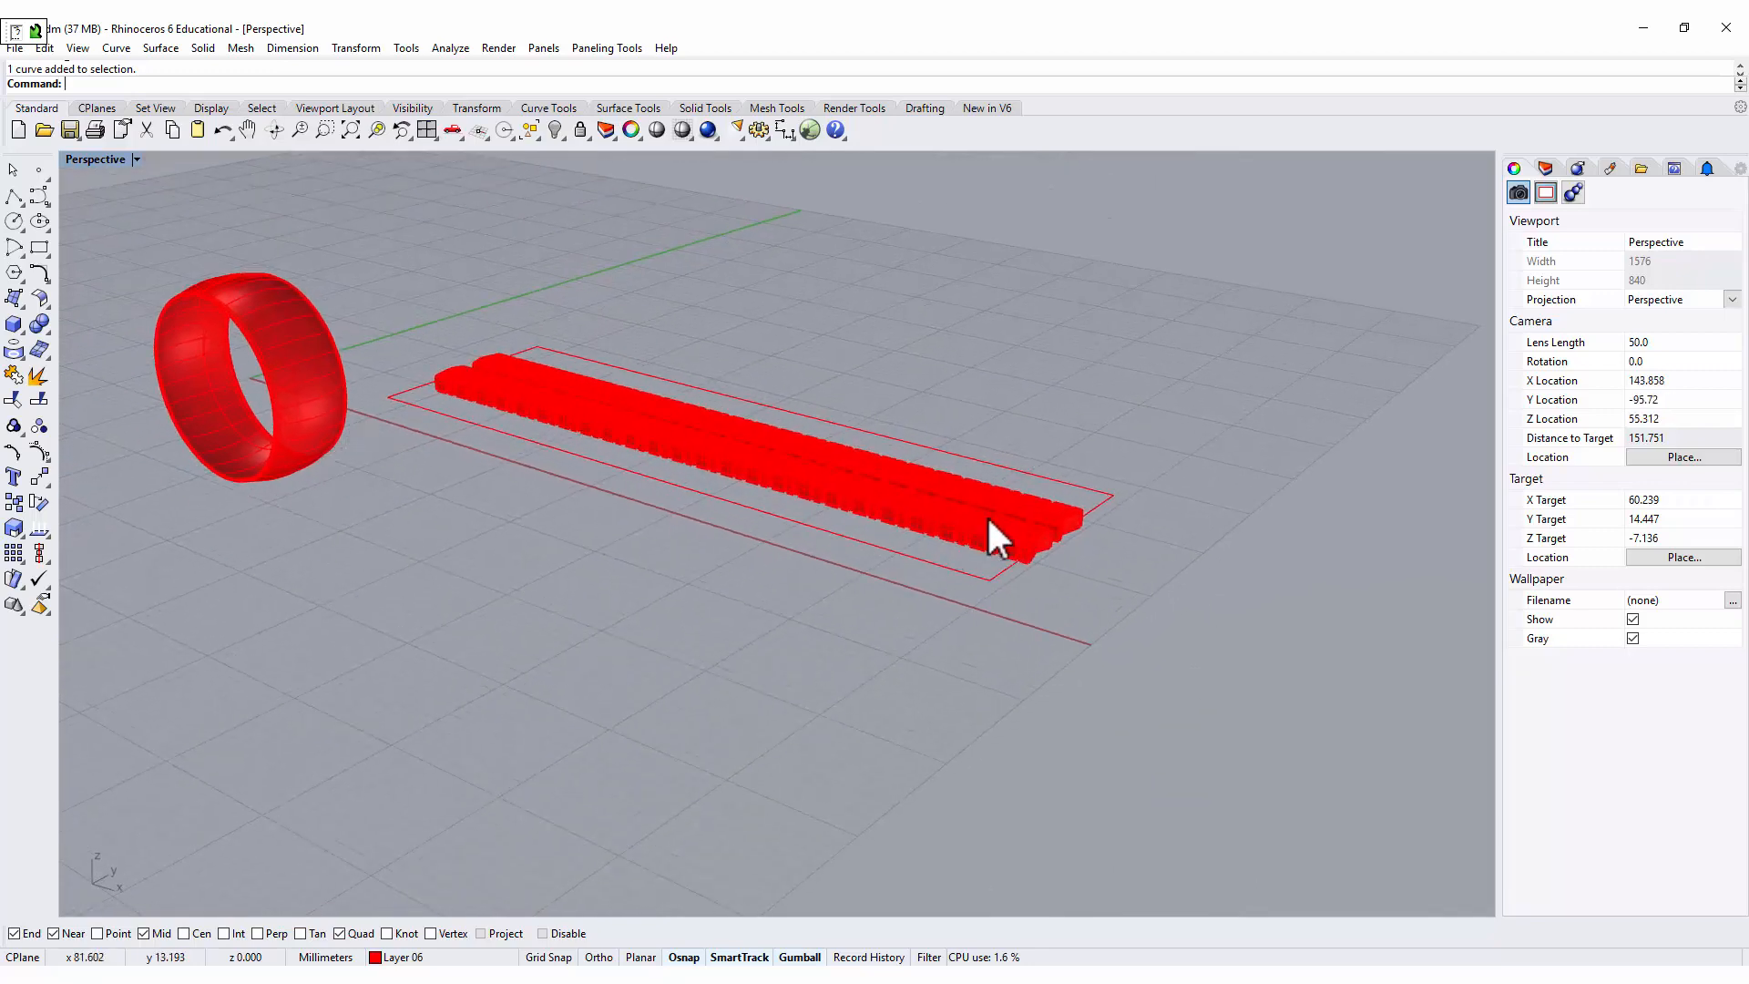
{"action": "scroll", "coordinate": [1023, 550], "scroll_direction": "up", "scroll_amount": 5}
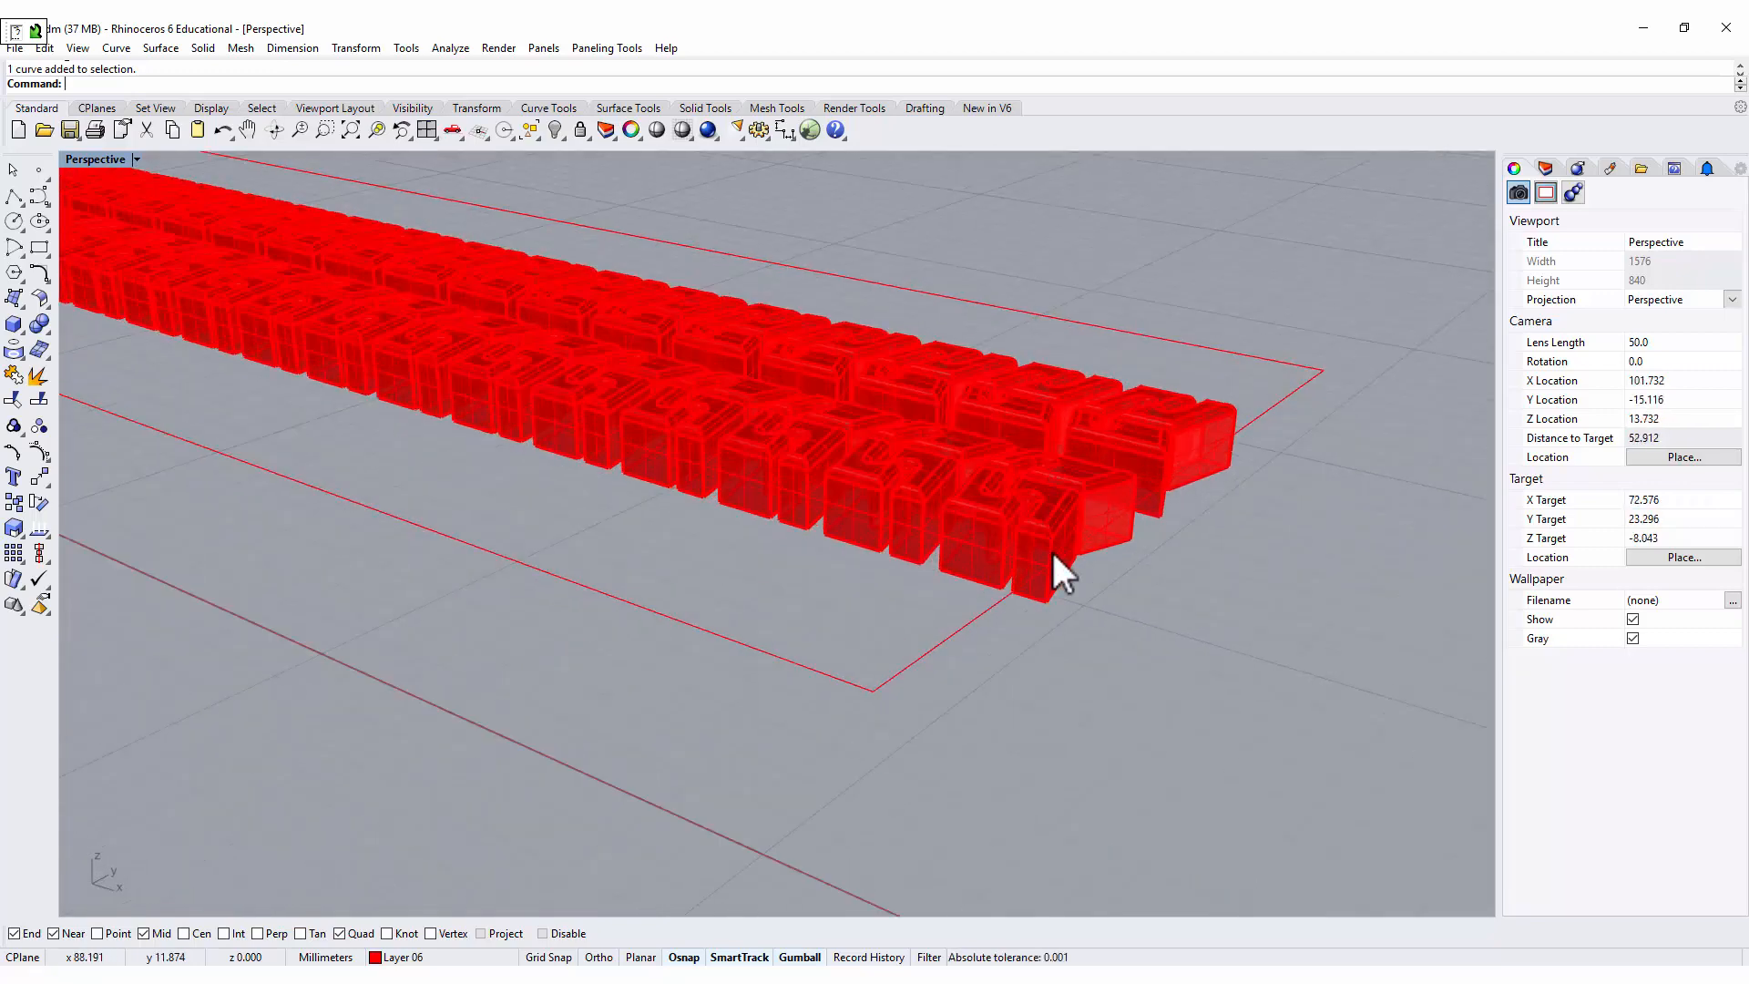
{"action": "right_click_drag", "start_coordinate": [1051, 549], "coordinate": [1038, 457]}
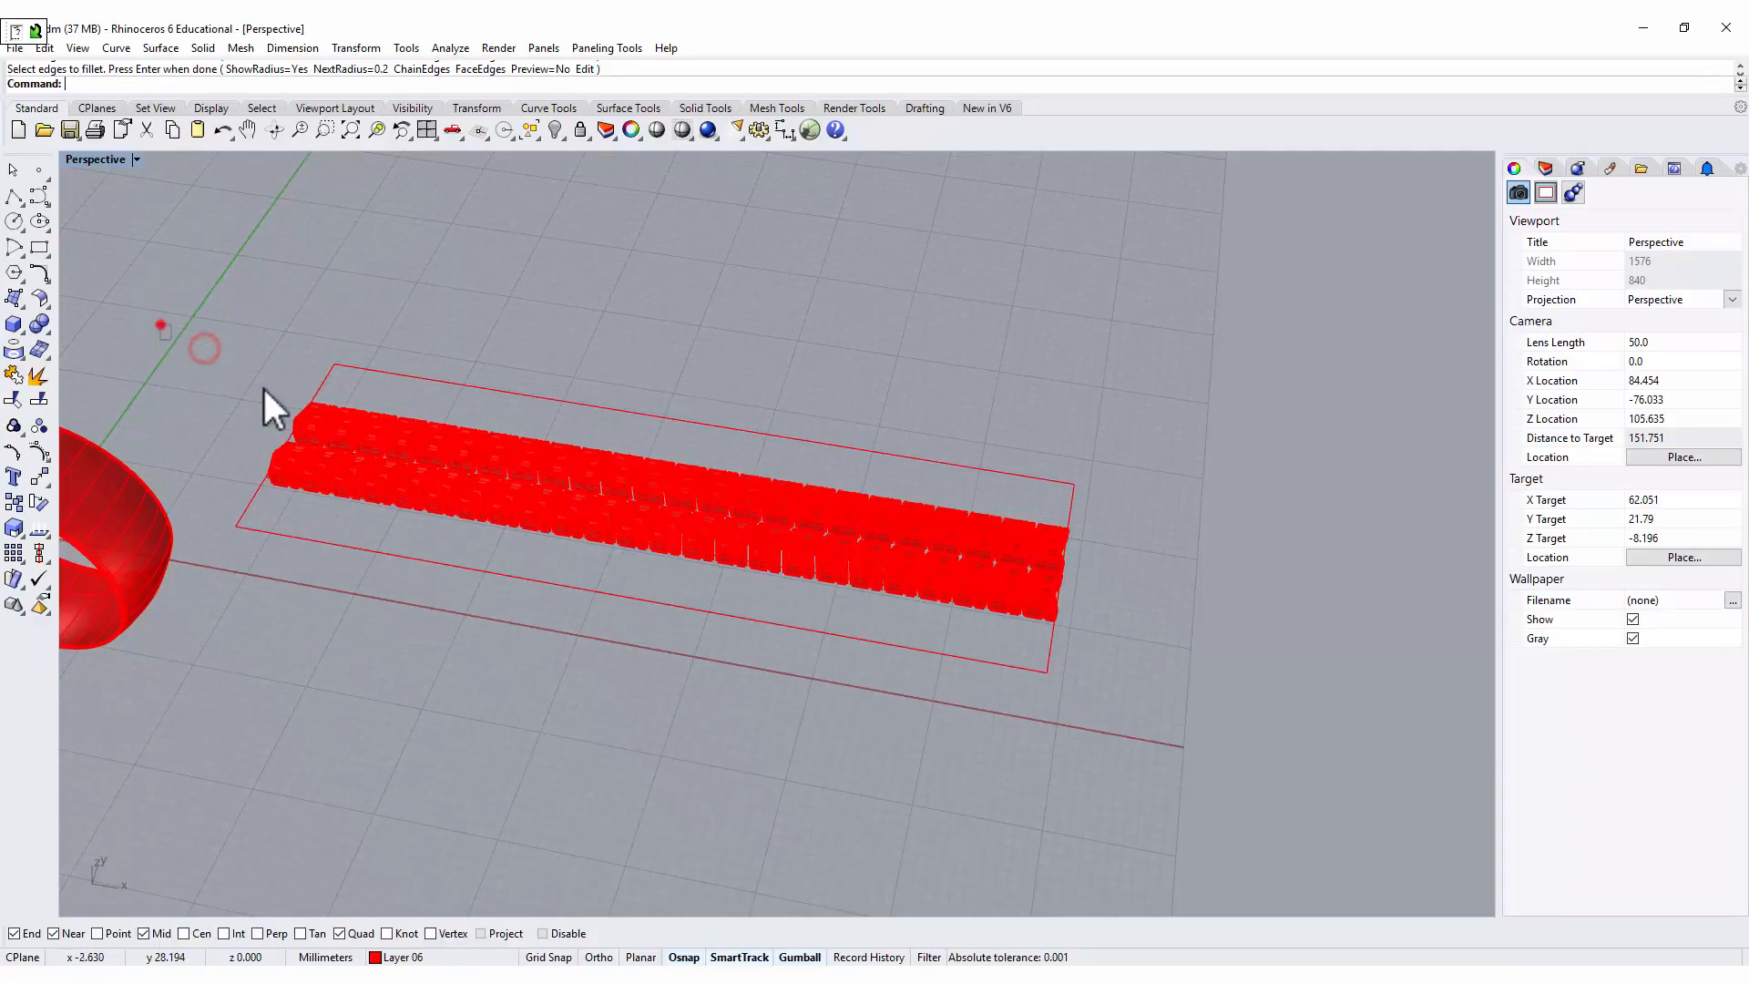
Apply CageEdit to all tread blocks, excluding the middle strip outline, using a bounding box in world coordinates, 4 points and degree 3 per direction, global region.
{"action": "key", "text": "Escape"}
{"action": "left_click_drag", "start_coordinate": [188, 325], "coordinate": [1173, 630]}
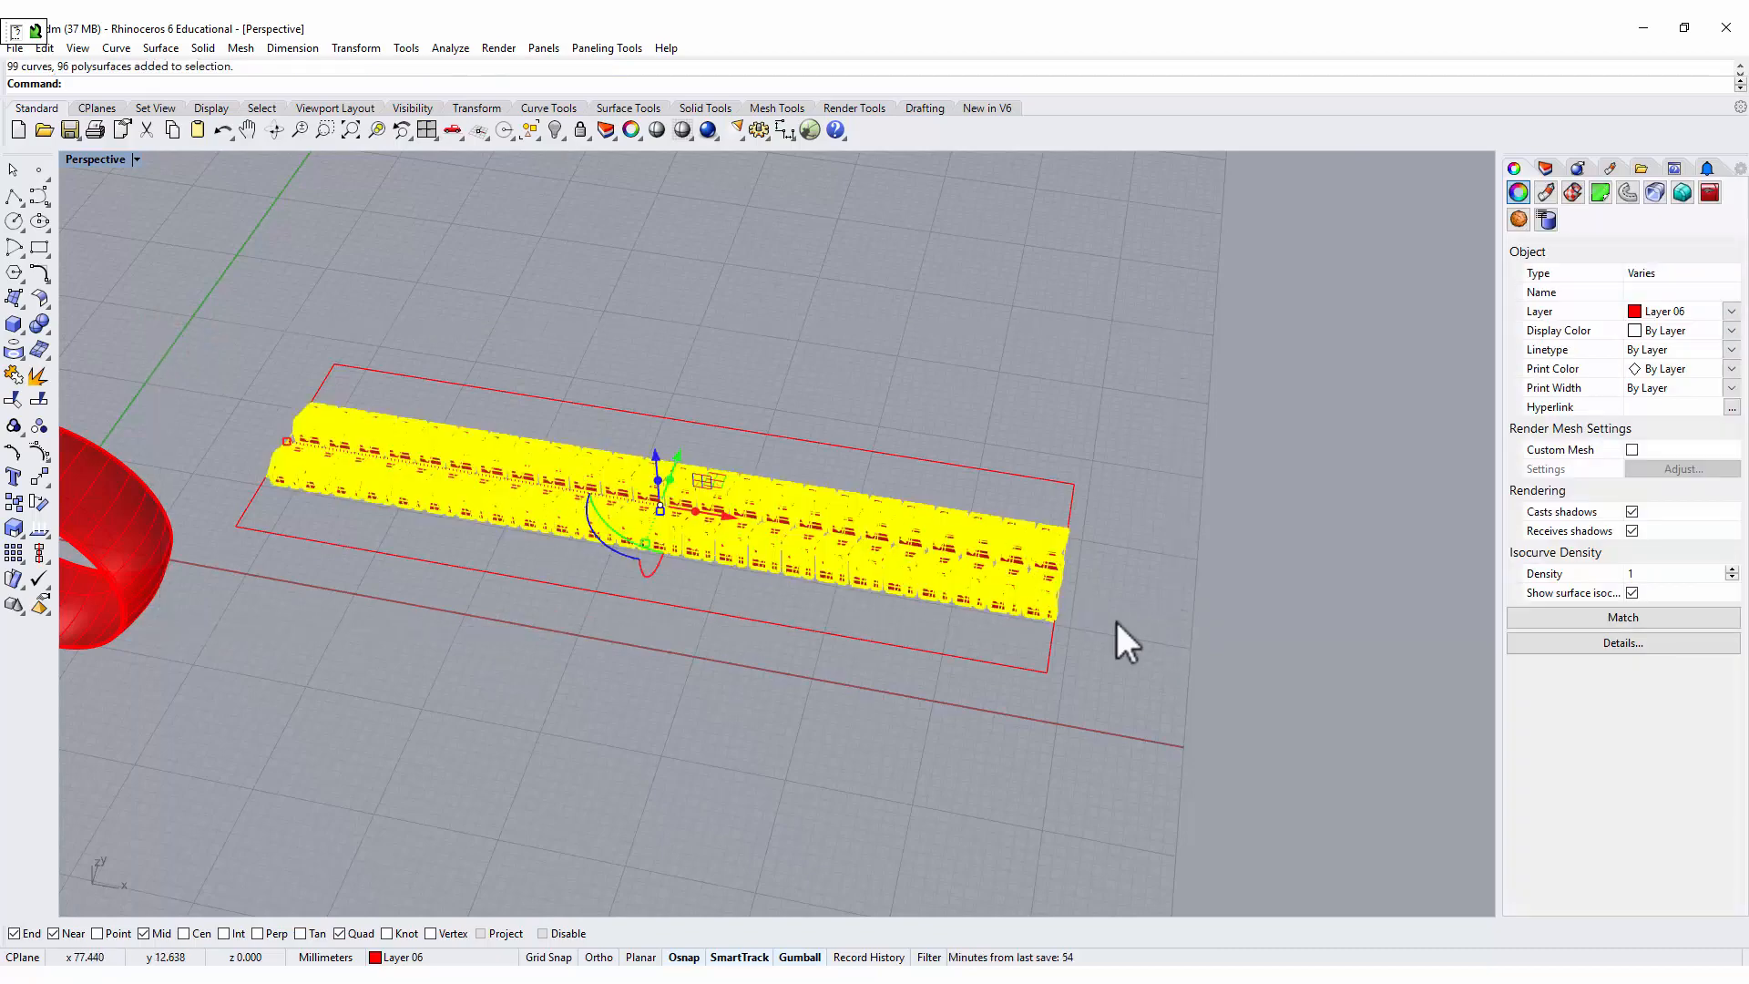
{"action": "scroll", "coordinate": [1040, 563], "scroll_direction": "up", "scroll_amount": 10}
{"action": "left_click", "coordinate": [832, 582], "text": "ctrl"}
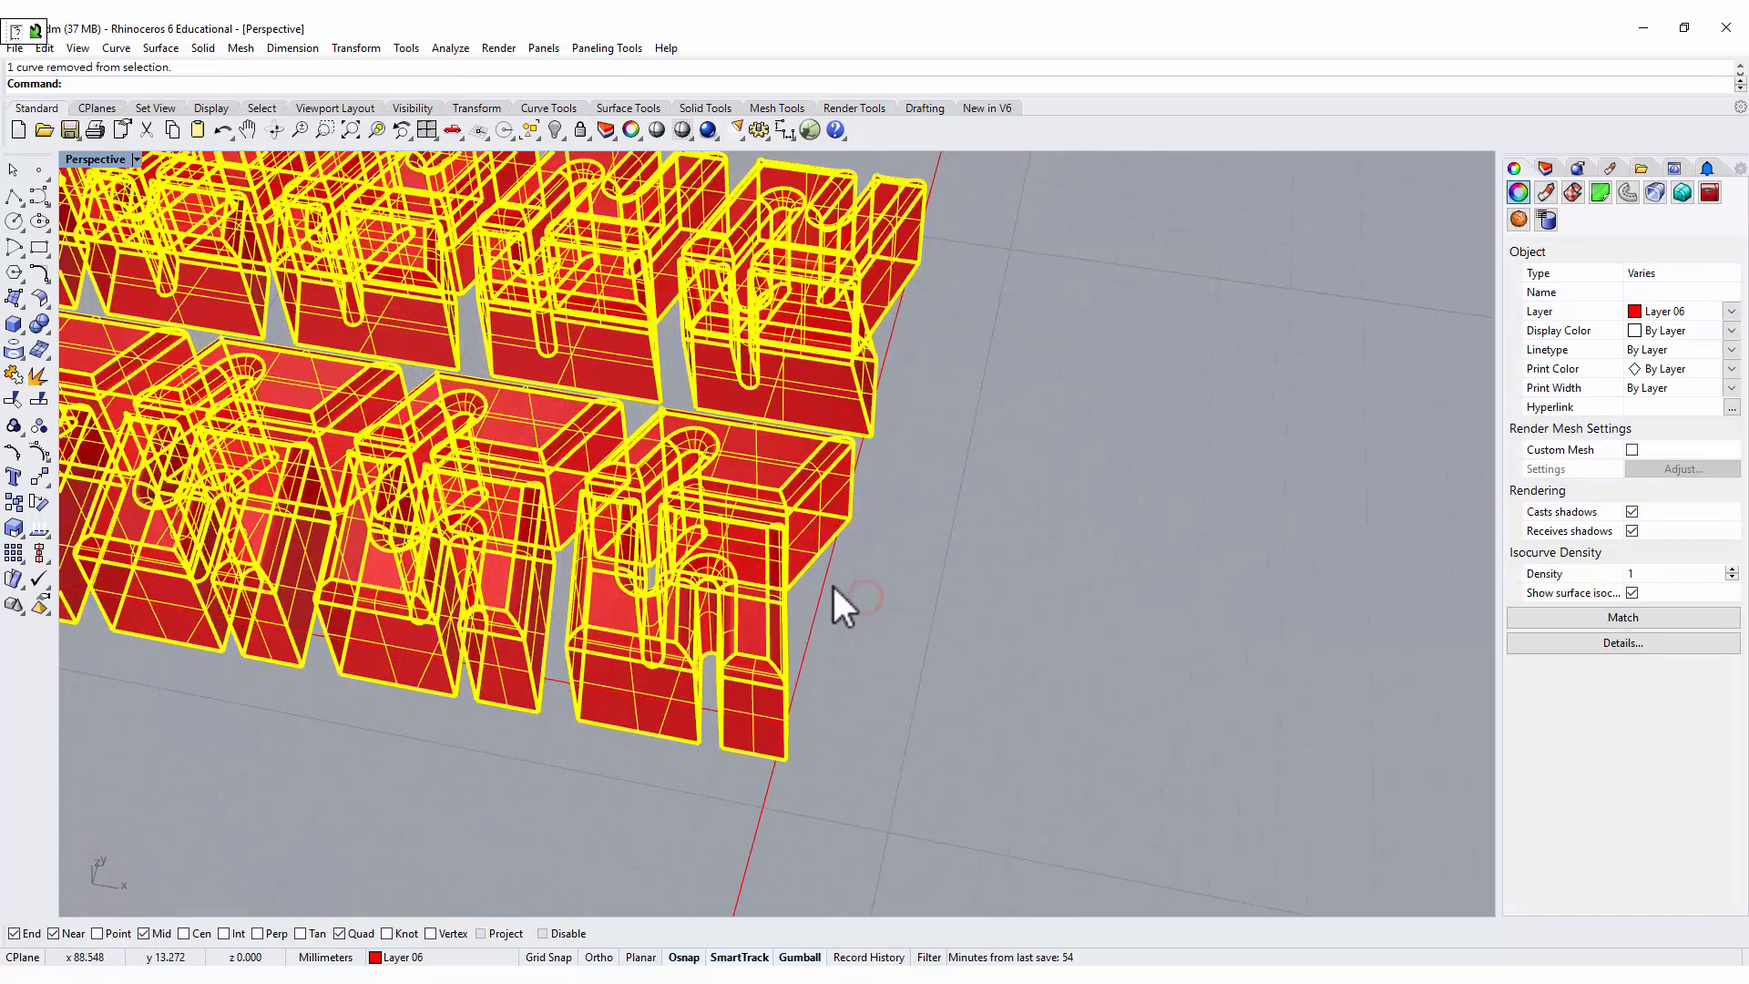
{"action": "scroll", "coordinate": [833, 583], "scroll_direction": "down", "scroll_amount": 6}
{"action": "right_click_drag", "start_coordinate": [678, 435], "coordinate": [1142, 563], "text": "shift"}
{"action": "type", "text": "CageEdit"}
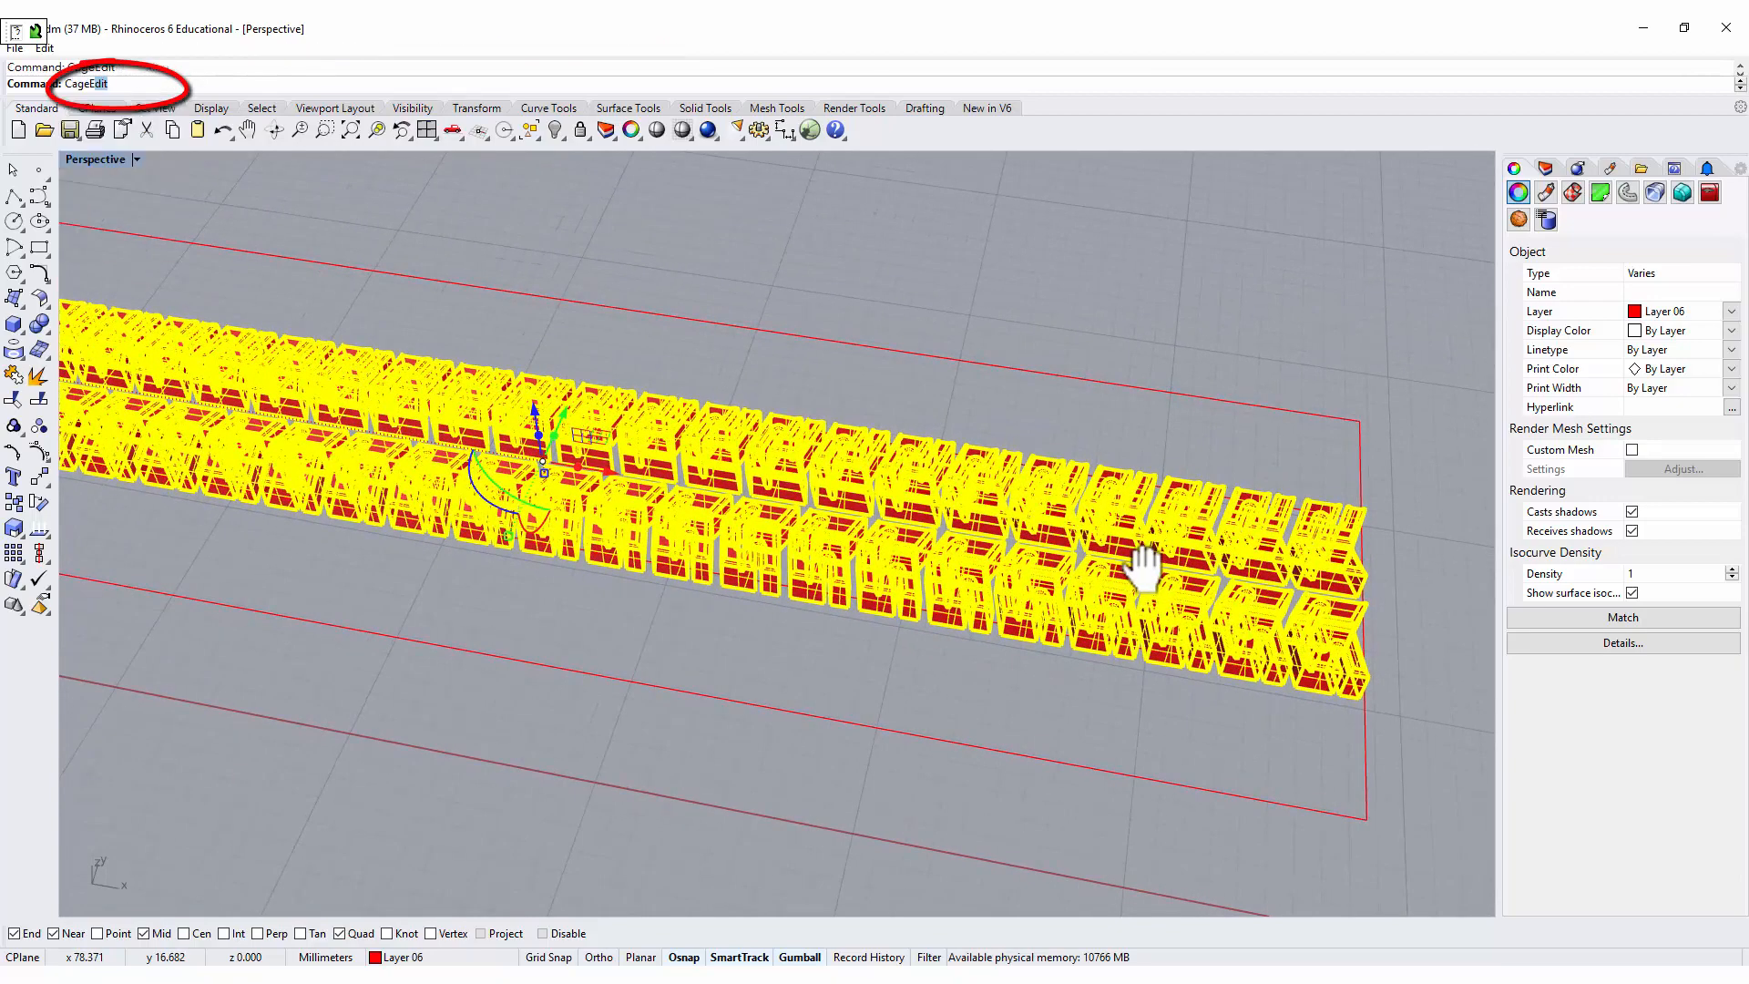
{"action": "key", "text": "Return"}
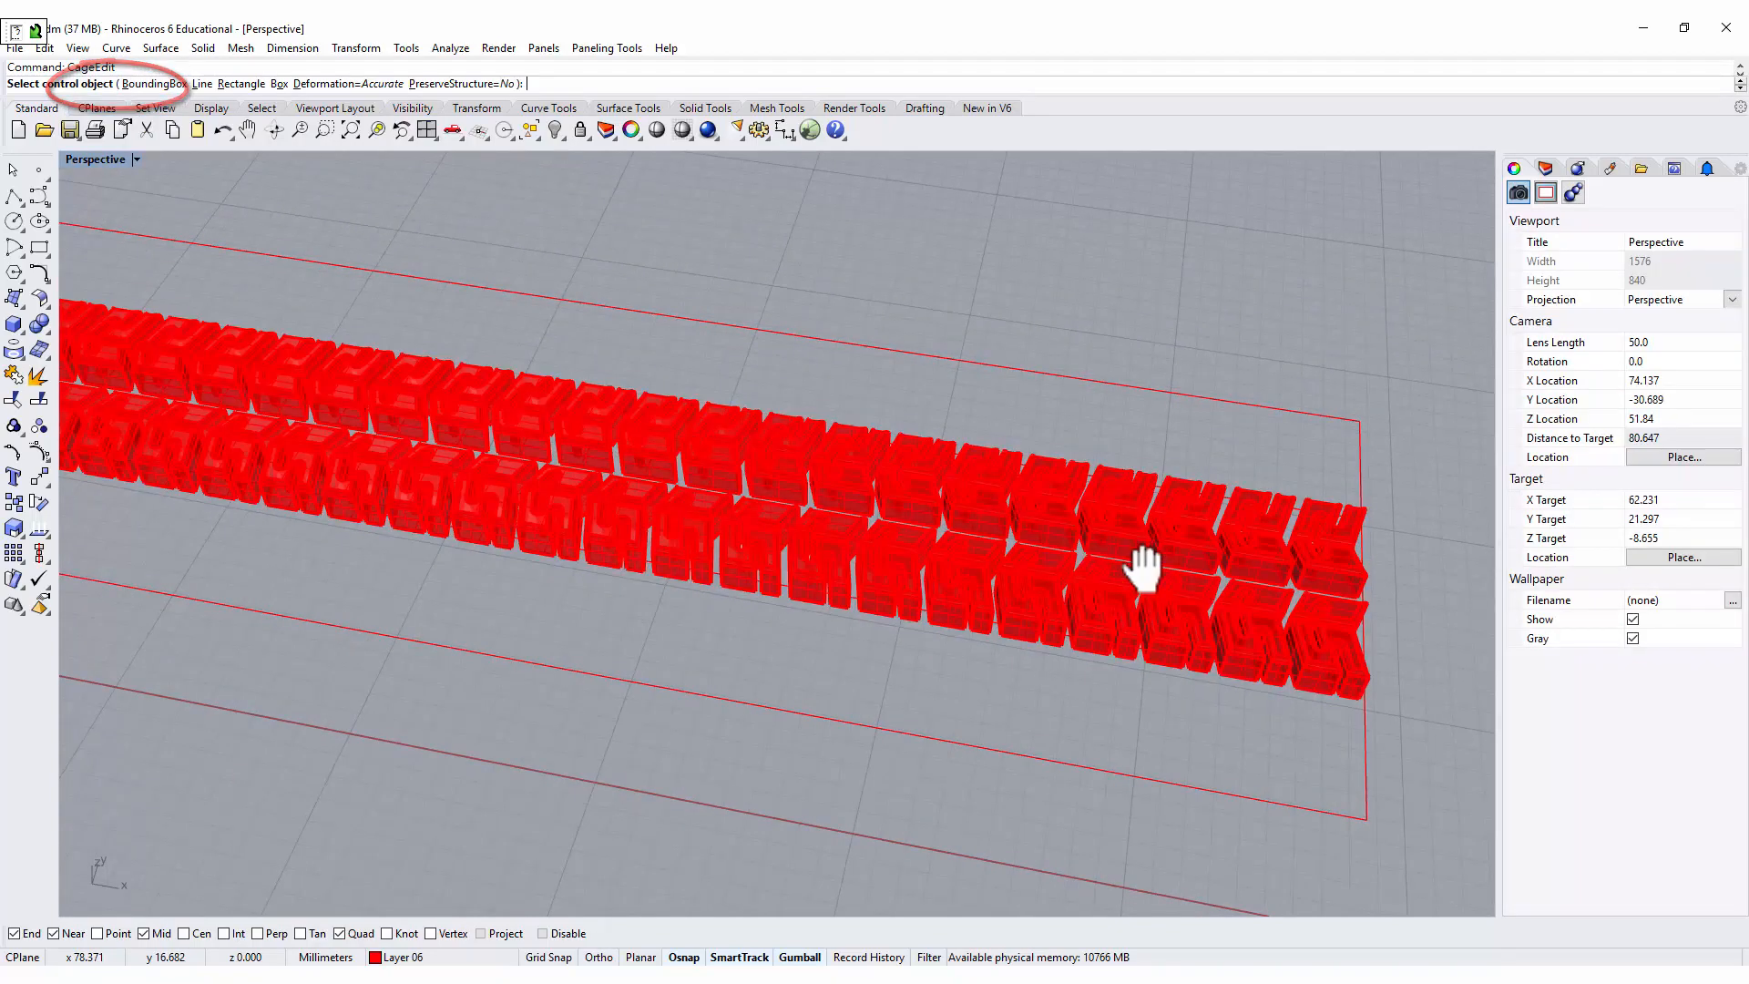
{"action": "left_click", "coordinate": [166, 84]}
{"action": "right_click", "coordinate": [351, 239]}
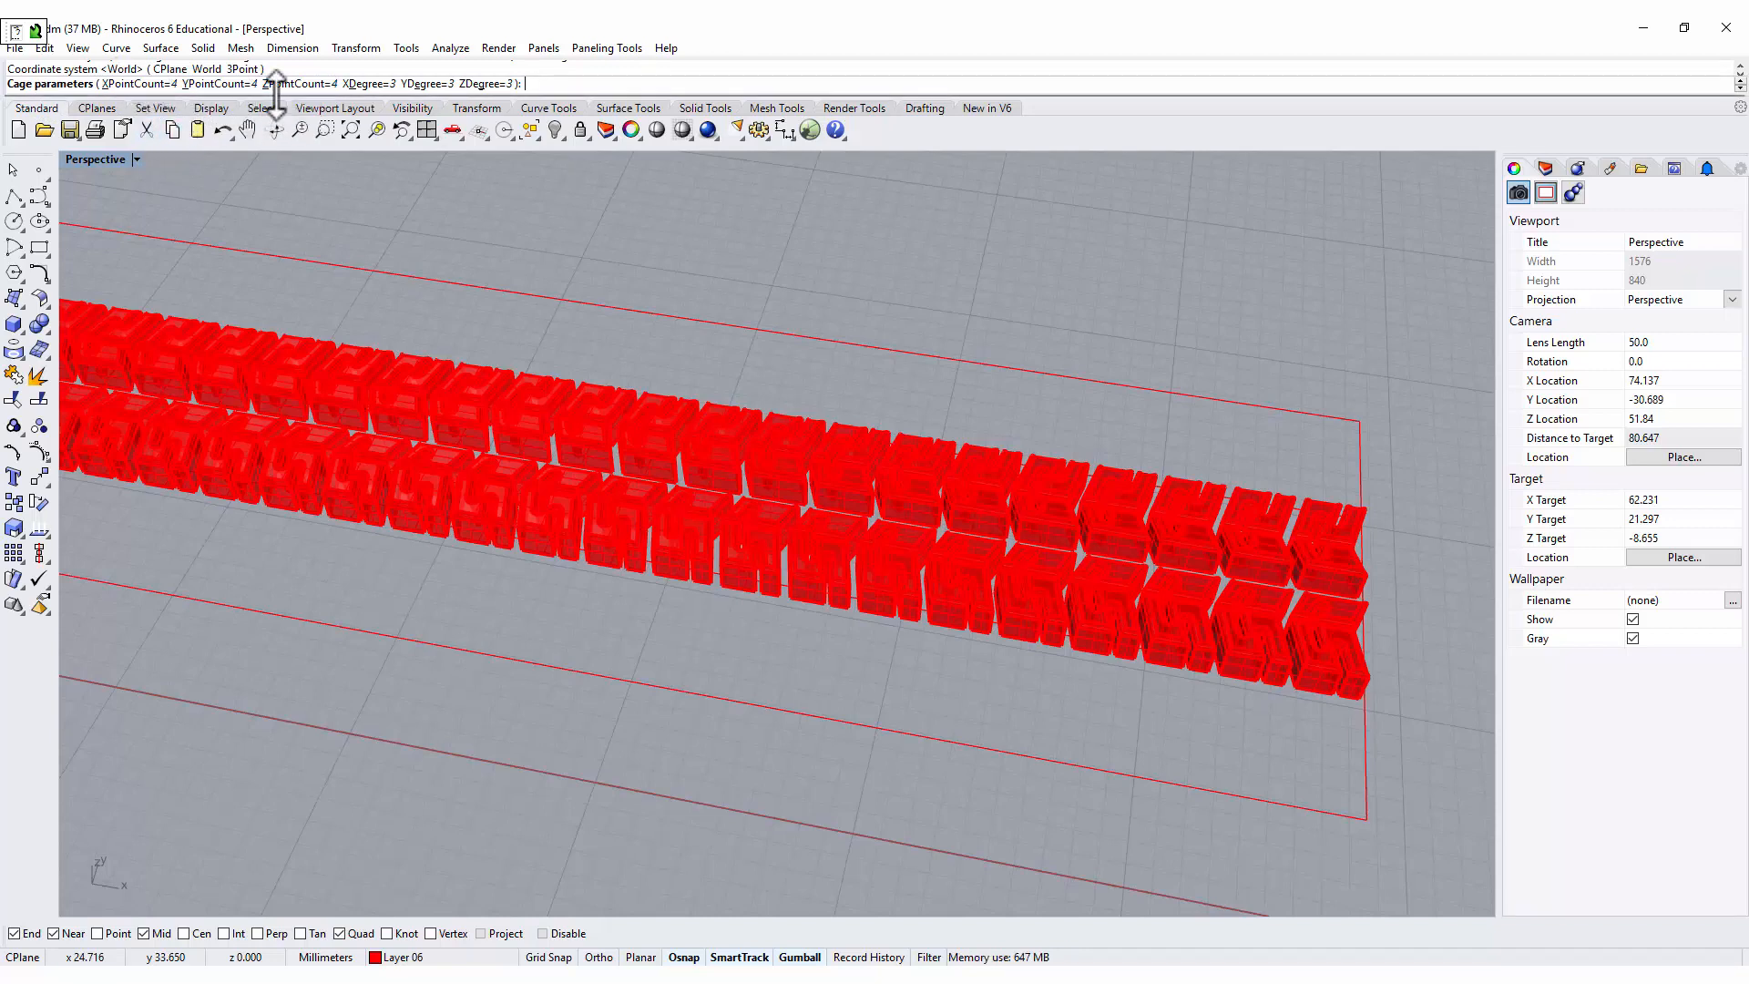
{"action": "key", "text": "Return"}
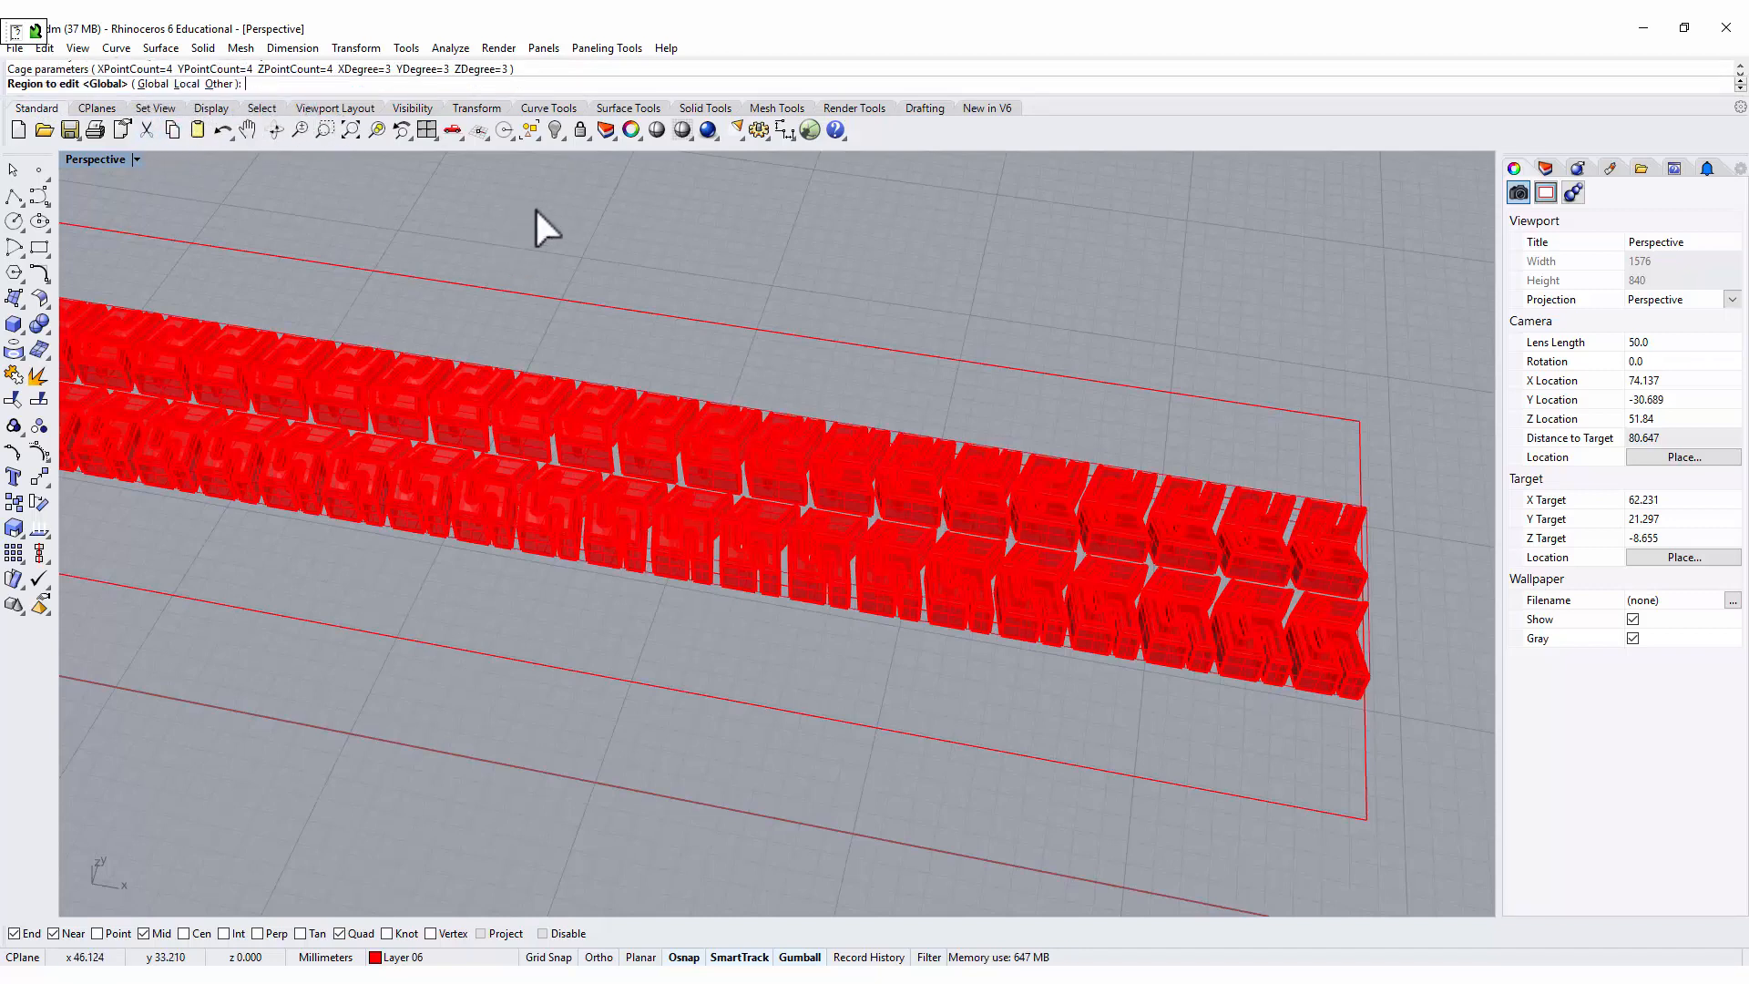
{"action": "key", "text": "Return"}
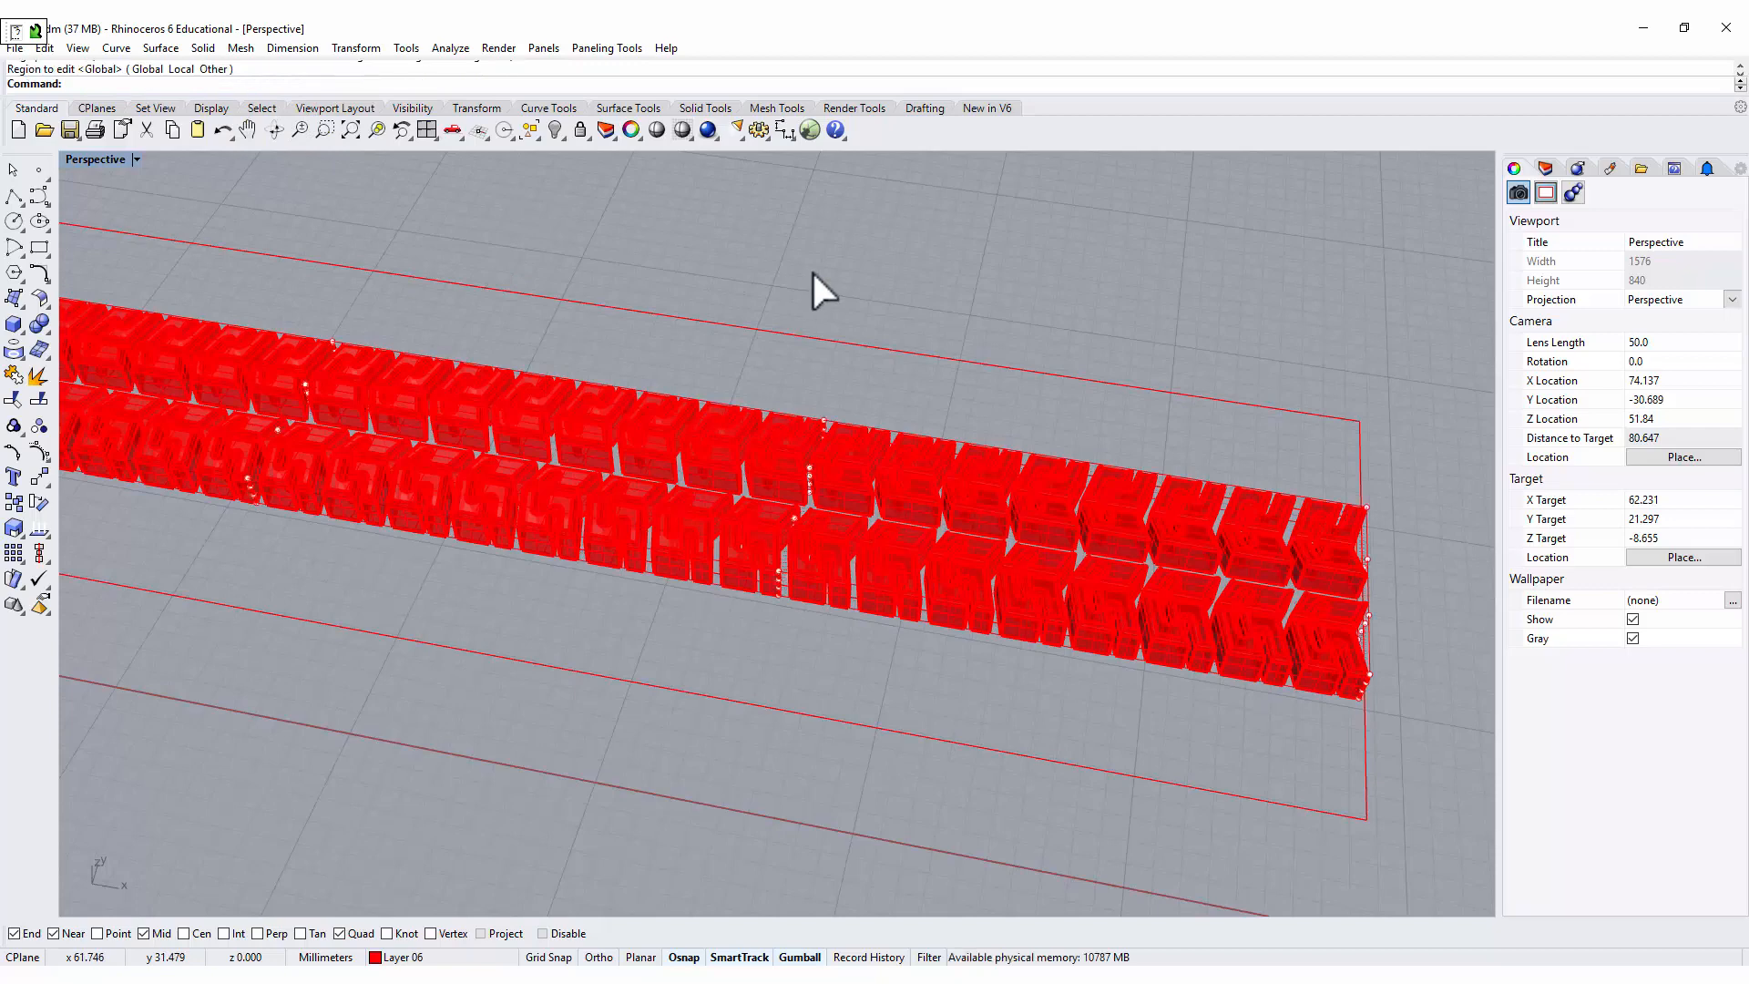
{"action": "key", "text": "Return"}
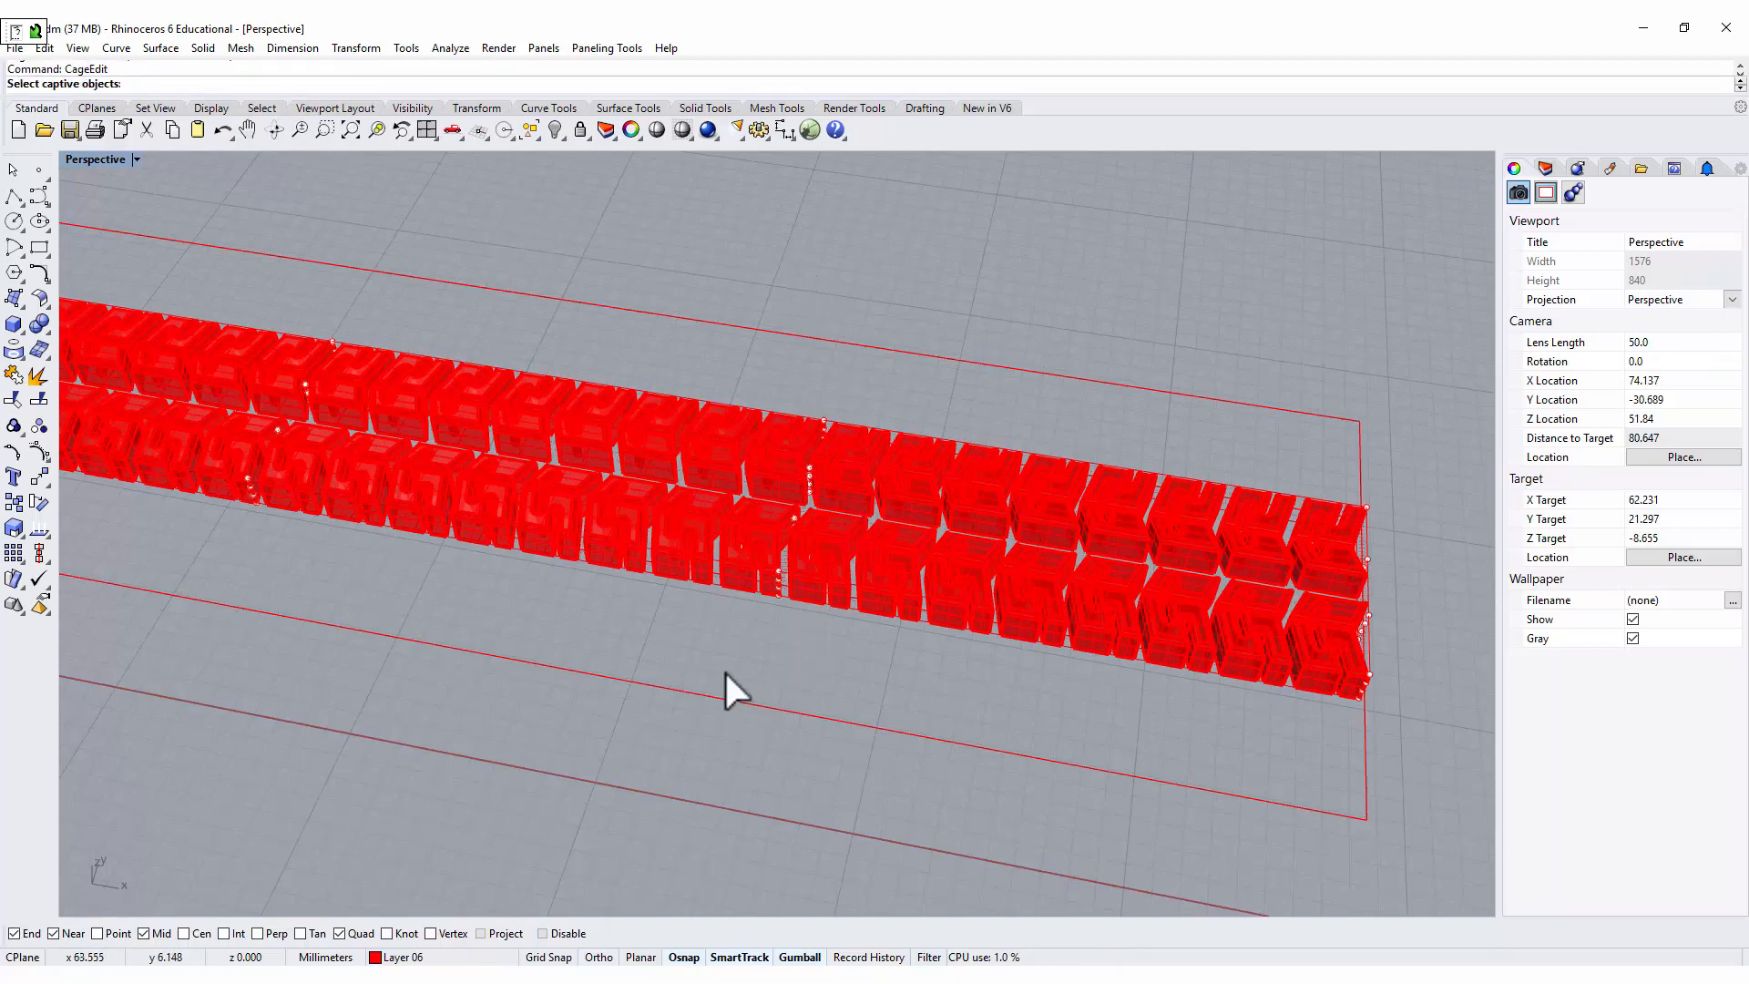
{"action": "scroll", "coordinate": [725, 670], "scroll_direction": "down", "scroll_amount": 2}
{"action": "key", "text": "Escape"}
Select the outermost cage points along both long sides of the tread blocks and scale them vertically down to the mid-plane.
{"action": "right_click_drag", "start_coordinate": [839, 752], "coordinate": [411, 319]}
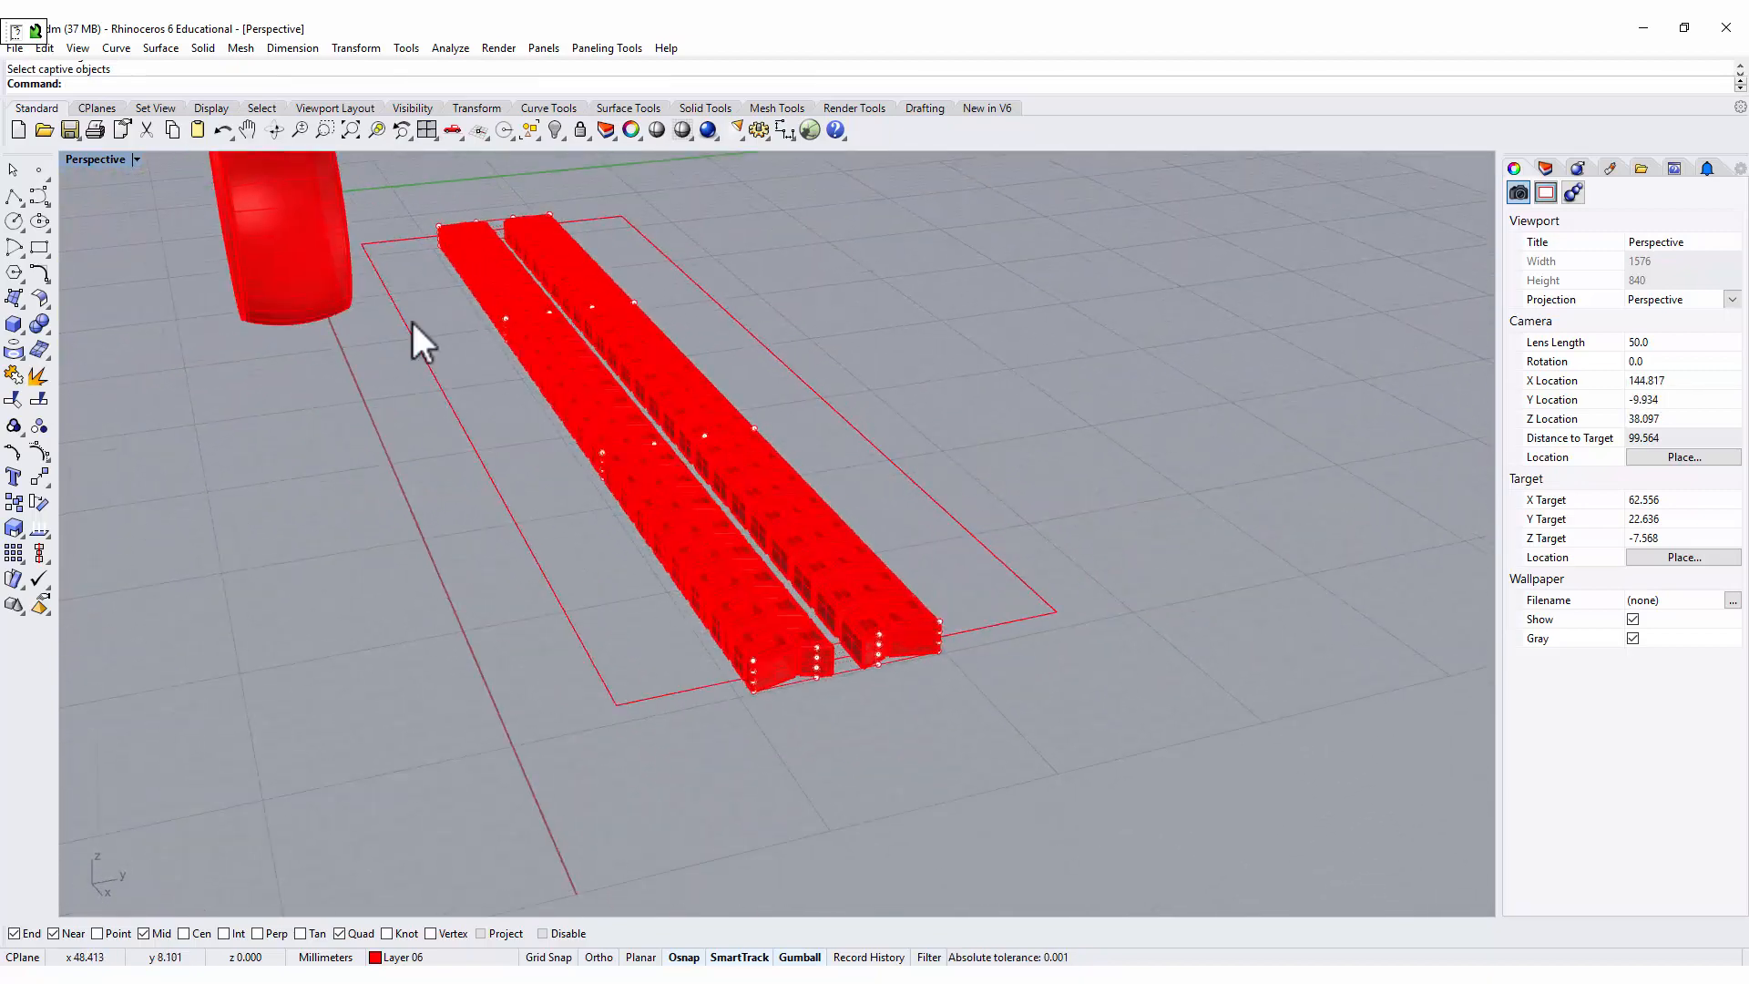
{"action": "double_click", "coordinate": [97, 158]}
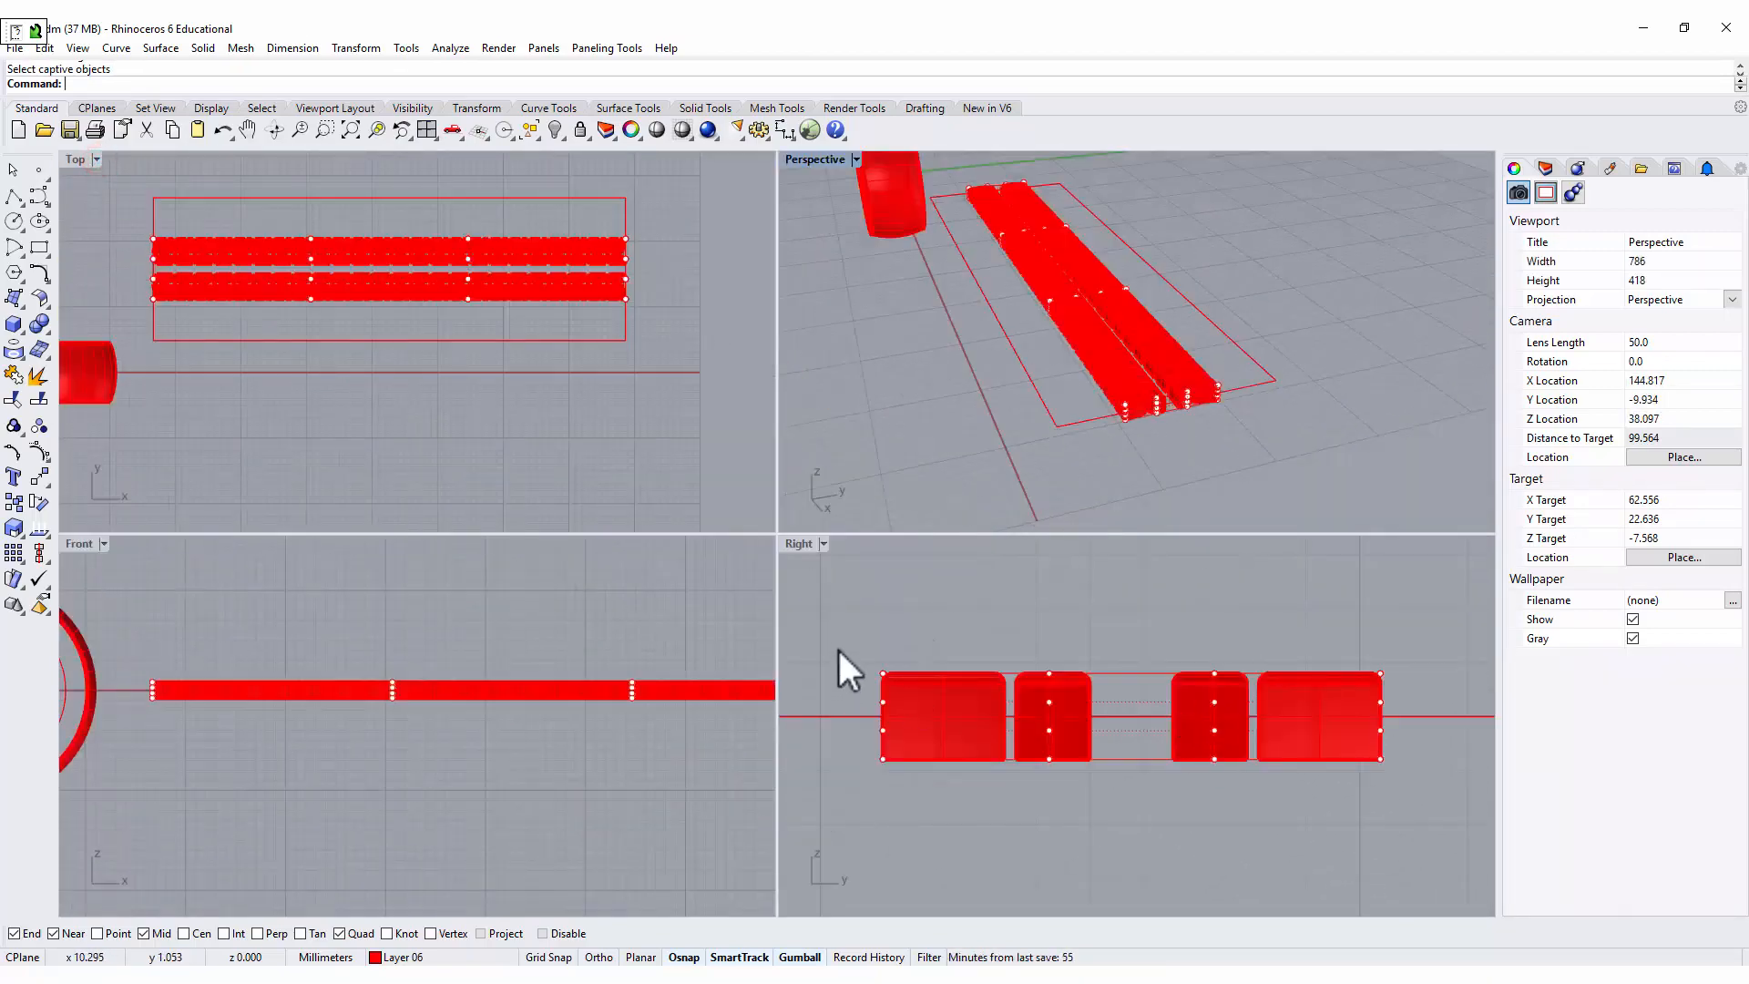
{"action": "left_click_drag", "start_coordinate": [838, 647], "coordinate": [948, 873]}
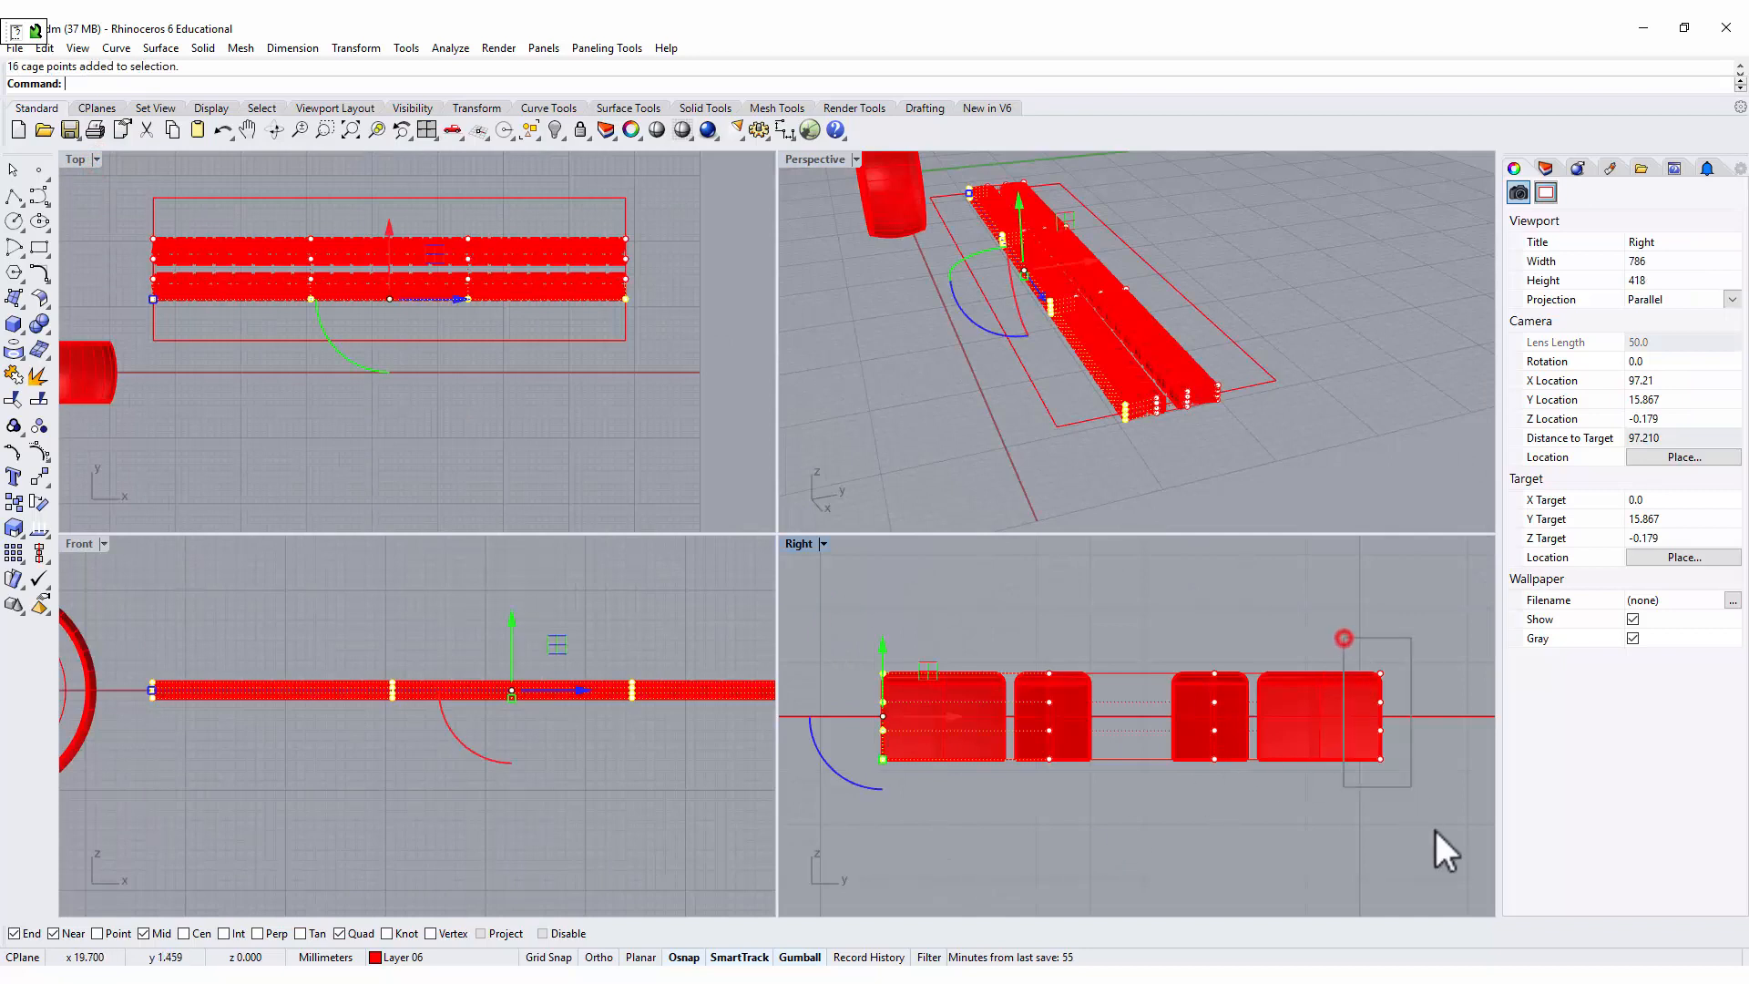
{"action": "left_click_drag", "start_coordinate": [1433, 827], "coordinate": [1430, 821], "text": "shift"}
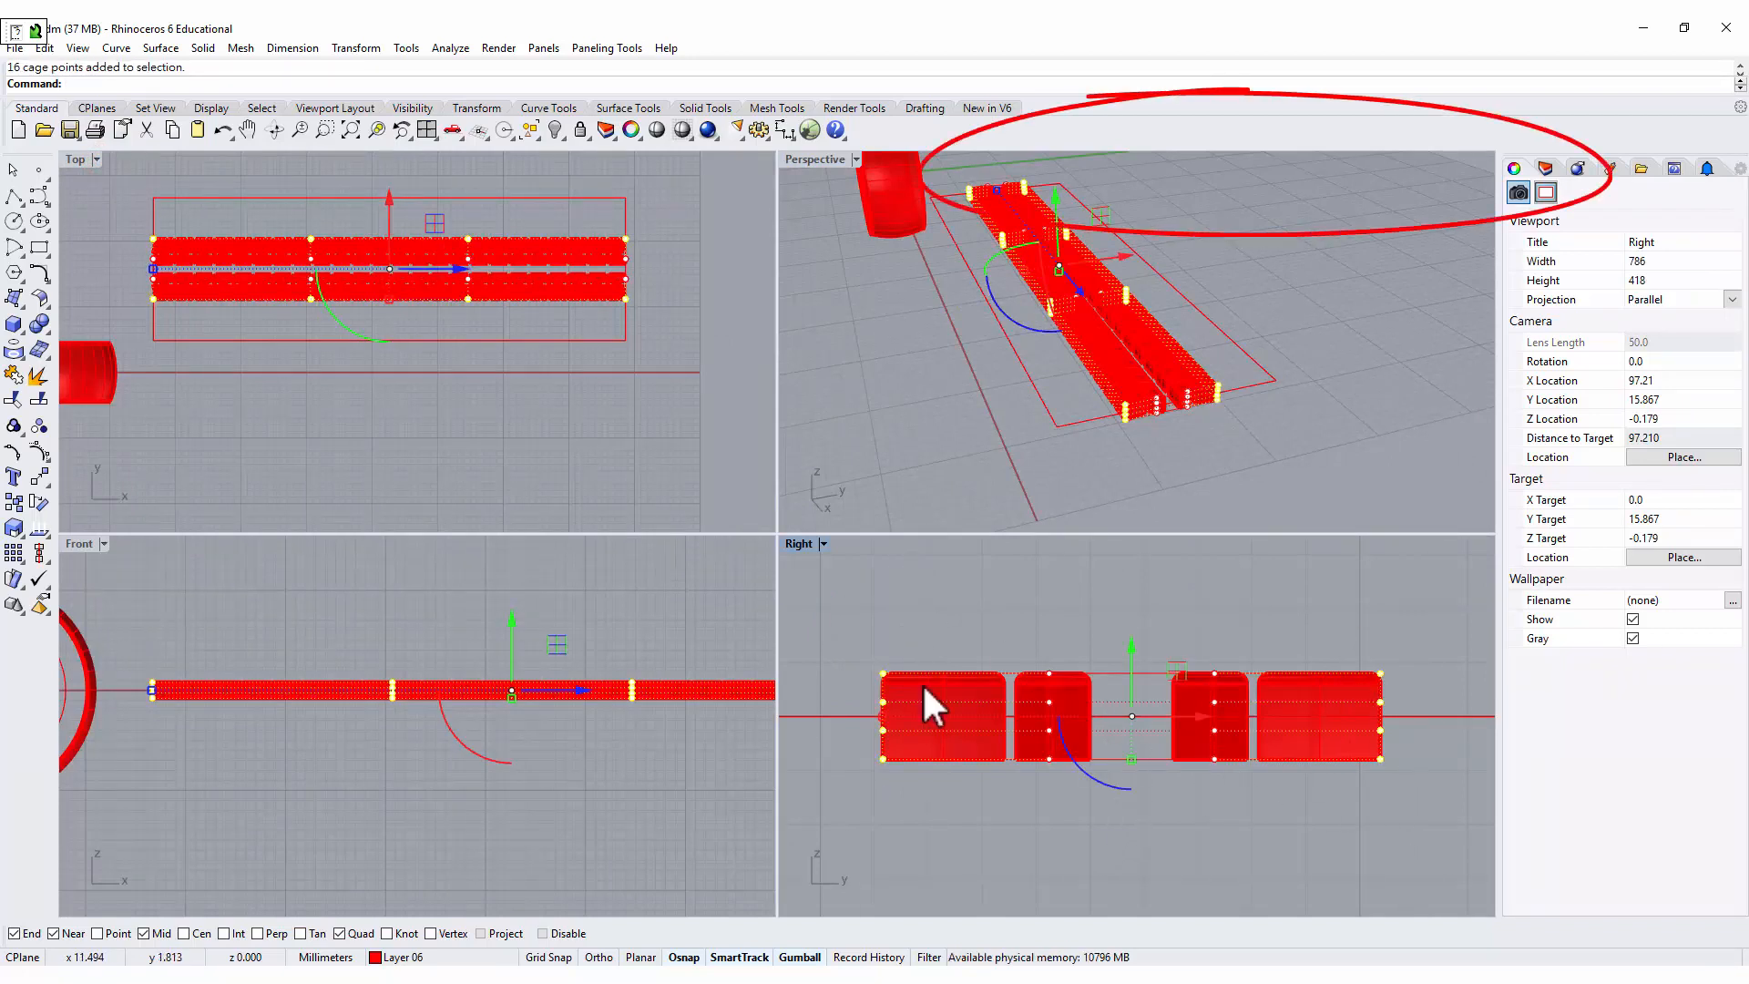
{"action": "left_click_drag", "start_coordinate": [1131, 759], "coordinate": [1133, 721]}
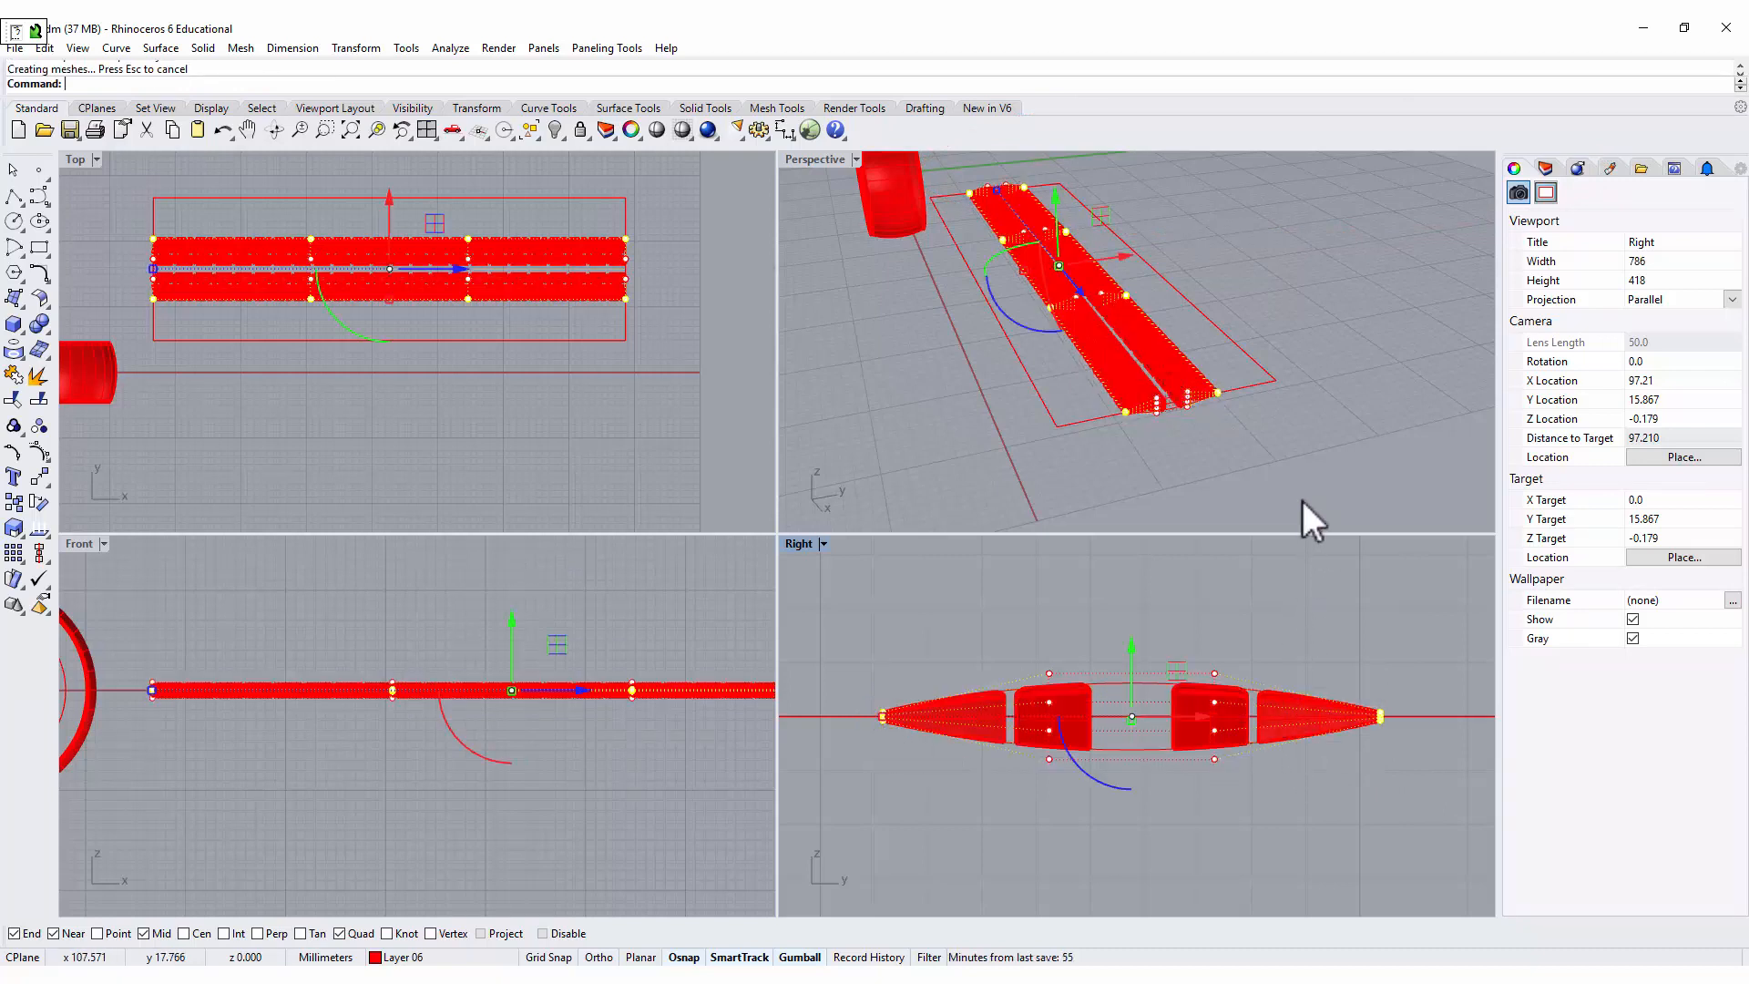
{"action": "left_click", "coordinate": [1351, 416]}
{"action": "scroll", "coordinate": [1195, 389], "scroll_direction": "up", "scroll_amount": 8}
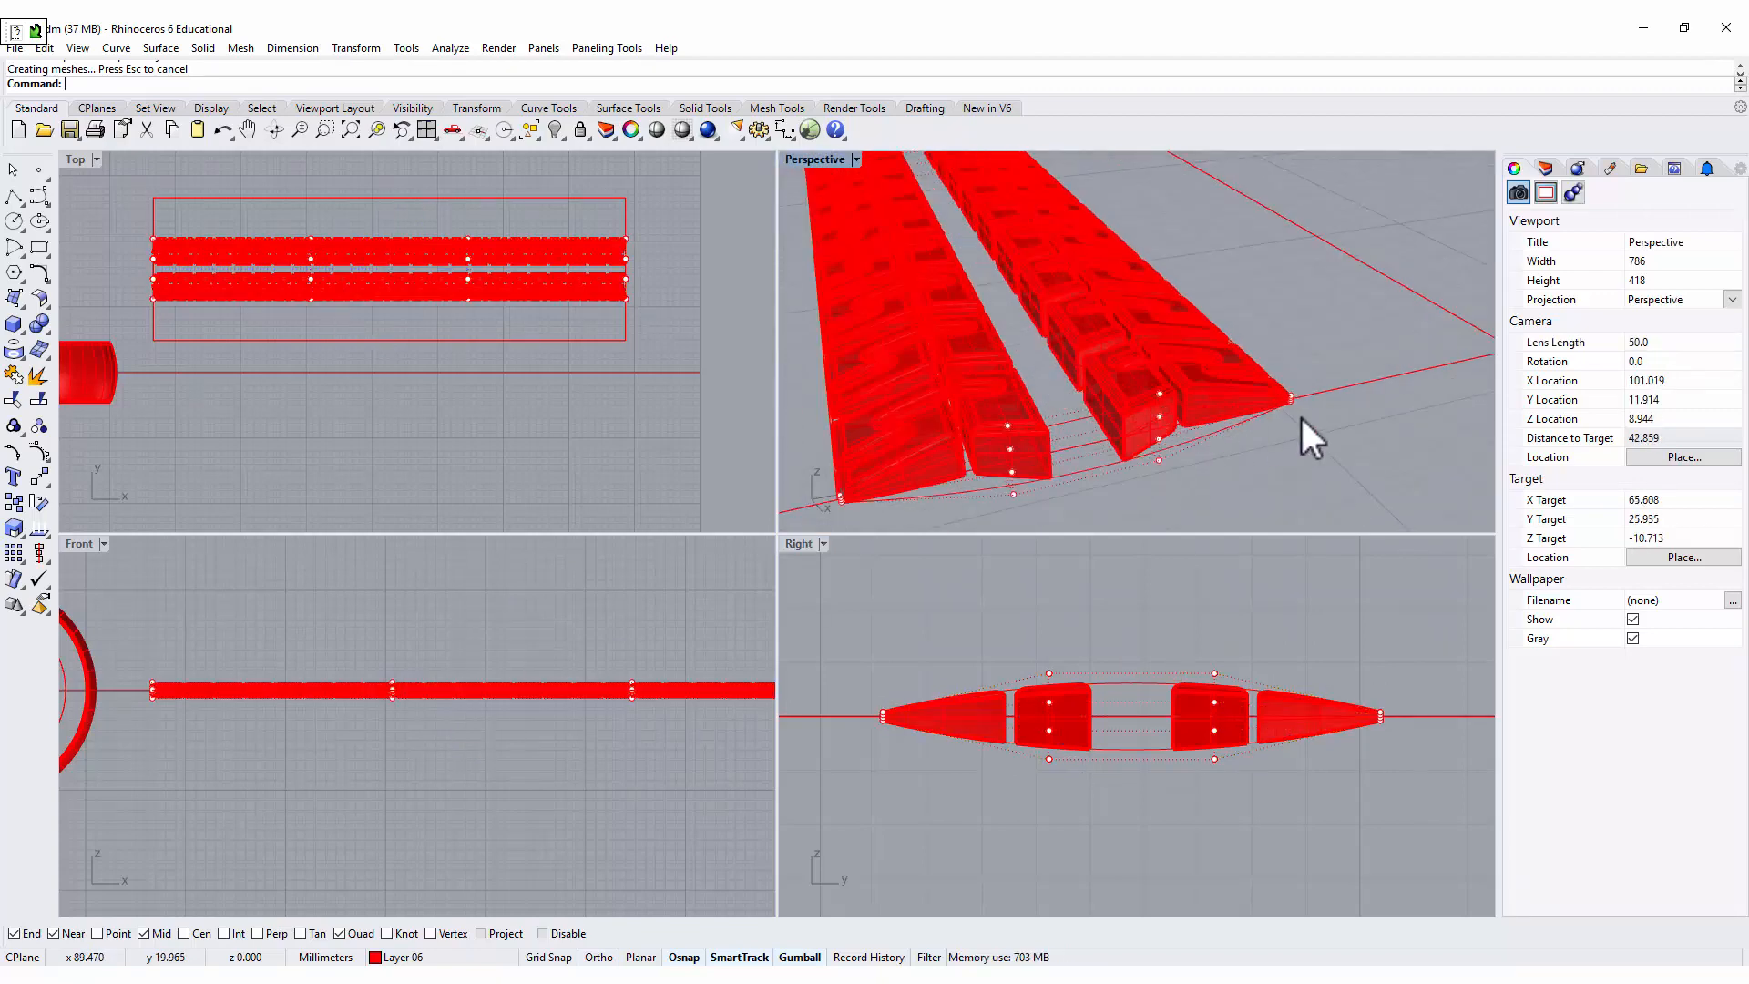
Change the display colour of Layer 06 to black.
{"action": "mouse_move", "coordinate": [1301, 413]}
{"action": "right_mouse_down"}
{"action": "mouse_move", "coordinate": [1267, 412]}
{"action": "mouse_move", "coordinate": [1308, 402]}
{"action": "right_mouse_up"}
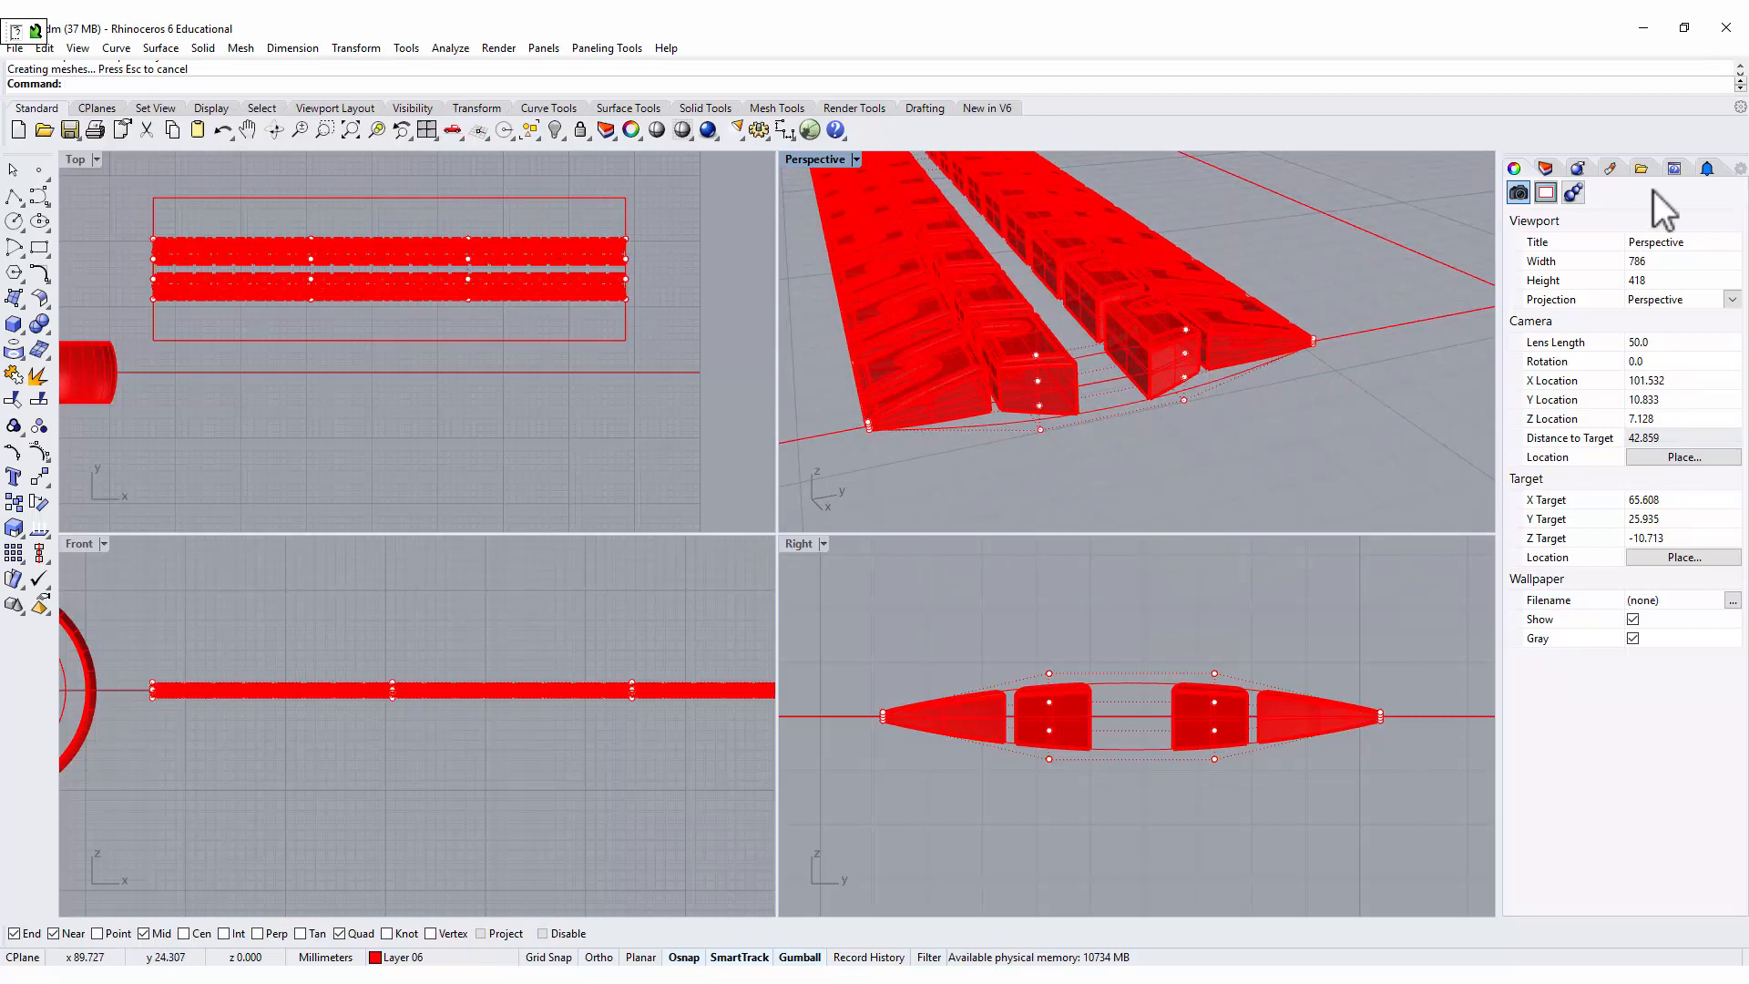
{"action": "left_click", "coordinate": [1546, 168]}
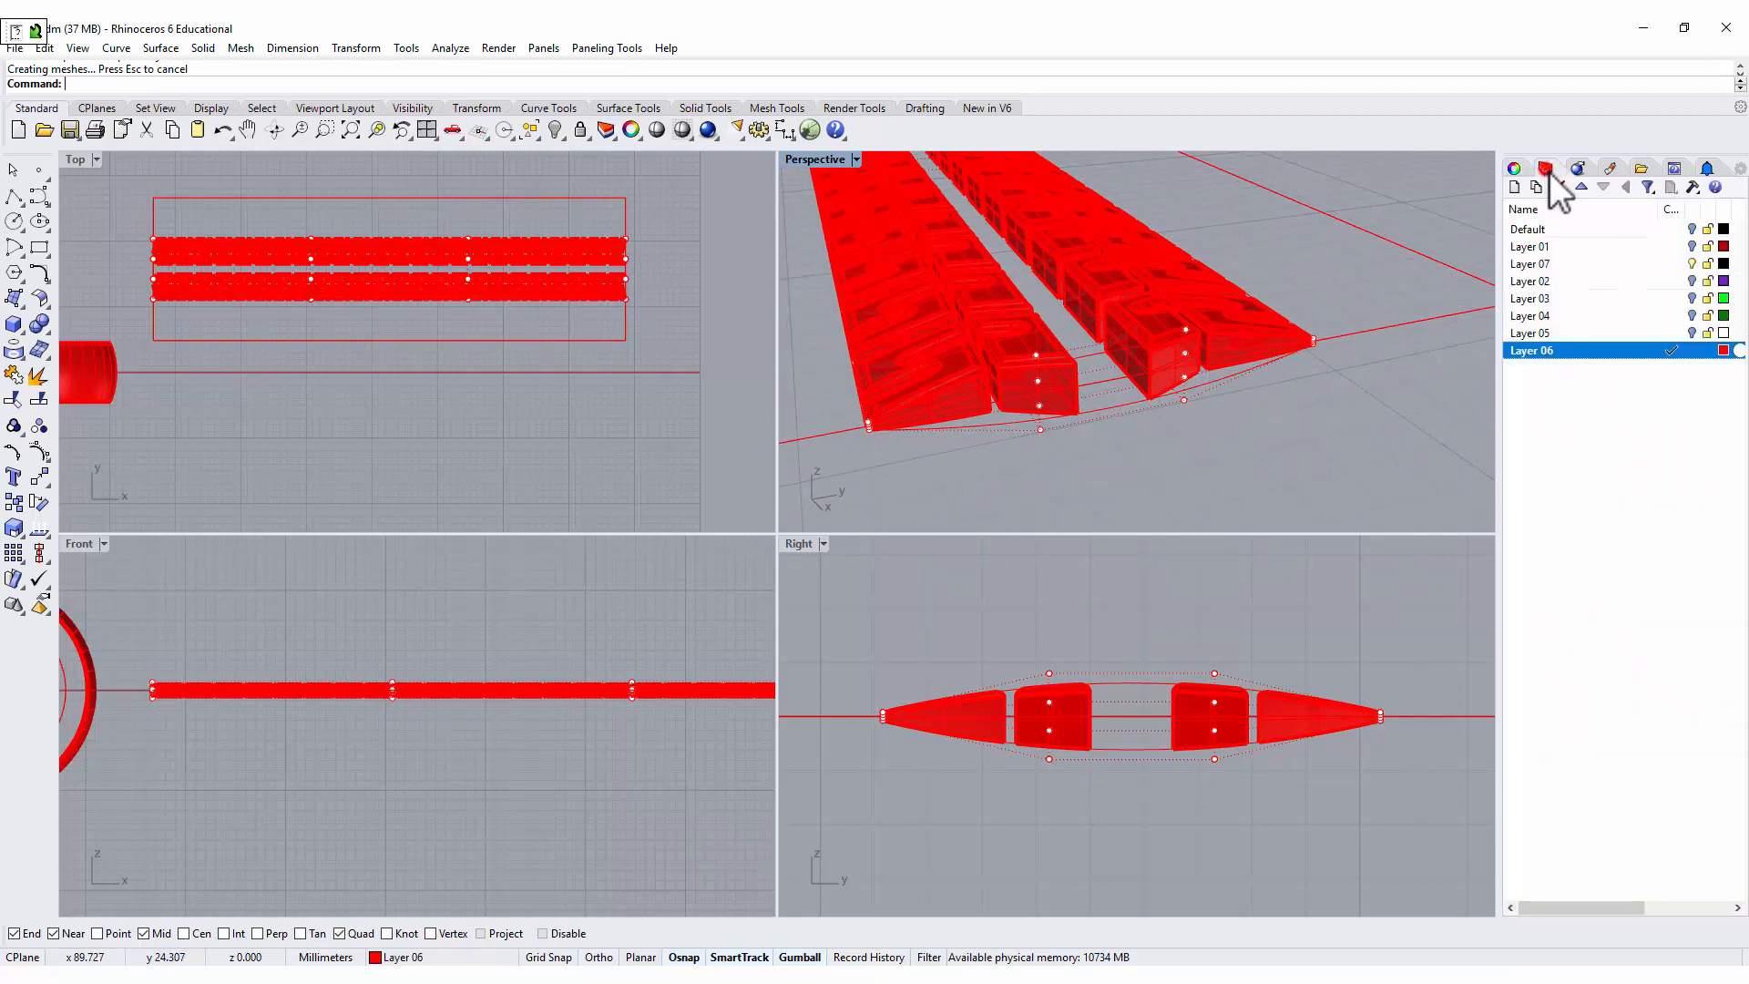
{"action": "left_click", "coordinate": [1723, 350]}
{"action": "left_click", "coordinate": [880, 510]}
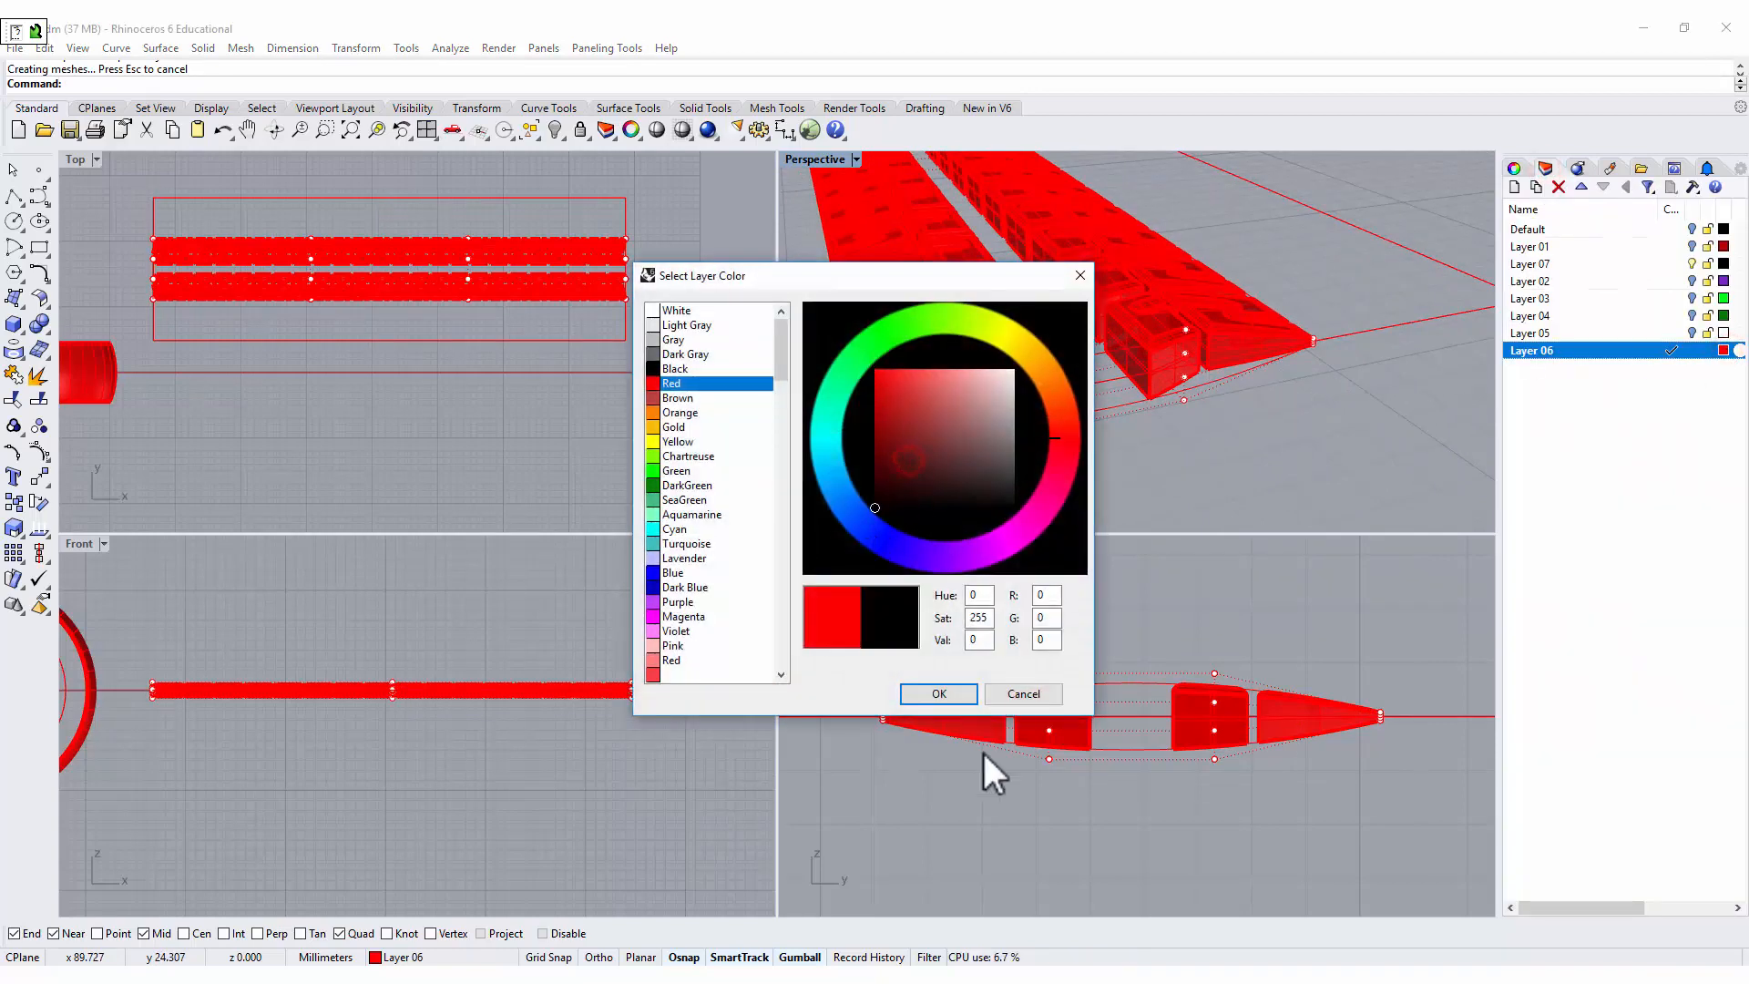
{"action": "left_click", "coordinate": [939, 693]}
{"action": "right_click_drag", "start_coordinate": [1254, 437], "coordinate": [1347, 394]}
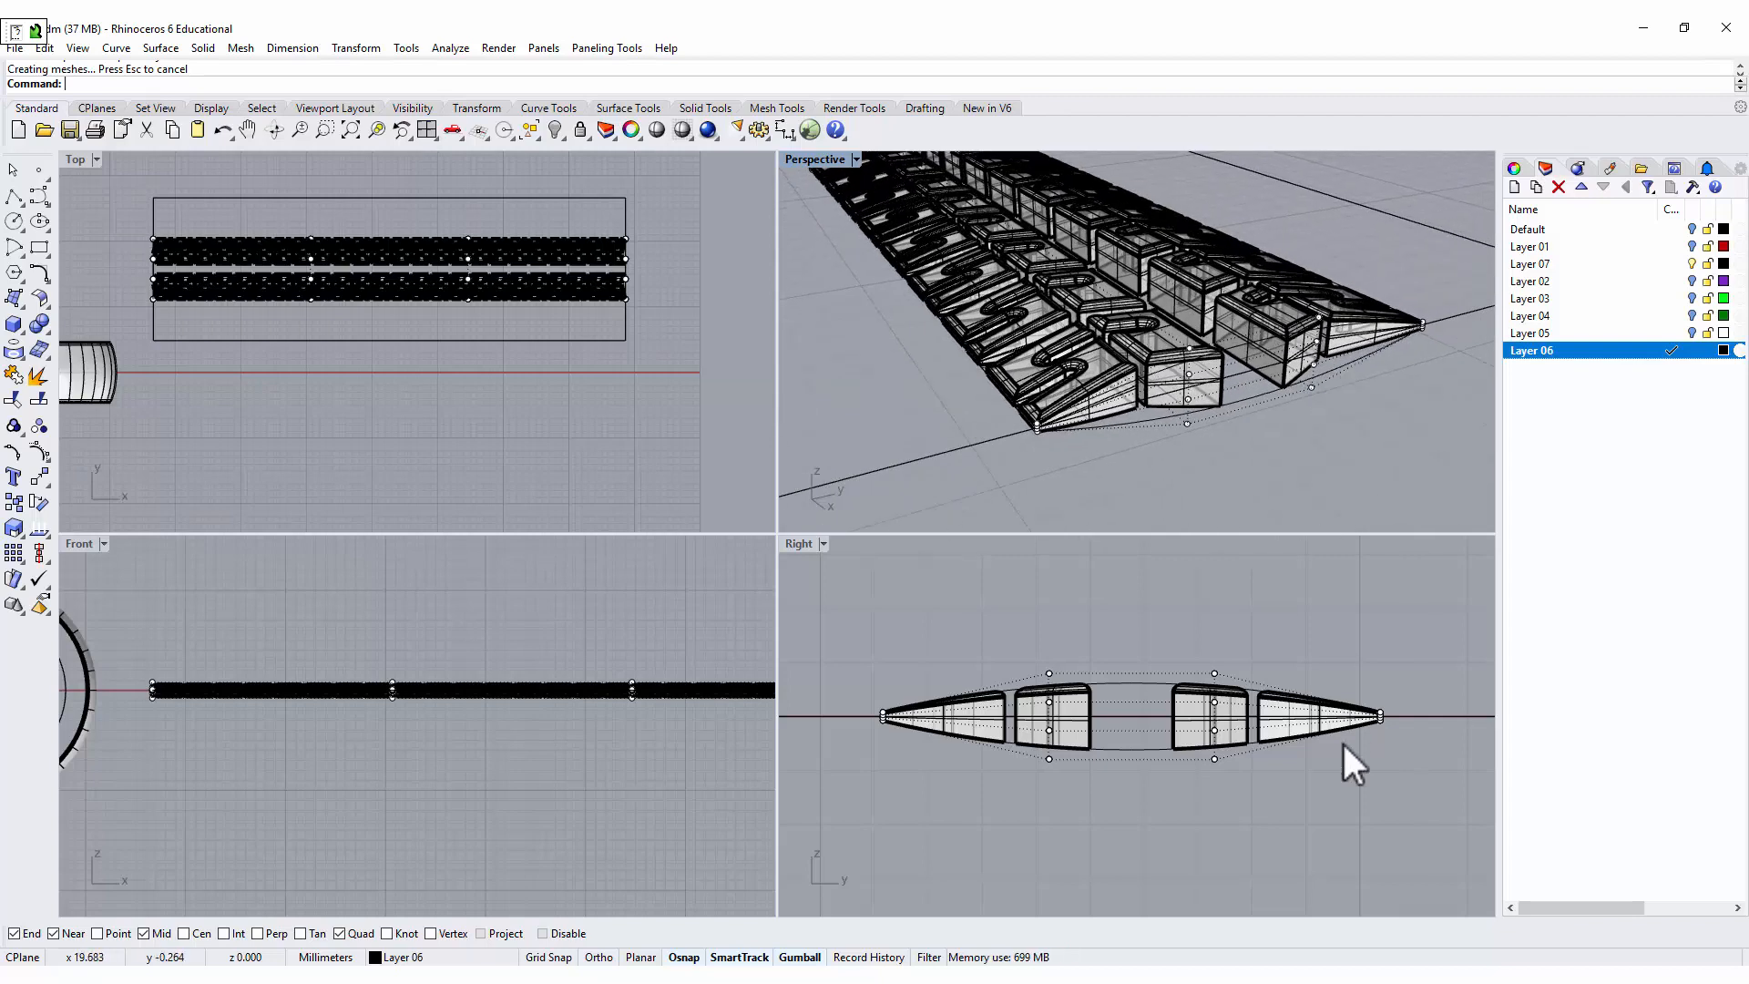
Group all the tread blocks, leaving the strip outline curve and the cage control out of the selection.
{"action": "scroll", "coordinate": [1368, 725], "scroll_direction": "up", "scroll_amount": 3}
{"action": "scroll", "coordinate": [1368, 725], "scroll_direction": "up", "scroll_amount": 2}
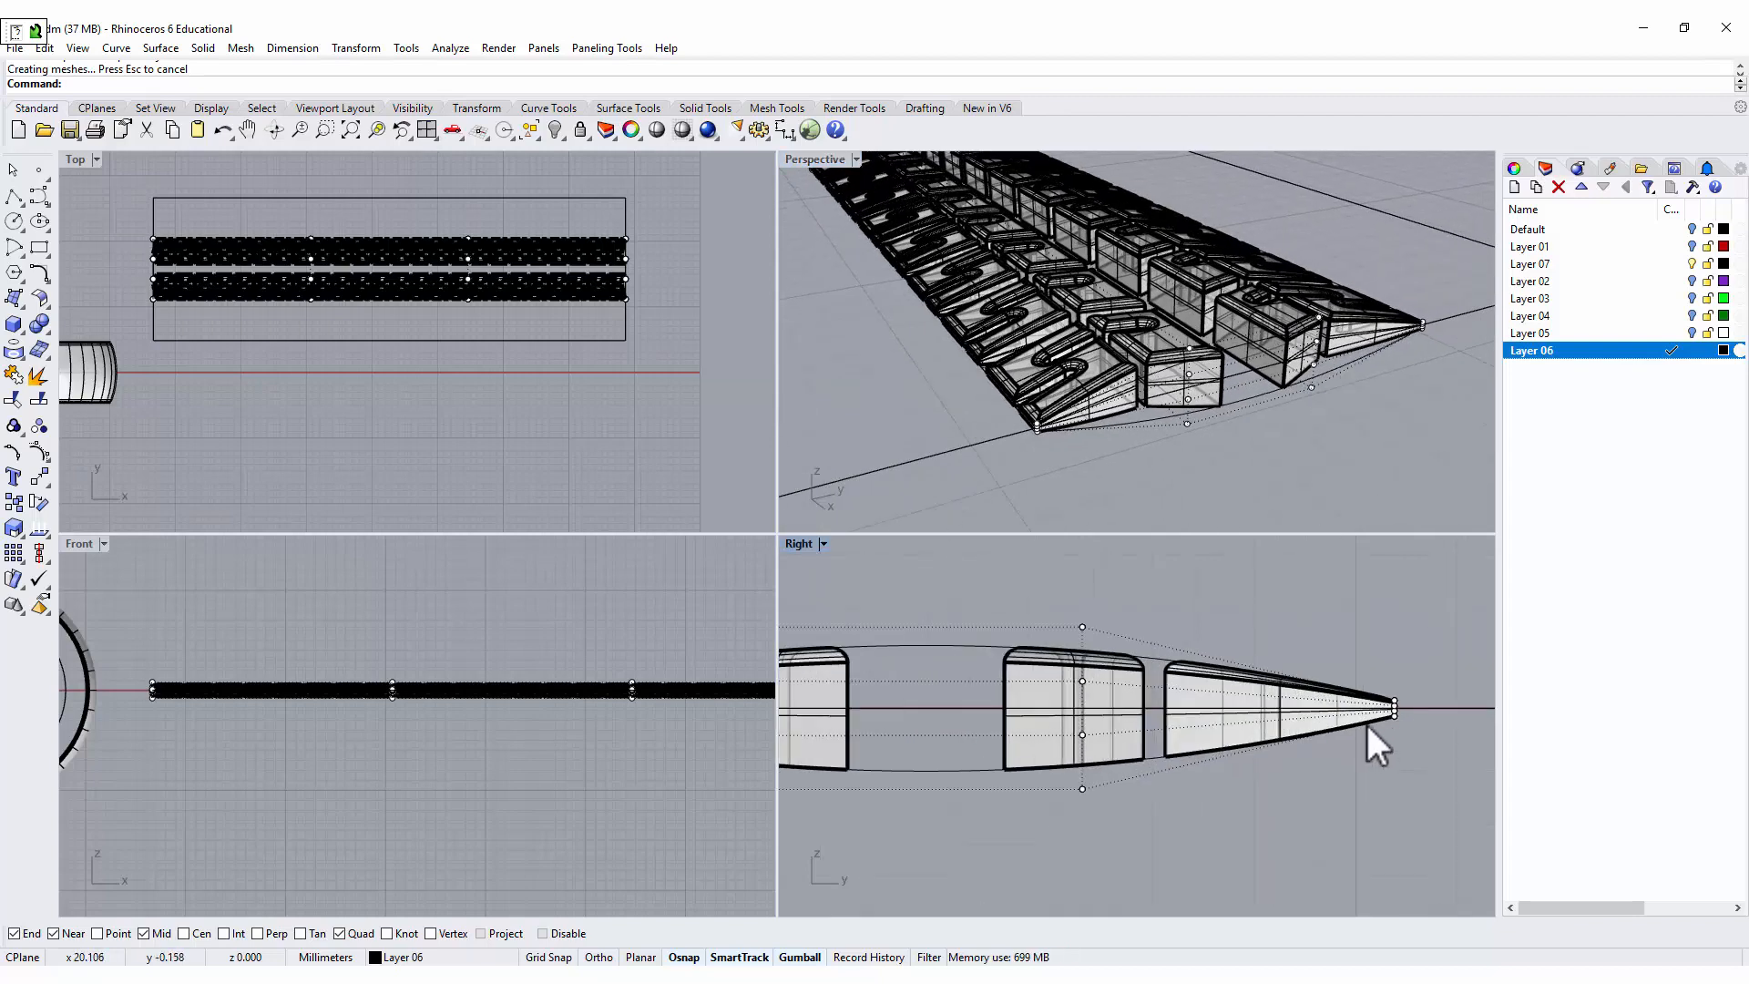
{"action": "left_click", "coordinate": [508, 409]}
{"action": "left_click_drag", "start_coordinate": [69, 226], "coordinate": [574, 270]}
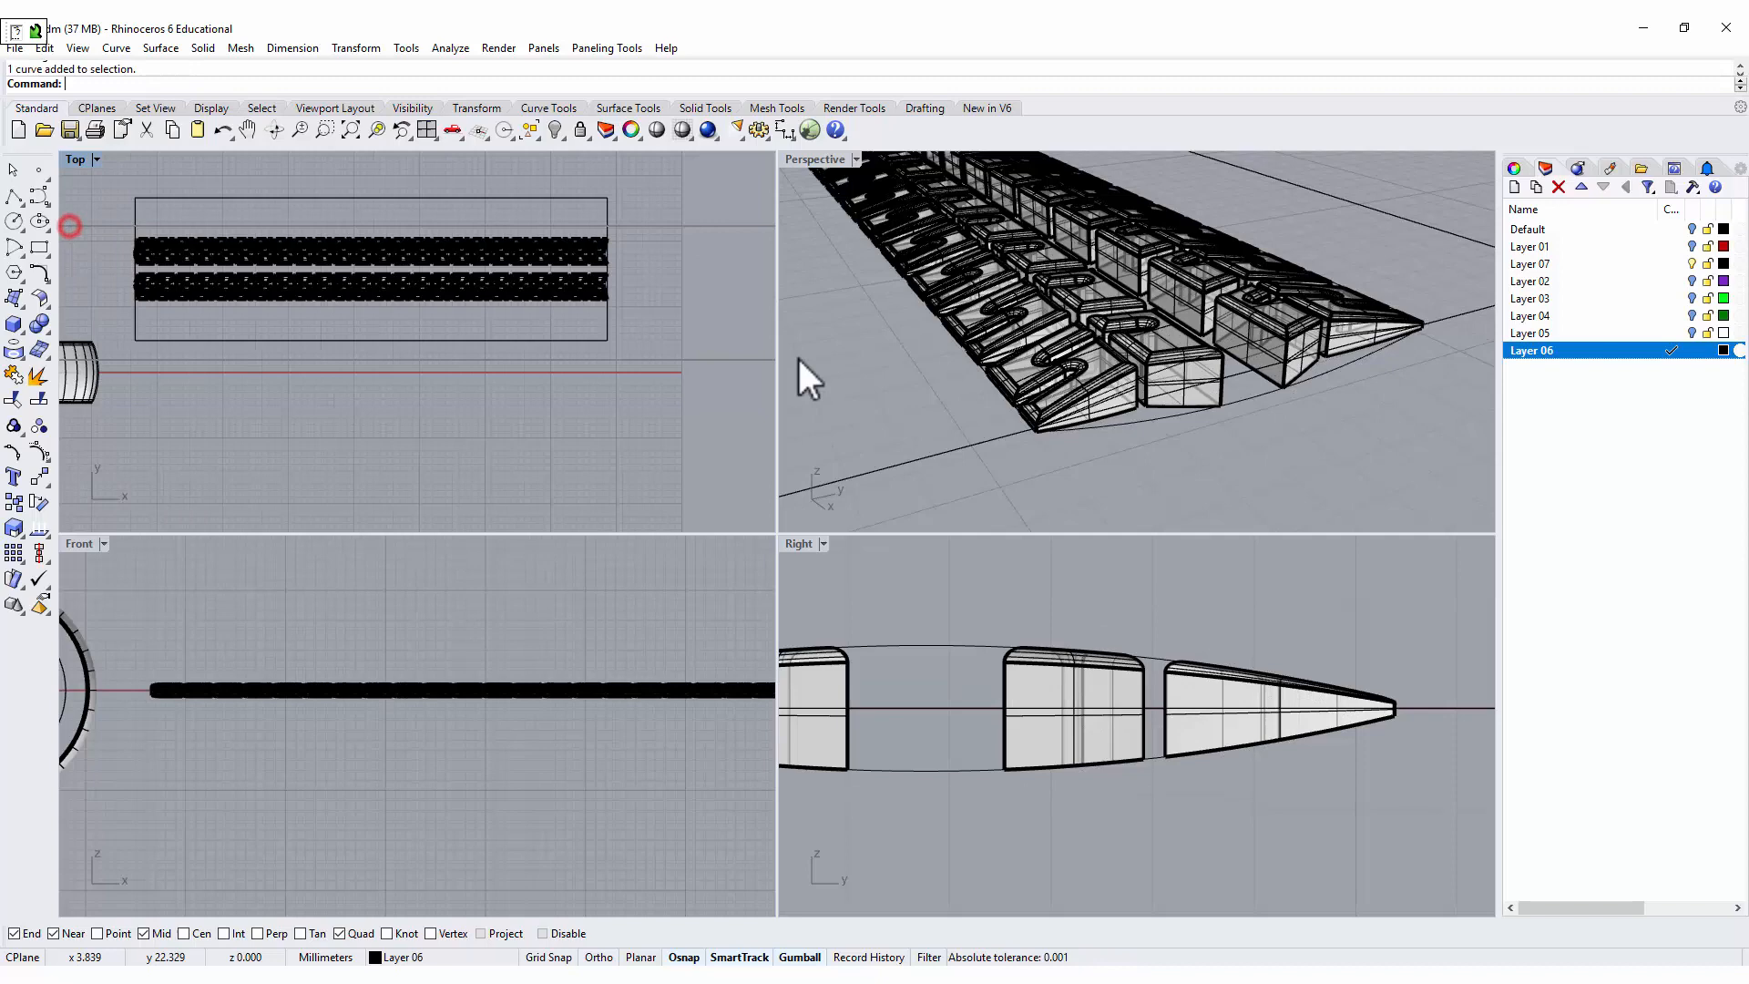
{"action": "scroll", "coordinate": [600, 266], "scroll_direction": "up", "scroll_amount": 5}
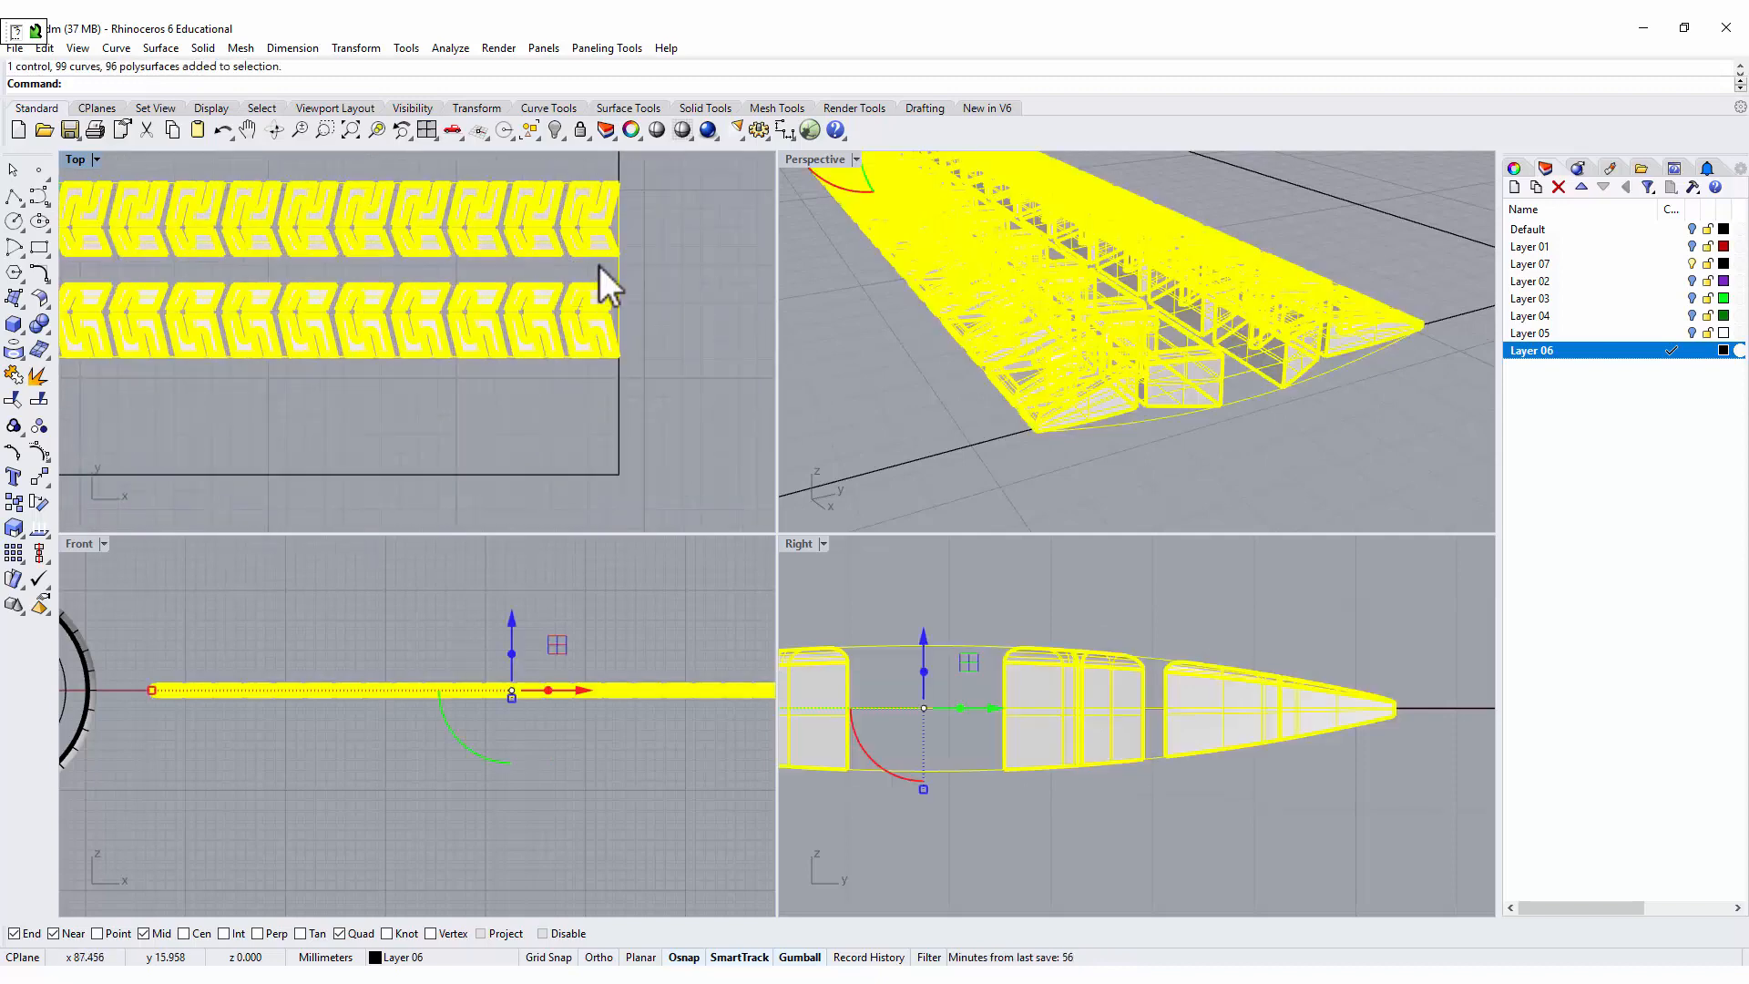
{"action": "left_click", "coordinate": [678, 271], "text": "ctrl"}
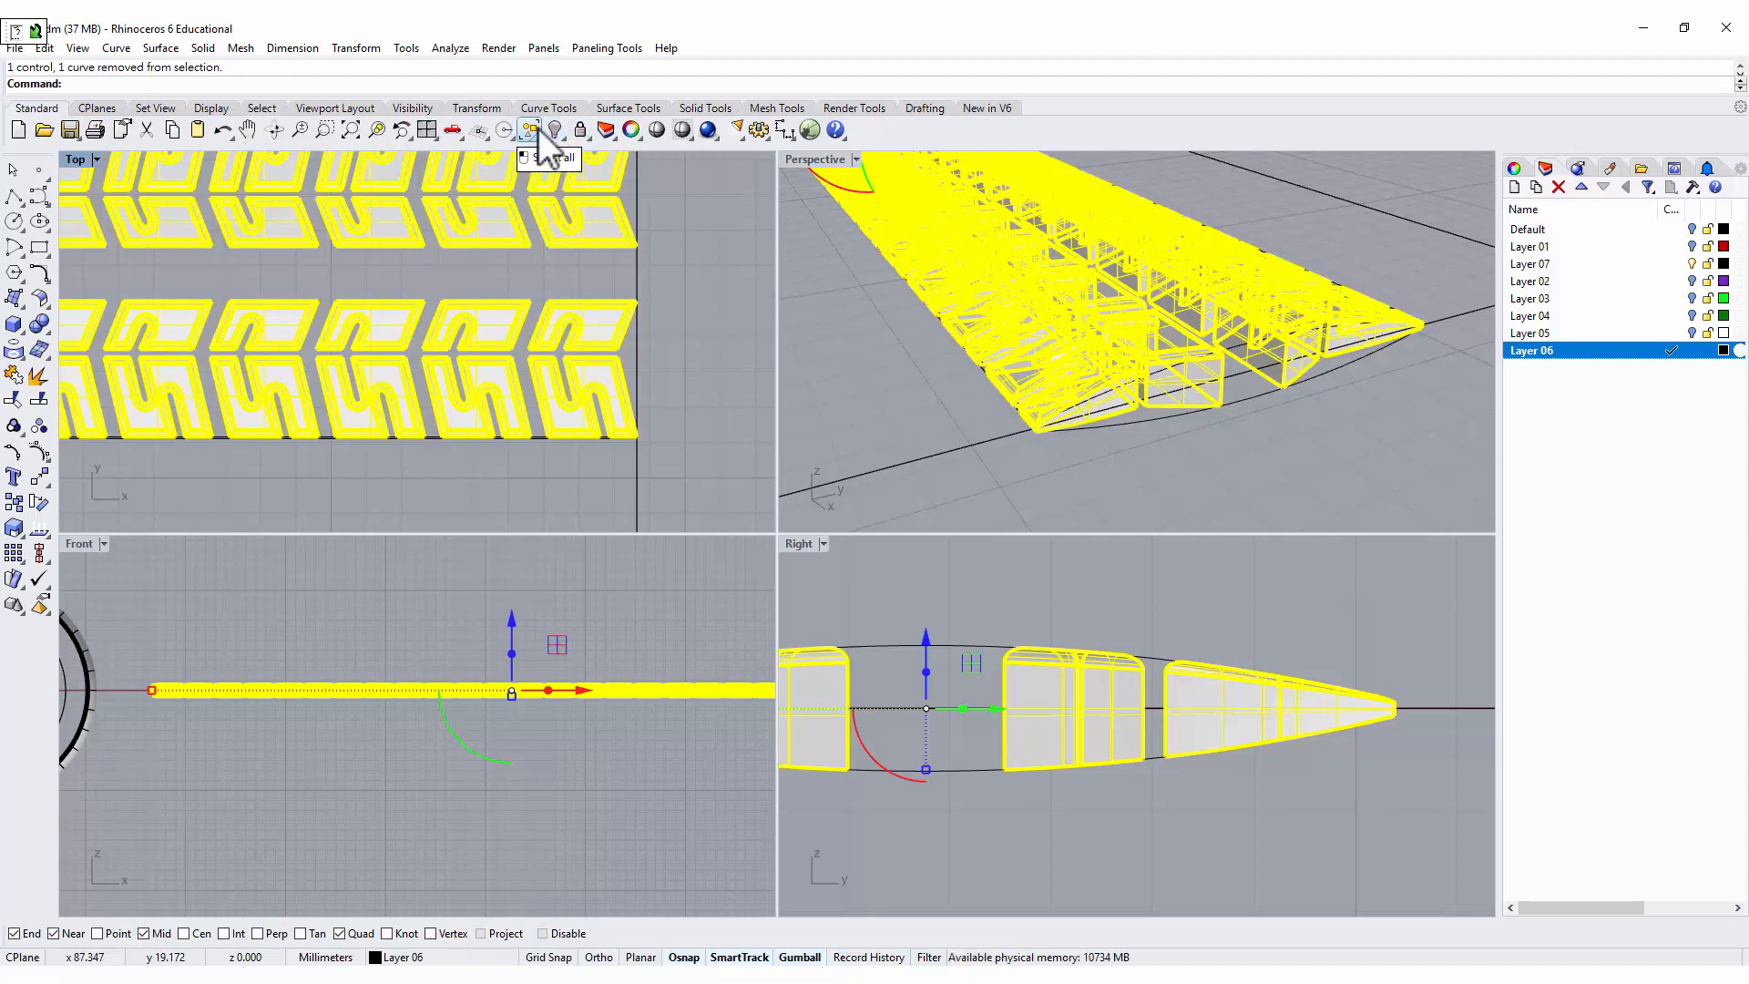
{"action": "left_click", "coordinate": [45, 500]}
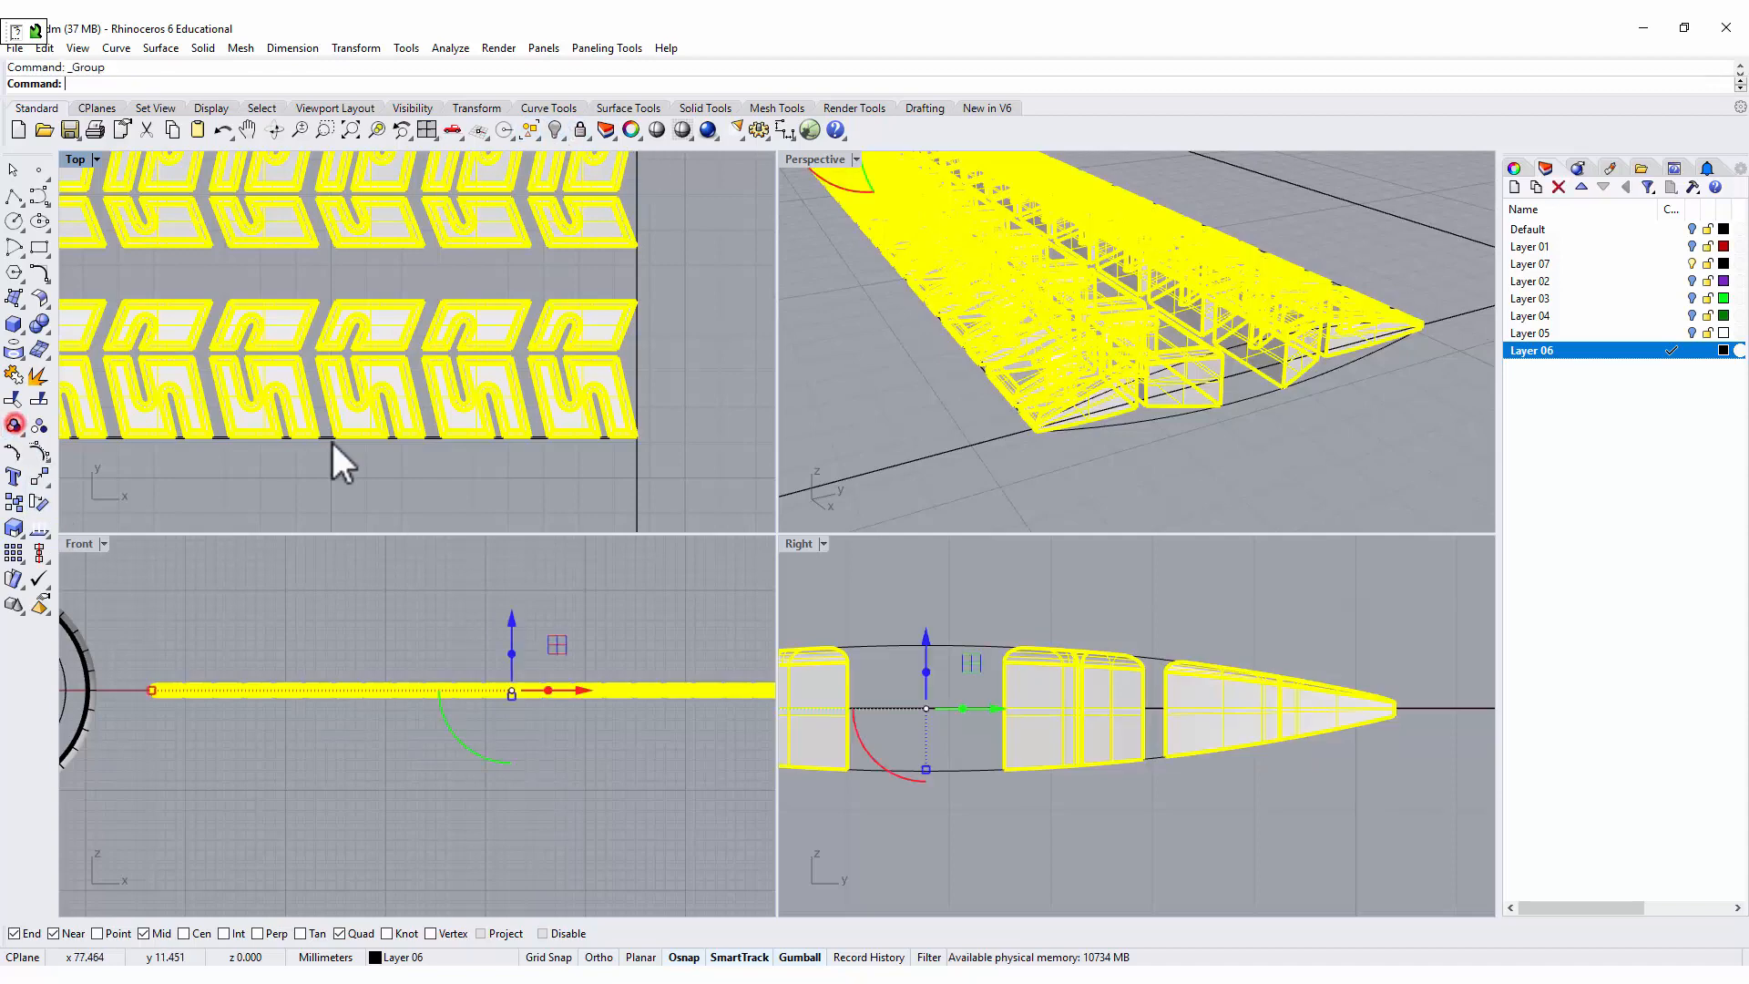
Create a planar surface from the rectangular outline curve around the grouped tread blocks.
{"action": "scroll", "coordinate": [331, 439], "scroll_direction": "down", "scroll_amount": 3}
{"action": "scroll", "coordinate": [969, 288], "scroll_direction": "down", "scroll_amount": 4}
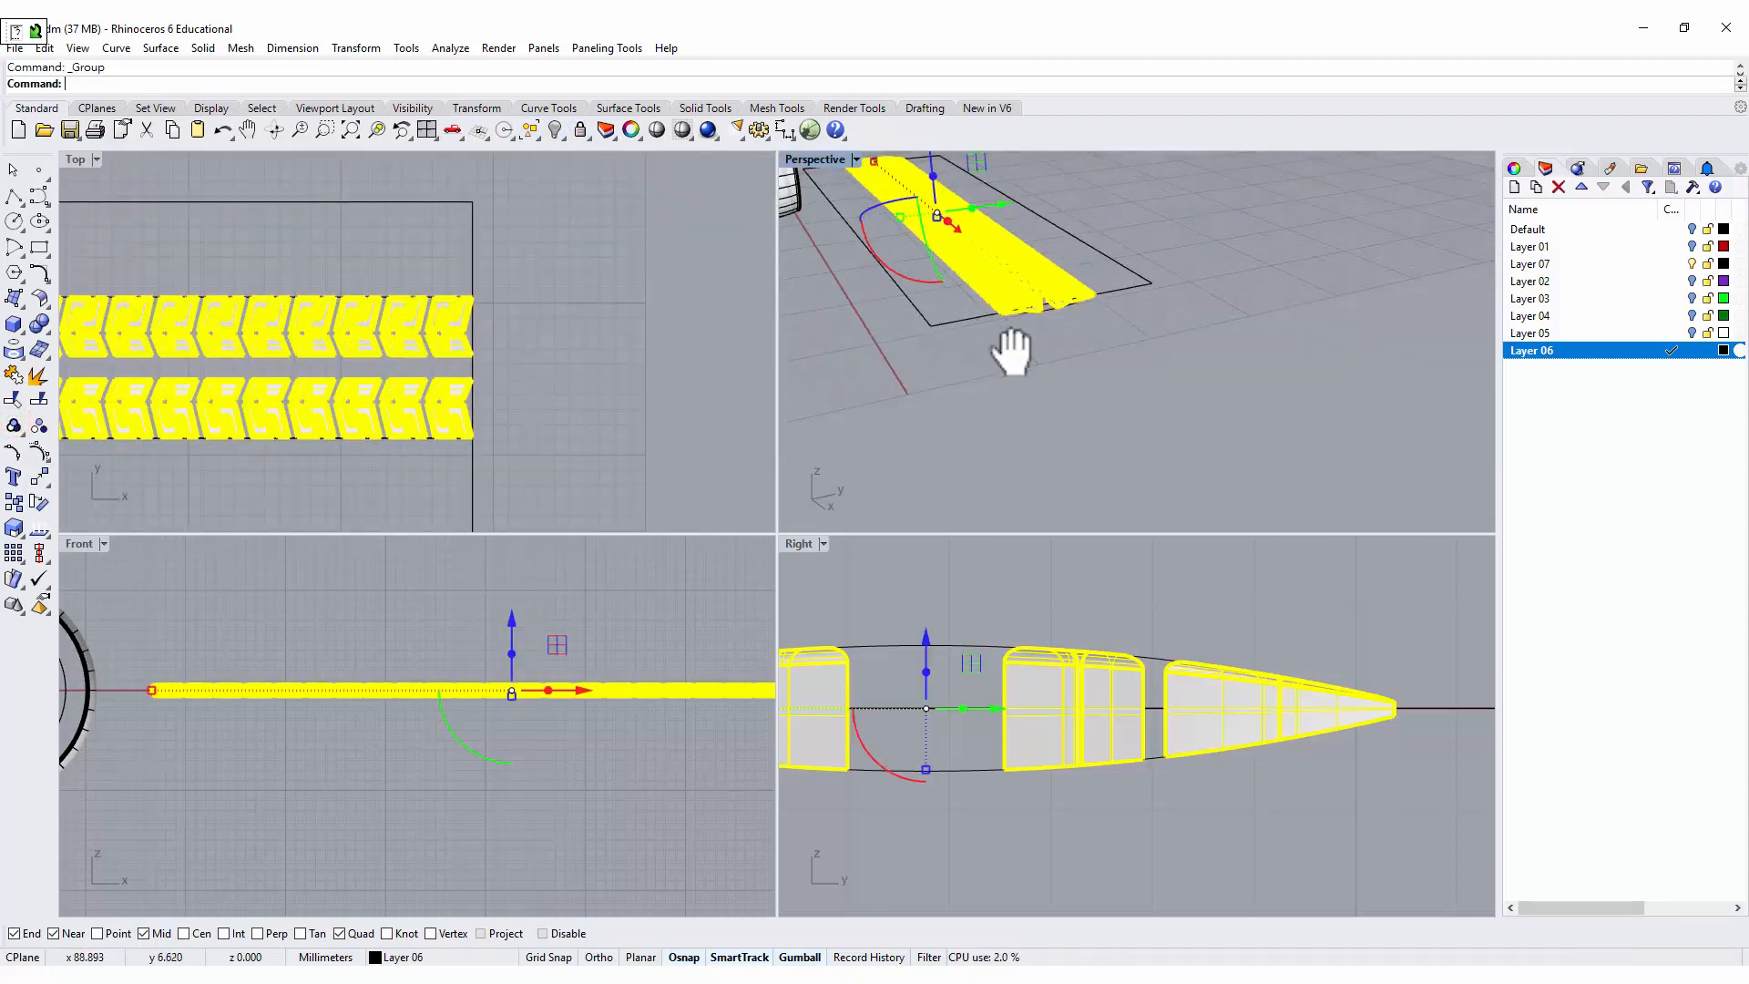
{"action": "right_click_drag", "start_coordinate": [1018, 352], "coordinate": [1110, 301], "text": "shift"}
{"action": "scroll", "coordinate": [987, 304], "scroll_direction": "down", "scroll_amount": 4}
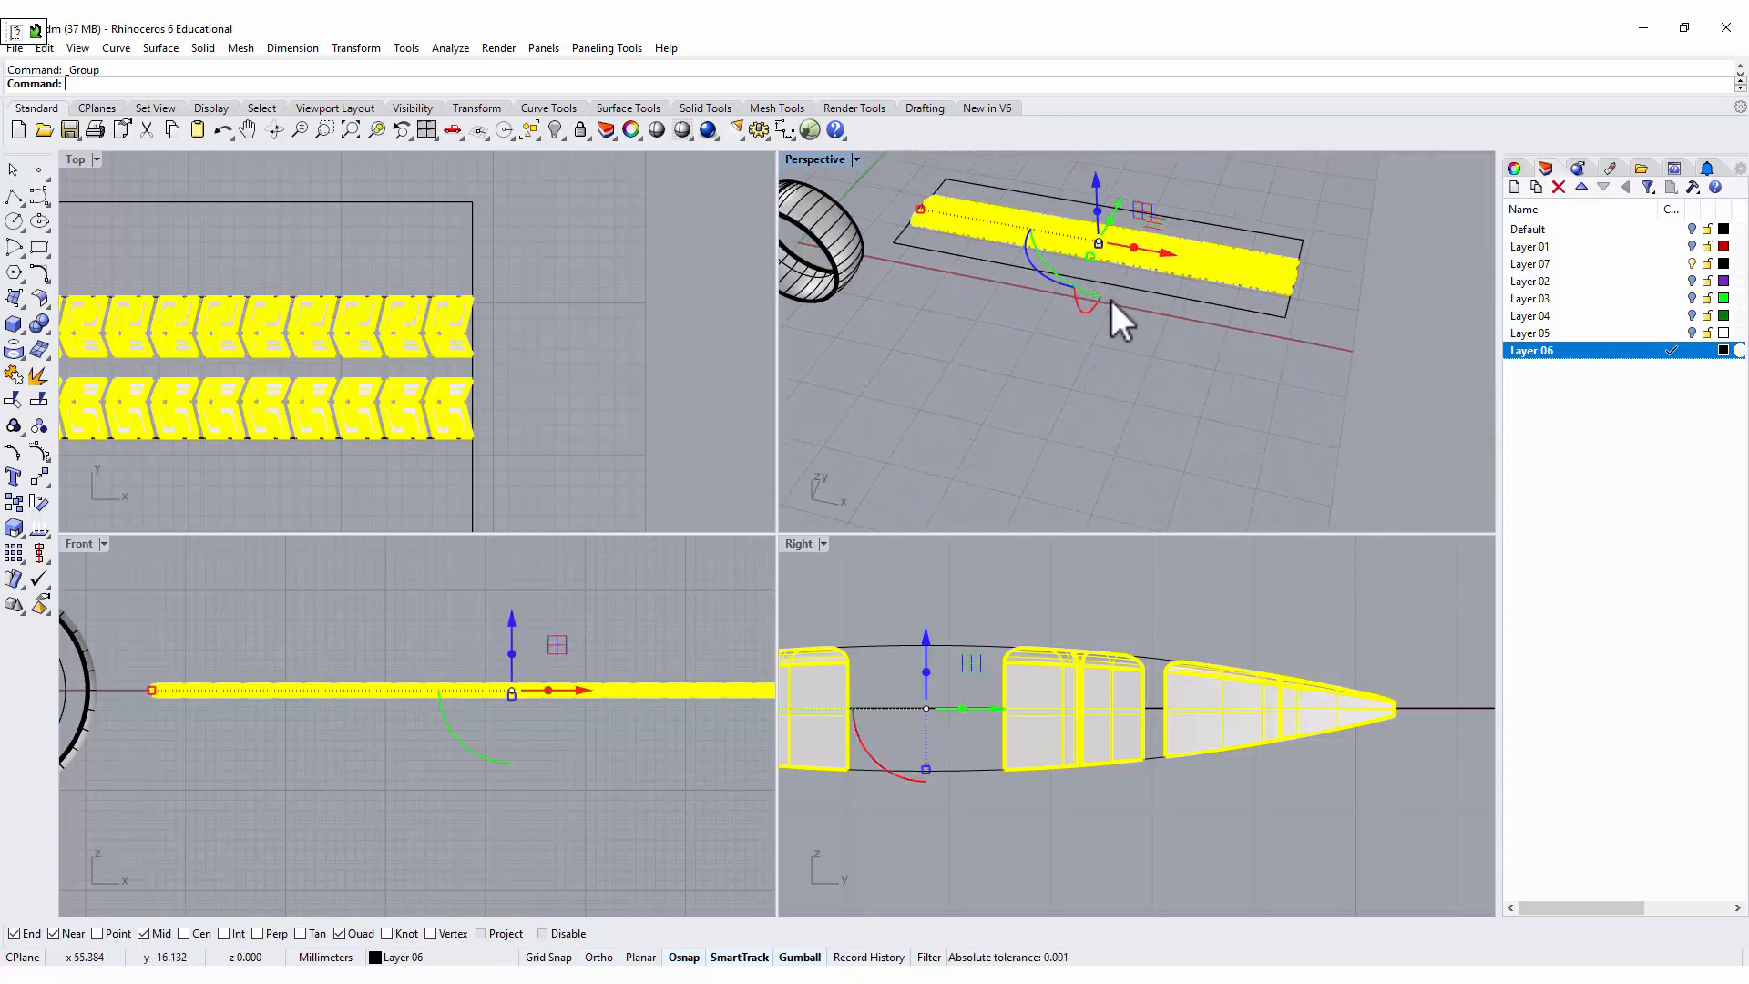
{"action": "scroll", "coordinate": [902, 222], "scroll_direction": "up", "scroll_amount": 2}
{"action": "left_click", "coordinate": [565, 265]}
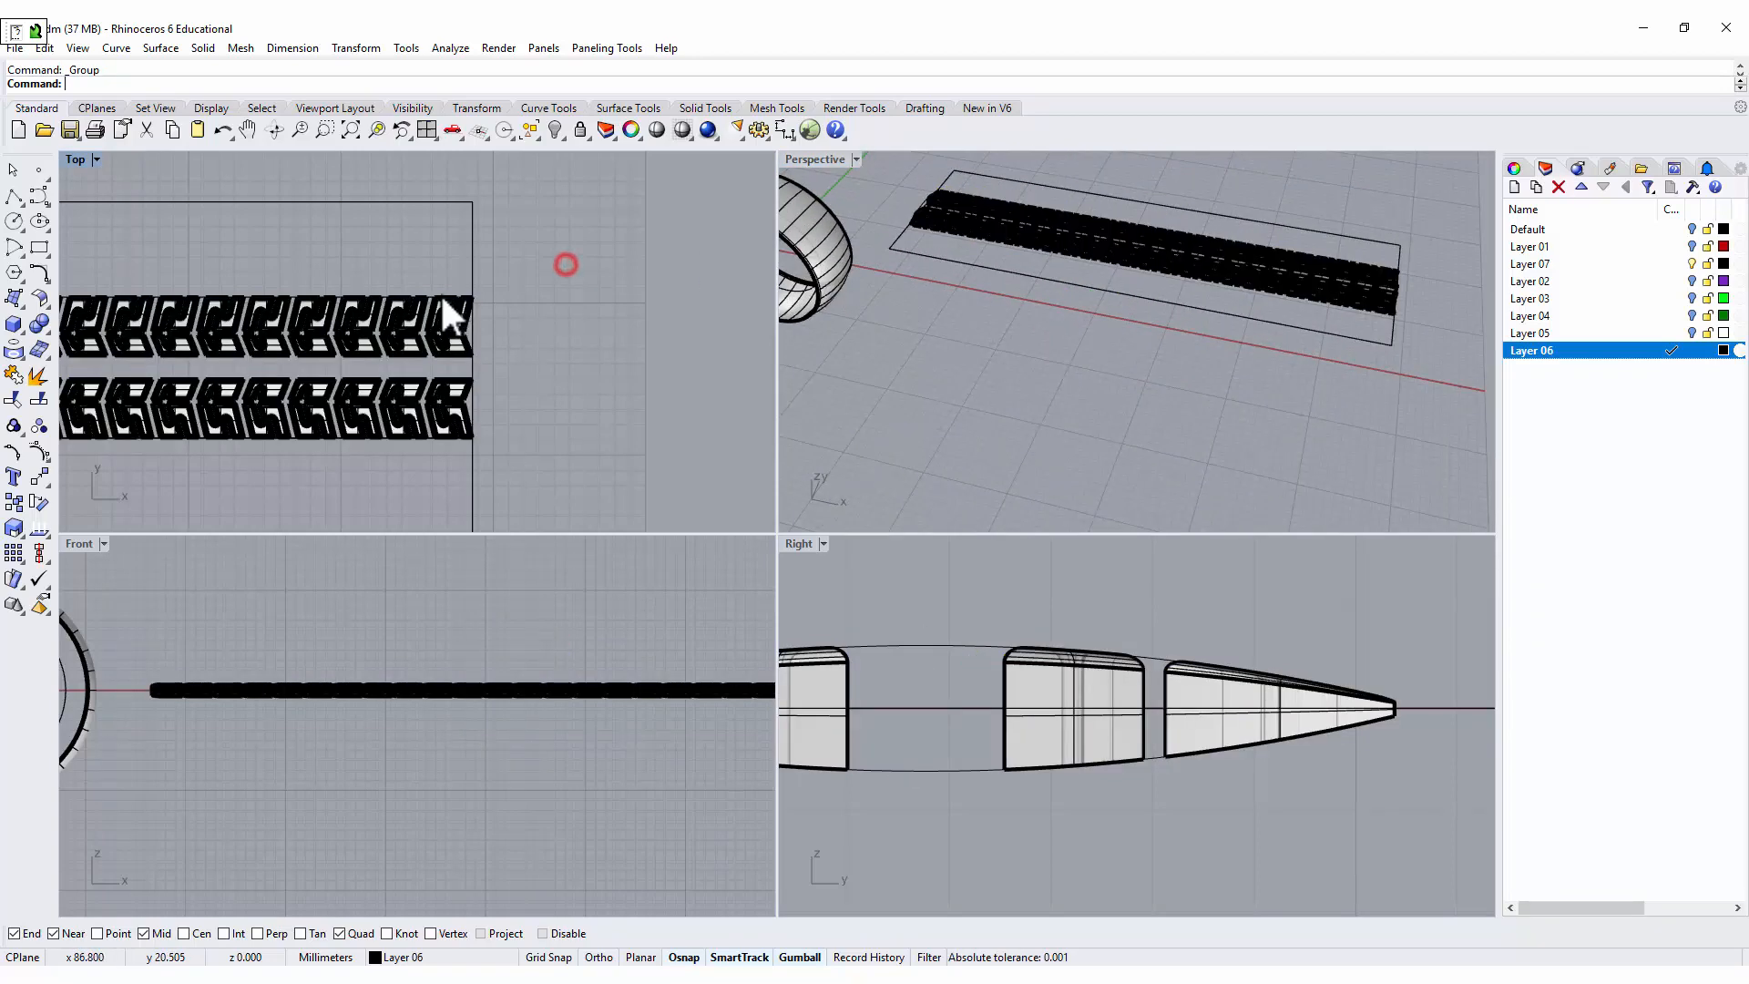
{"action": "left_click", "coordinate": [433, 294]}
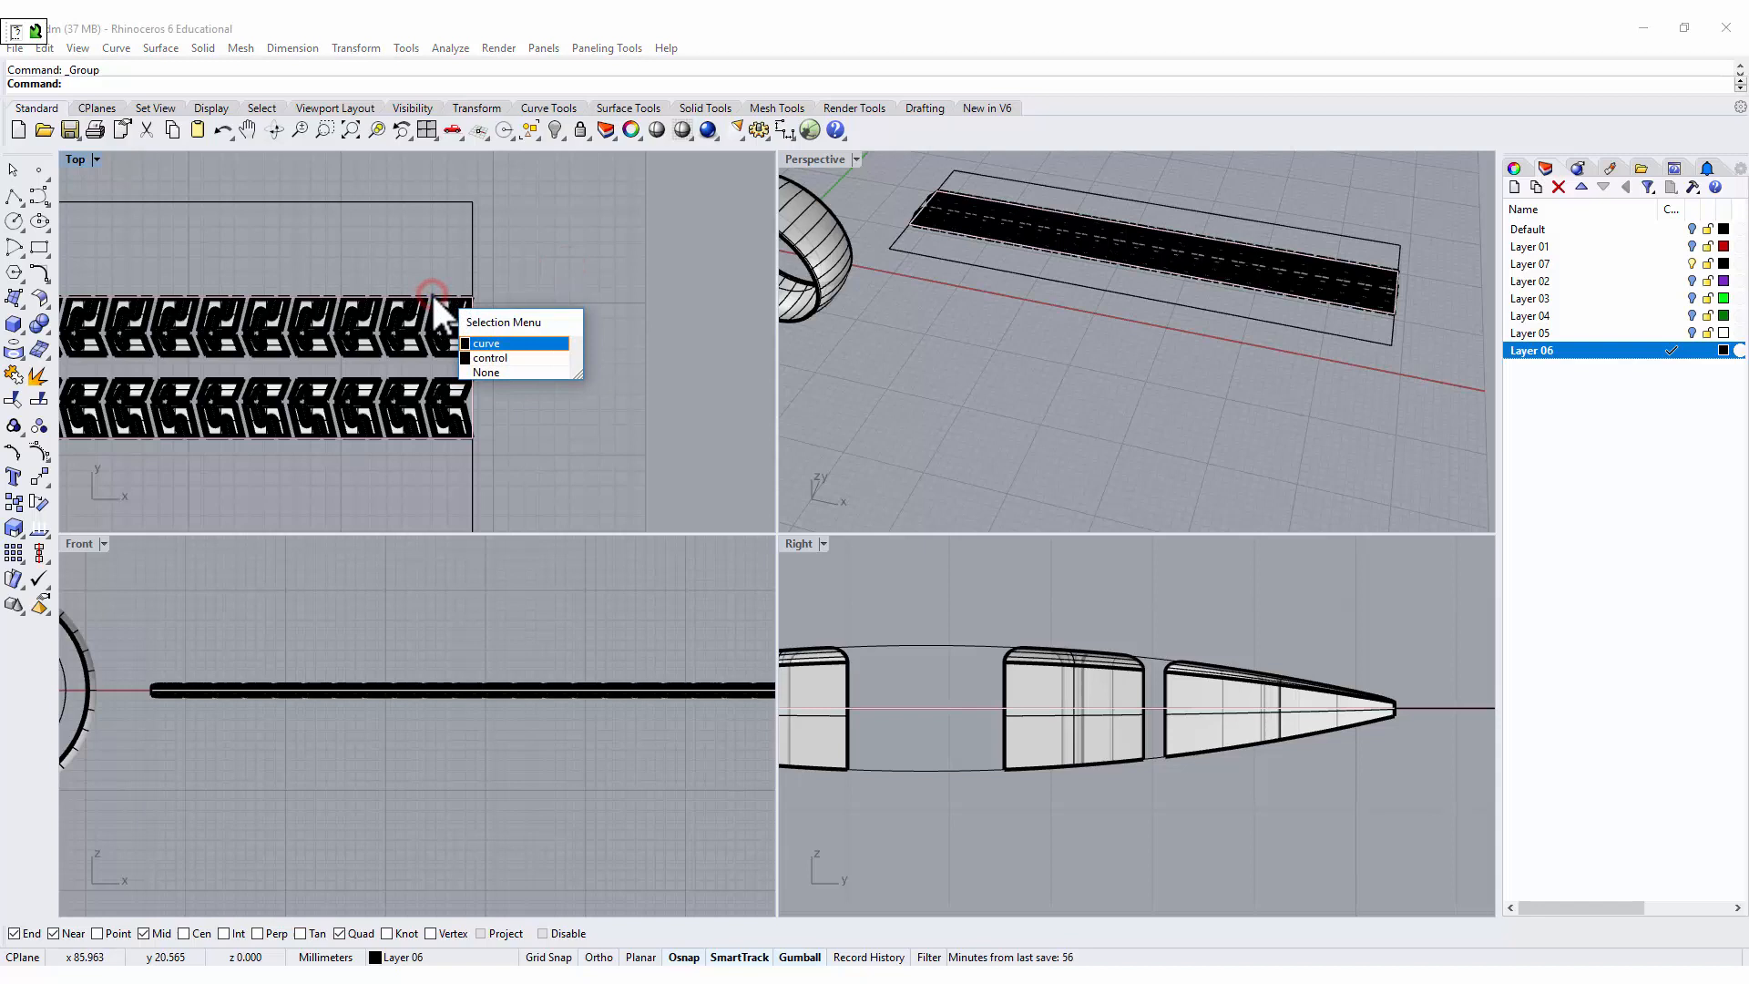
{"action": "left_click", "coordinate": [489, 344]}
{"action": "left_click", "coordinate": [20, 304]}
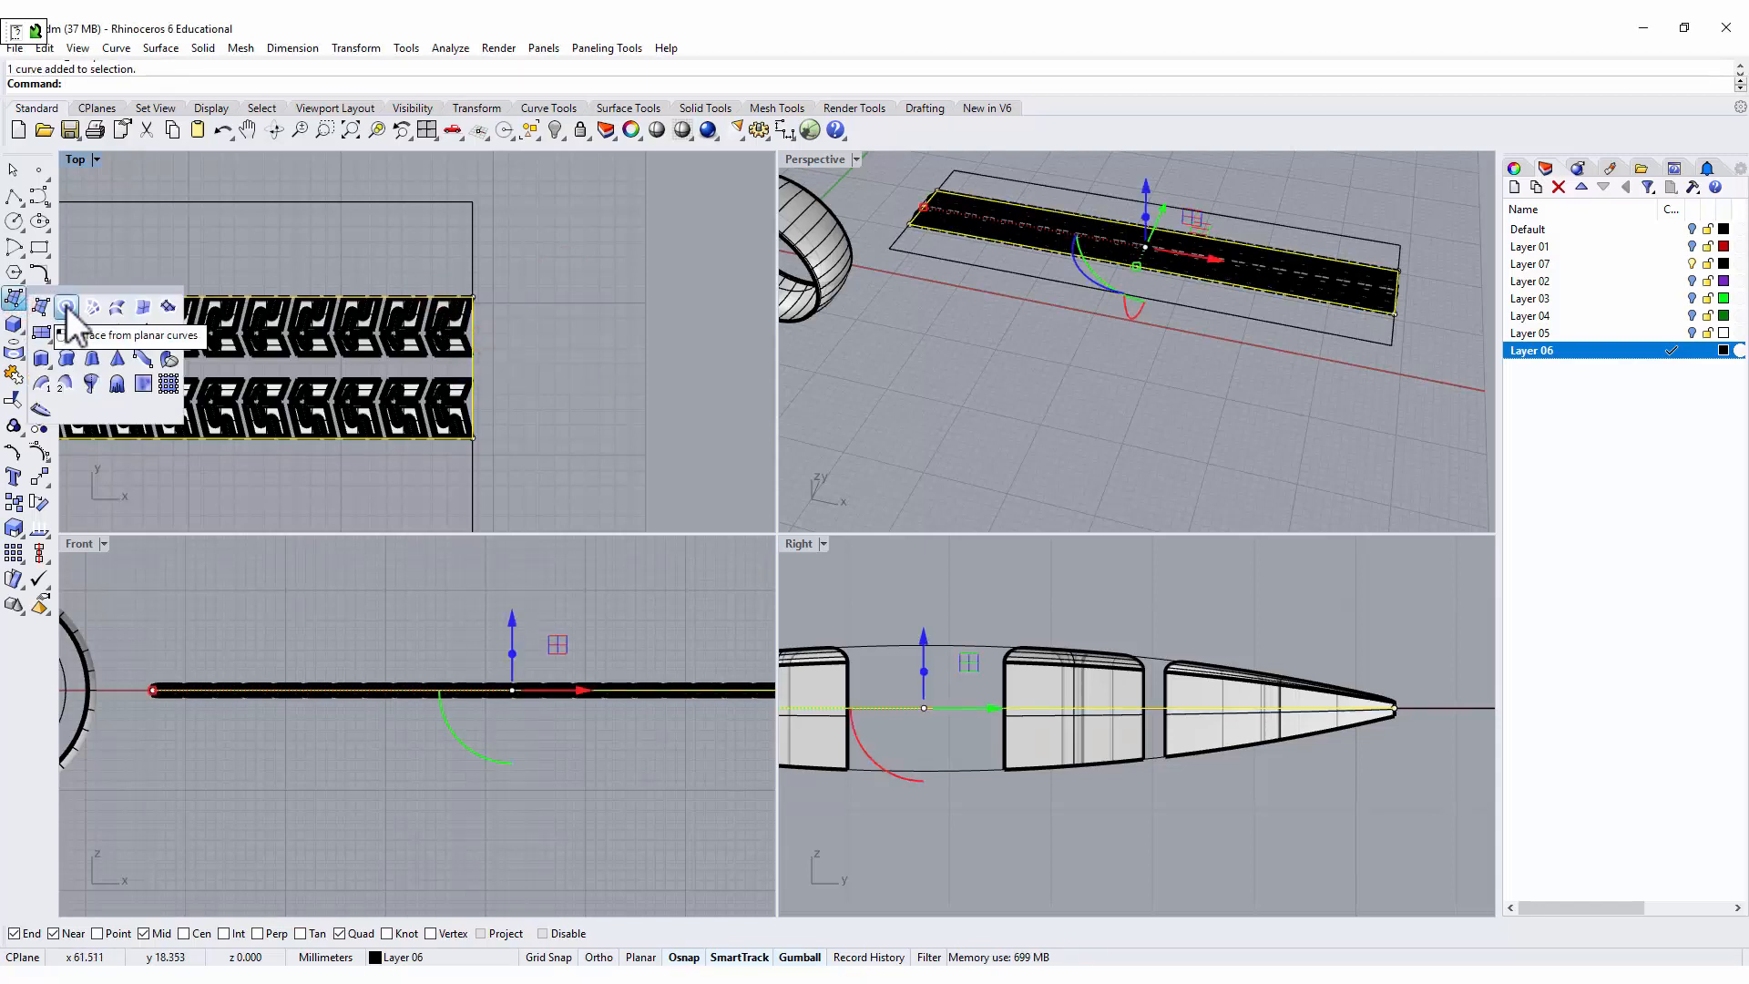
{"action": "left_click", "coordinate": [66, 307]}
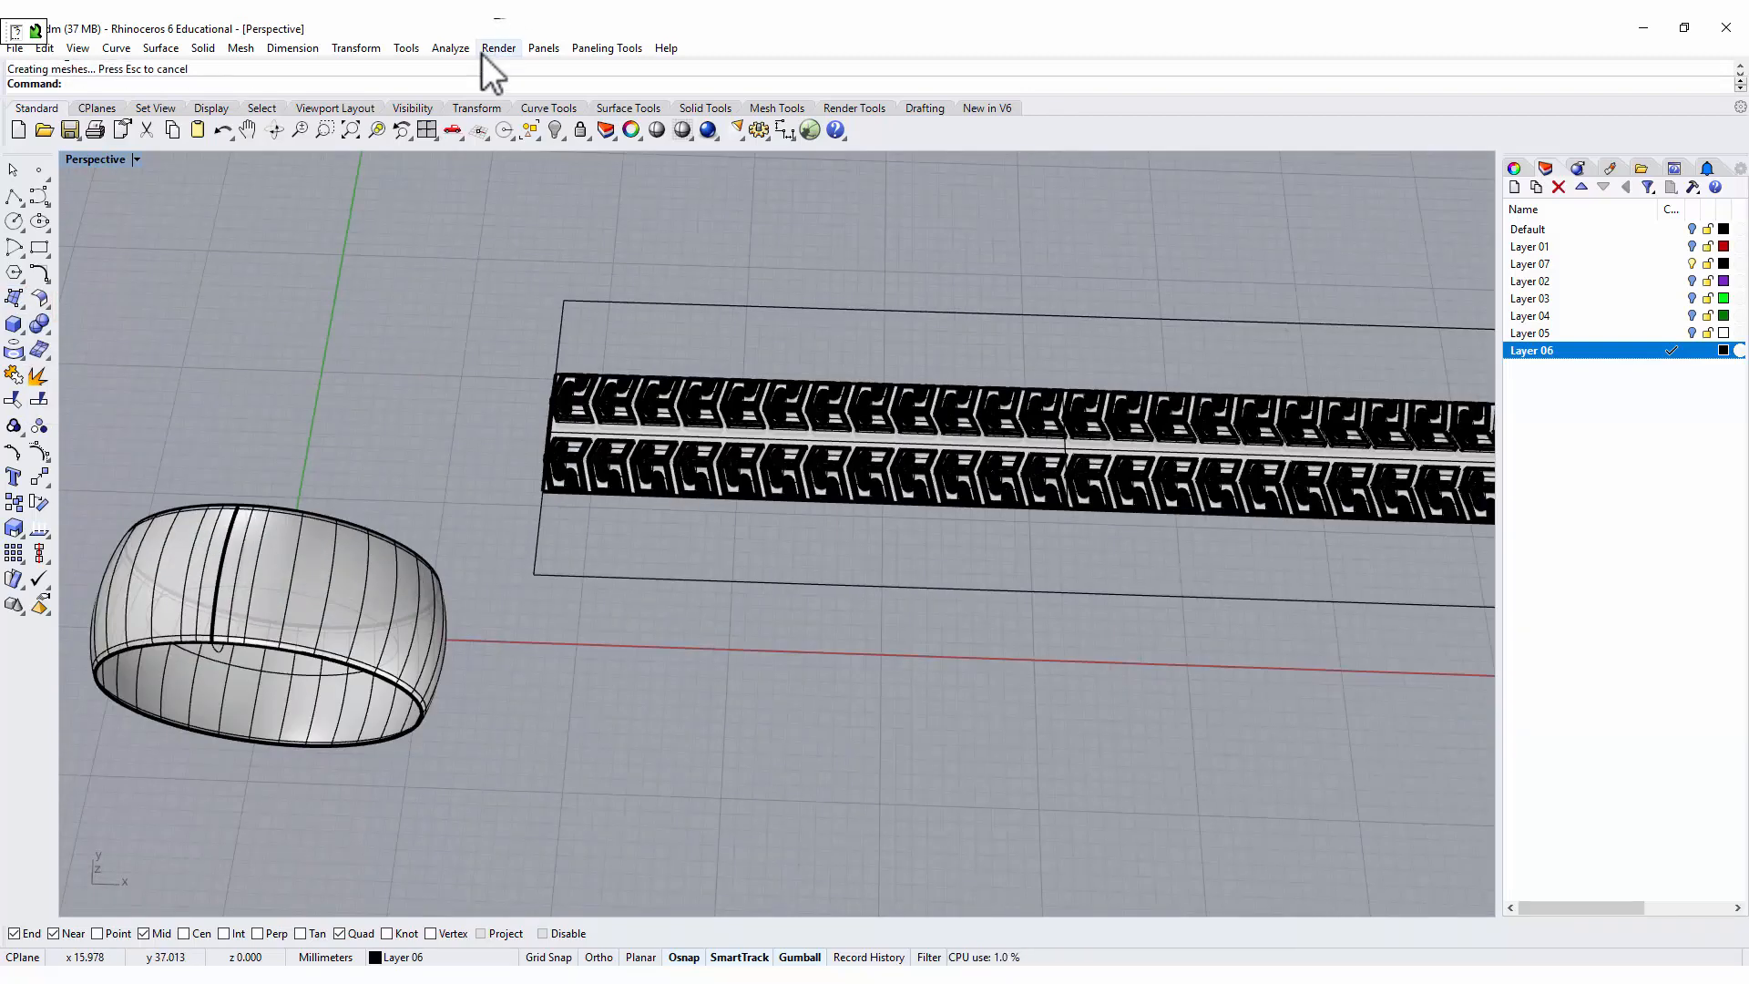
Flow the grouped tread blocks along the surface, using the planar strip as base and the tire's outer surface at the matching corner as target.
{"action": "left_click", "coordinate": [354, 48]}
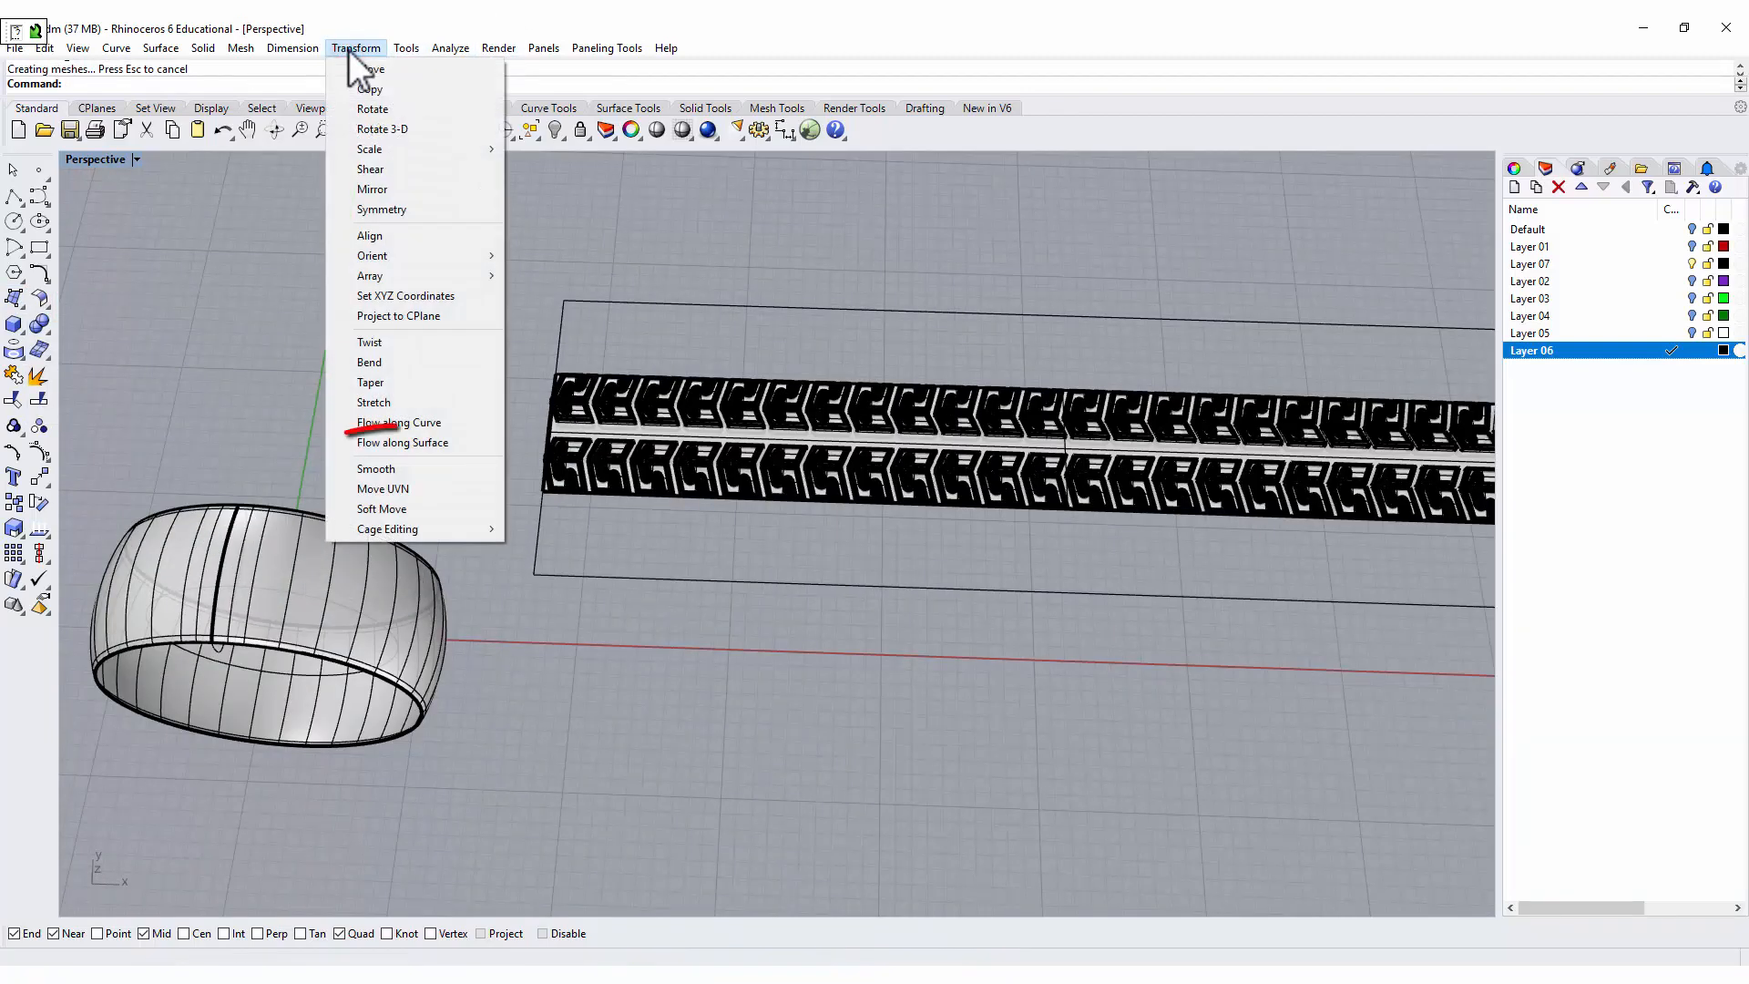
{"action": "left_click", "coordinate": [430, 445]}
{"action": "scroll", "coordinate": [583, 346], "scroll_direction": "up", "scroll_amount": 10}
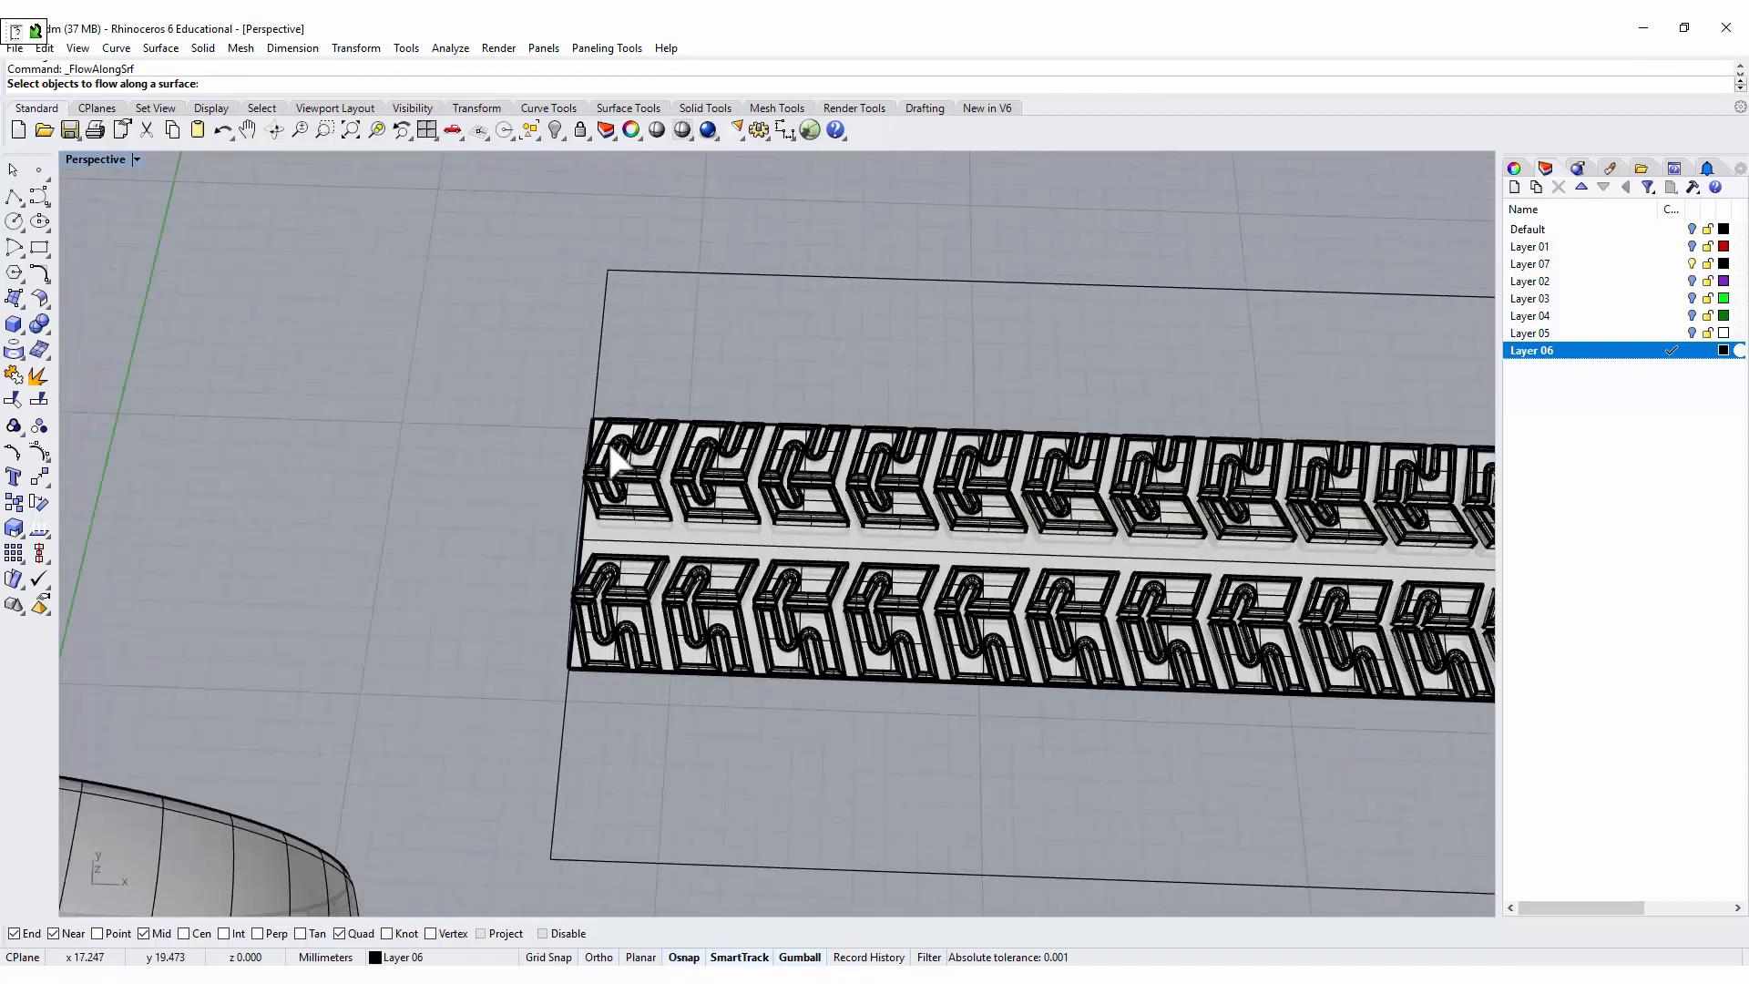
{"action": "left_click", "coordinate": [639, 430]}
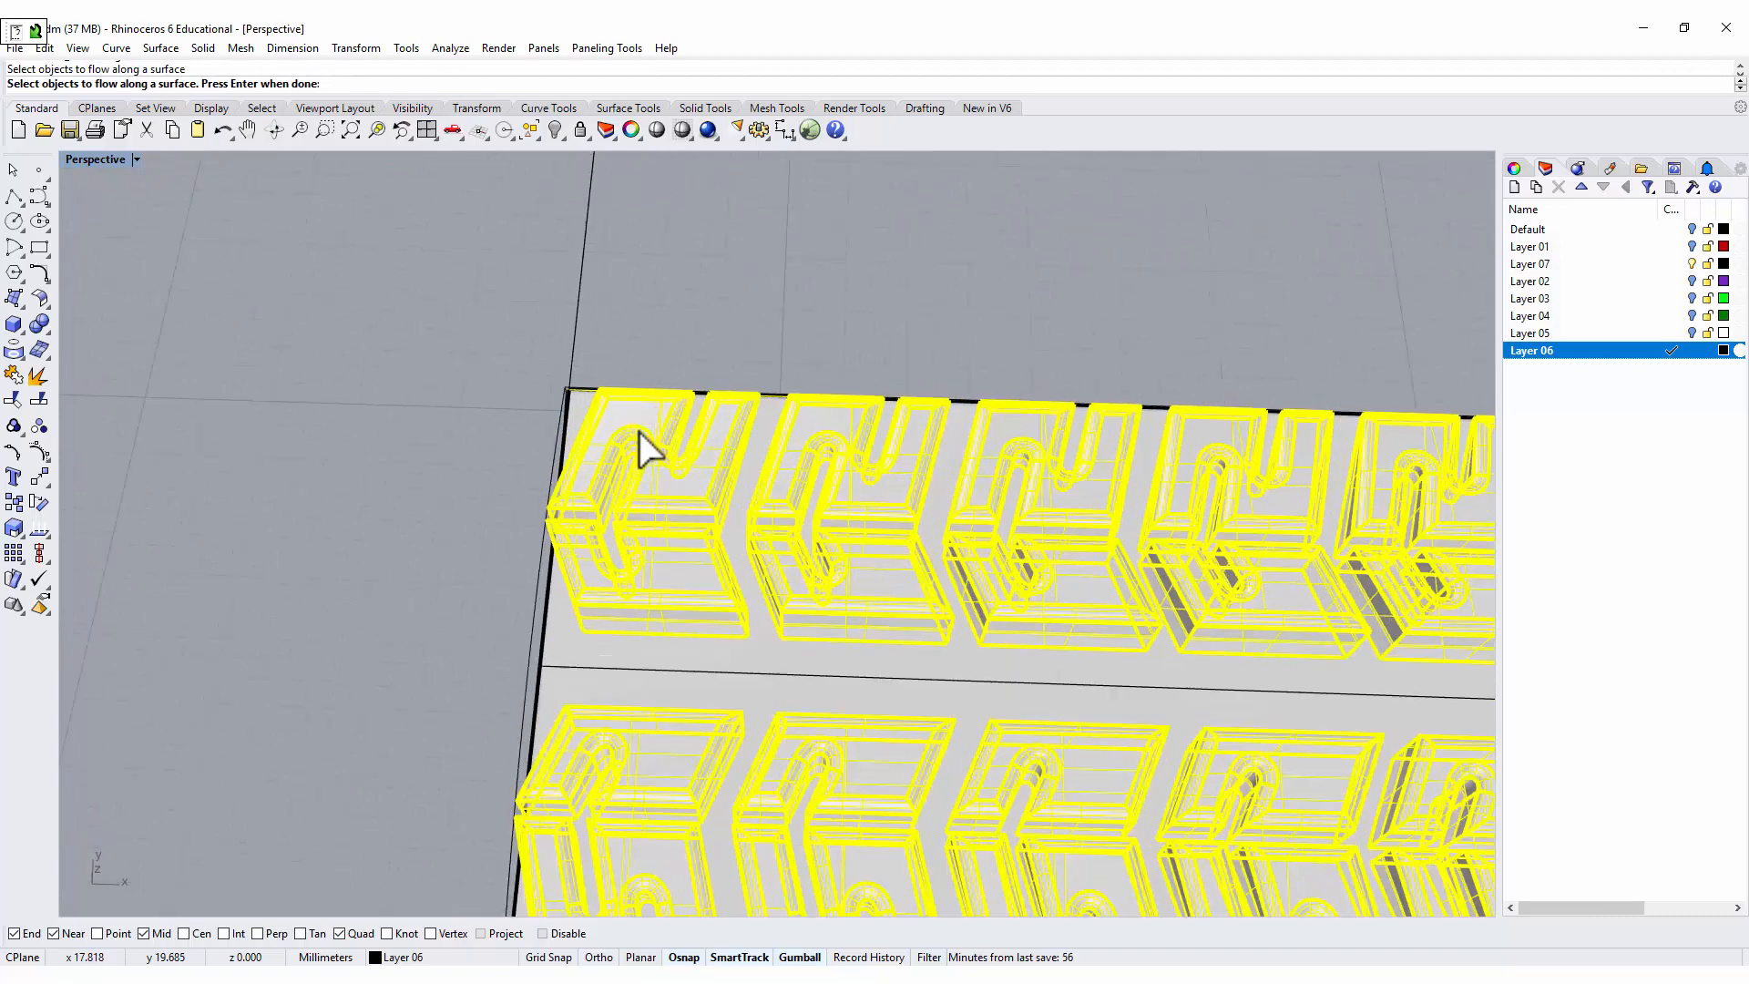
{"action": "key", "text": "Return"}
{"action": "left_click", "coordinate": [576, 401]}
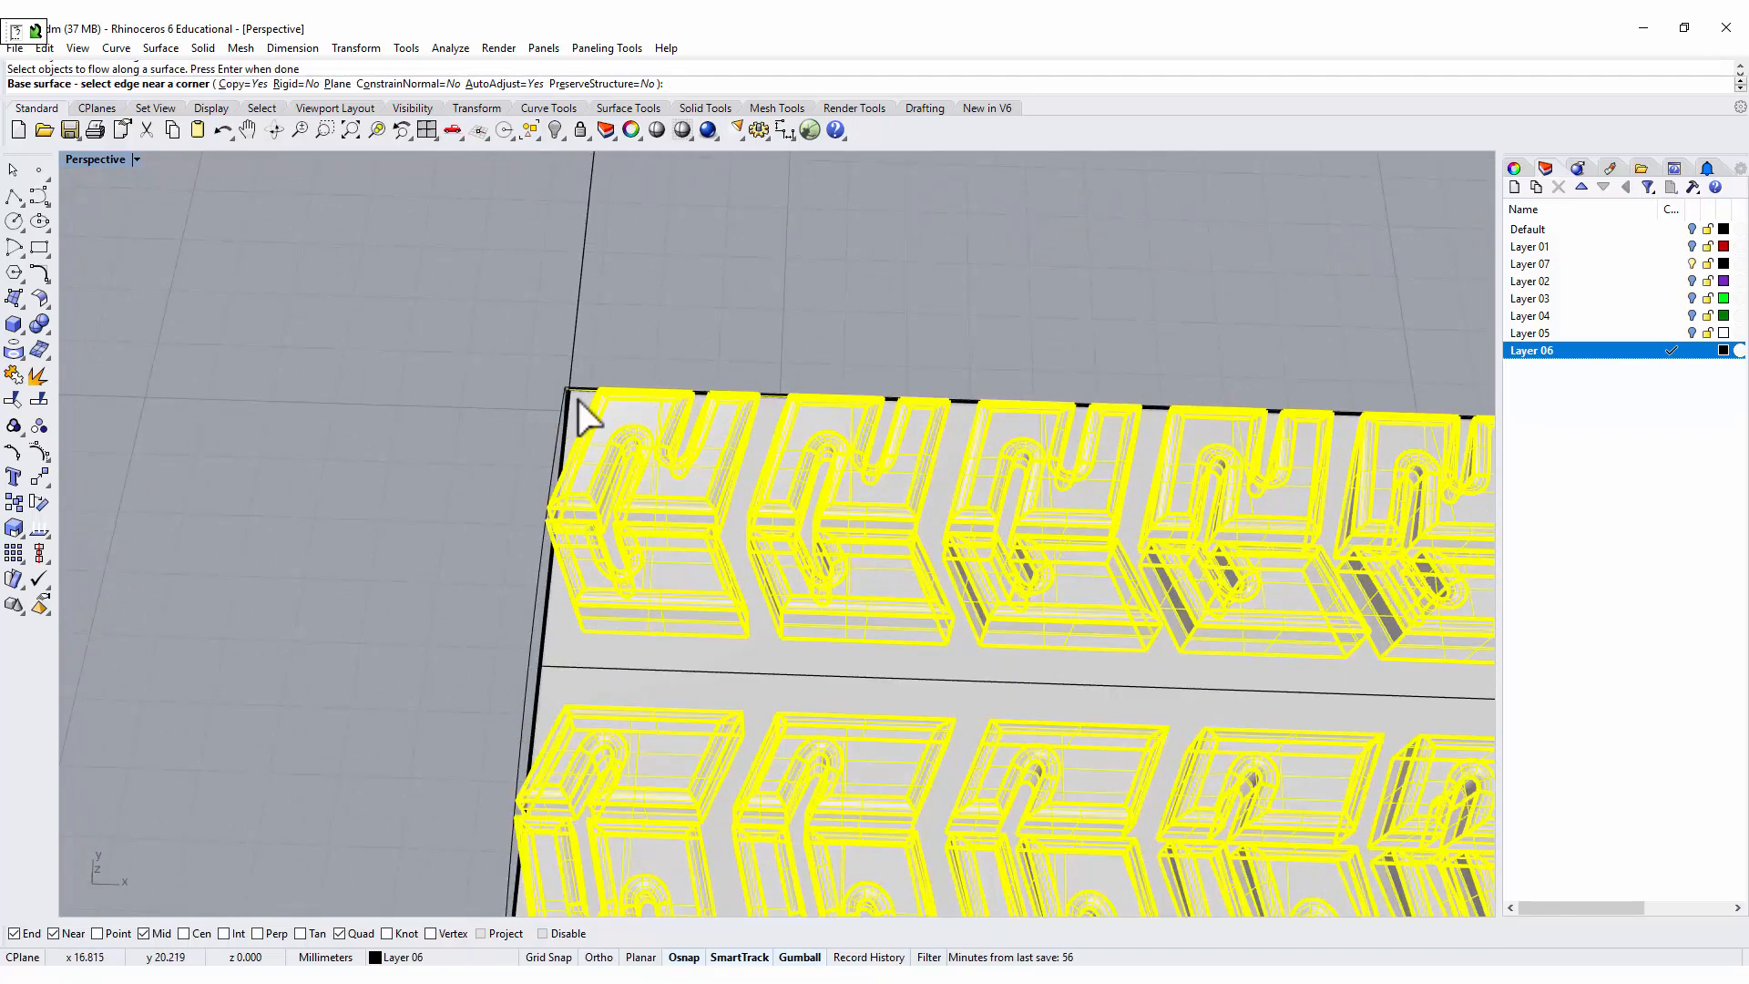
{"action": "scroll", "coordinate": [549, 542], "scroll_direction": "down", "scroll_amount": 10}
{"action": "right_click_drag", "start_coordinate": [373, 524], "coordinate": [579, 426], "text": "shift"}
{"action": "scroll", "coordinate": [637, 503], "scroll_direction": "up", "scroll_amount": 3}
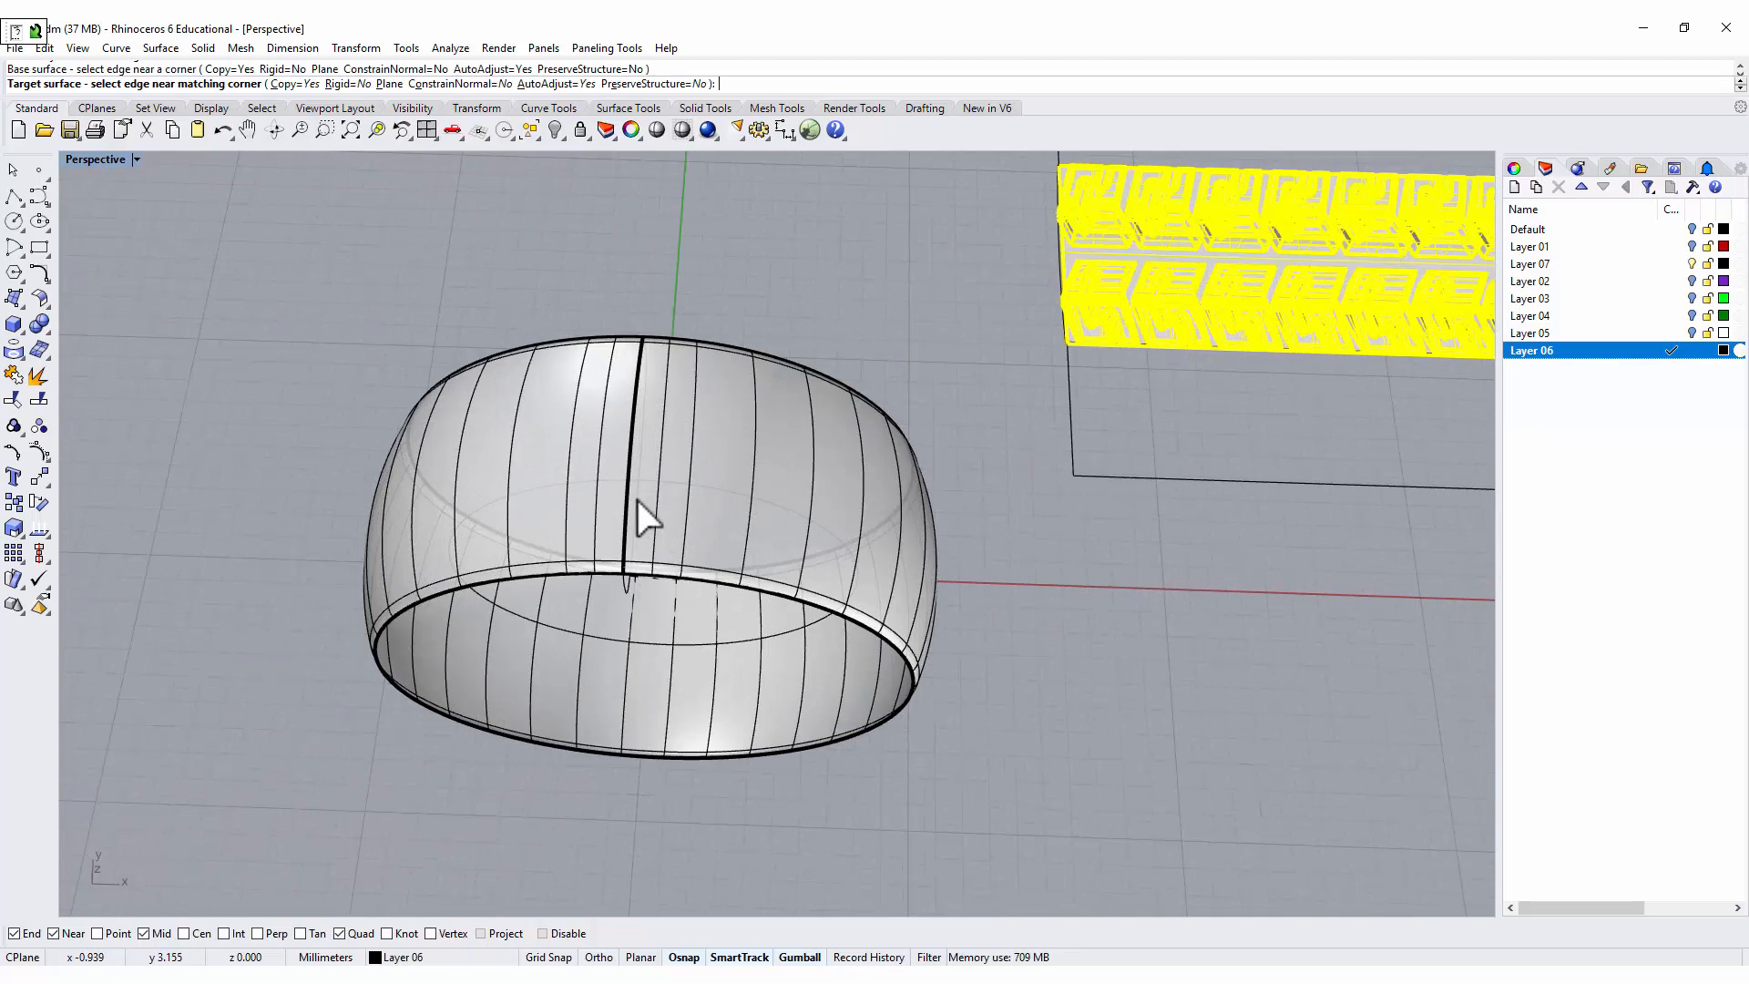
{"action": "left_click", "coordinate": [650, 353]}
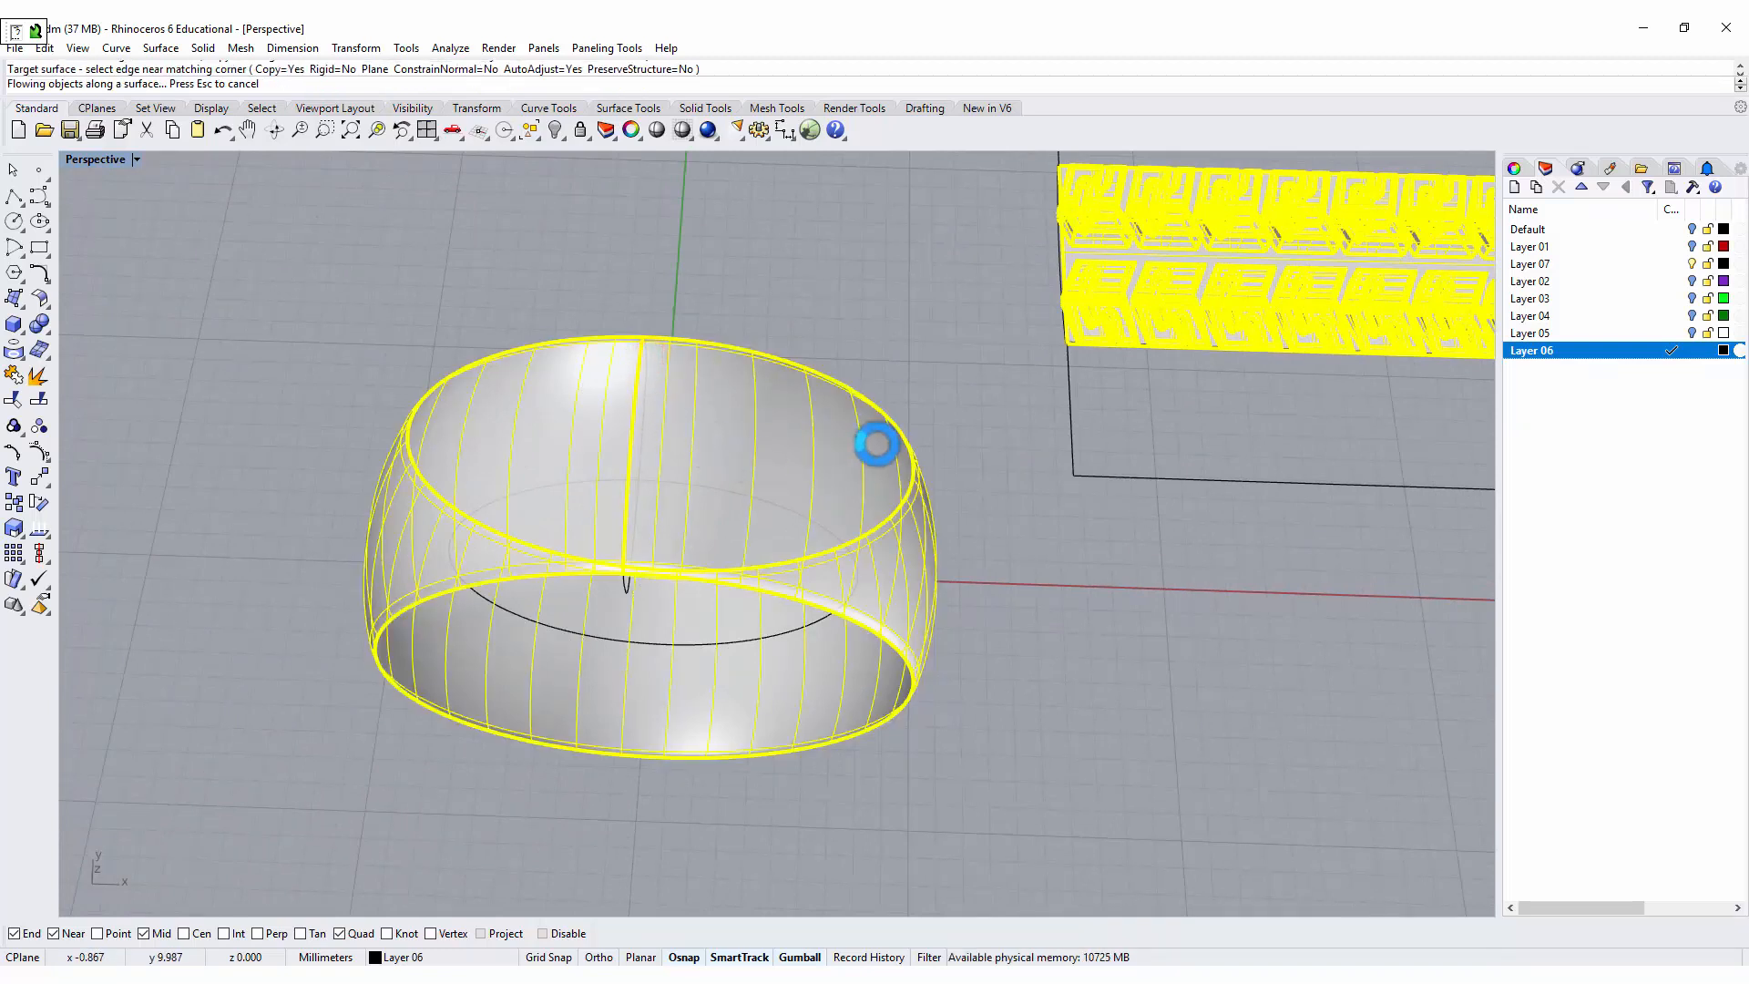
Delete the target surface beneath the wrapped tread blocks.
{"action": "right_click_drag", "start_coordinate": [1084, 652], "coordinate": [577, 379]}
{"action": "scroll", "coordinate": [634, 428], "scroll_direction": "up", "scroll_amount": 5}
{"action": "right_click_drag", "start_coordinate": [832, 461], "coordinate": [863, 438]}
{"action": "right_click", "coordinate": [896, 407]}
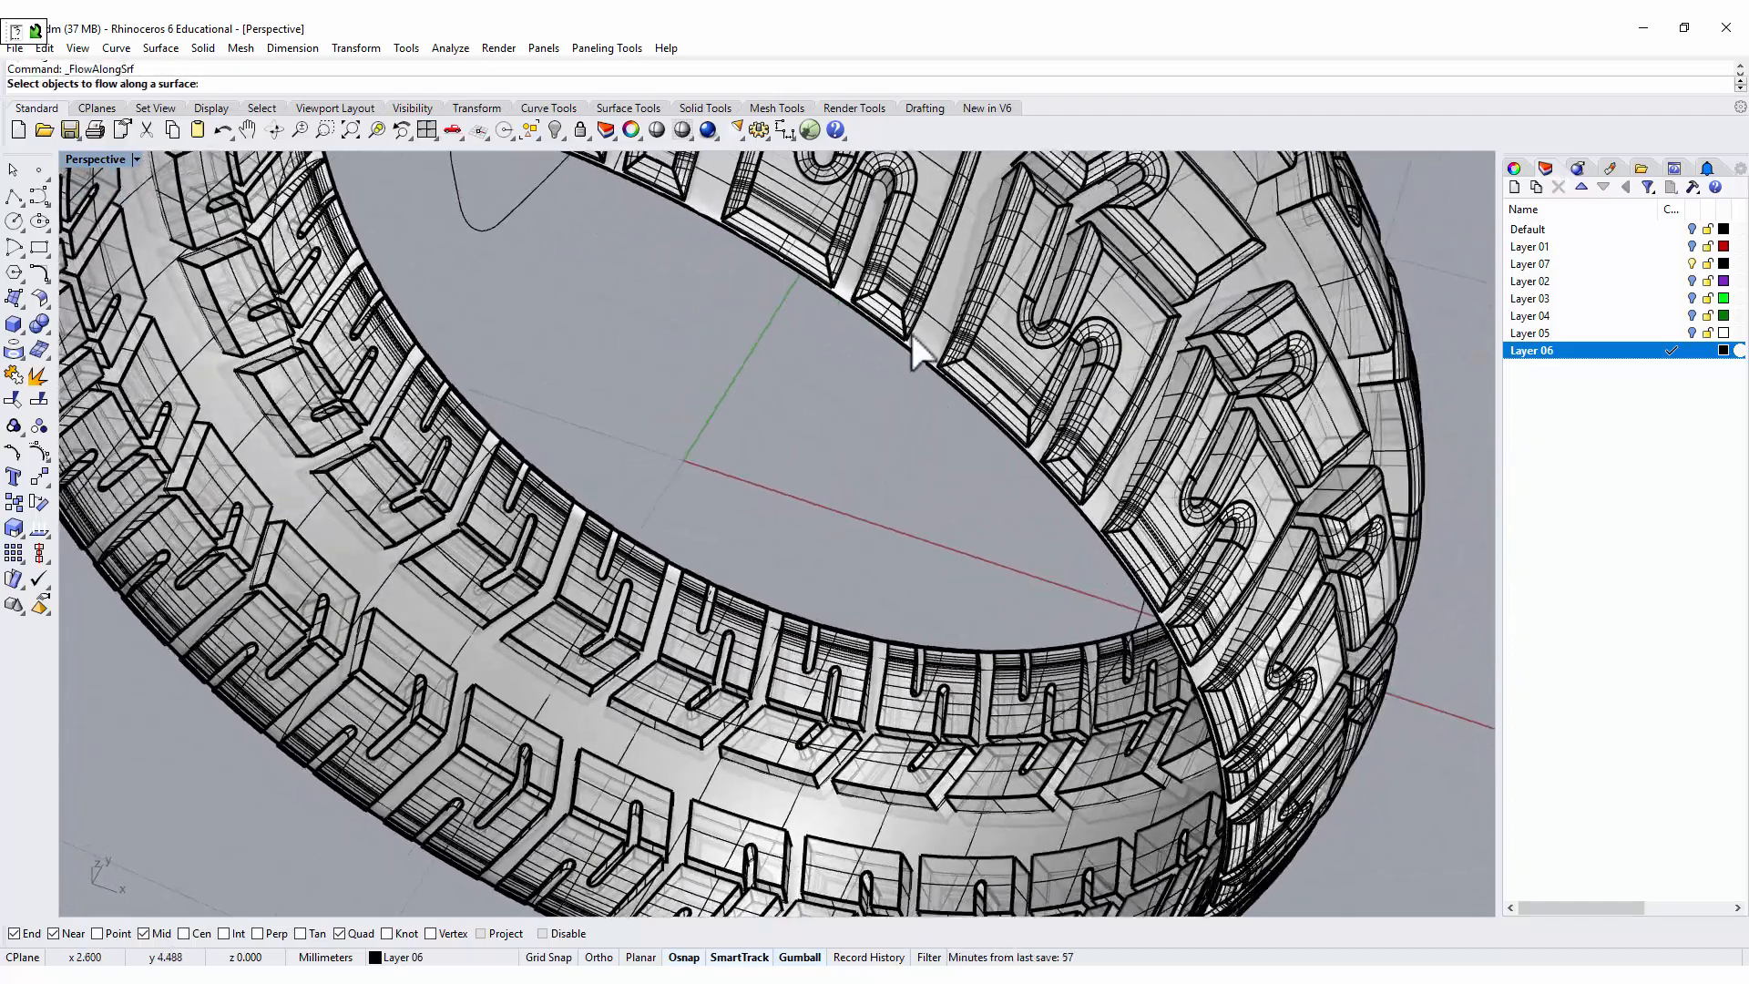
{"action": "scroll", "coordinate": [938, 500], "scroll_direction": "down", "scroll_amount": 6}
{"action": "right_click_drag", "start_coordinate": [1077, 539], "coordinate": [989, 549]}
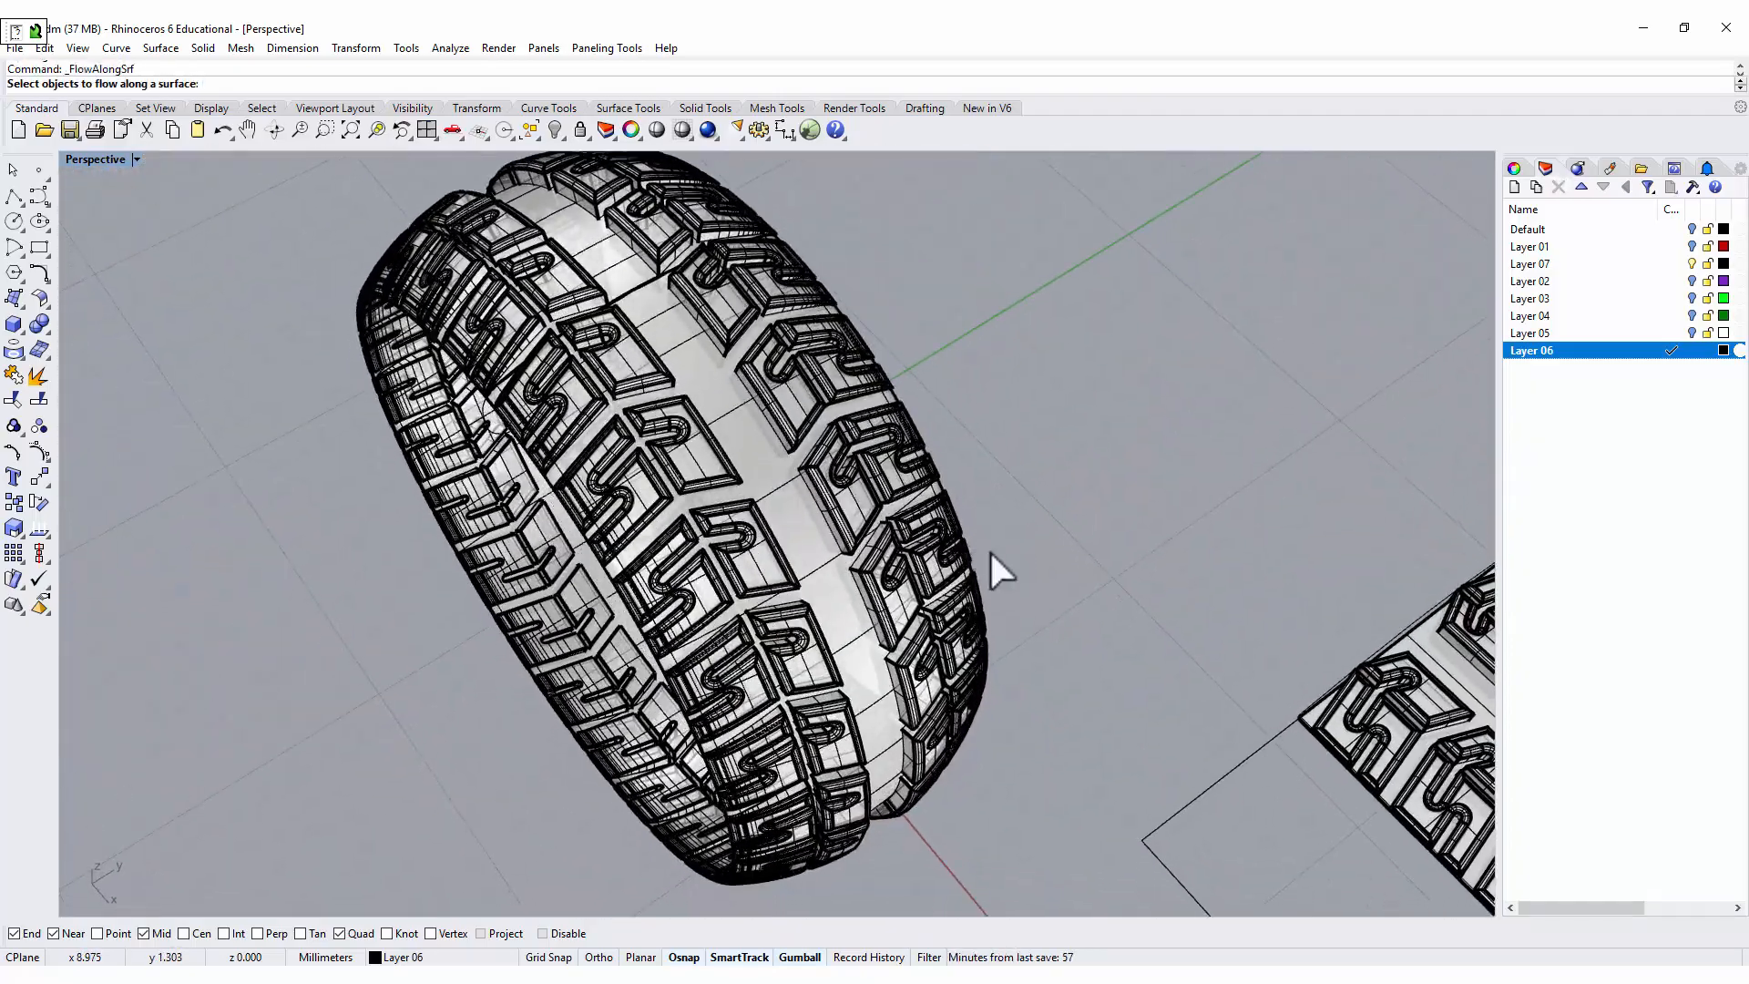
{"action": "left_click", "coordinate": [749, 439]}
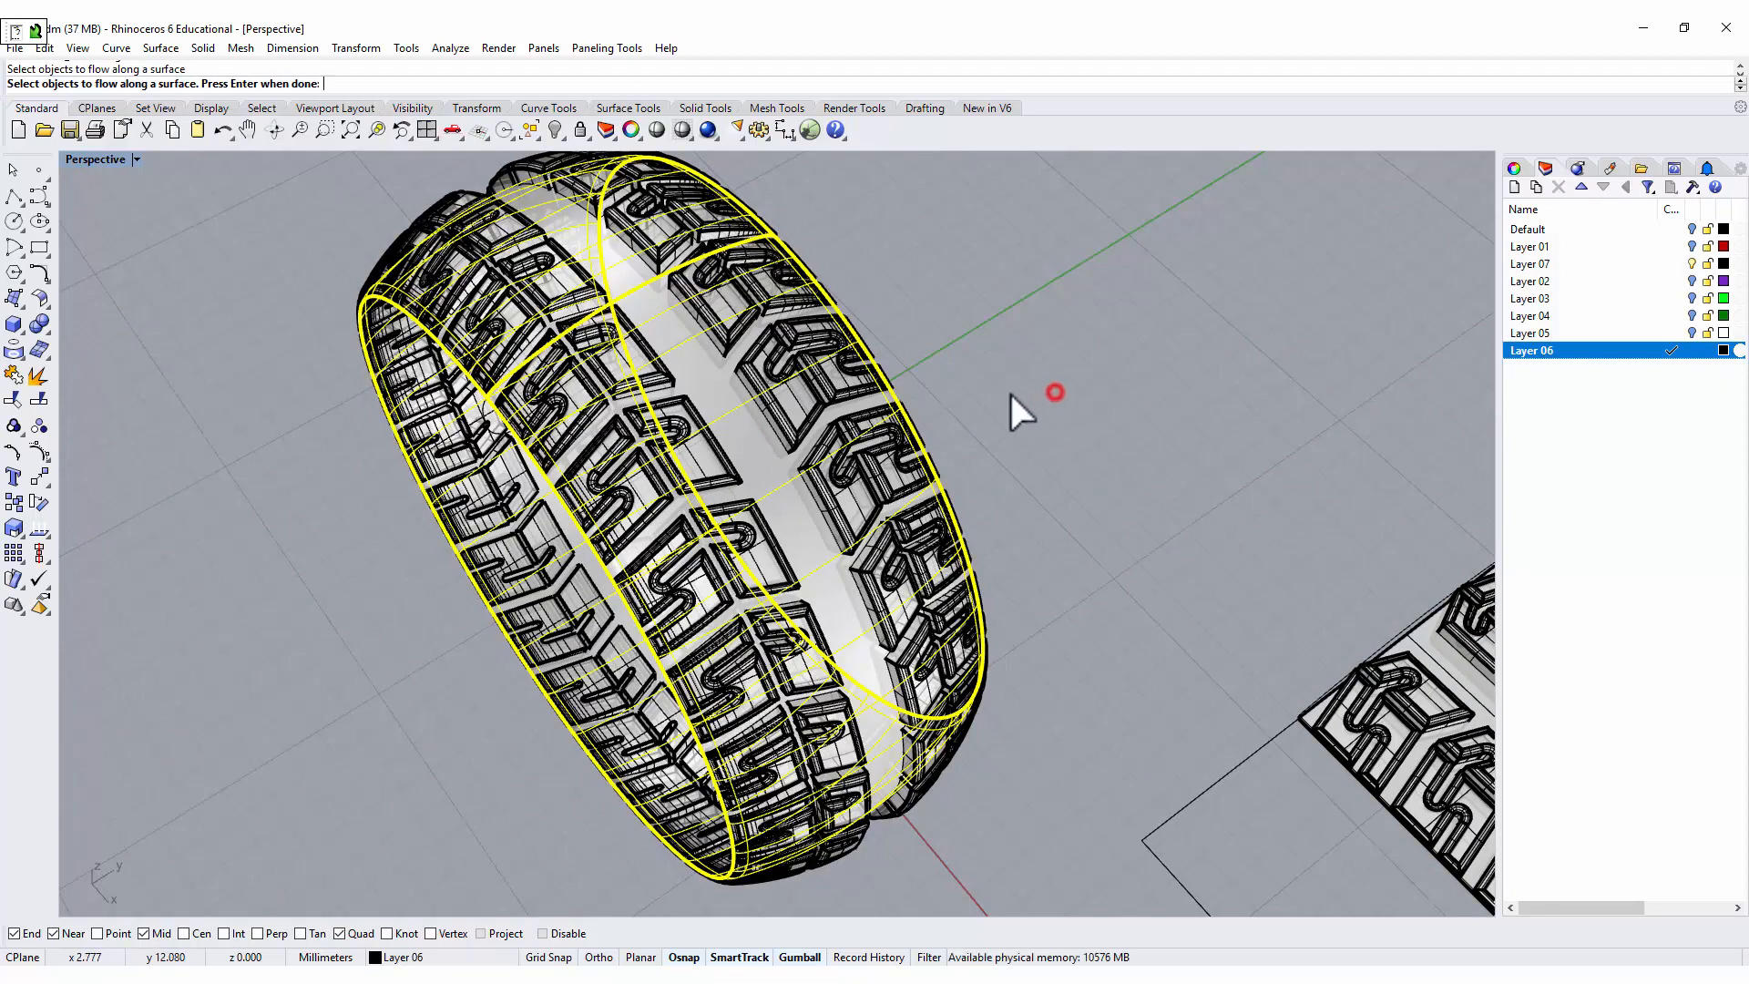
{"action": "key", "text": "Escape"}
{"action": "left_click", "coordinate": [739, 455]}
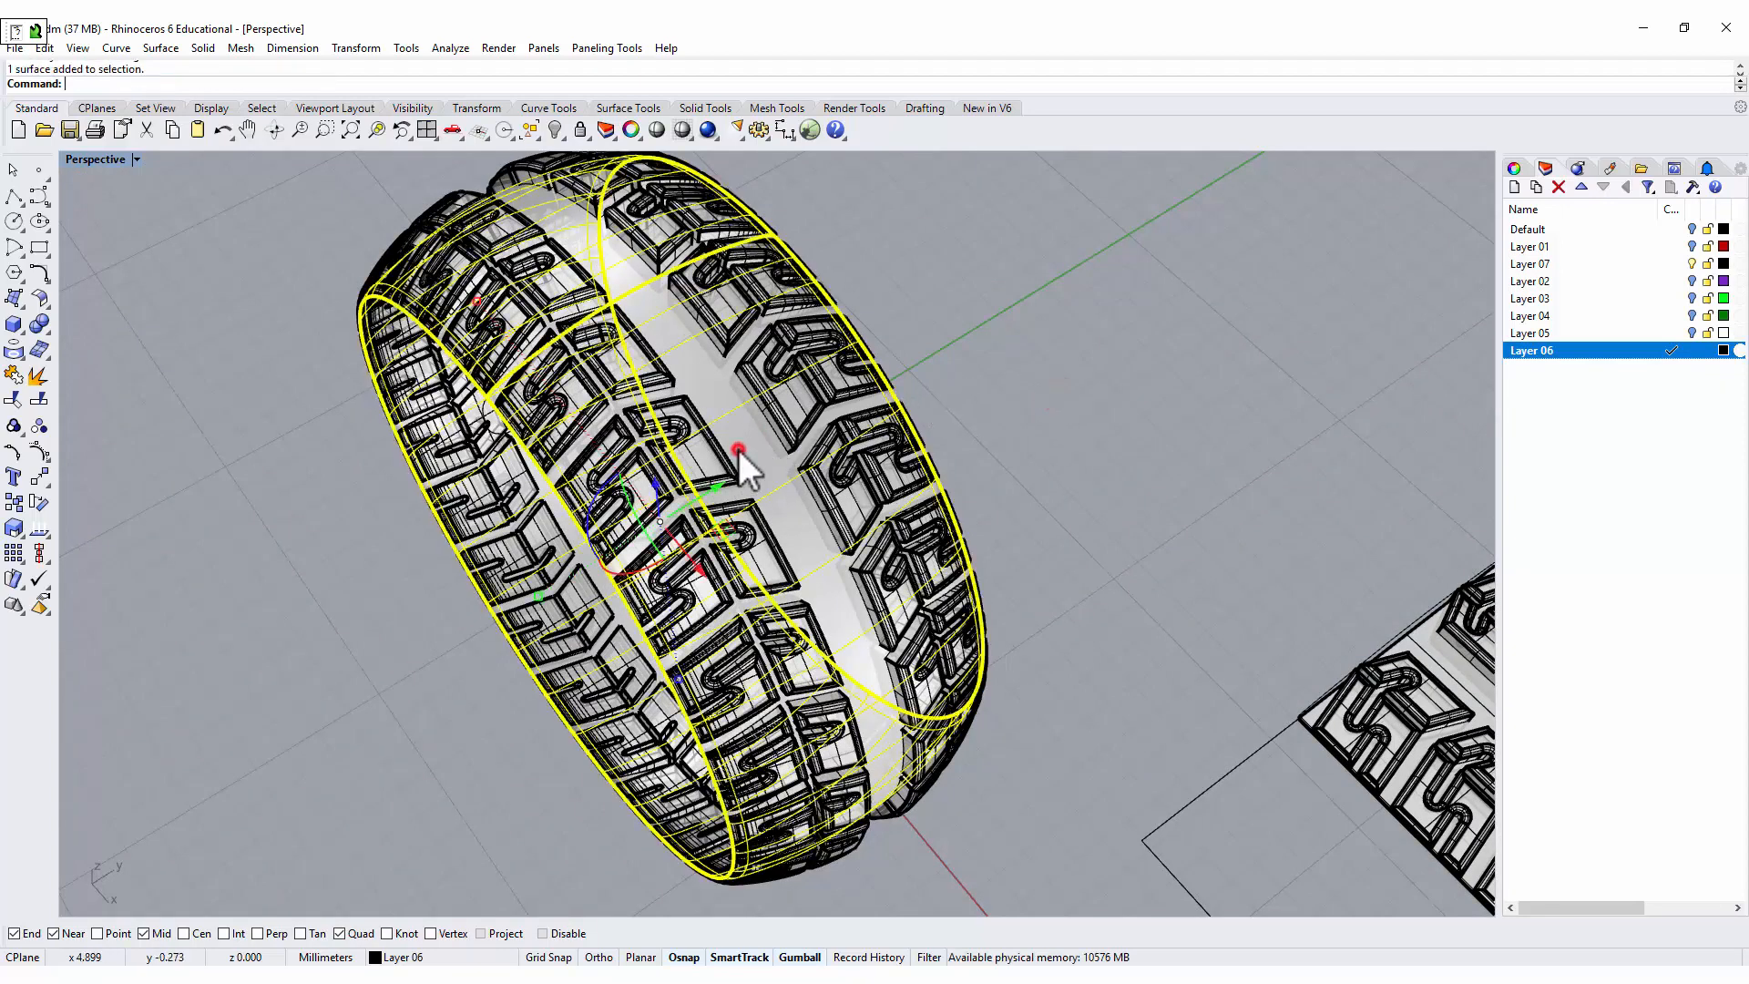
{"action": "key", "text": "Delete"}
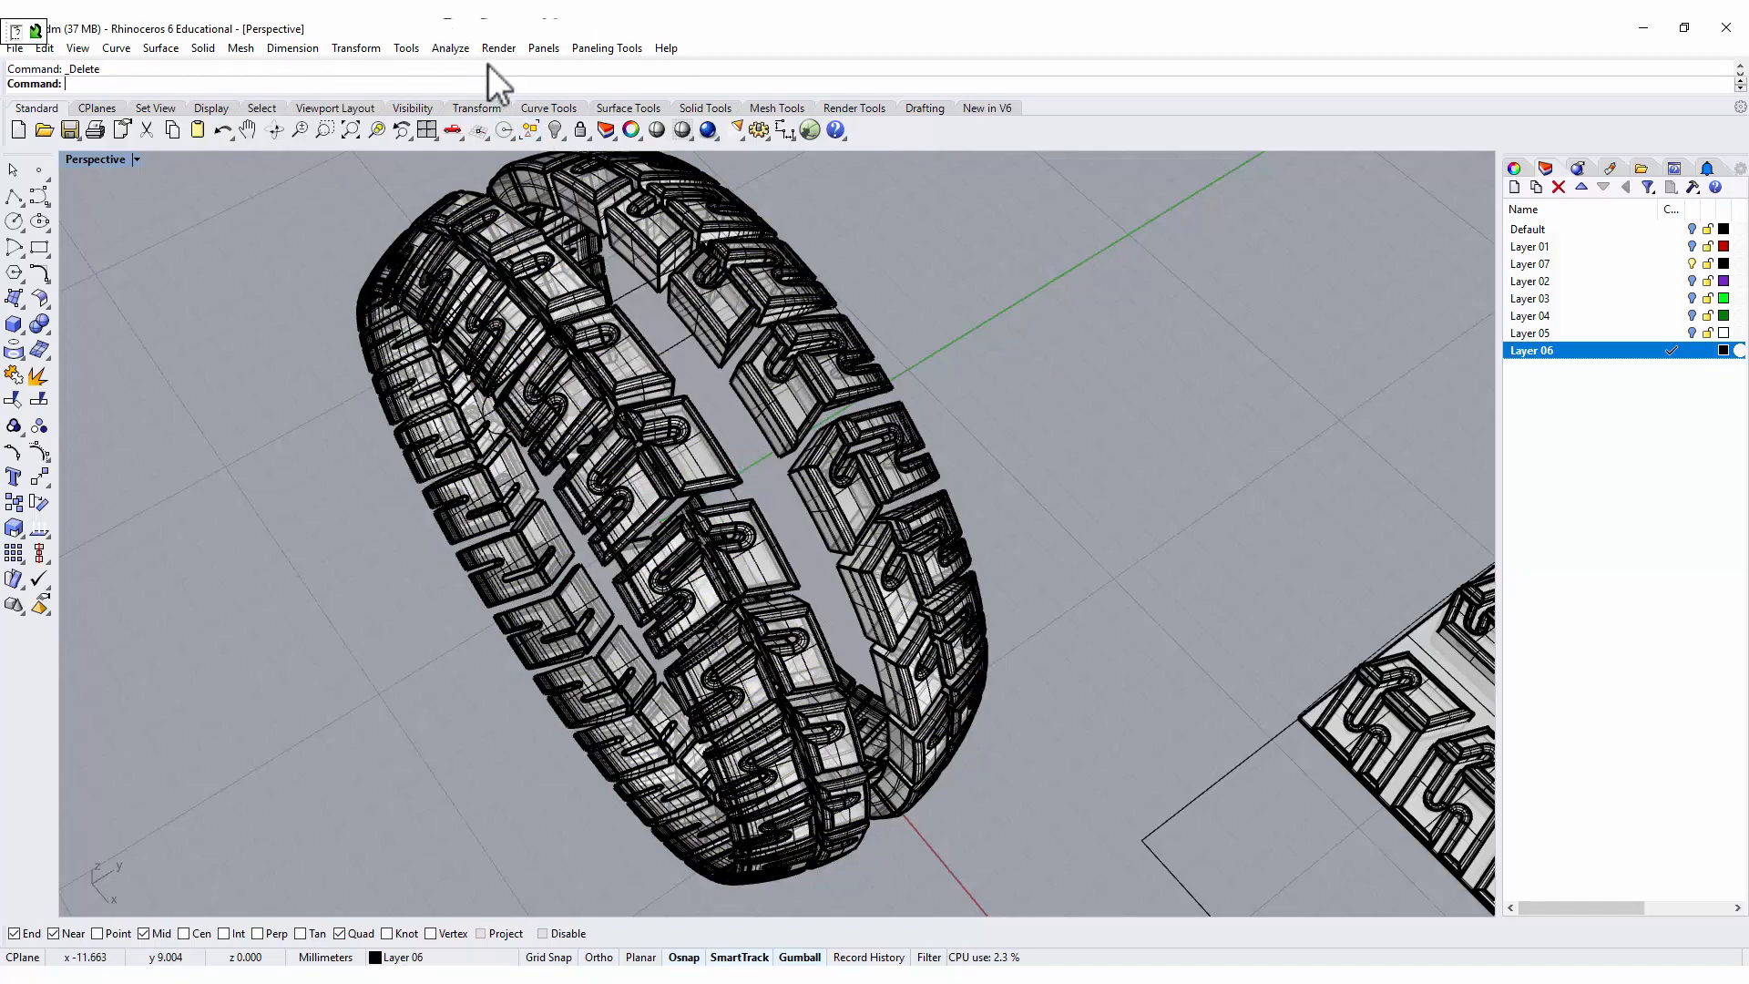
Show the hidden tire body and inspect the complete tire in the Rendered display mode.
{"action": "right_click", "coordinate": [554, 130]}
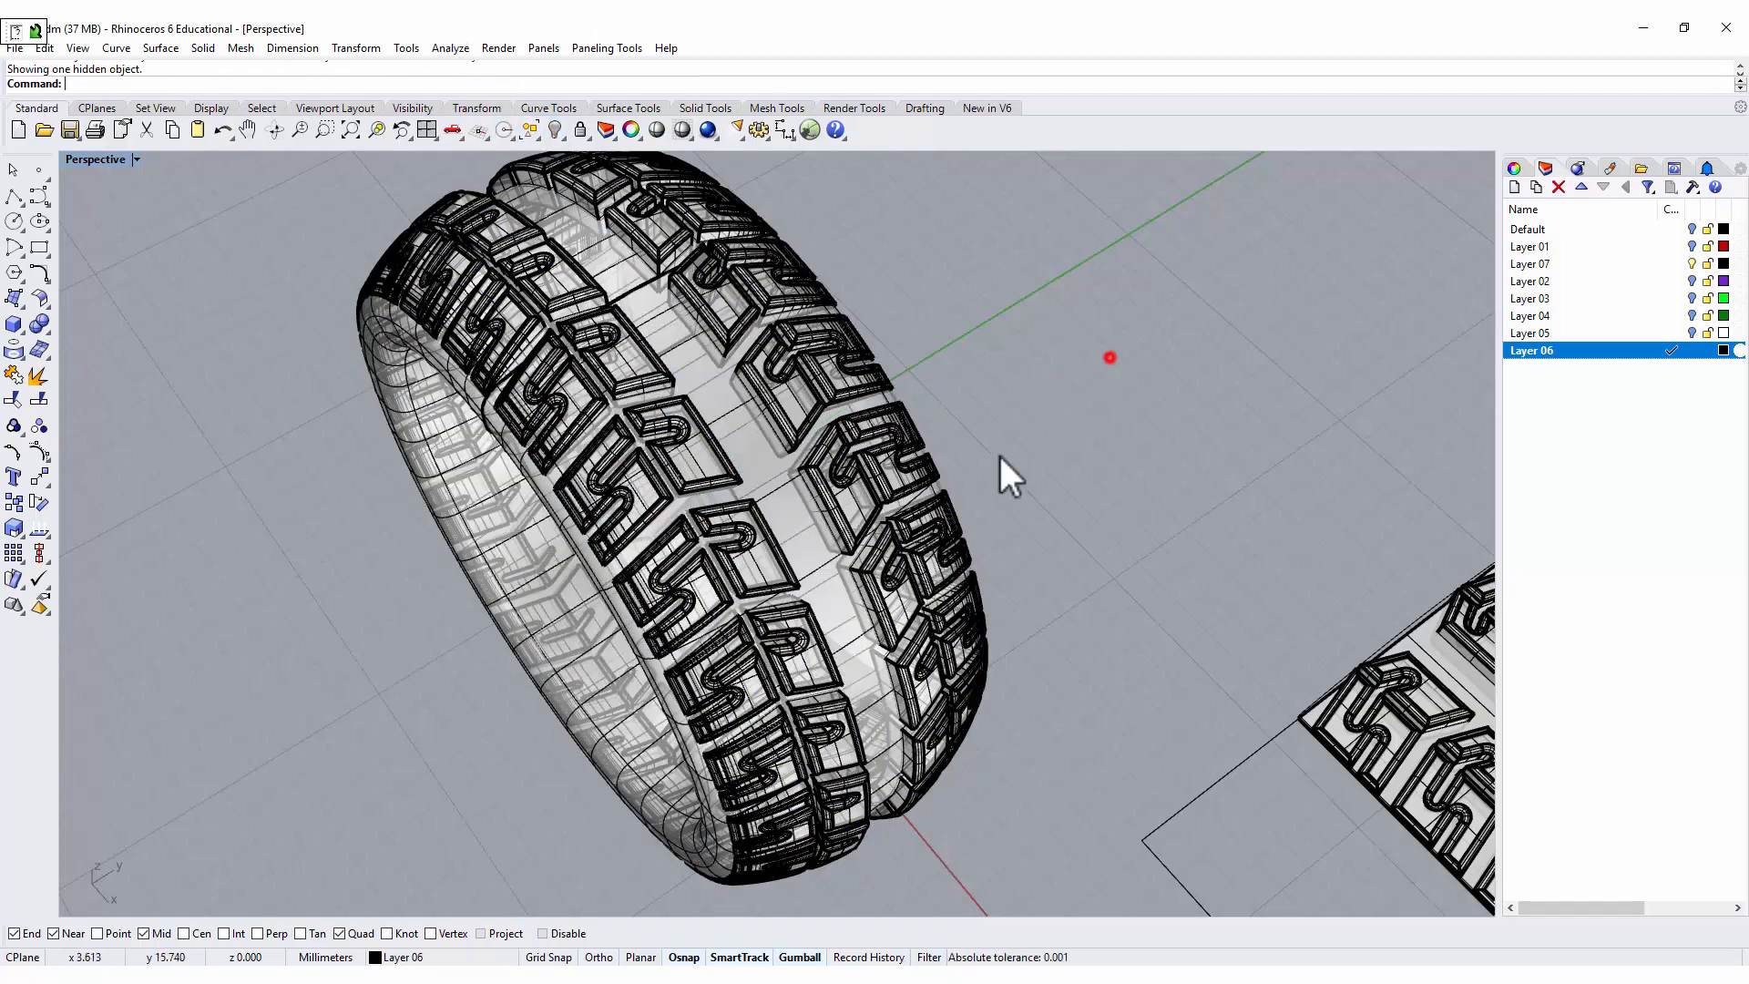
{"action": "right_click_drag", "start_coordinate": [1003, 477], "coordinate": [842, 514]}
{"action": "left_click", "coordinate": [132, 160]}
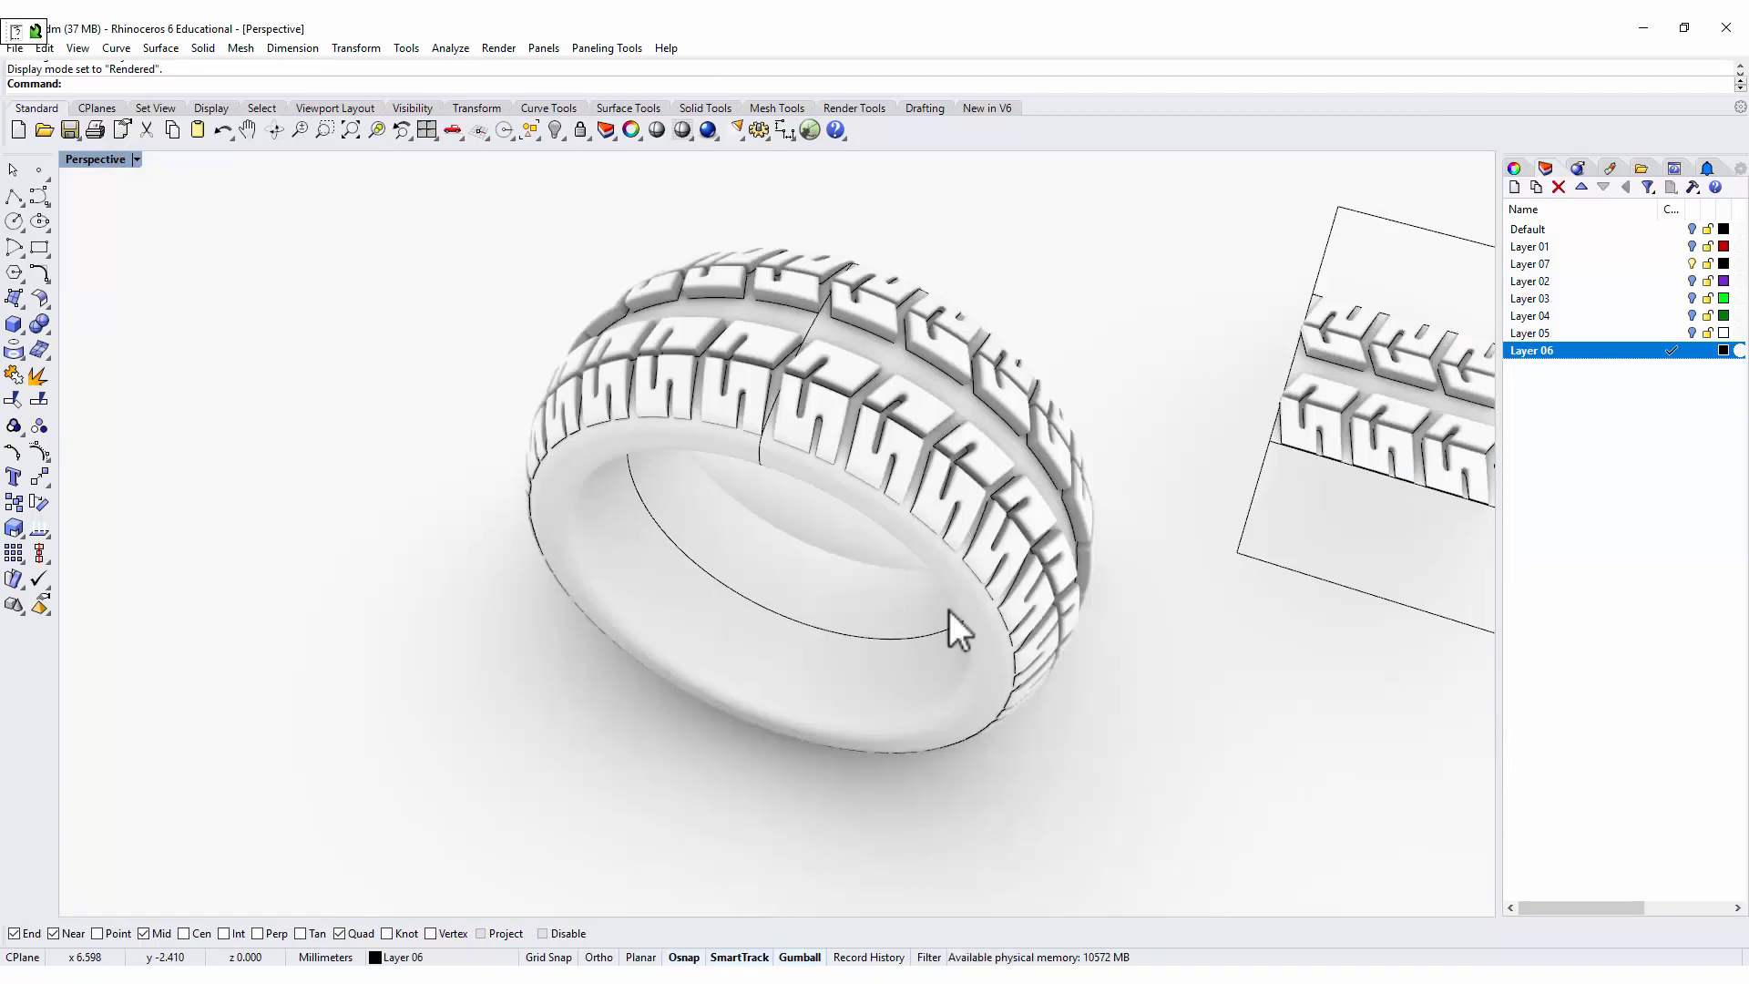
{"action": "right_click_drag", "start_coordinate": [948, 625], "coordinate": [938, 583]}
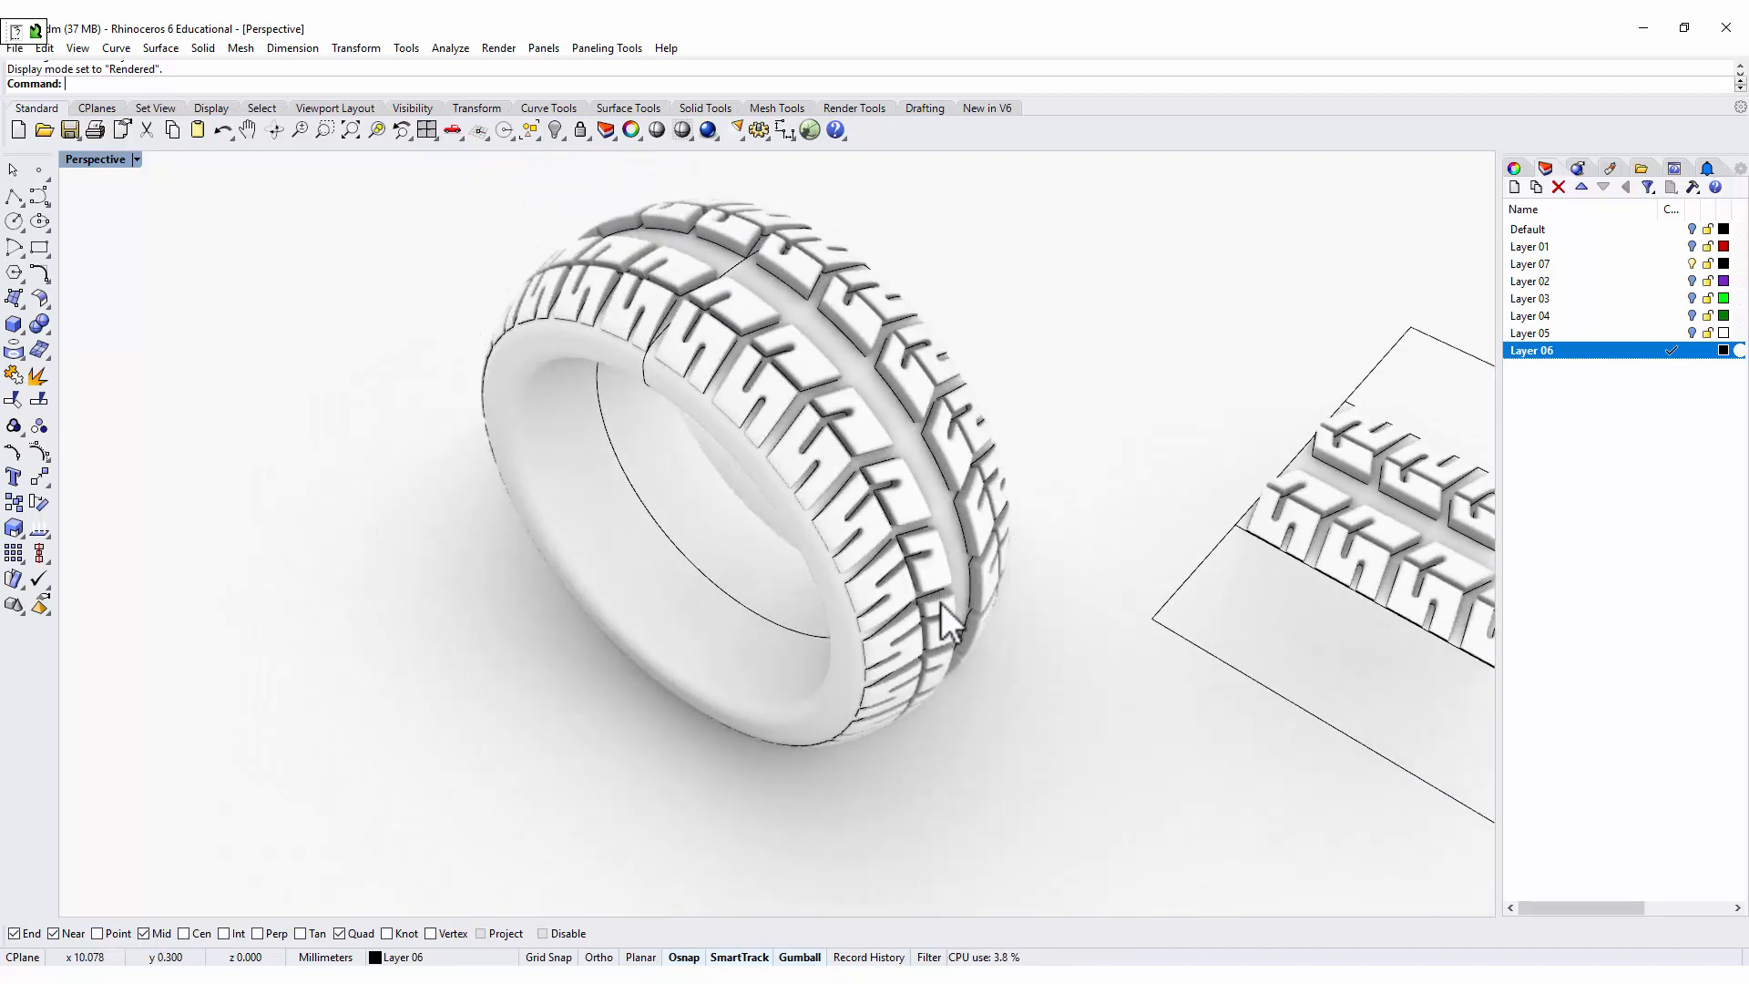
{"action": "scroll", "coordinate": [942, 605], "scroll_direction": "down", "scroll_amount": 2}
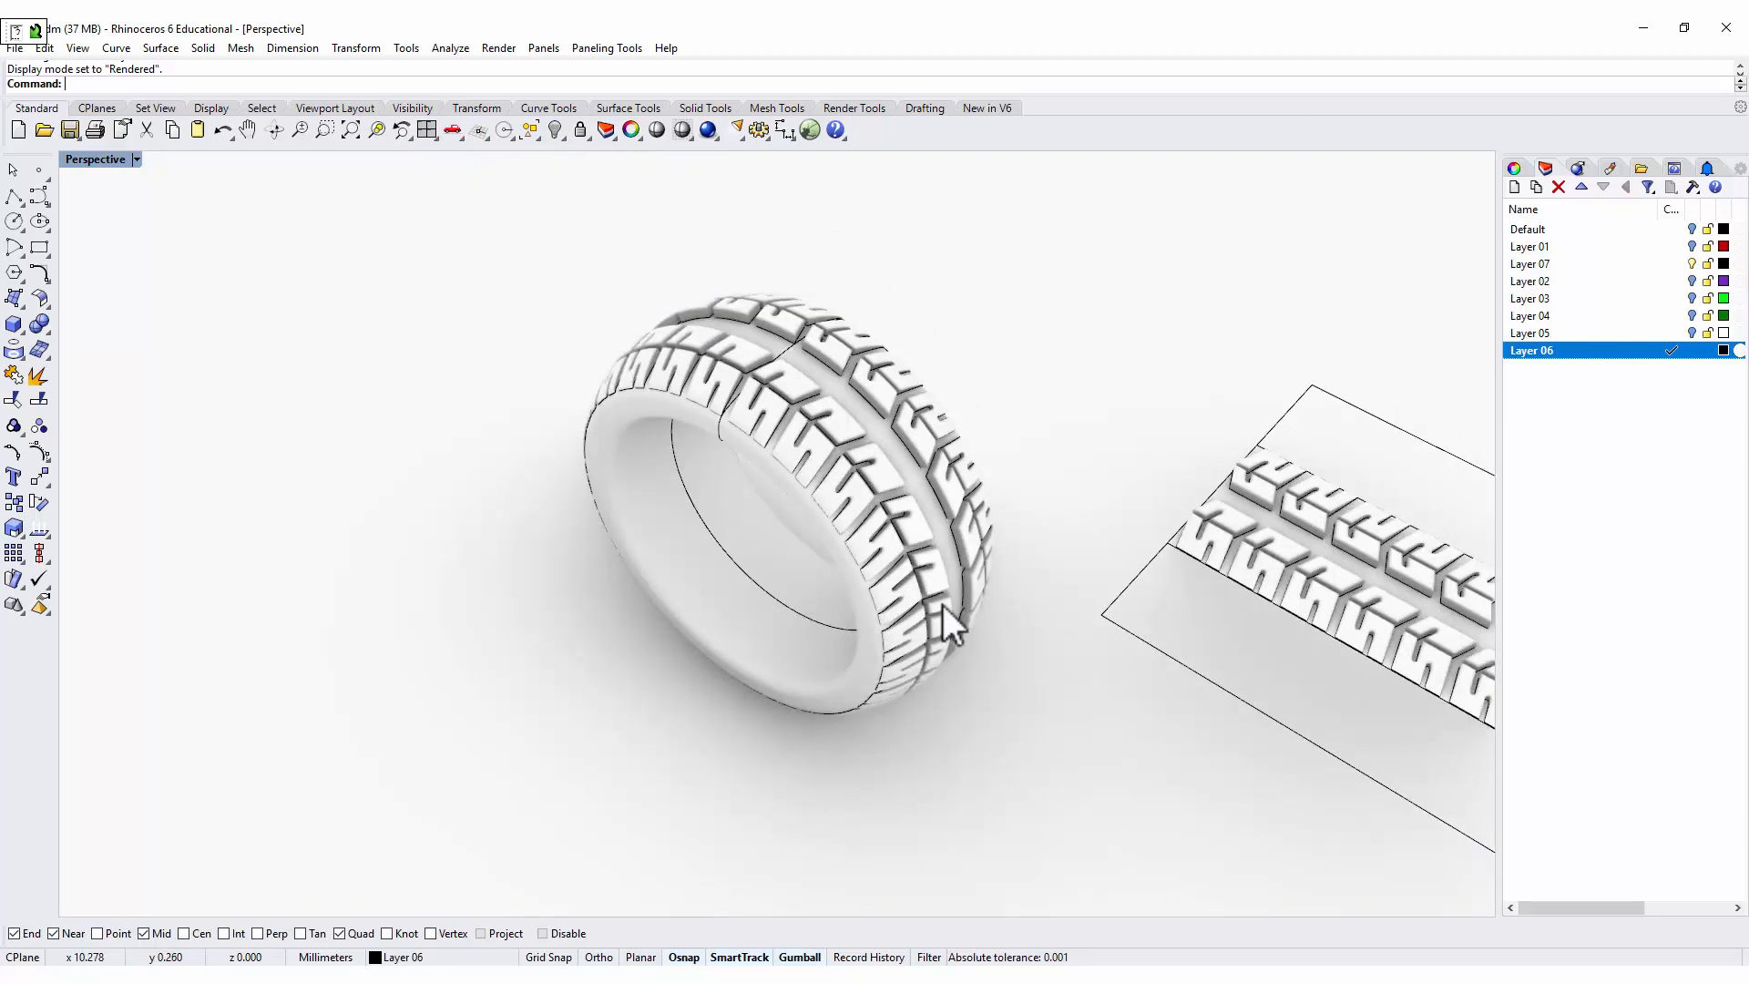
{"action": "right_click_drag", "start_coordinate": [943, 605], "coordinate": [590, 572], "text": "shift"}
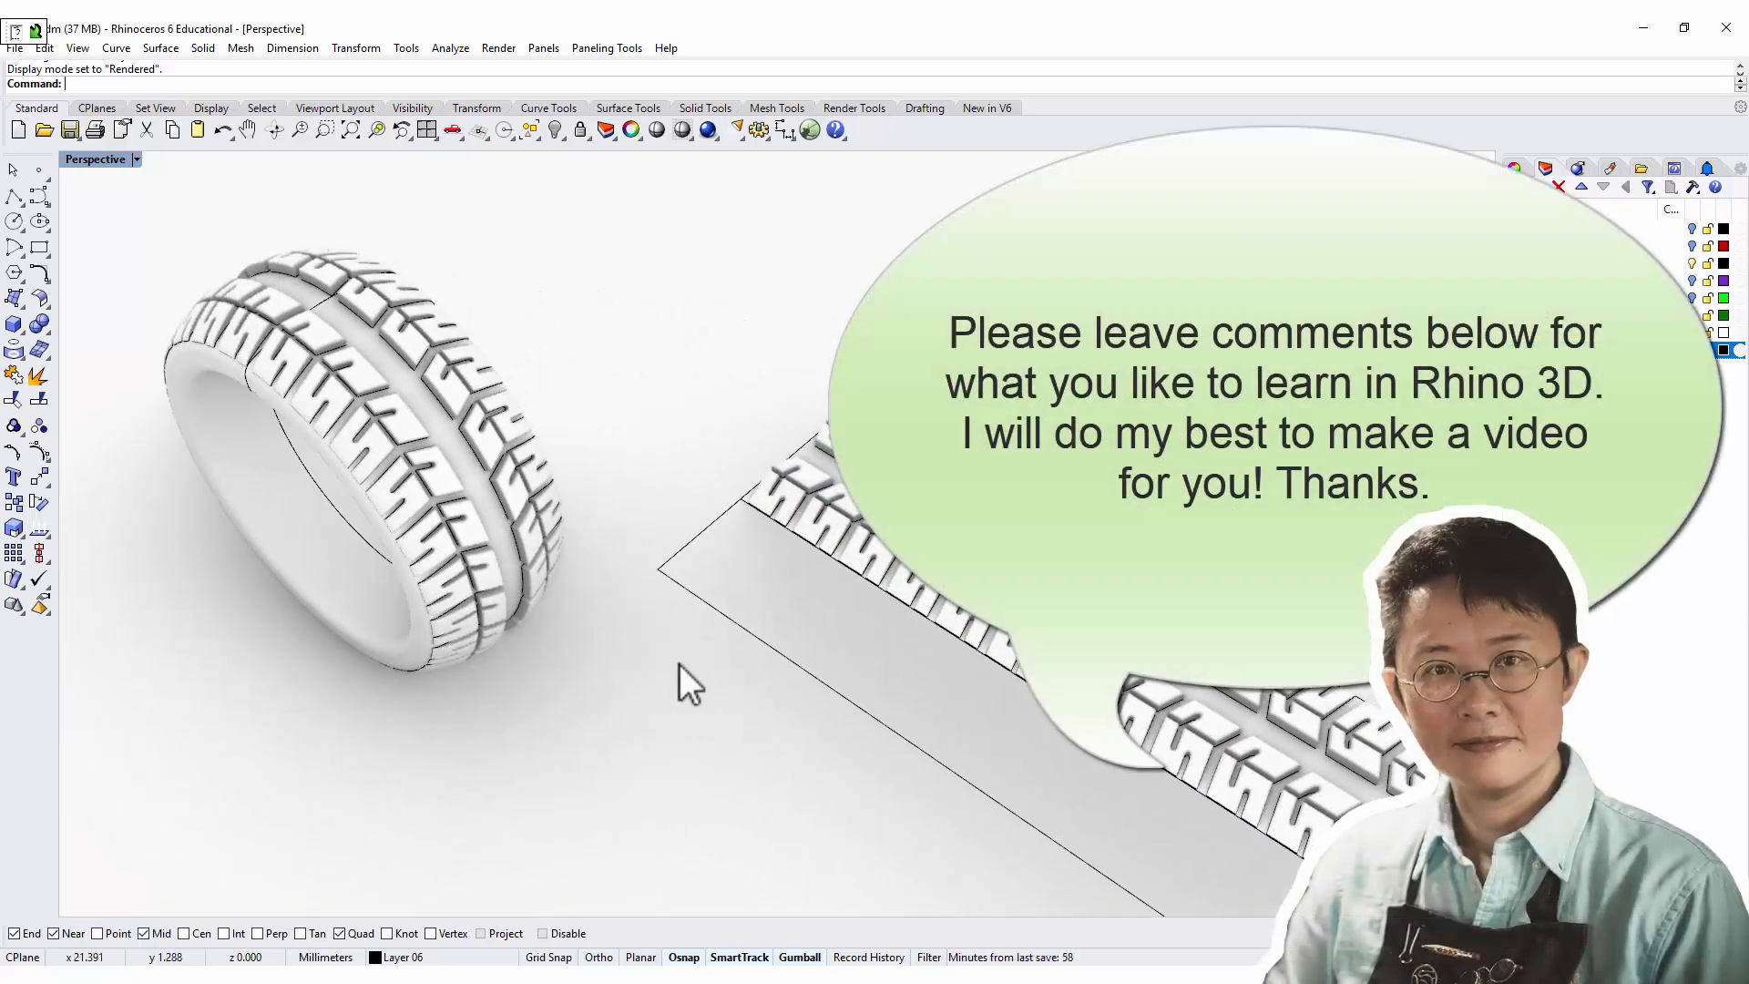
{"action": "right_click_drag", "start_coordinate": [730, 692], "coordinate": [782, 685]}
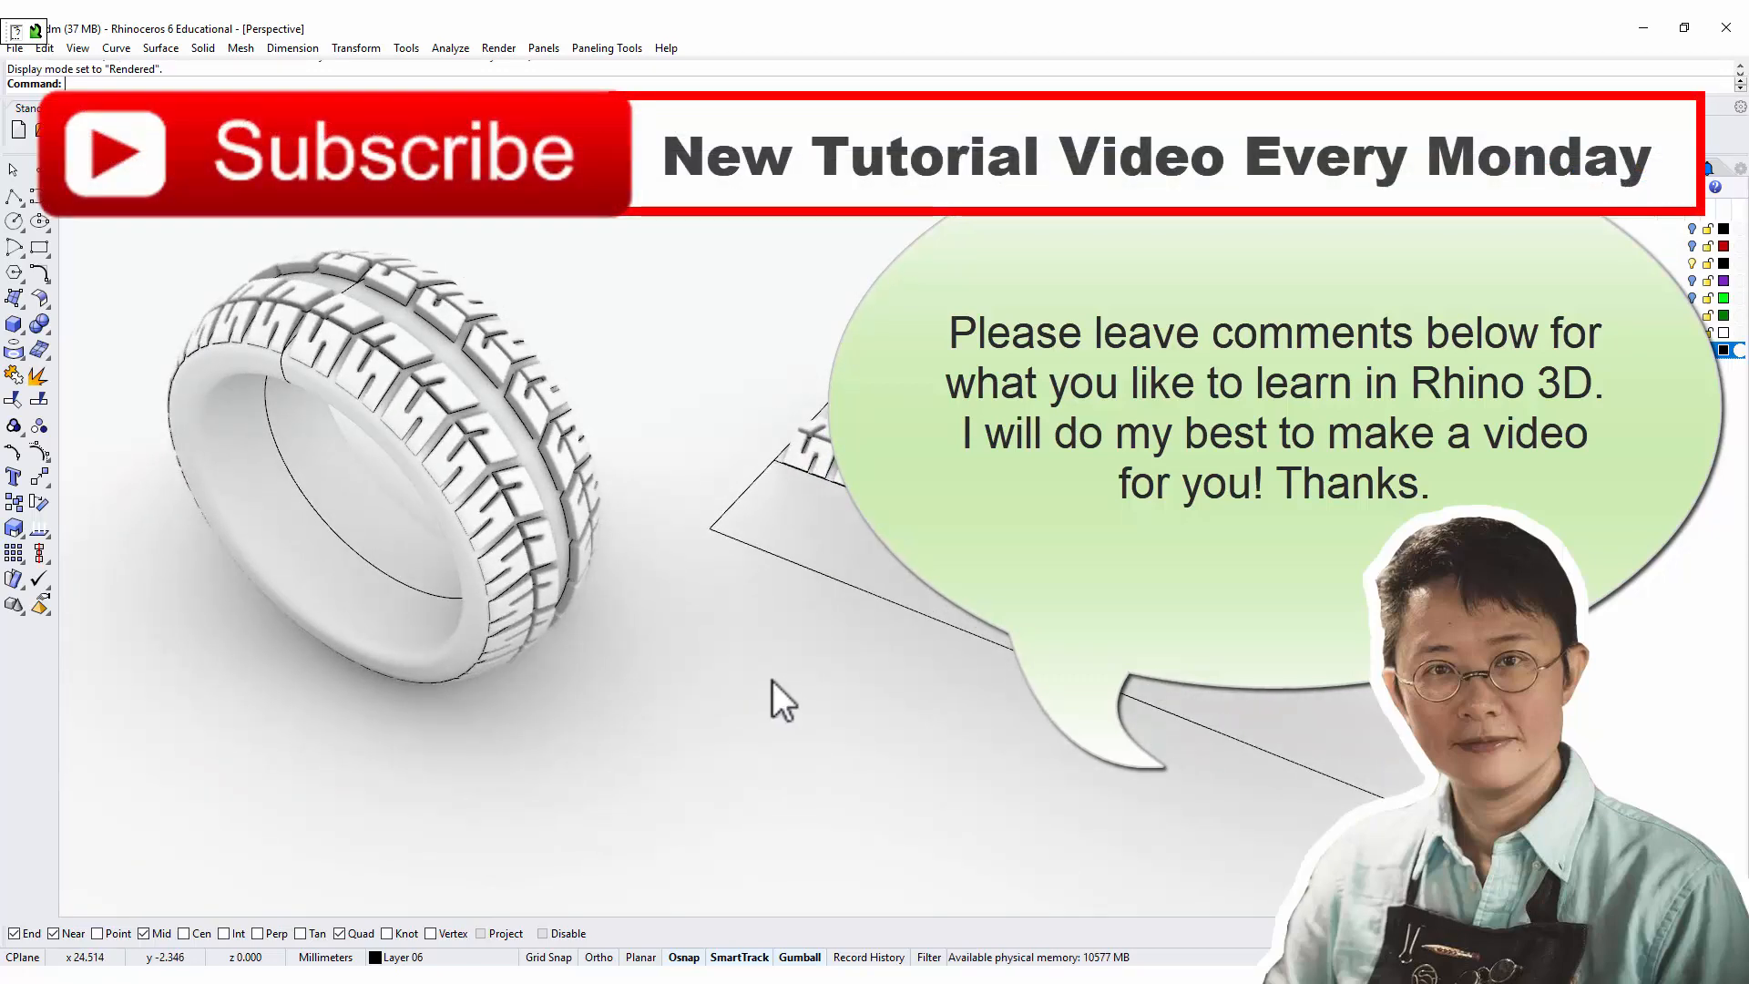